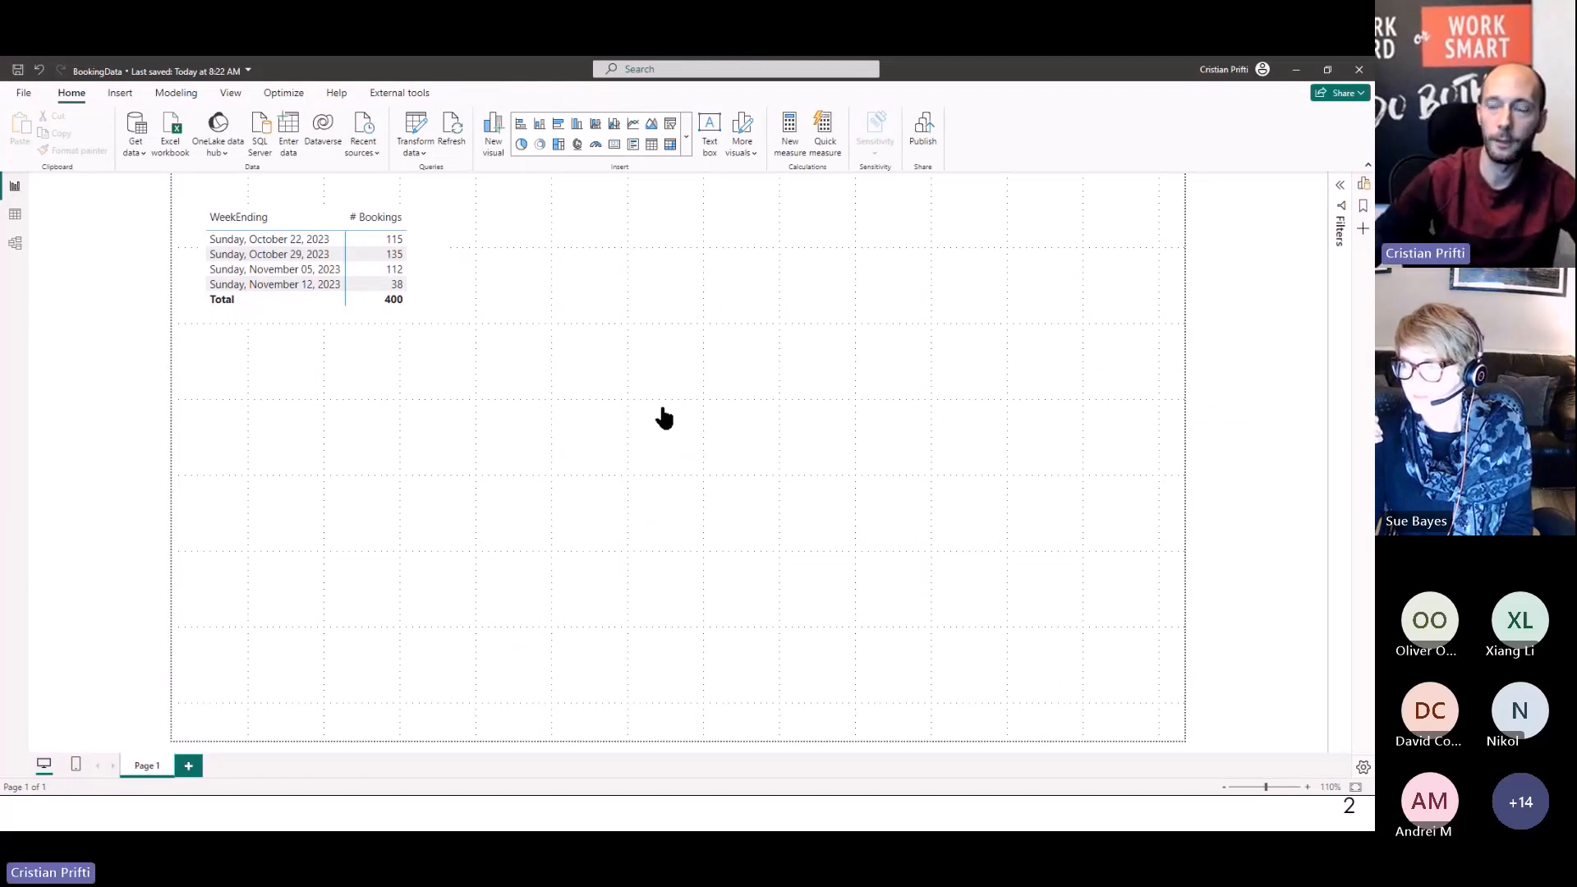
# Look over the table relationships in model view, then return to the report page
pyautogui.click(14, 244)
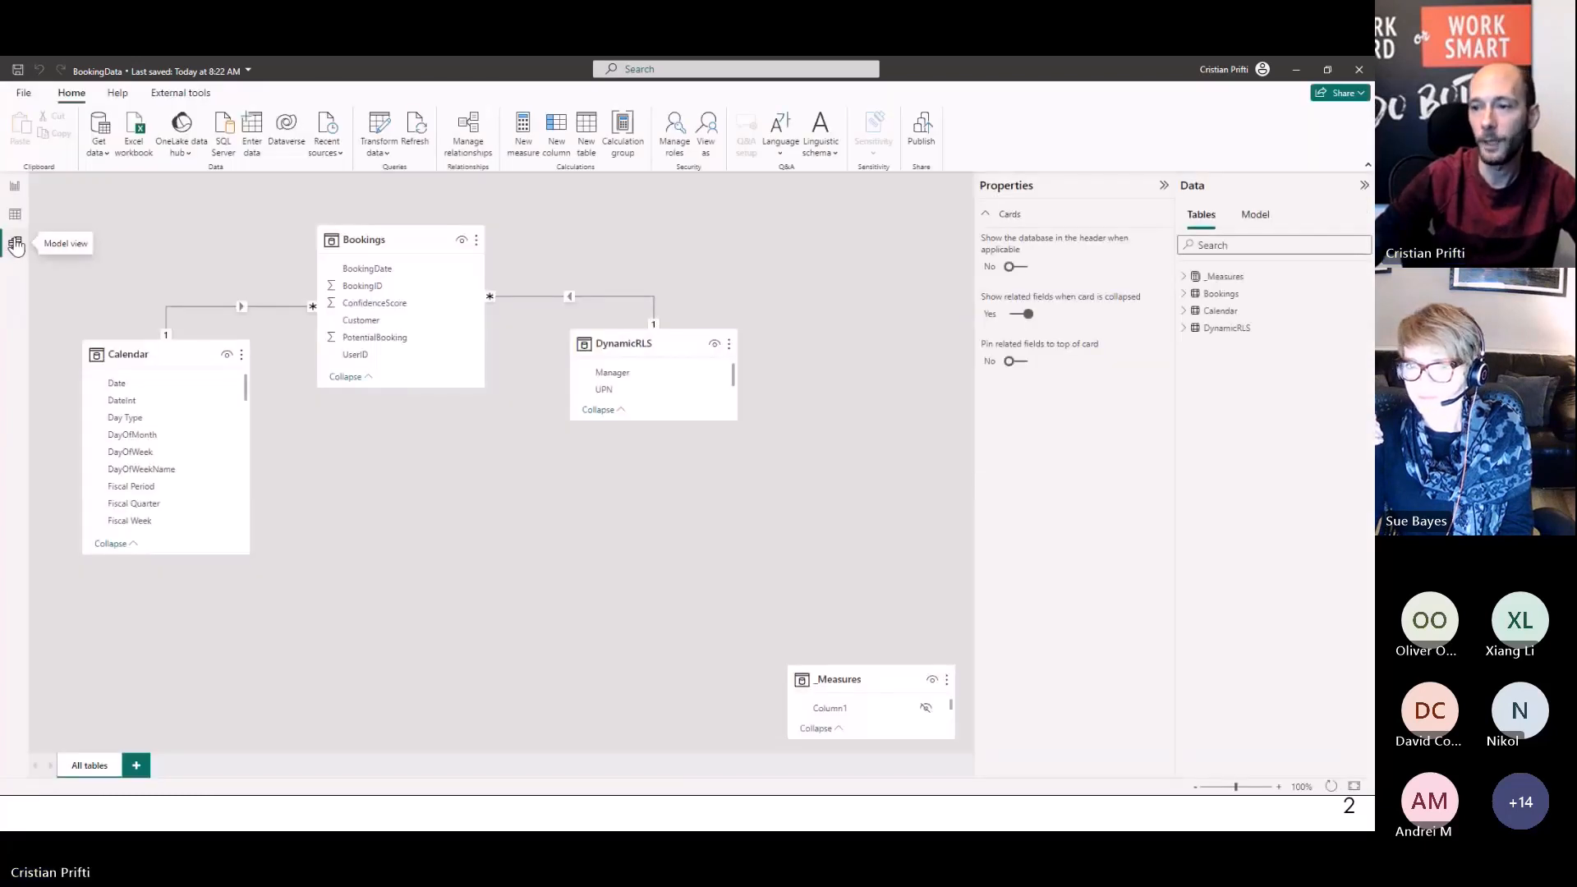
pyautogui.moveTo(391, 239)
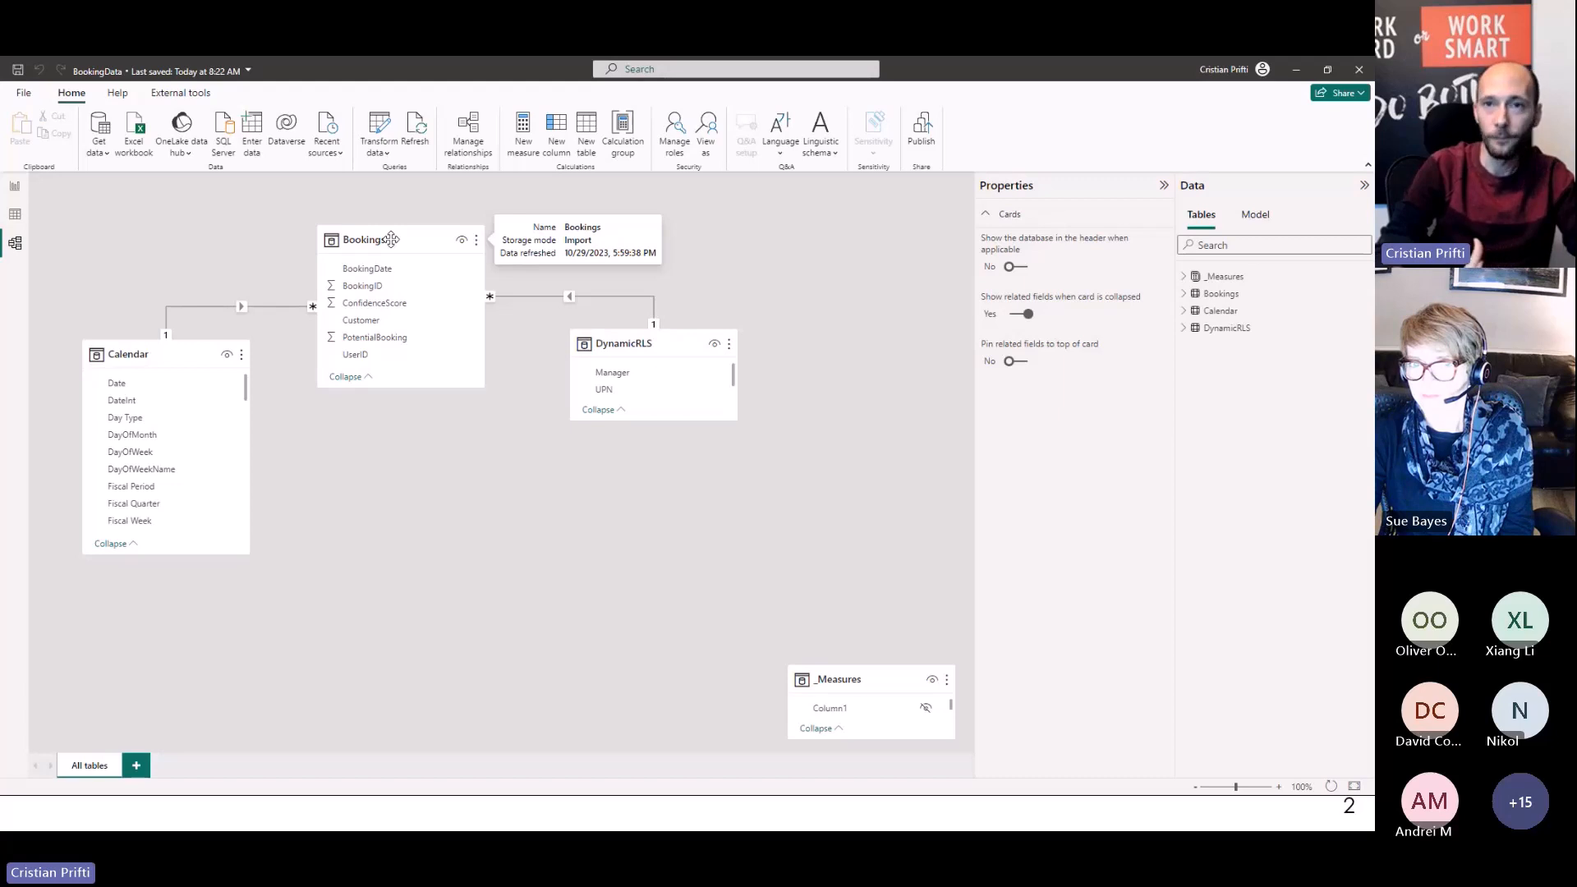
pyautogui.click(20, 187)
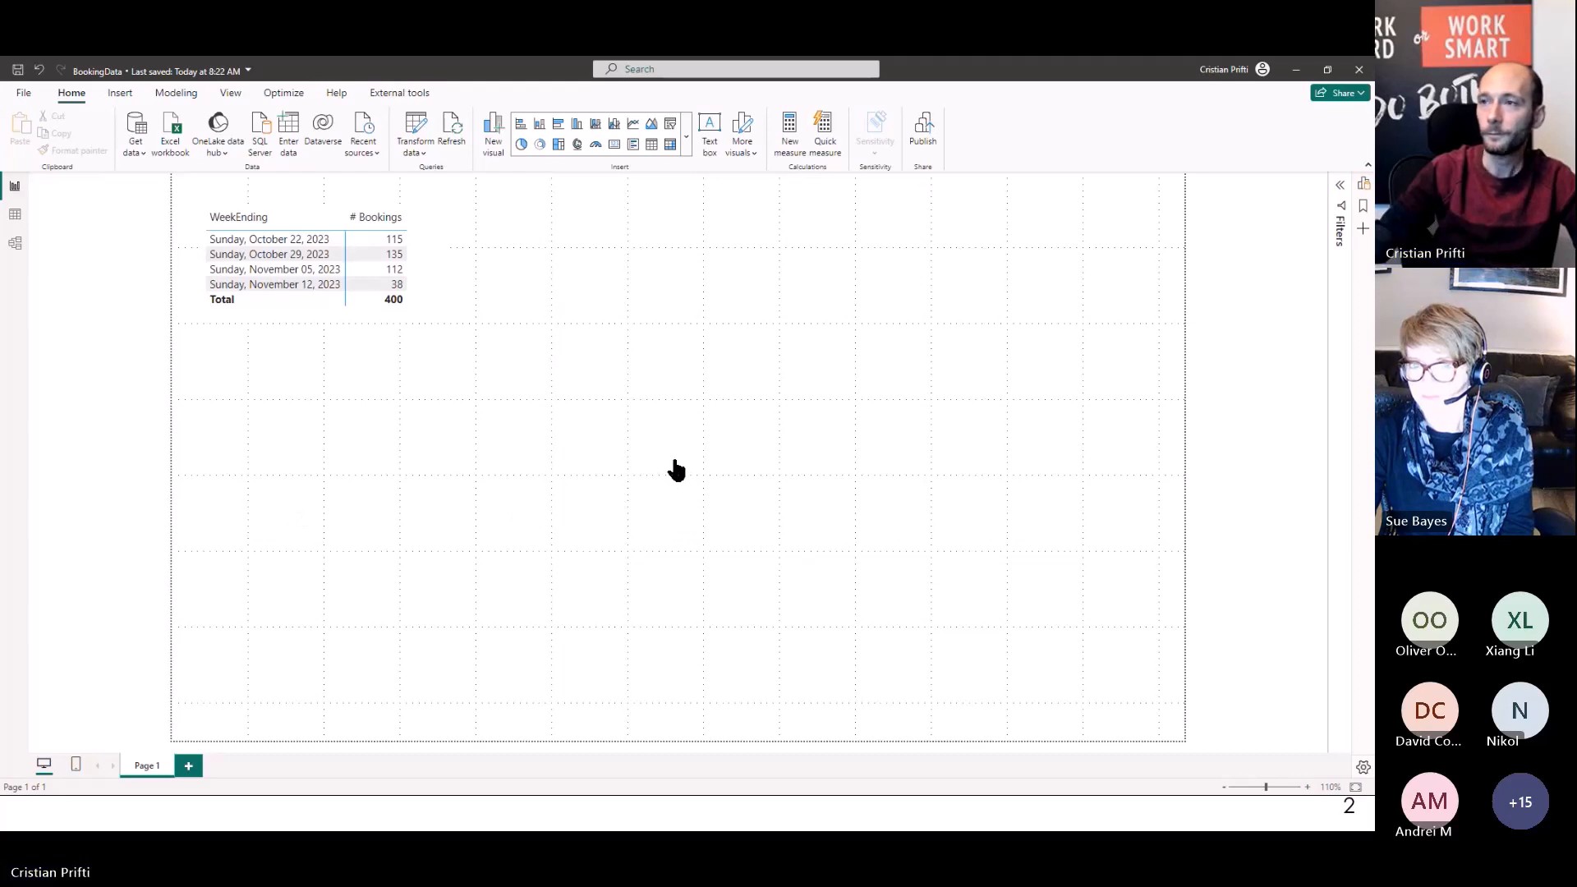
# Enable the Data pane in the pane switcher and show it beside the report
pyautogui.click(1363, 229)
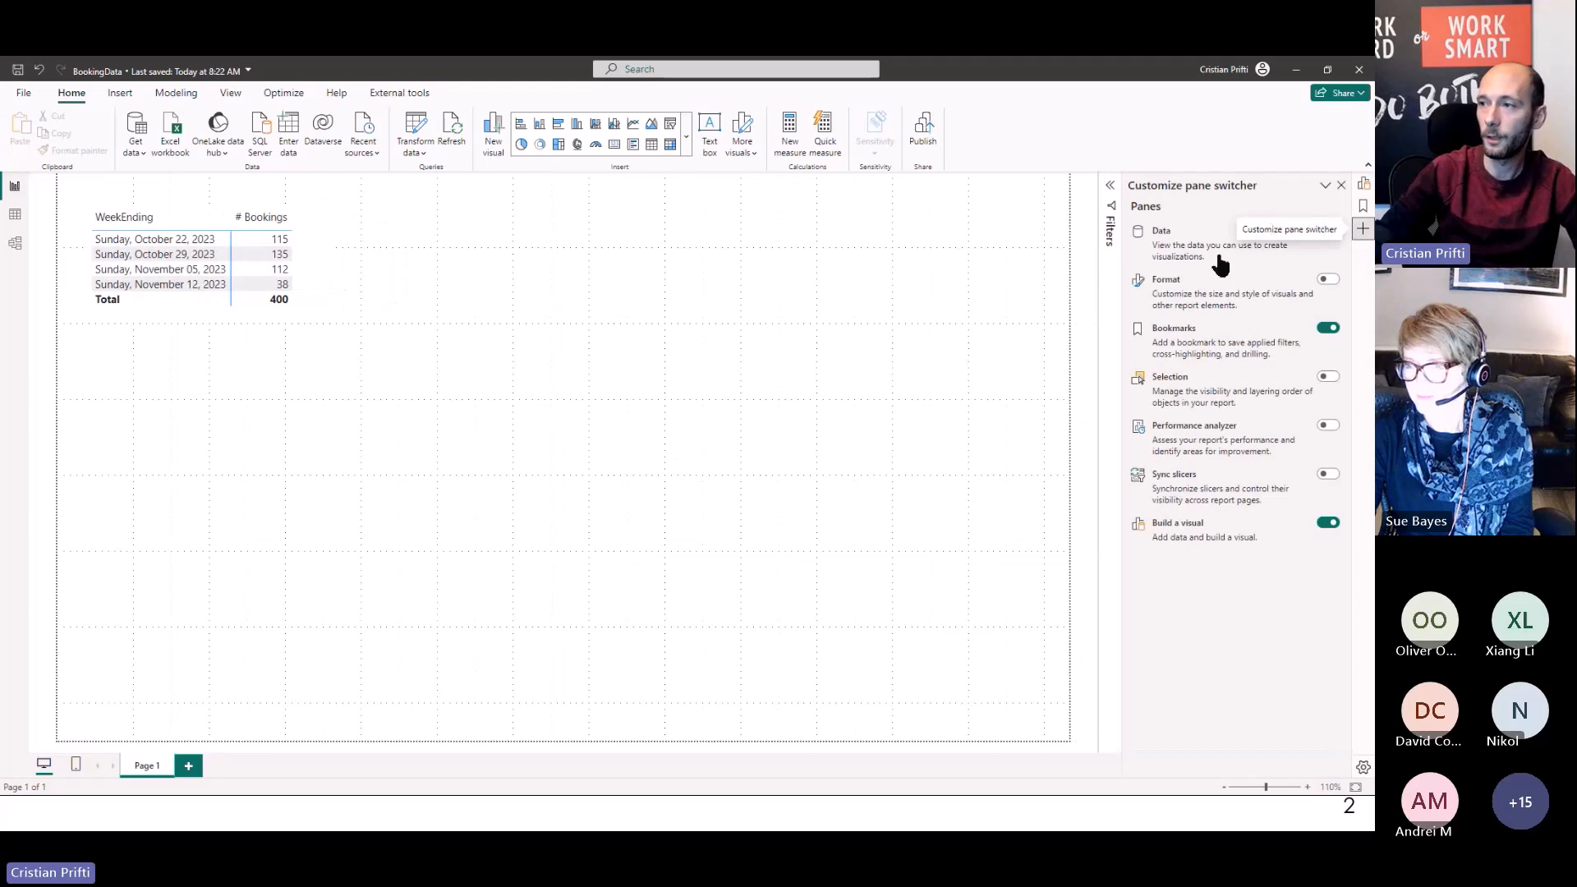
pyautogui.click(1328, 230)
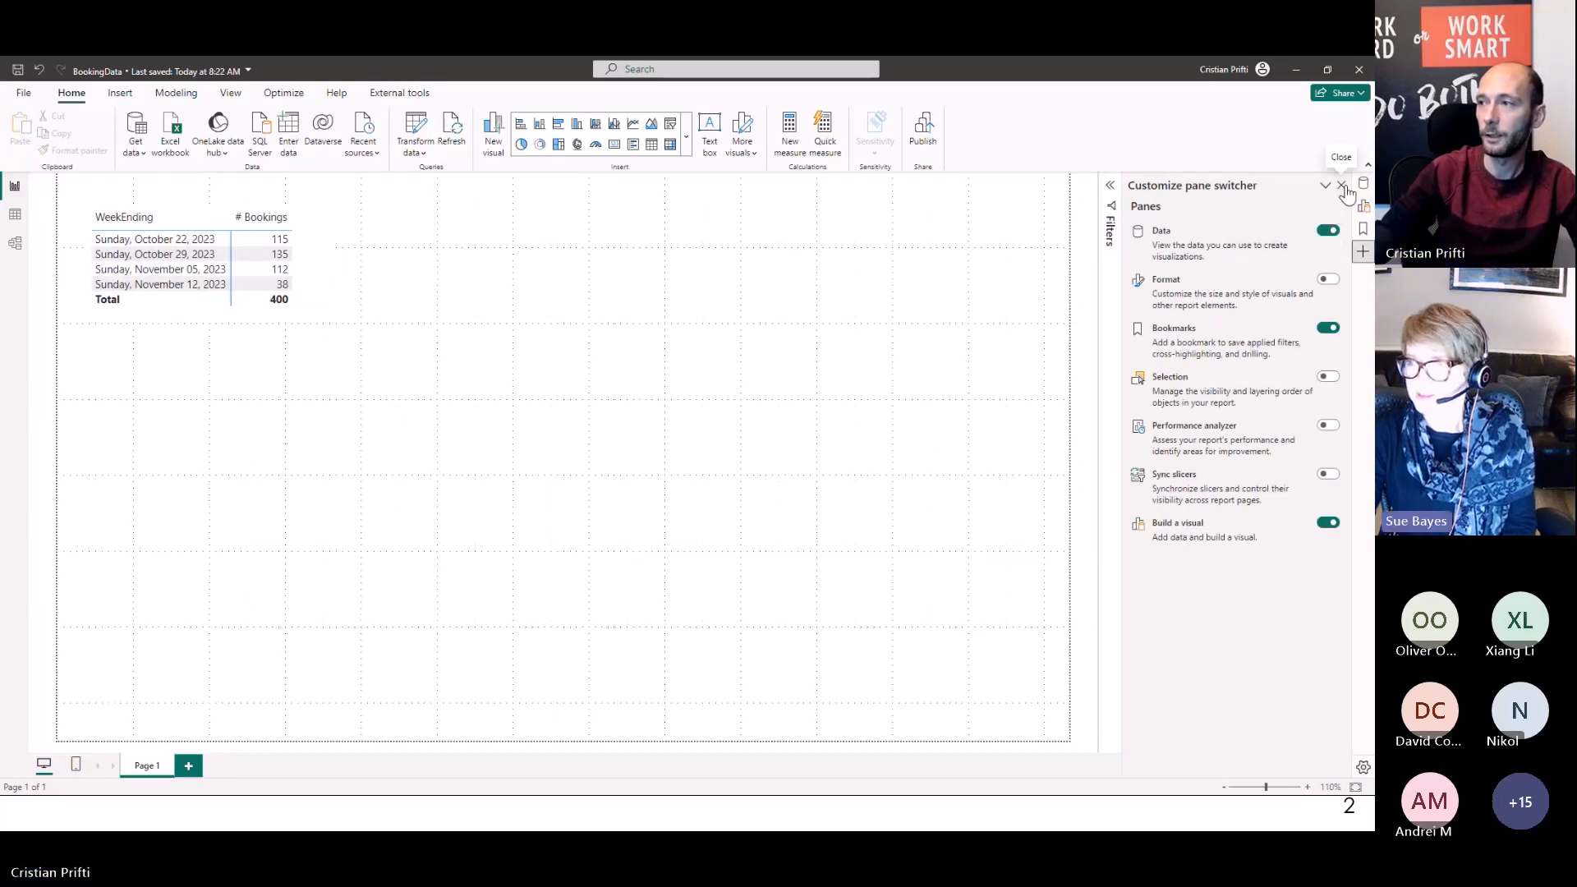
pyautogui.click(1343, 186)
pyautogui.click(1360, 185)
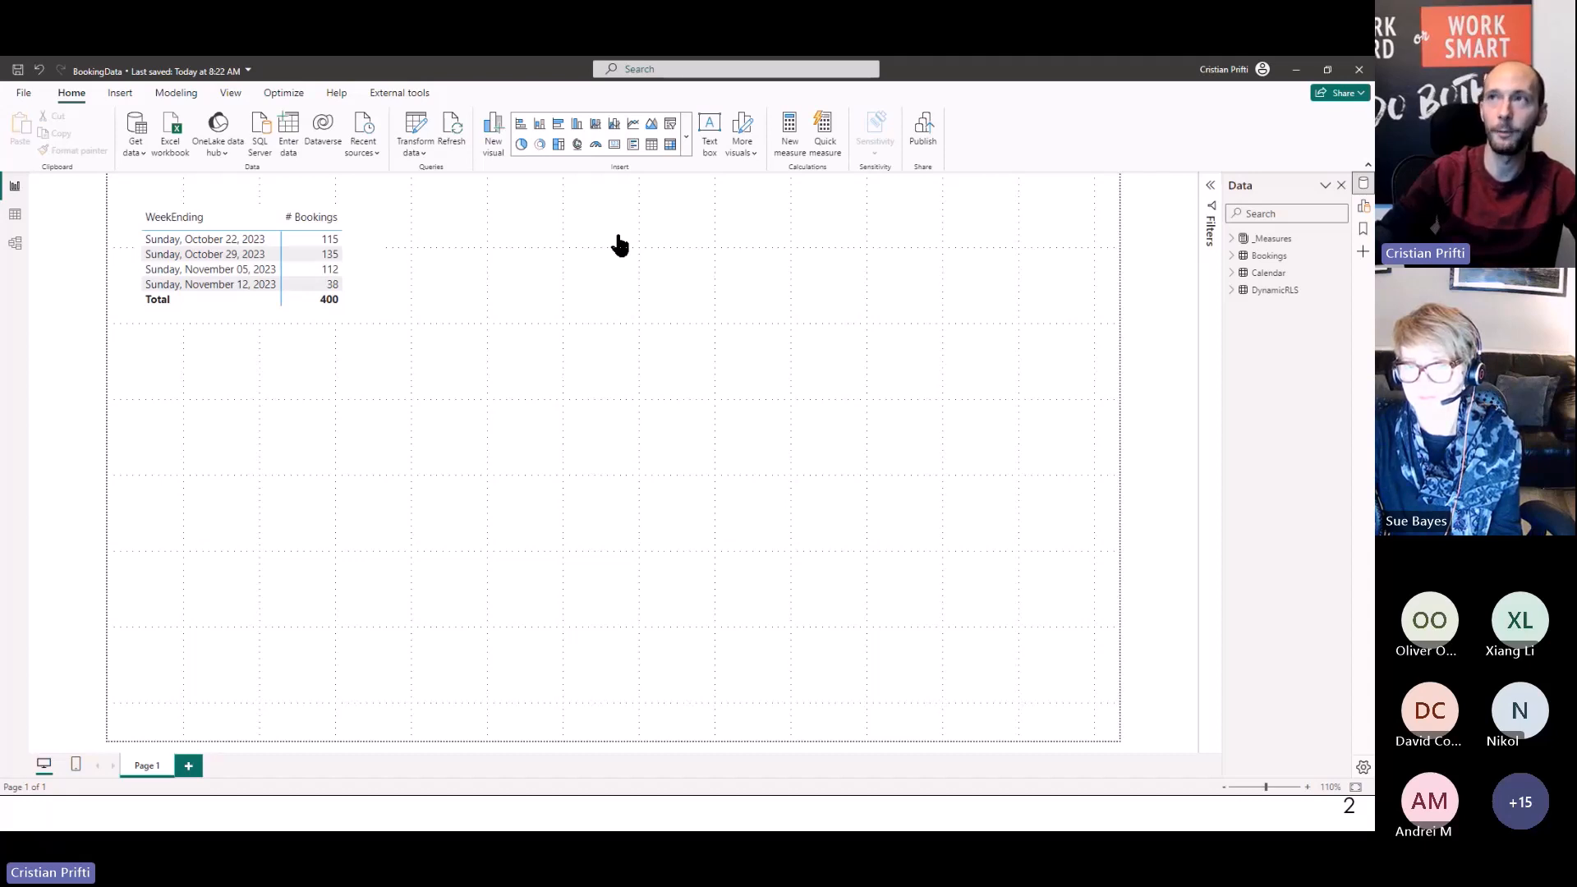
# Insert a Table visual and add BookingID from Bookings as its first column
pyautogui.click(653, 147)
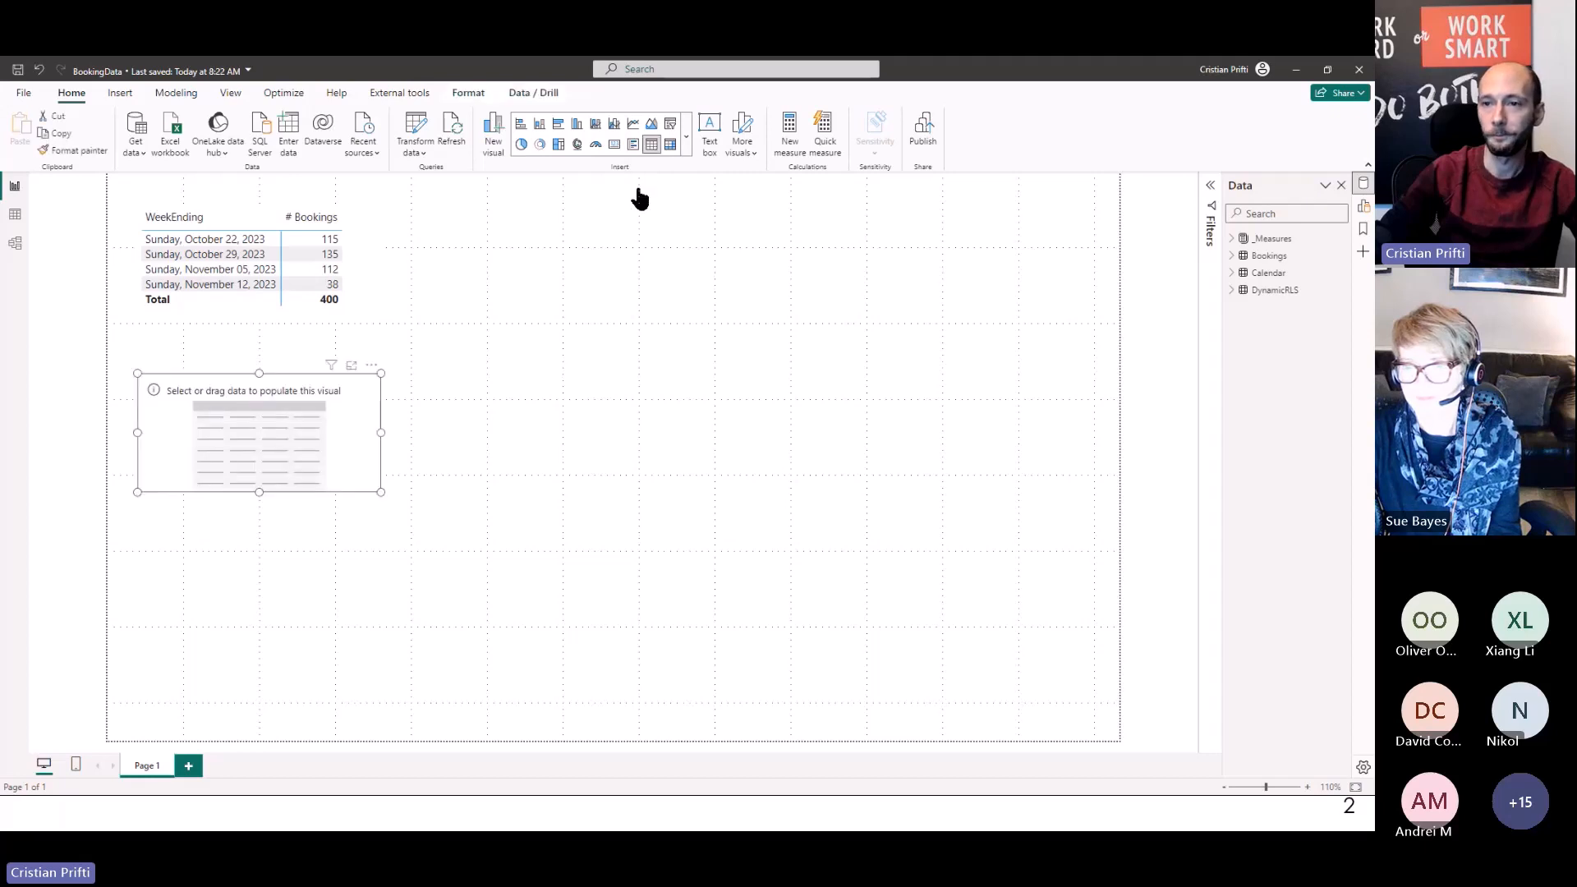
pyautogui.moveTo(246, 420); pyautogui.dragTo(229, 540)
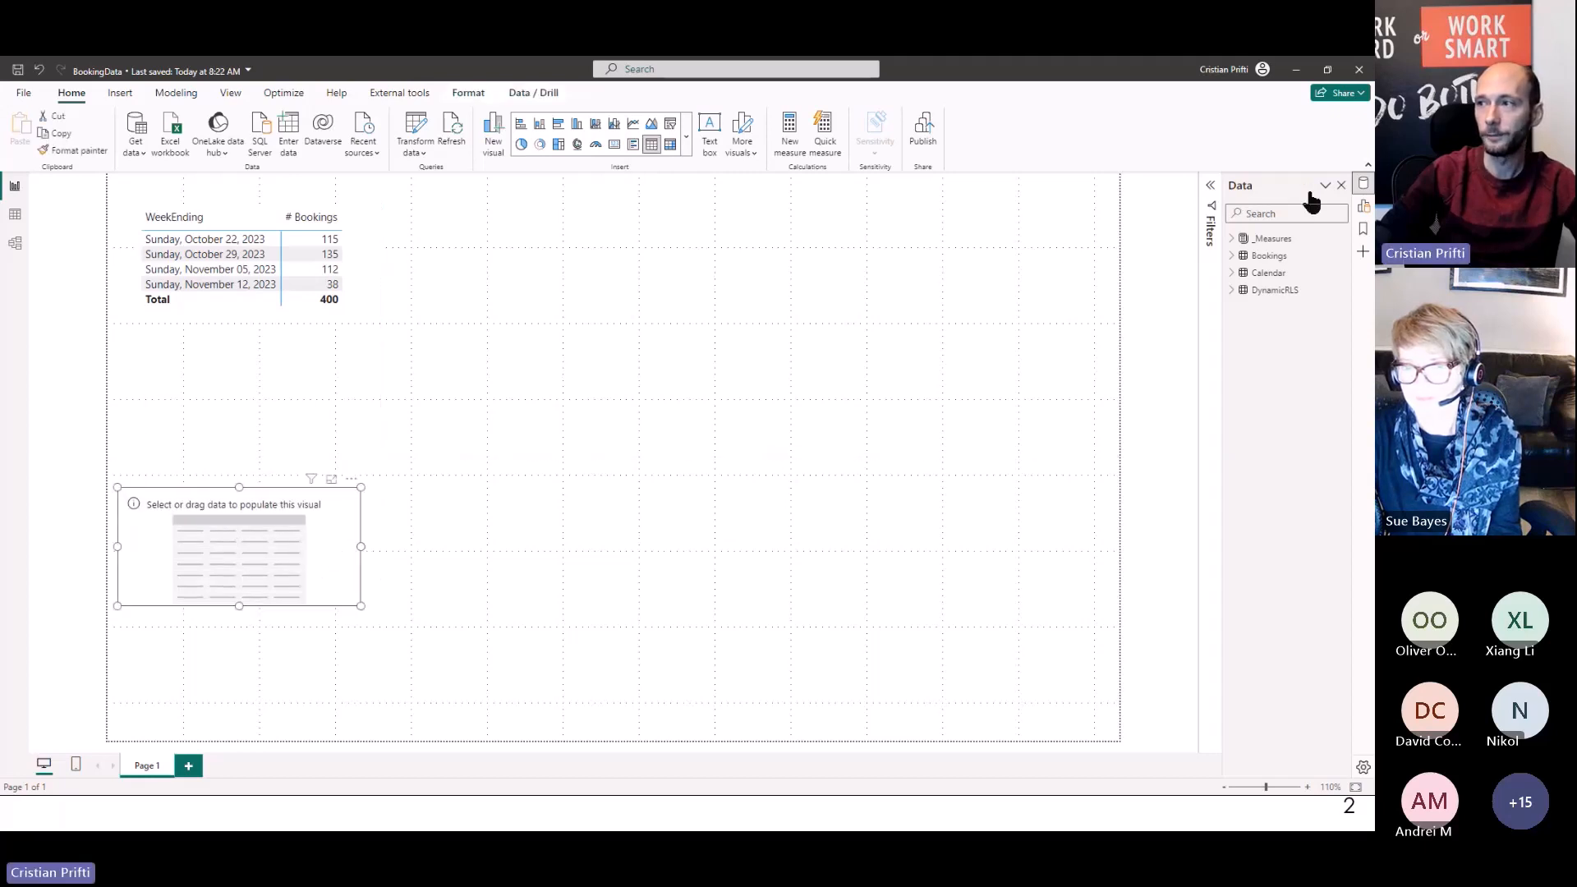
pyautogui.click(1363, 206)
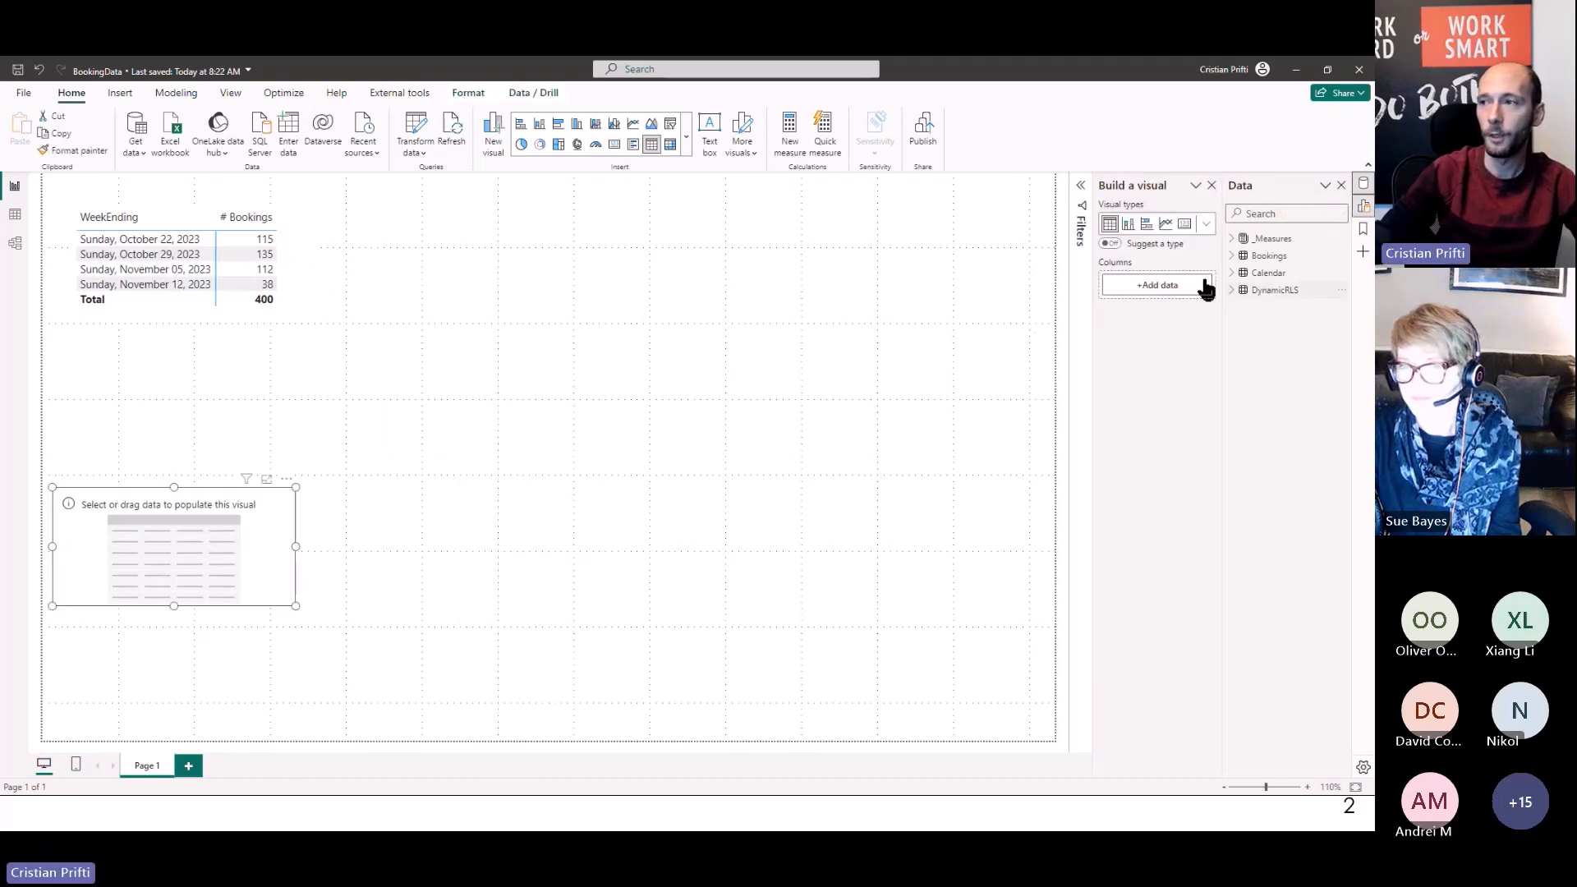
pyautogui.click(1157, 285)
pyautogui.click(1238, 348)
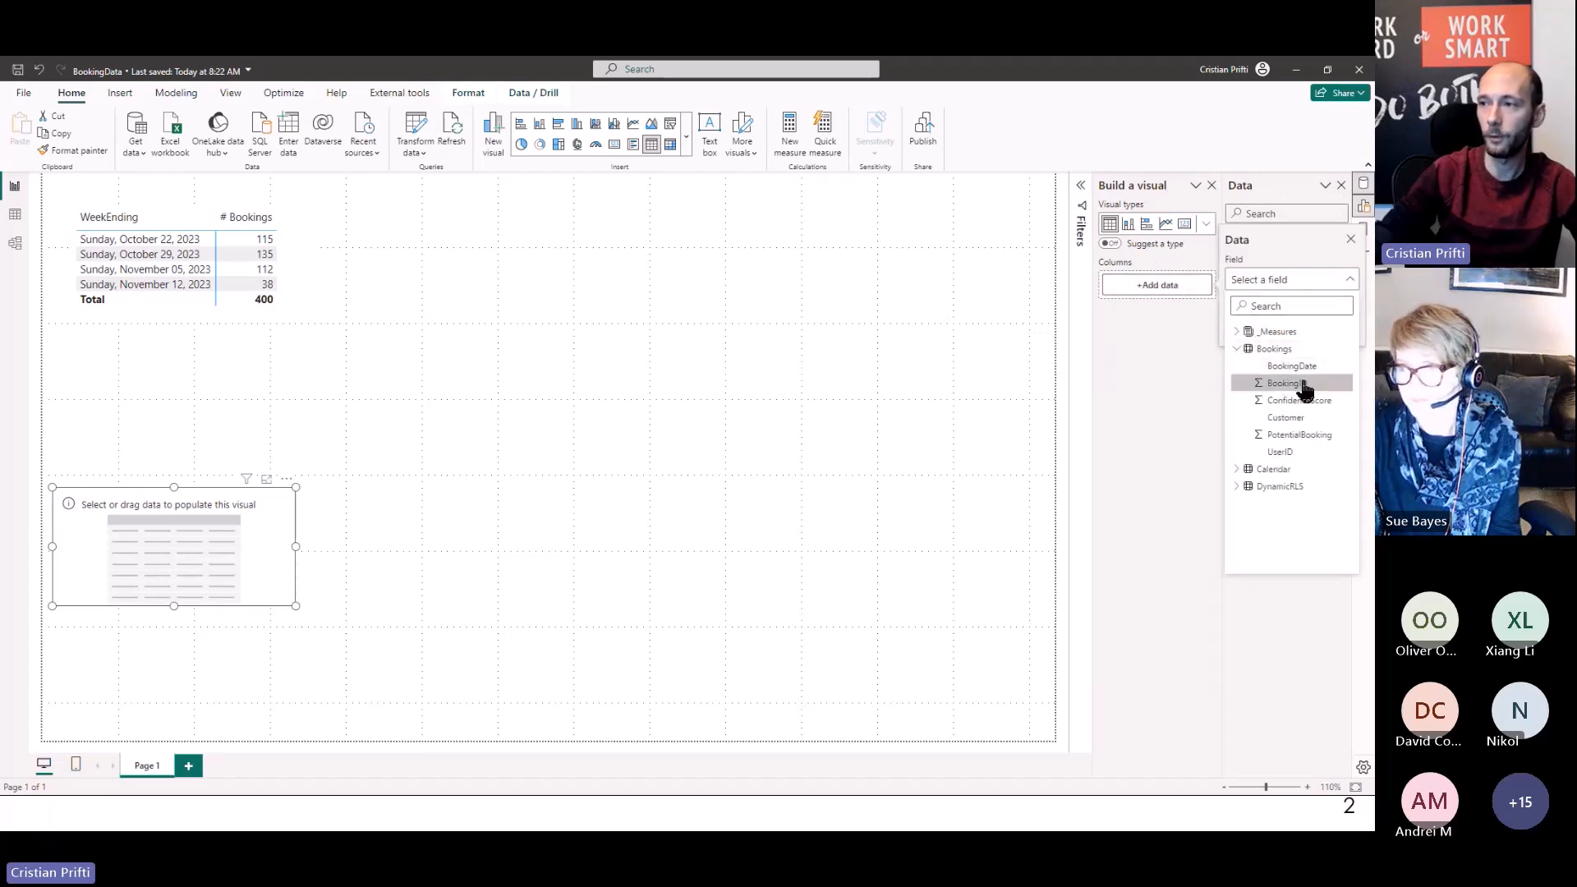
pyautogui.click(1286, 383)
# Set BookingID to Don't summarize and add BookingDate, Customer and UserID columns
pyautogui.click(1184, 319)
pyautogui.click(1201, 285)
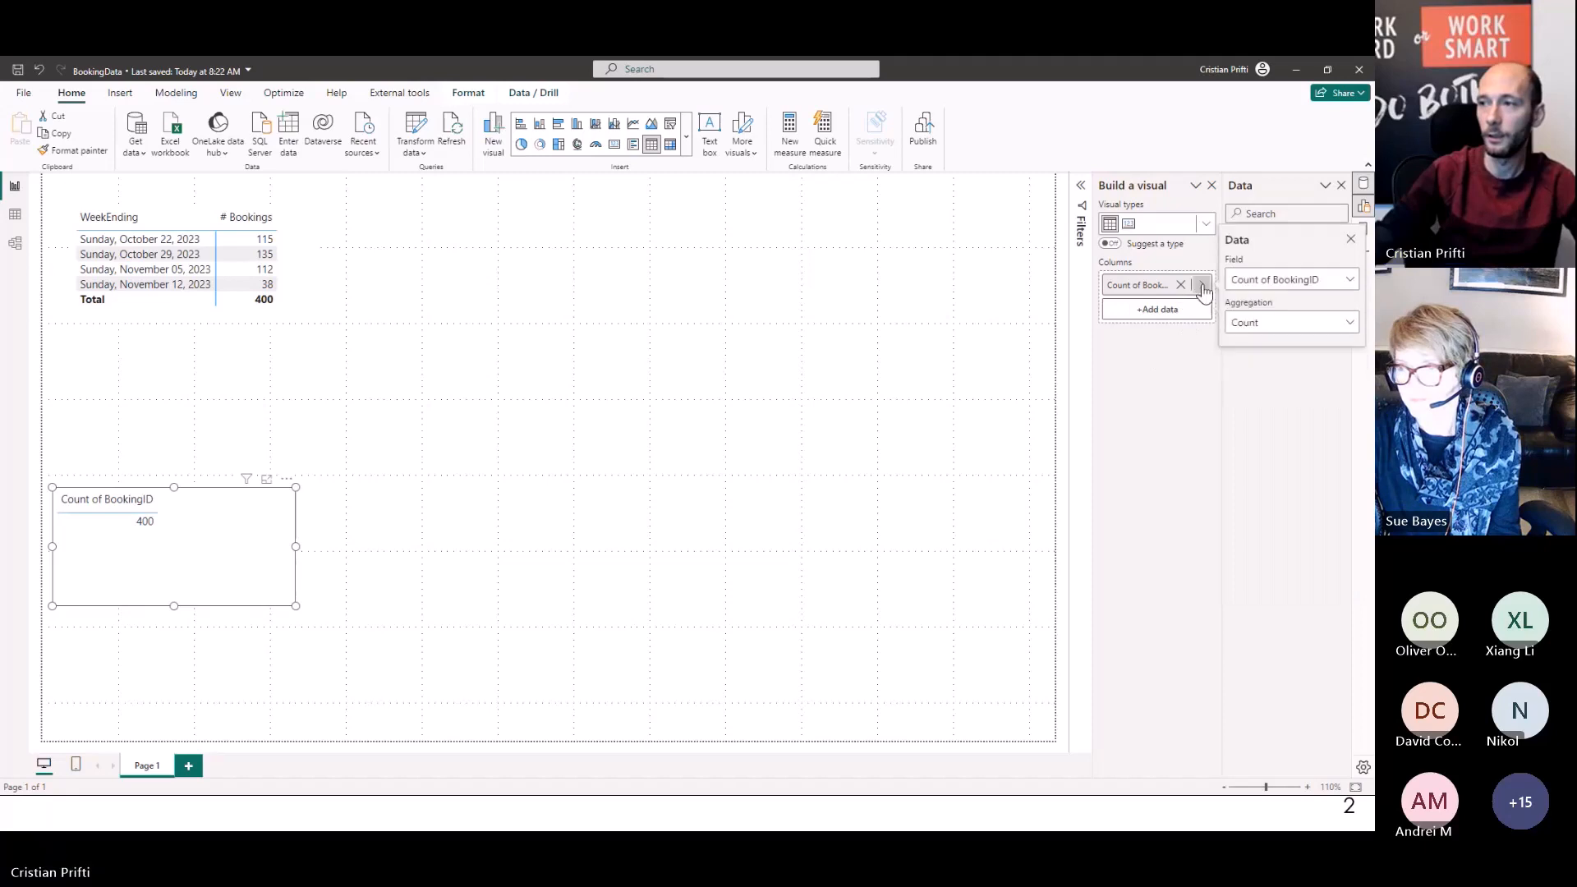
pyautogui.click(1272, 323)
pyautogui.click(1265, 345)
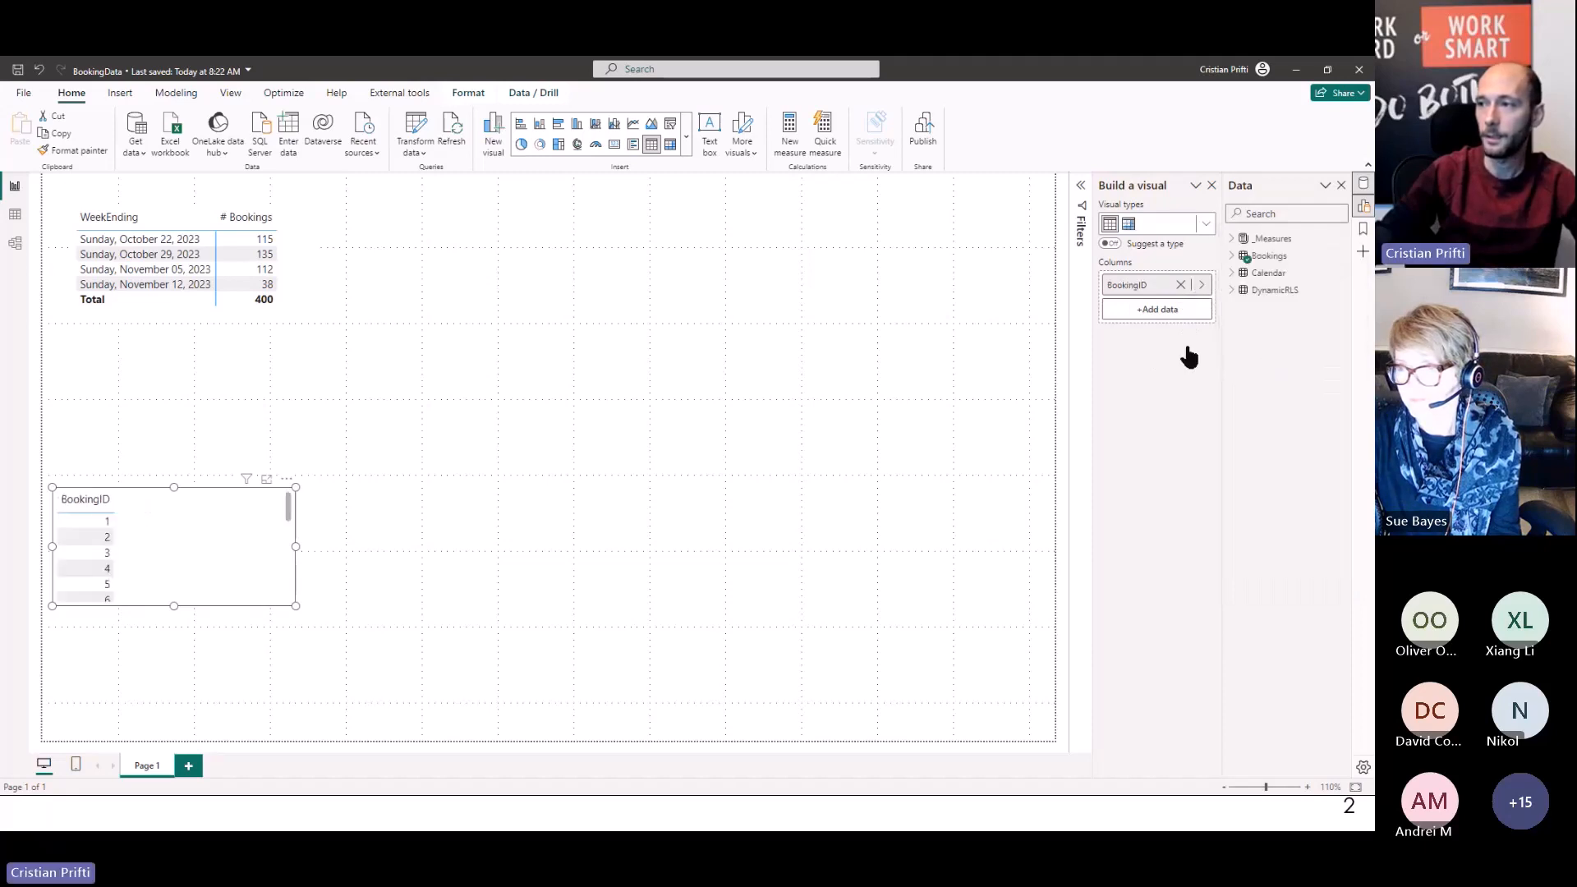
pyautogui.moveTo(1300, 273); pyautogui.dragTo(1179, 314)
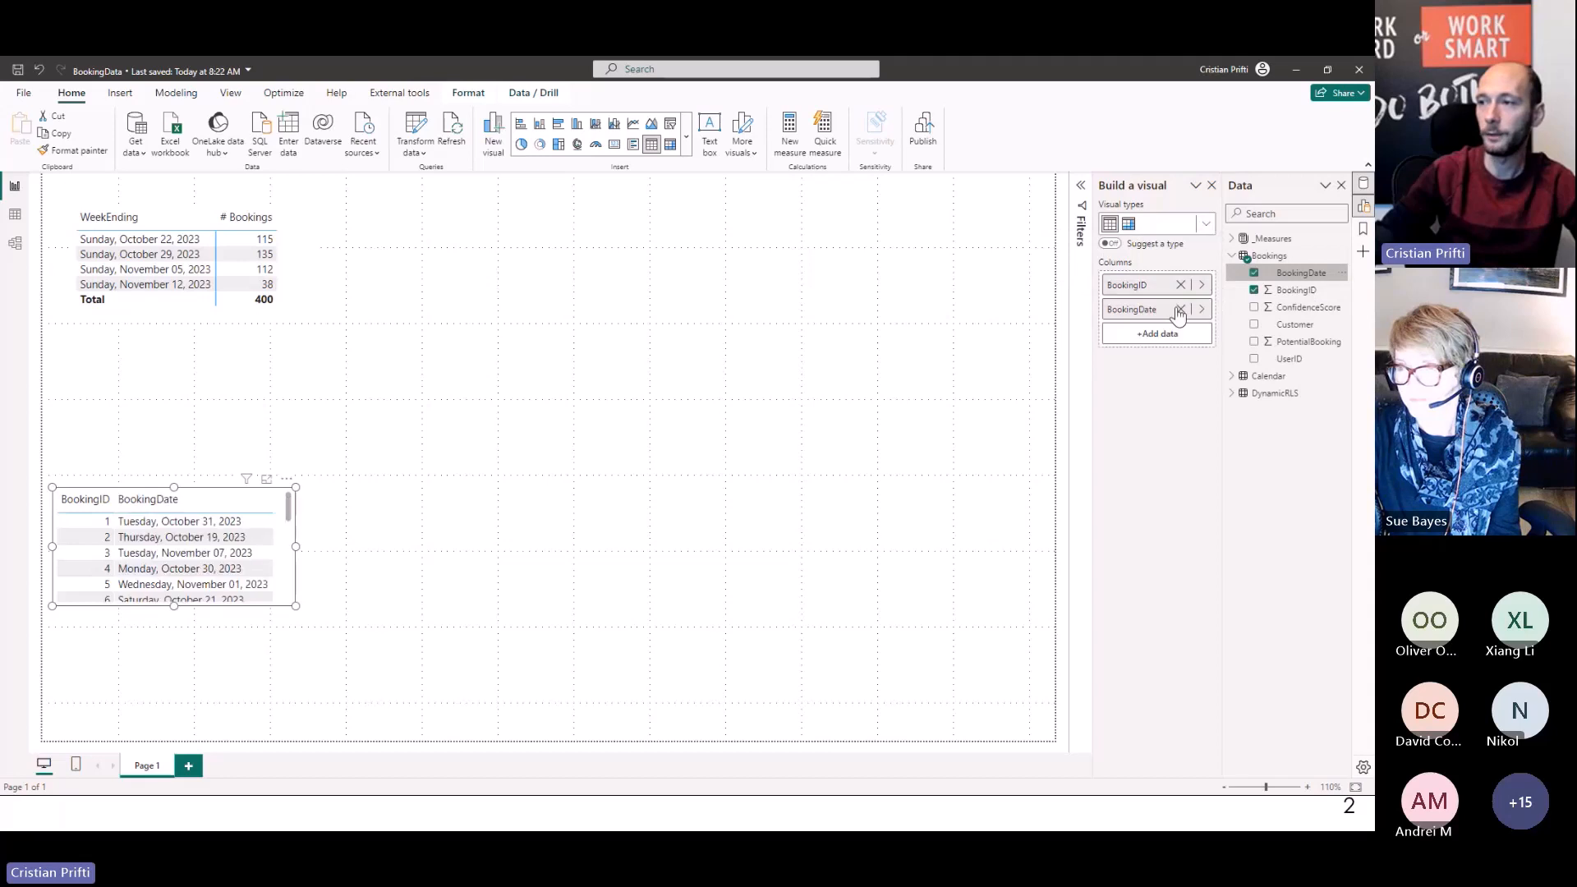
pyautogui.click(1298, 327)
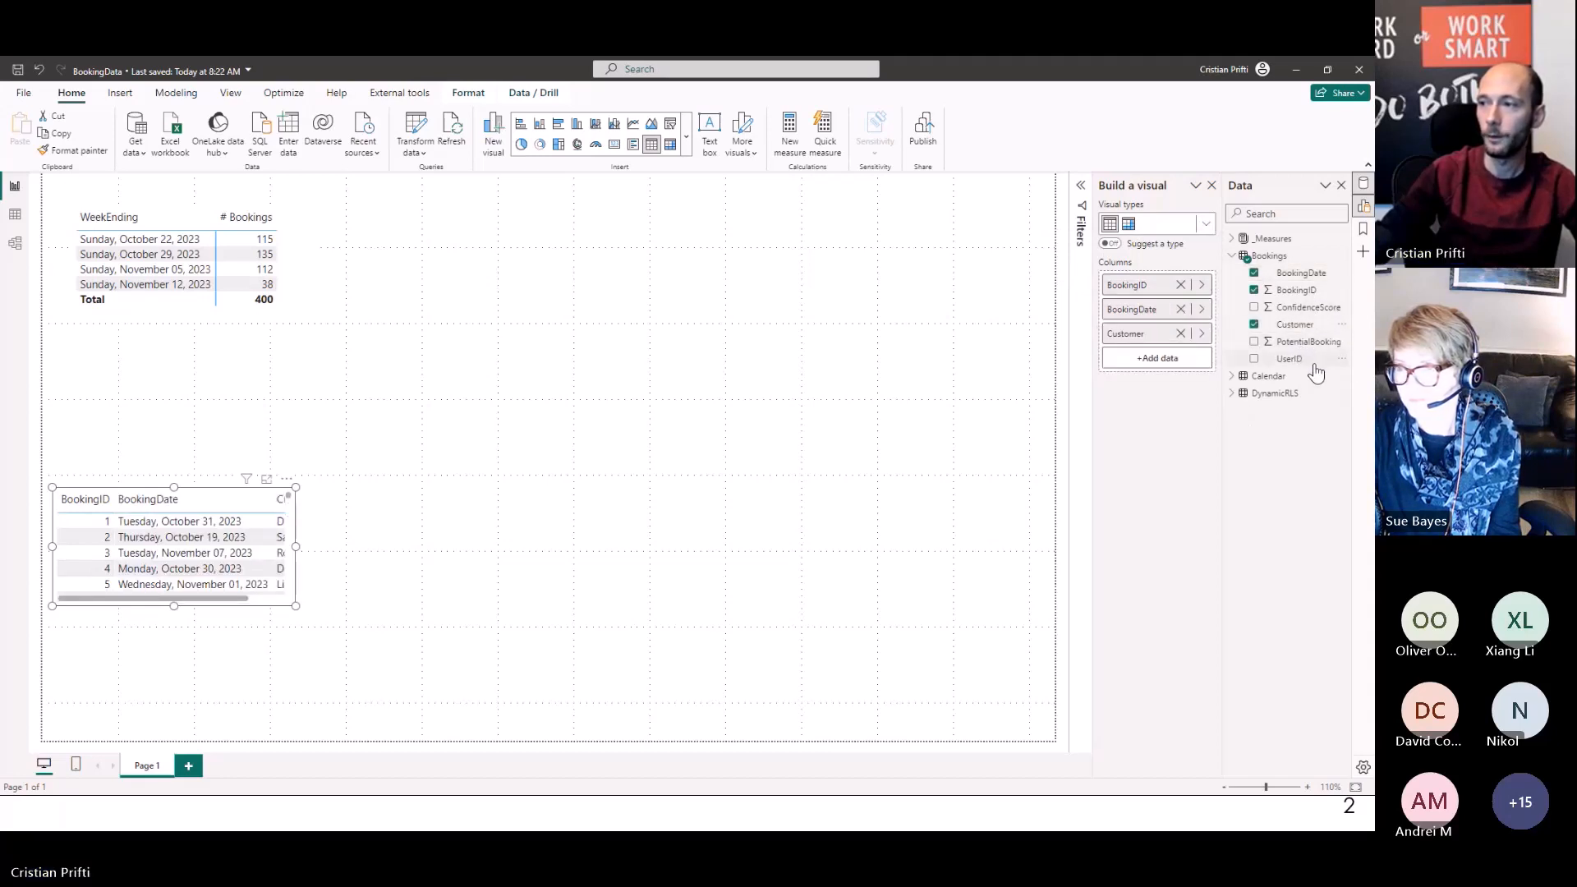
pyautogui.moveTo(1301, 361); pyautogui.dragTo(1162, 365)
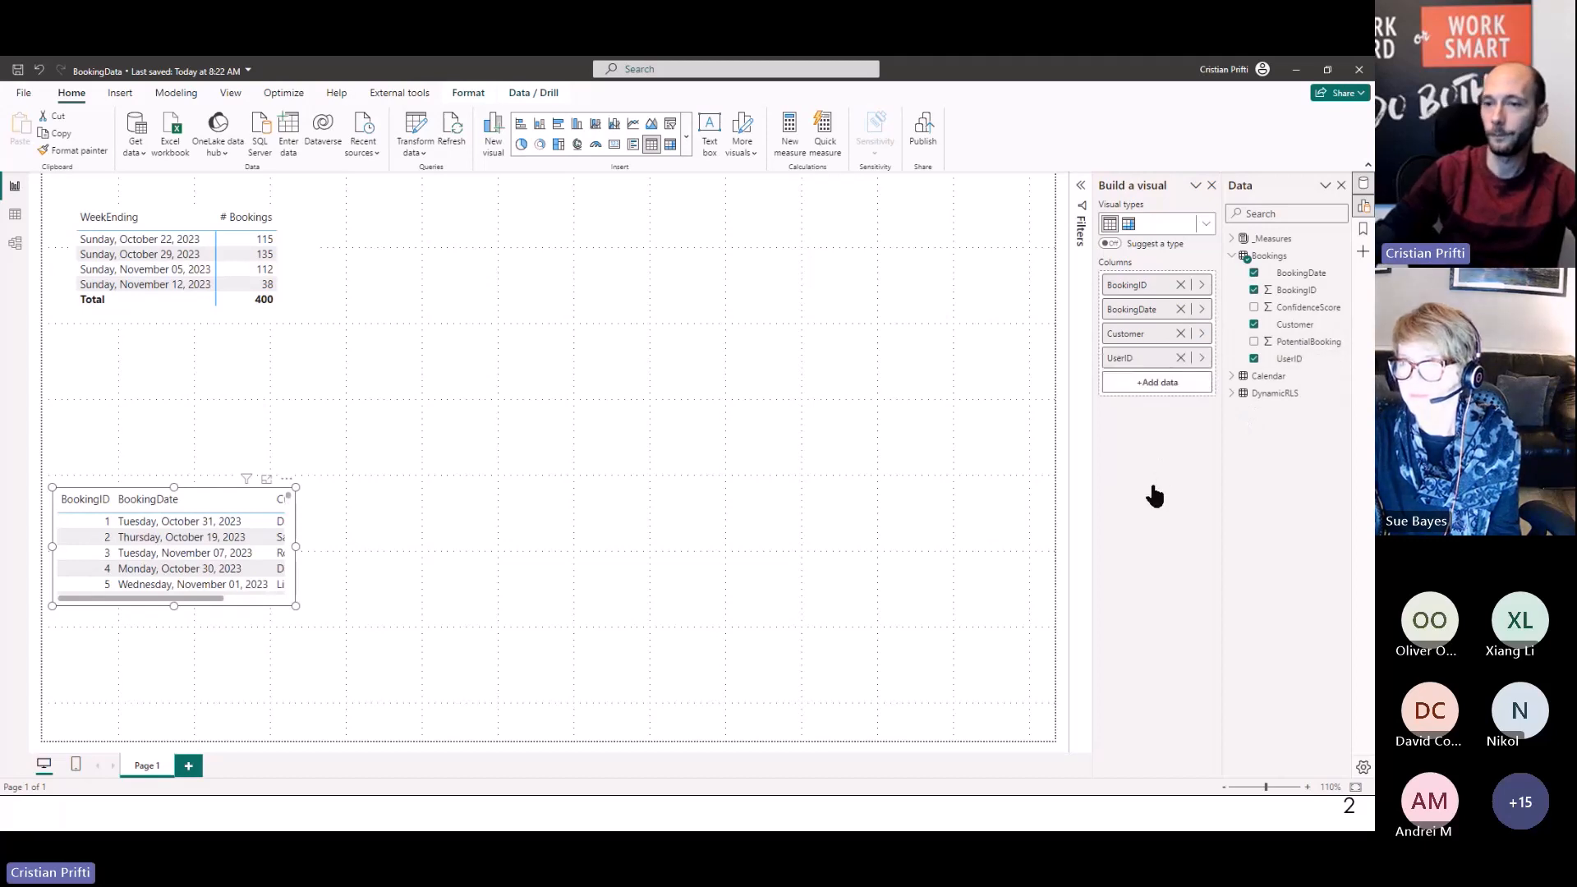
# Enlarge the bookings table and place it under the weekly summary
pyautogui.moveTo(296, 607); pyautogui.dragTo(392, 723)
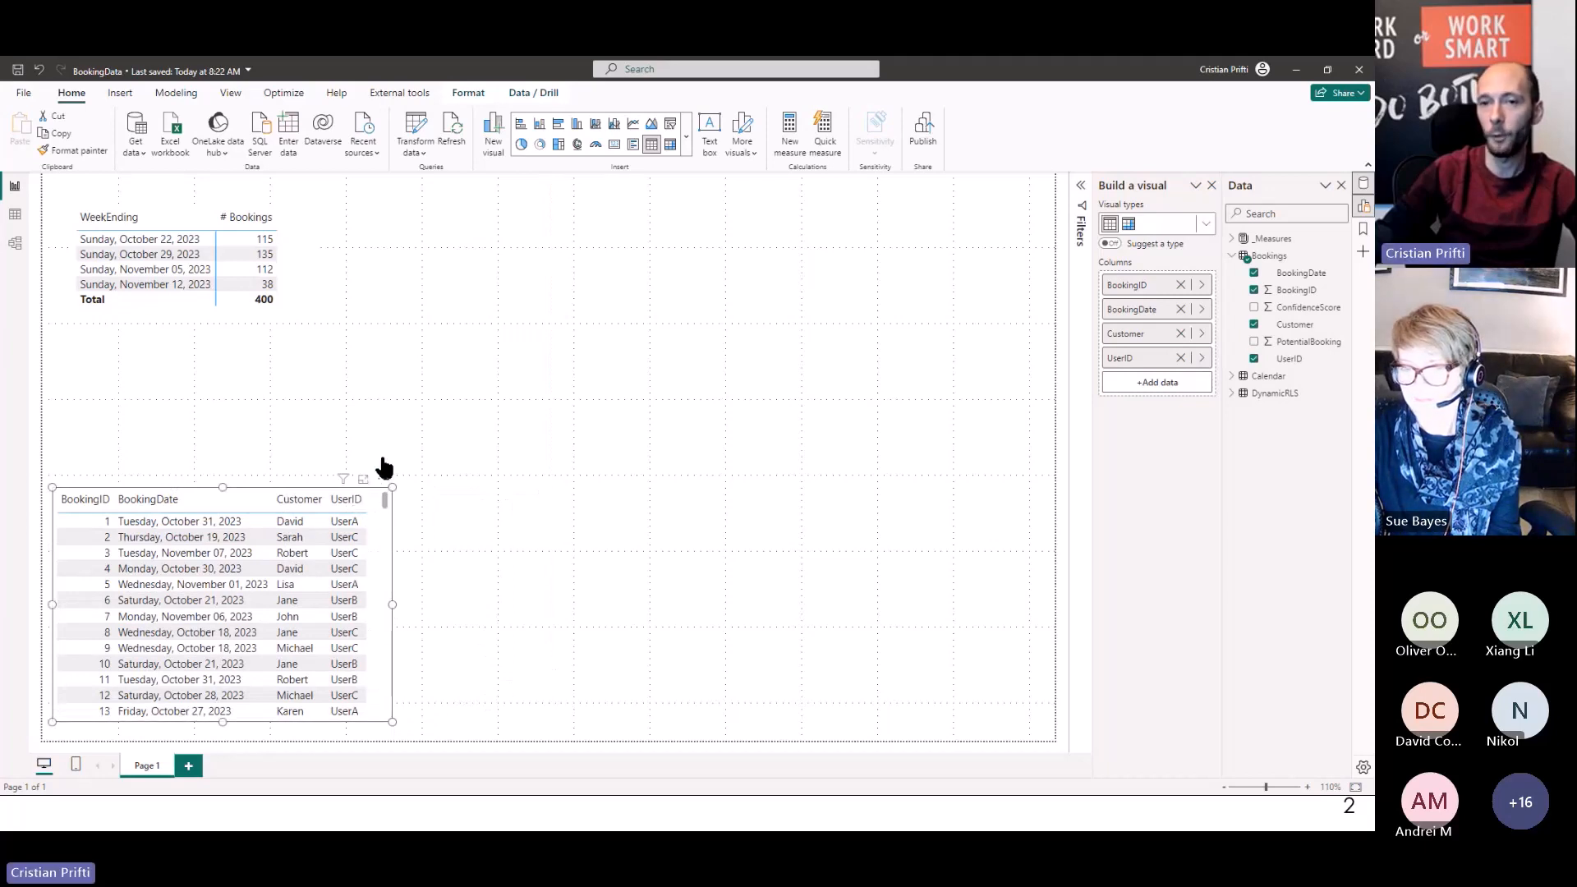
pyautogui.moveTo(243, 496); pyautogui.dragTo(259, 369)
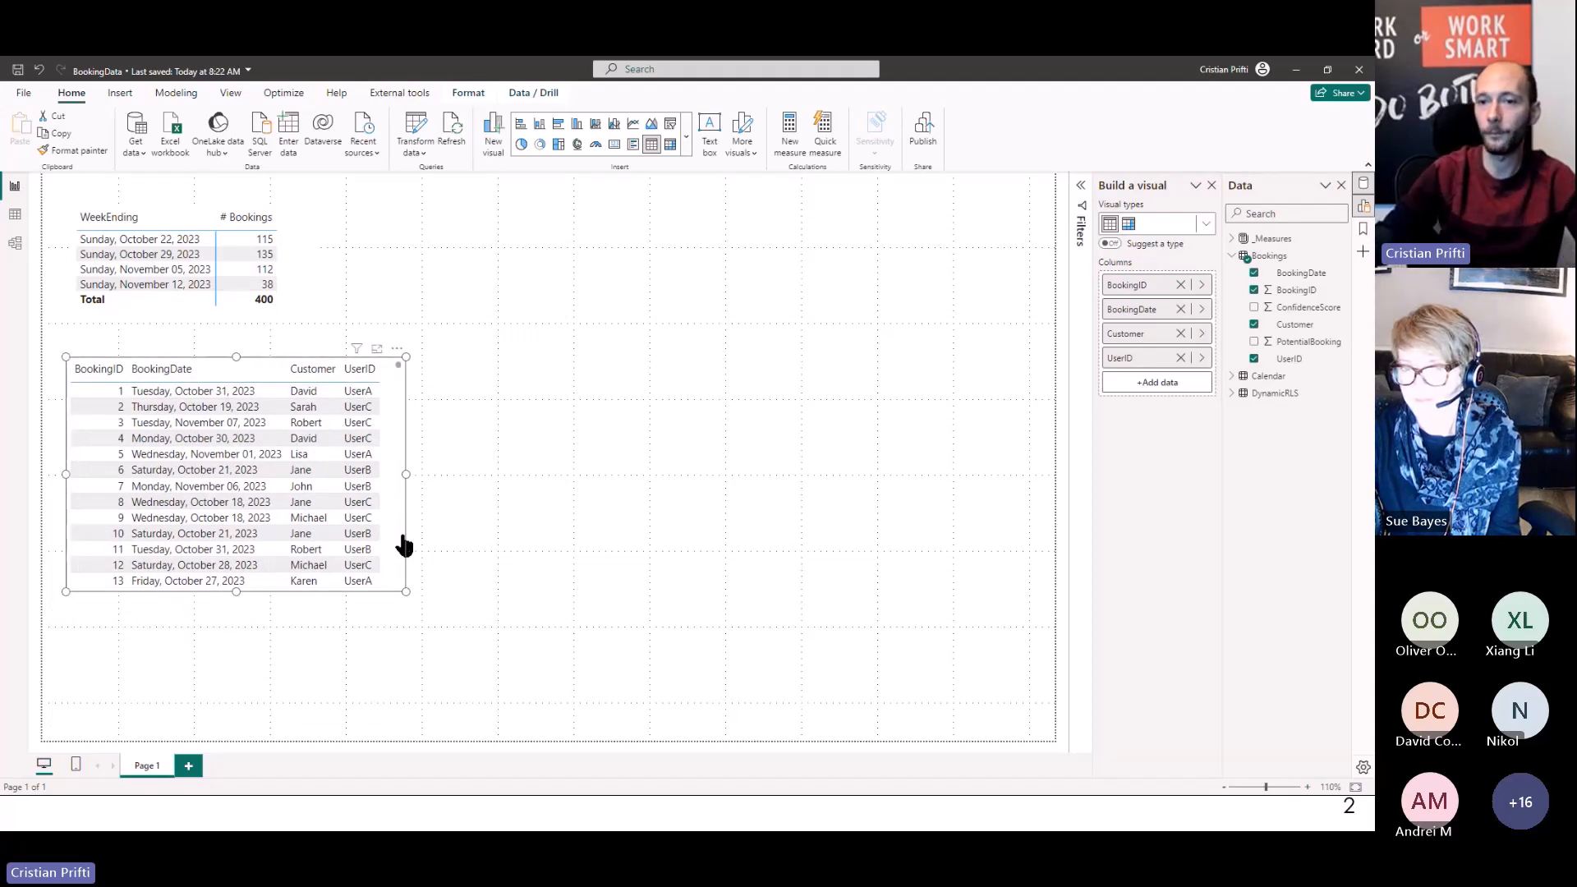
pyautogui.moveTo(407, 591); pyautogui.dragTo(450, 719)
pyautogui.click(632, 589)
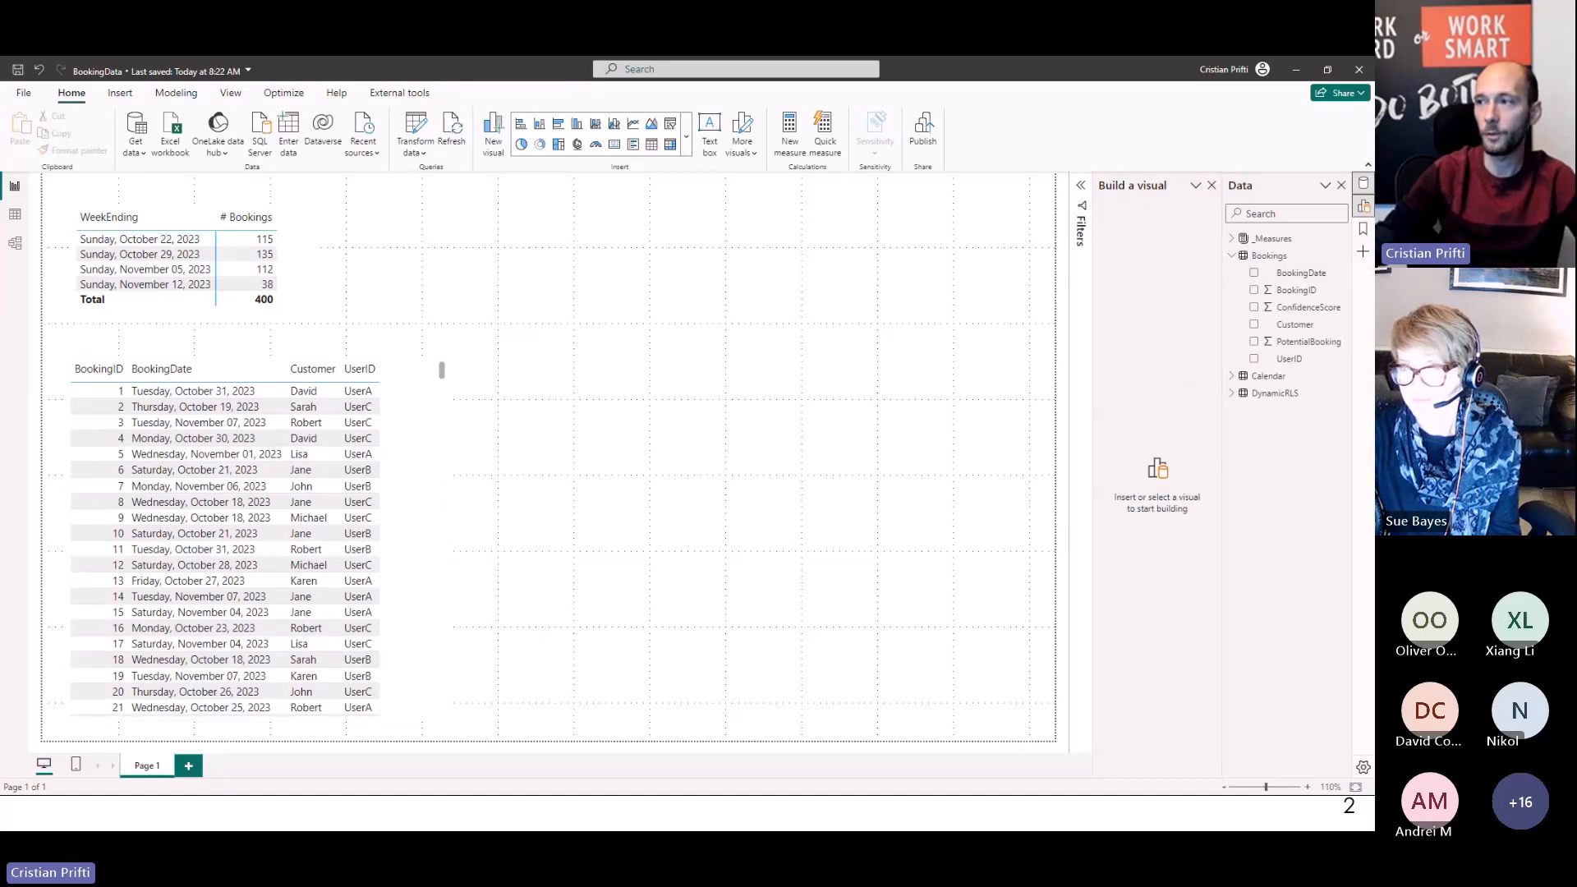
# Turn on the Performance analyzer pane and start recording visual timings
pyautogui.click(1363, 252)
pyautogui.click(1327, 425)
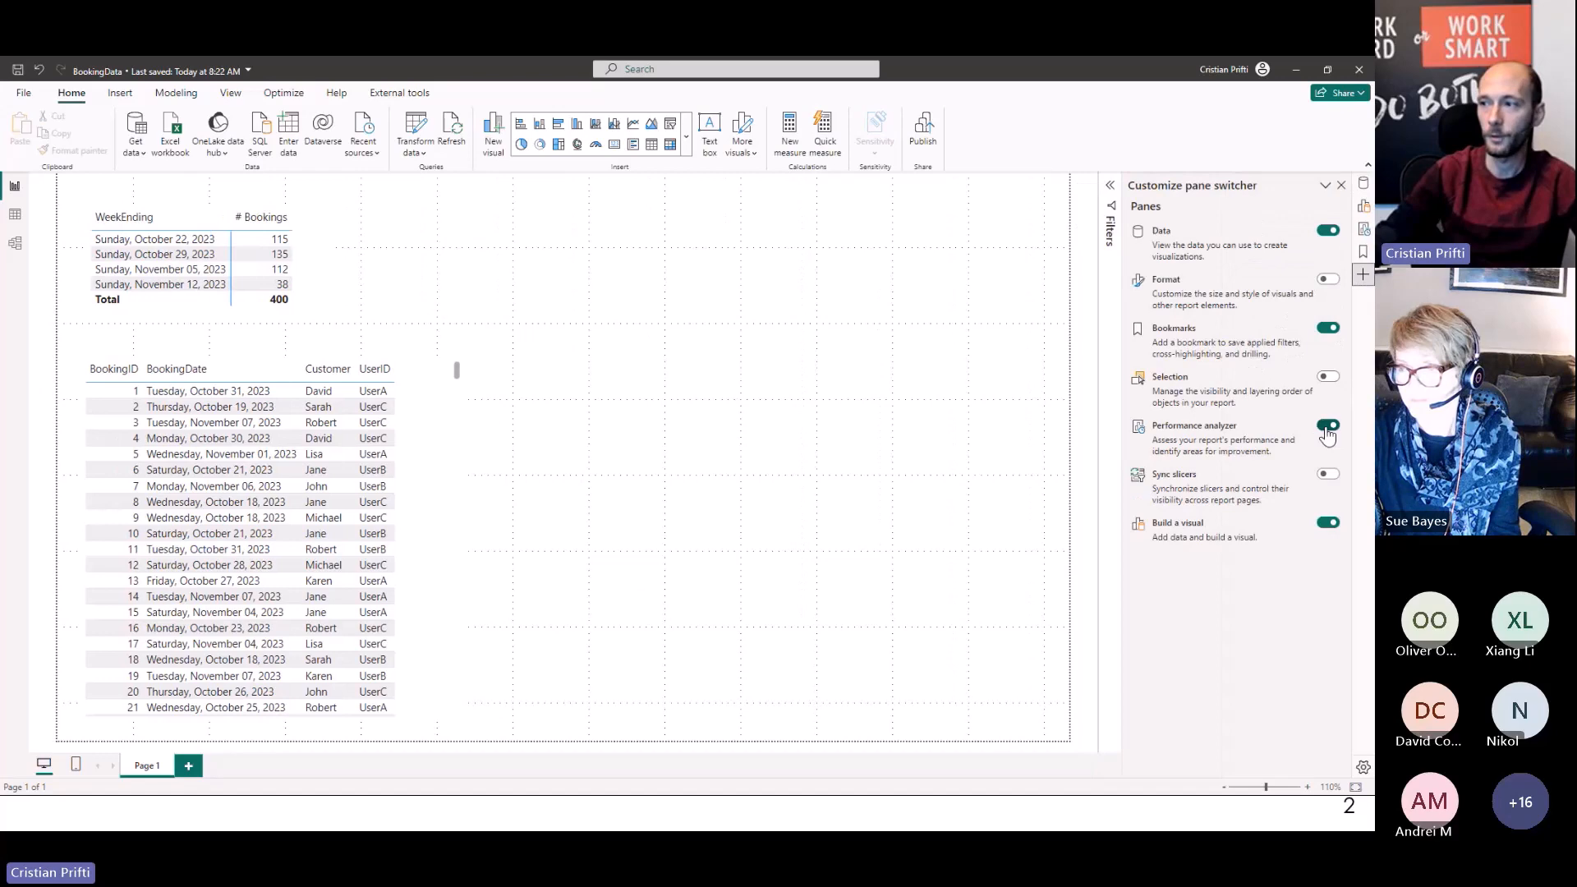
pyautogui.click(1364, 231)
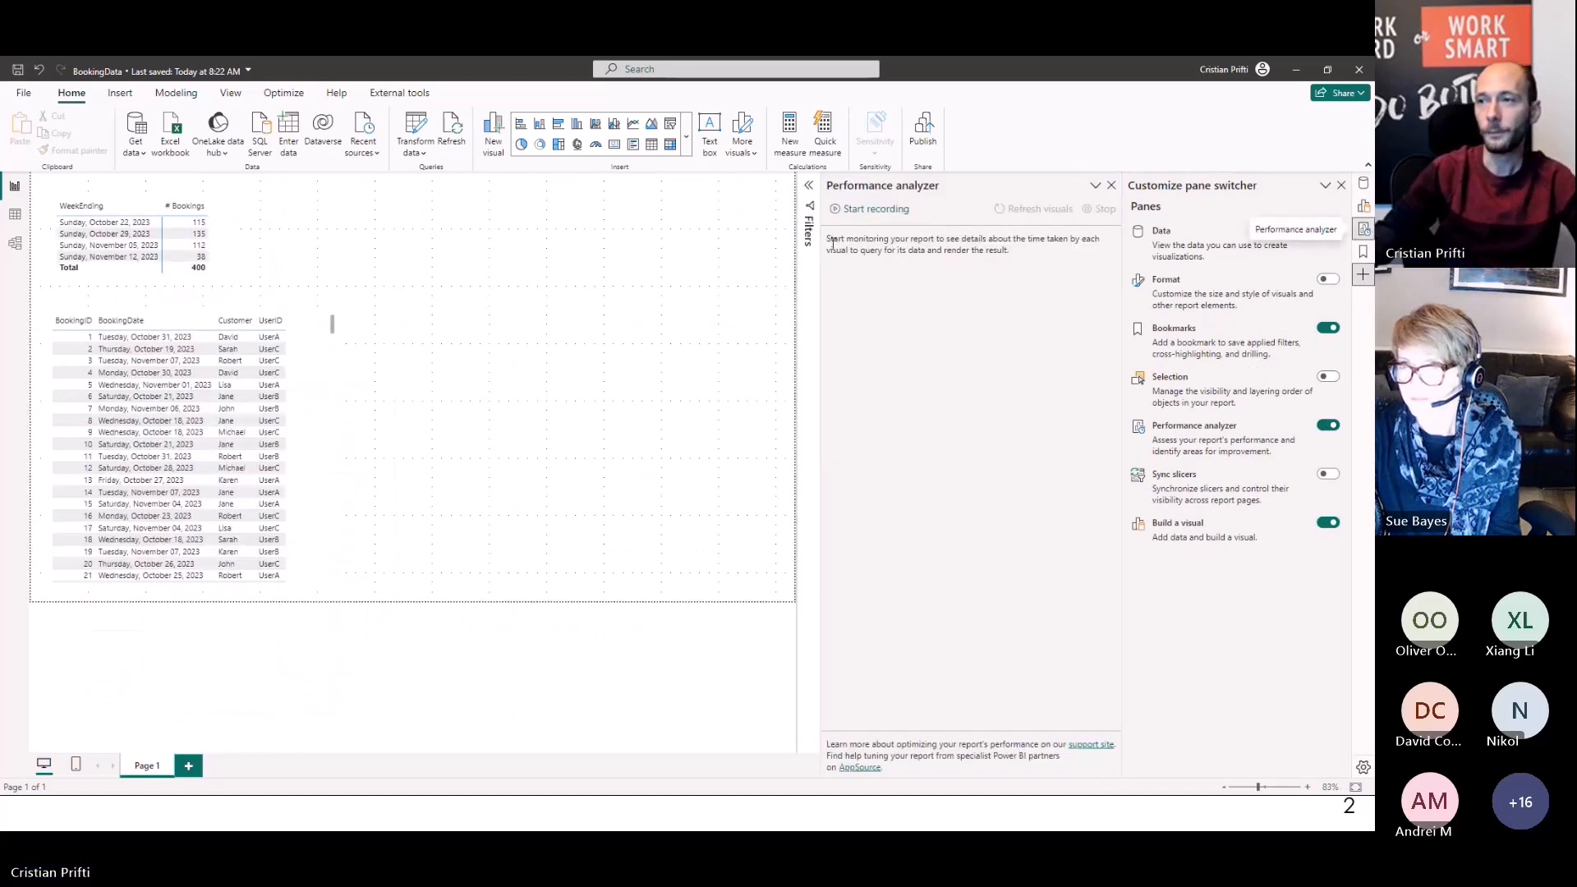
pyautogui.click(870, 219)
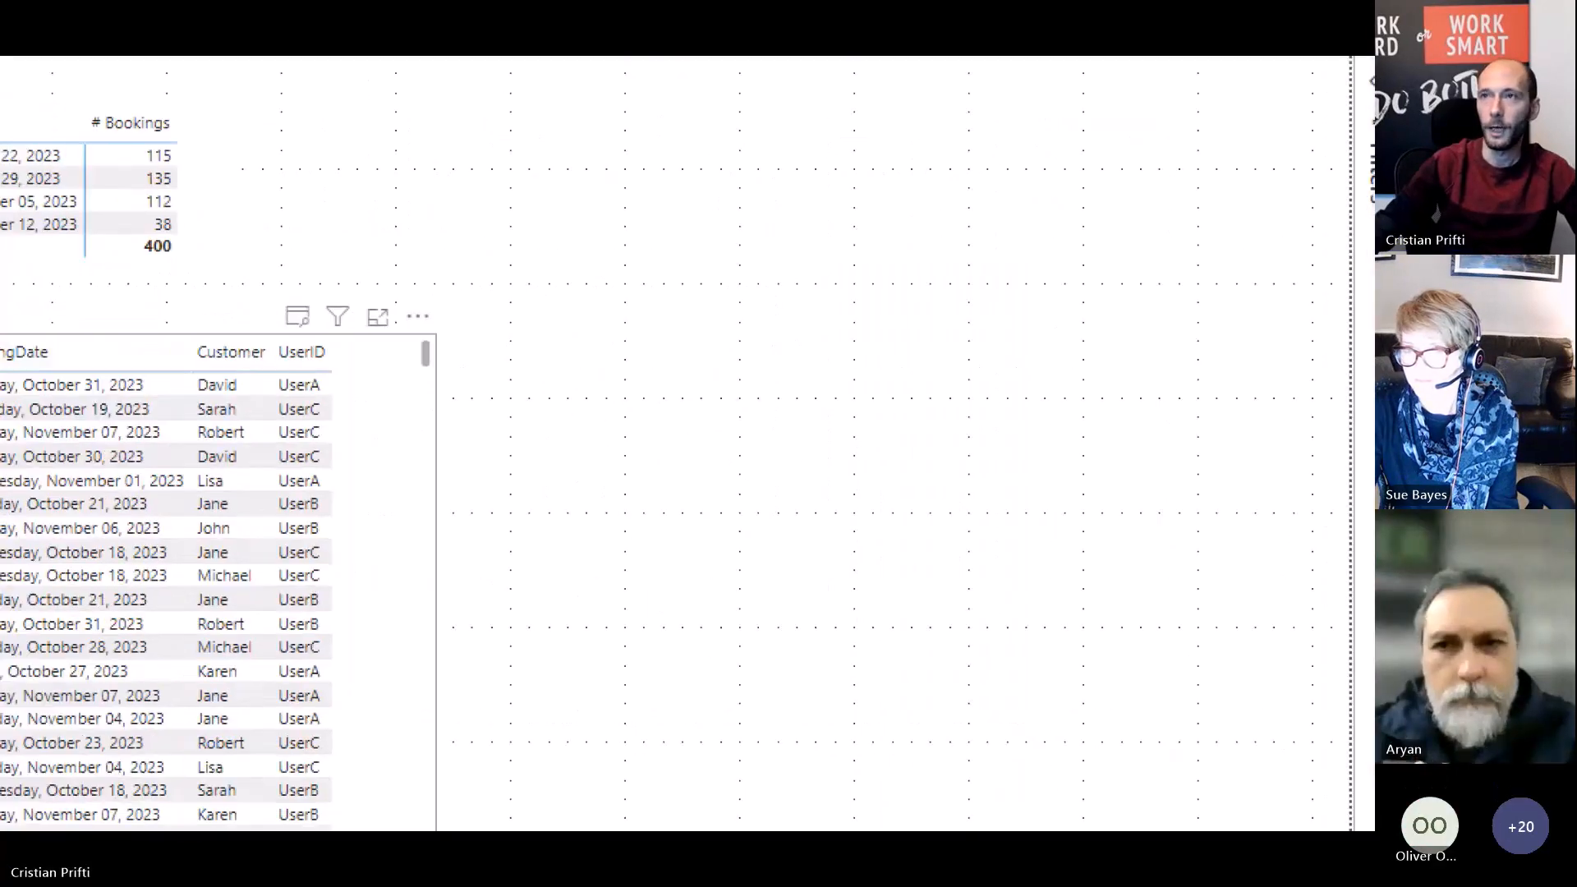
# Refresh the bookings table, expand its 354 ms timing breakdown and copy its DAX query
pyautogui.click(234, 276)
pyautogui.moveTo(266, 293); pyautogui.dragTo(324, 345)
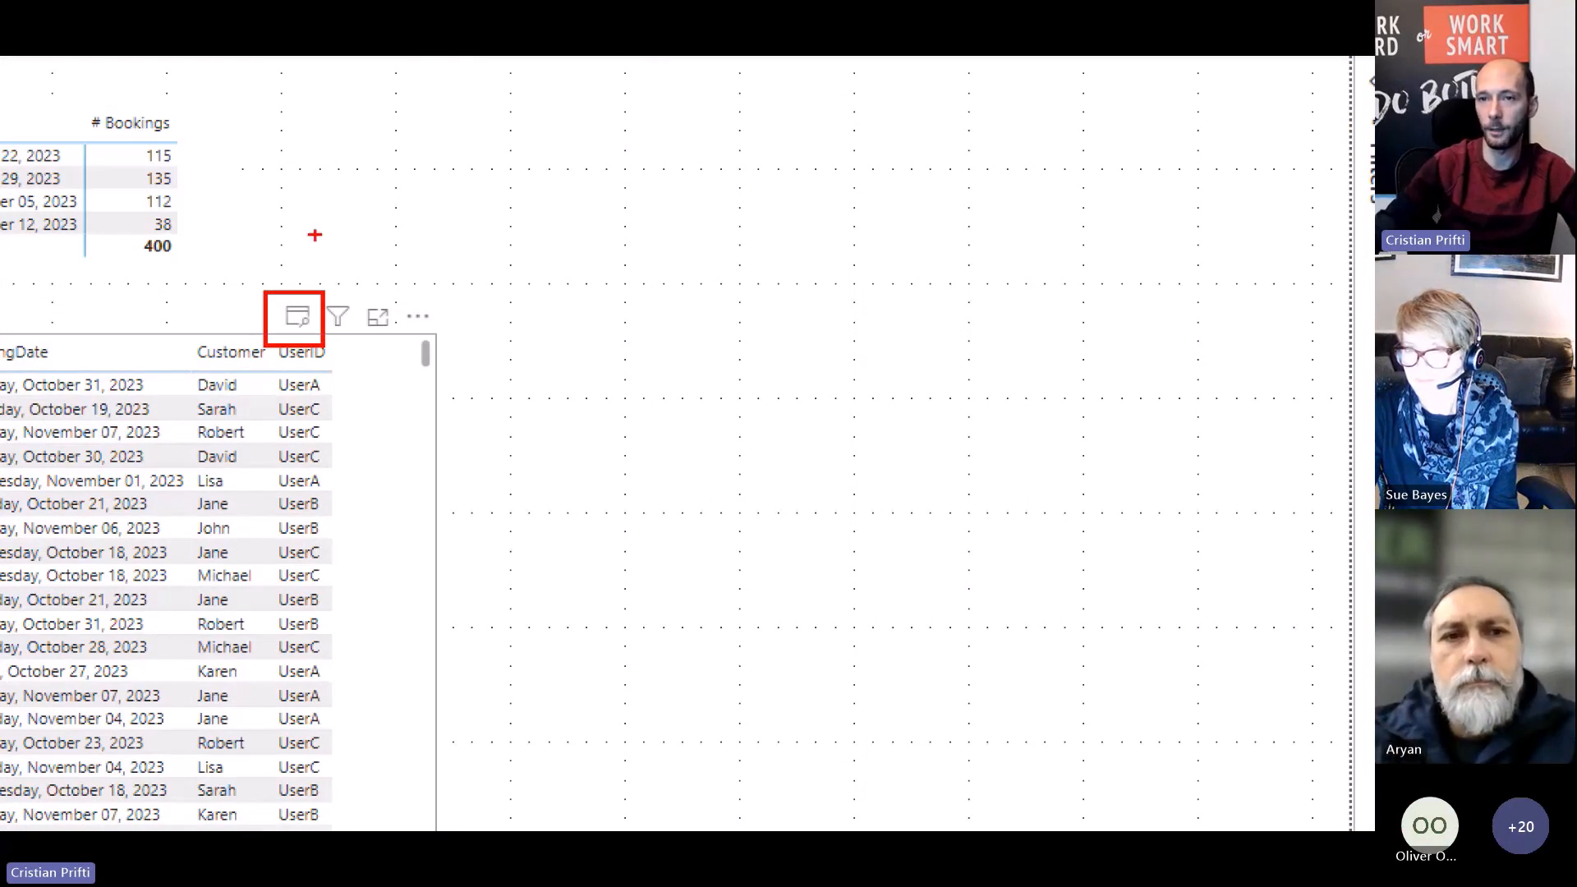
pyautogui.moveTo(273, 331); pyautogui.dragTo(320, 332)
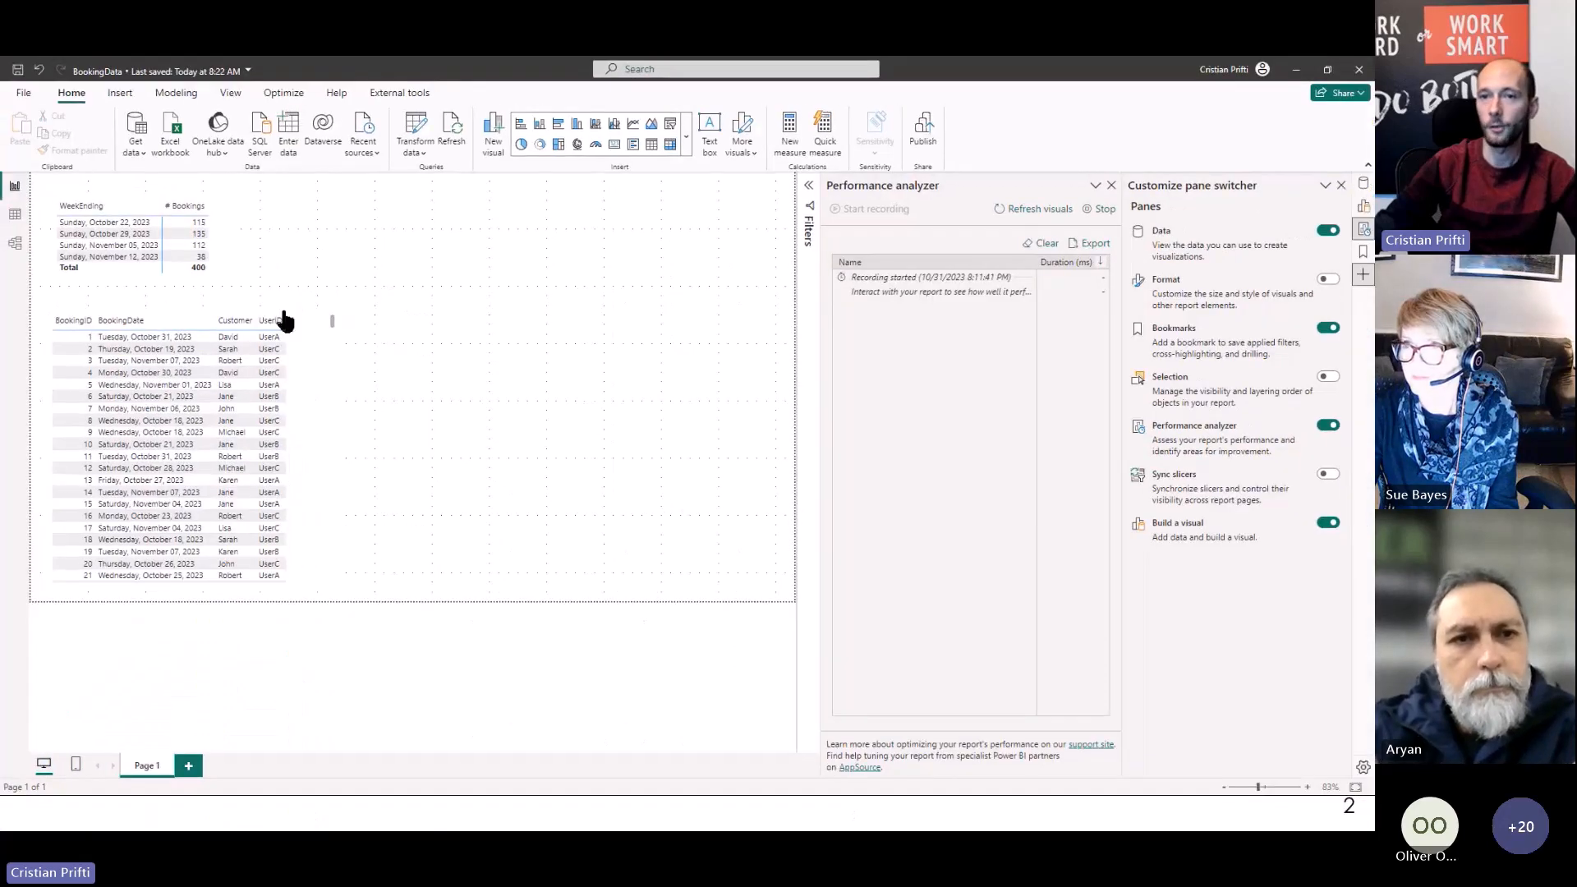
pyautogui.click(270, 304)
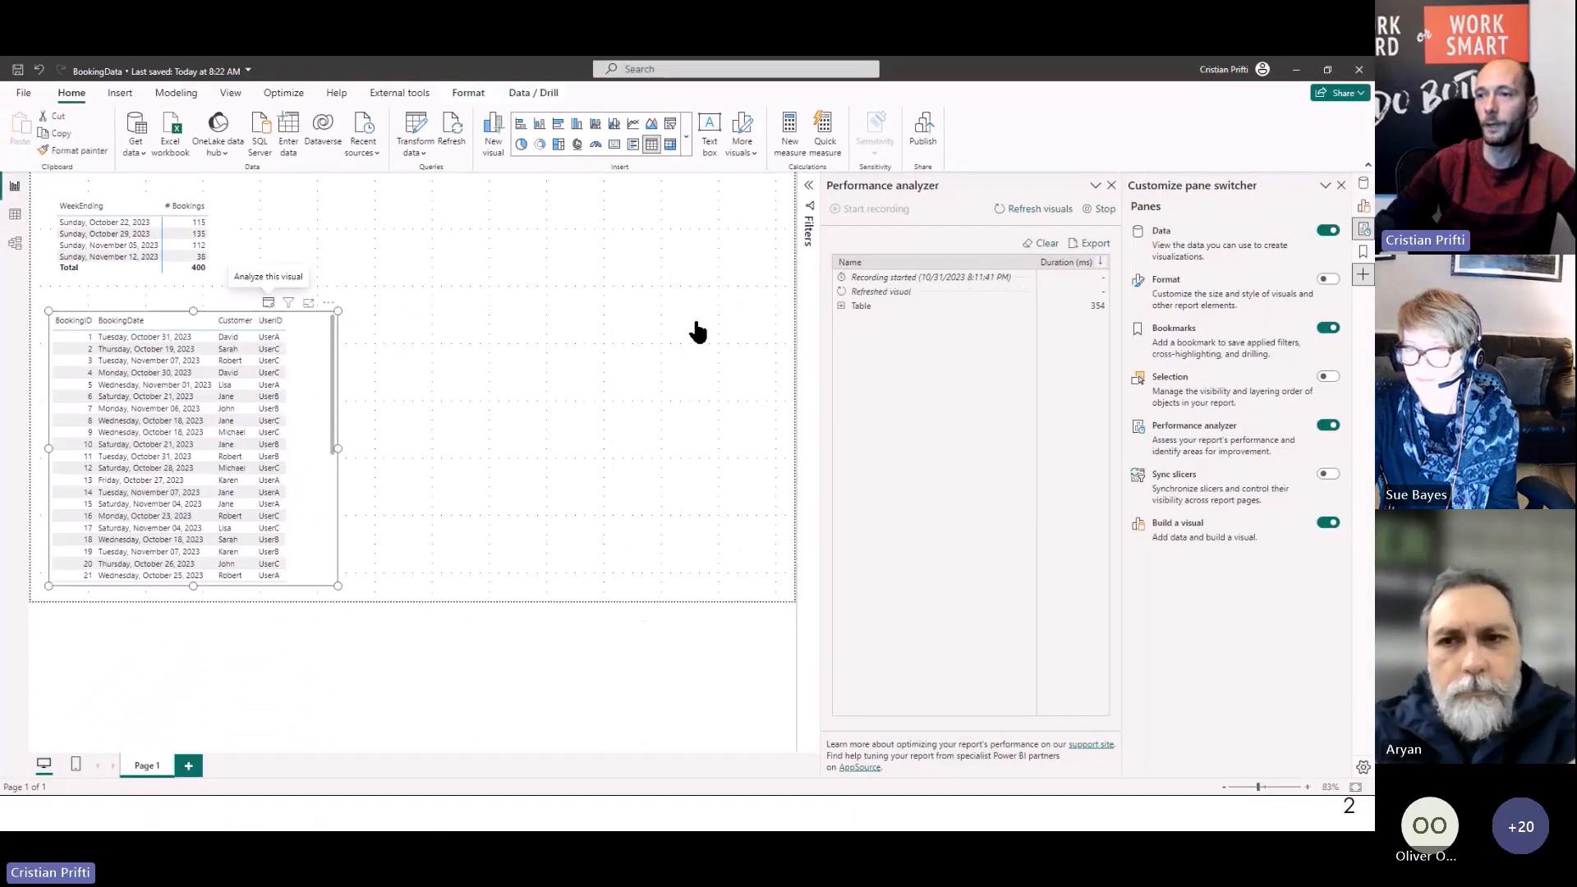
pyautogui.click(842, 307)
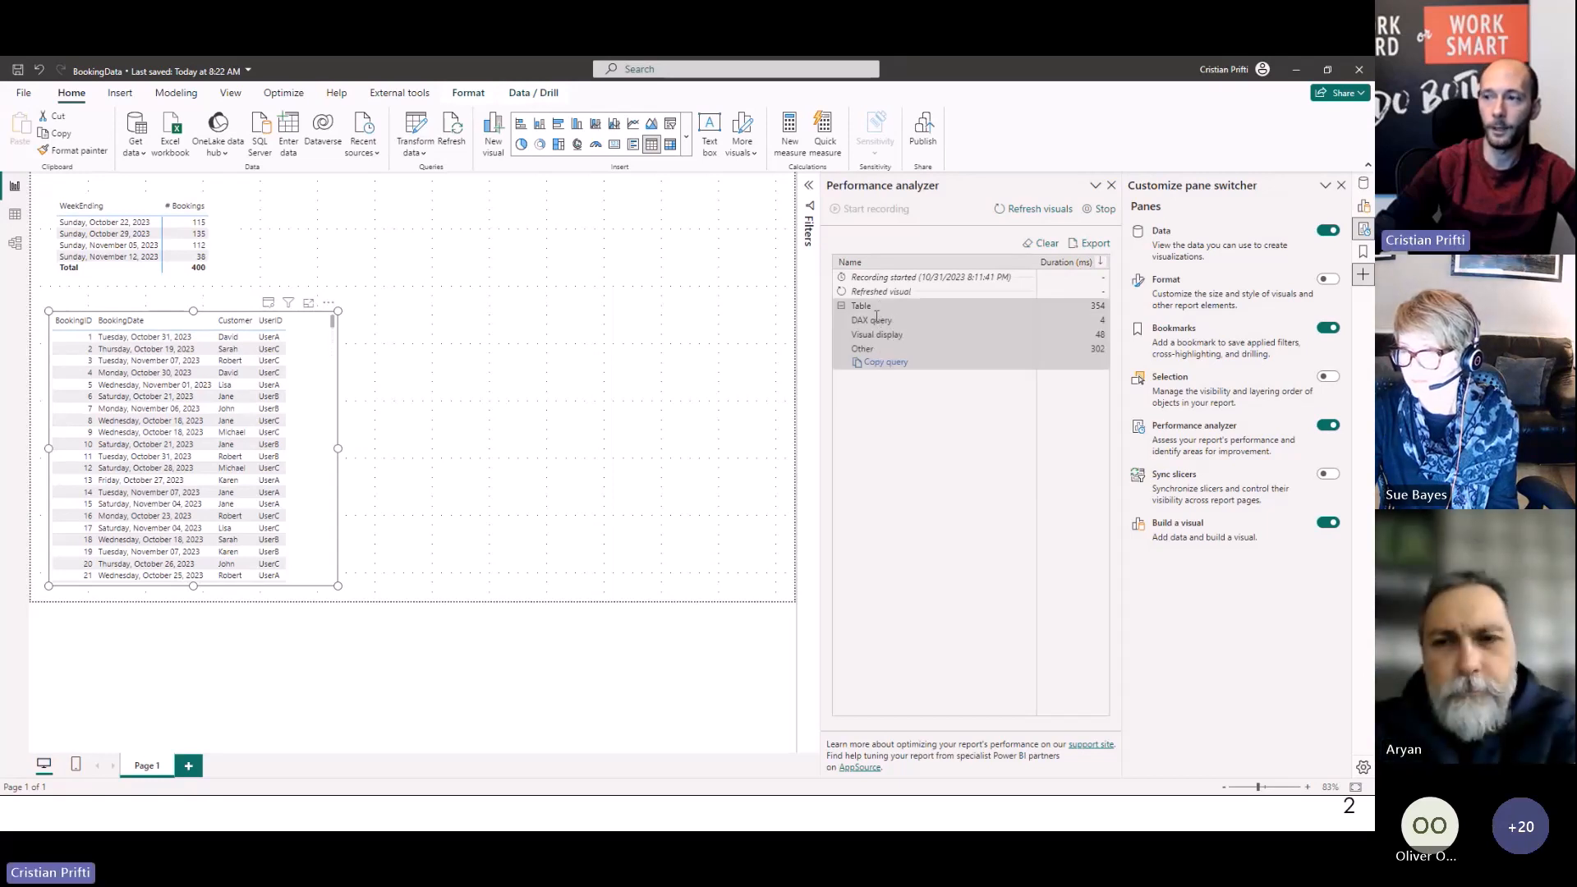
pyautogui.click(881, 366)
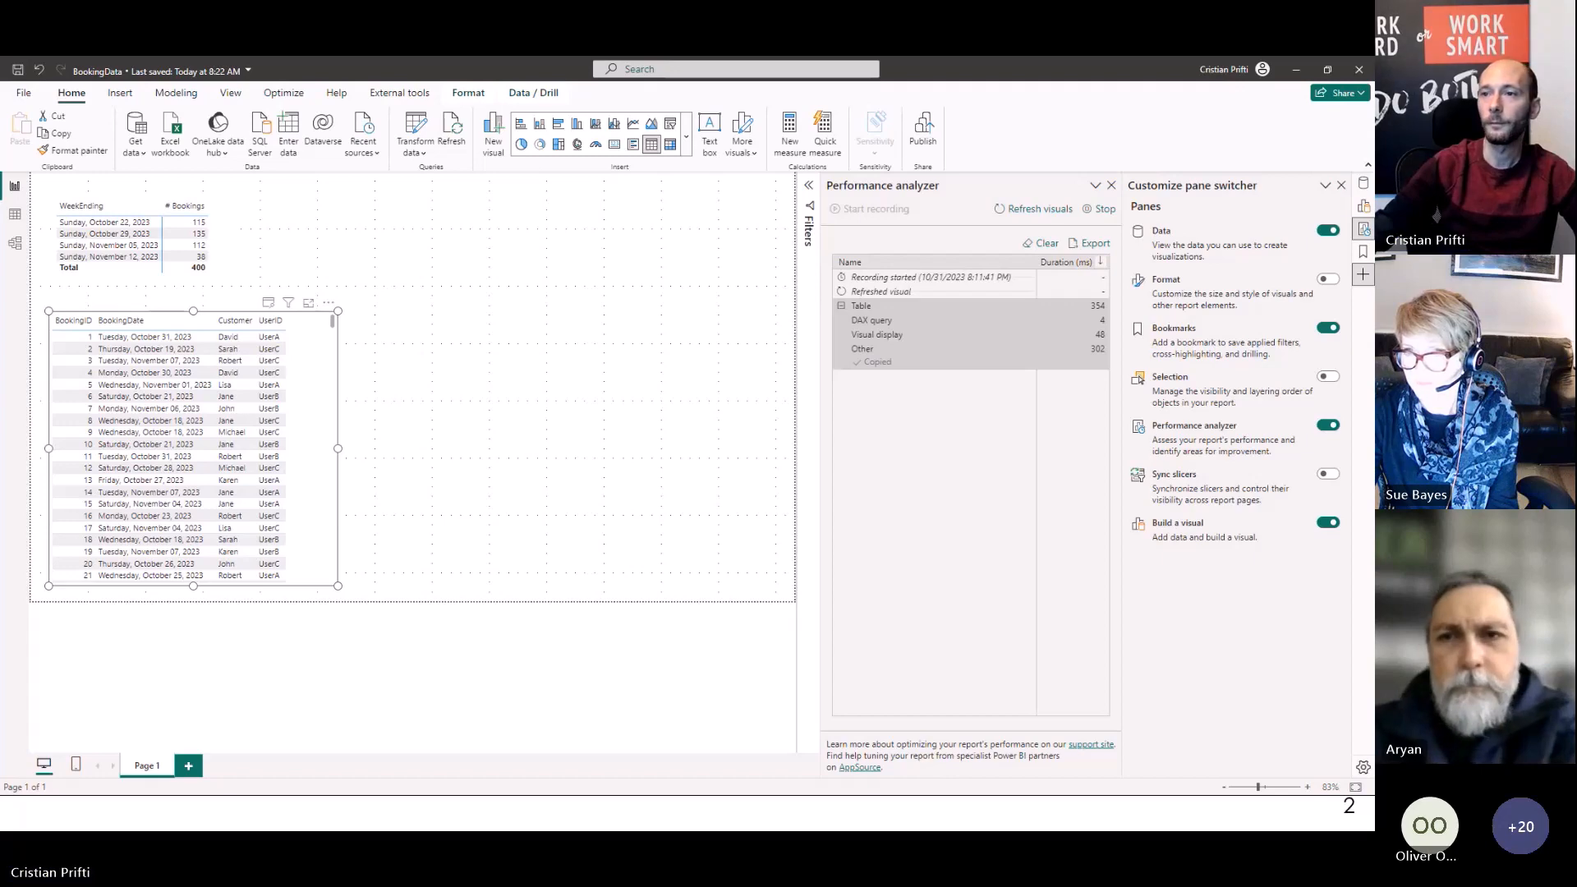
pyautogui.moveTo(713, 66); pyautogui.dragTo(694, 175)
# Maximize Notepad and review the pasted DAX query's SUMMARIZE and TOPN 501 sections
pyautogui.doubleClick(694, 175)
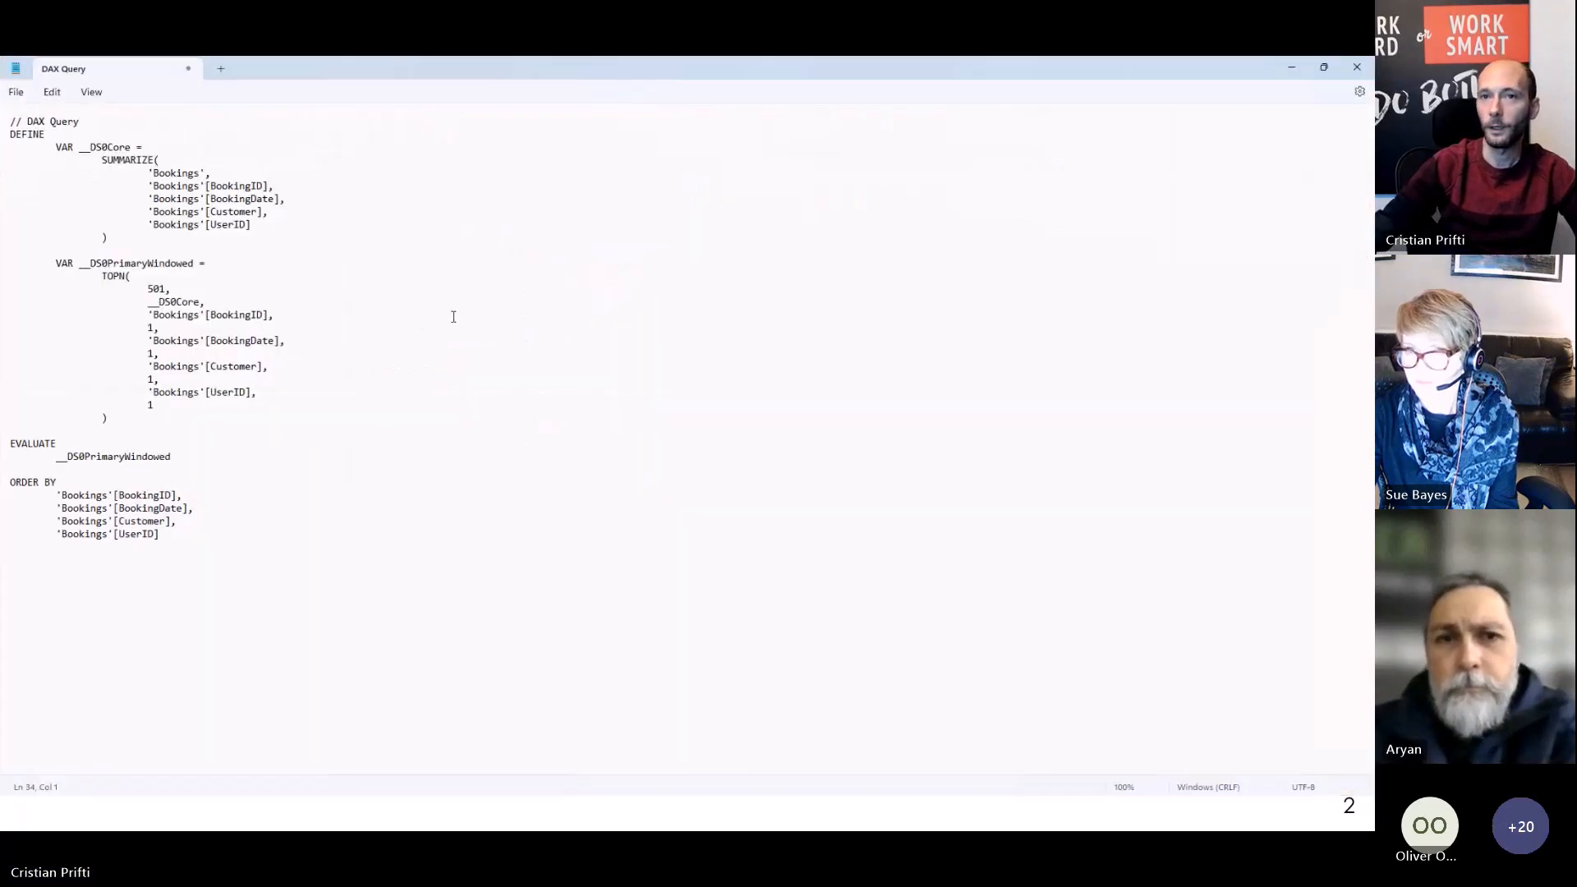
pyautogui.click(357, 291)
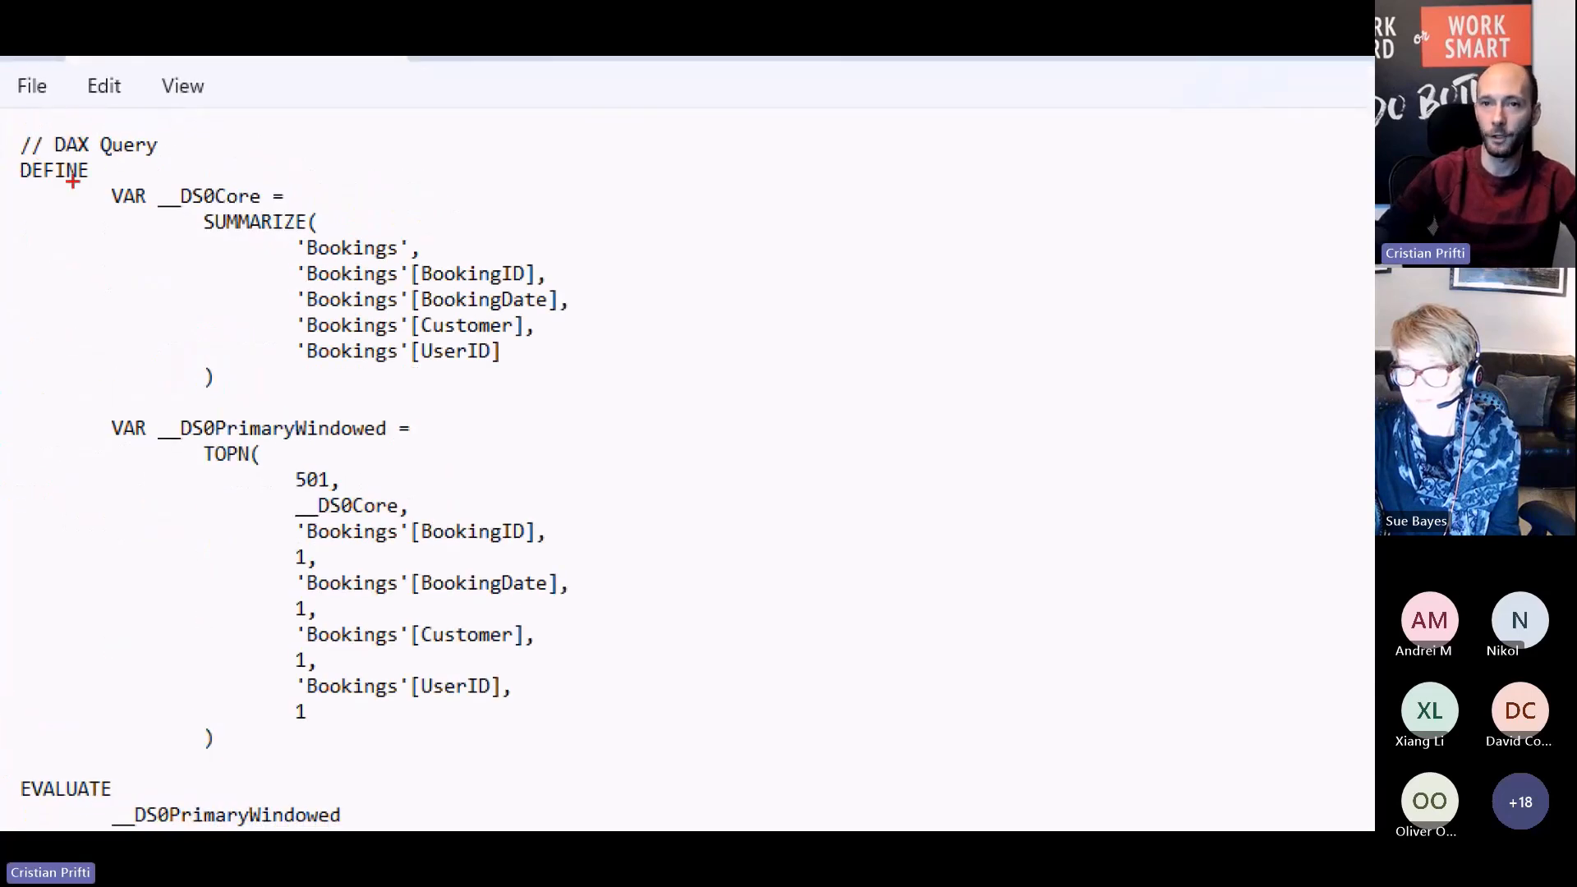
pyautogui.moveTo(55, 182)
pyautogui.mouseDown()
pyautogui.moveTo(457, 377)
pyautogui.moveTo(732, 799)
pyautogui.moveTo(695, 757)
pyautogui.mouseUp()
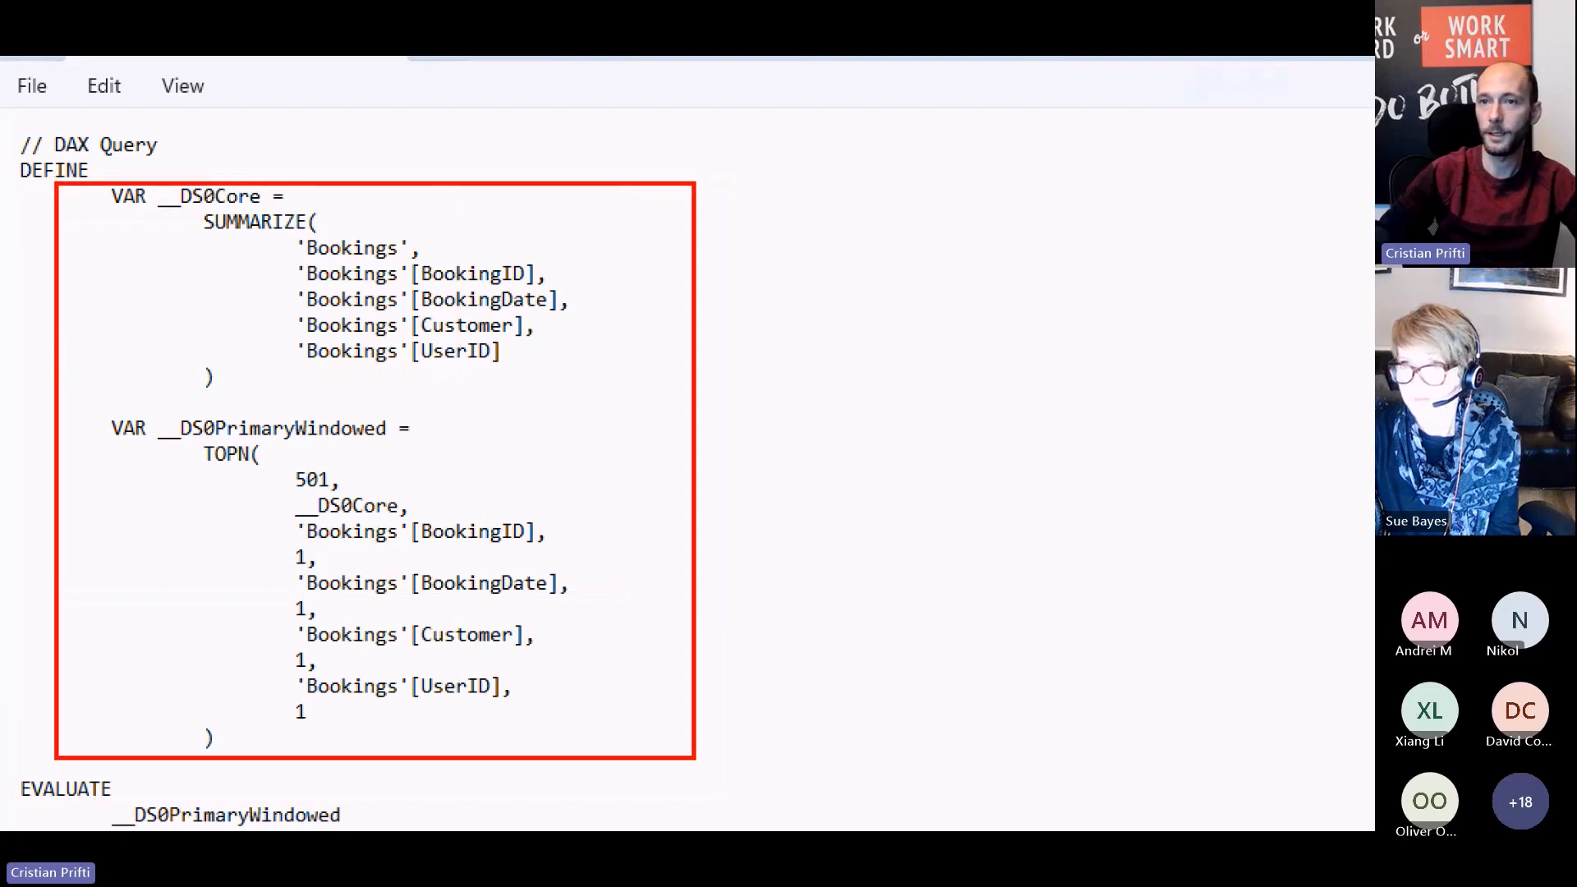
pyautogui.moveTo(201, 233); pyautogui.dragTo(304, 244)
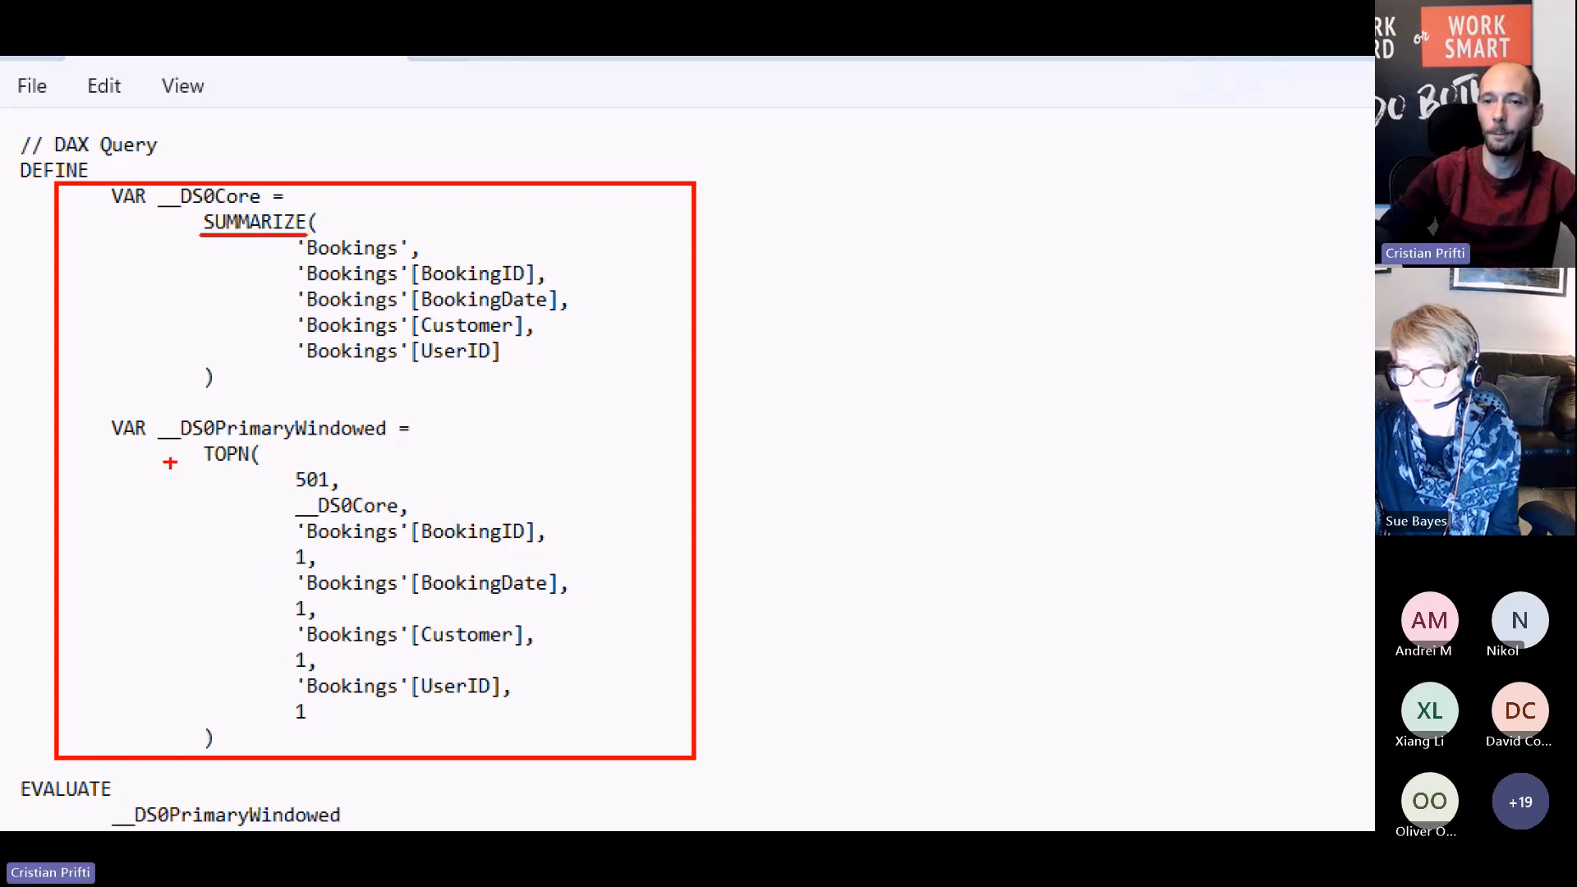
pyautogui.moveTo(205, 461); pyautogui.dragTo(259, 466)
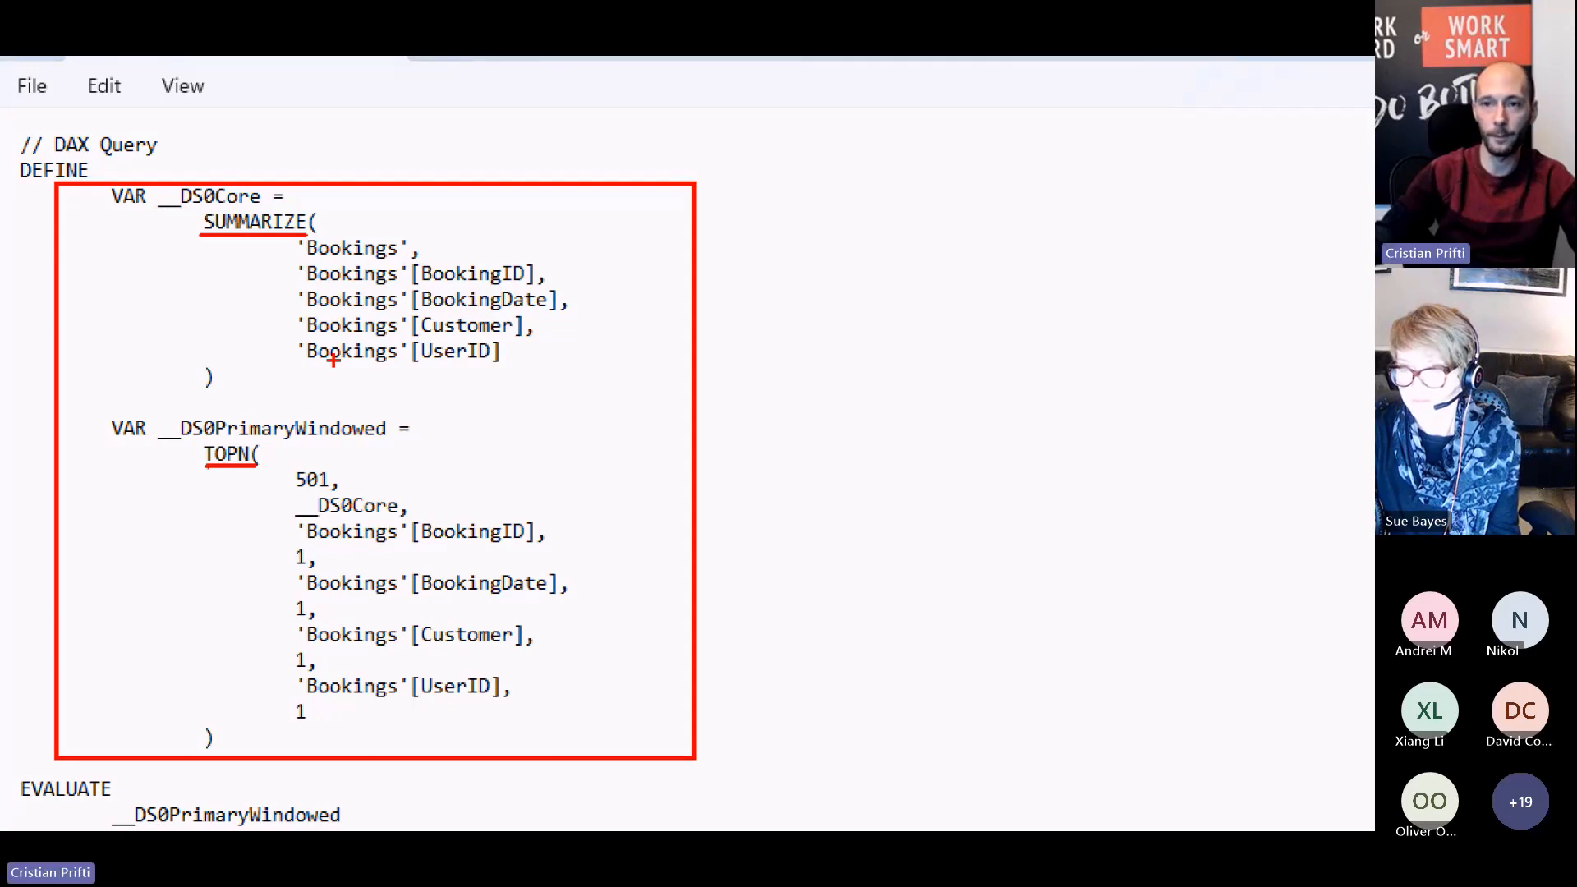
# Delete the VAR __DS0PrimaryWindowed TOPN block from the query
pyautogui.press('Escape')
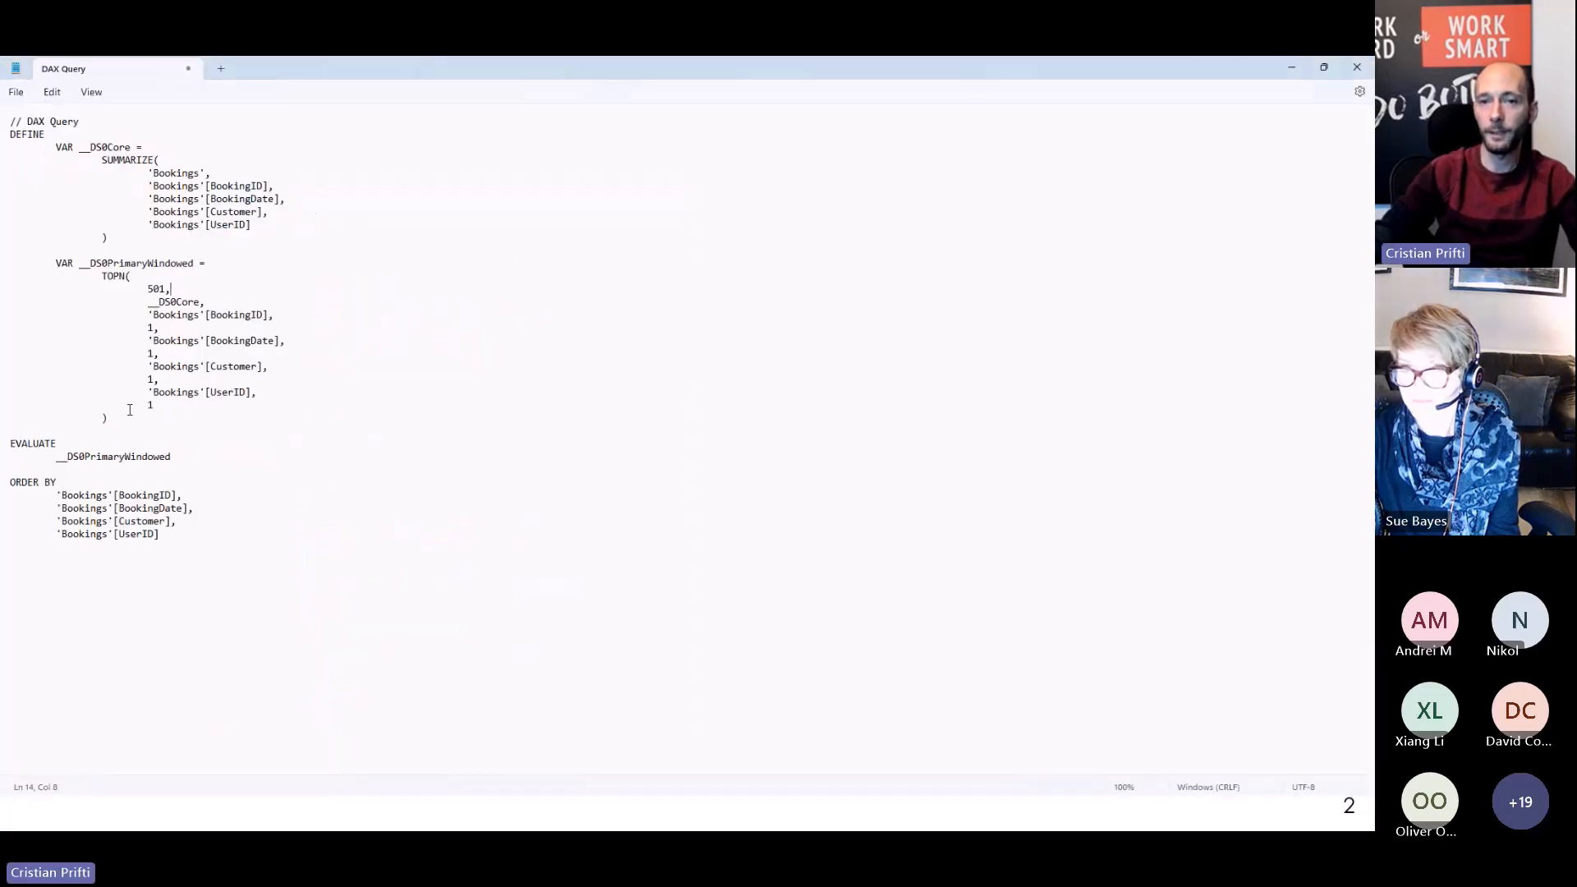
pyautogui.moveTo(130, 410); pyautogui.dragTo(5, 263)
pyautogui.press('Delete')
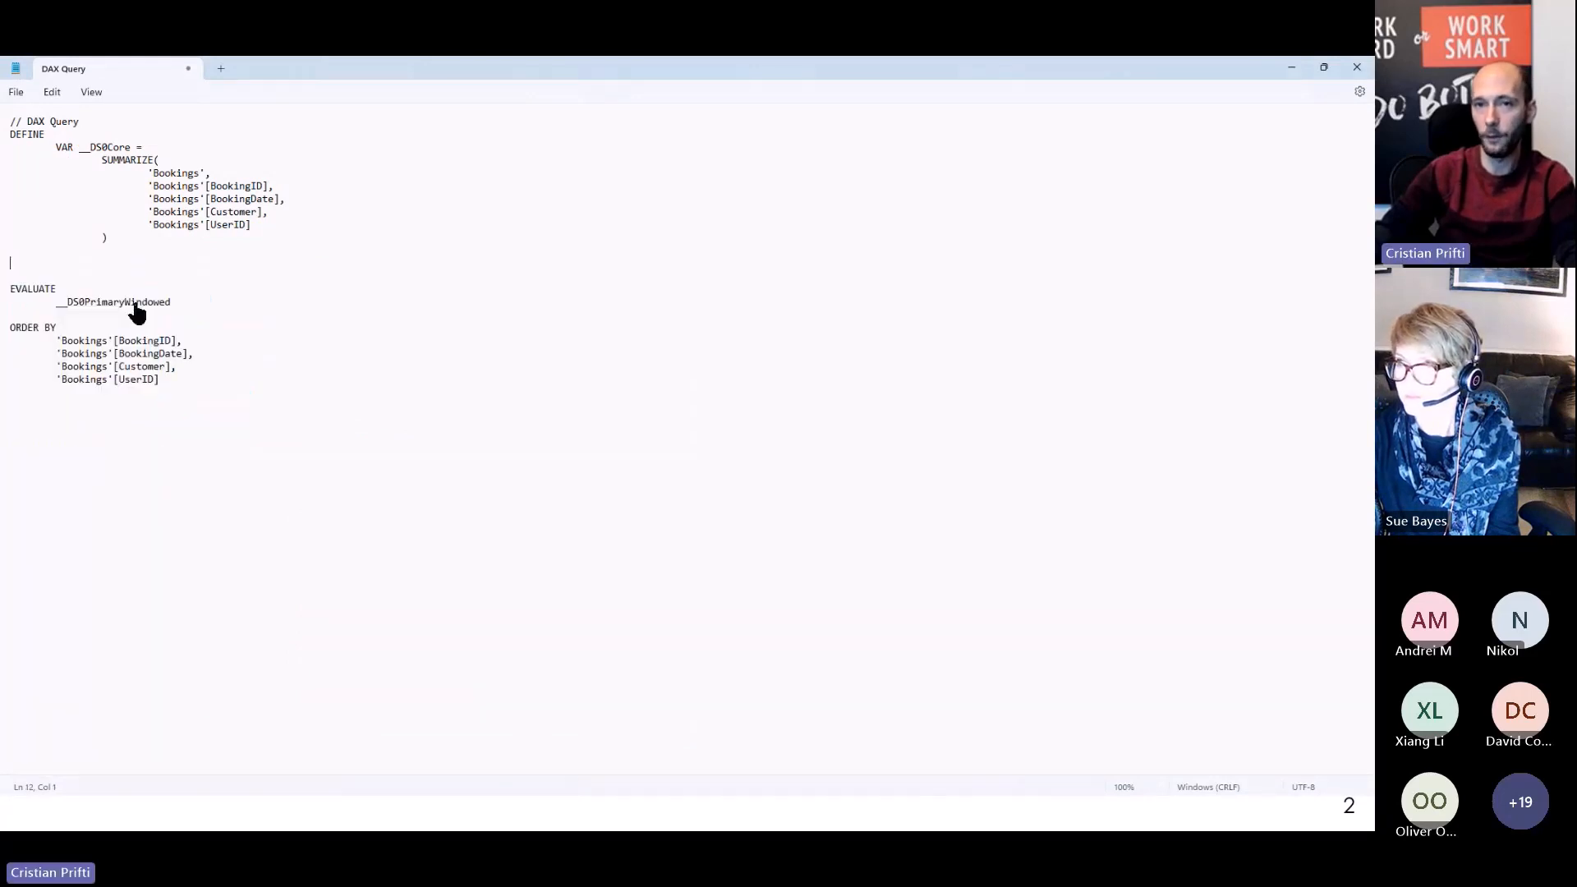
pyautogui.press('BackSpace')
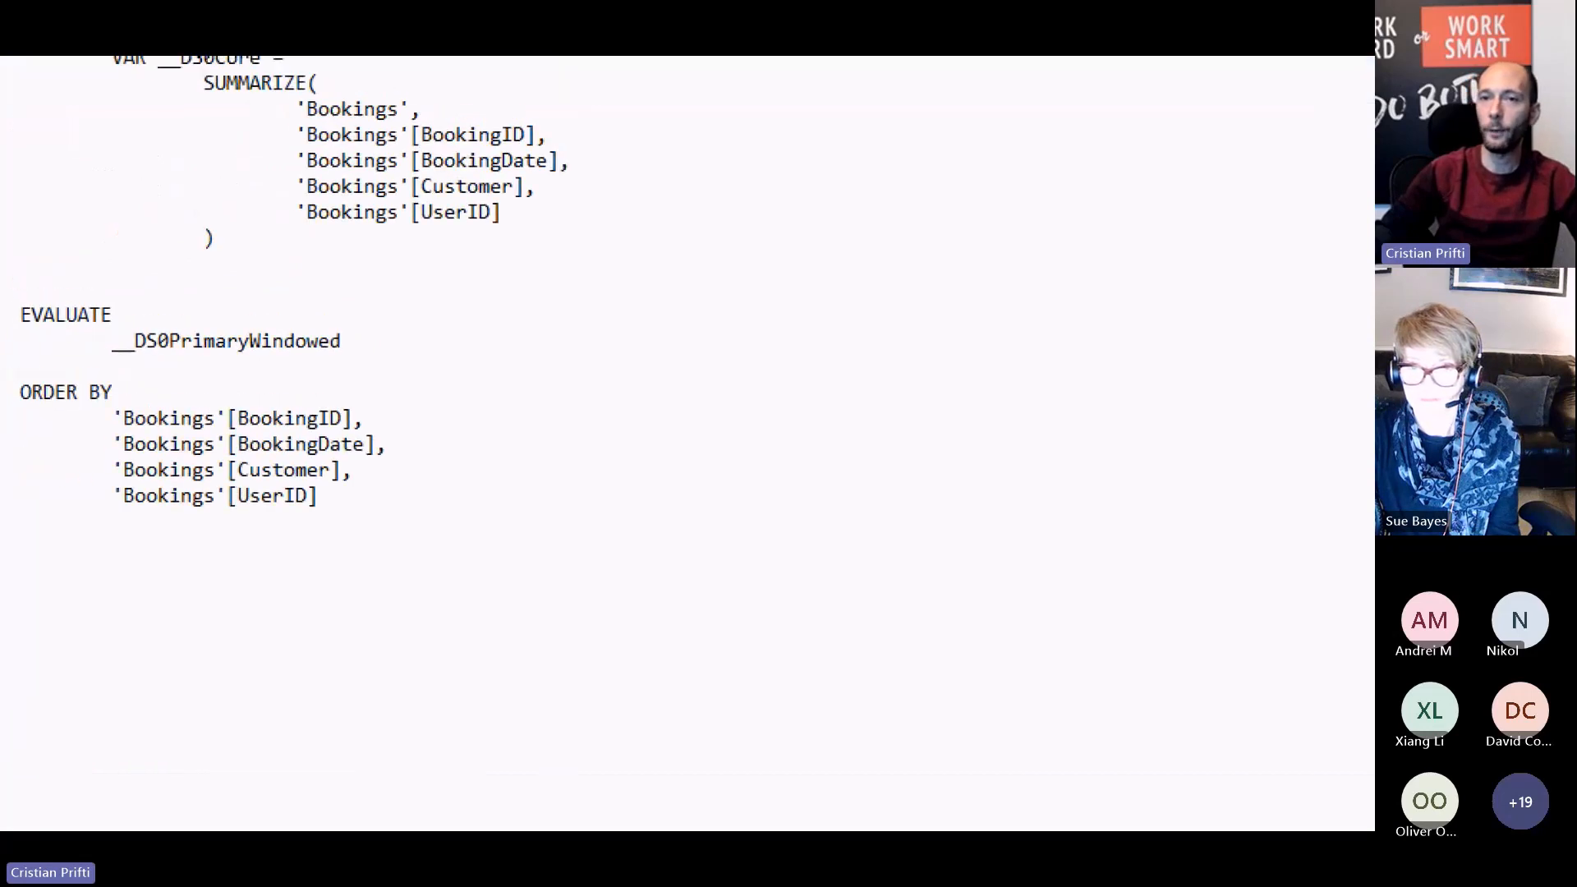
# Replace __DS0PrimaryWindowed under EVALUATE with __DS0Core
pyautogui.moveTo(97, 108)
pyautogui.mouseDown()
pyautogui.moveTo(337, 140)
pyautogui.moveTo(304, 140)
pyautogui.mouseUp()
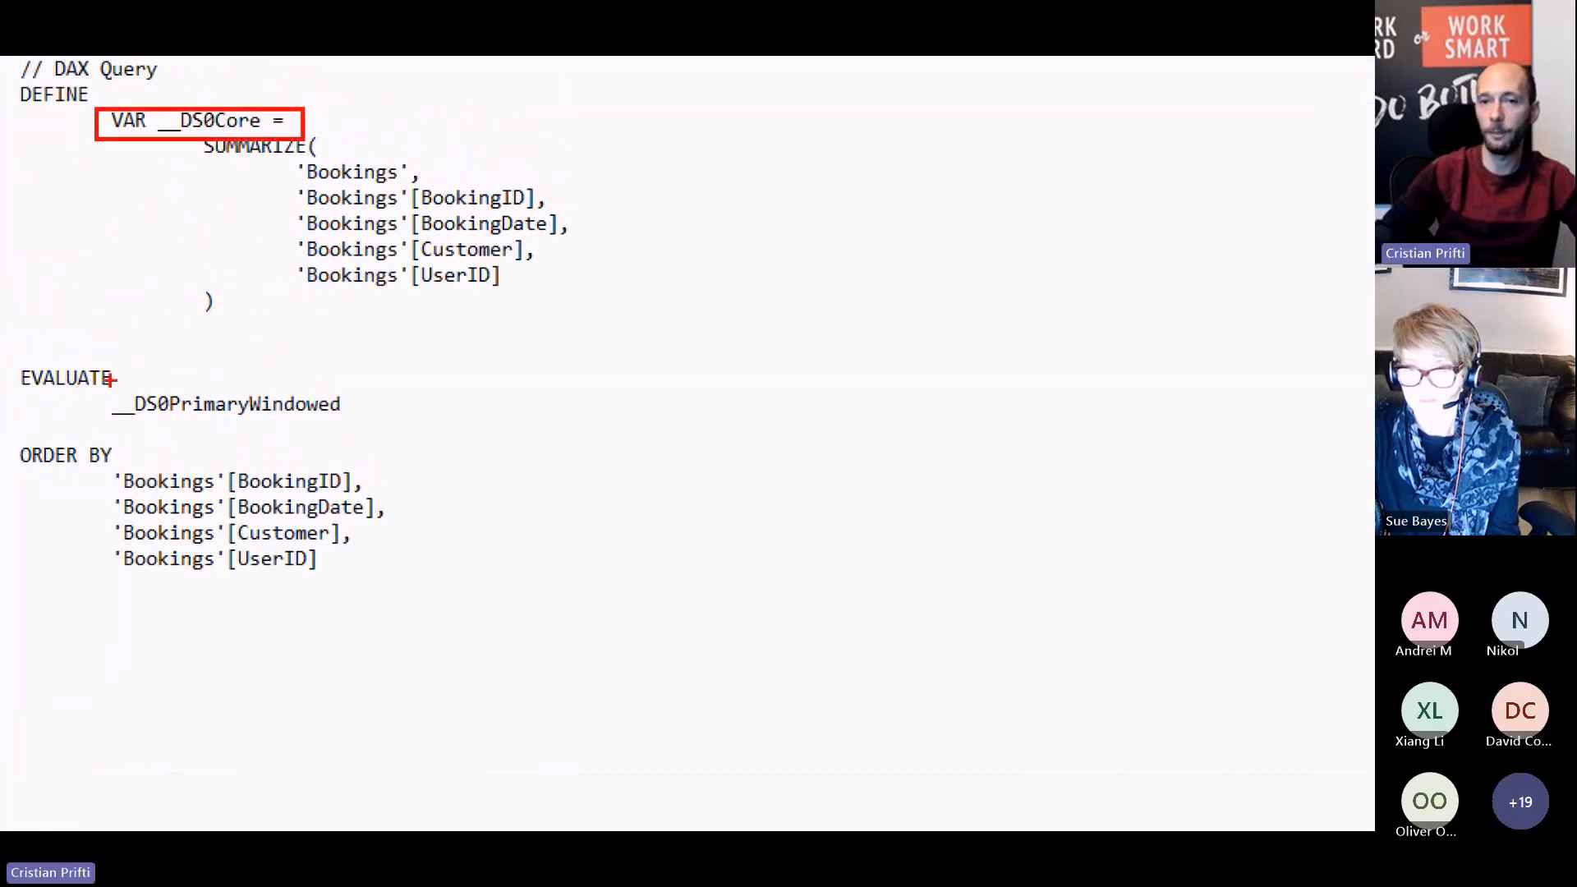
pyautogui.moveTo(98, 385); pyautogui.dragTo(412, 430)
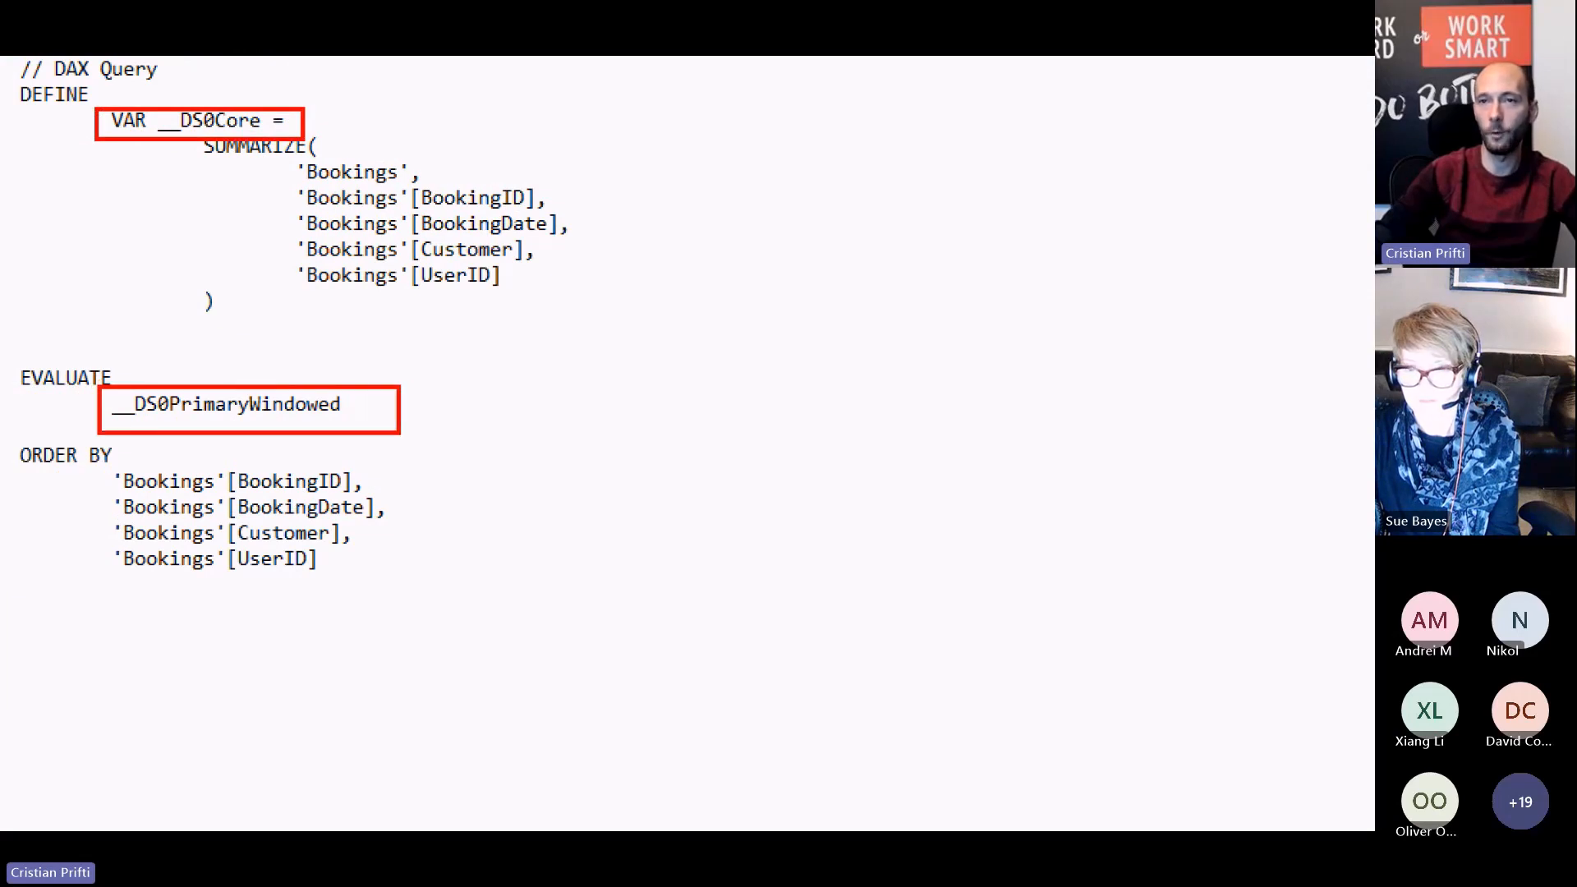
pyautogui.press('Escape')
pyautogui.moveTo(79, 148); pyautogui.dragTo(129, 144)
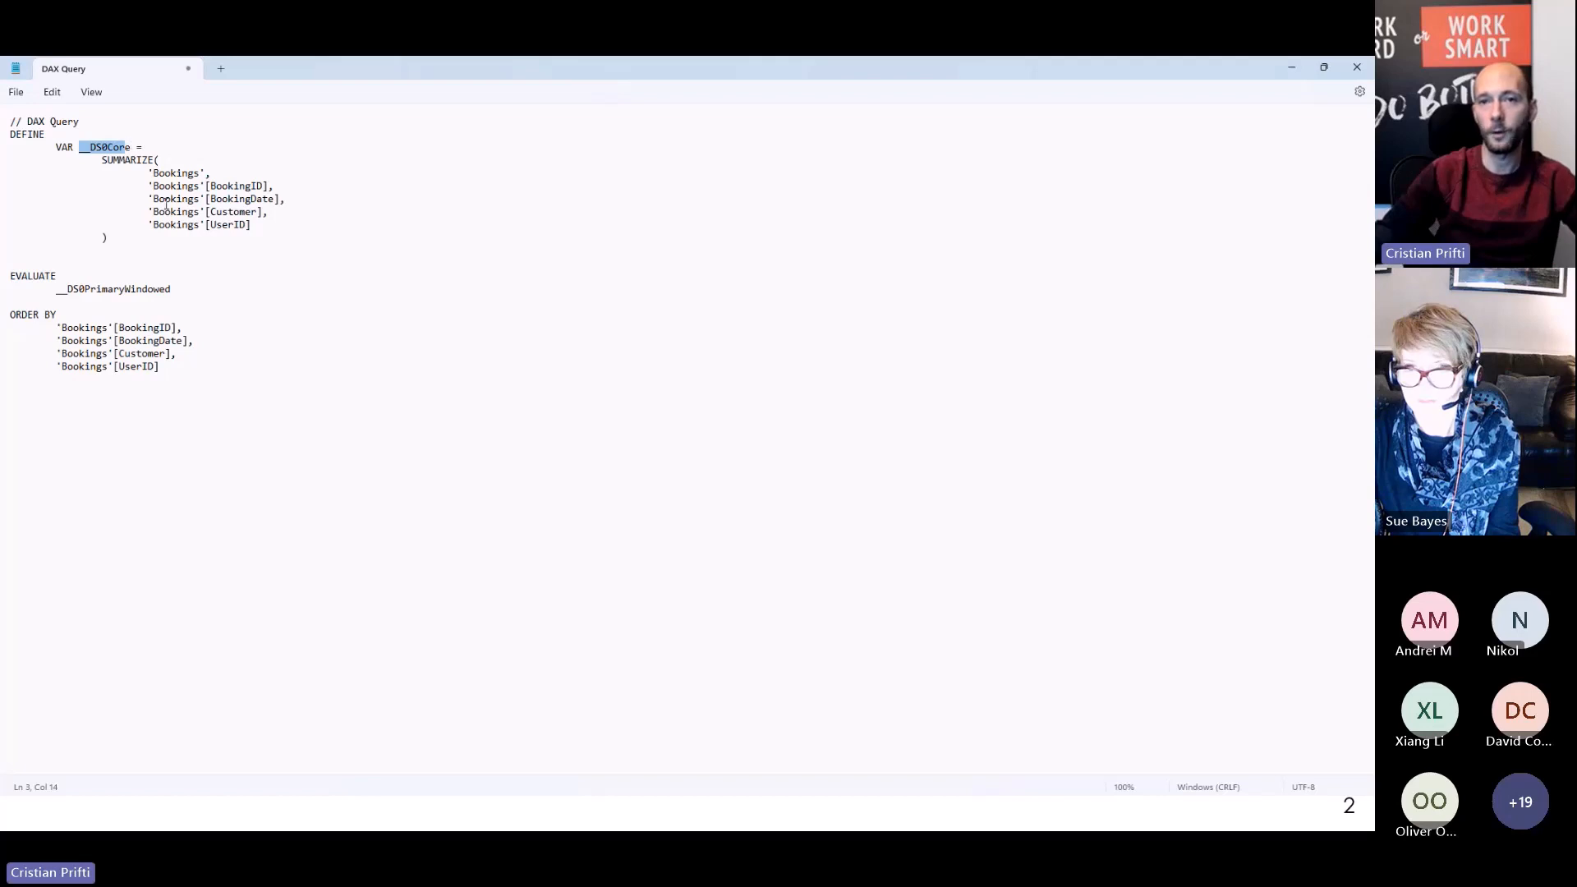
pyautogui.hotkey('shift', 'Right')
pyautogui.hotkey('ctrl', 'c')
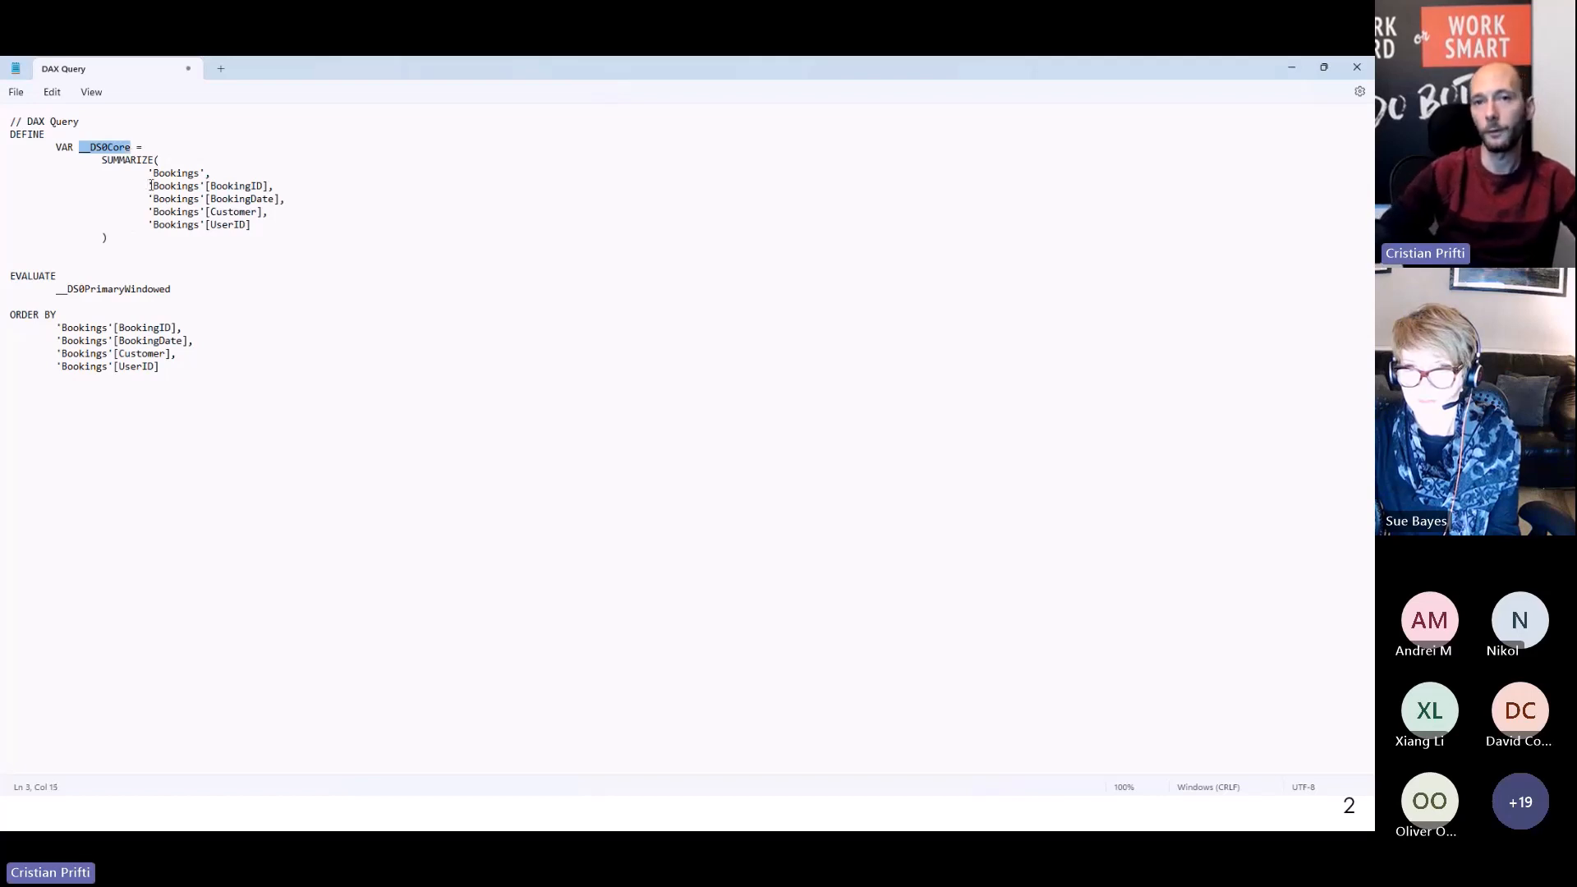
pyautogui.doubleClick(123, 289)
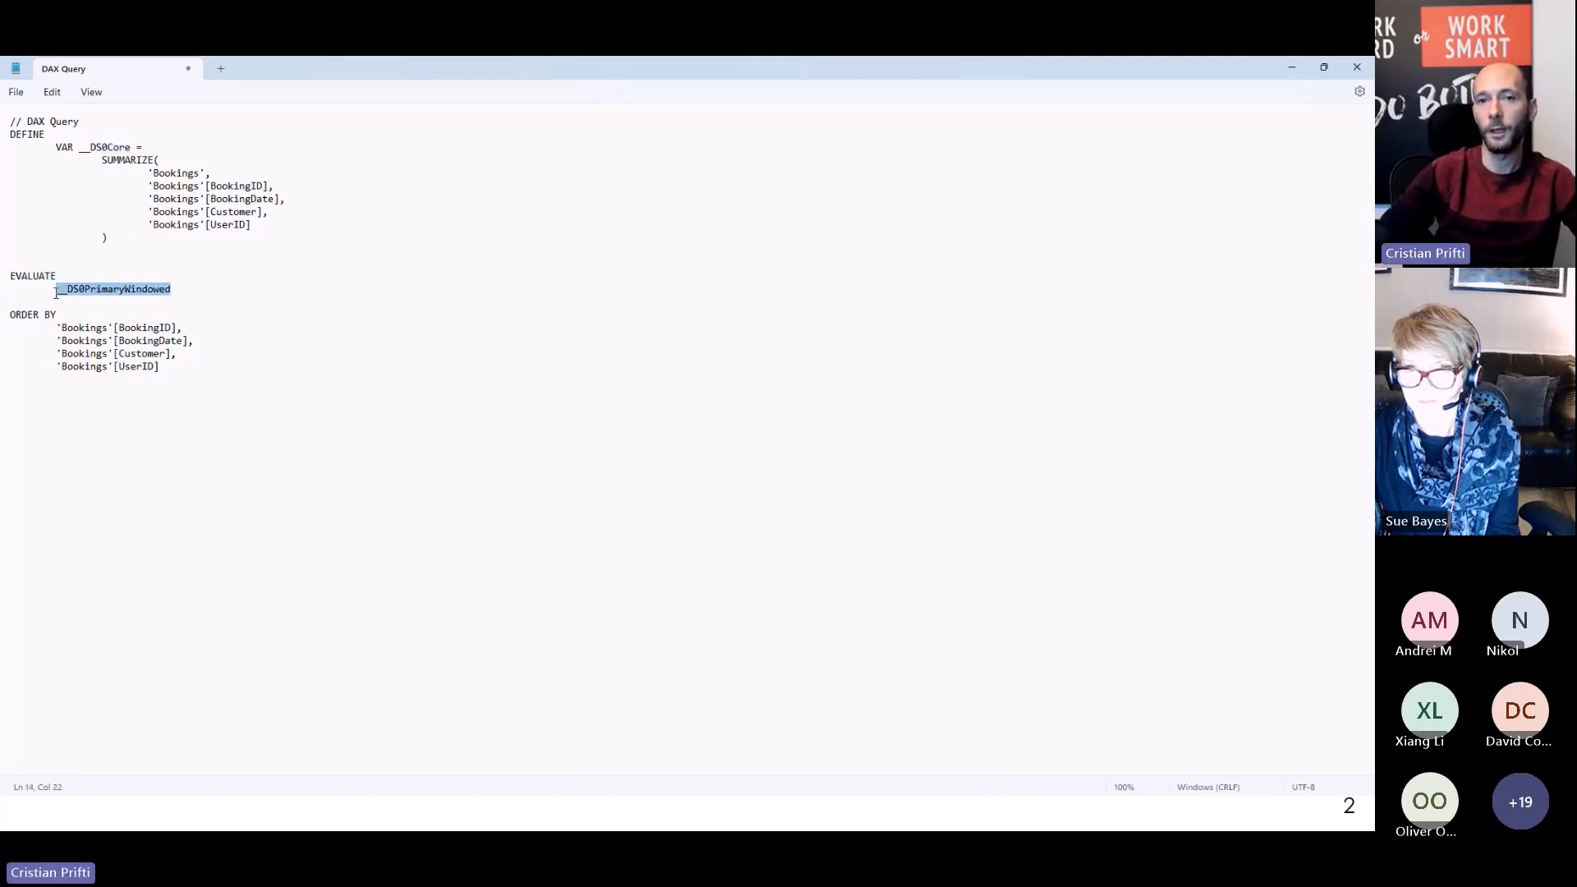
pyautogui.hotkey('ctrl', 'v')
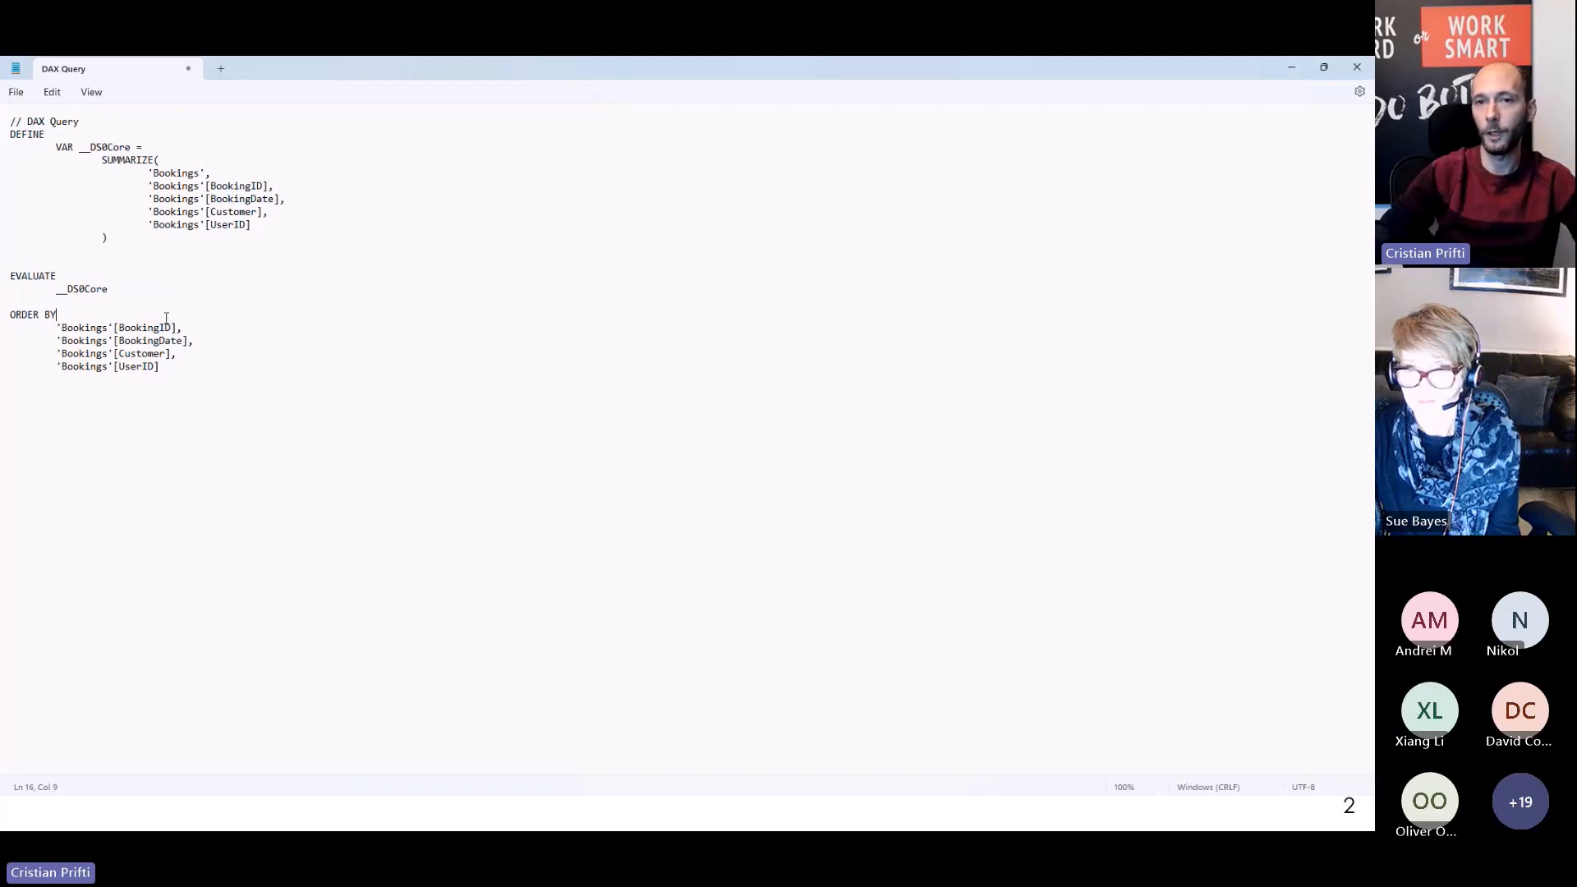
# Remove the stray blank line above EVALUATE in the edited query
pyautogui.hotkey('ctrl', '1')
pyautogui.click(65, 307)
pyautogui.moveTo(9, 302); pyautogui.dragTo(442, 470)
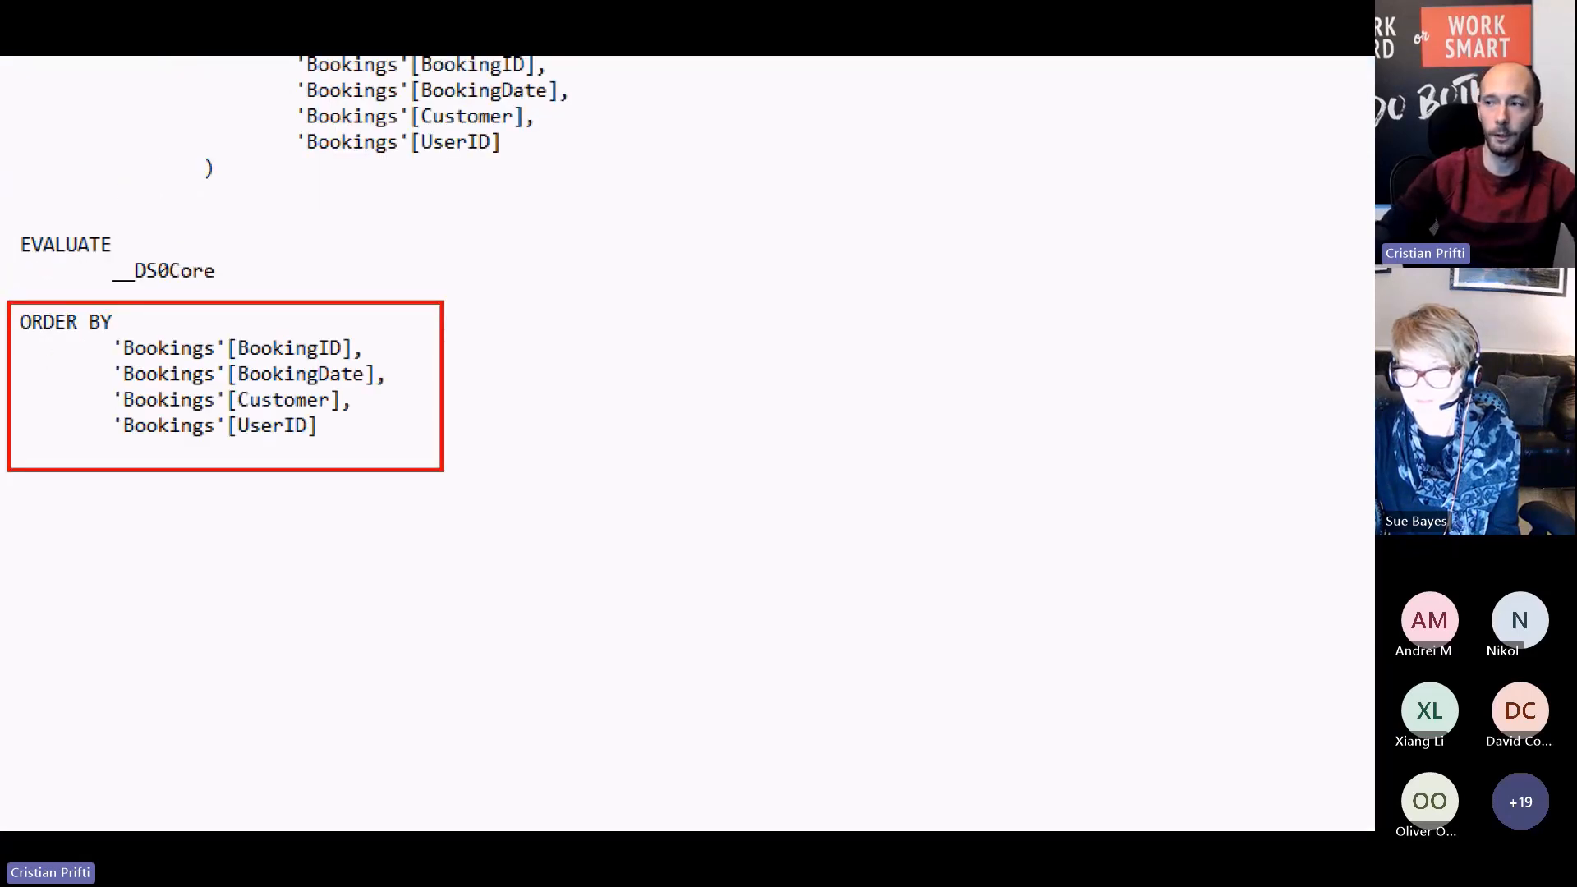
pyautogui.press('Escape')
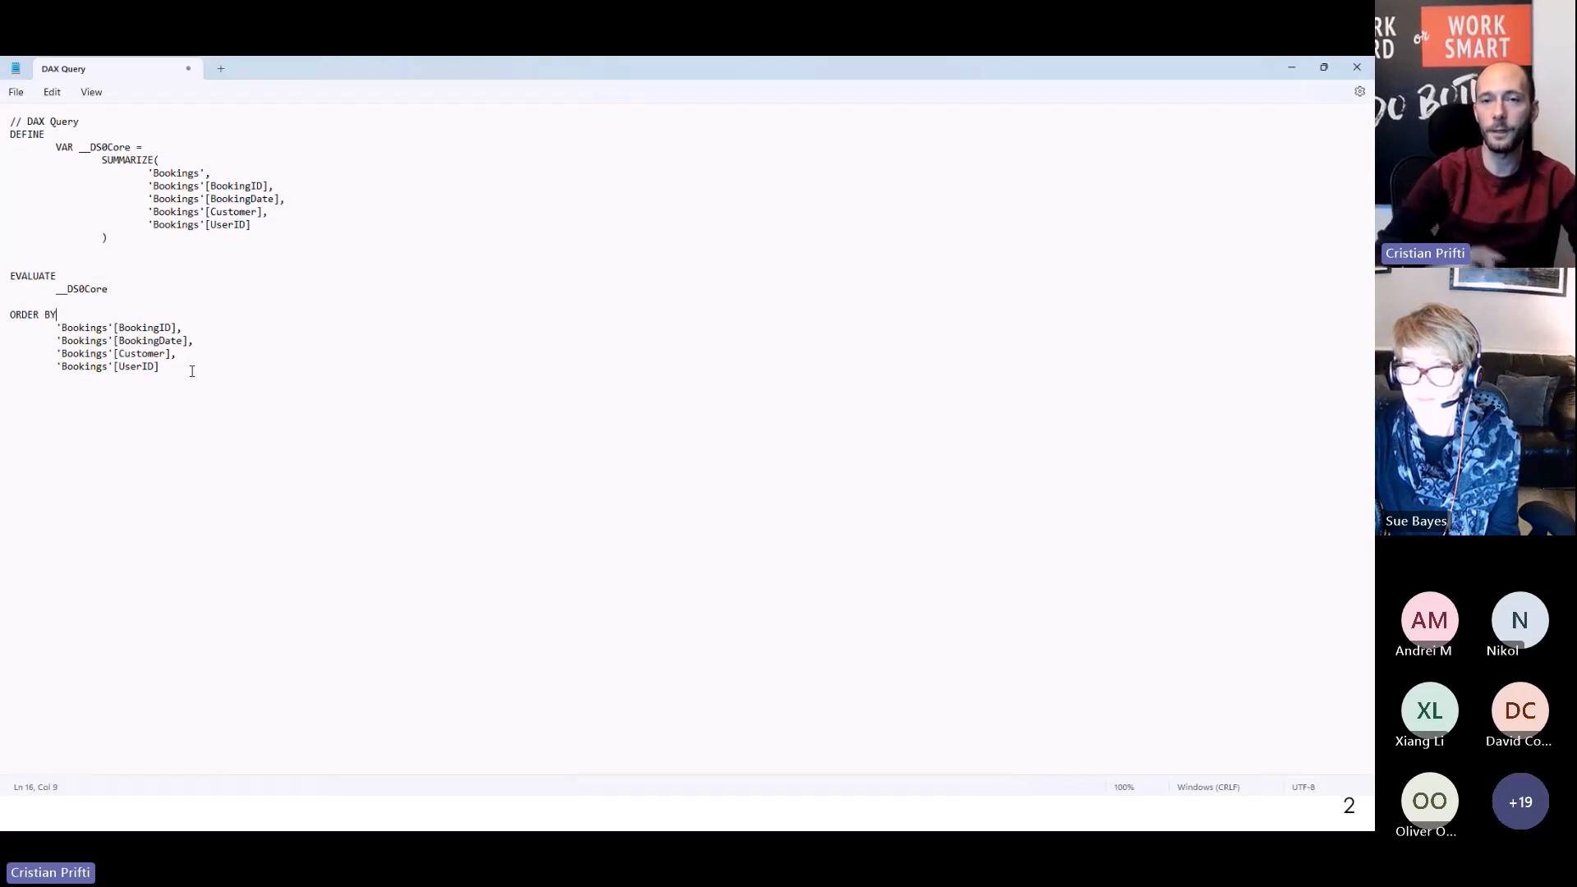
pyautogui.press('BackSpace')
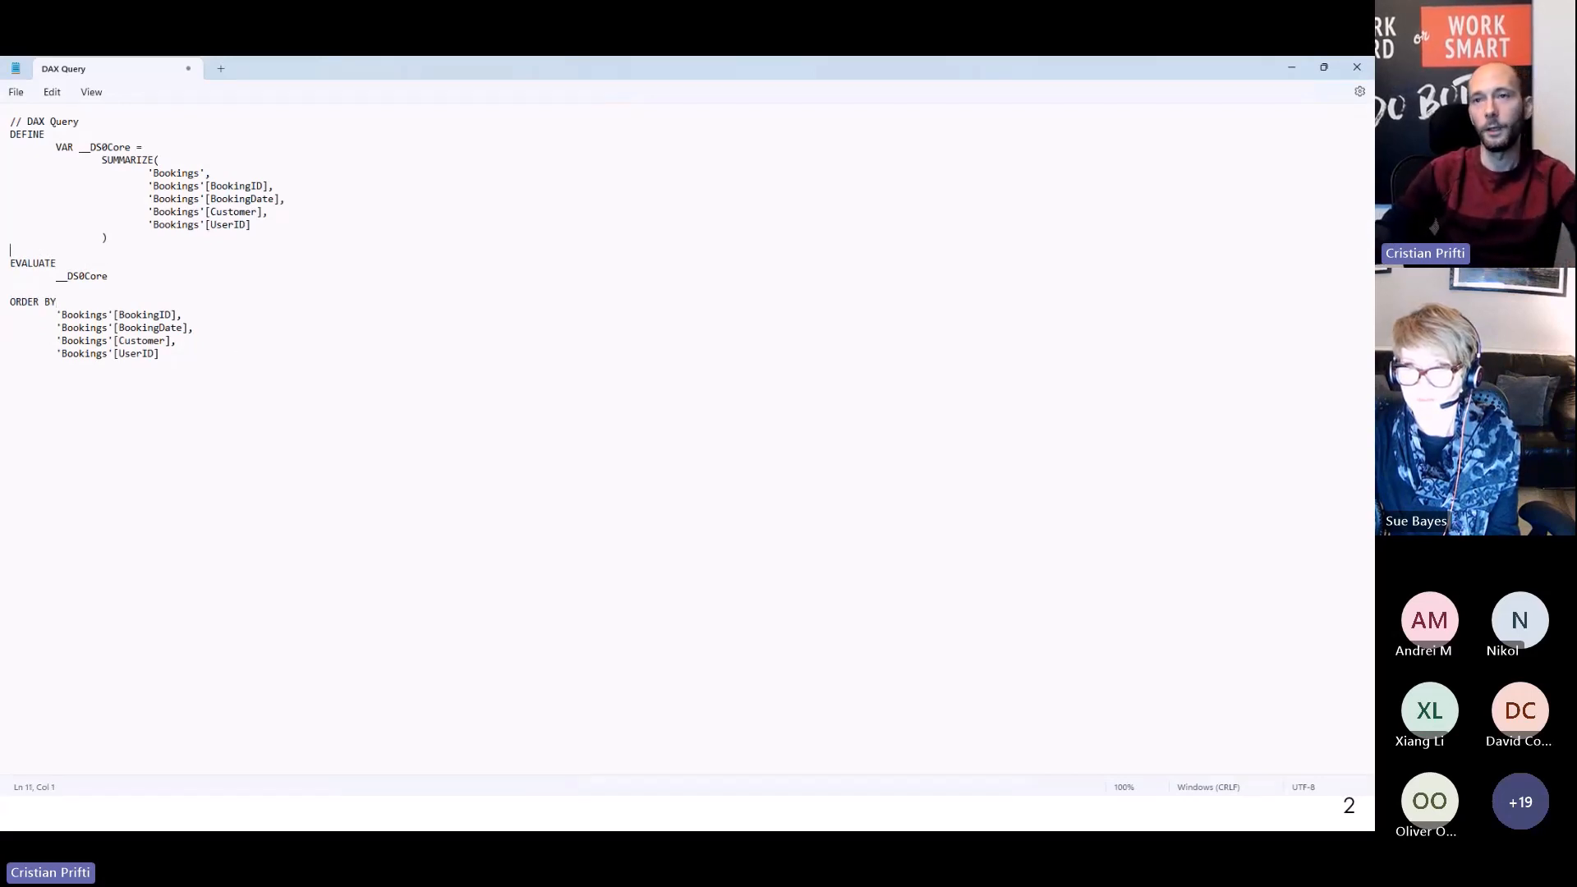
pyautogui.hotkey('alt', 'Tab')
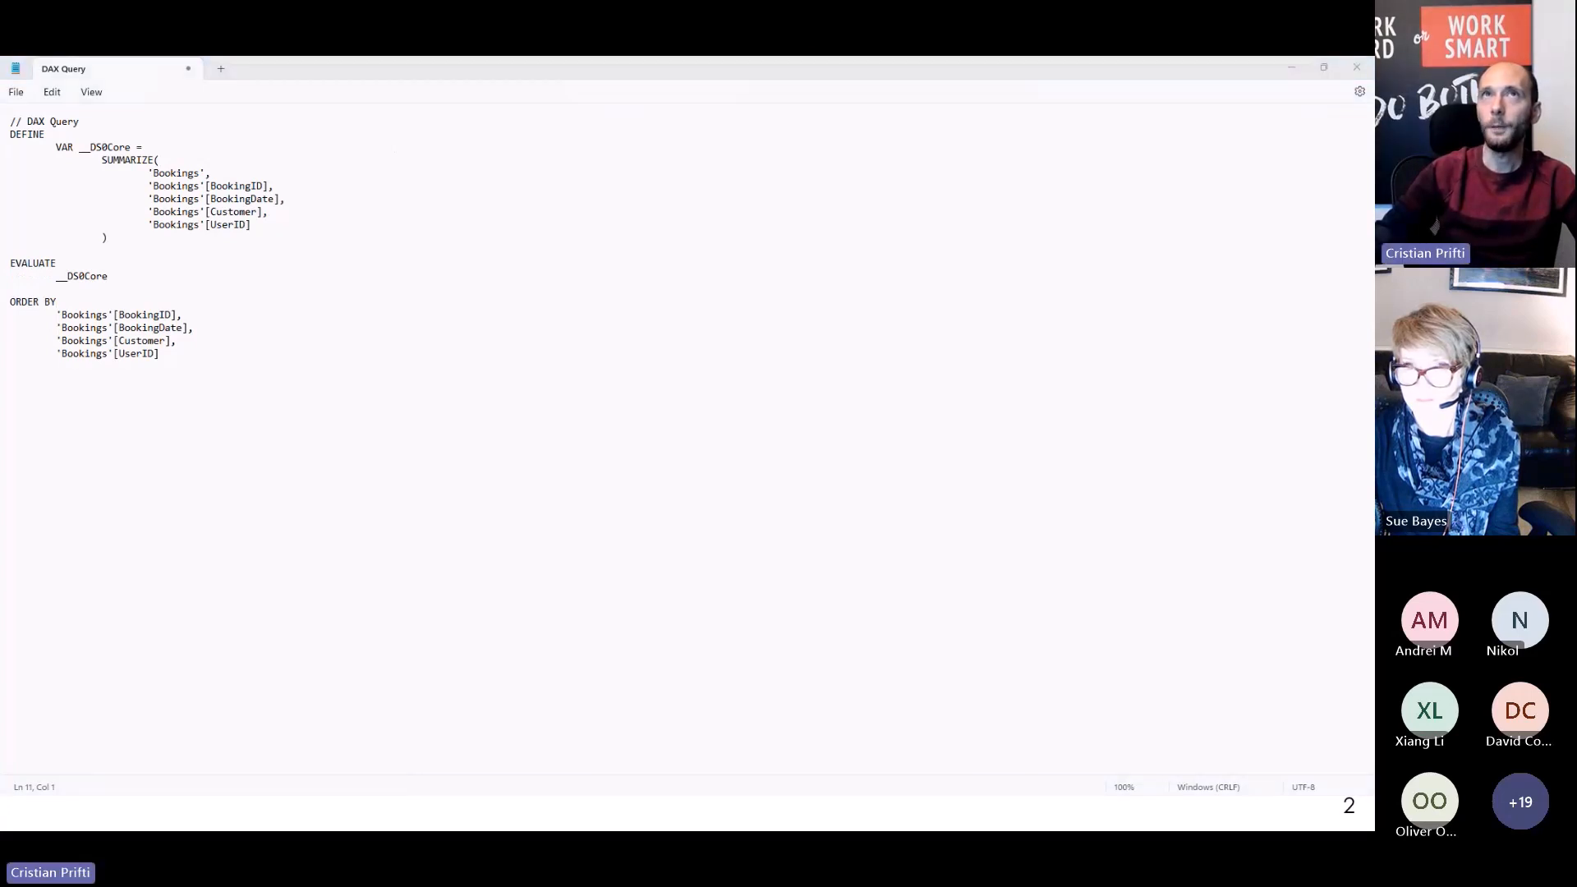
pyautogui.moveTo(644, 58); pyautogui.dragTo(611, 251)
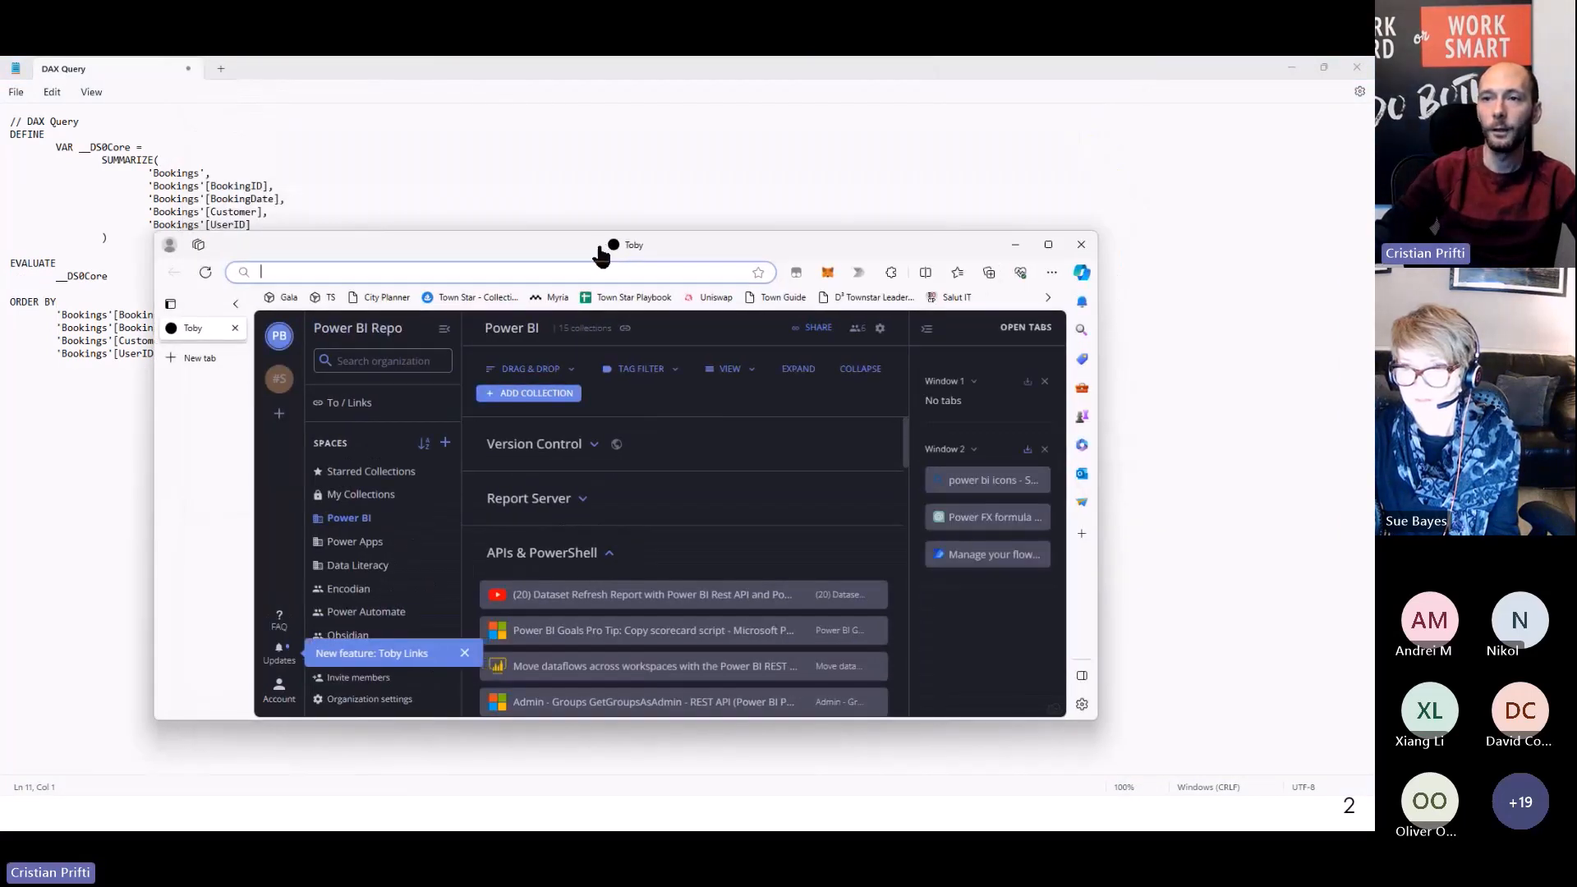
# Maximize Edge and browse to make.powerautomate.com
pyautogui.doubleClick(612, 251)
pyautogui.click(418, 96)
pyautogui.write('make.p')
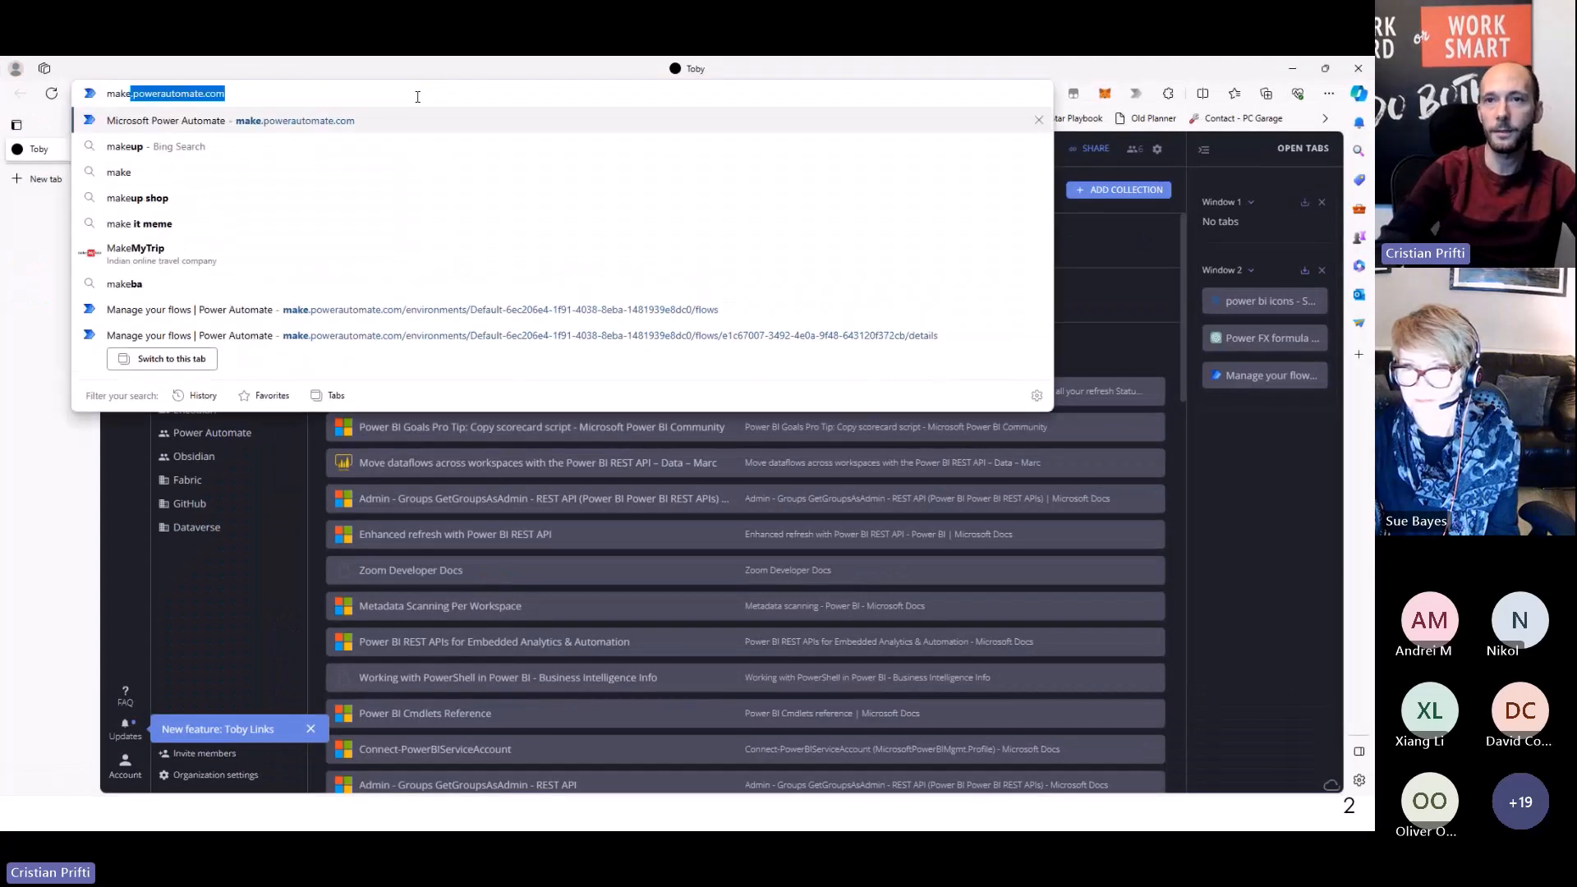
pyautogui.write('owerautomate')
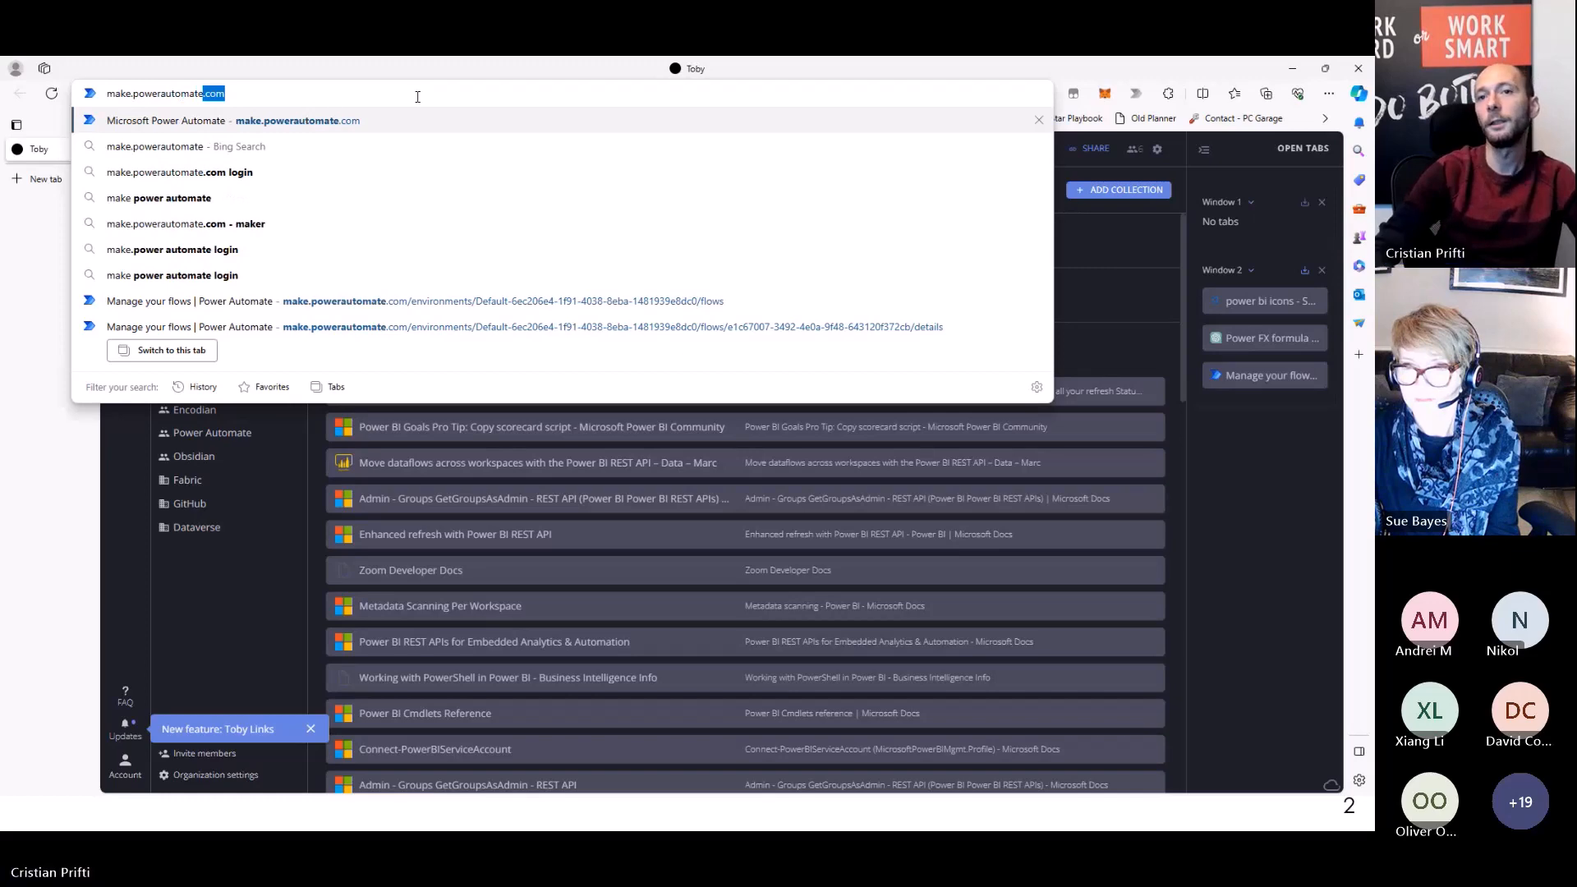
pyautogui.write('.com')
pyautogui.press('Return')
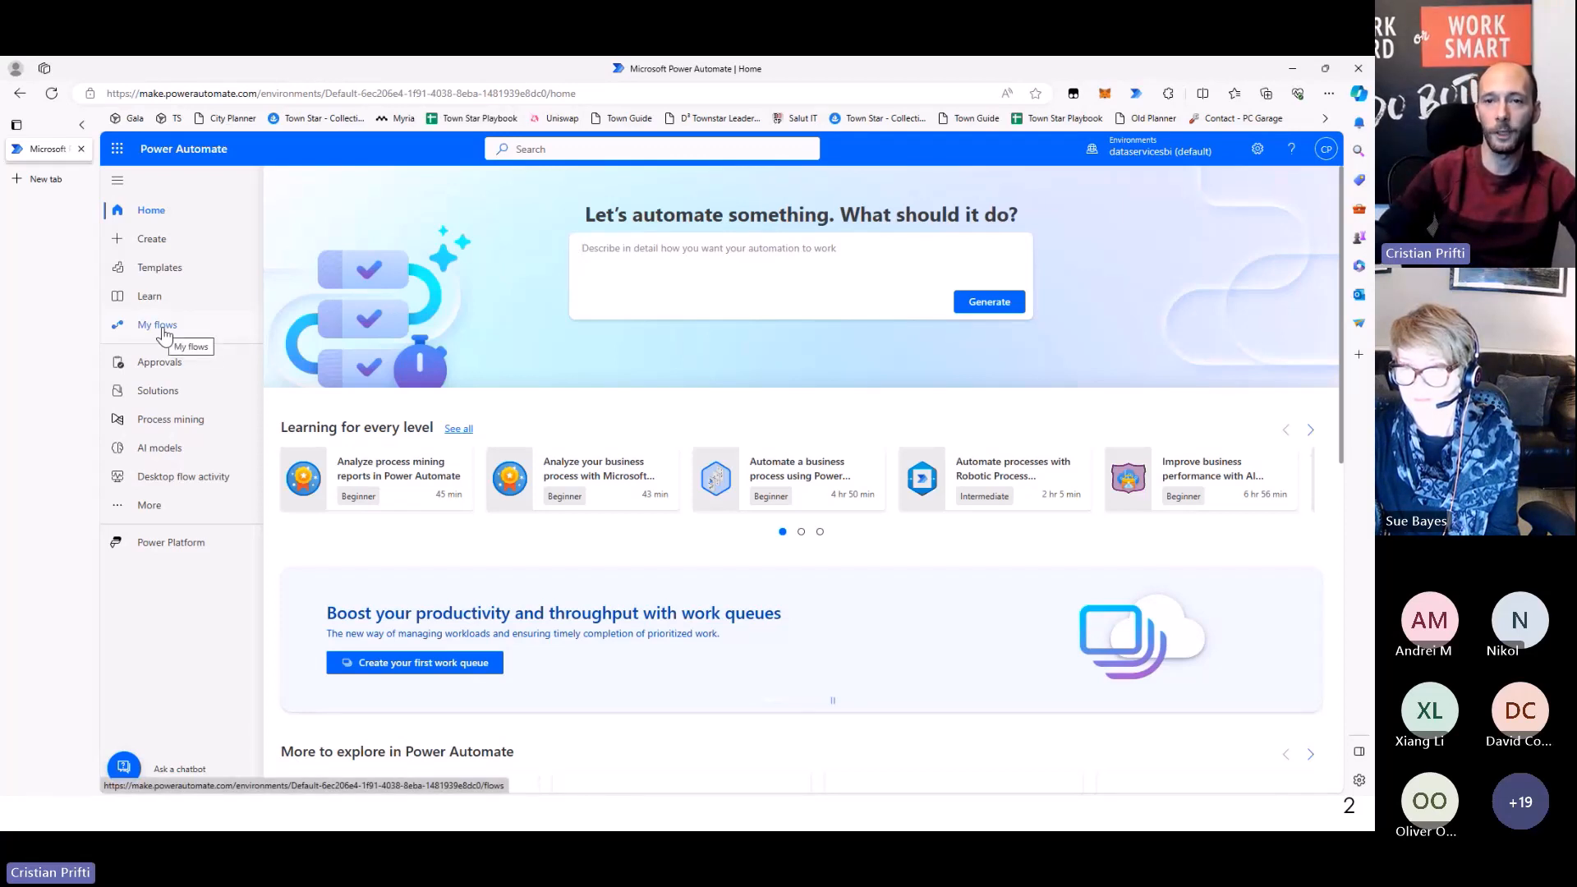
# Go to Create and choose to build a scheduled cloud flow
pyautogui.click(152, 240)
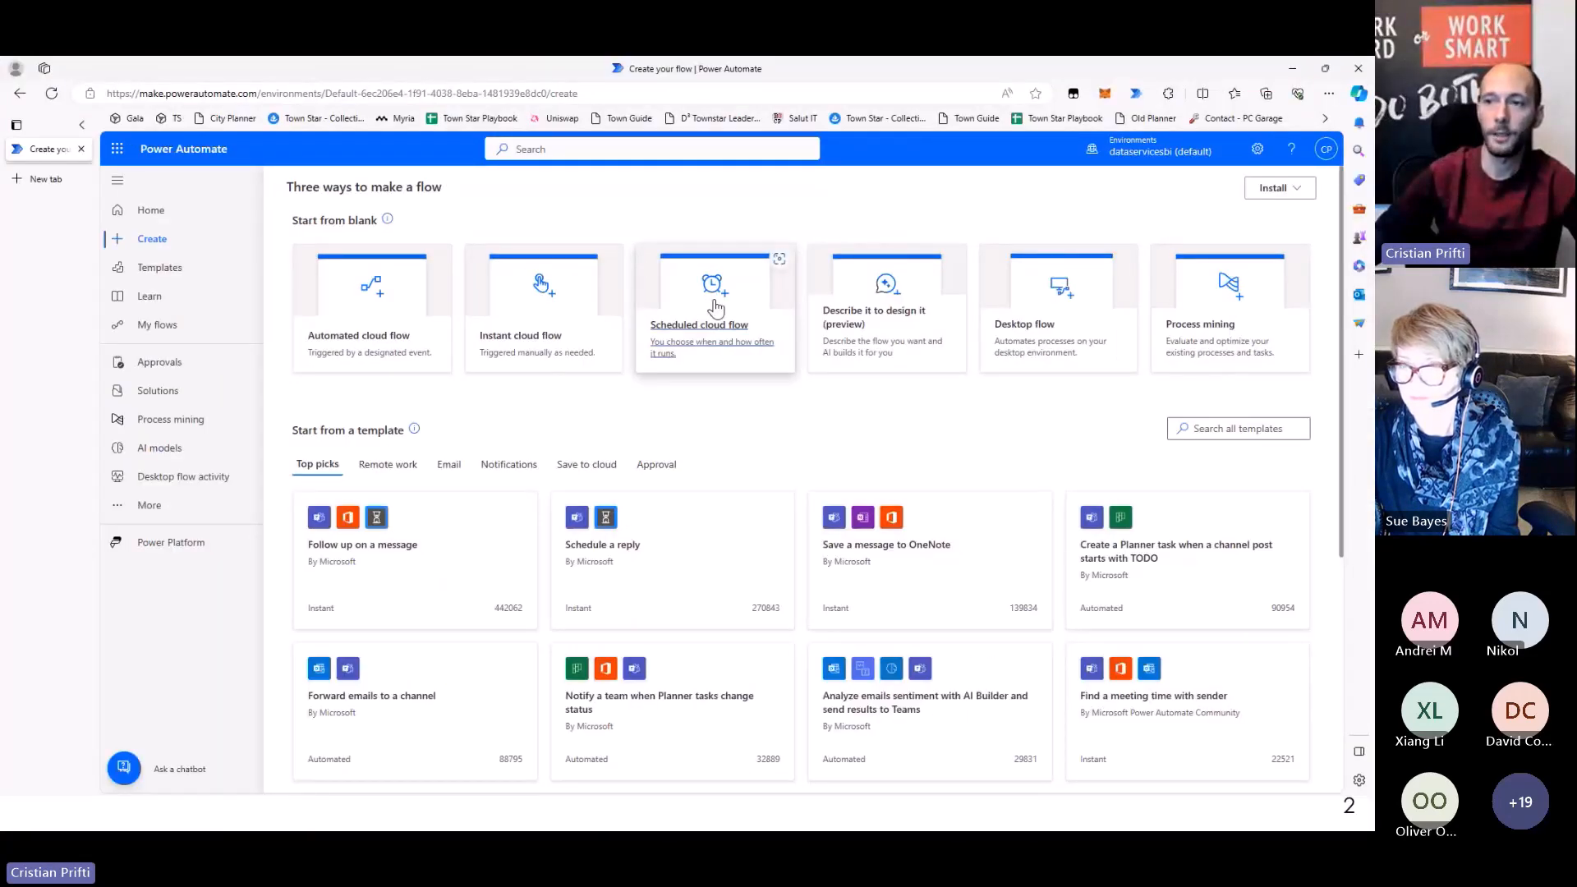
pyautogui.click(714, 307)
# Name the flow SendOutData and make it repeat every 1 week
pyautogui.click(790, 339)
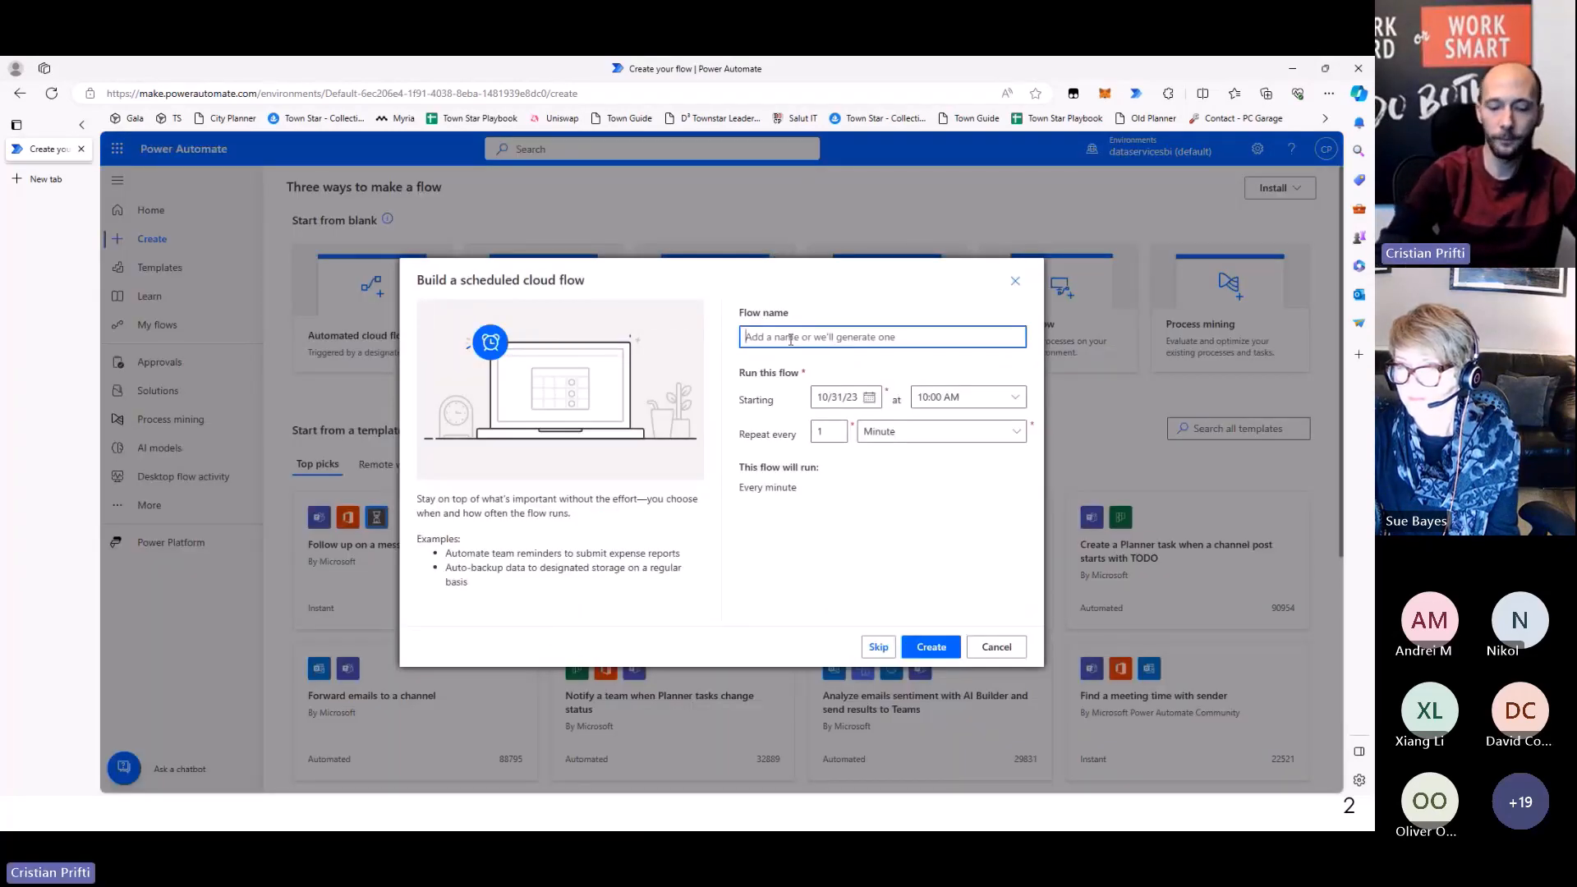
pyautogui.write('SendOut')
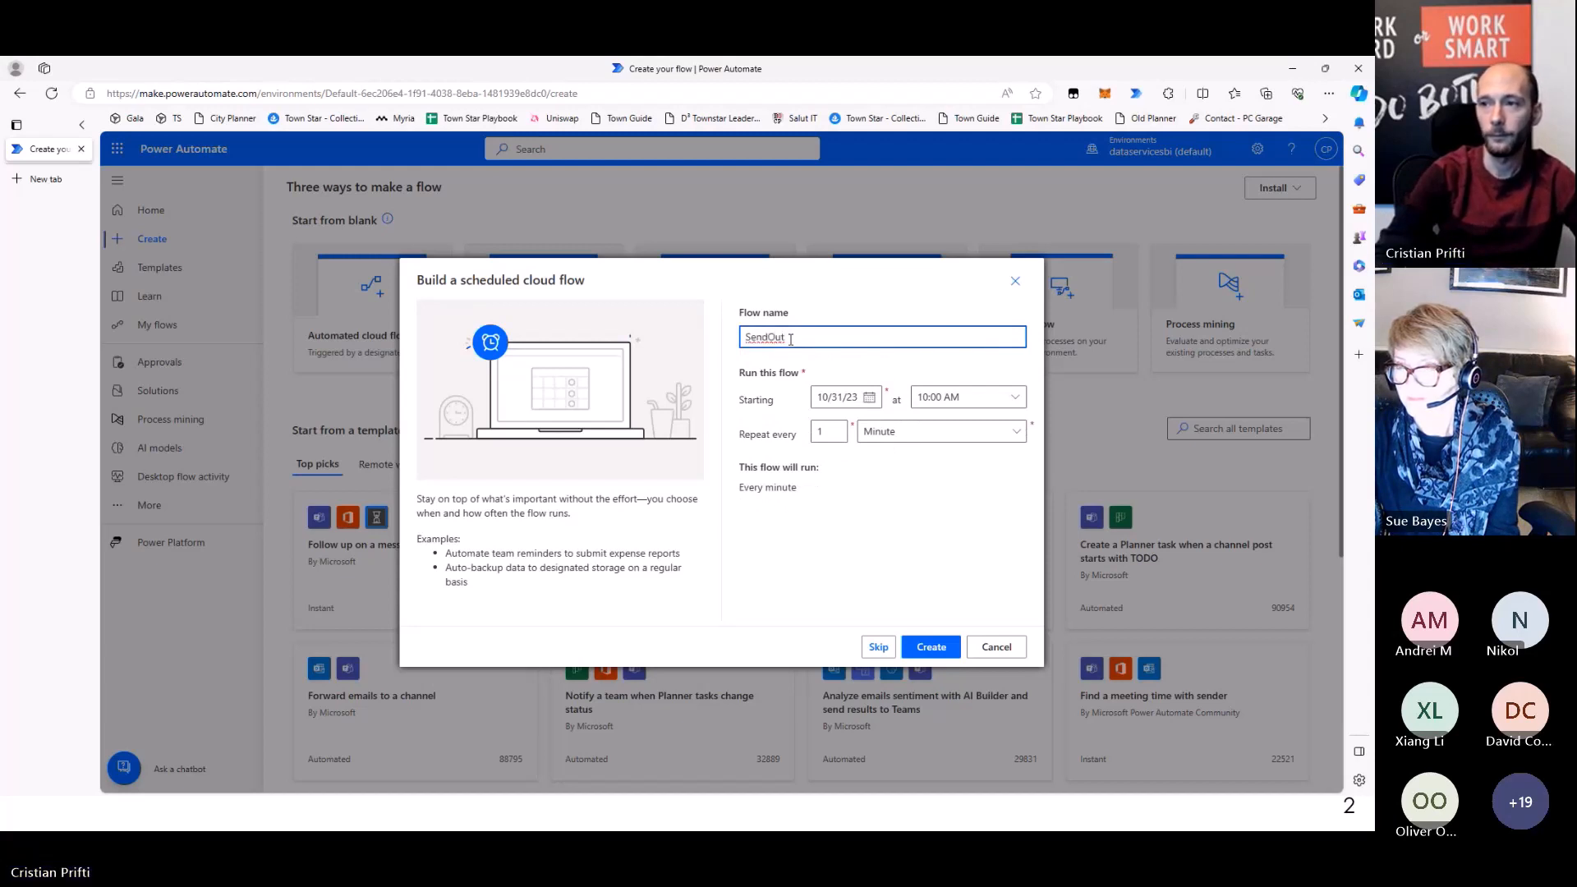
pyautogui.write('Data')
pyautogui.click(772, 293)
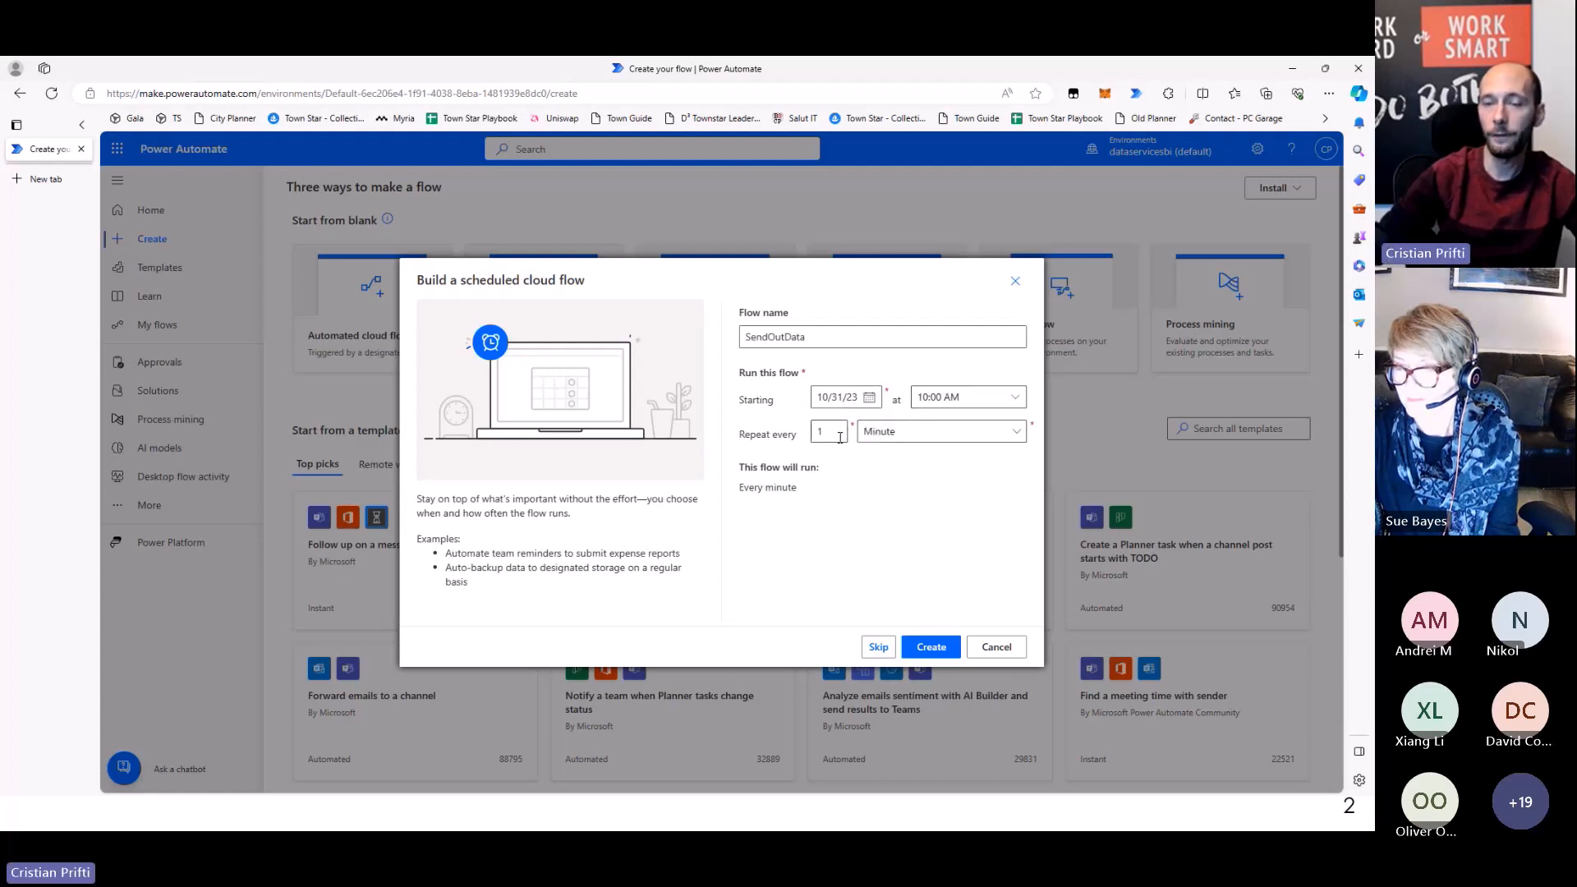
pyautogui.click(883, 442)
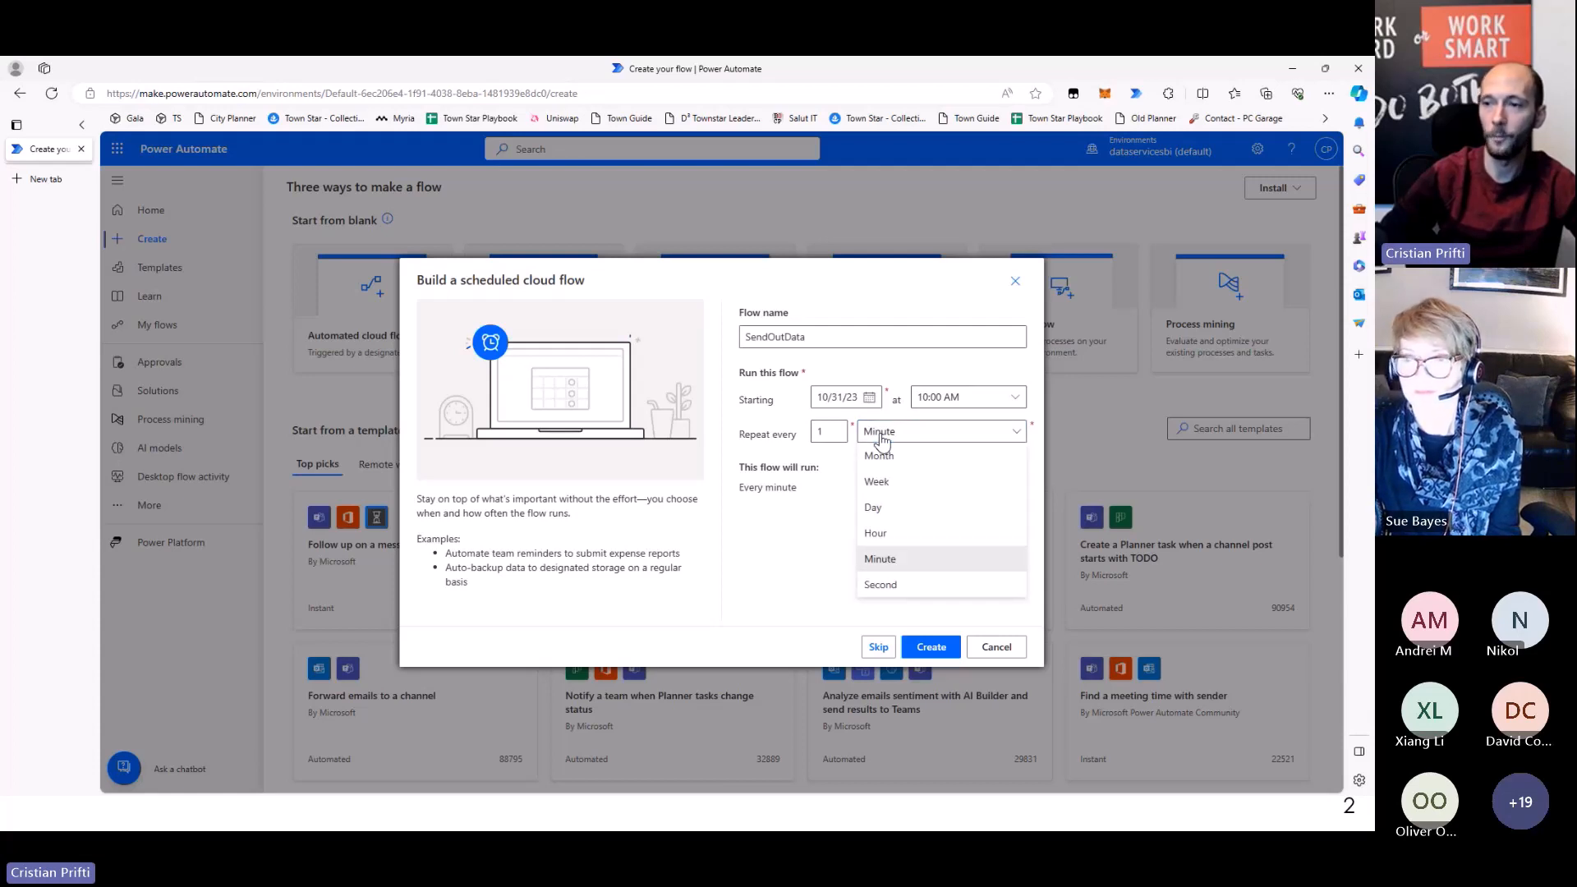
pyautogui.click(877, 482)
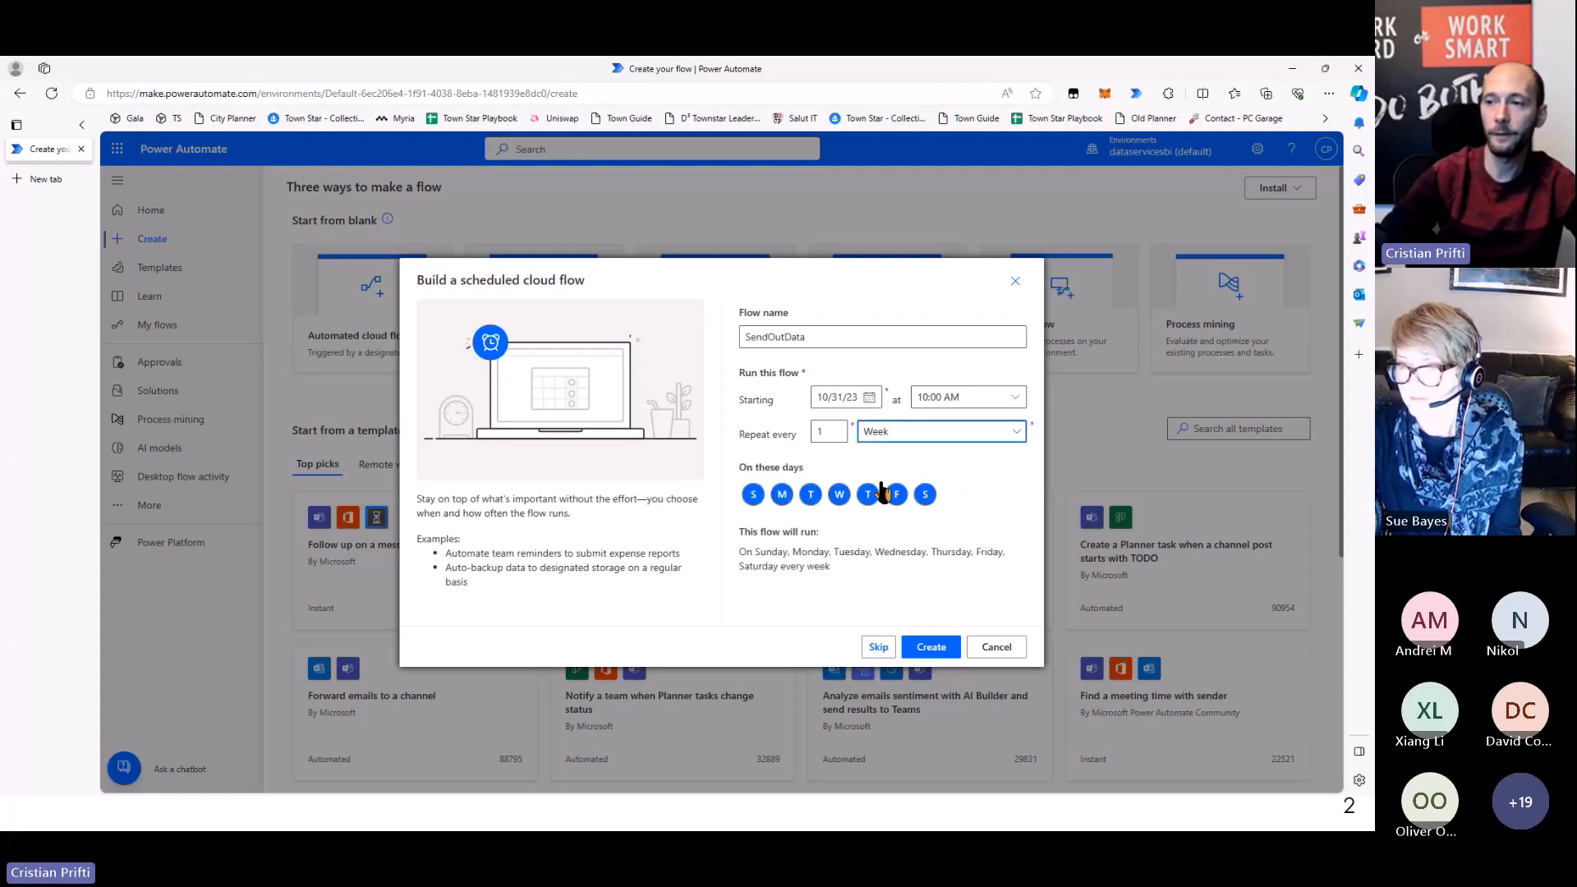
pyautogui.hotkey('ctrl', '1')
pyautogui.click(918, 451)
pyautogui.moveTo(749, 361)
pyautogui.mouseDown()
pyautogui.moveTo(1118, 428)
pyautogui.moveTo(1105, 421)
pyautogui.mouseUp()
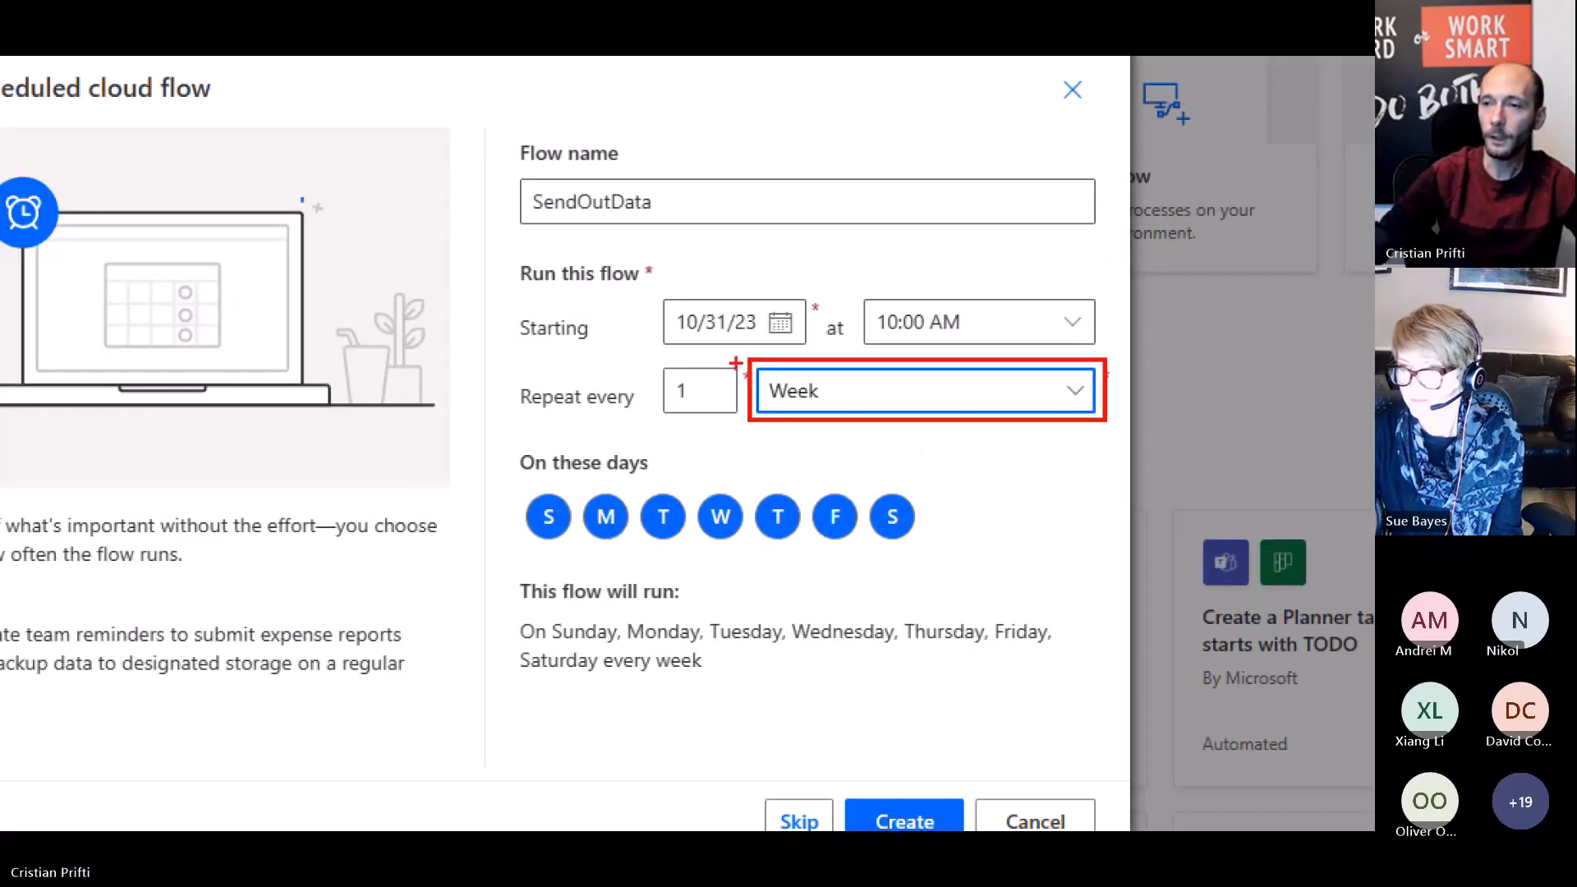
pyautogui.moveTo(648, 359)
pyautogui.mouseDown()
pyautogui.moveTo(725, 387)
pyautogui.moveTo(744, 421)
pyautogui.mouseUp()
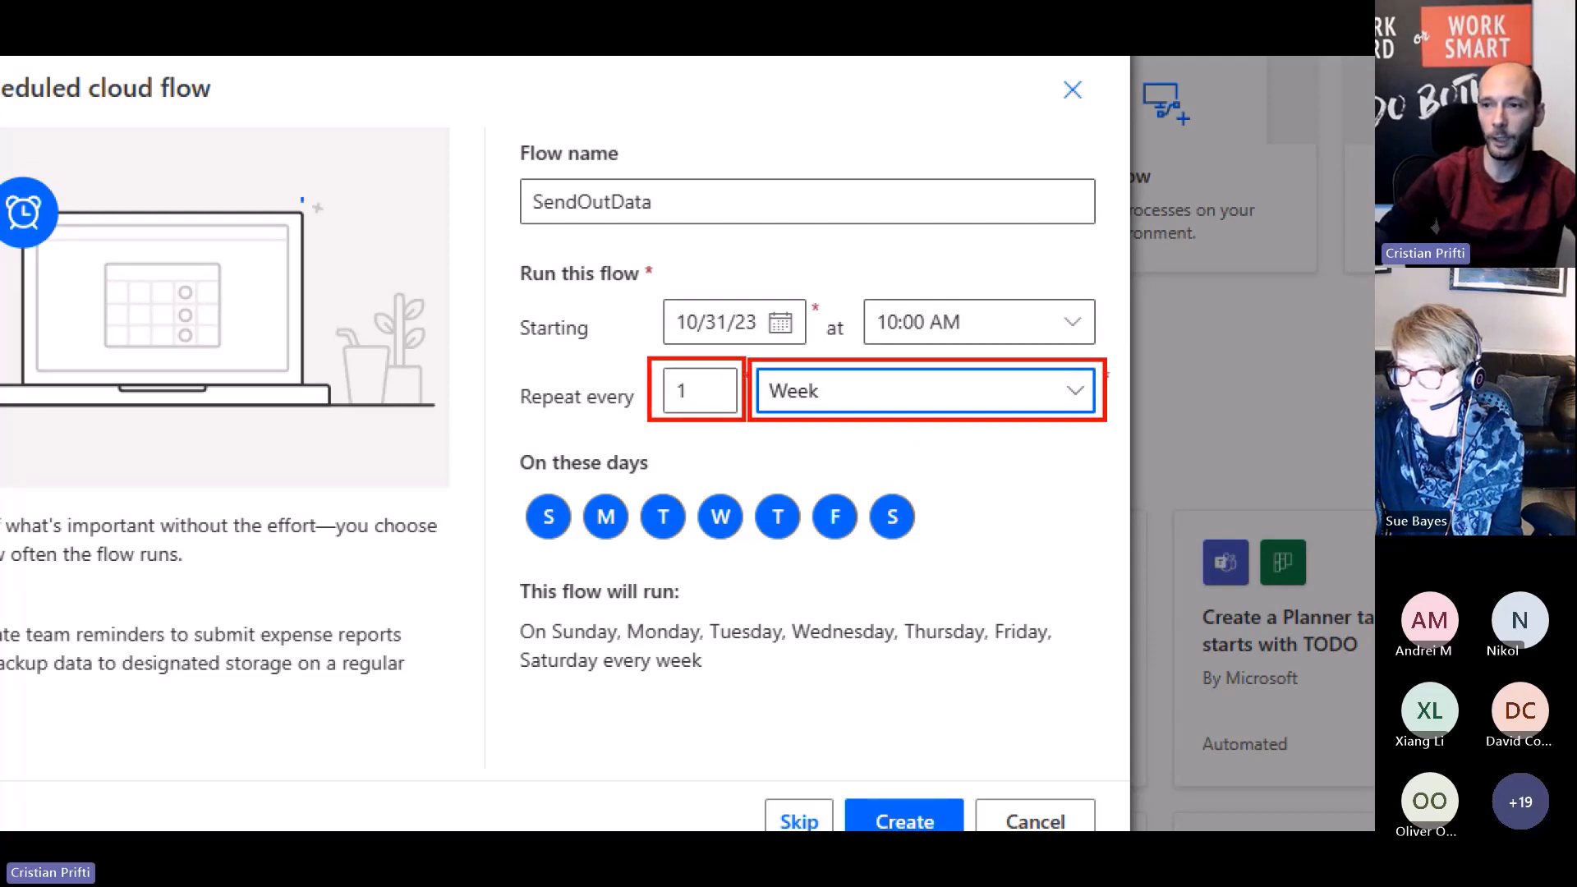
pyautogui.moveTo(523, 549); pyautogui.dragTo(920, 551)
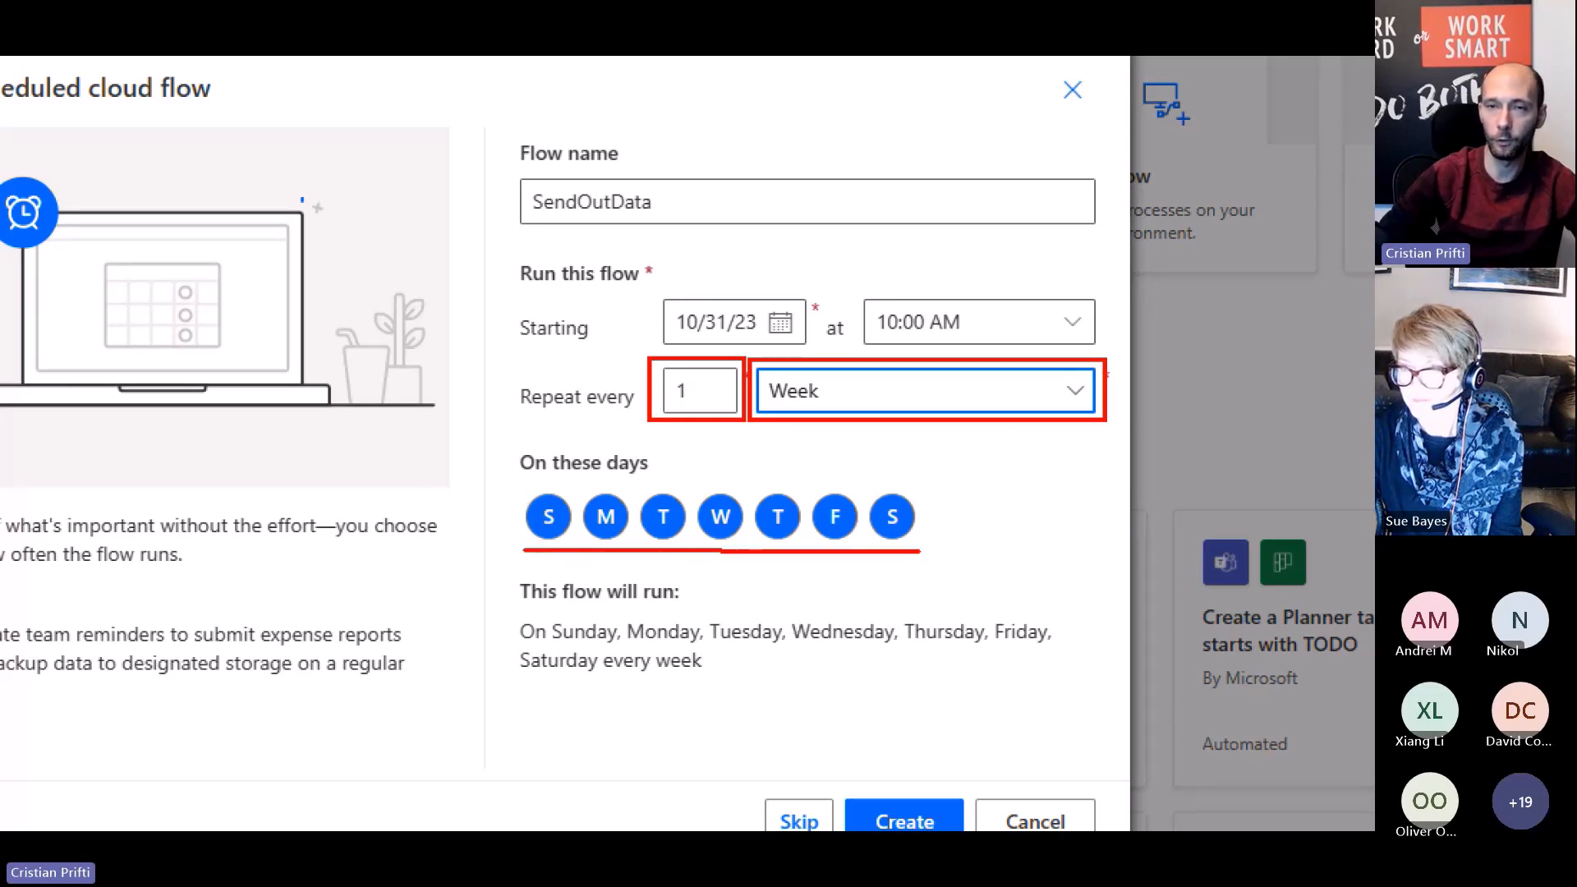
pyautogui.press('Escape')
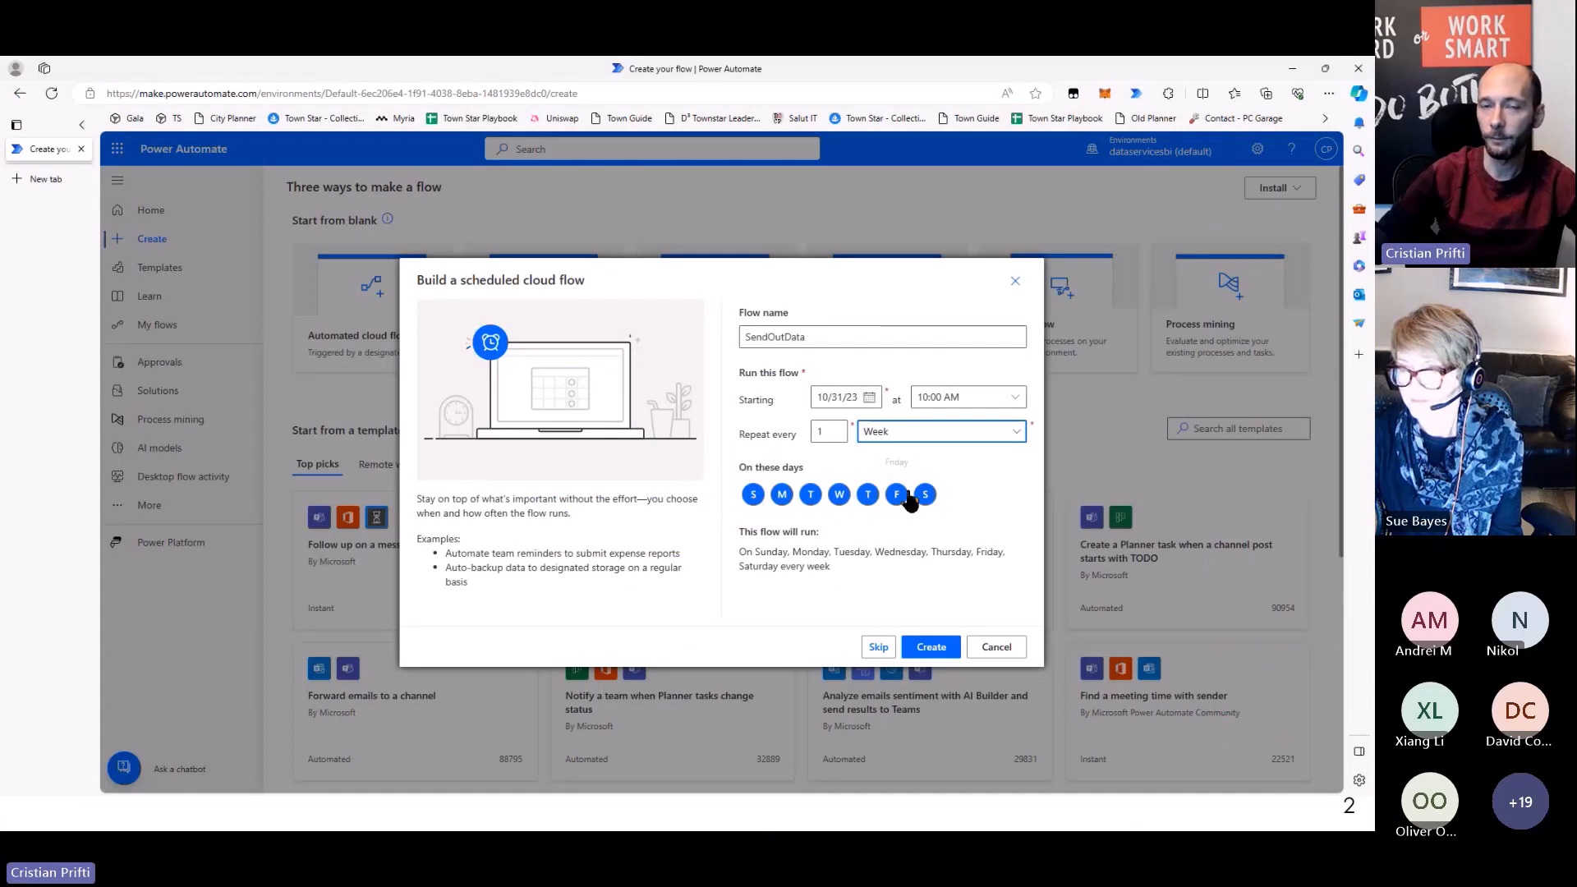
# Drop Sunday, Tuesday, Thursday and Saturday so it runs Monday, Wednesday and Friday
pyautogui.click(754, 496)
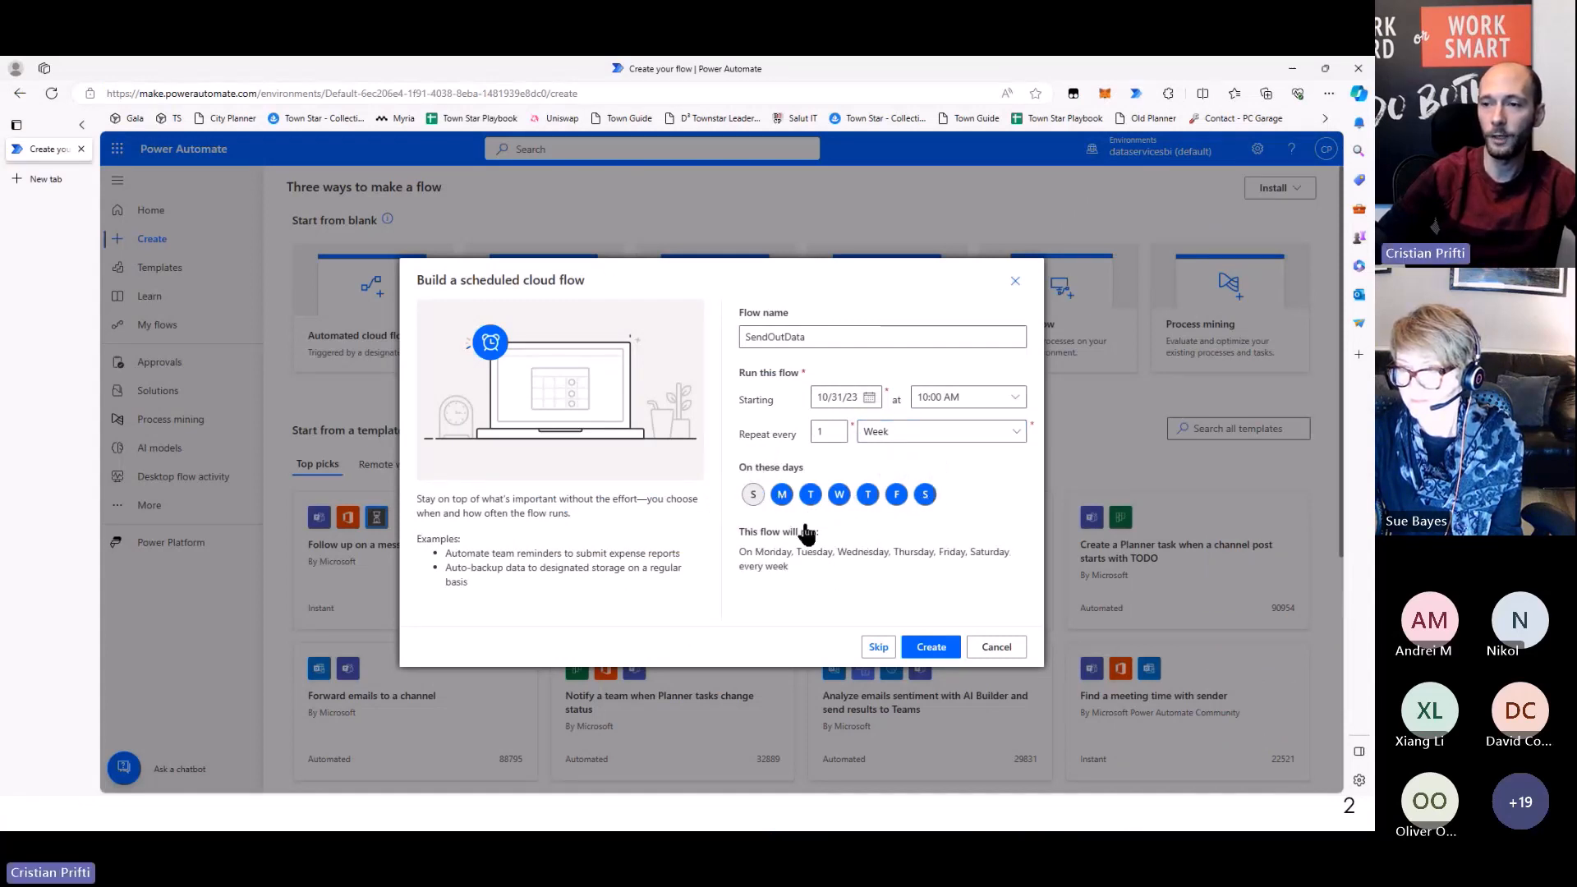
pyautogui.click(811, 500)
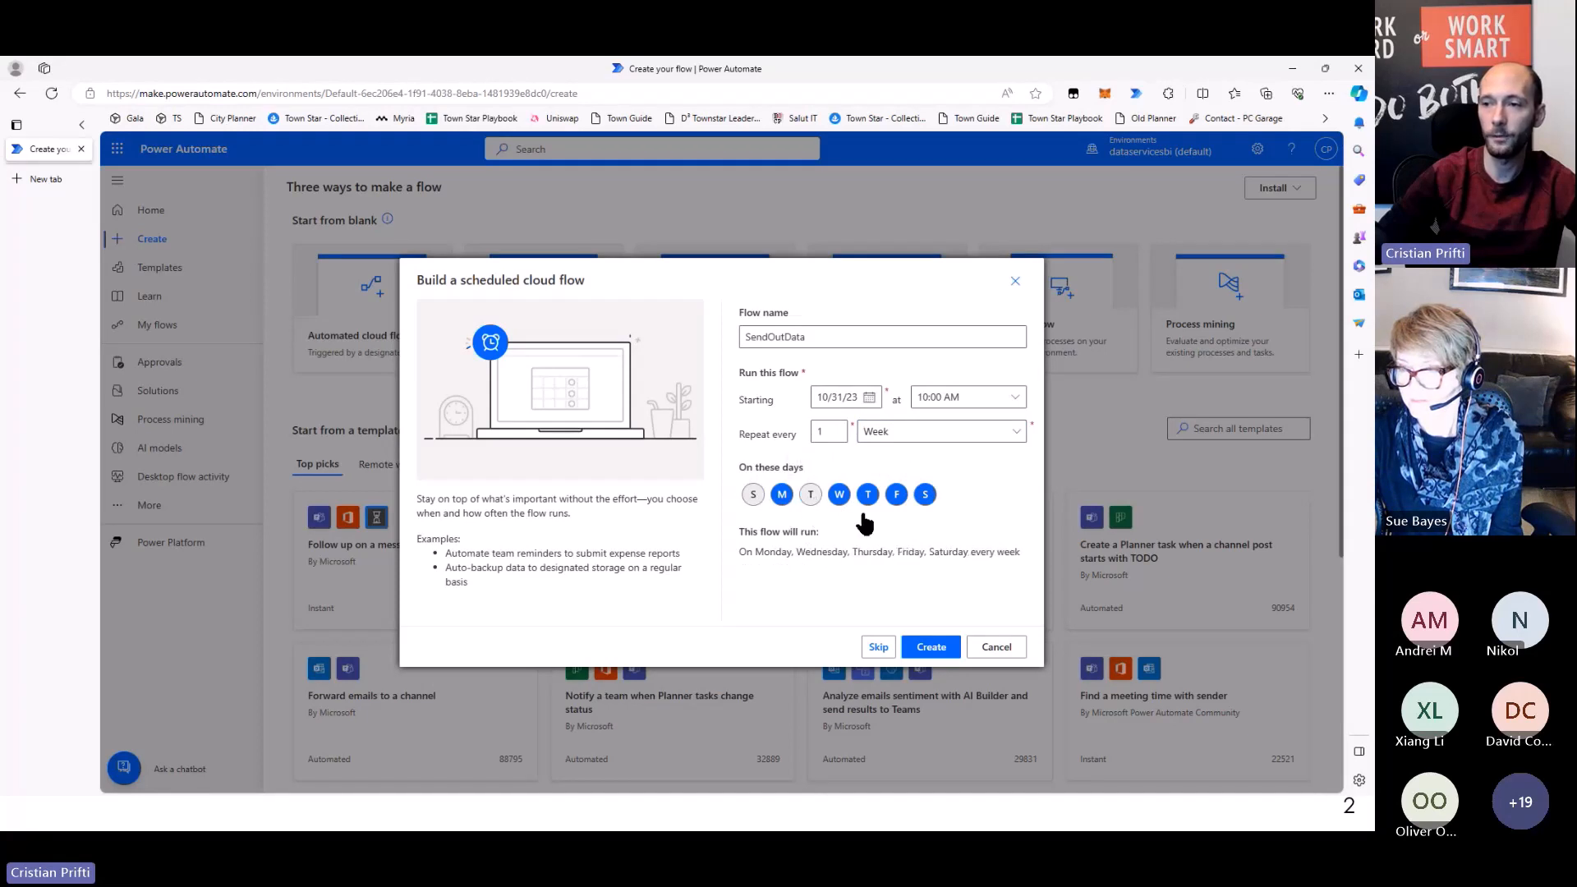
pyautogui.click(869, 498)
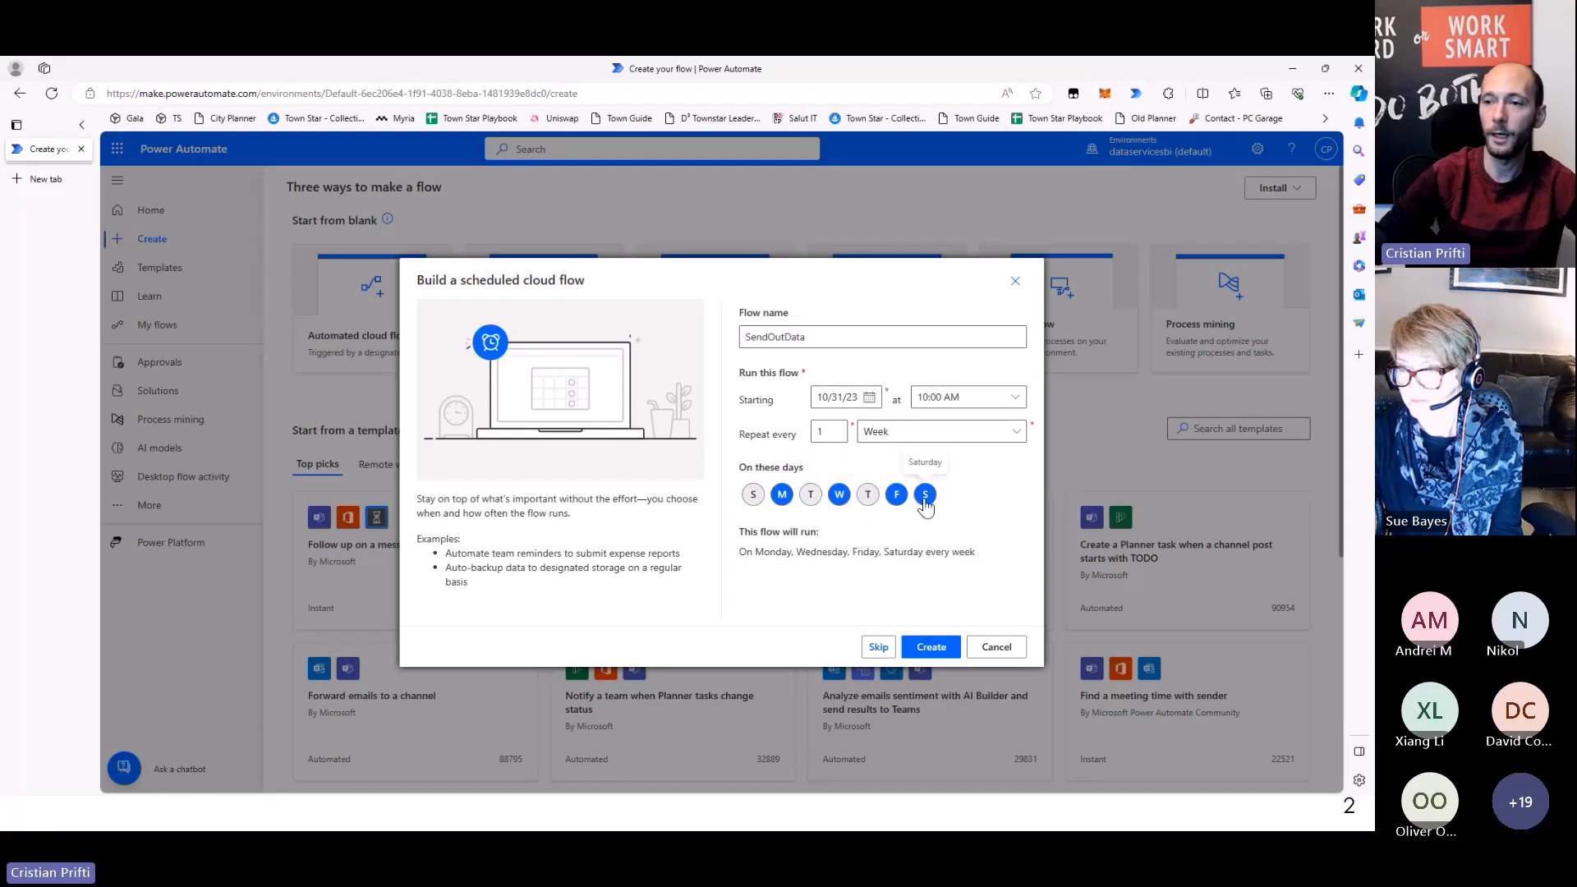
pyautogui.click(926, 499)
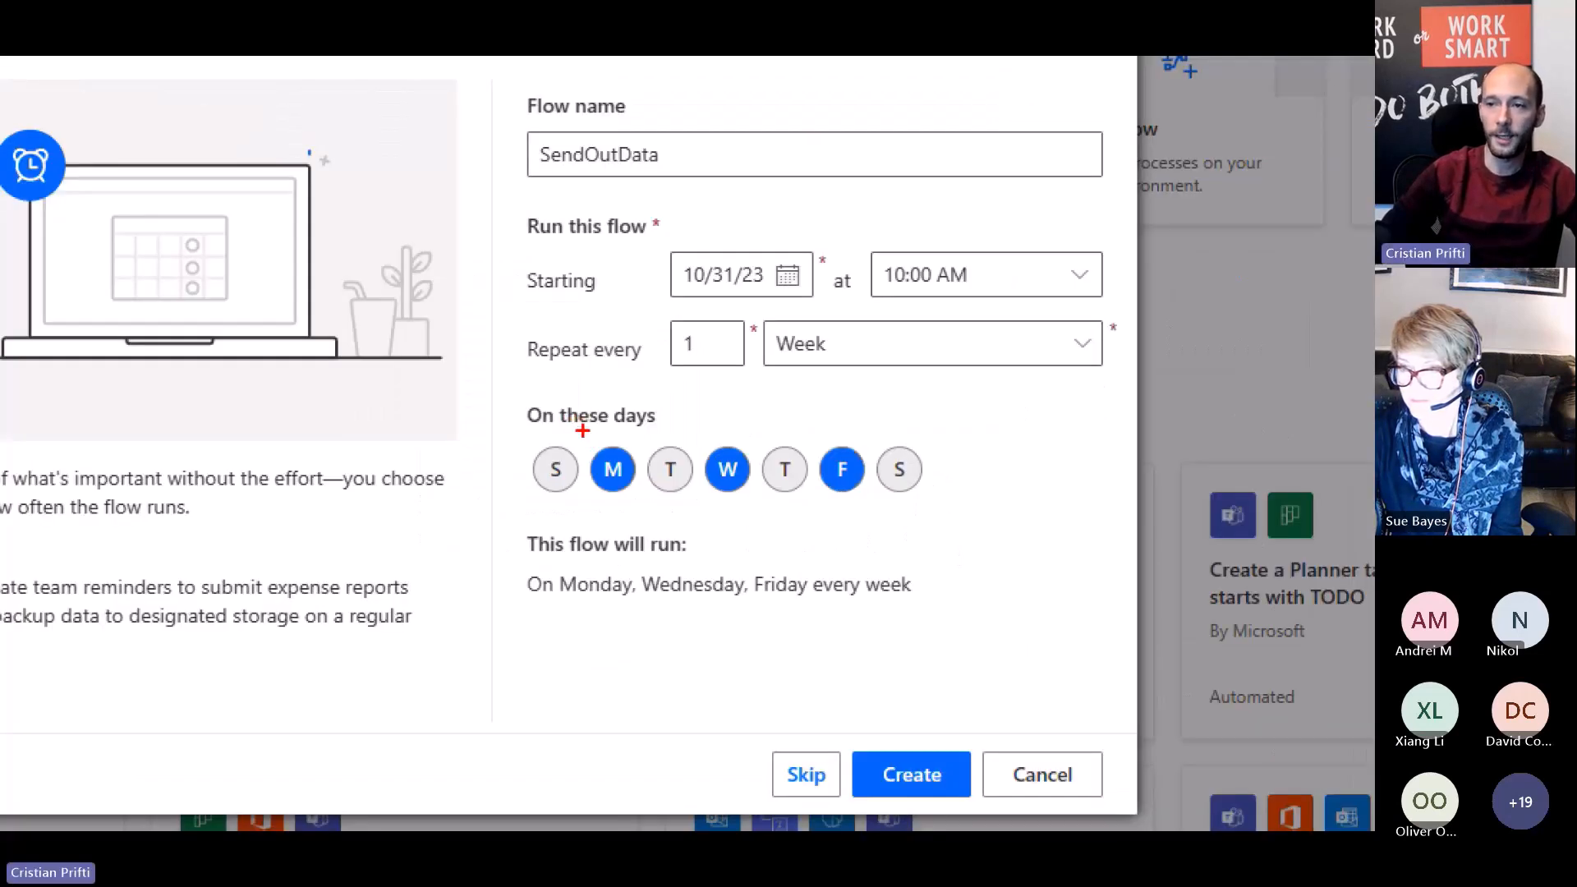
pyautogui.moveTo(582, 432); pyautogui.dragTo(642, 497)
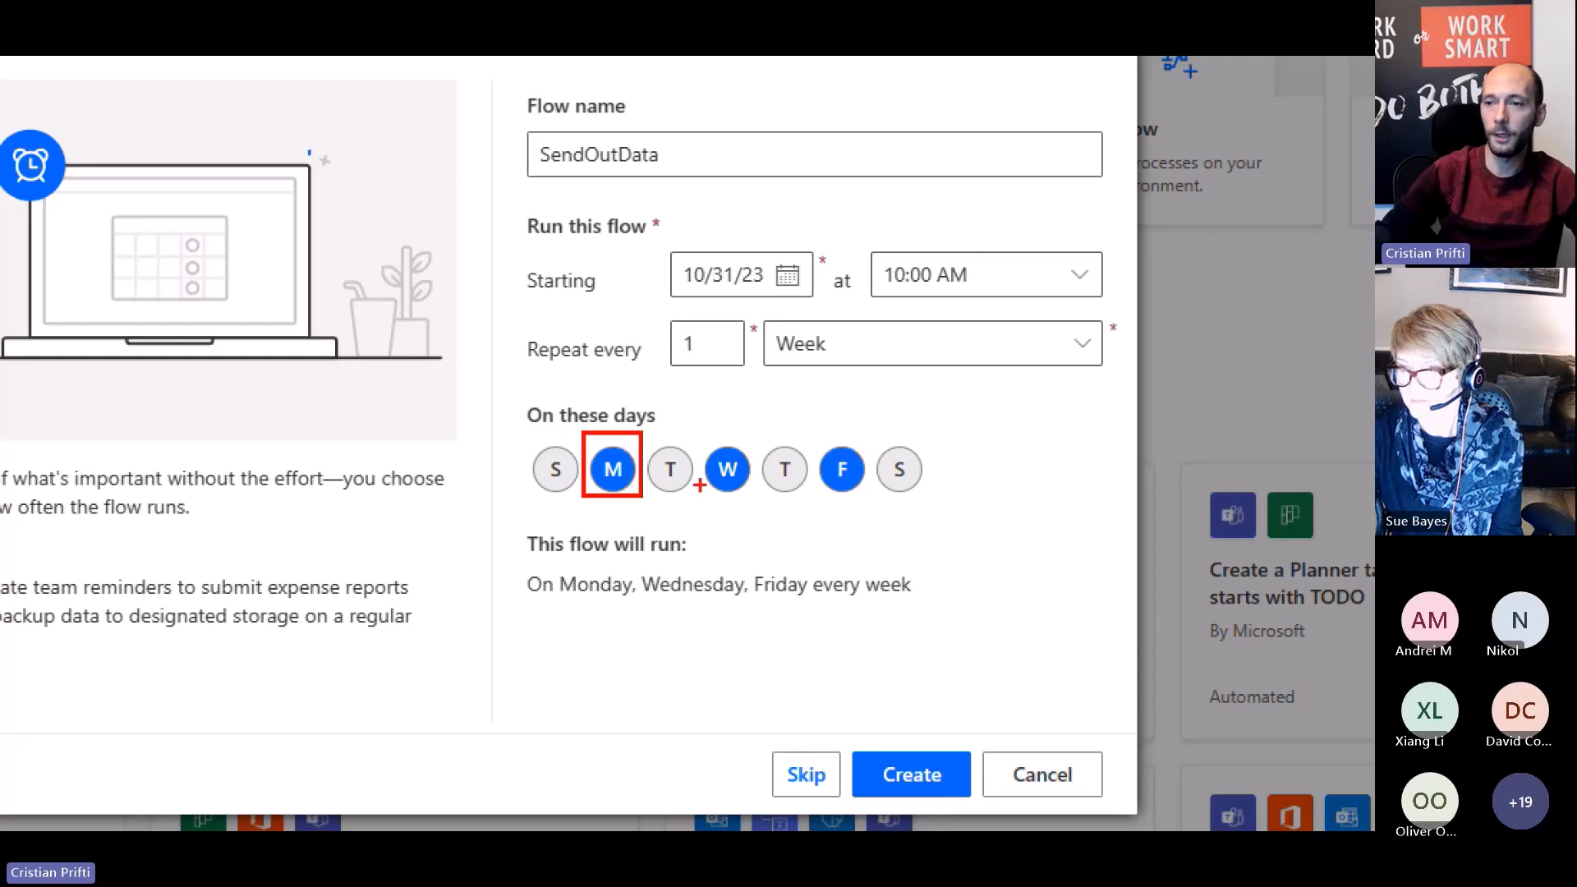
pyautogui.moveTo(692, 433); pyautogui.dragTo(757, 496)
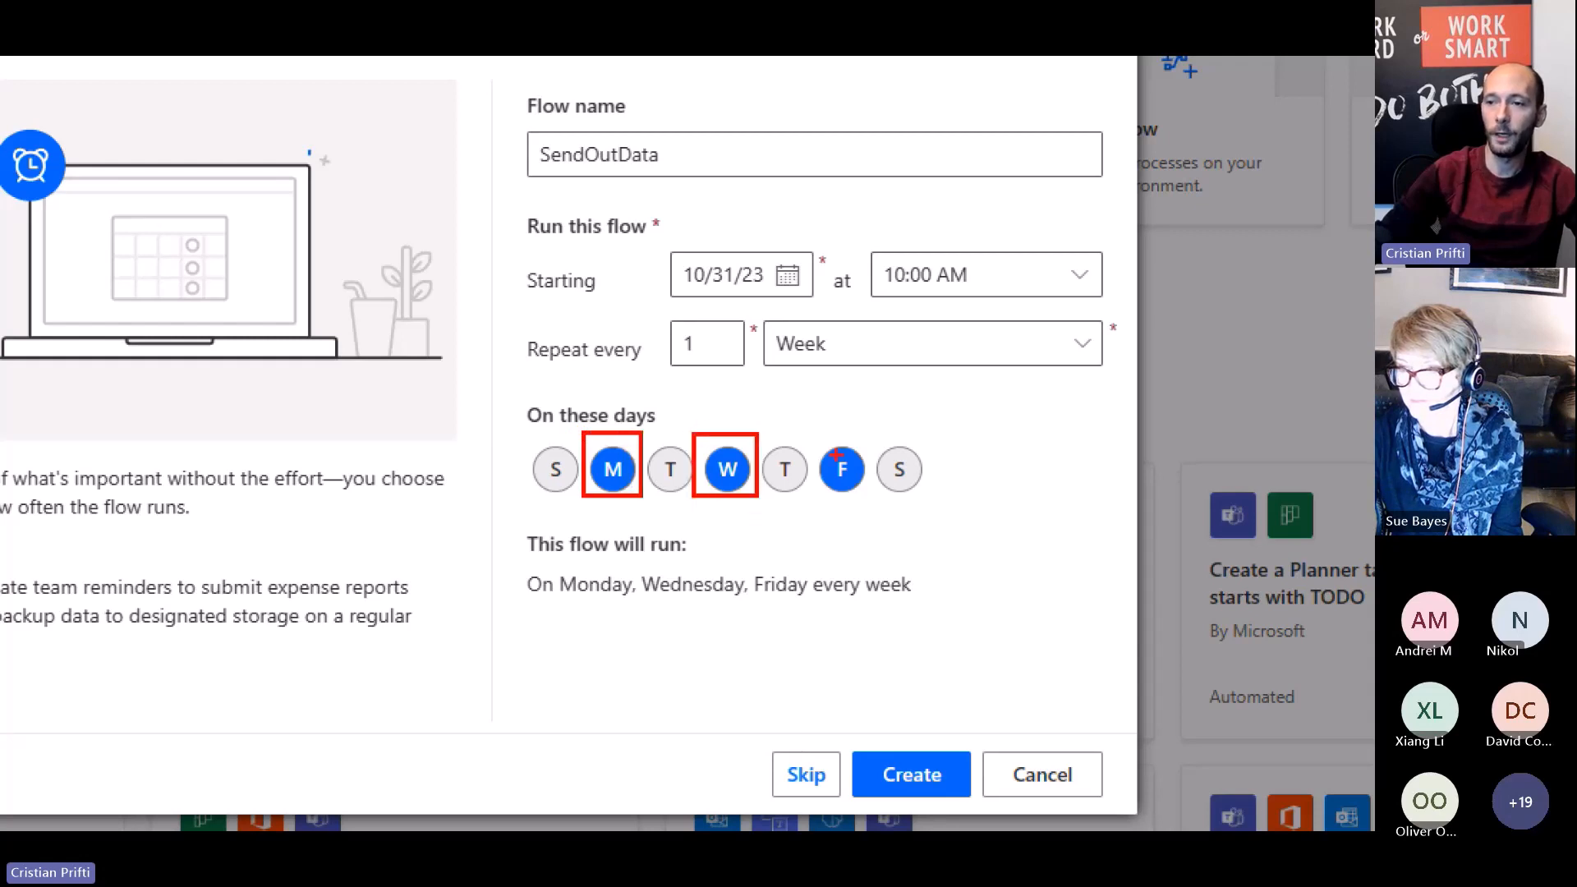
pyautogui.moveTo(802, 430); pyautogui.dragTo(877, 504)
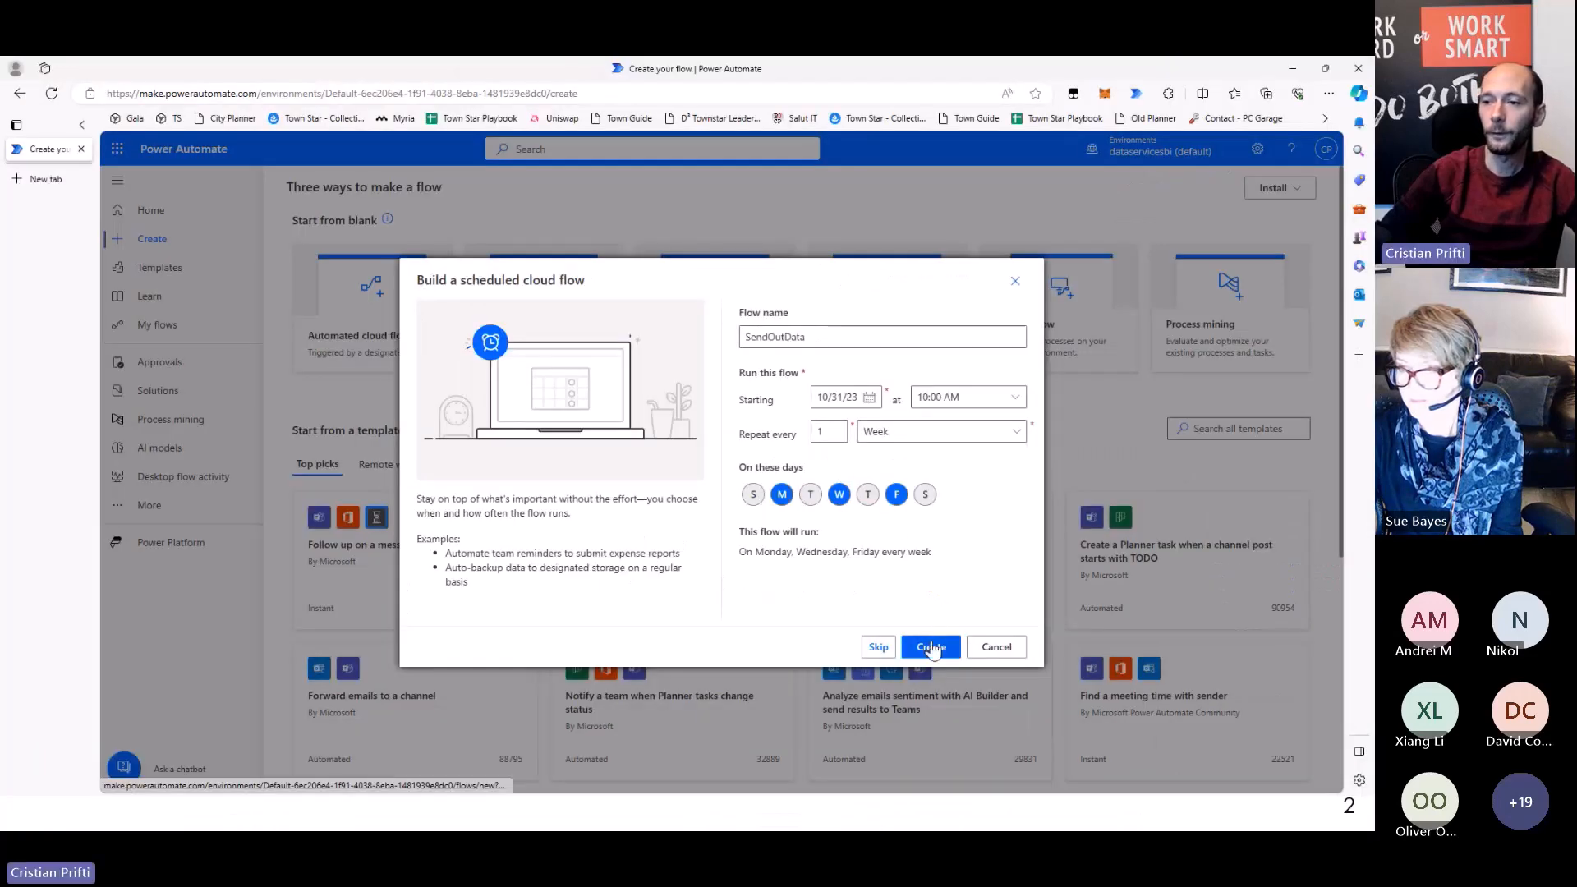
# Create the SendOutData flow and check the Recurrence trigger's options menu in the designer
pyautogui.click(935, 652)
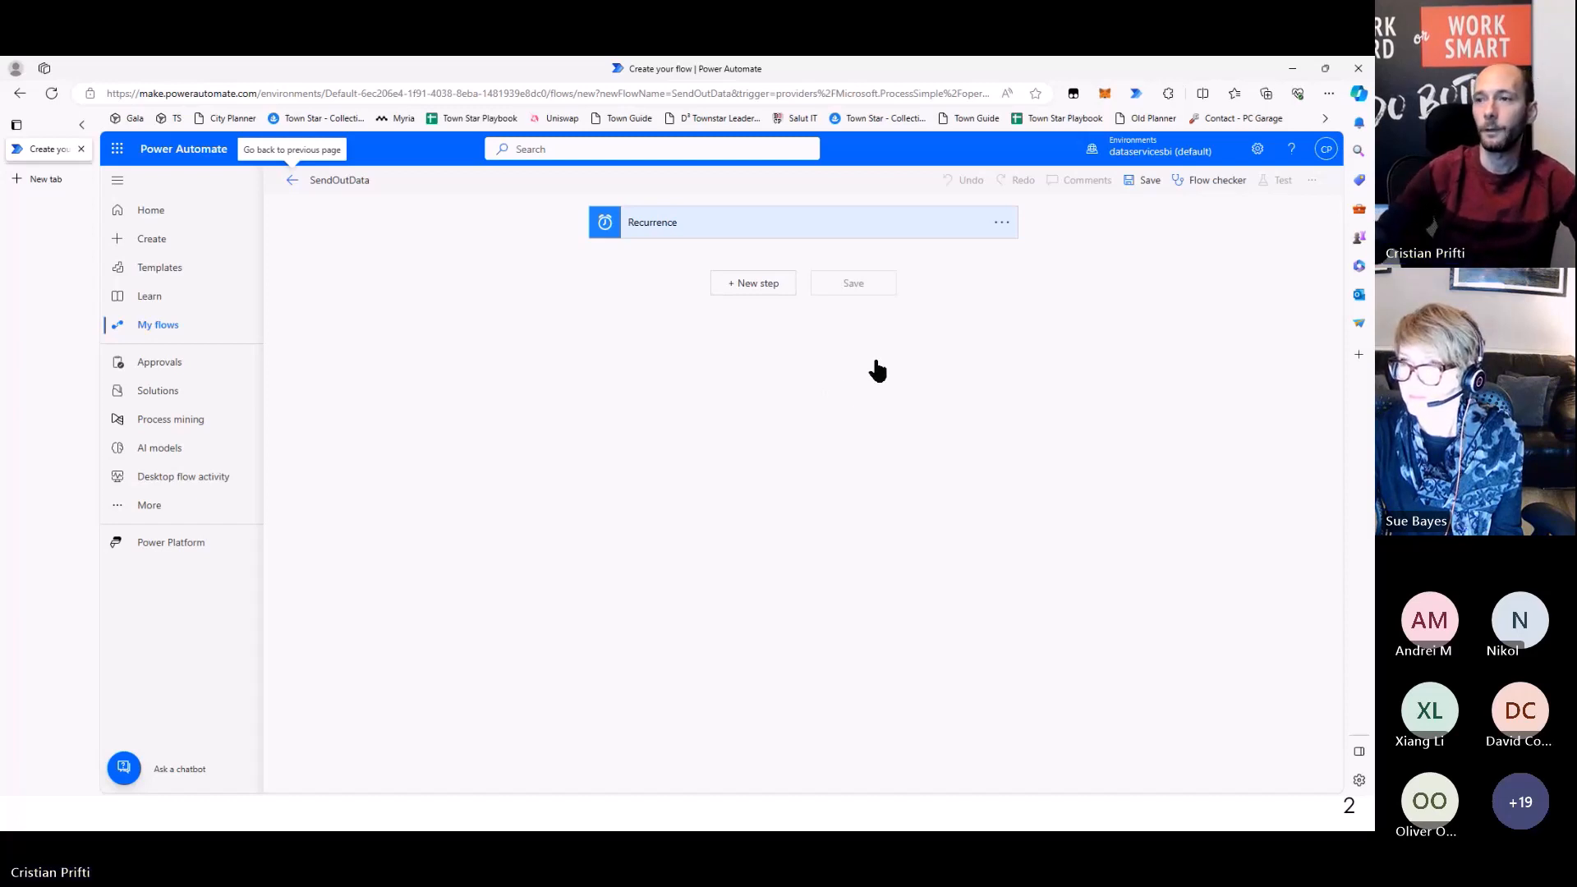
pyautogui.click(313, 129)
pyautogui.moveTo(268, 123)
pyautogui.mouseDown()
pyautogui.moveTo(1207, 220)
pyautogui.moveTo(1191, 222)
pyautogui.mouseUp()
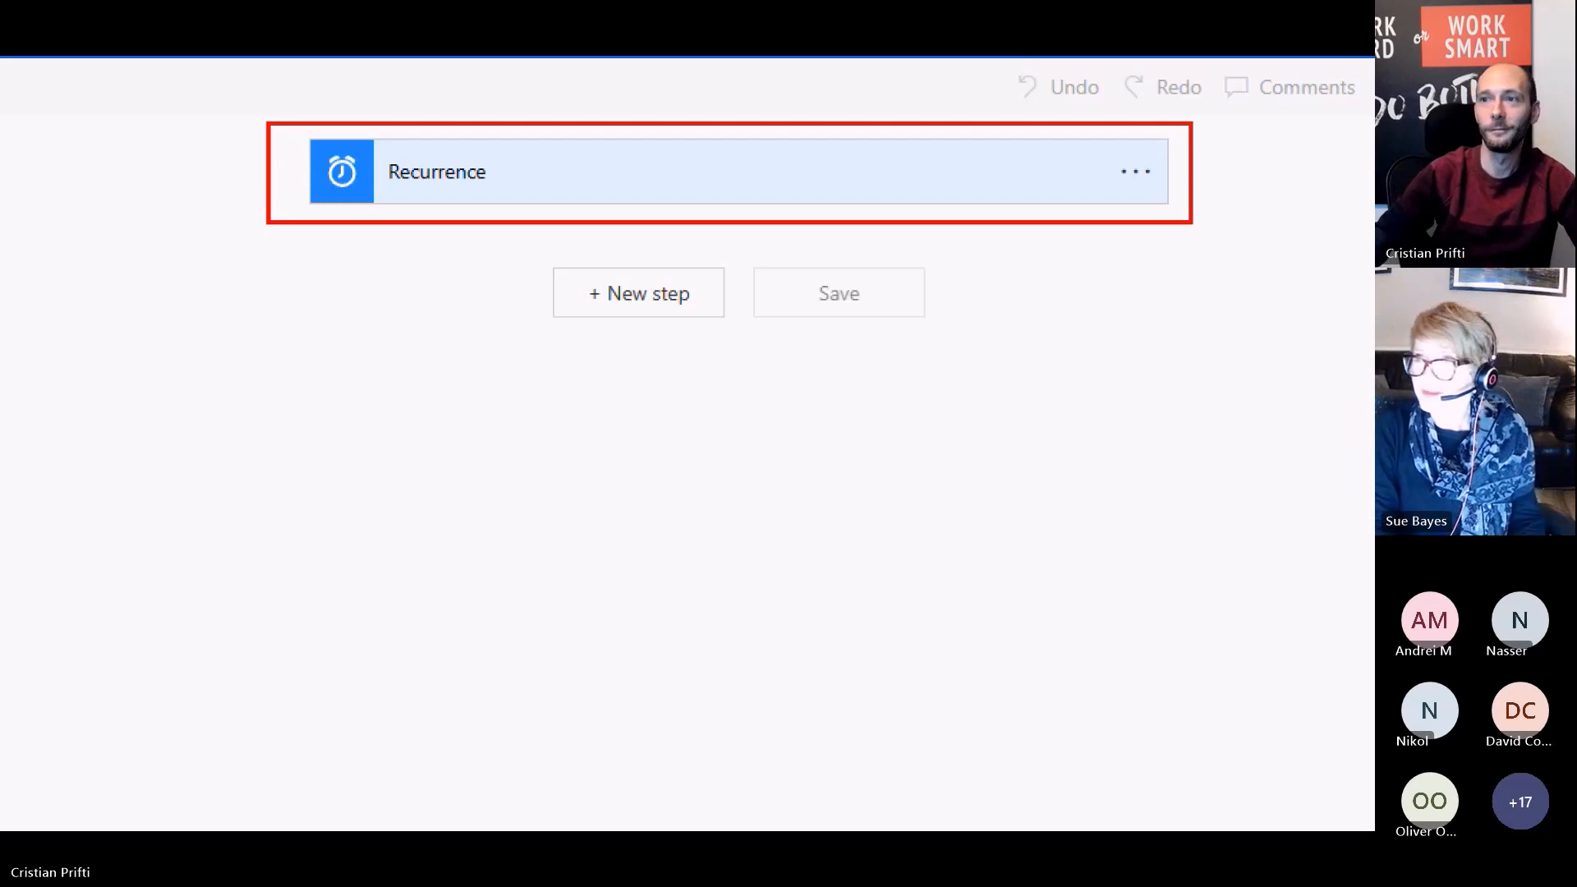
pyautogui.press('Escape')
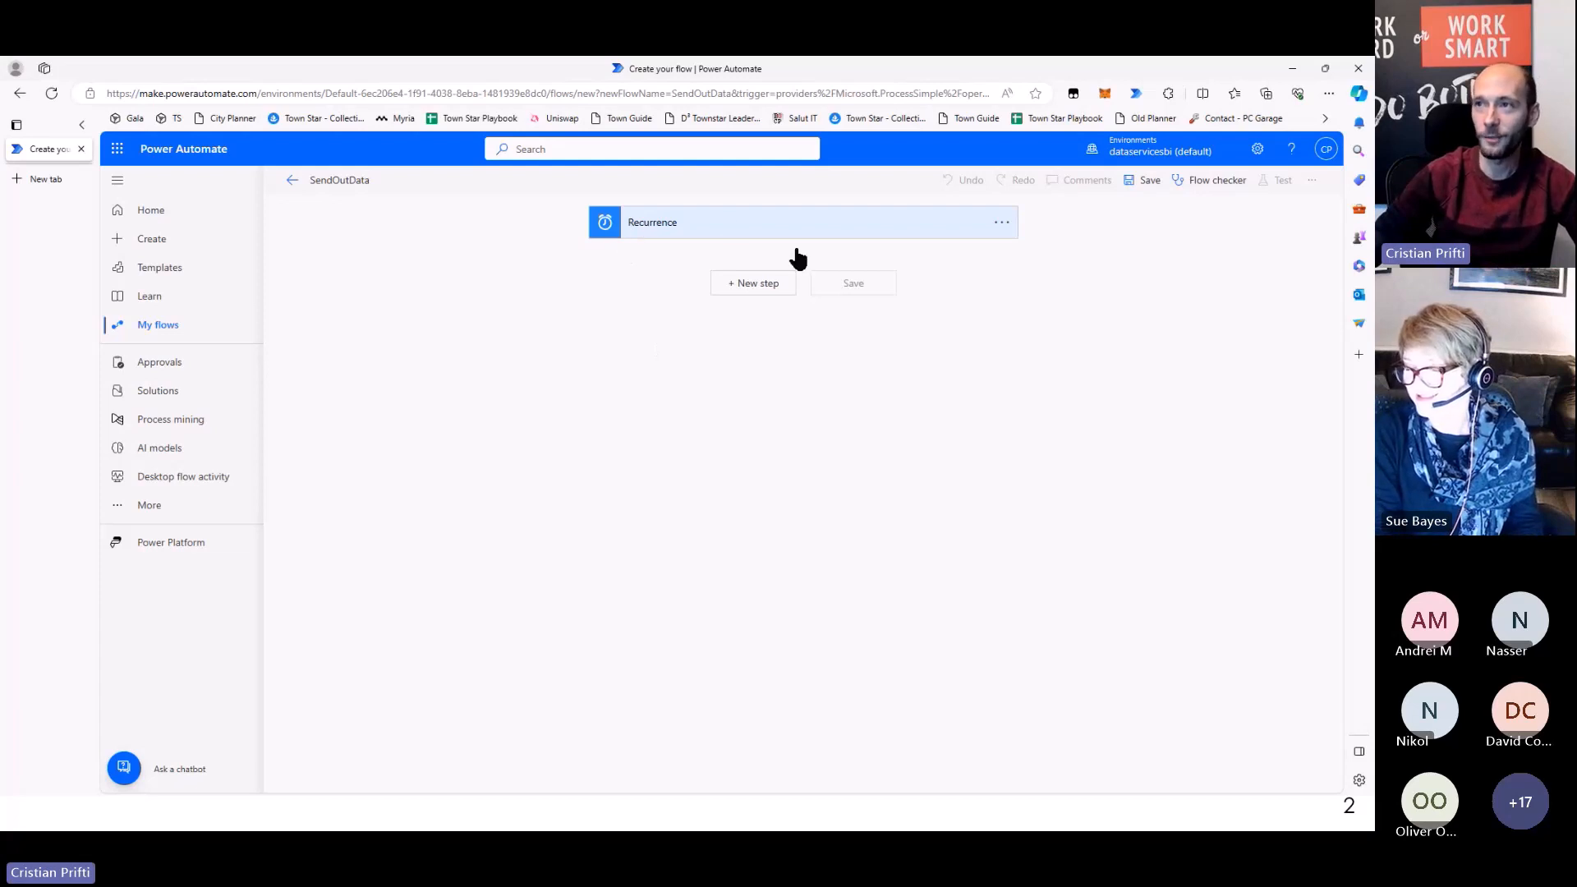
pyautogui.moveTo(328, 161)
pyautogui.mouseDown()
pyautogui.moveTo(1274, 281)
pyautogui.moveTo(1235, 260)
pyautogui.mouseUp()
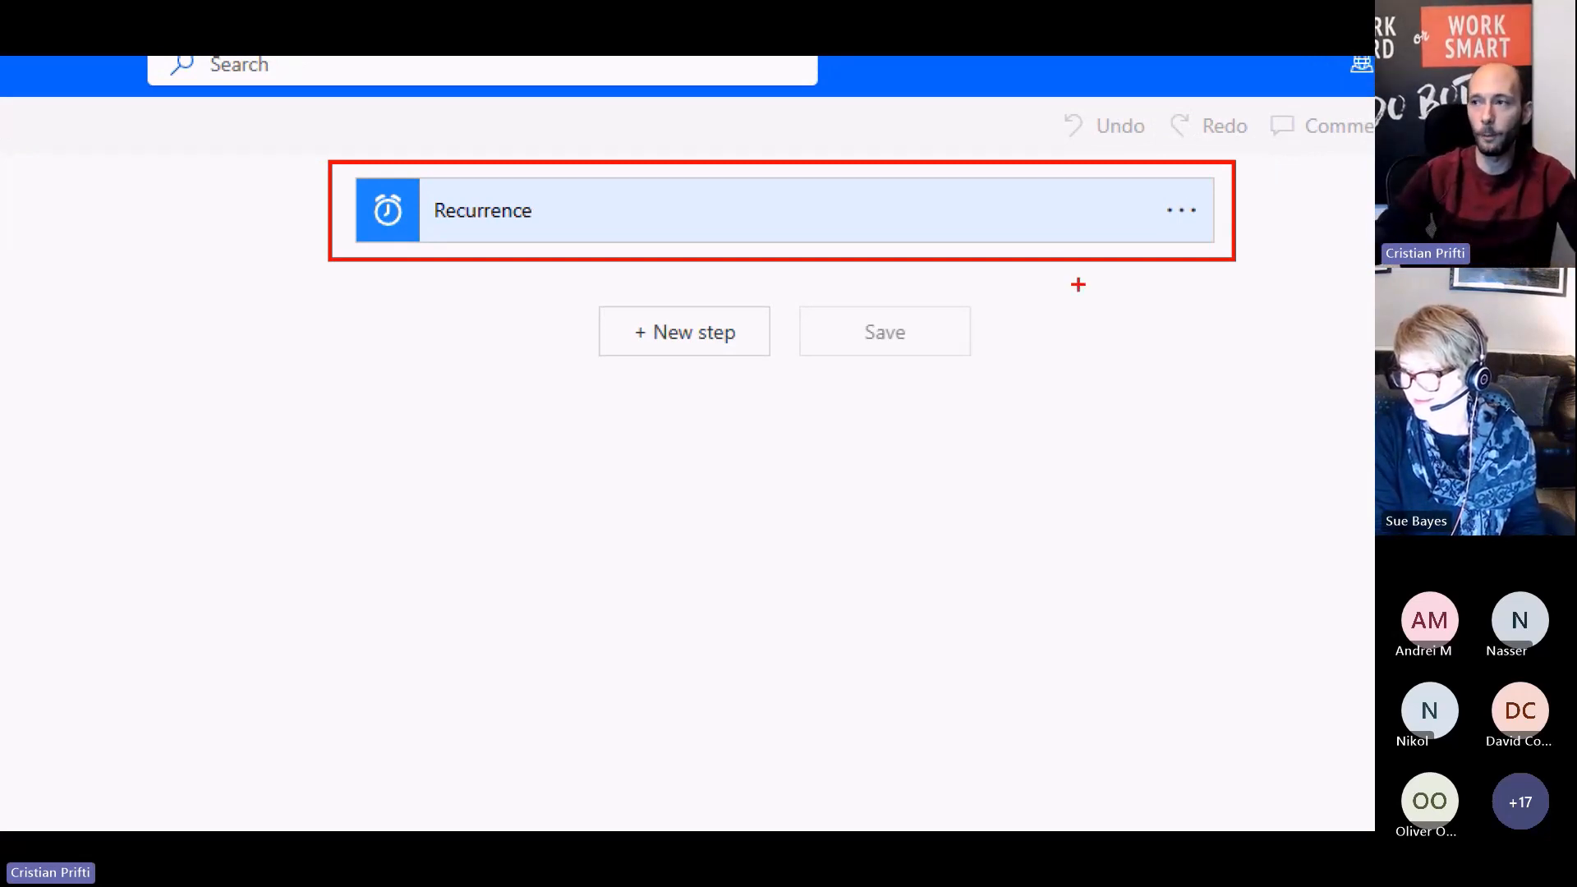
pyautogui.press('Escape')
pyautogui.click(1001, 222)
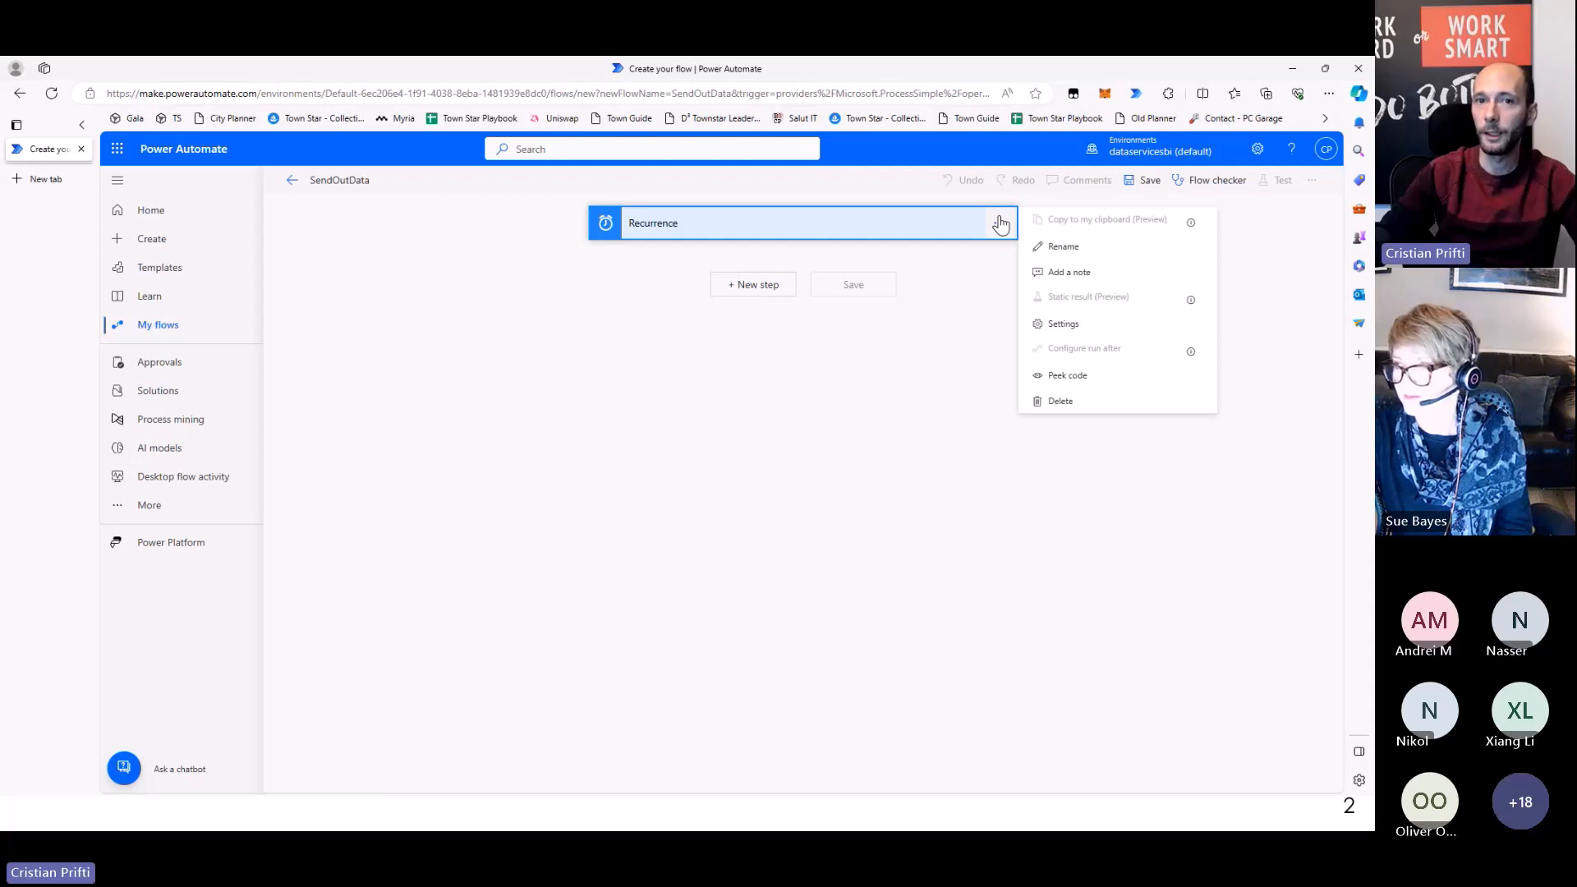
pyautogui.click(919, 323)
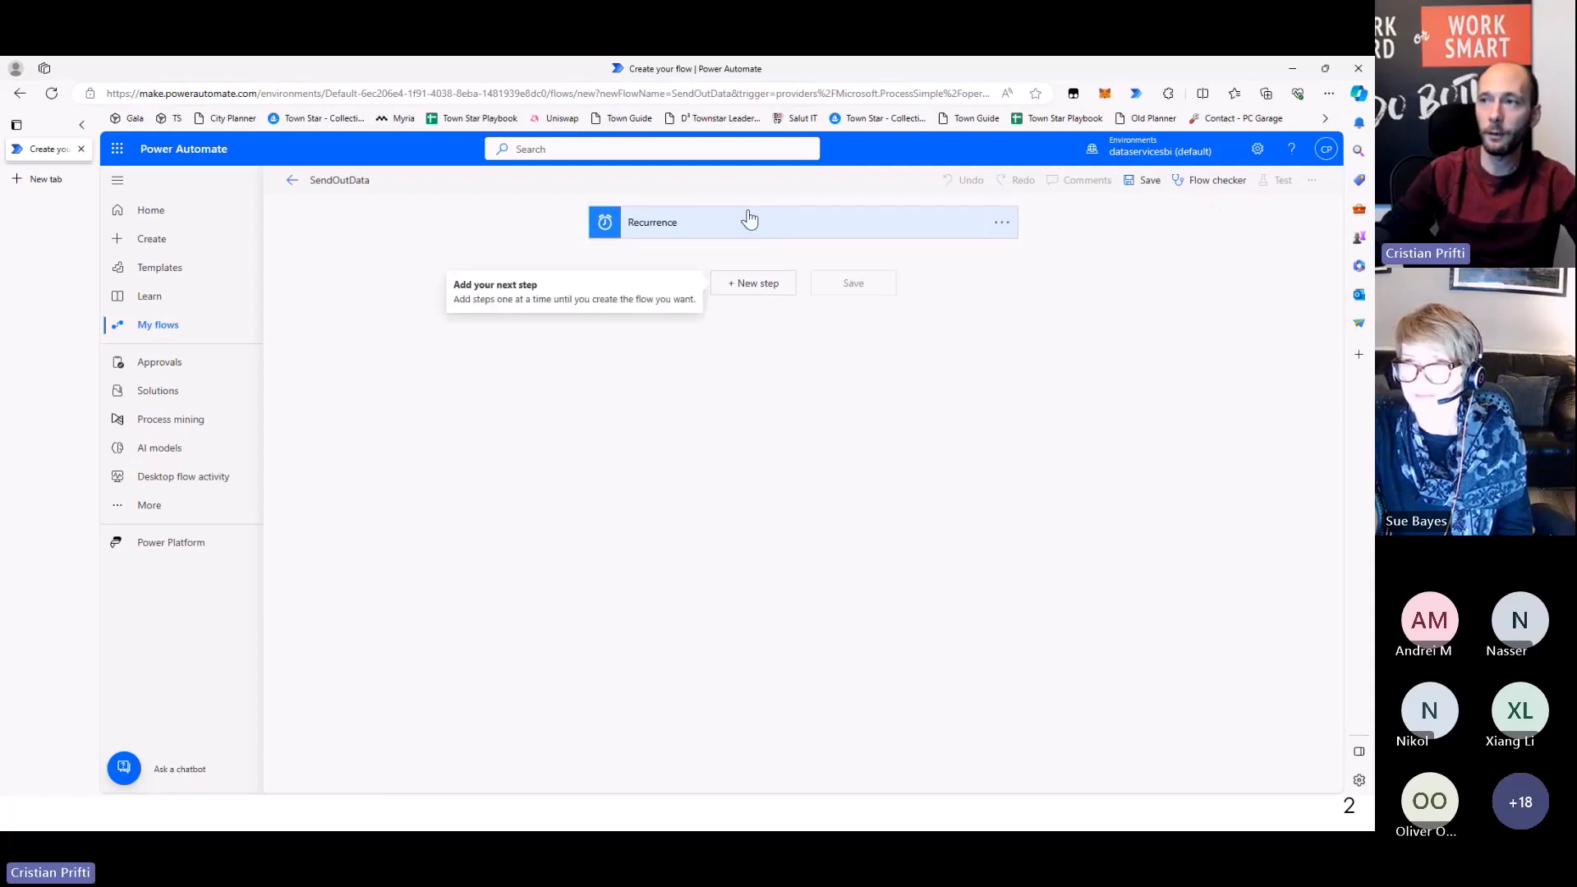
# Add a new step after Recurrence and choose the Power BI connector by searching 'power bi'
pyautogui.click(750, 288)
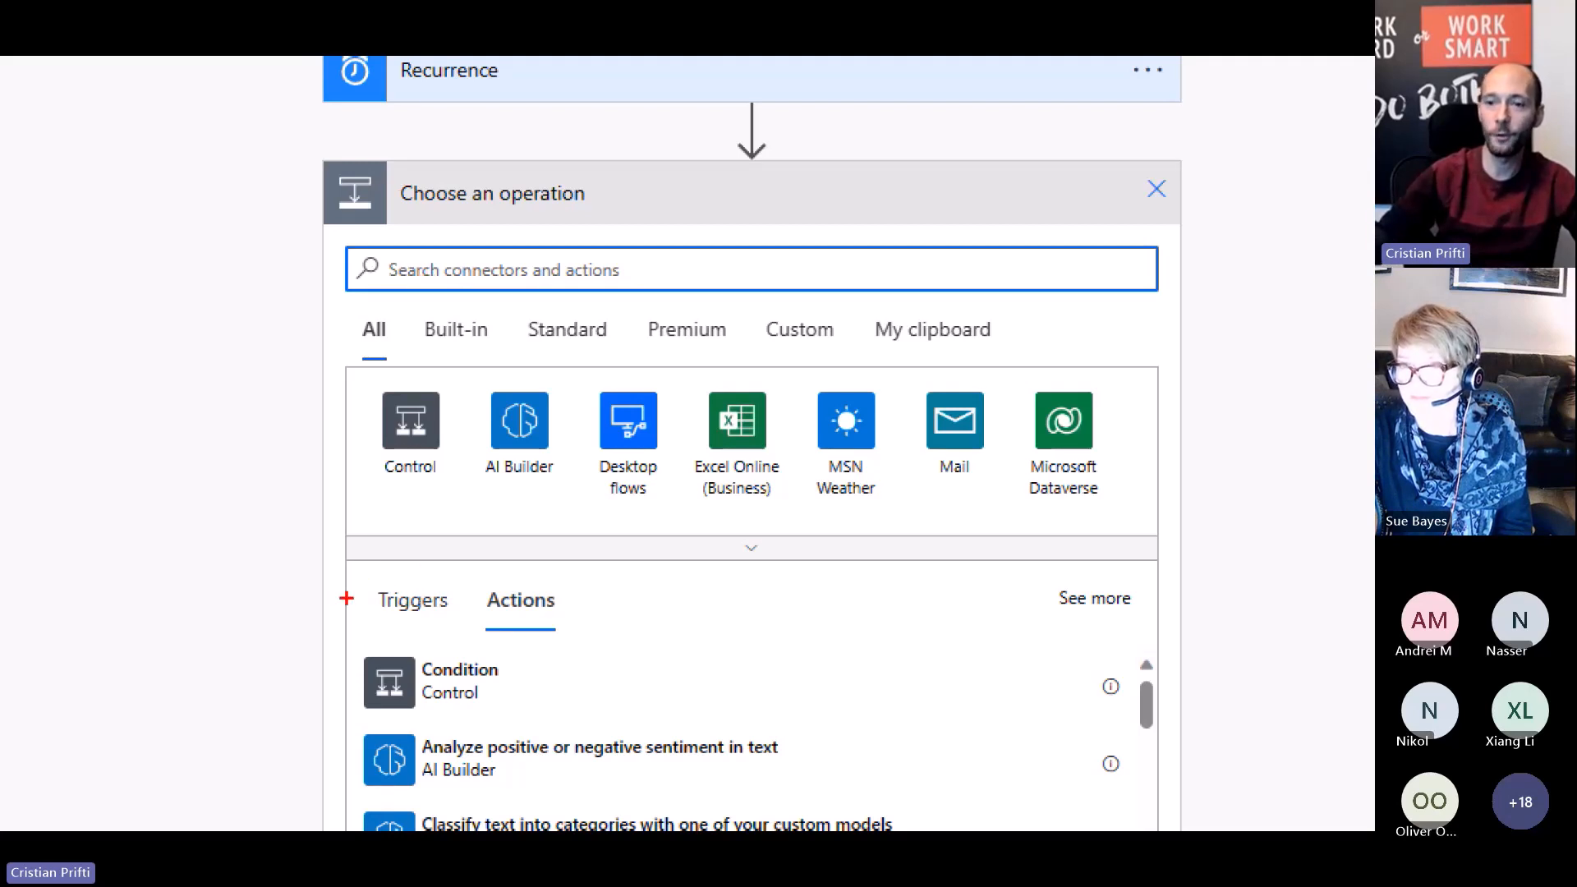
pyautogui.moveTo(342, 563); pyautogui.dragTo(579, 639)
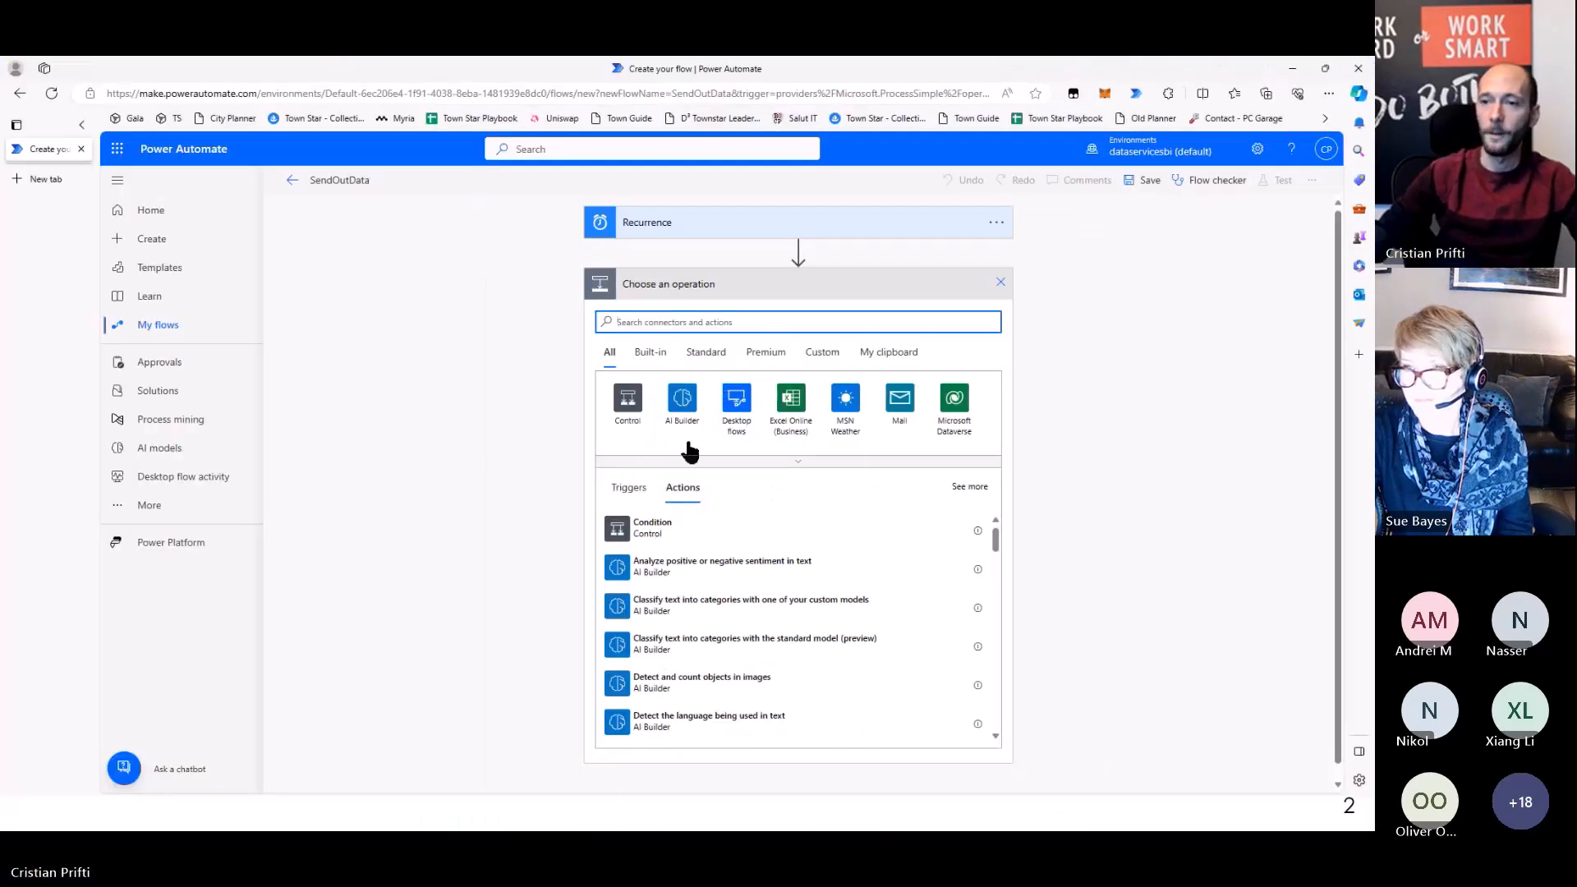
pyautogui.write('power bi')
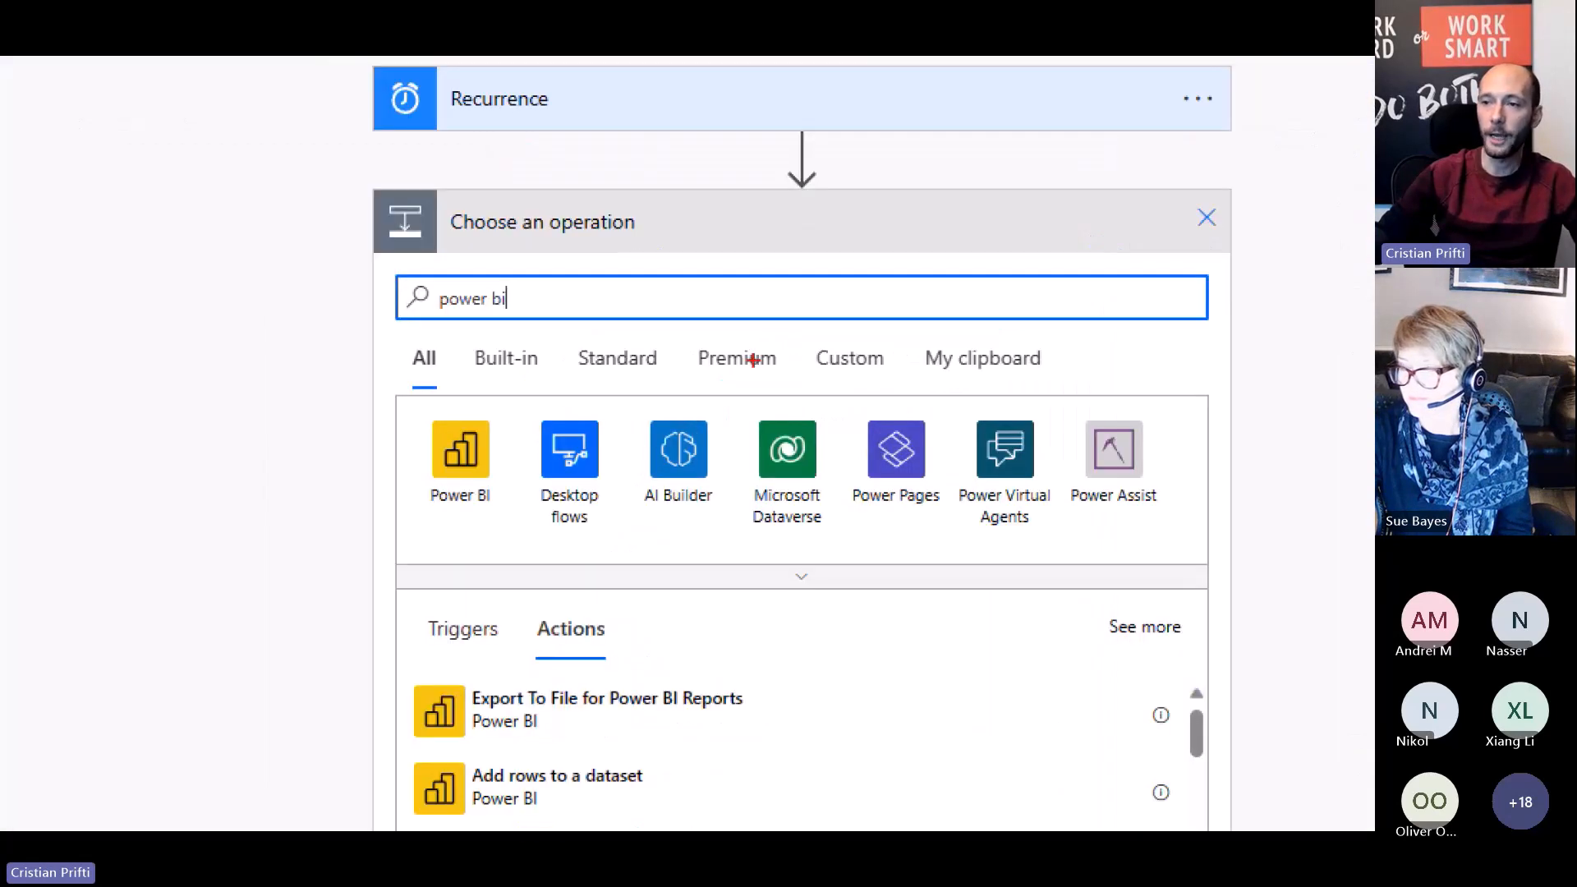
pyautogui.moveTo(383, 386)
pyautogui.mouseDown()
pyautogui.moveTo(1204, 573)
pyautogui.moveTo(1221, 558)
pyautogui.mouseUp()
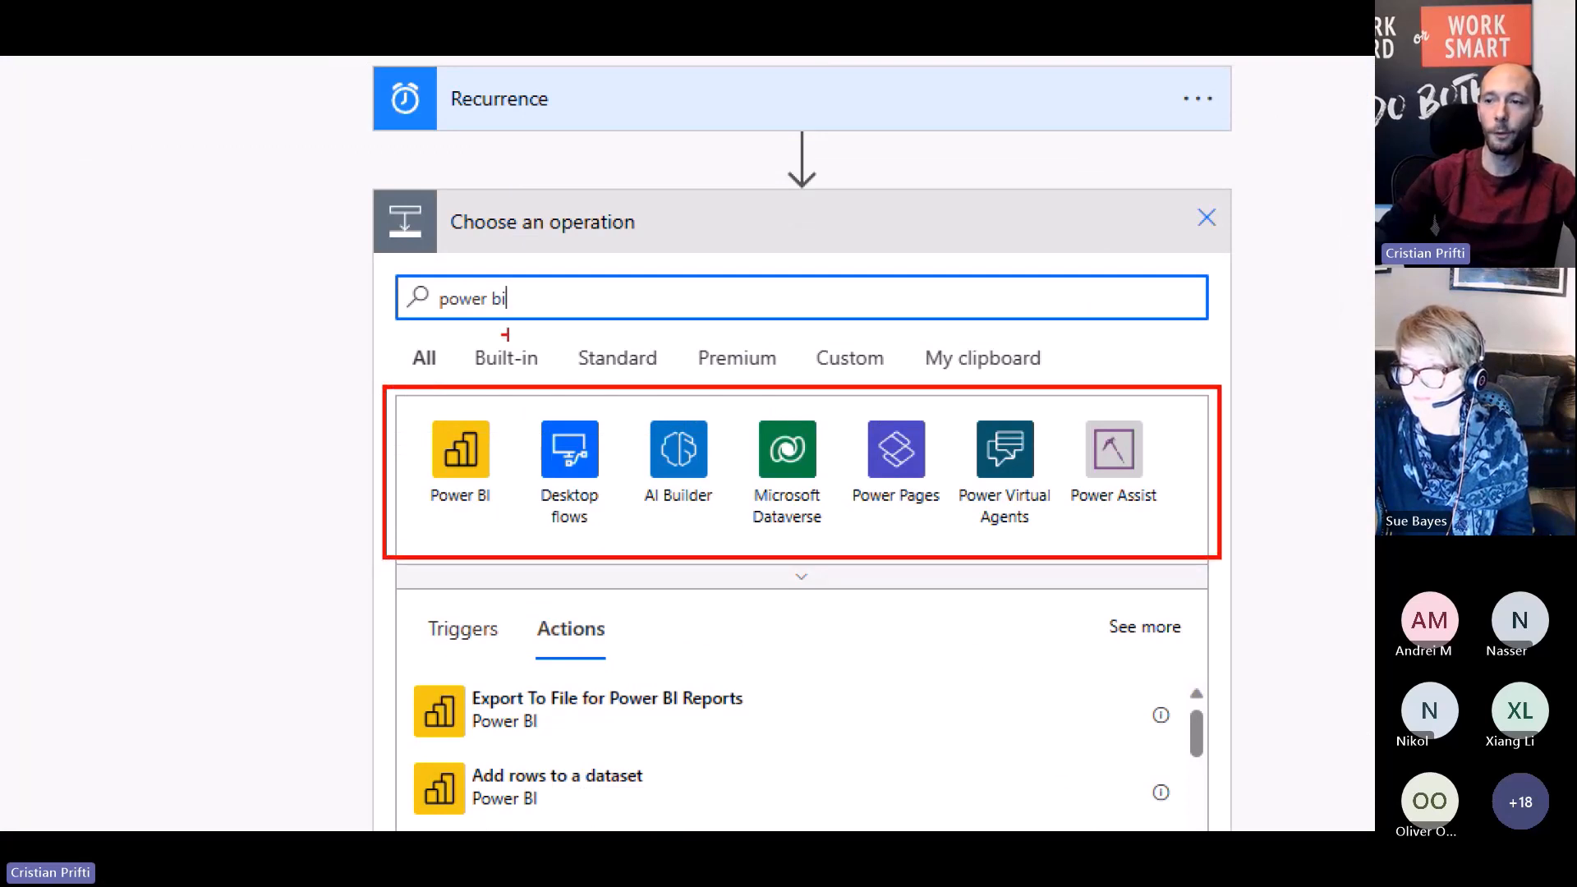
pyautogui.press('Escape')
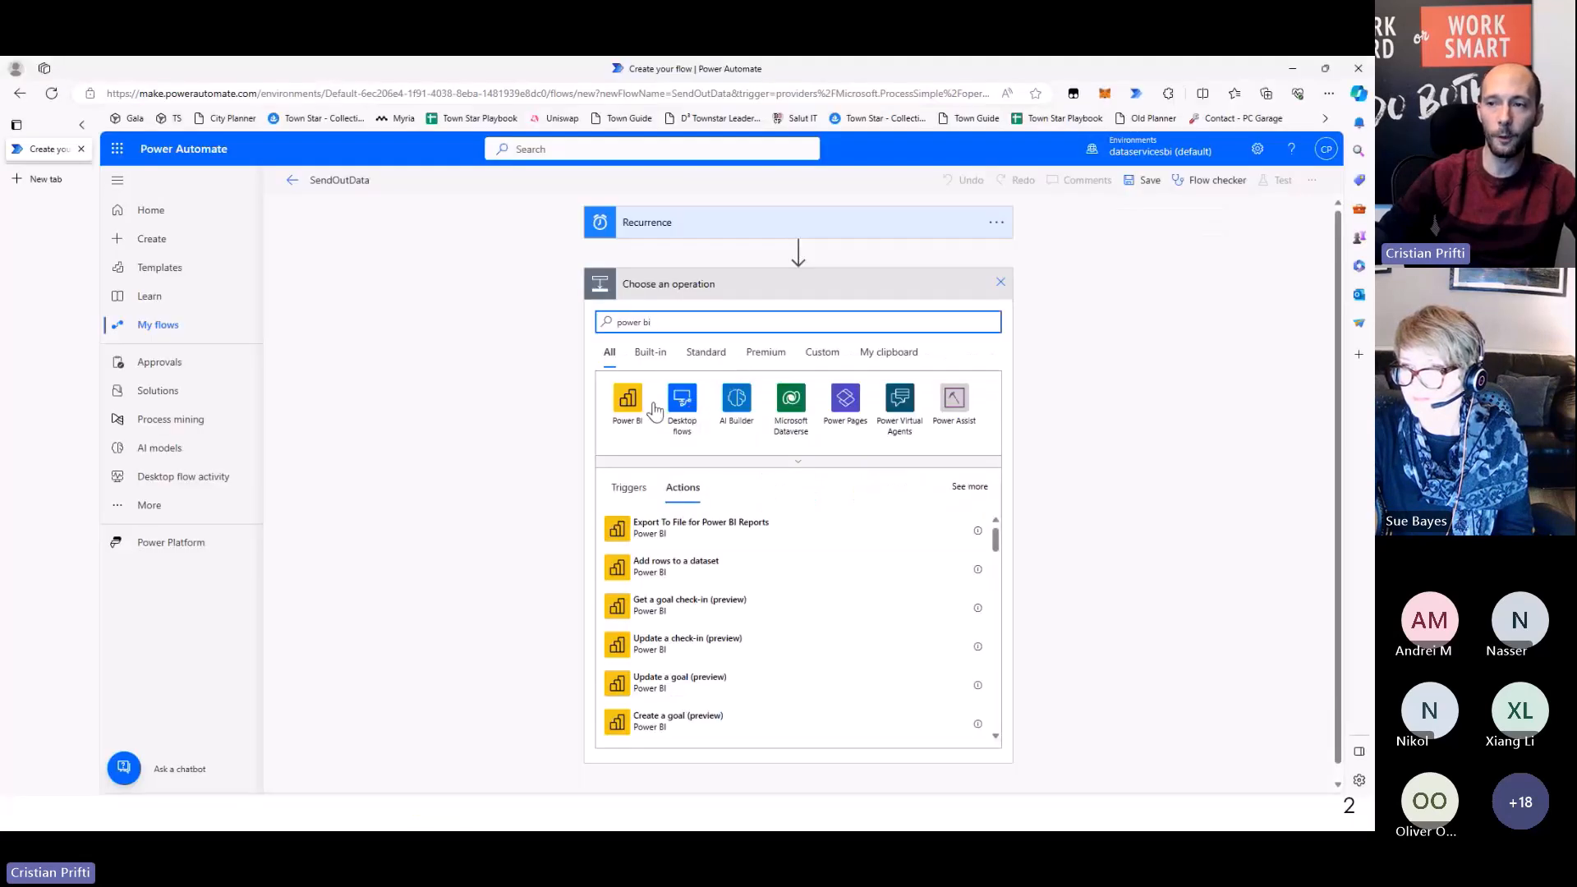
pyautogui.click(628, 400)
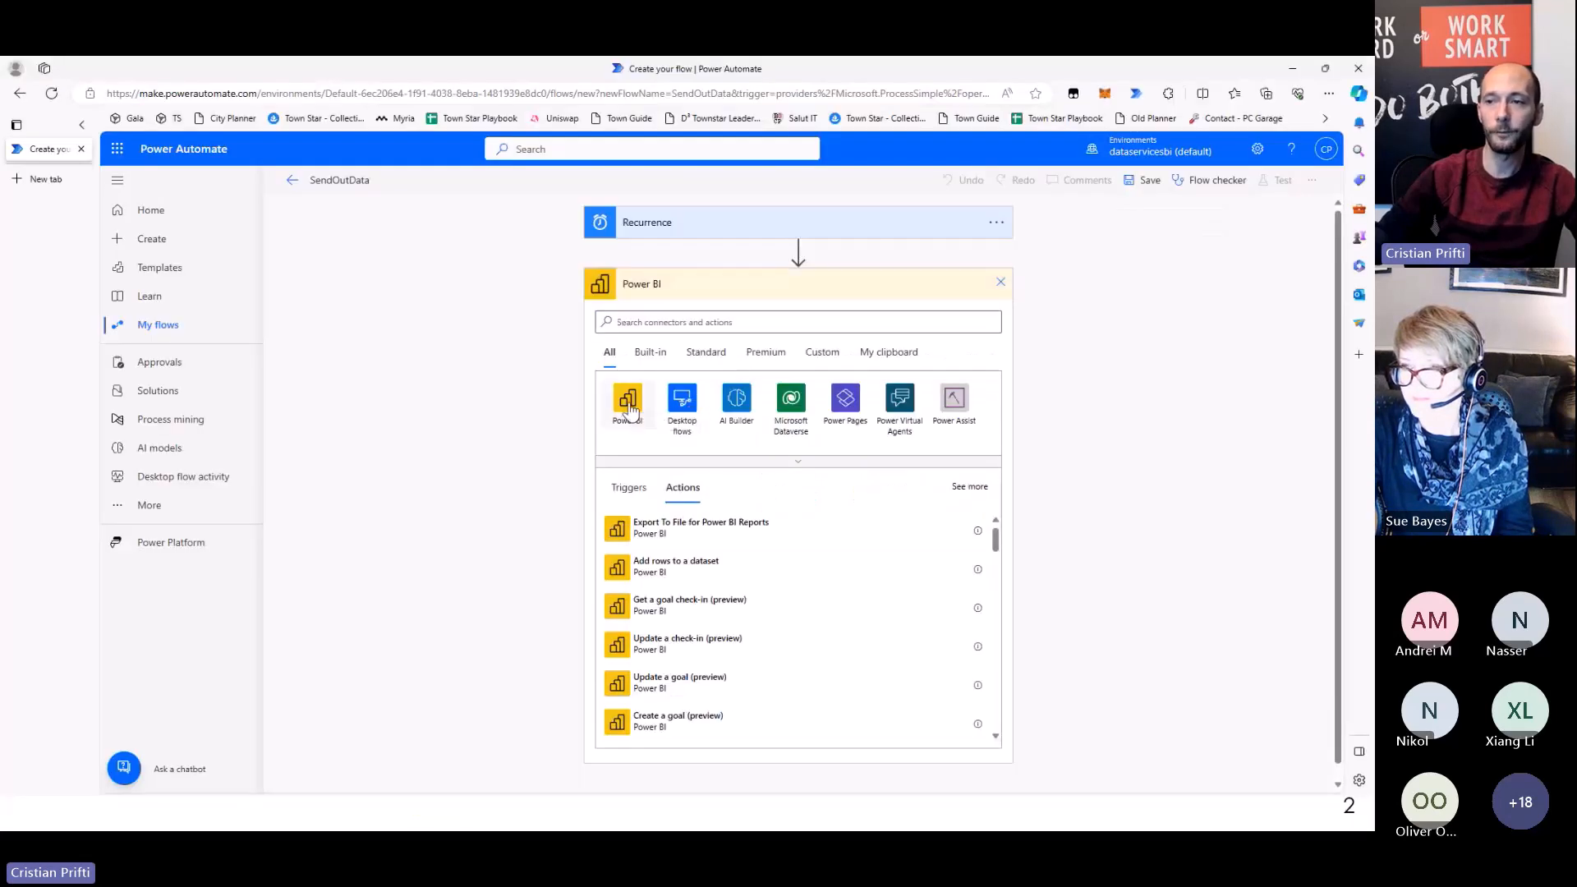
# Filter the Power BI actions for 'query' to find Run a query against a dataset
pyautogui.hotkey('ctrl', '1')
pyautogui.click(641, 282)
pyautogui.moveTo(502, 246); pyautogui.dragTo(706, 332)
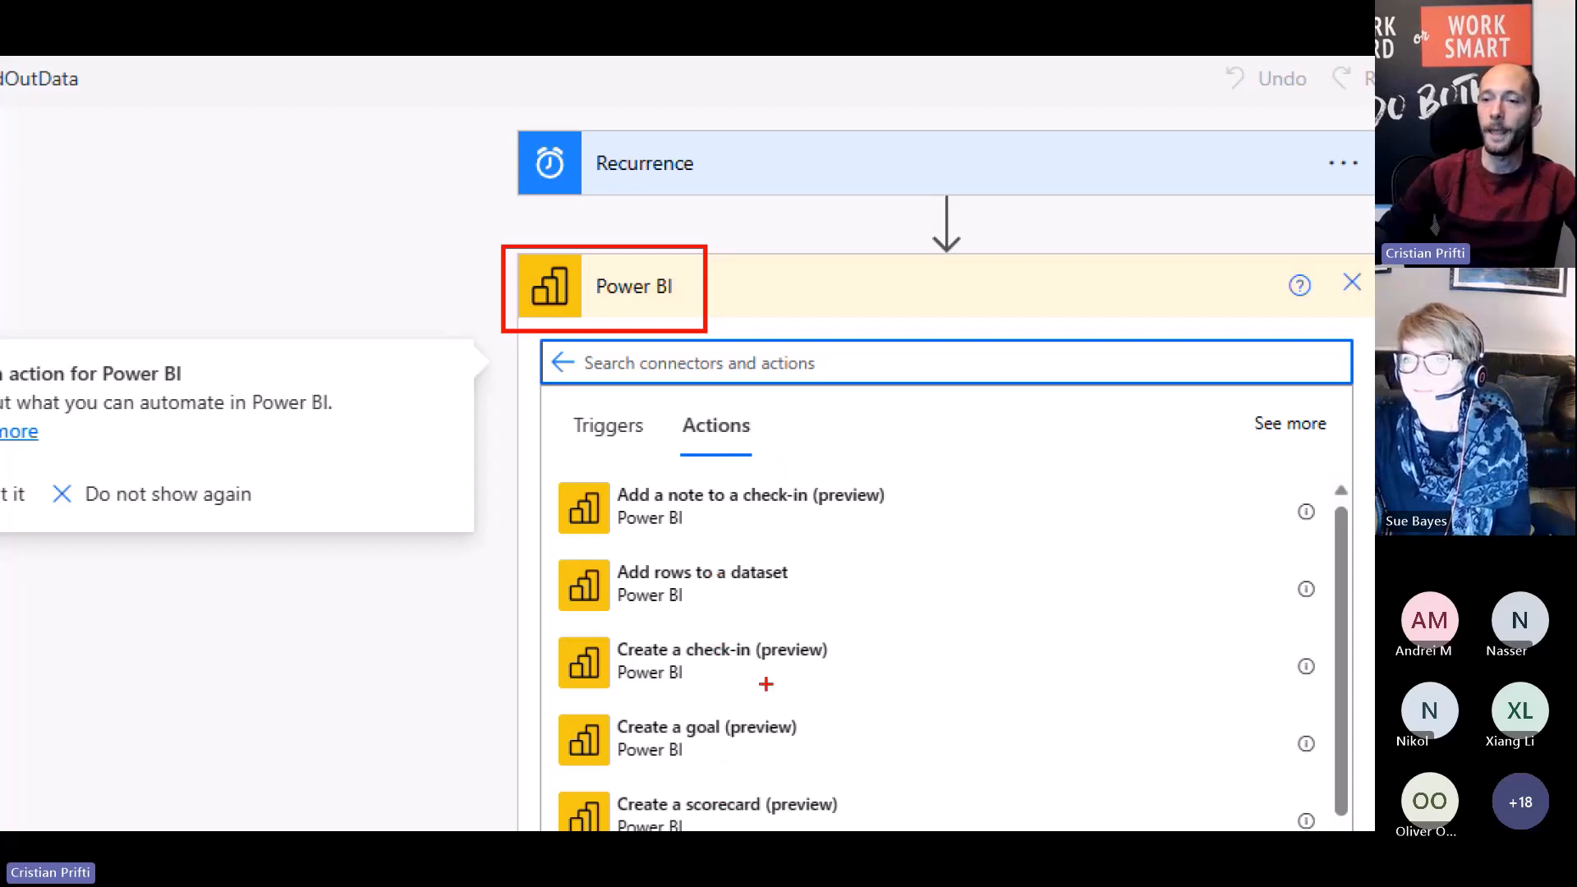
pyautogui.press('Escape')
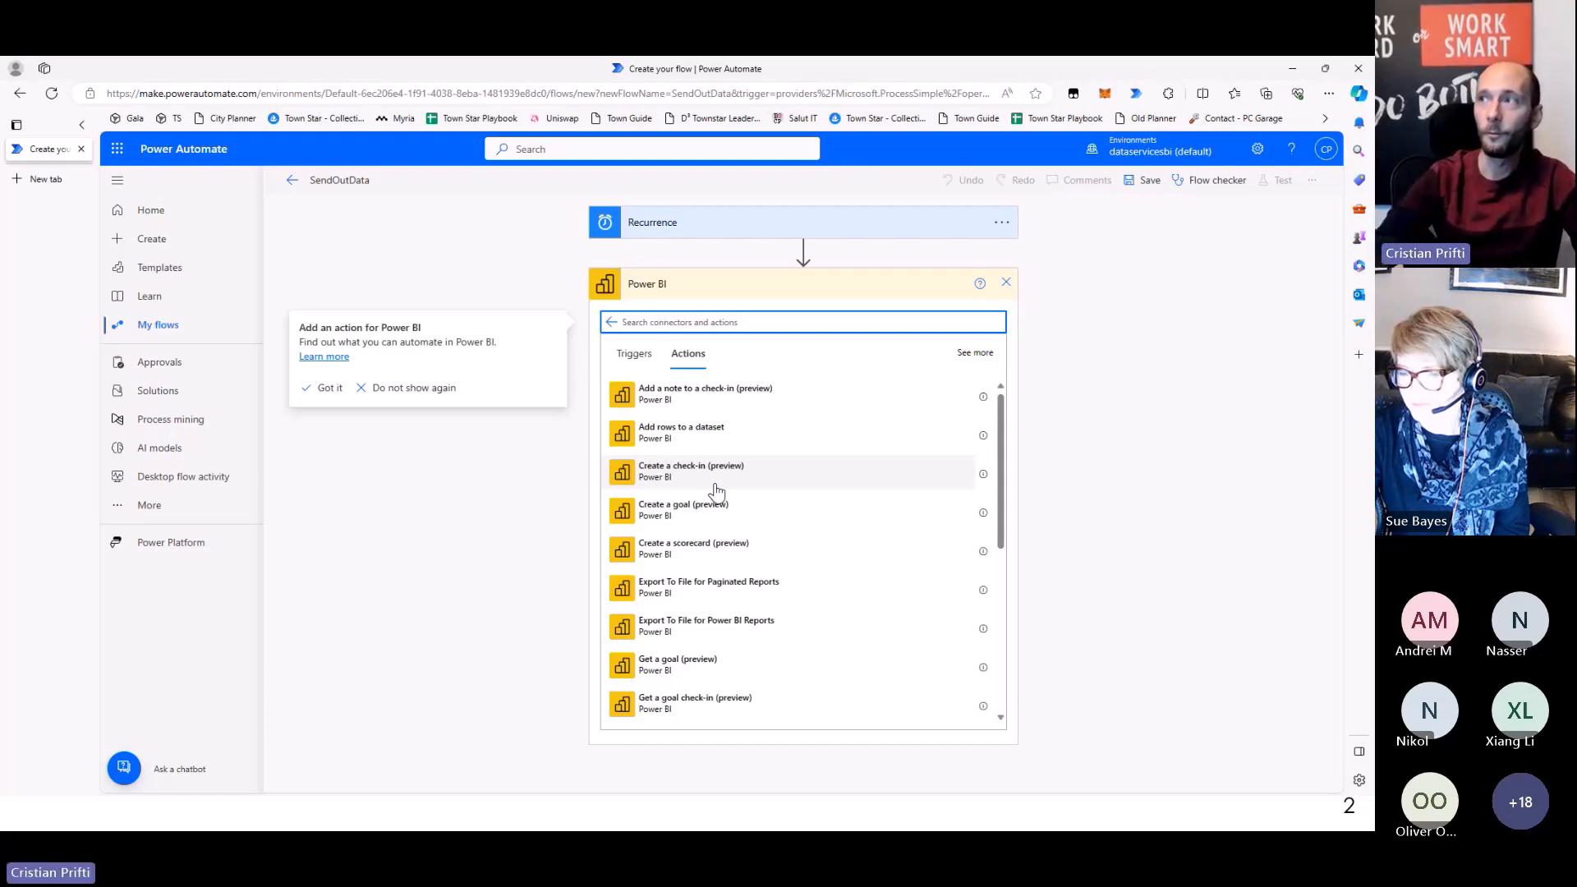
pyautogui.scroll(-2, 716, 491)
pyautogui.scroll(2, 716, 491)
pyautogui.click(670, 324)
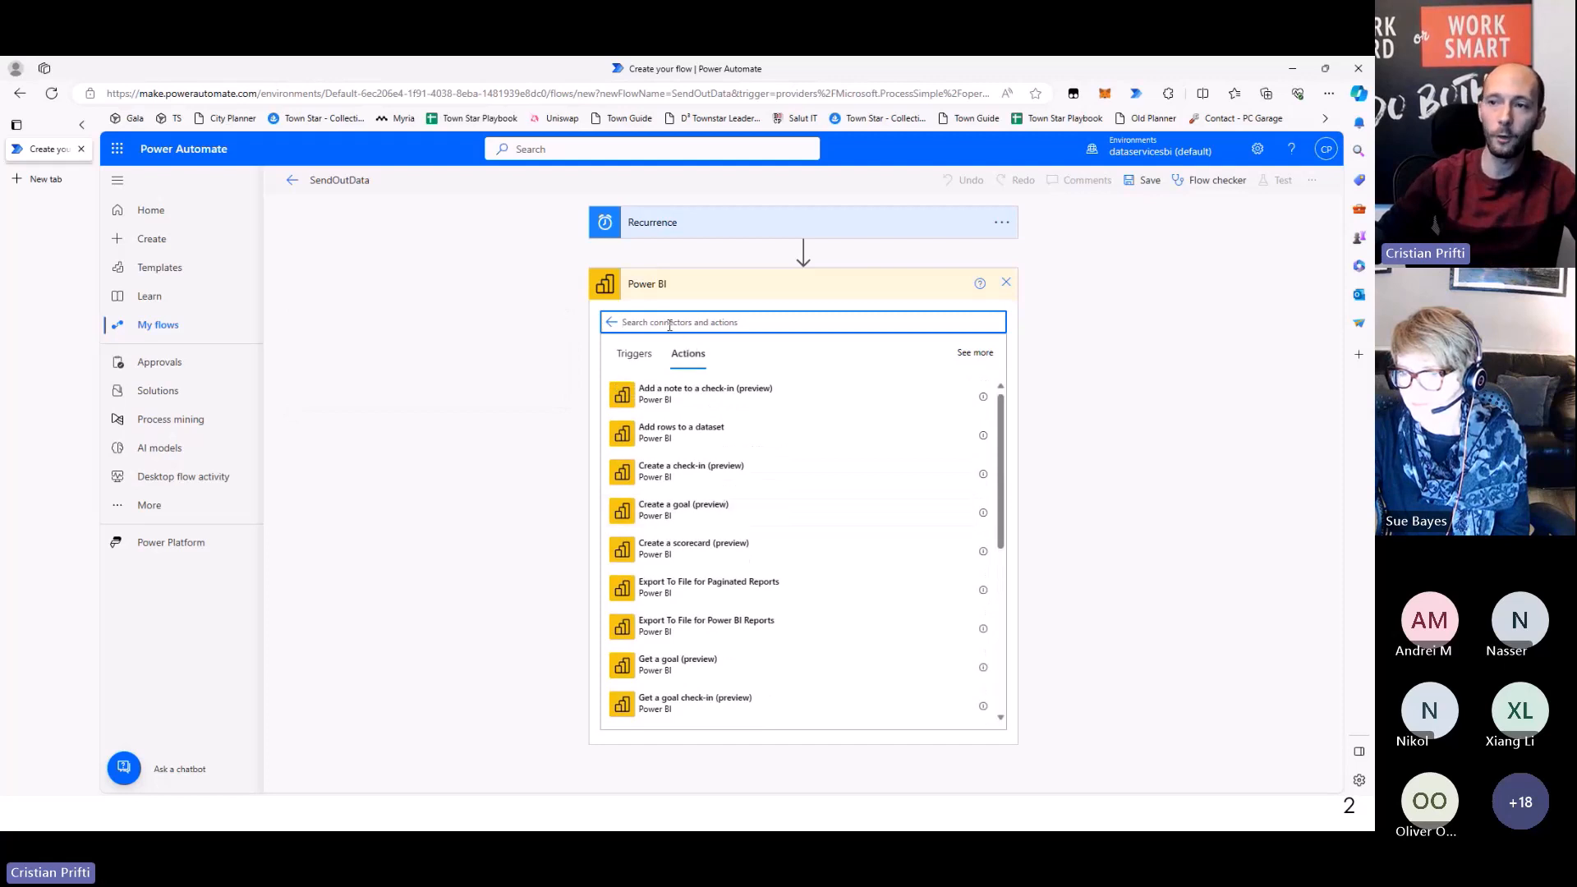
pyautogui.write('a')
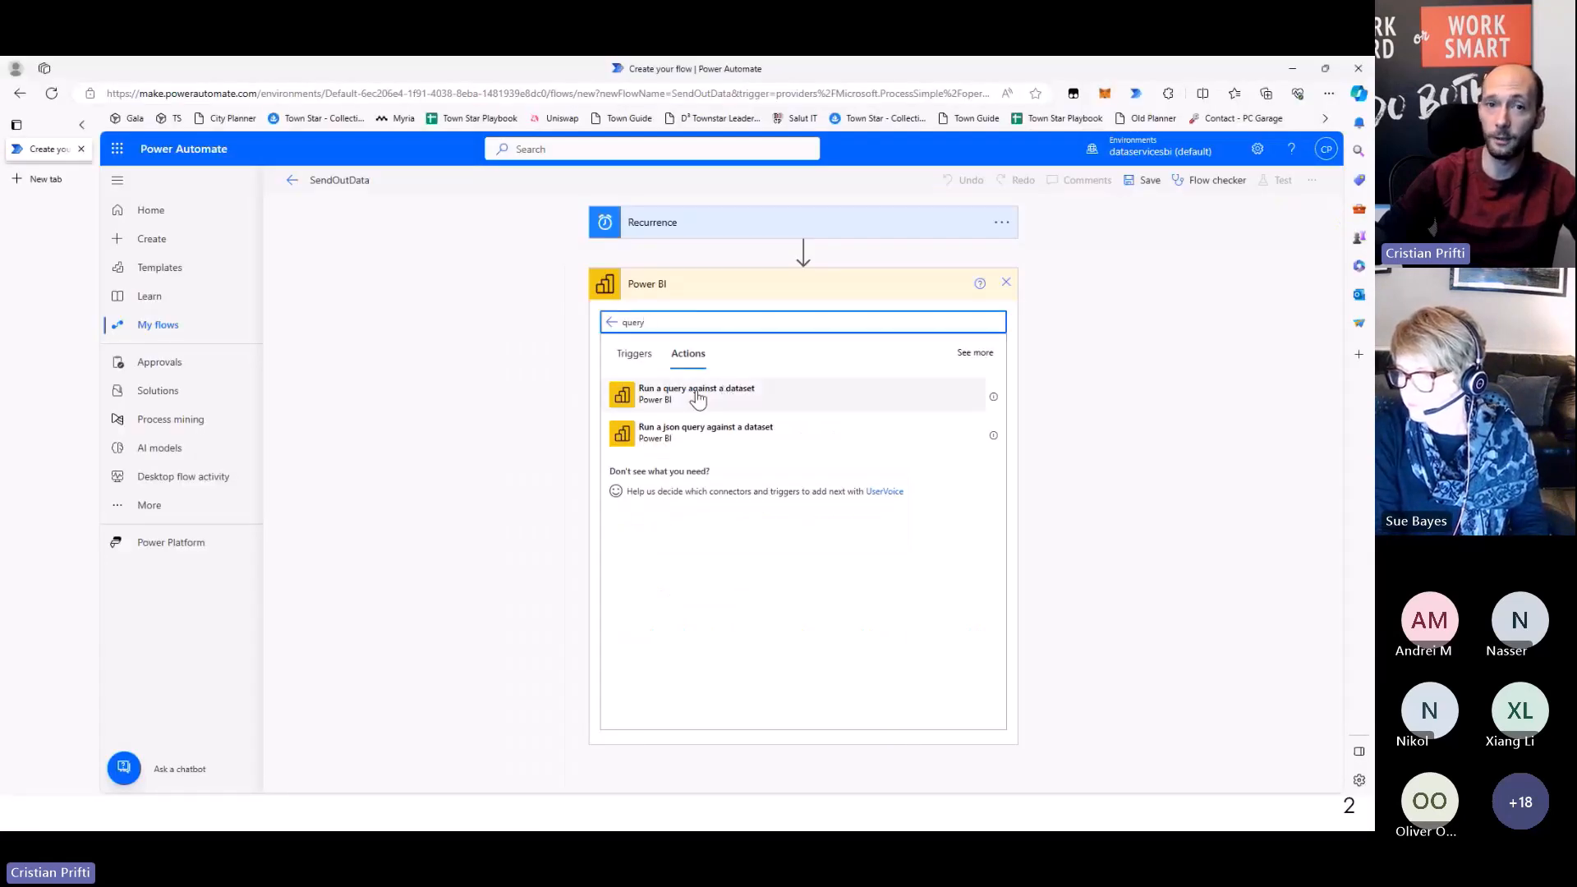
# Add a Run a query against a dataset step using workspace DemoAutomate and dataset BookingData
pyautogui.click(697, 396)
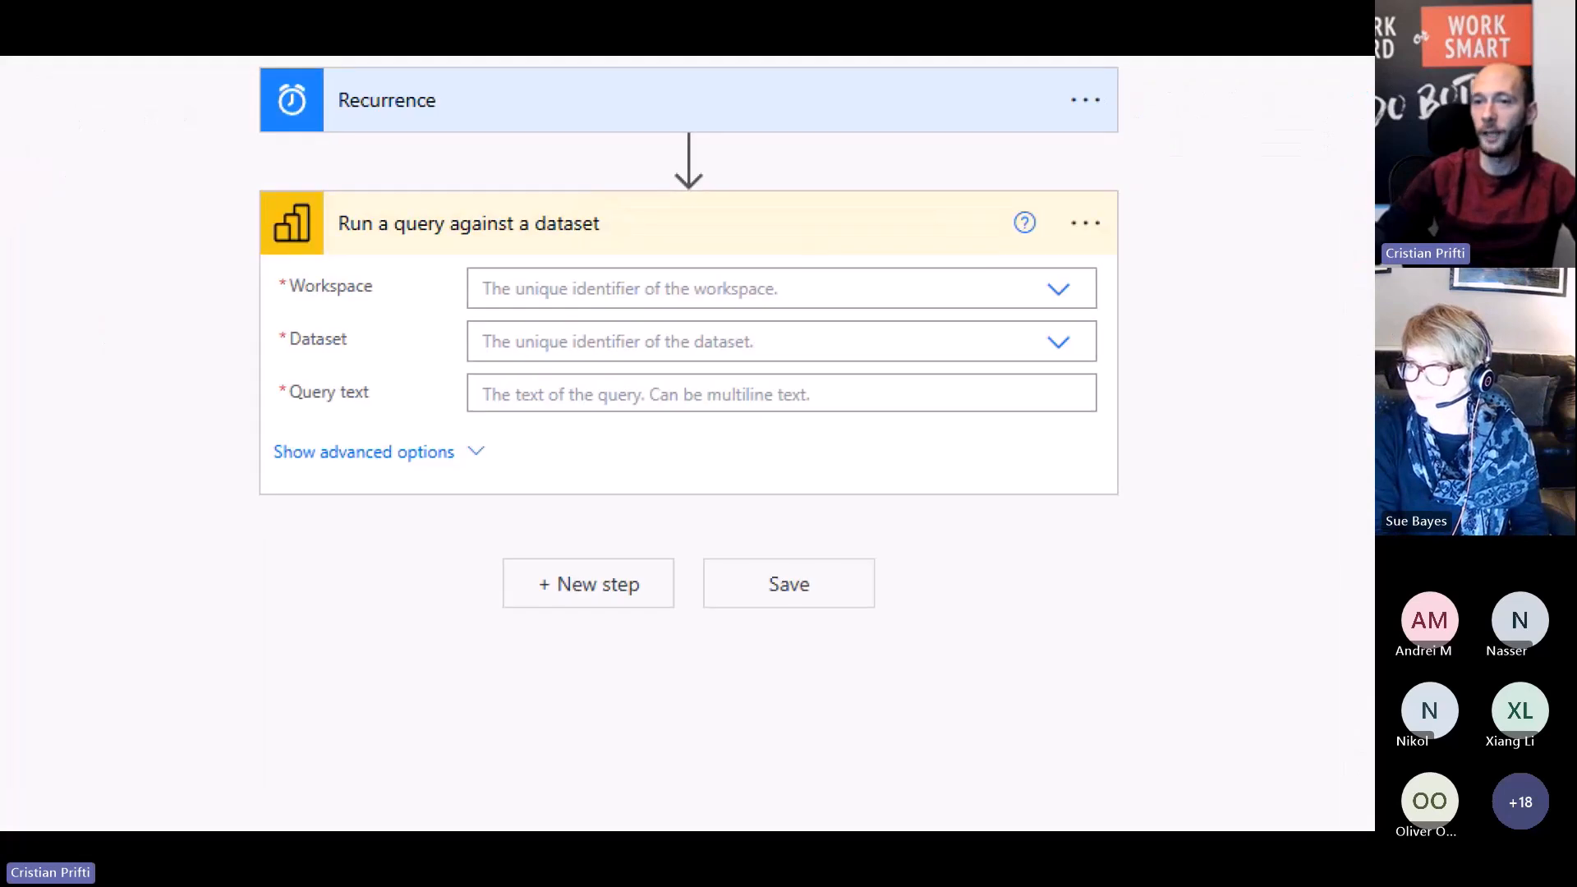
pyautogui.moveTo(268, 265); pyautogui.dragTo(299, 411)
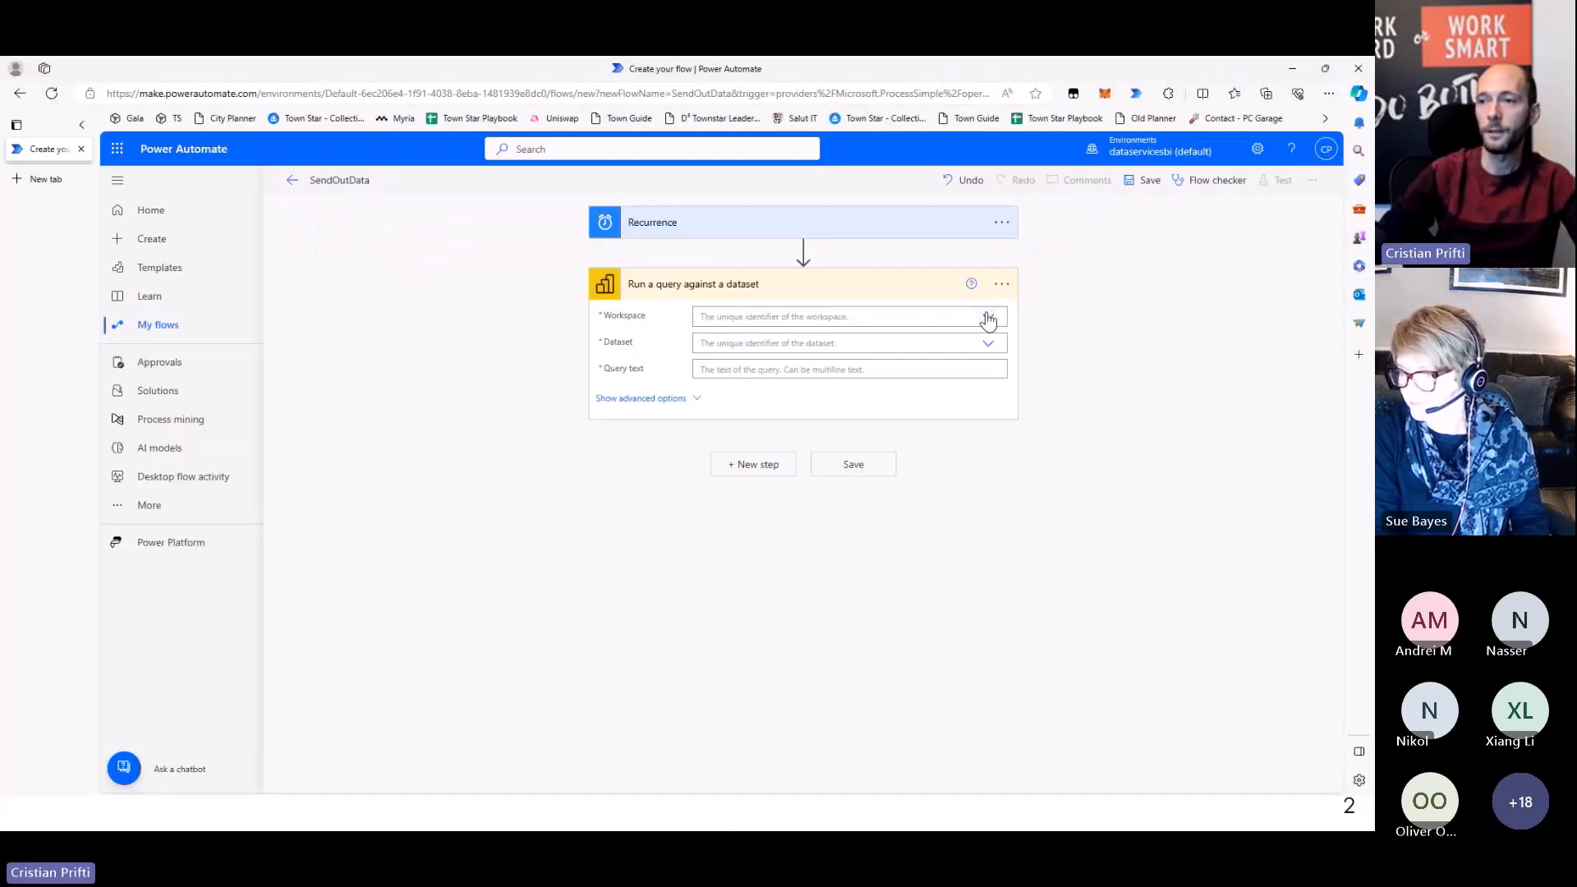
pyautogui.click(988, 318)
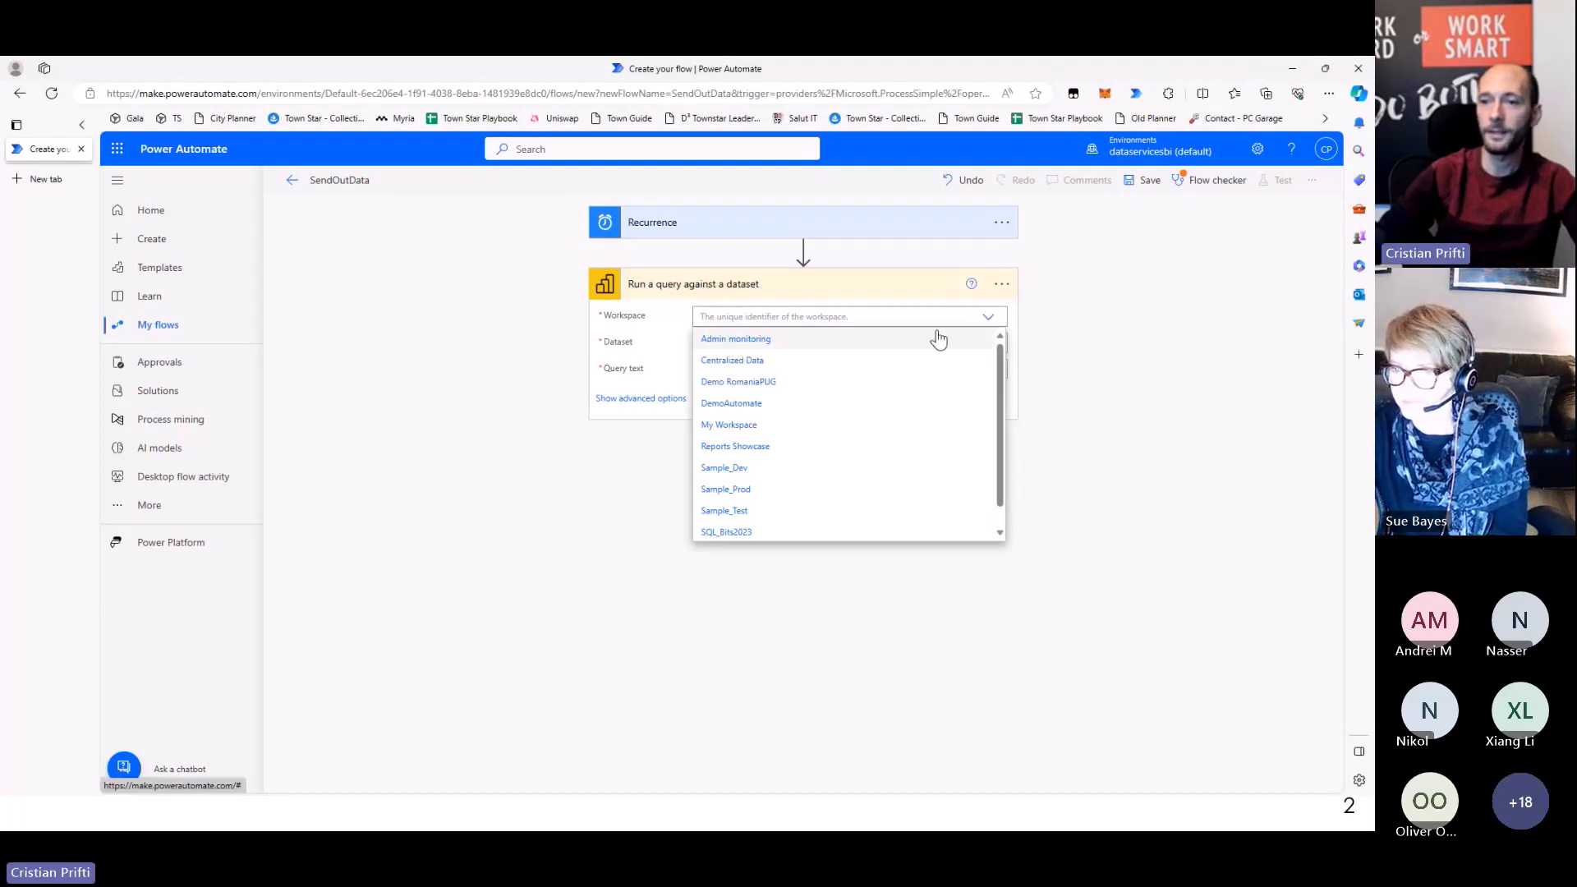
pyautogui.click(746, 405)
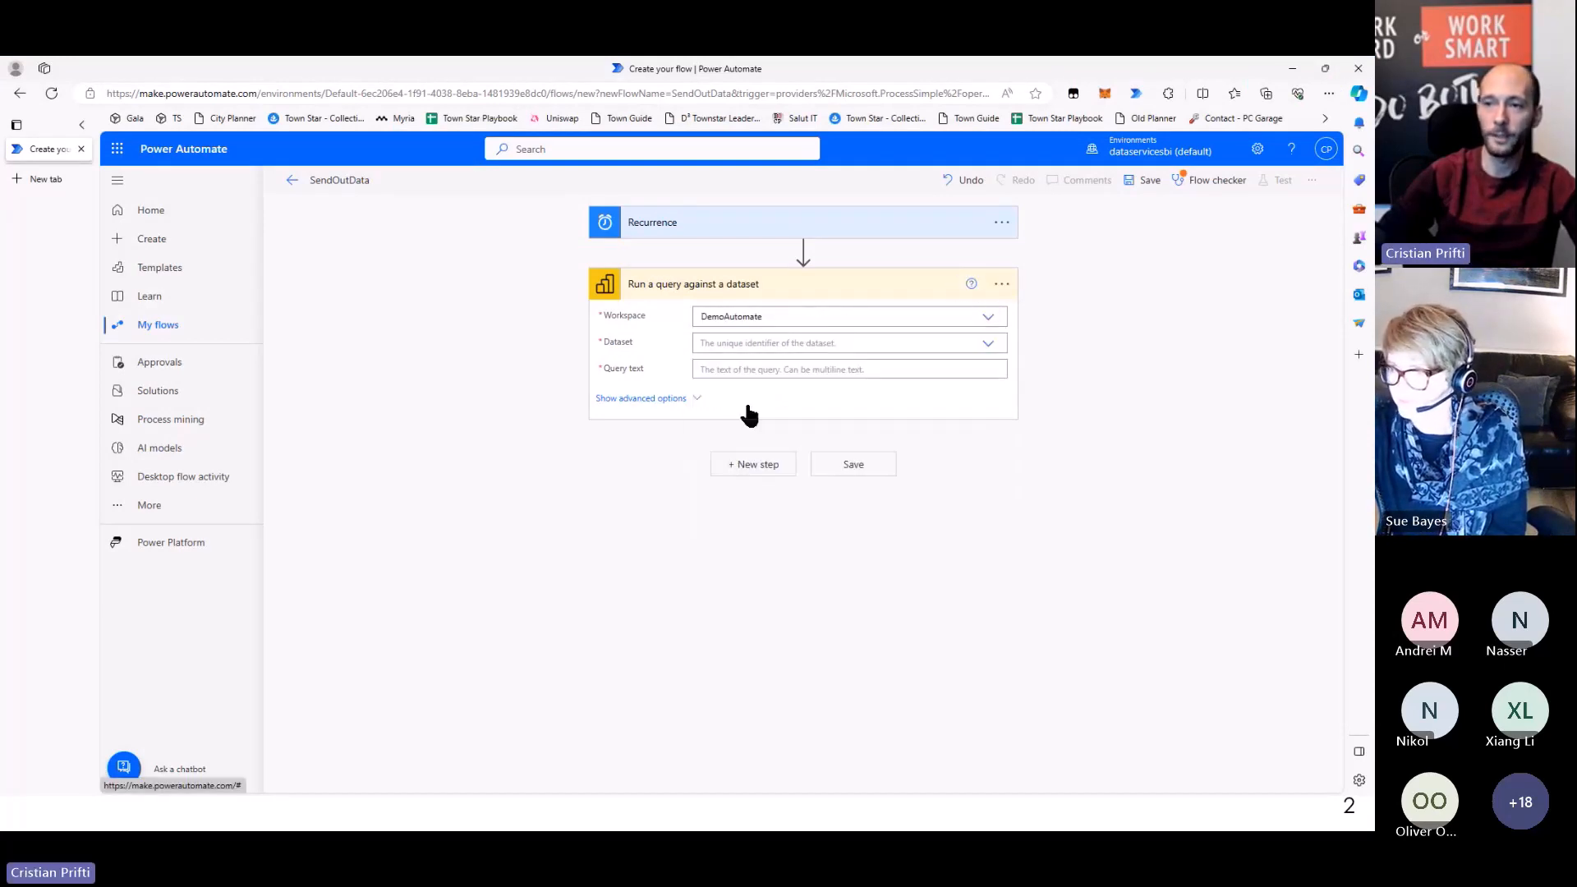
pyautogui.click(990, 345)
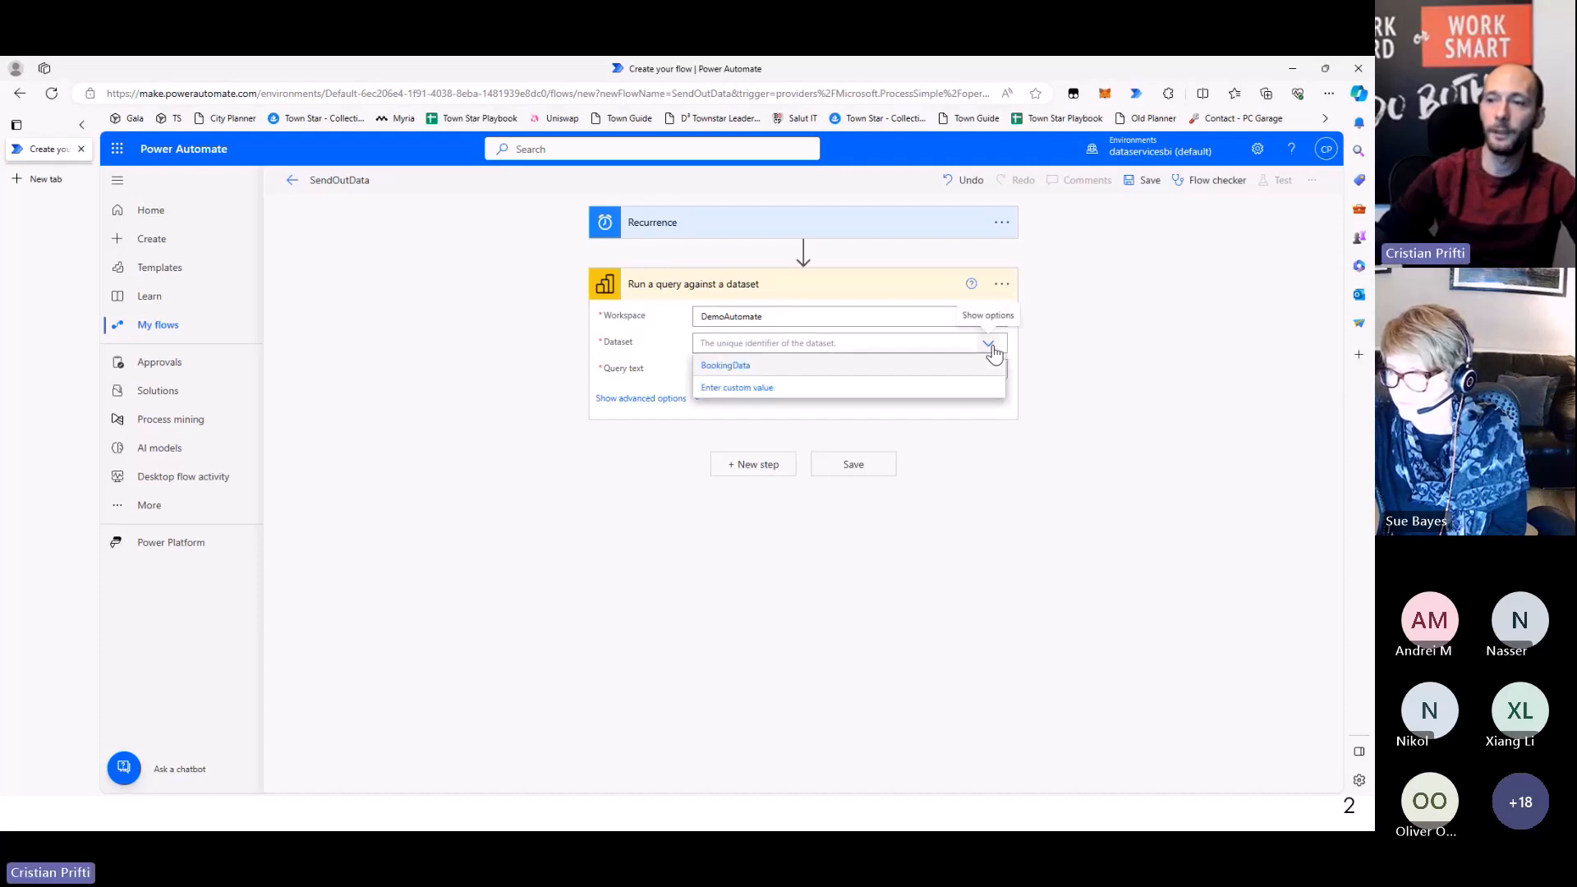
pyautogui.click(727, 370)
# Focus the Query text field and copy the whole DAX query from Notepad
pyautogui.click(704, 371)
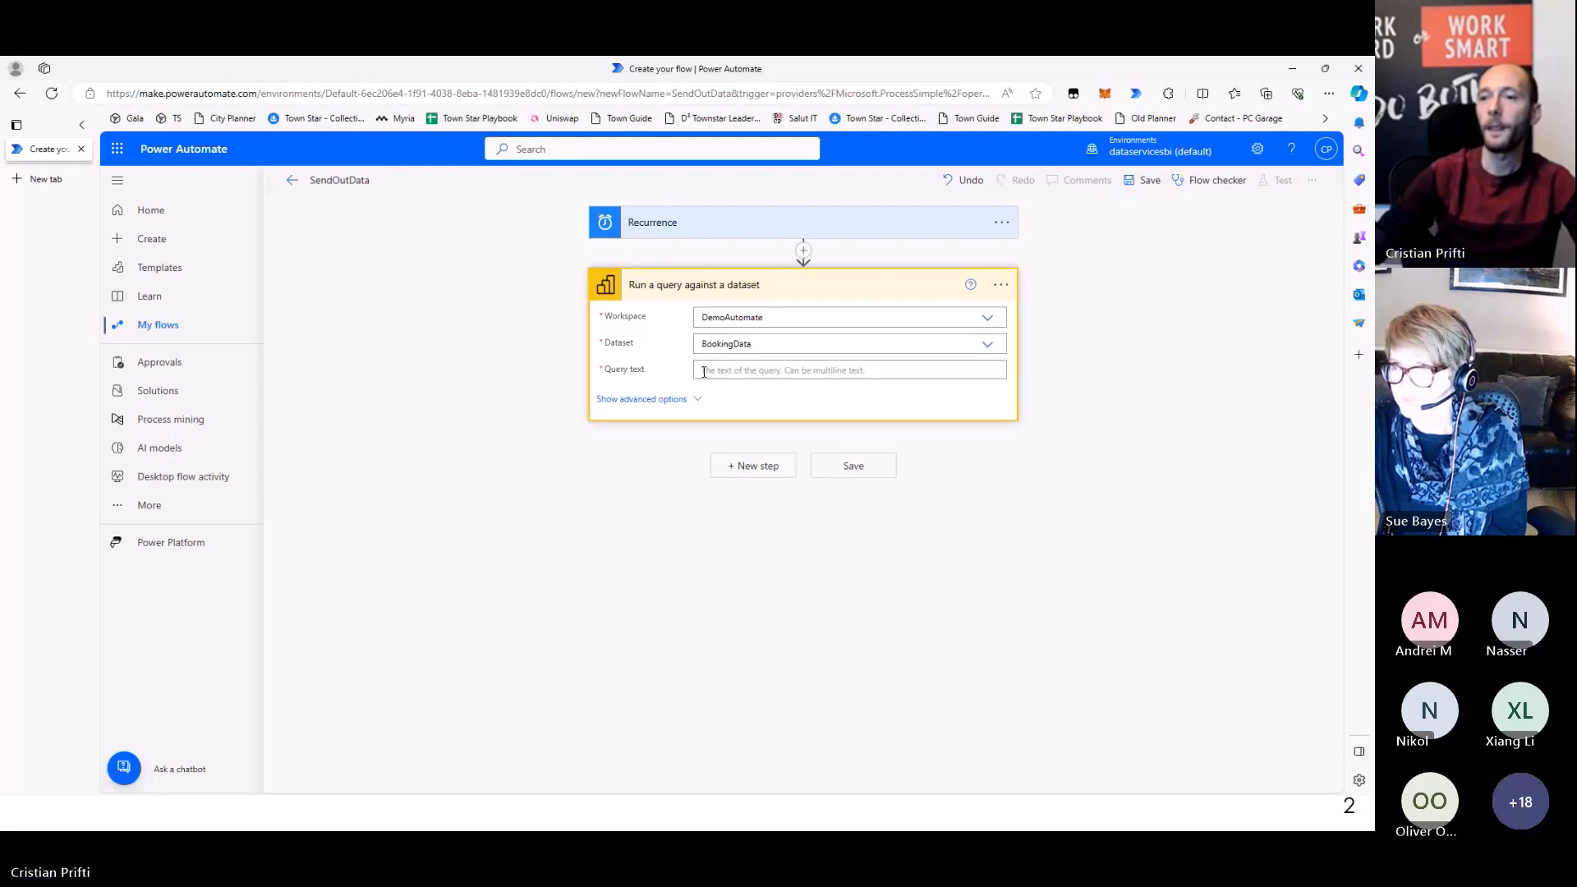
pyautogui.click(720, 370)
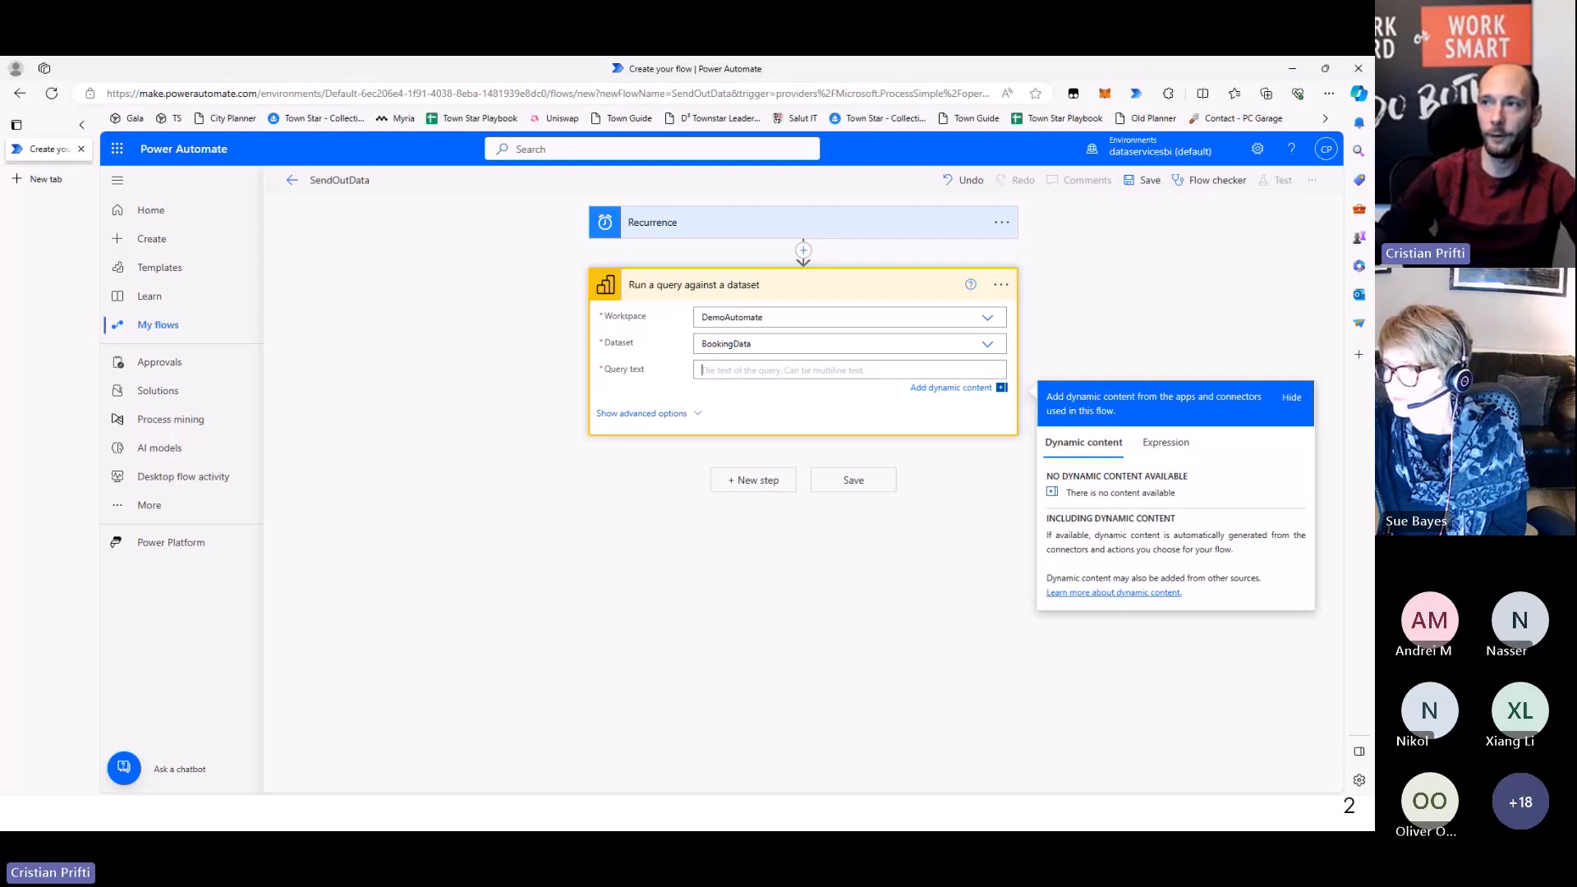
pyautogui.hotkey('alt', 'Tab')
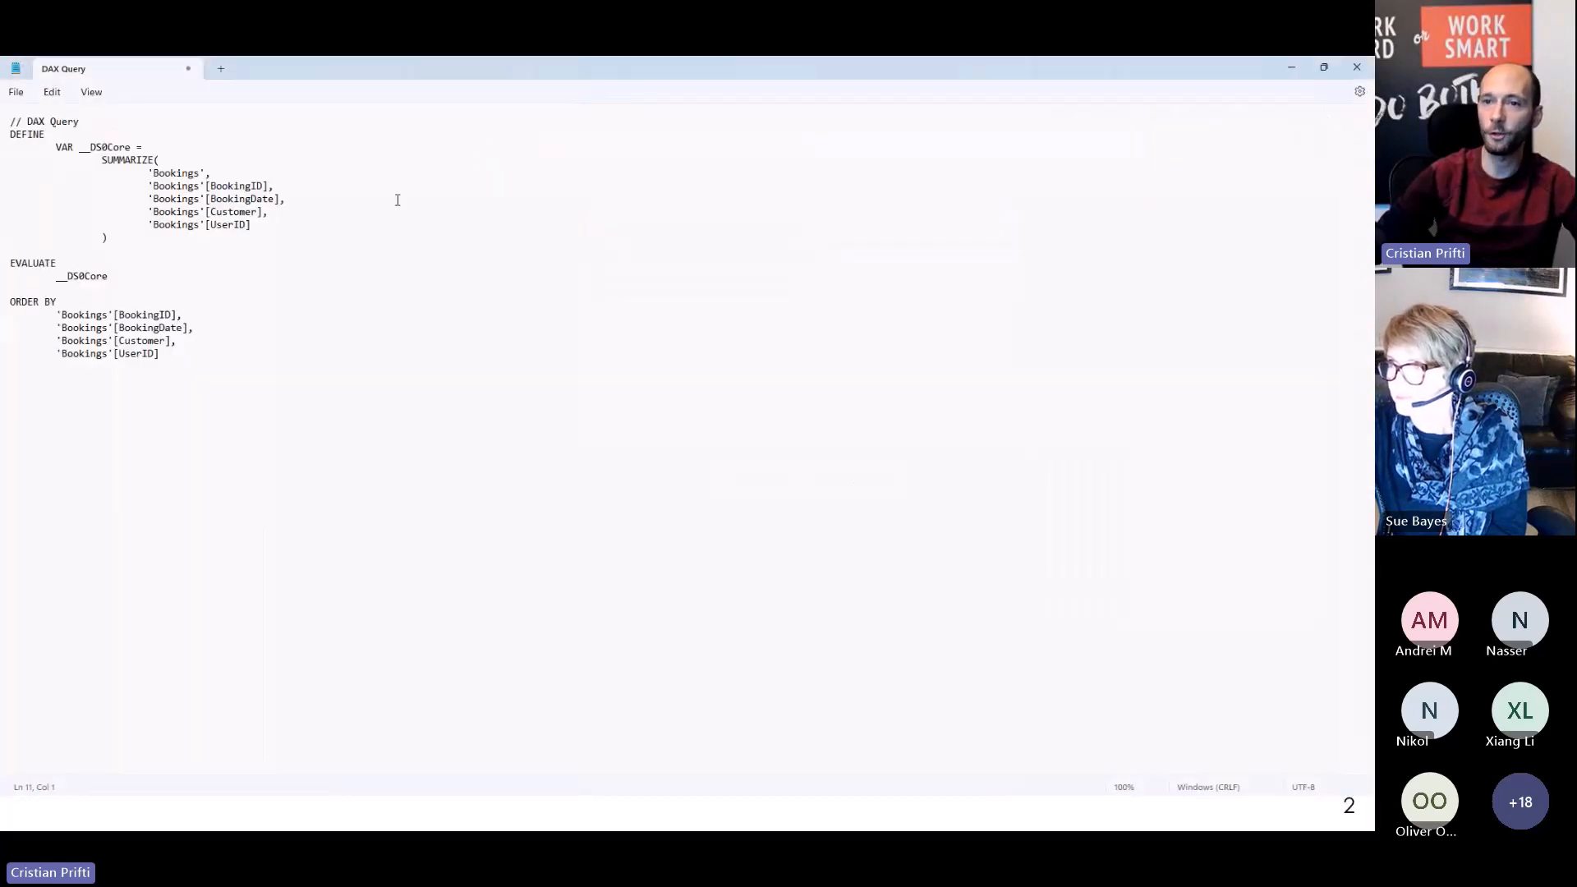
pyautogui.moveTo(349, 387); pyautogui.dragTo(3, 122)
pyautogui.hotkey('ctrl', 'c')
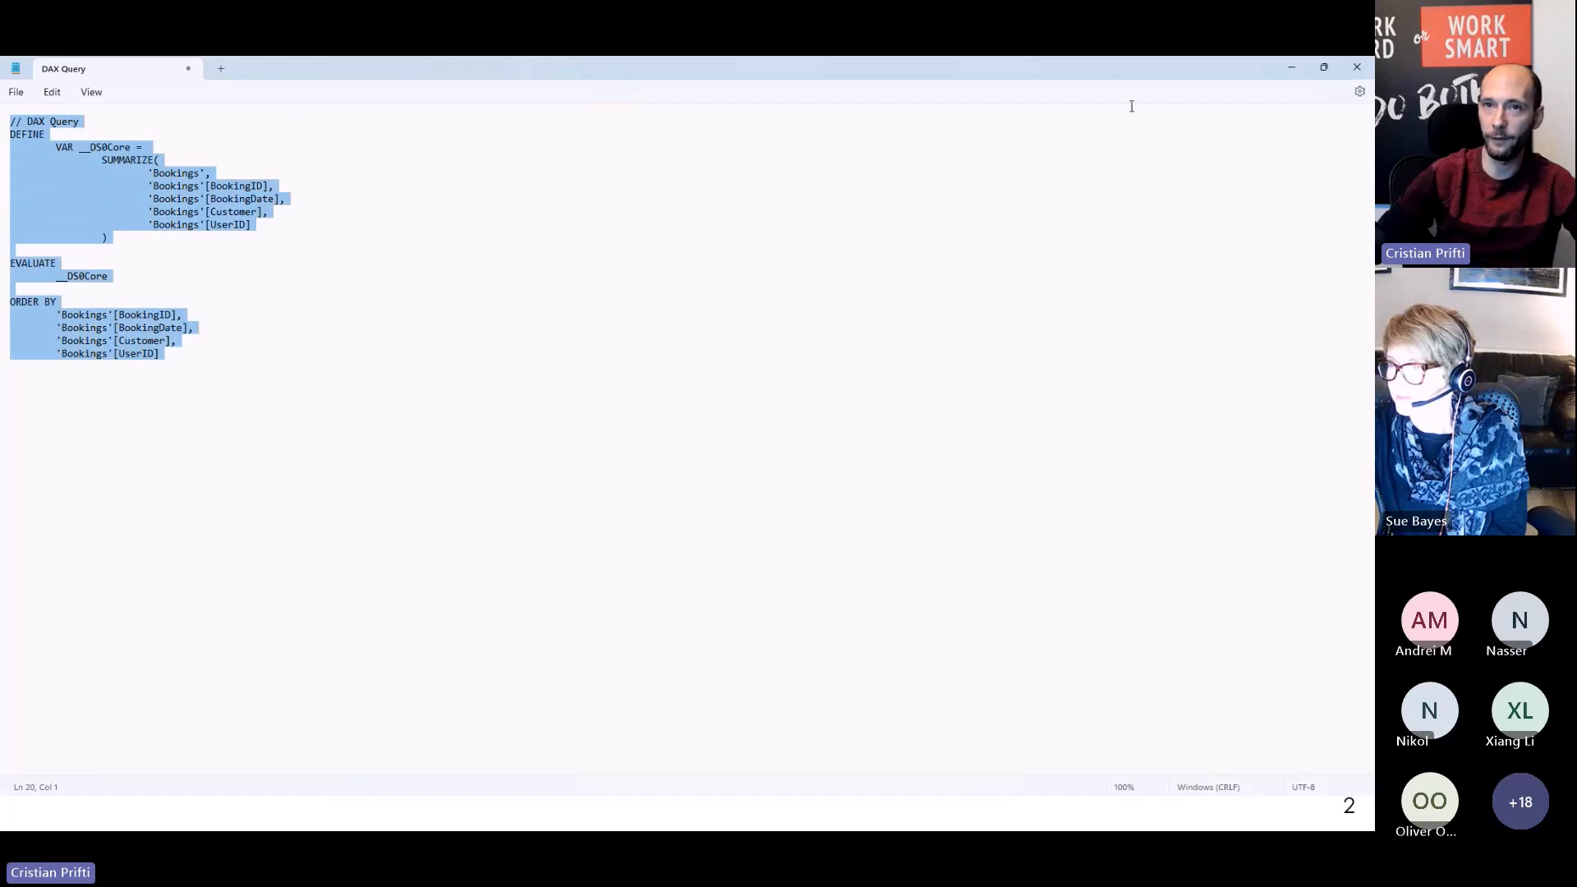
pyautogui.click(1287, 70)
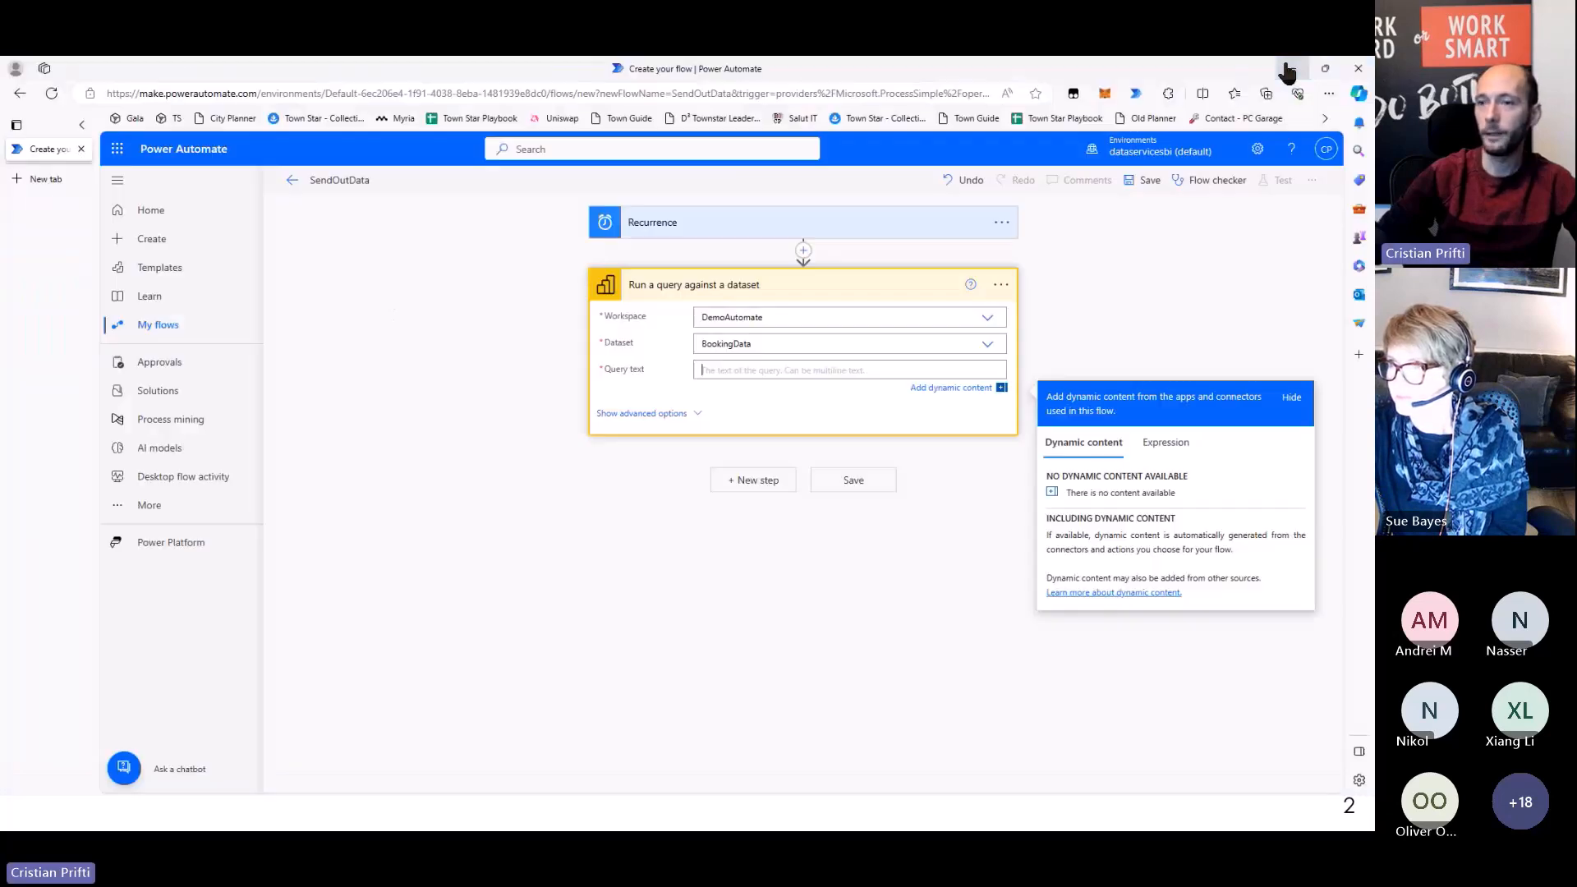
# Paste the DAX query into Query text, save SendOutData, and bring up the Test Flow panel
pyautogui.hotkey('ctrl', 'v')
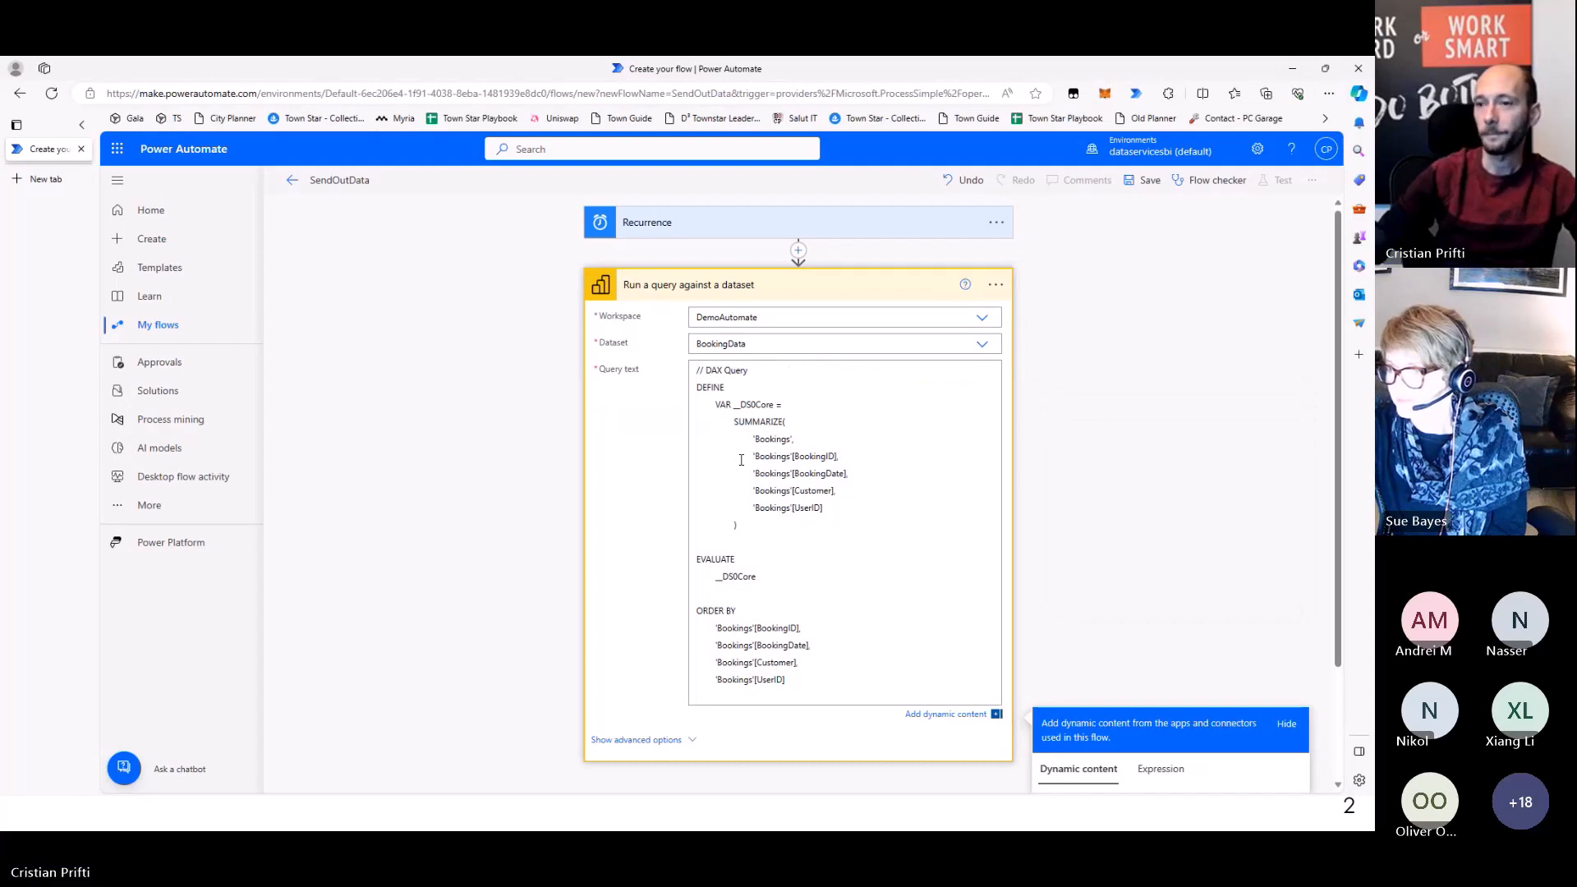
pyautogui.click(1147, 188)
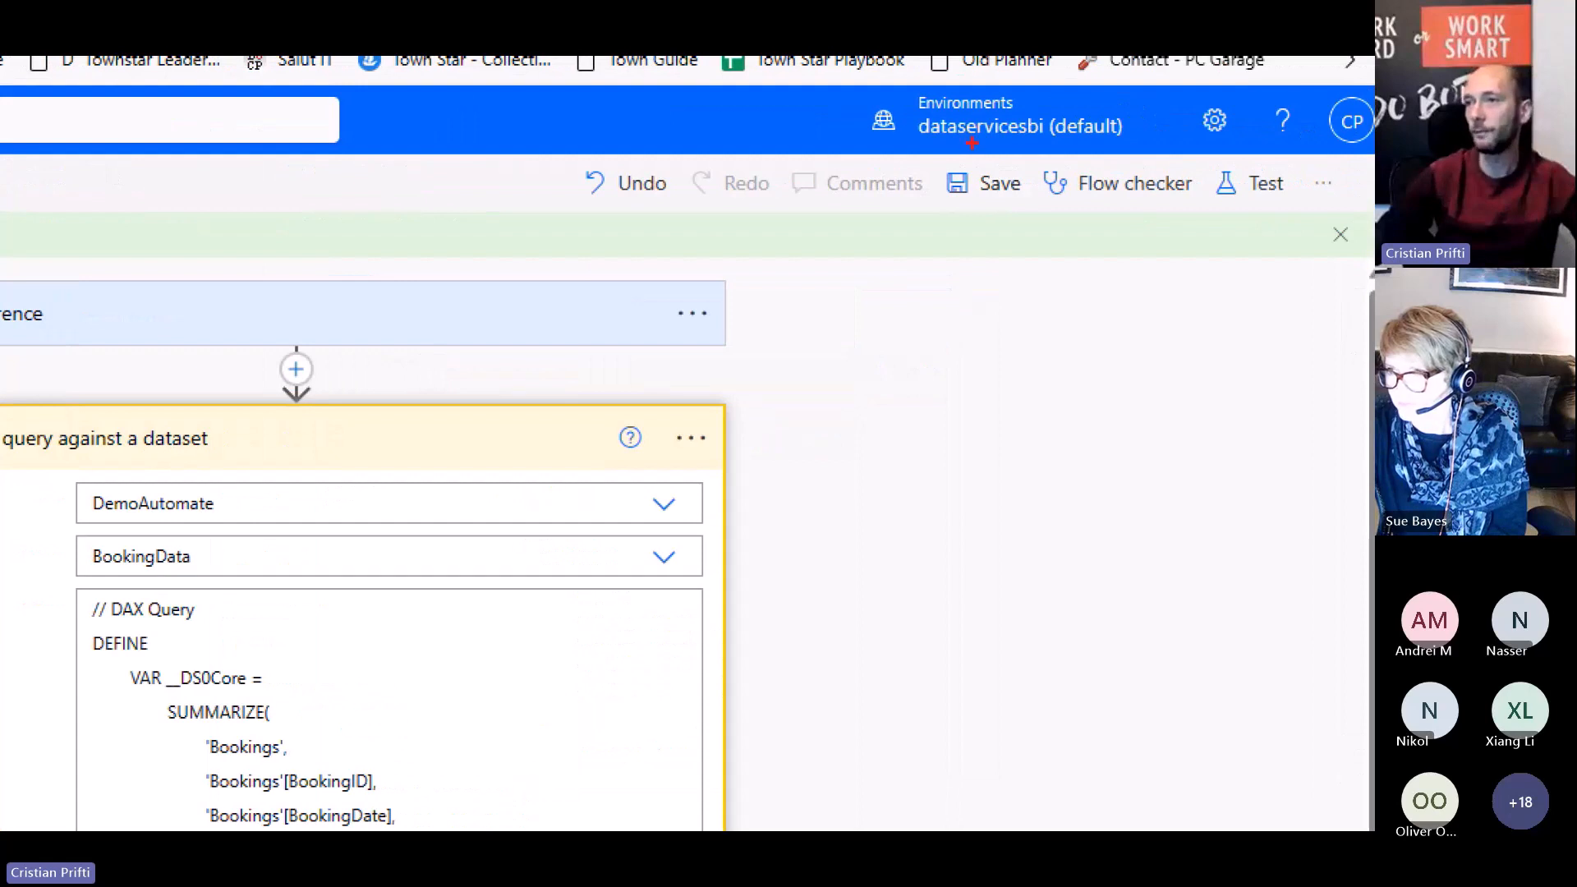
pyautogui.moveTo(927, 154); pyautogui.dragTo(1028, 209)
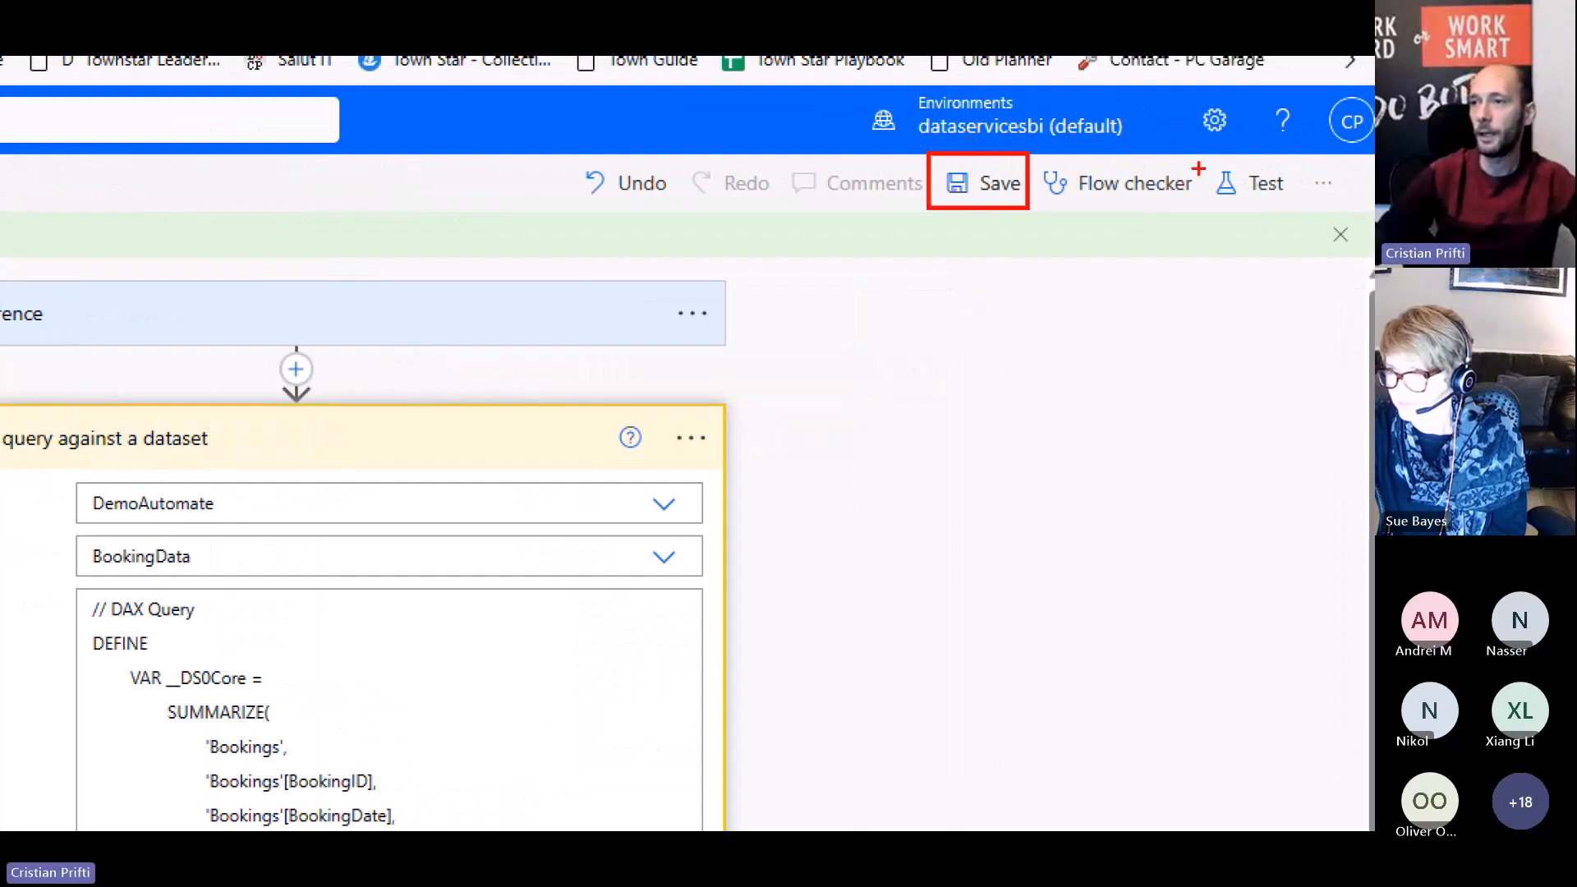
pyautogui.moveTo(1205, 154); pyautogui.dragTo(1290, 208)
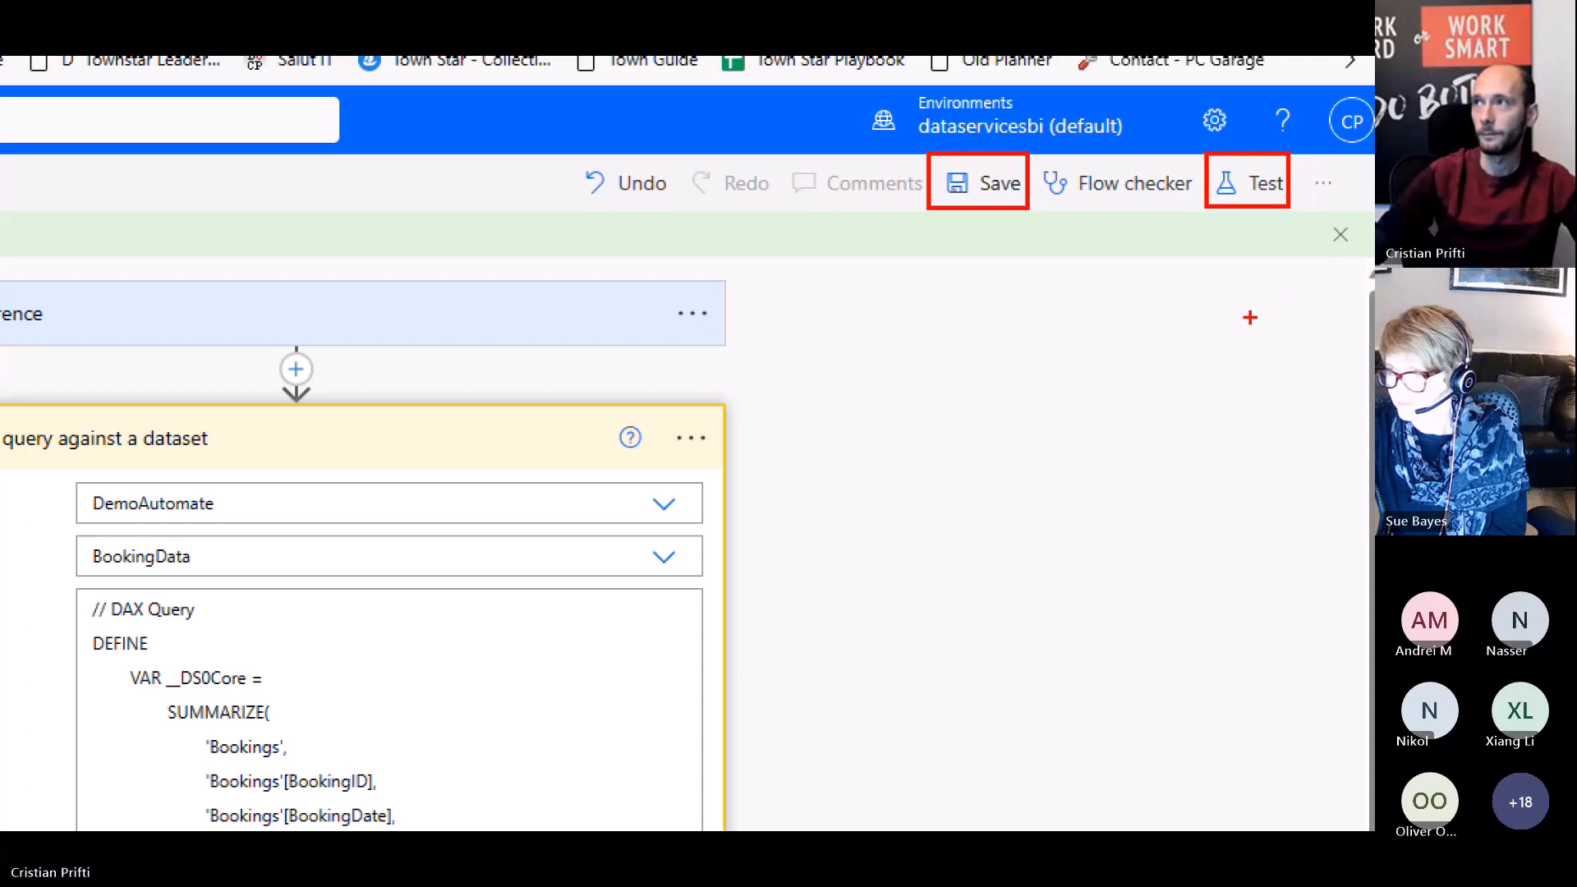
pyautogui.press('Escape')
pyautogui.click(1271, 180)
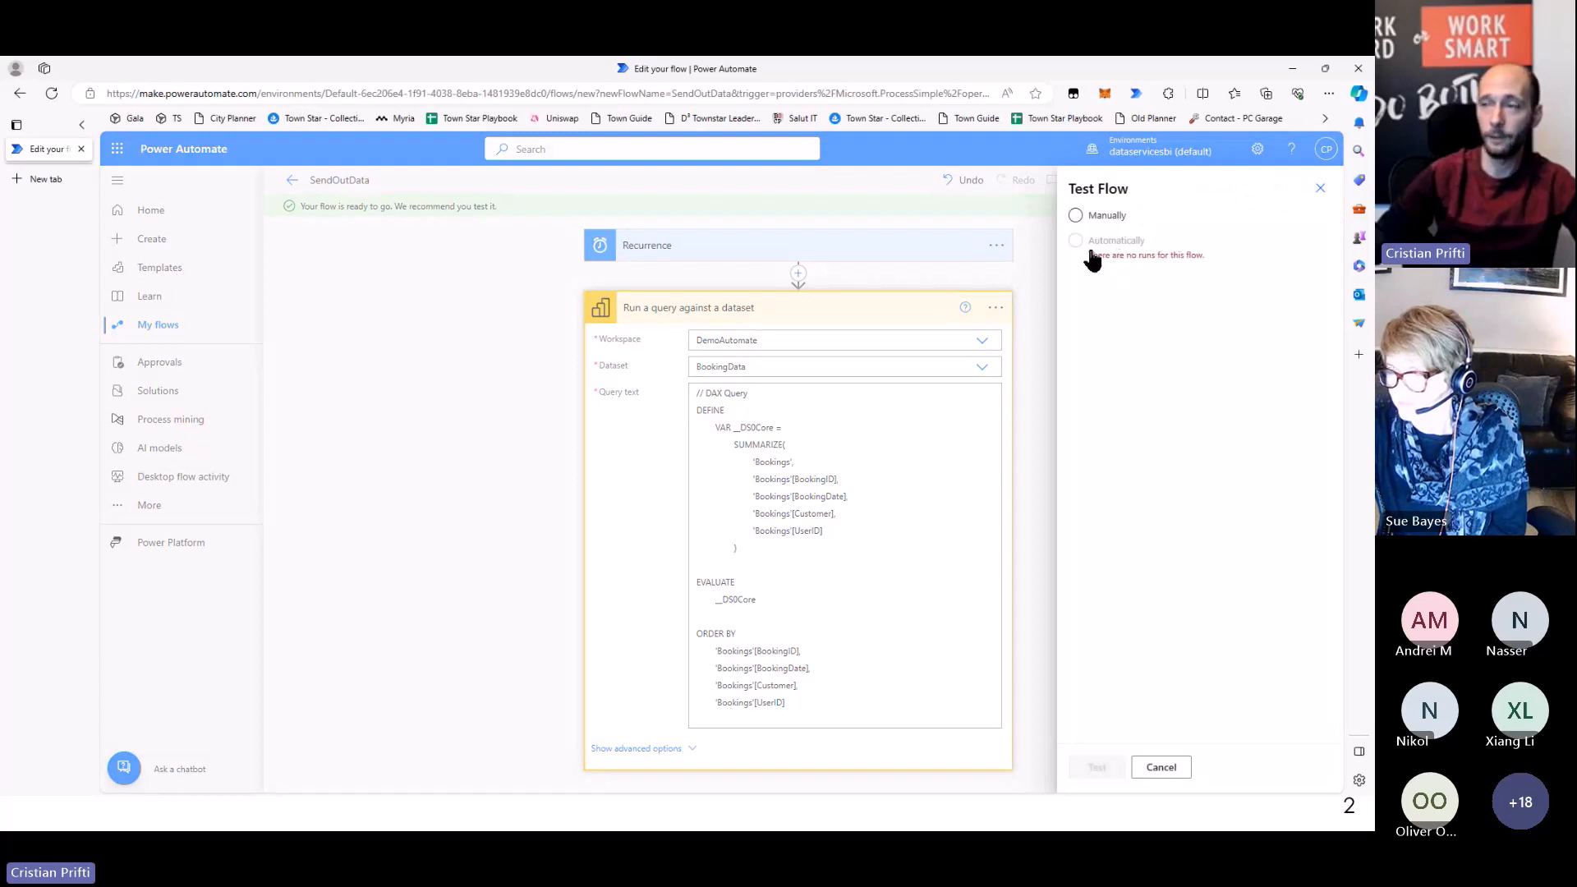
# Test SendOutData with the Manually option, run the flow, and go to the run view
pyautogui.click(1076, 216)
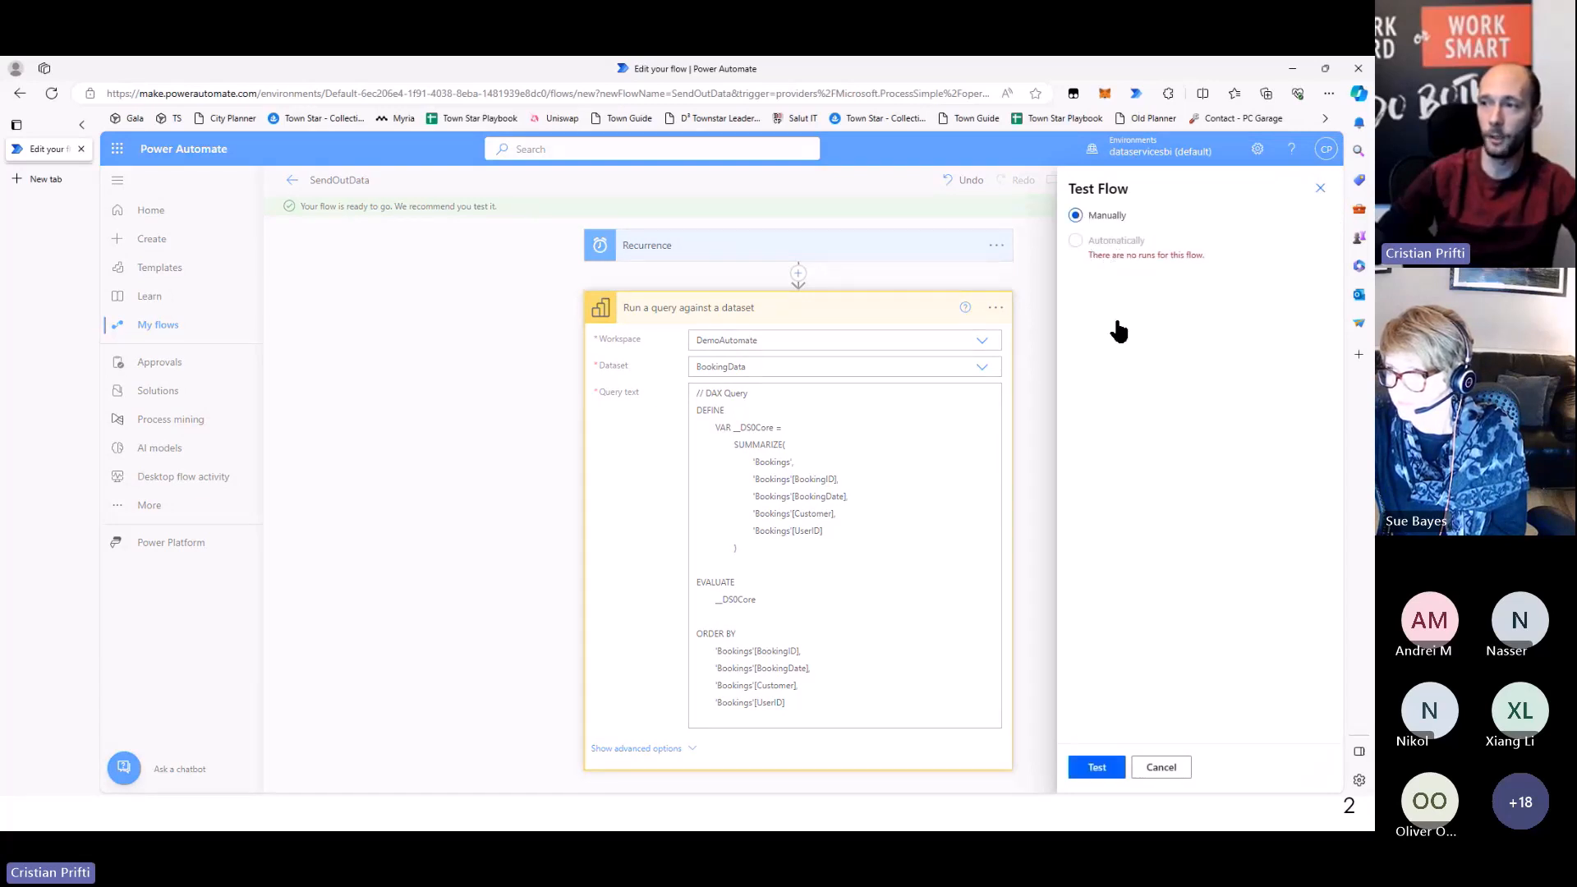
pyautogui.click(1096, 776)
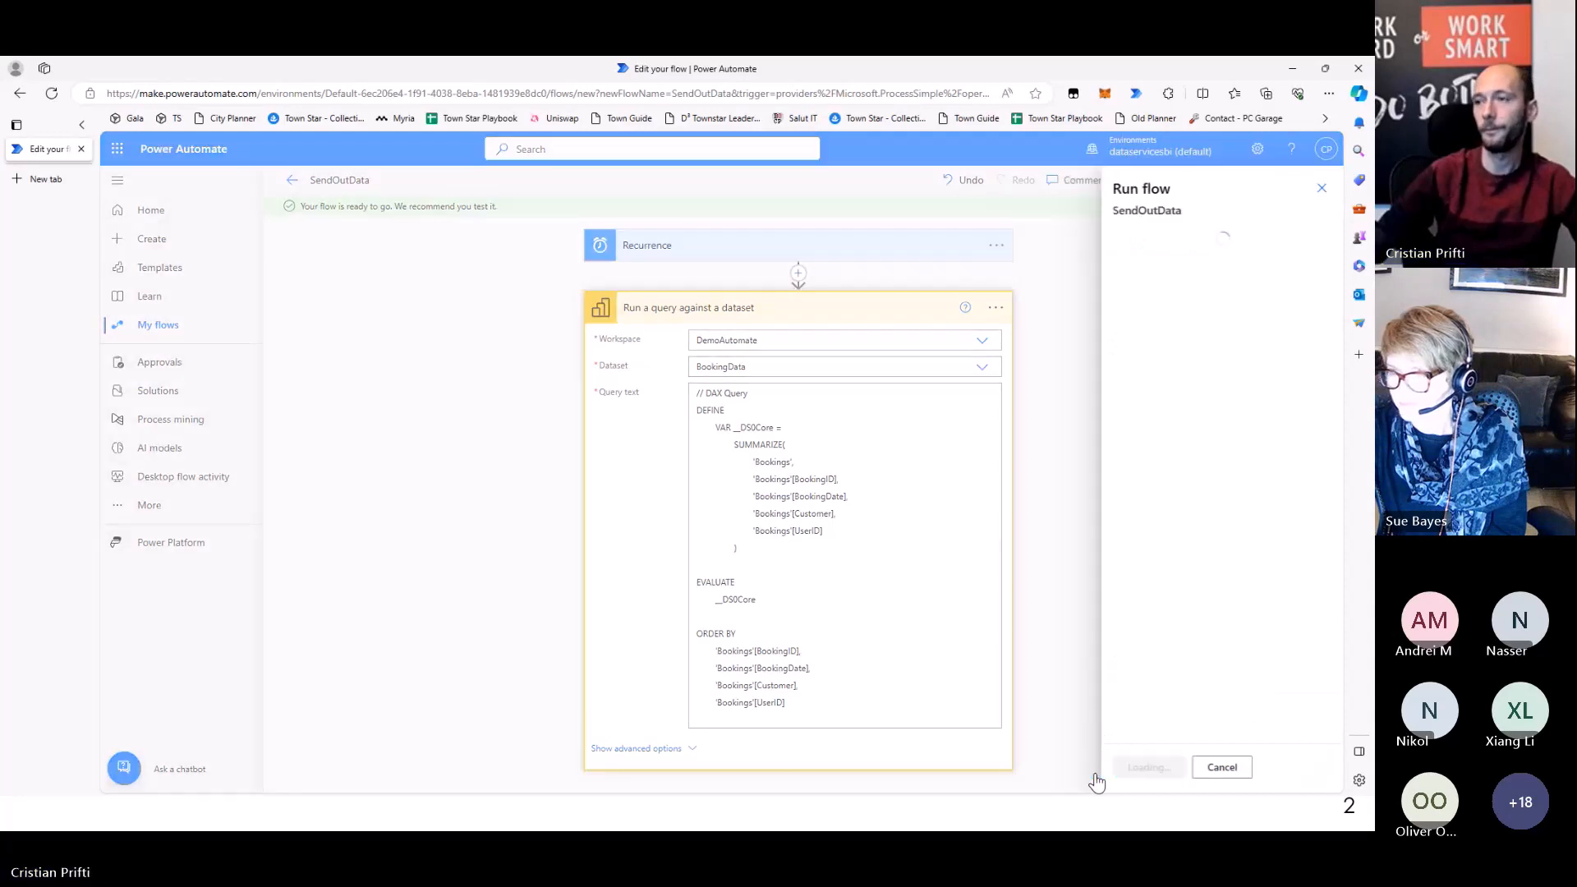
pyautogui.click(1153, 769)
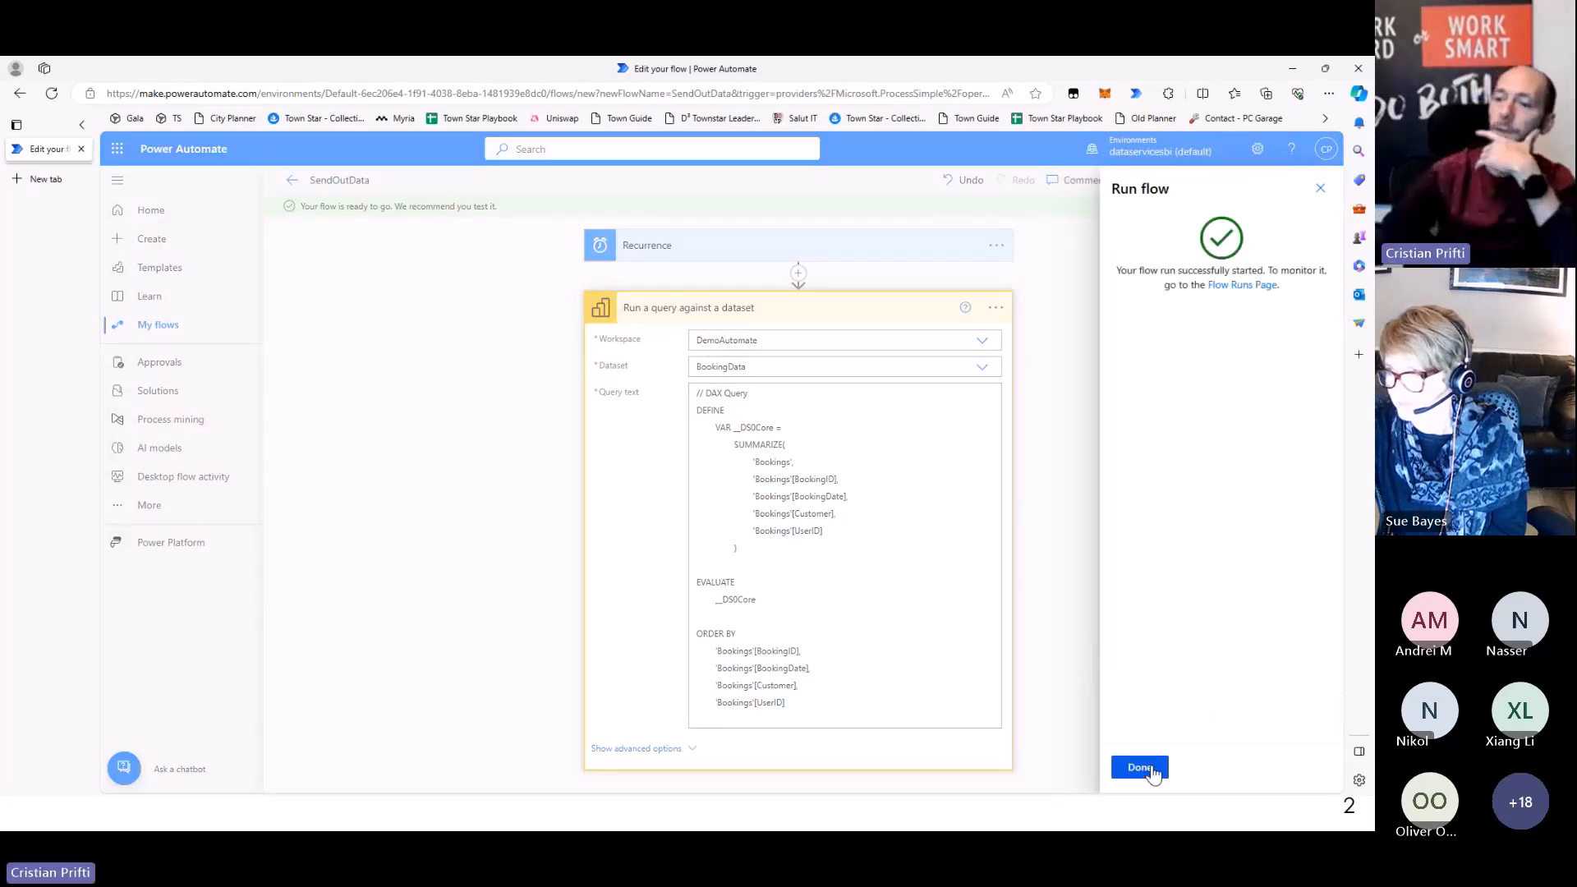
pyautogui.click(1148, 768)
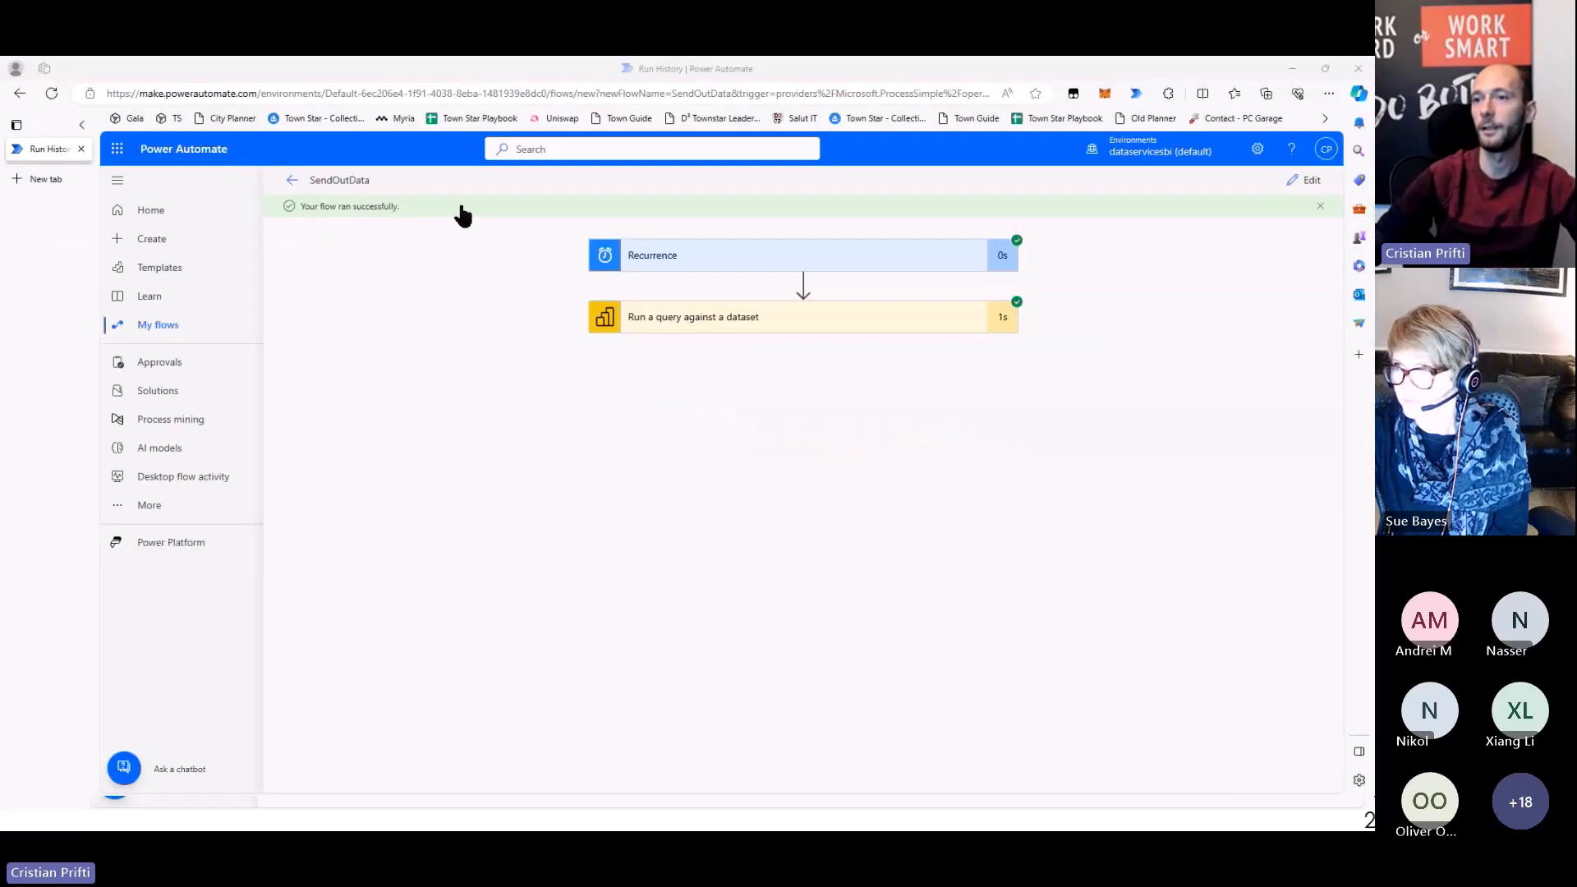
# Expand the query step's run details to review its Workspace, Dataset and Query text inputs
pyautogui.click(700, 318)
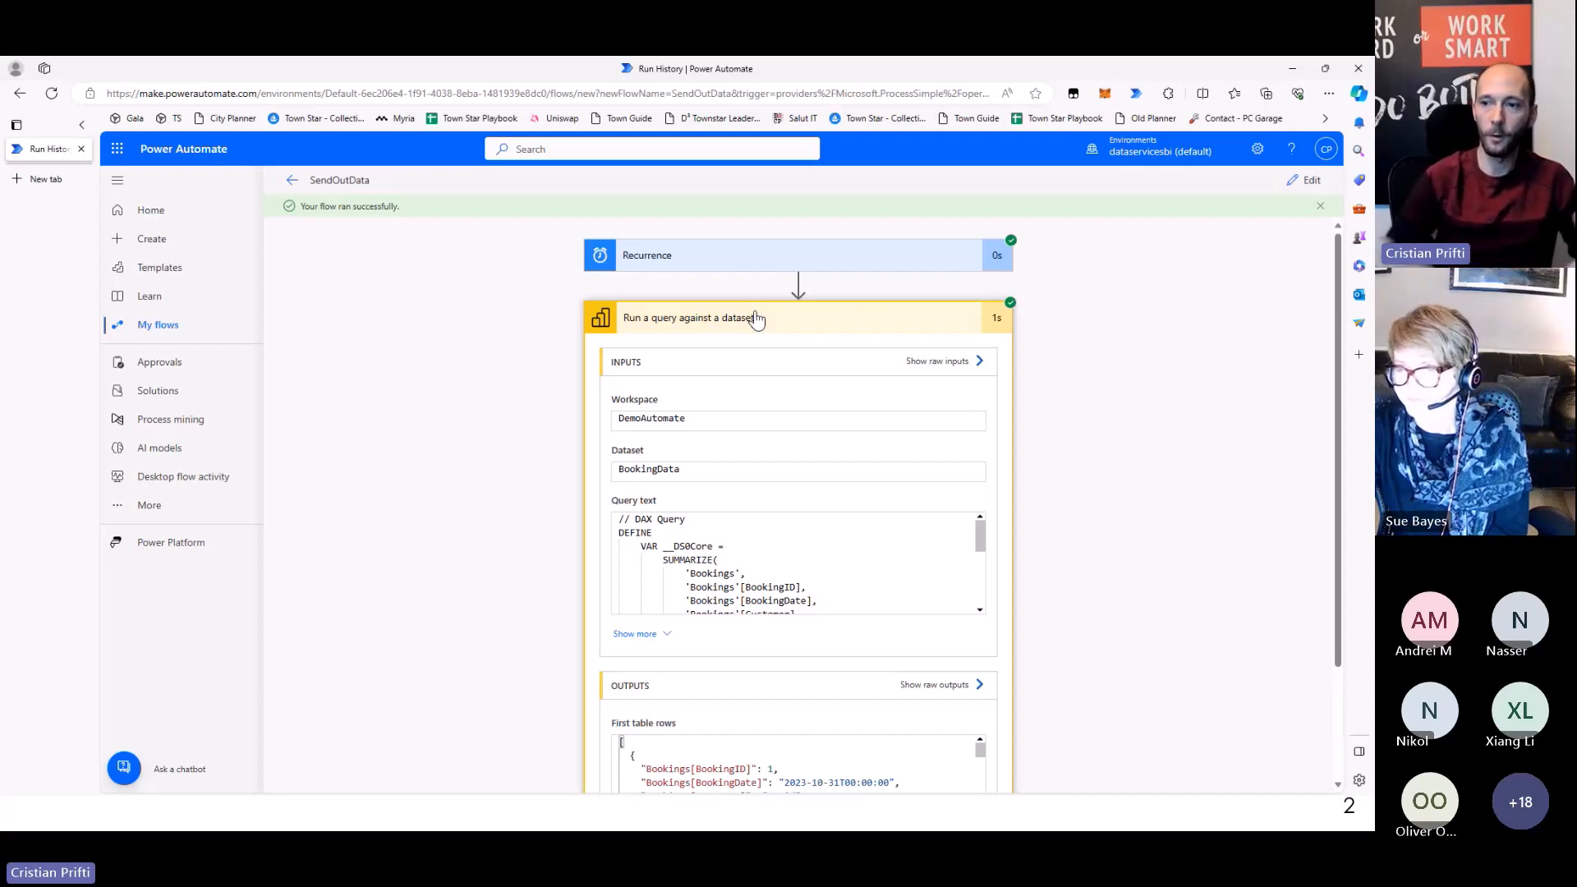
pyautogui.scroll(-2, 731, 552)
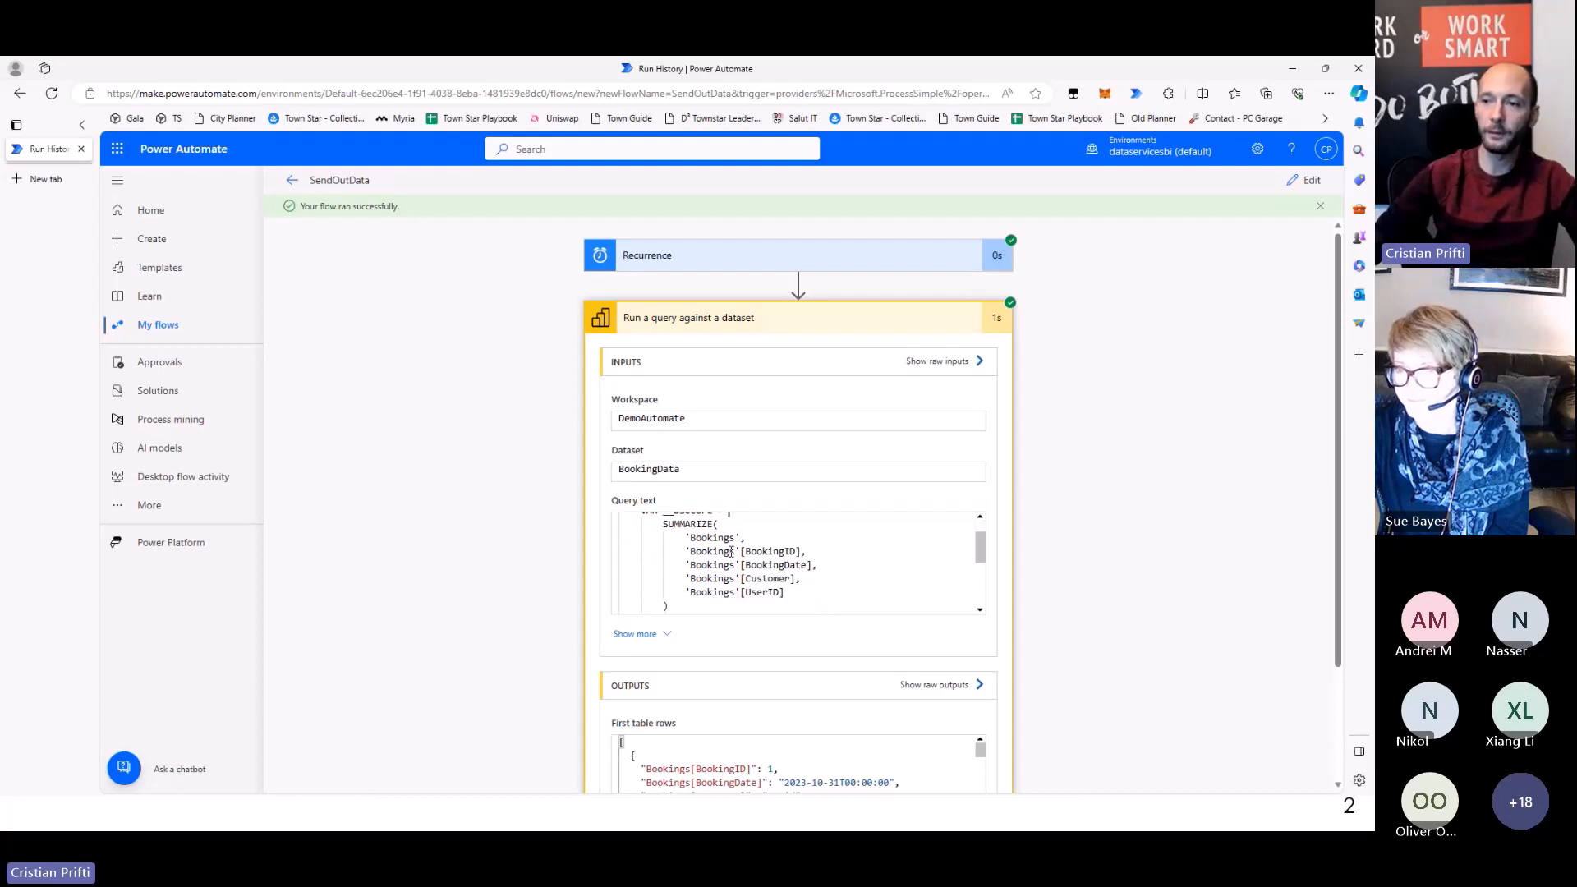
pyautogui.scroll(-1, 731, 551)
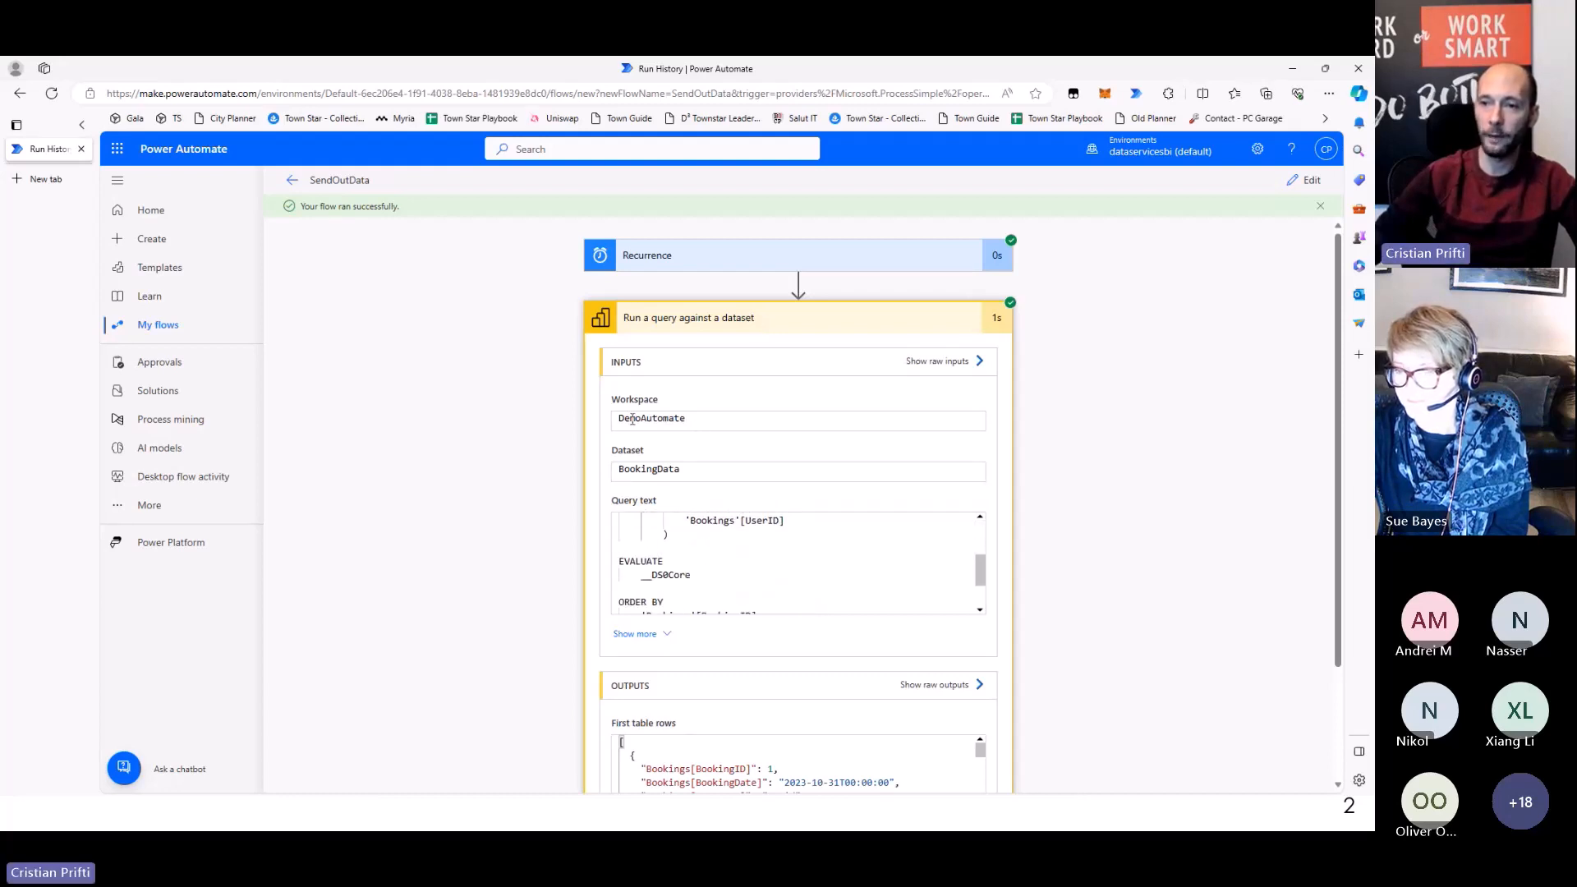
pyautogui.moveTo(603, 388); pyautogui.dragTo(724, 436)
pyautogui.moveTo(536, 474); pyautogui.dragTo(783, 546)
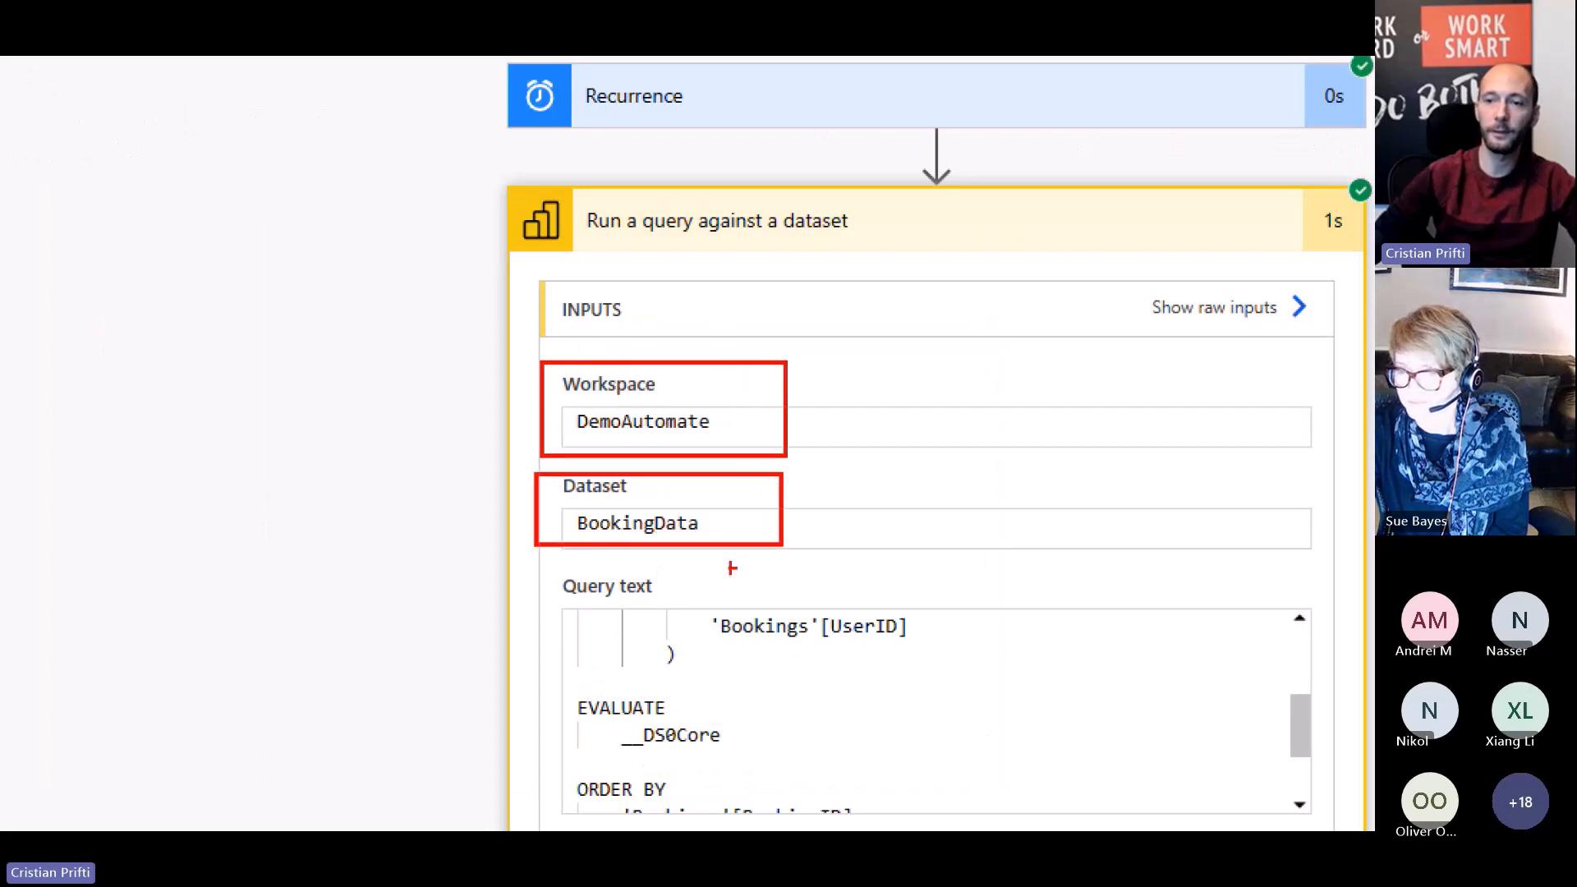
pyautogui.moveTo(544, 558); pyautogui.dragTo(767, 609)
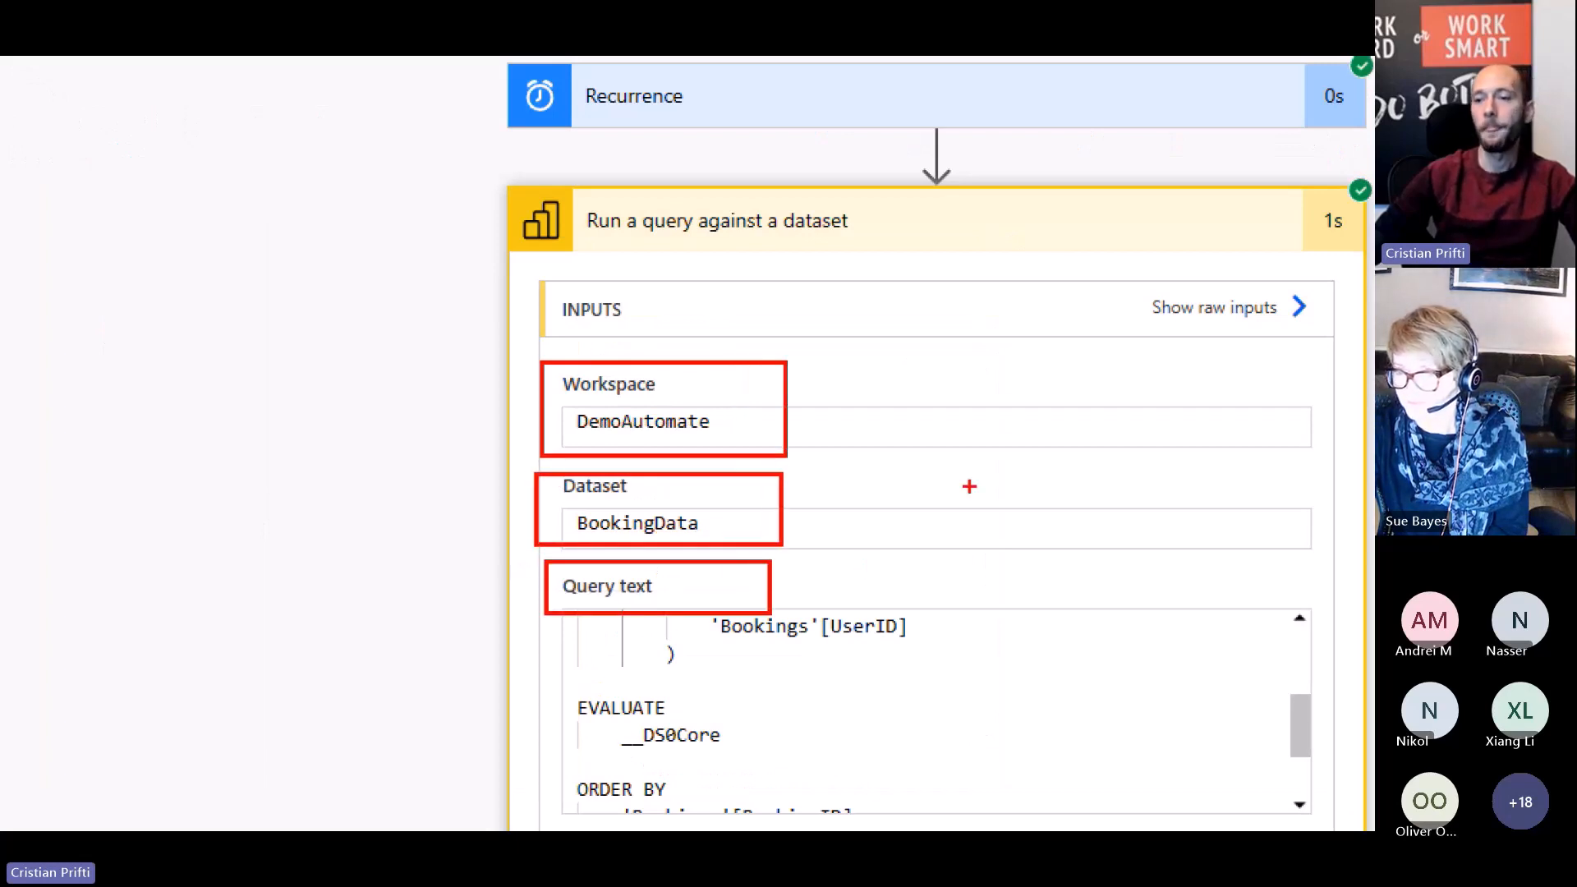
pyautogui.press('Escape')
# View the query step's raw JSON output, close it, and return to editing the flow
pyautogui.scroll(-1, 1051, 497)
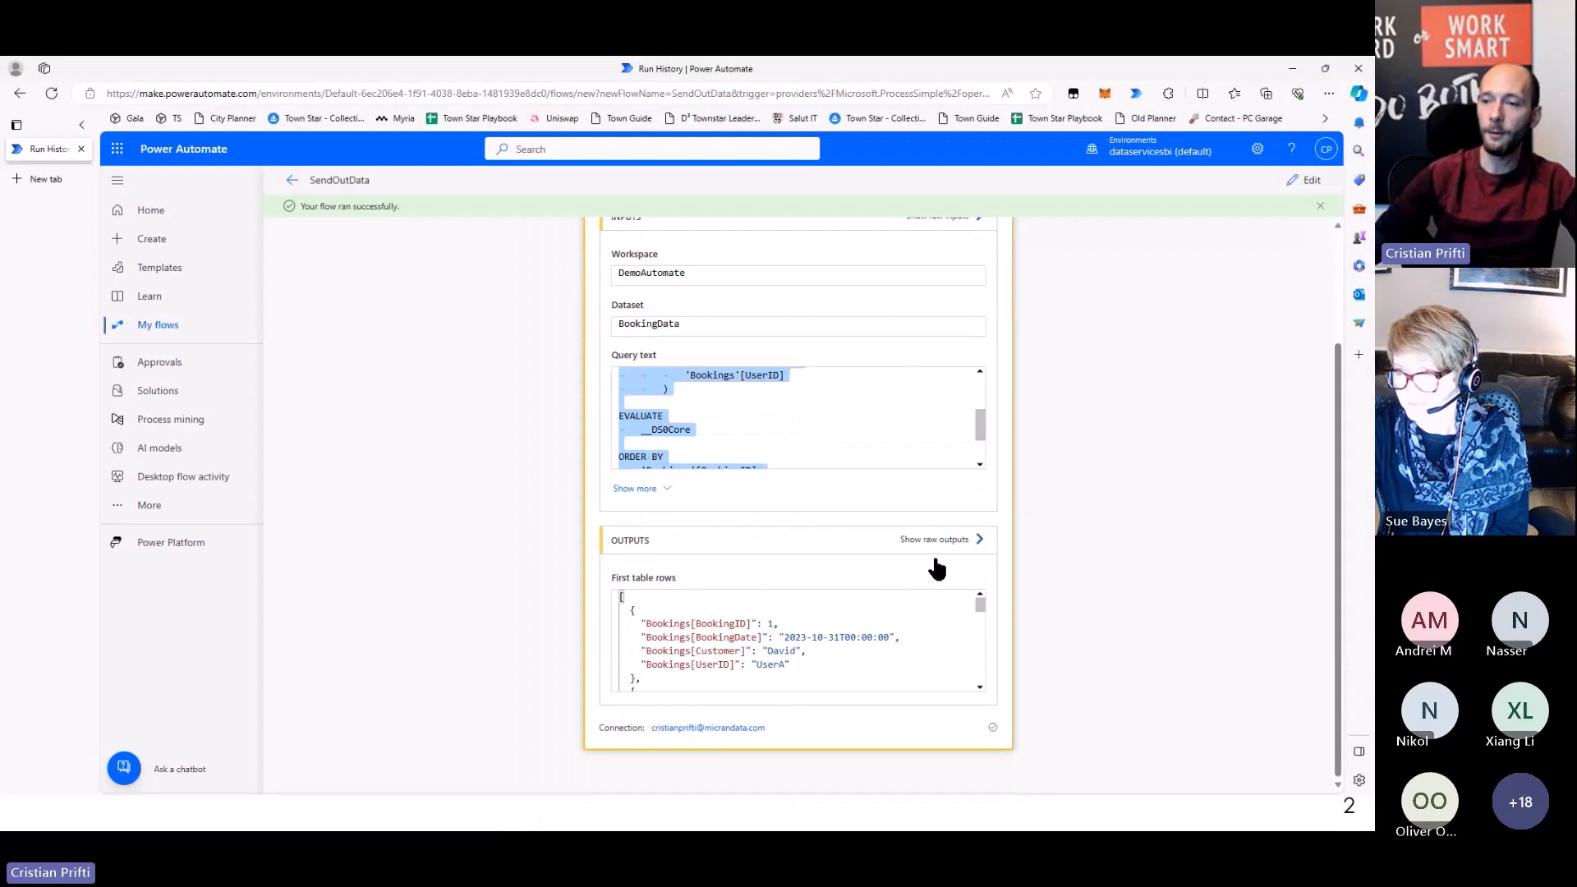
pyautogui.click(913, 548)
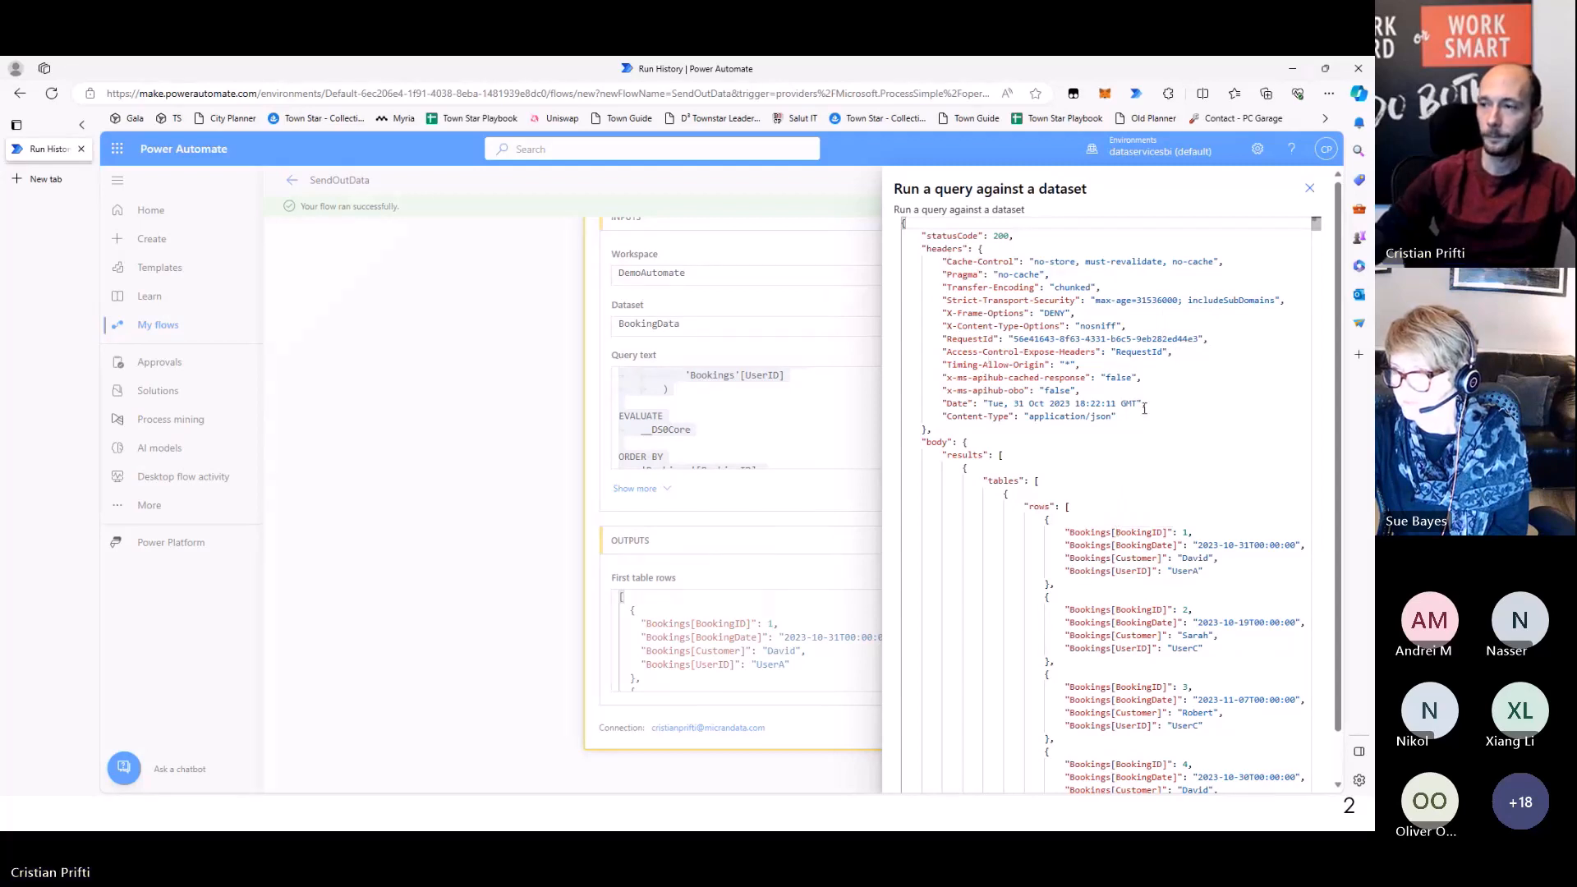
pyautogui.click(1308, 191)
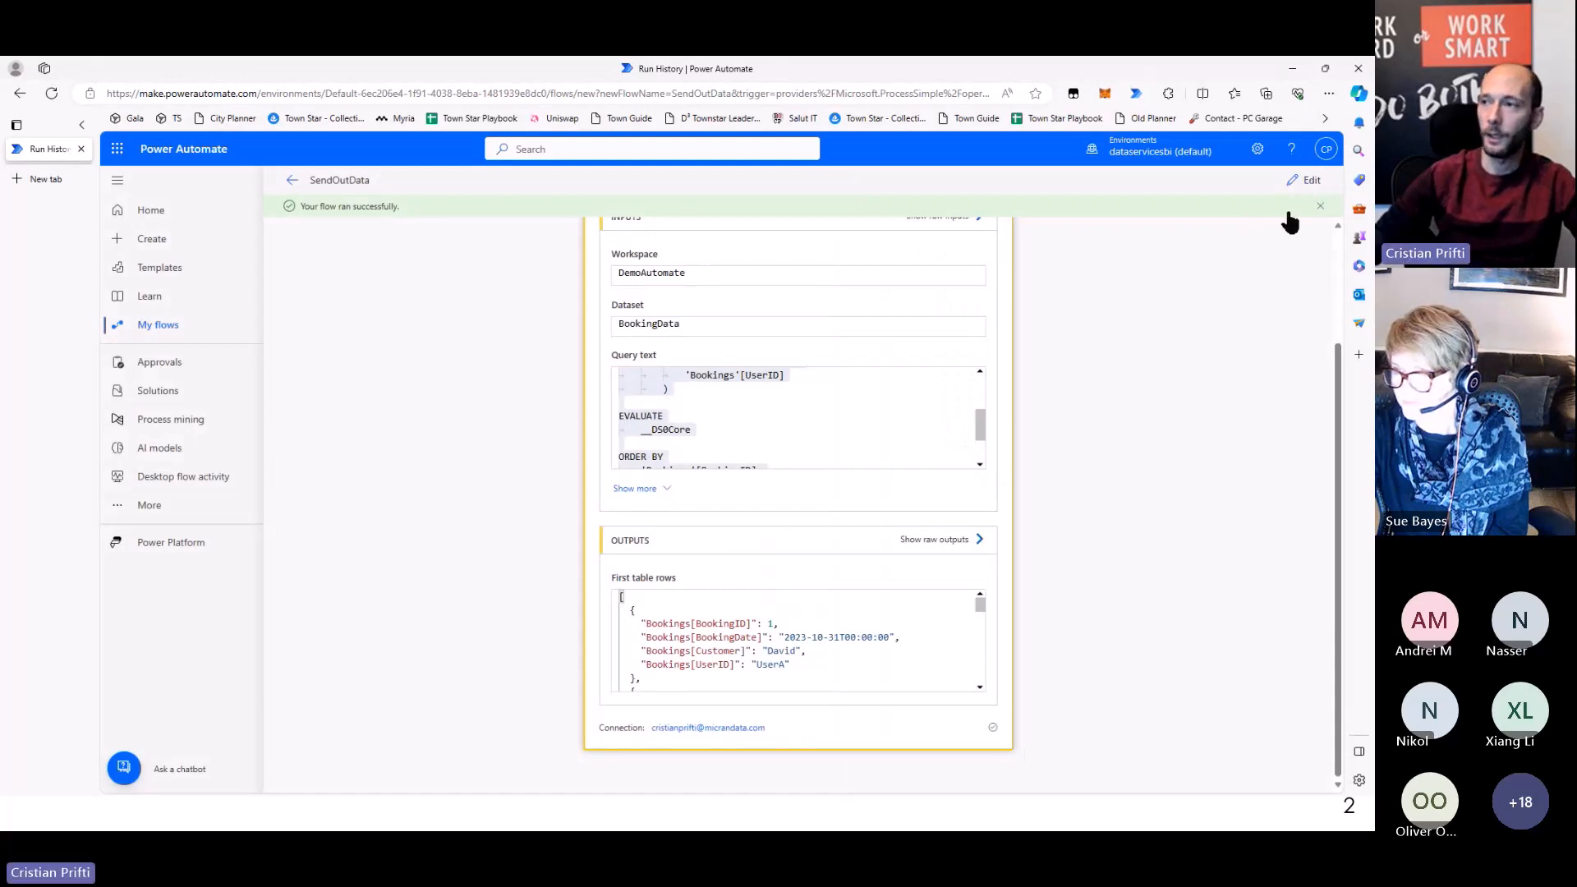
pyautogui.click(1306, 183)
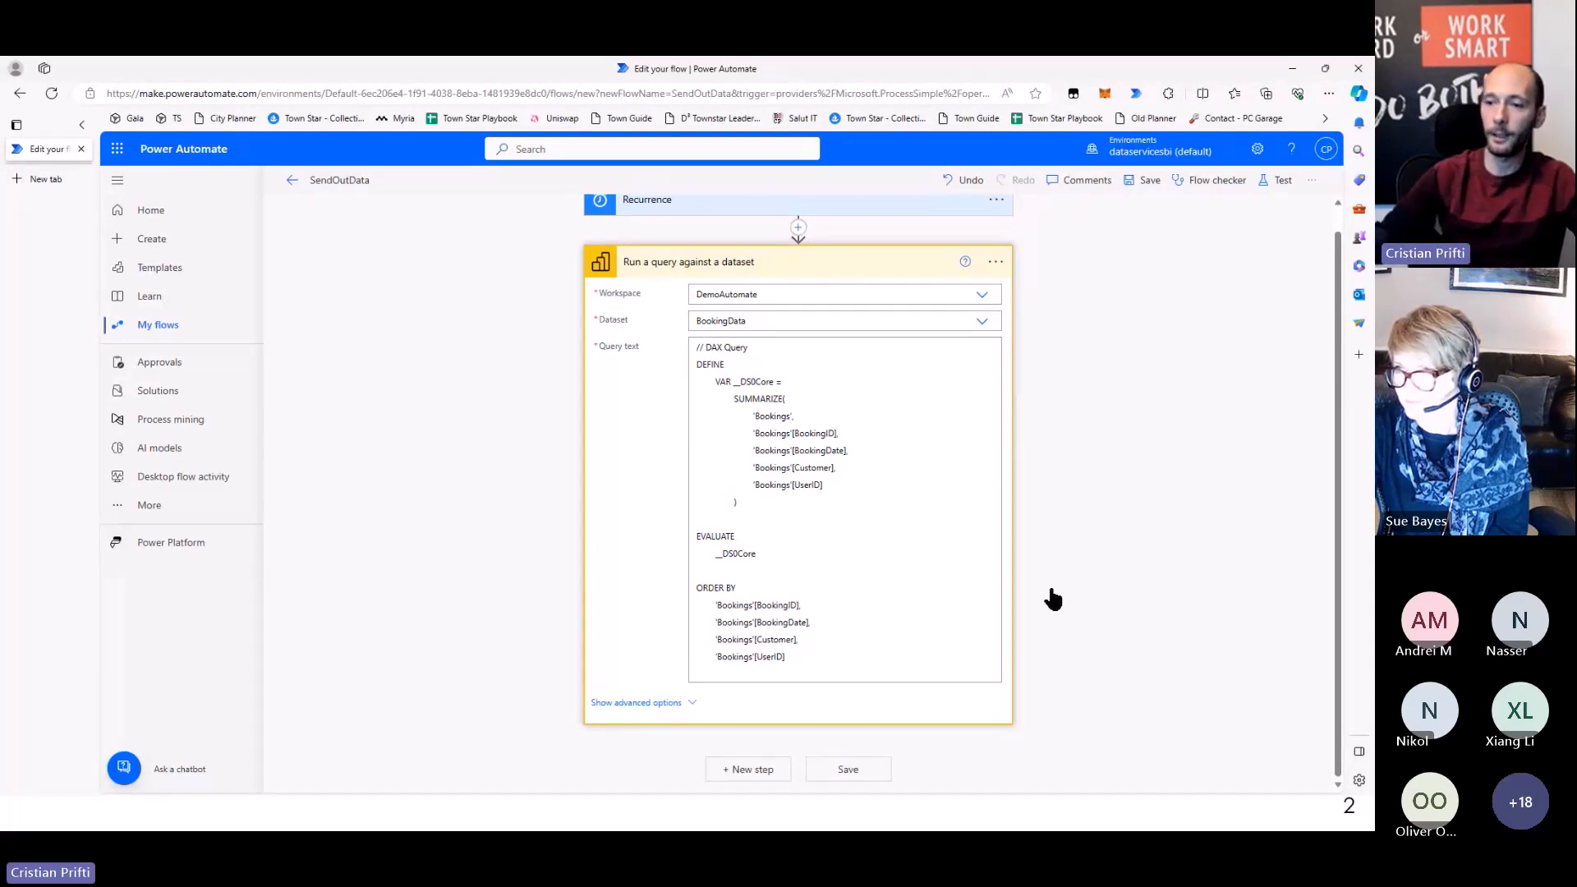
# Add a Compose step whose Inputs are the query's First table rows, then save the flow
pyautogui.click(748, 772)
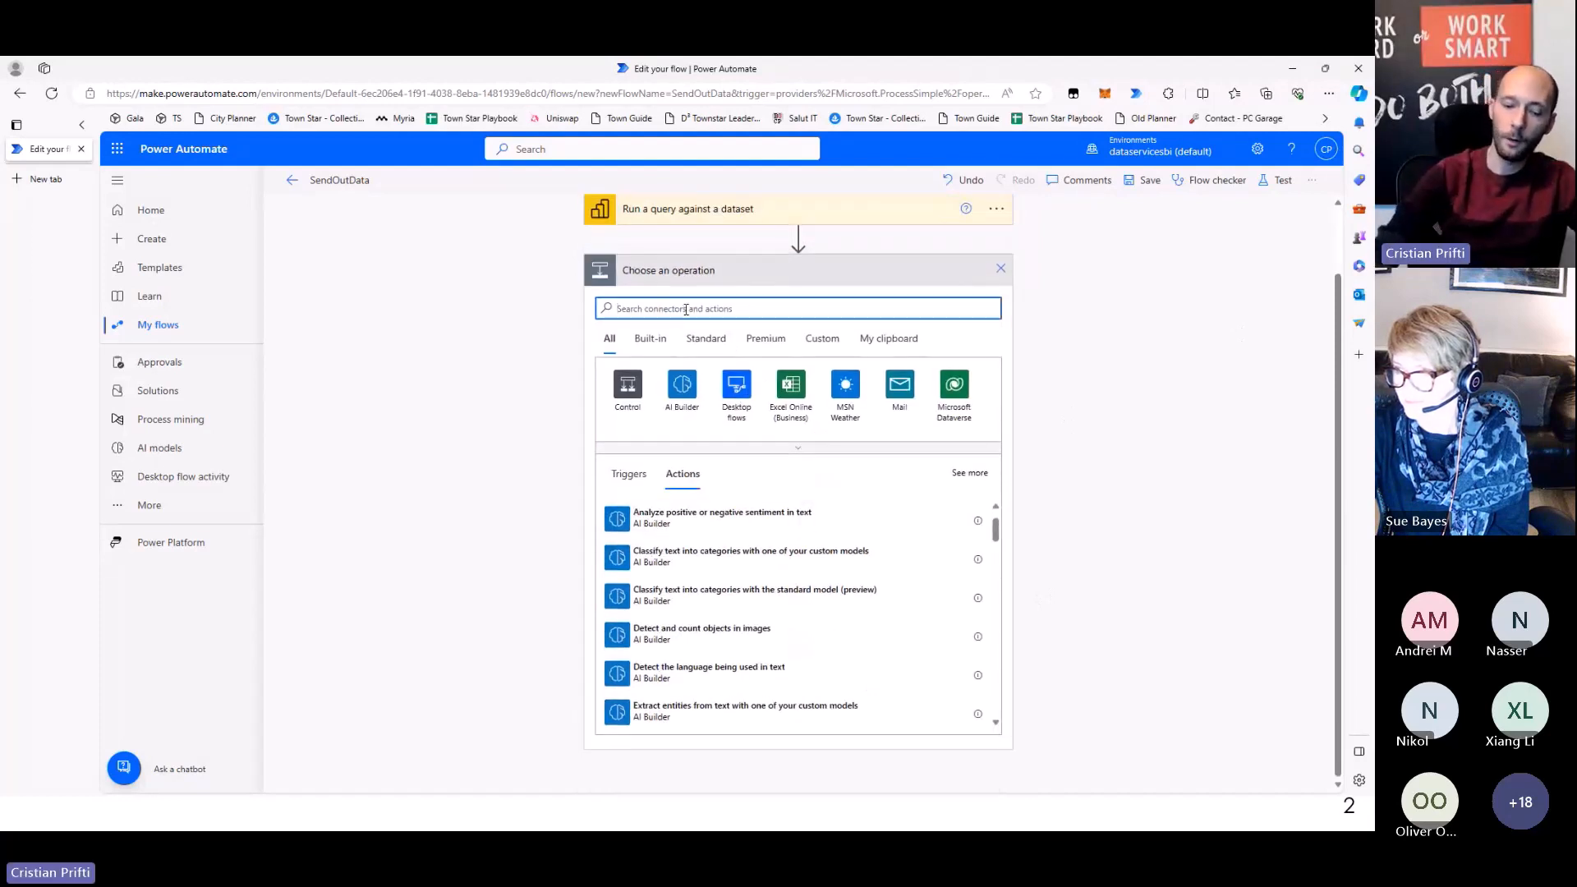
pyautogui.write('compose')
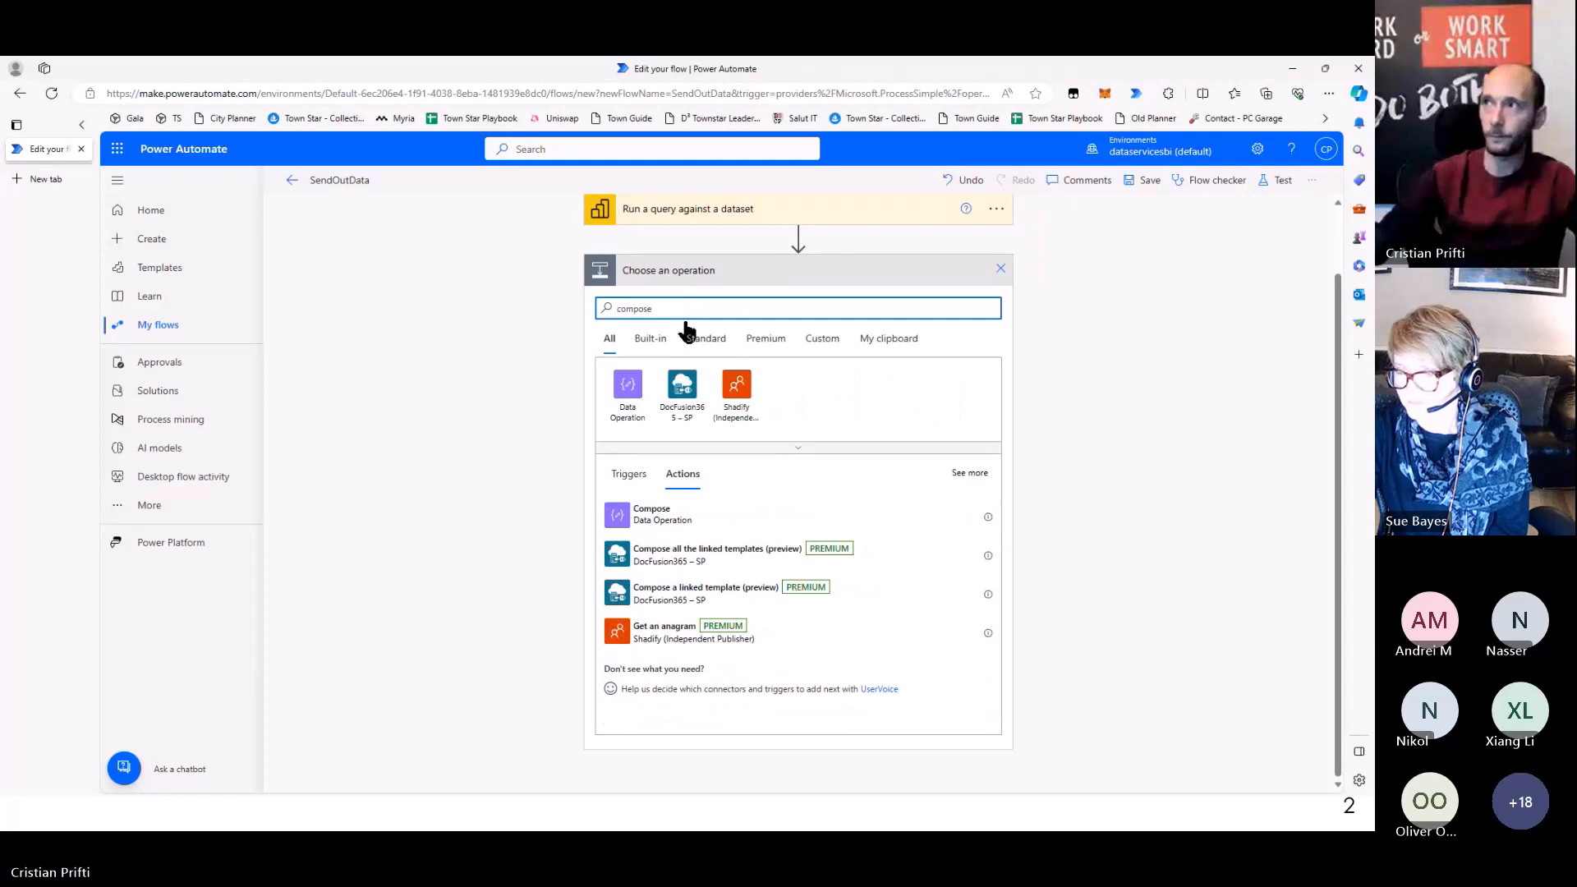
pyautogui.click(652, 514)
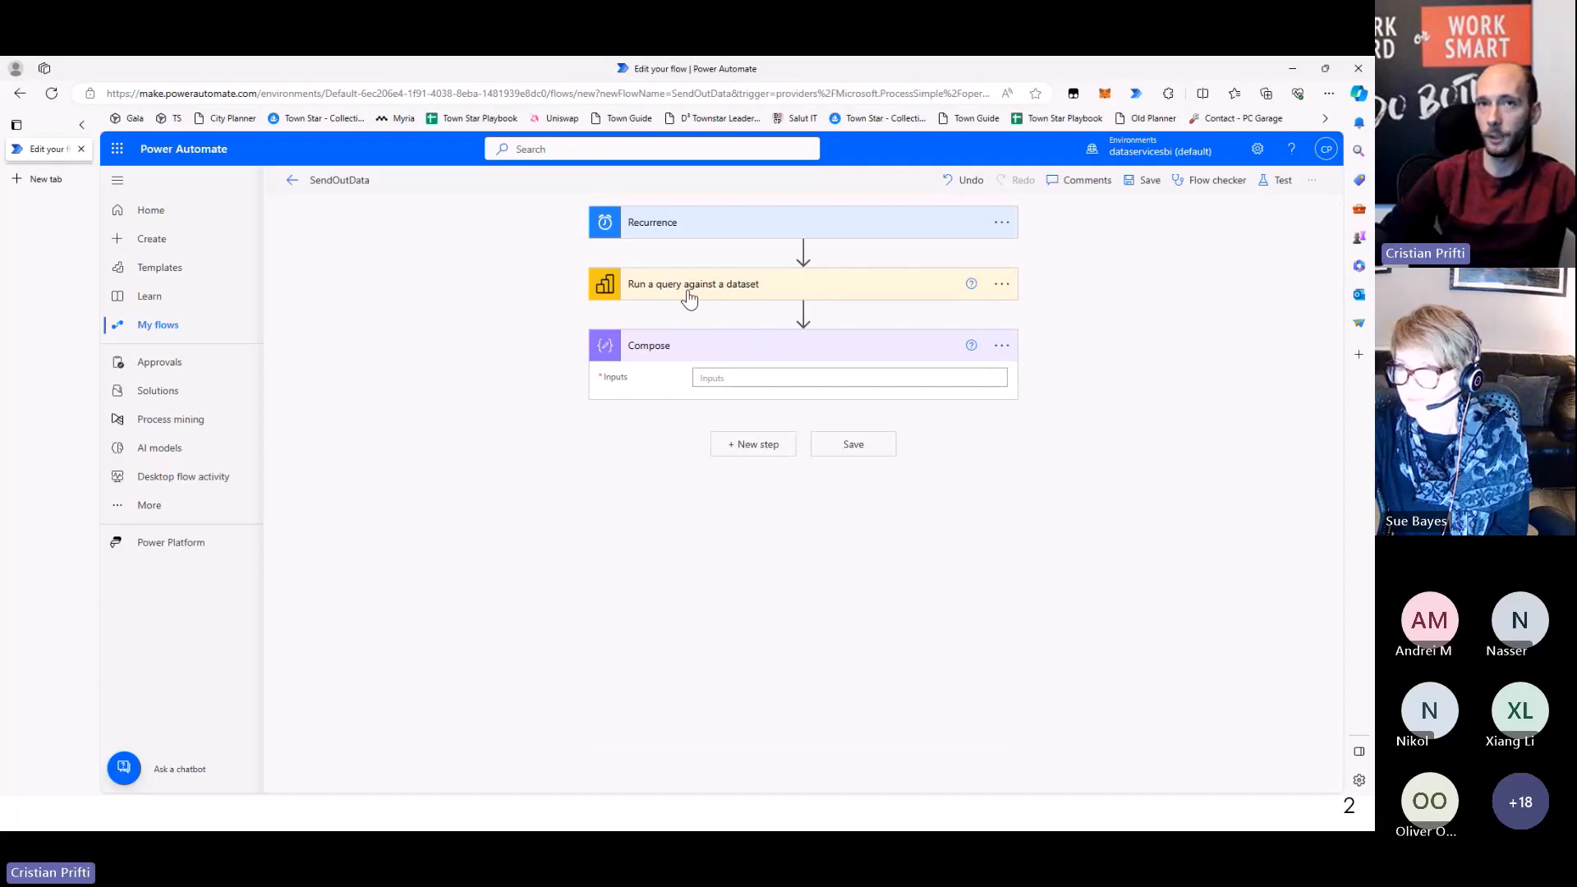
pyautogui.click(733, 371)
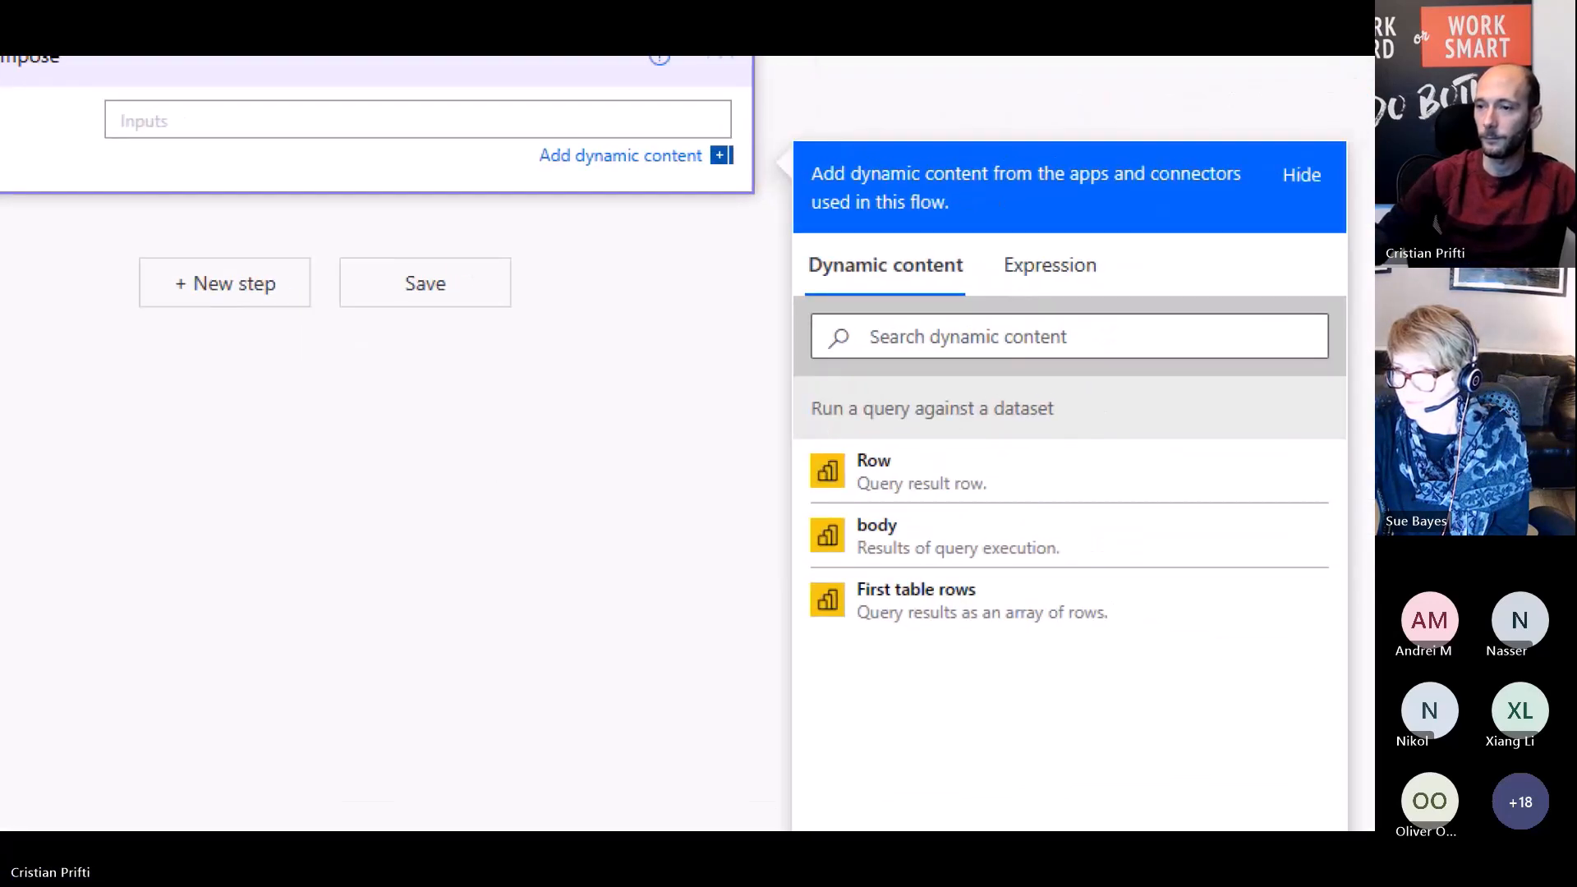
pyautogui.moveTo(787, 566); pyautogui.dragTo(1125, 634)
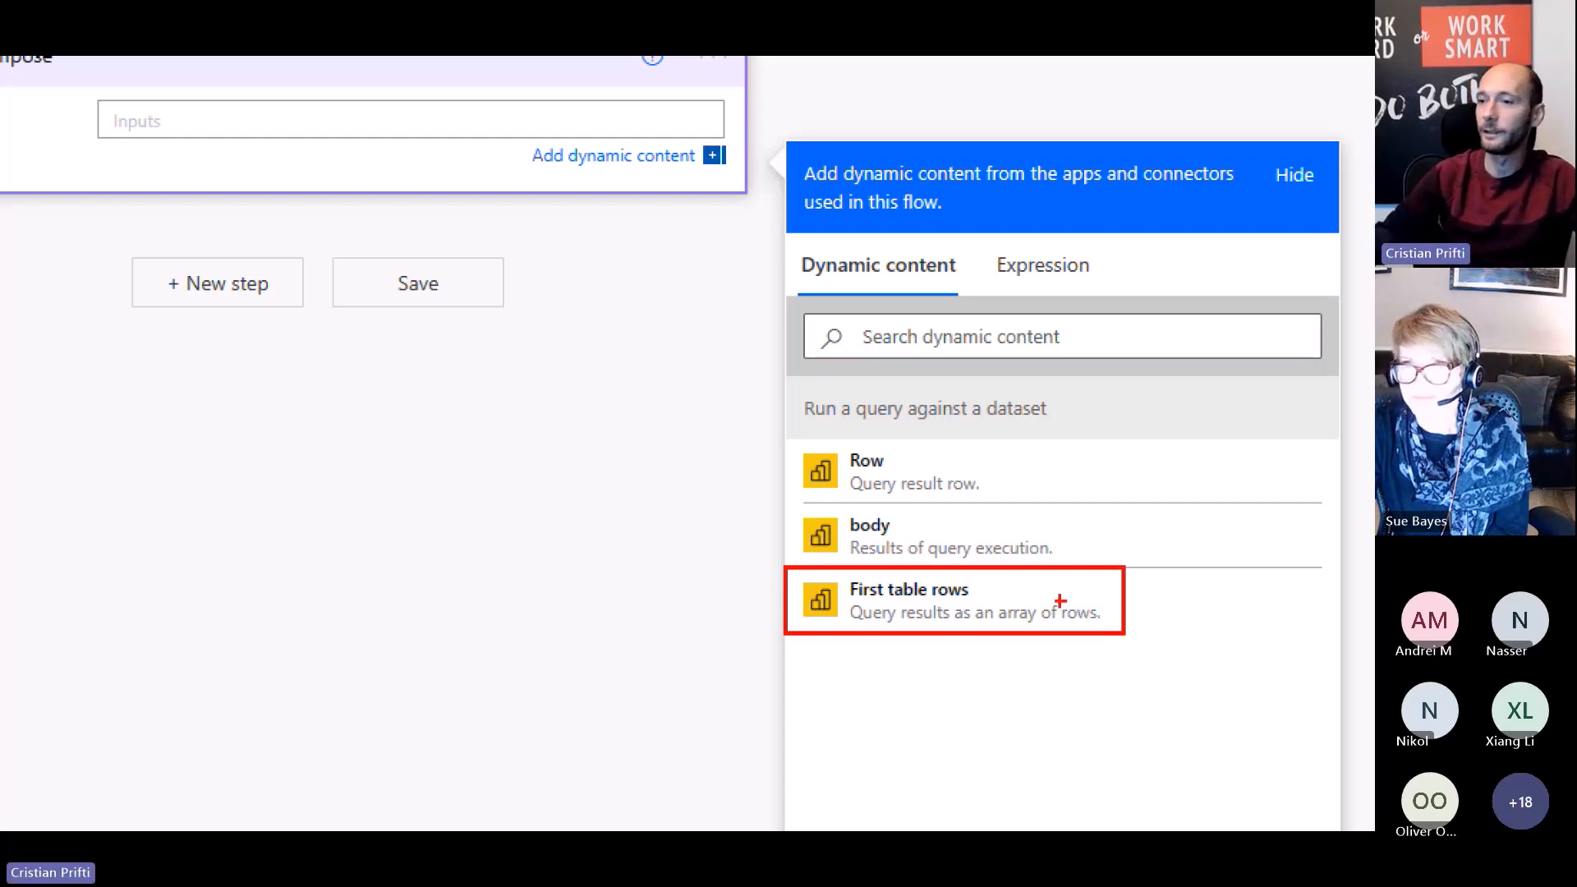
pyautogui.click(1028, 611)
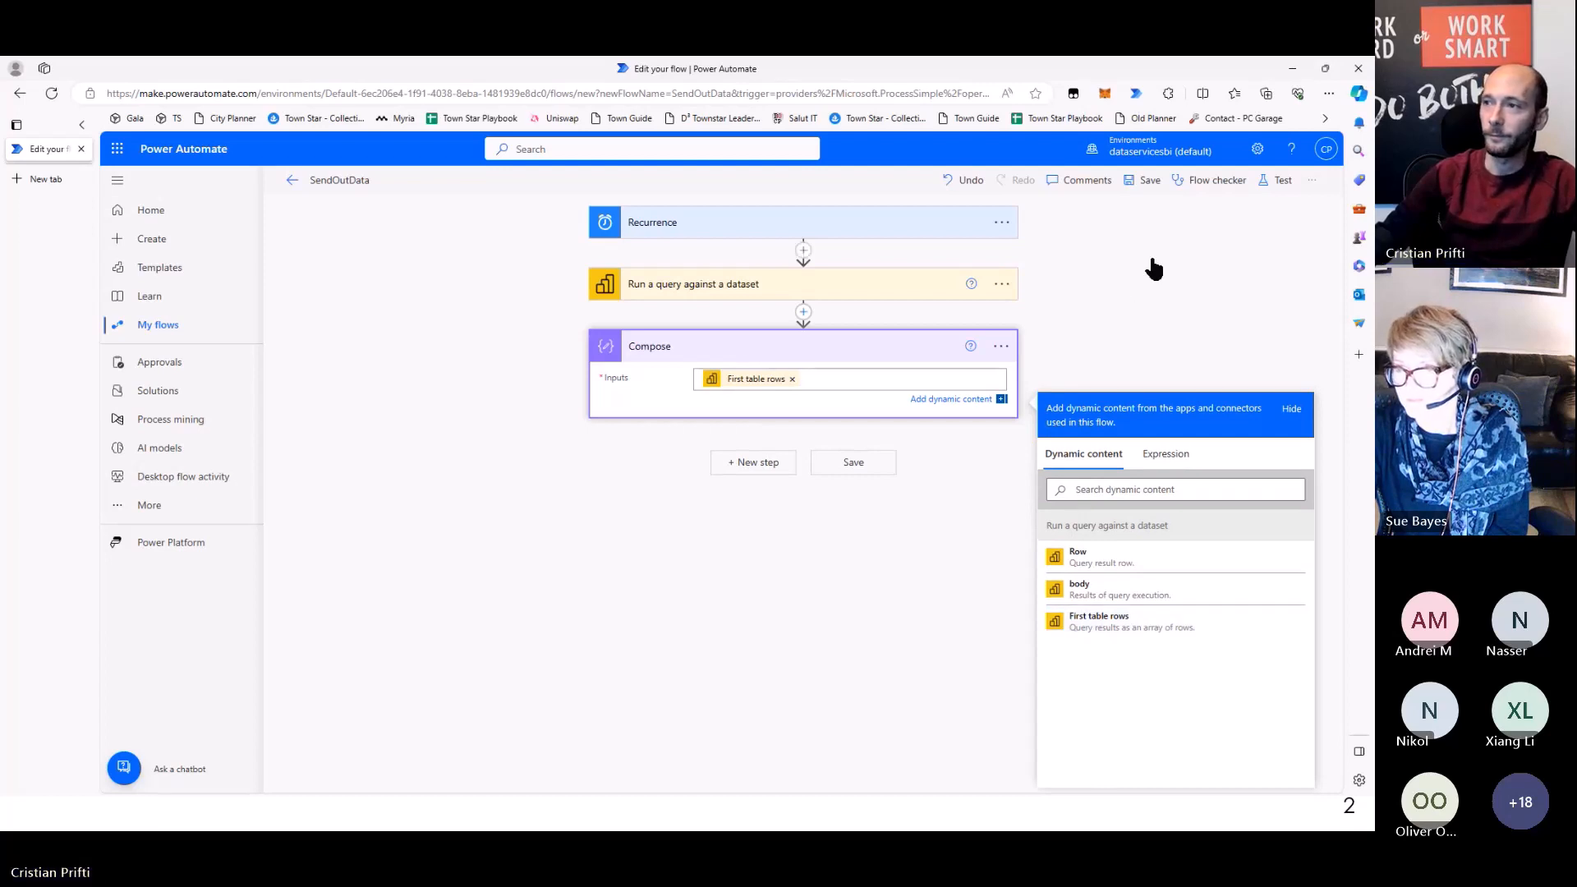
pyautogui.click(1144, 182)
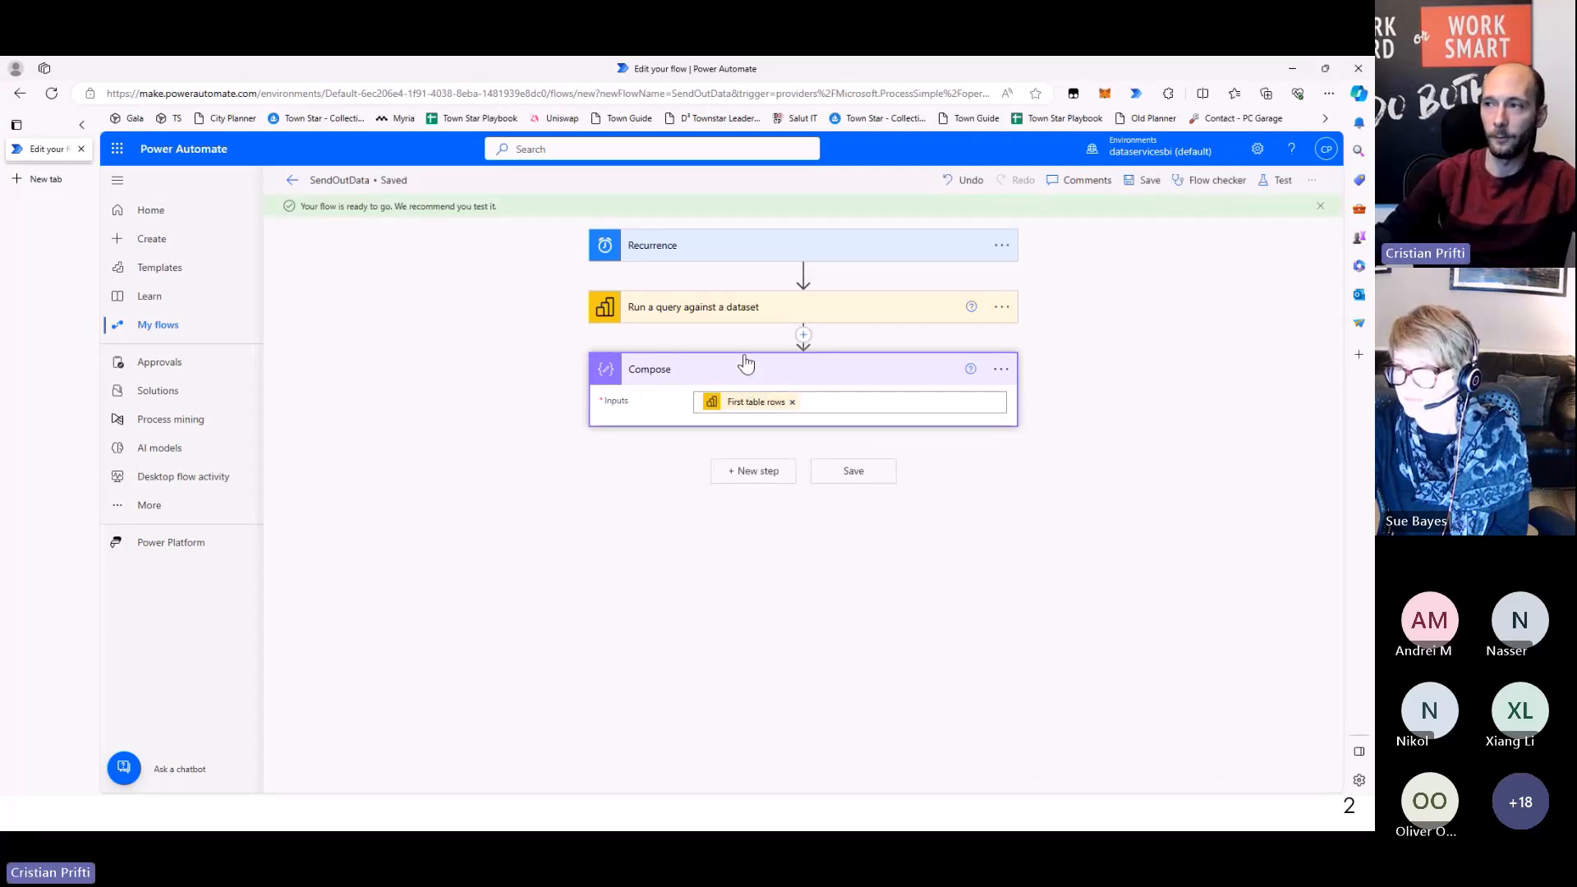
# Retest automatically with a recently used trigger, reusing the earlier Test Succeeded run
pyautogui.click(1269, 182)
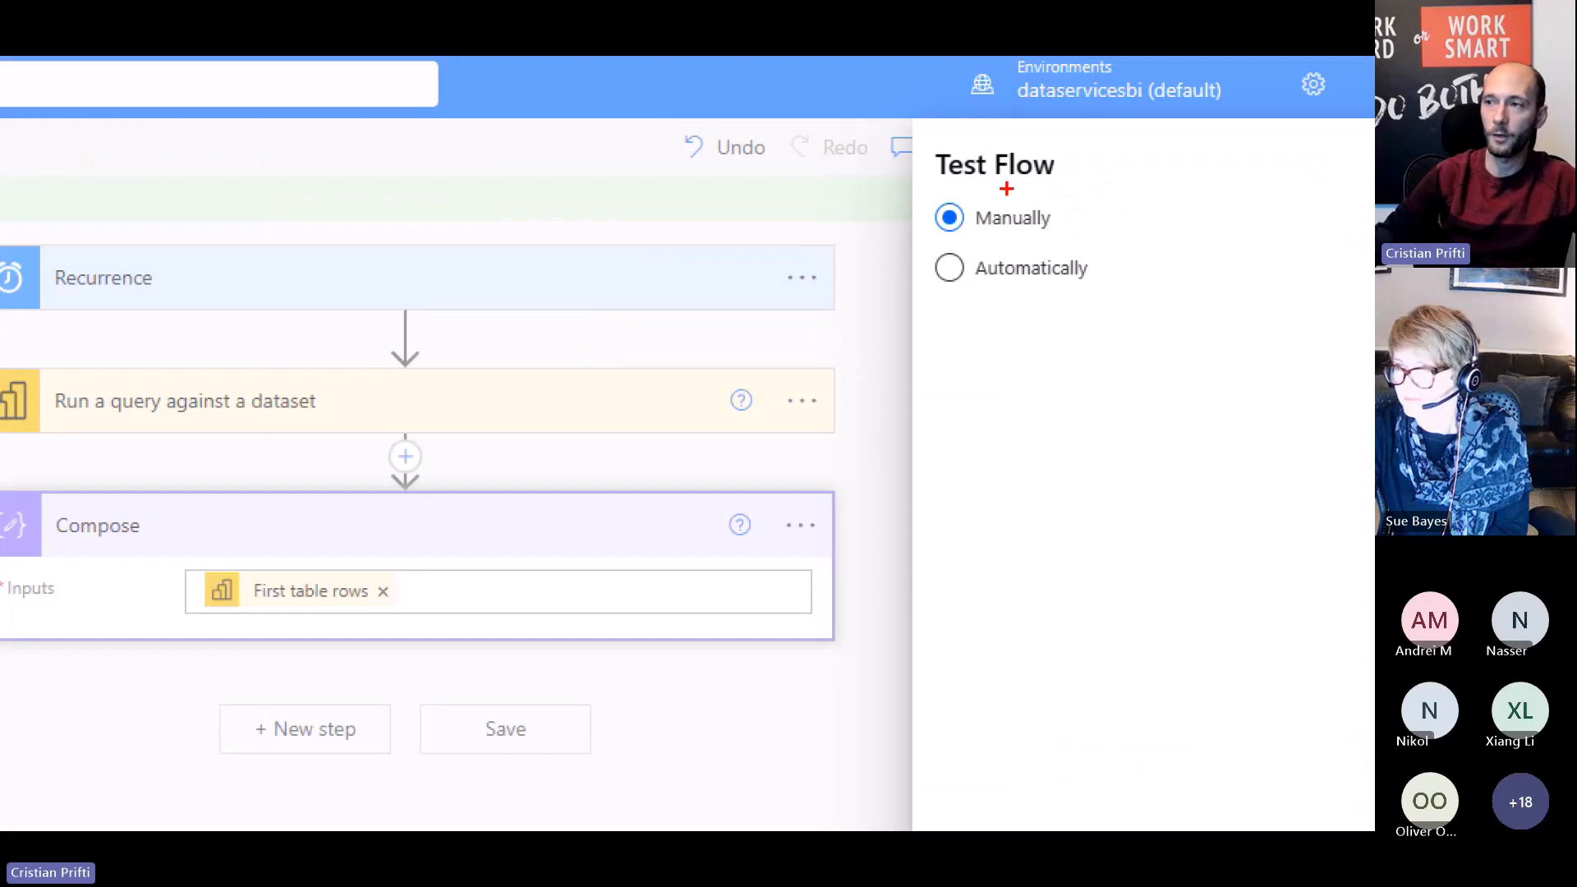
pyautogui.moveTo(913, 198); pyautogui.dragTo(1107, 294)
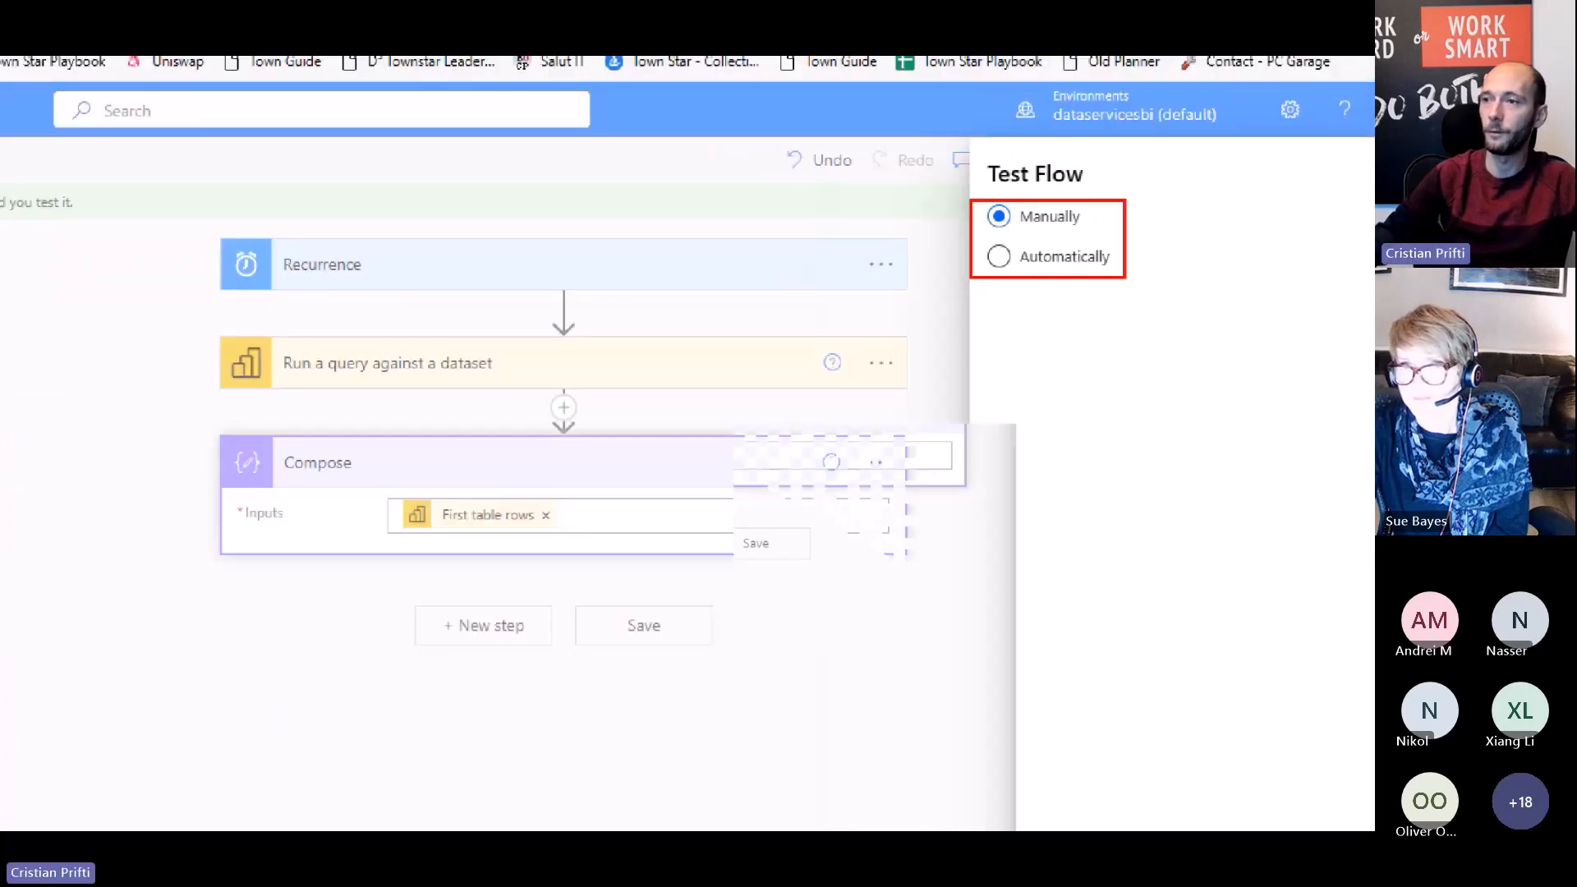
pyautogui.click(1102, 245)
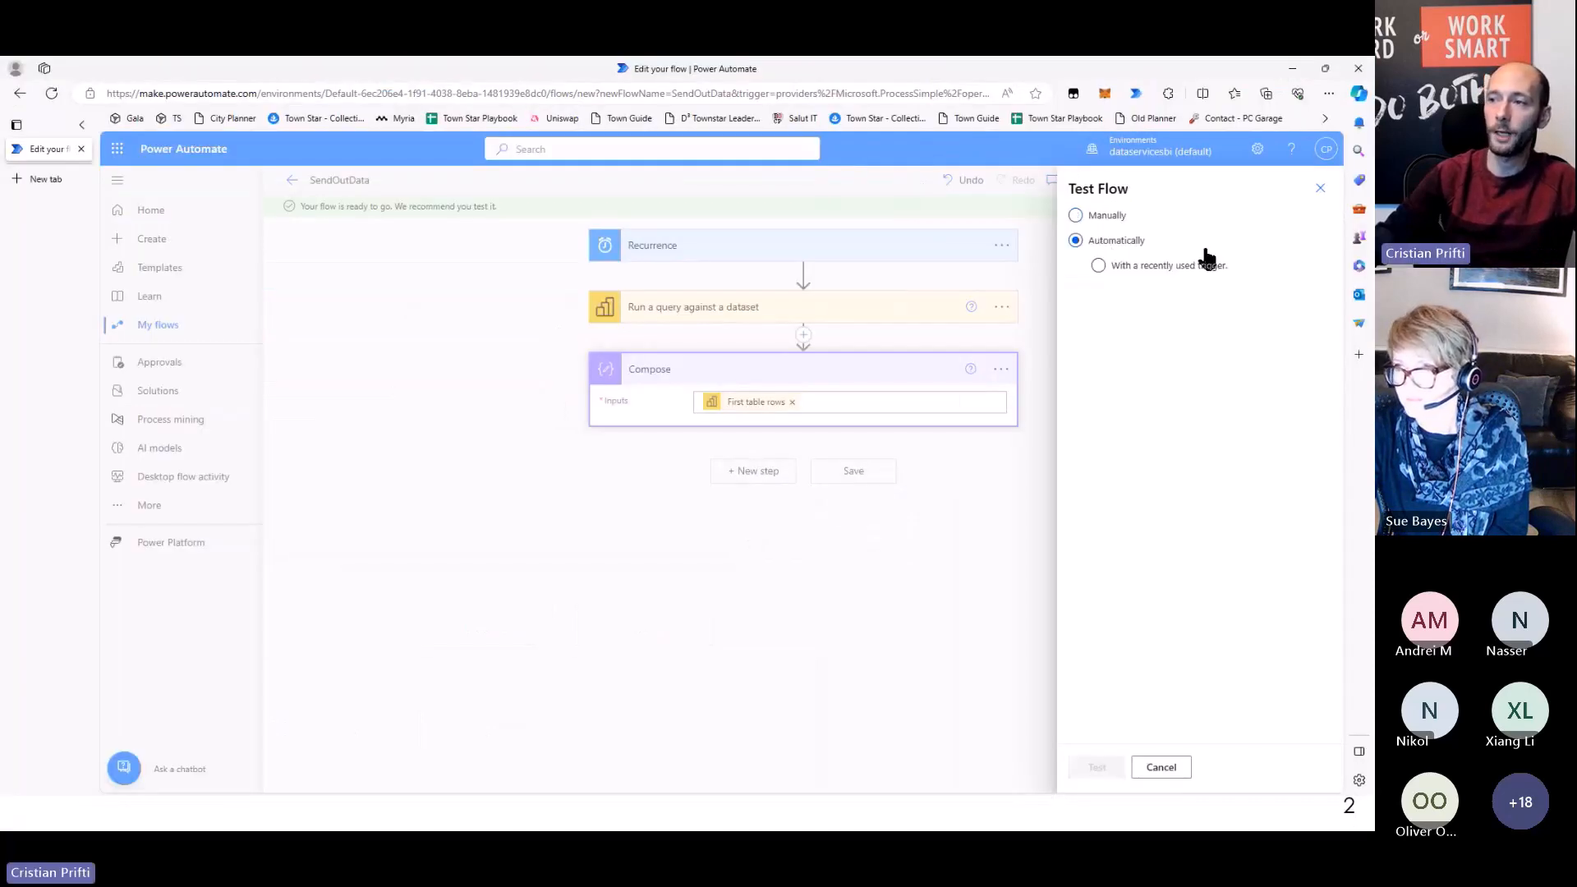
pyautogui.click(1149, 267)
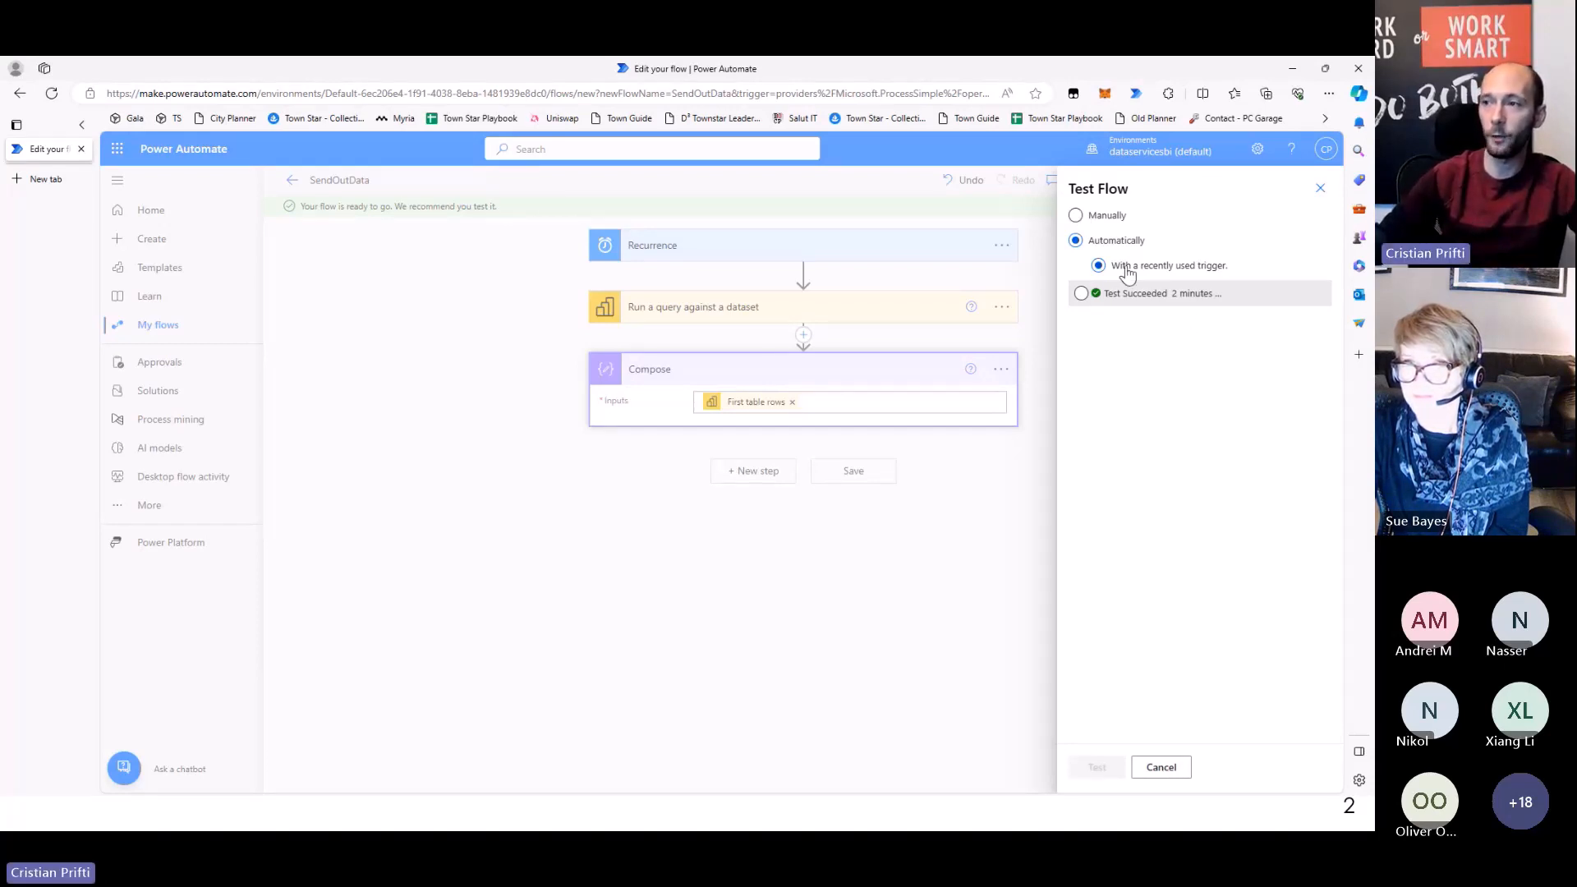
pyautogui.click(1133, 302)
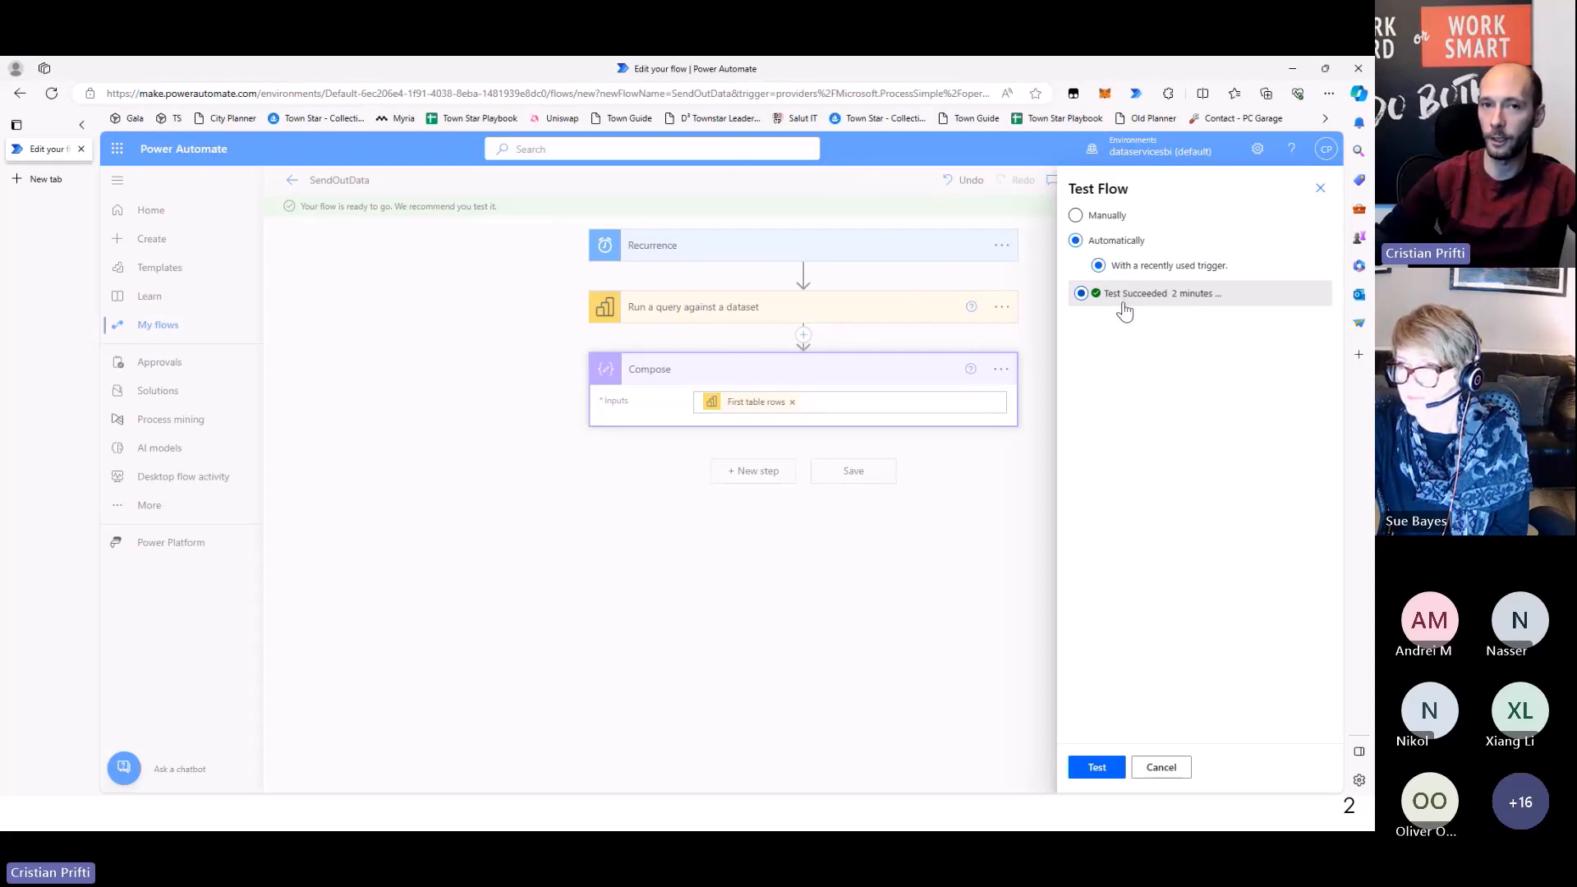
pyautogui.click(1096, 769)
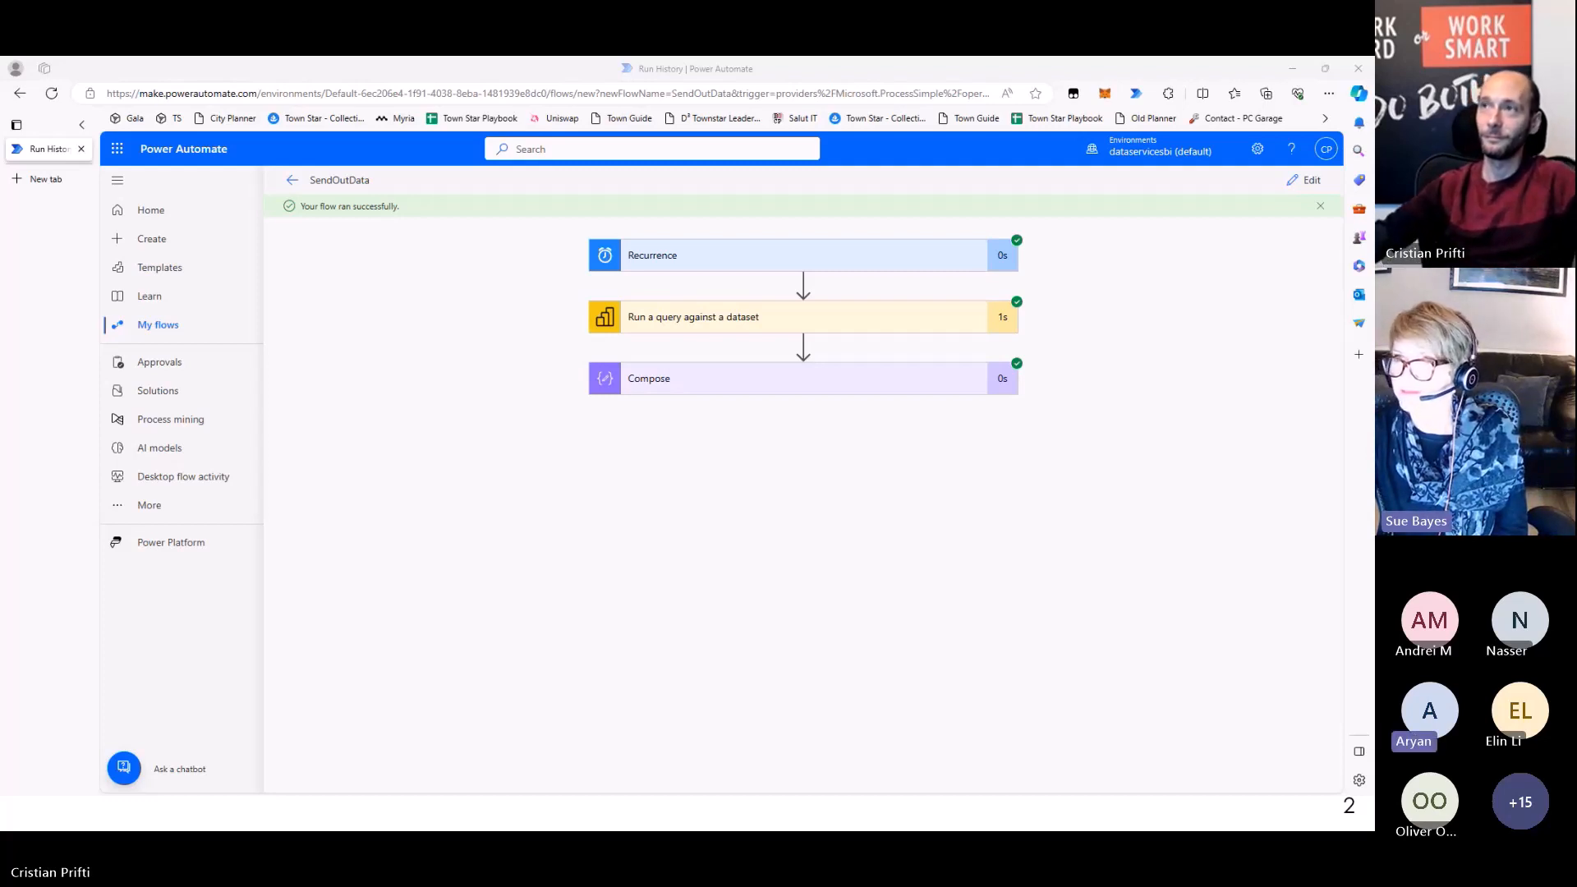
# Expand the Compose card in the run history and scroll through its booking-row Inputs JSON
pyautogui.click(633, 386)
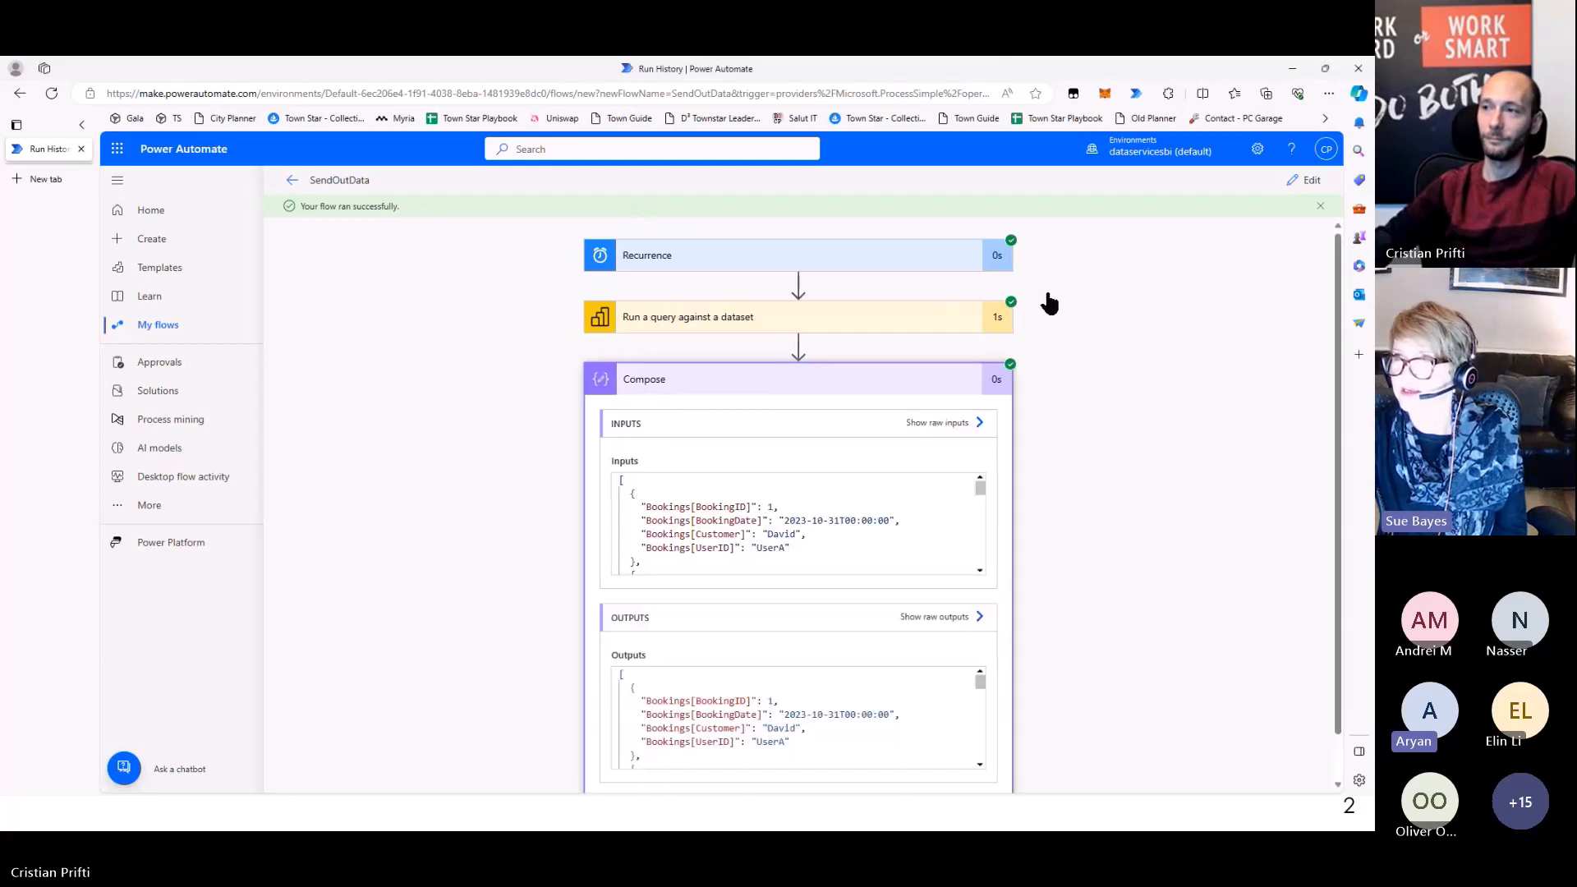
pyautogui.scroll(-1, 1049, 303)
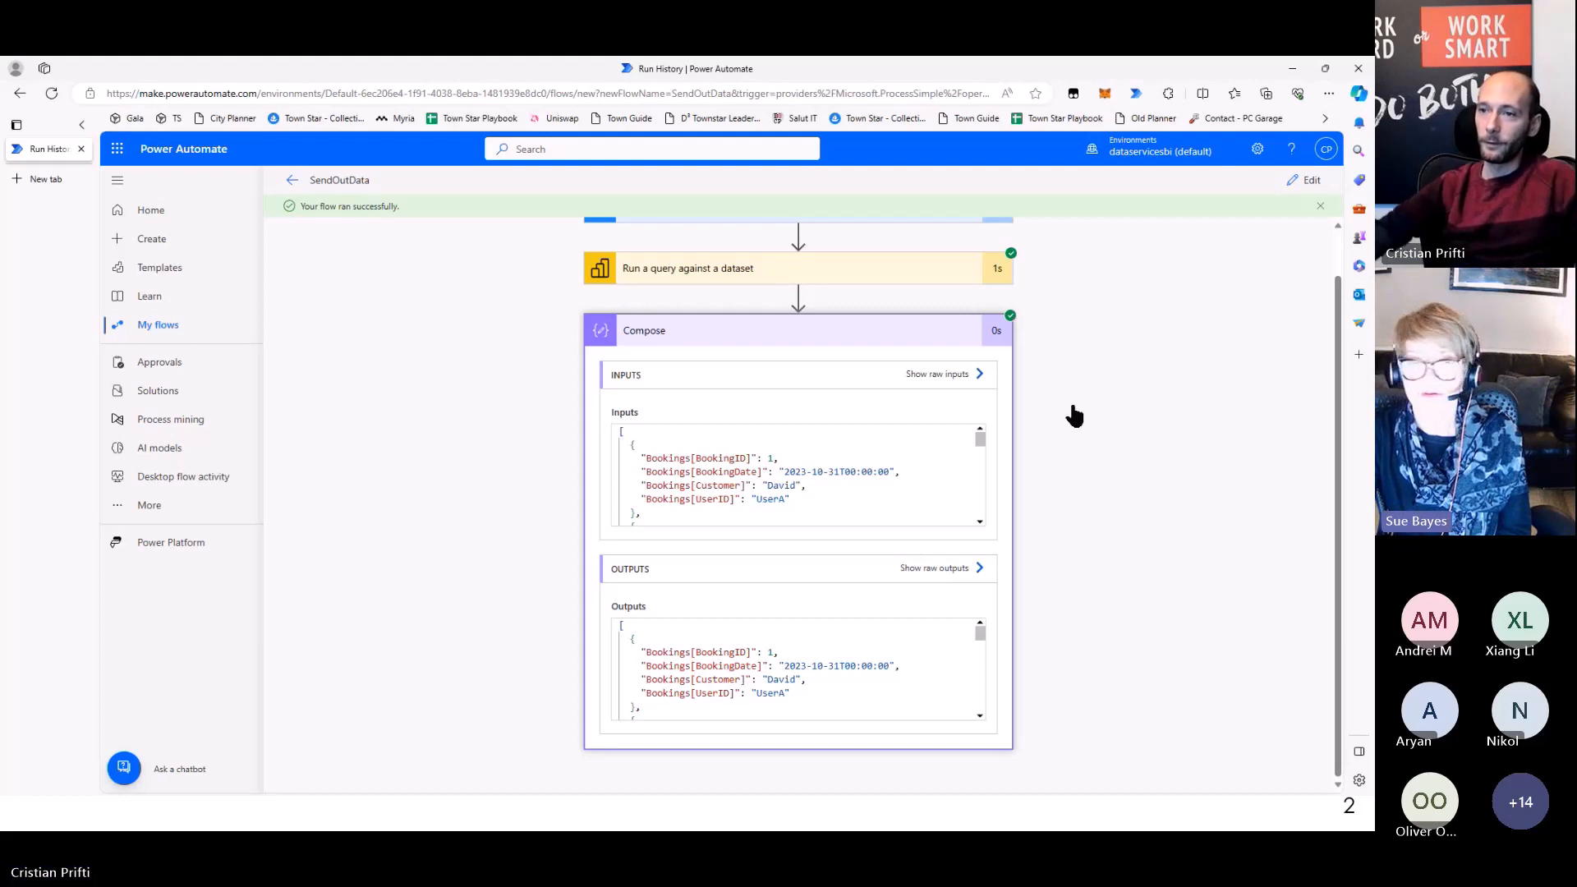
pyautogui.scroll(1, 1070, 418)
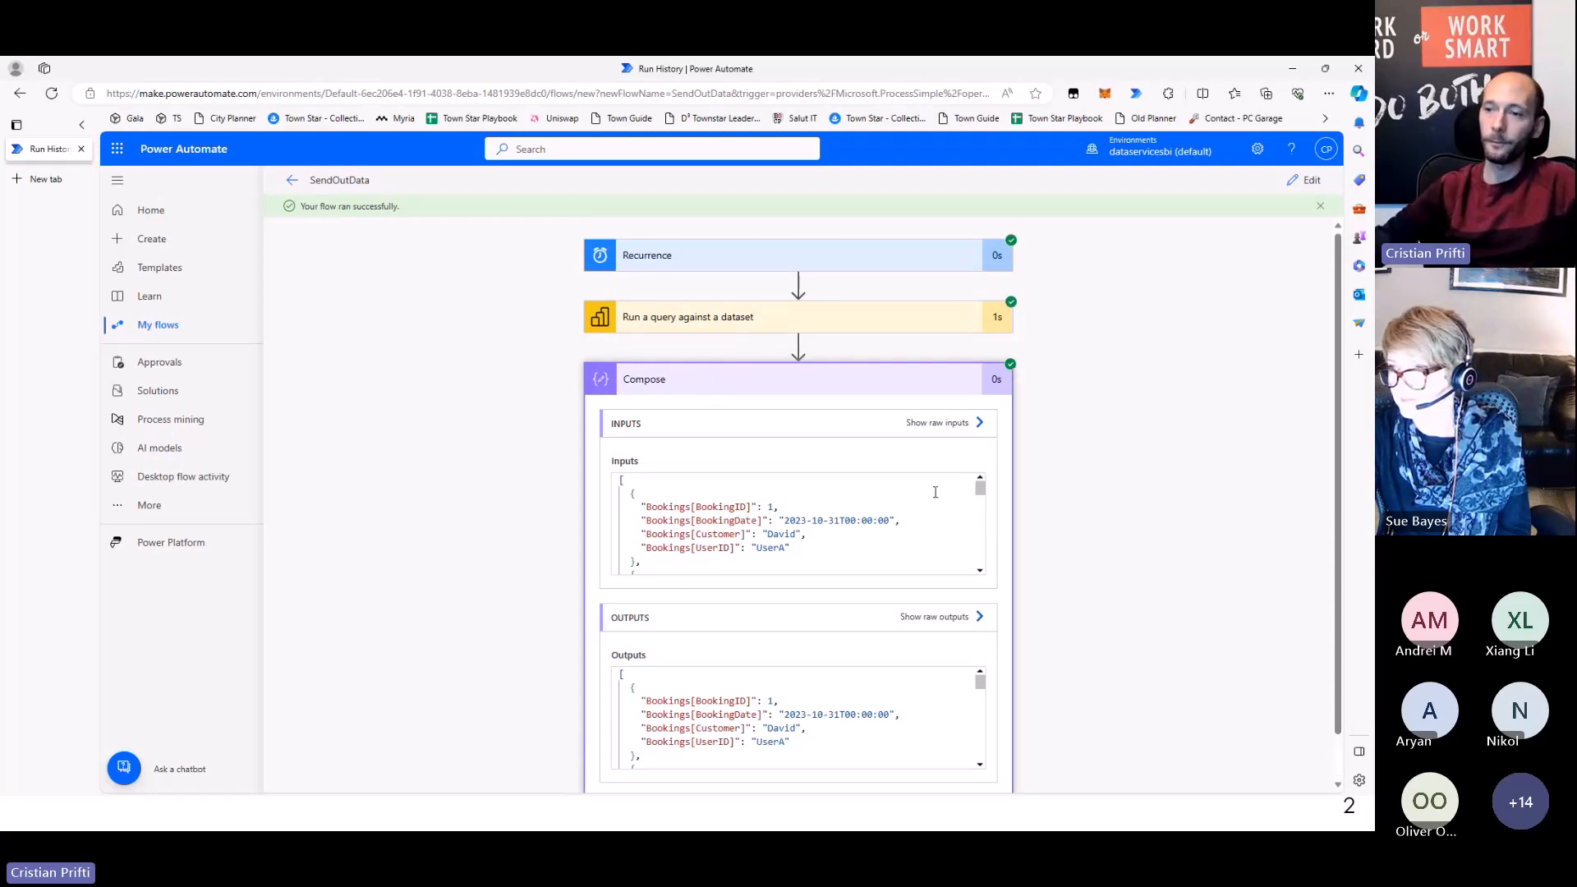
pyautogui.scroll(-2, 925, 494)
pyautogui.scroll(-4, 924, 493)
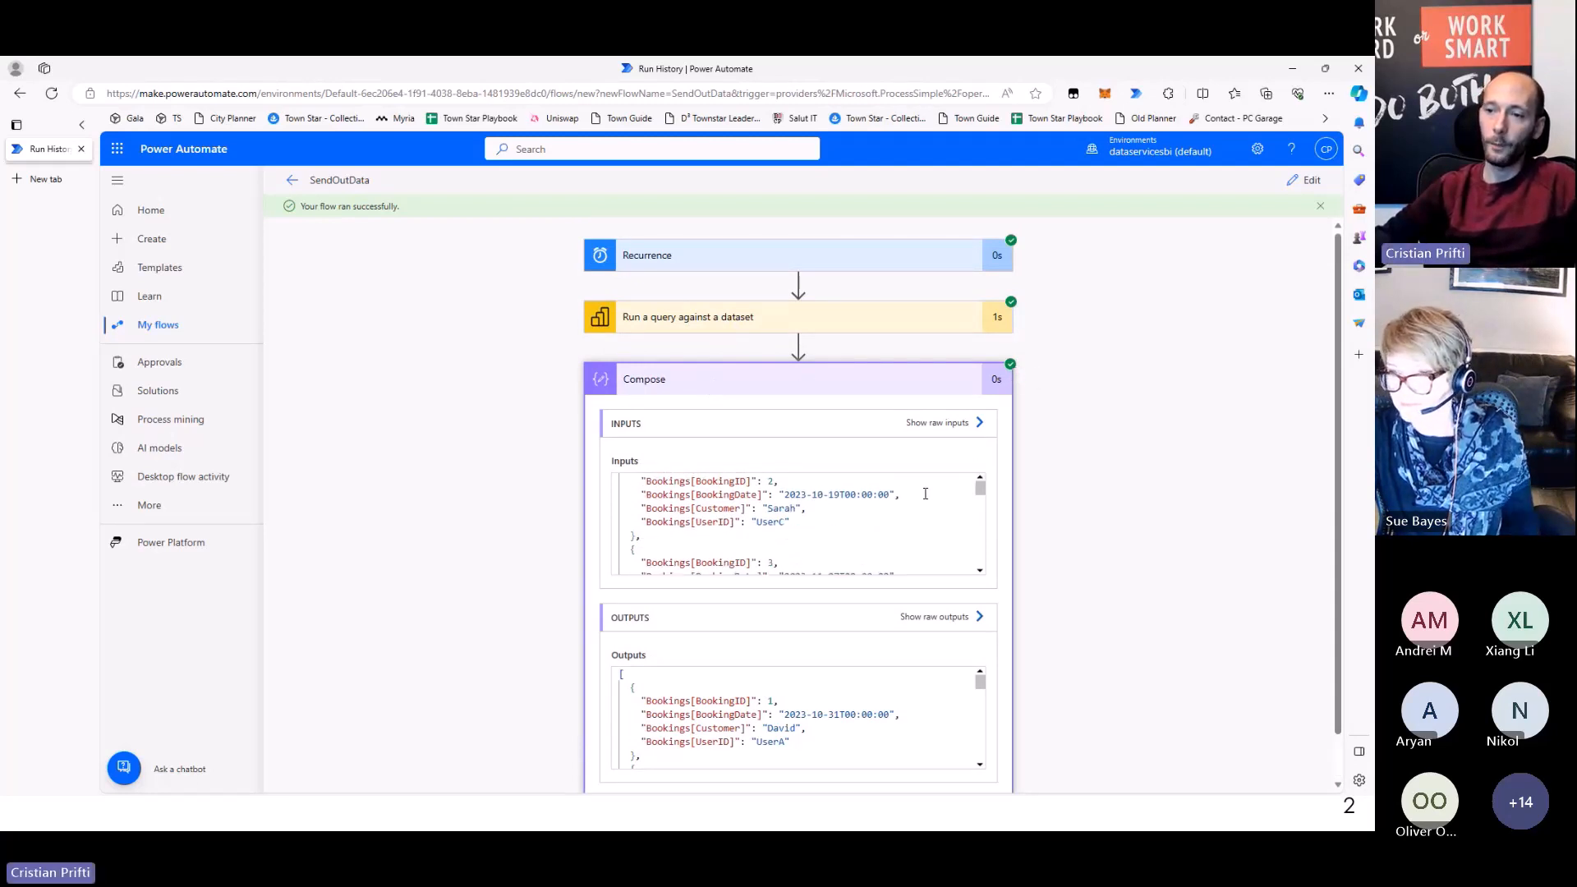
pyautogui.scroll(-3, 925, 493)
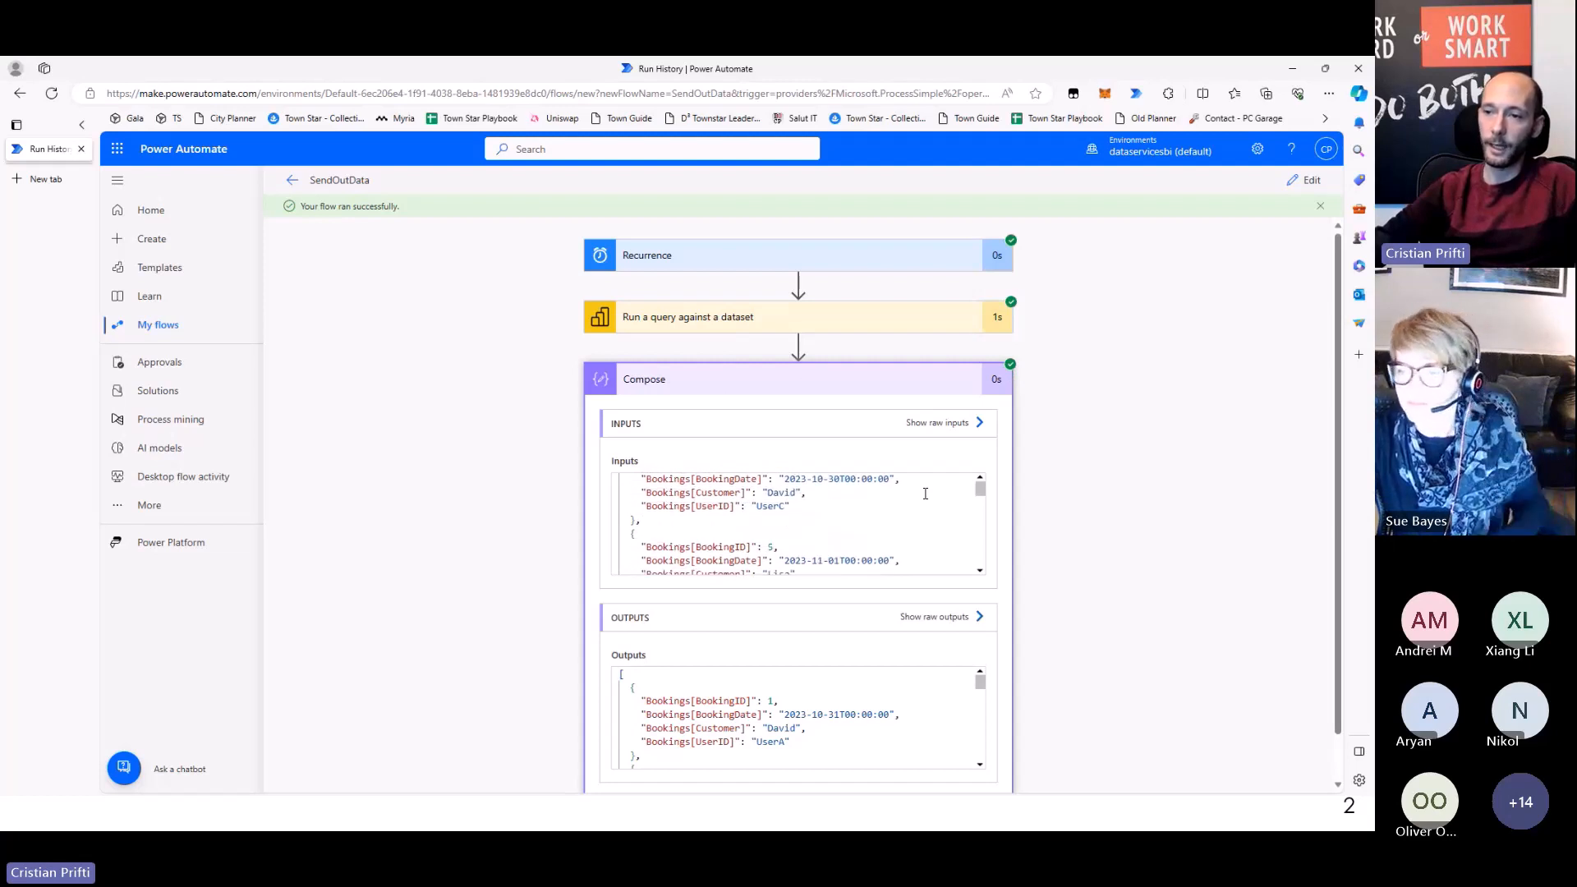
# Add a Create CSV table step with From set to the Compose Outputs, and save
pyautogui.click(1296, 184)
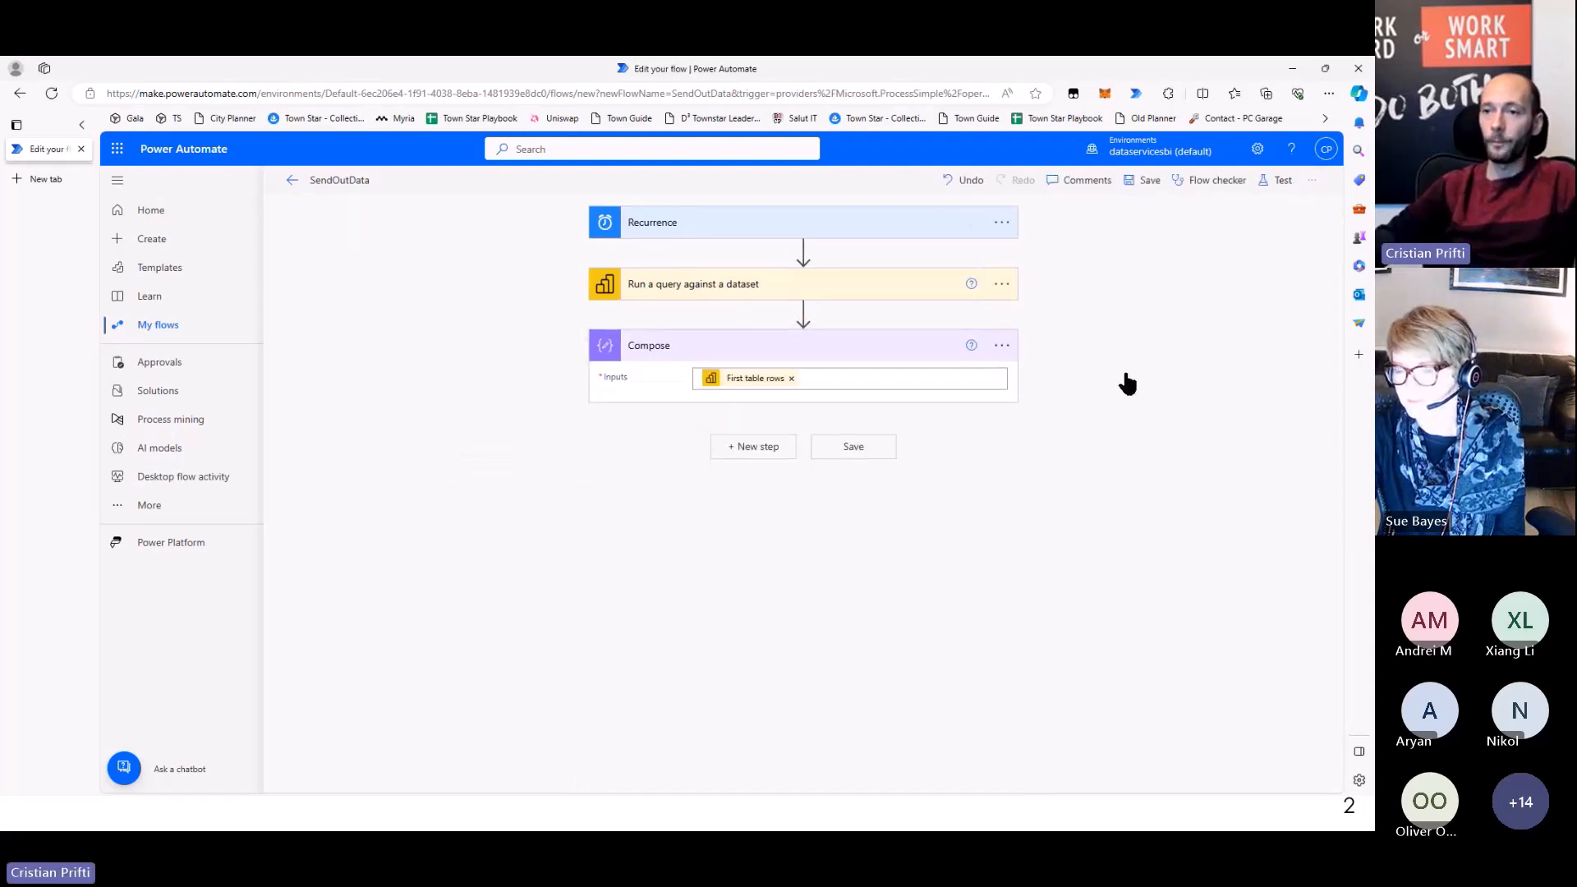
pyautogui.click(760, 451)
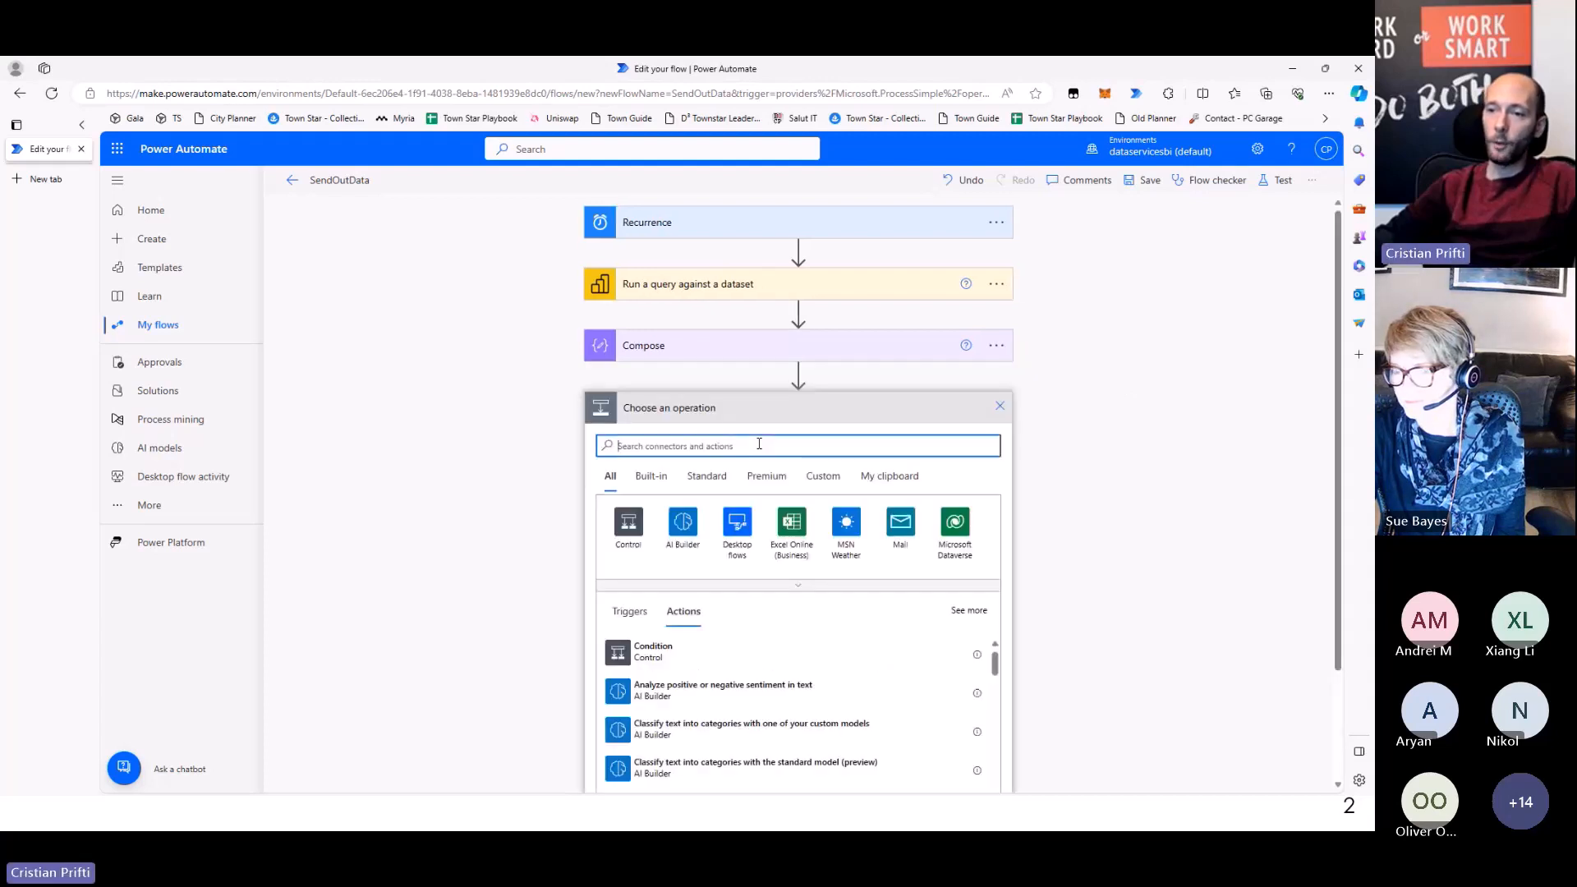
pyautogui.write('csv')
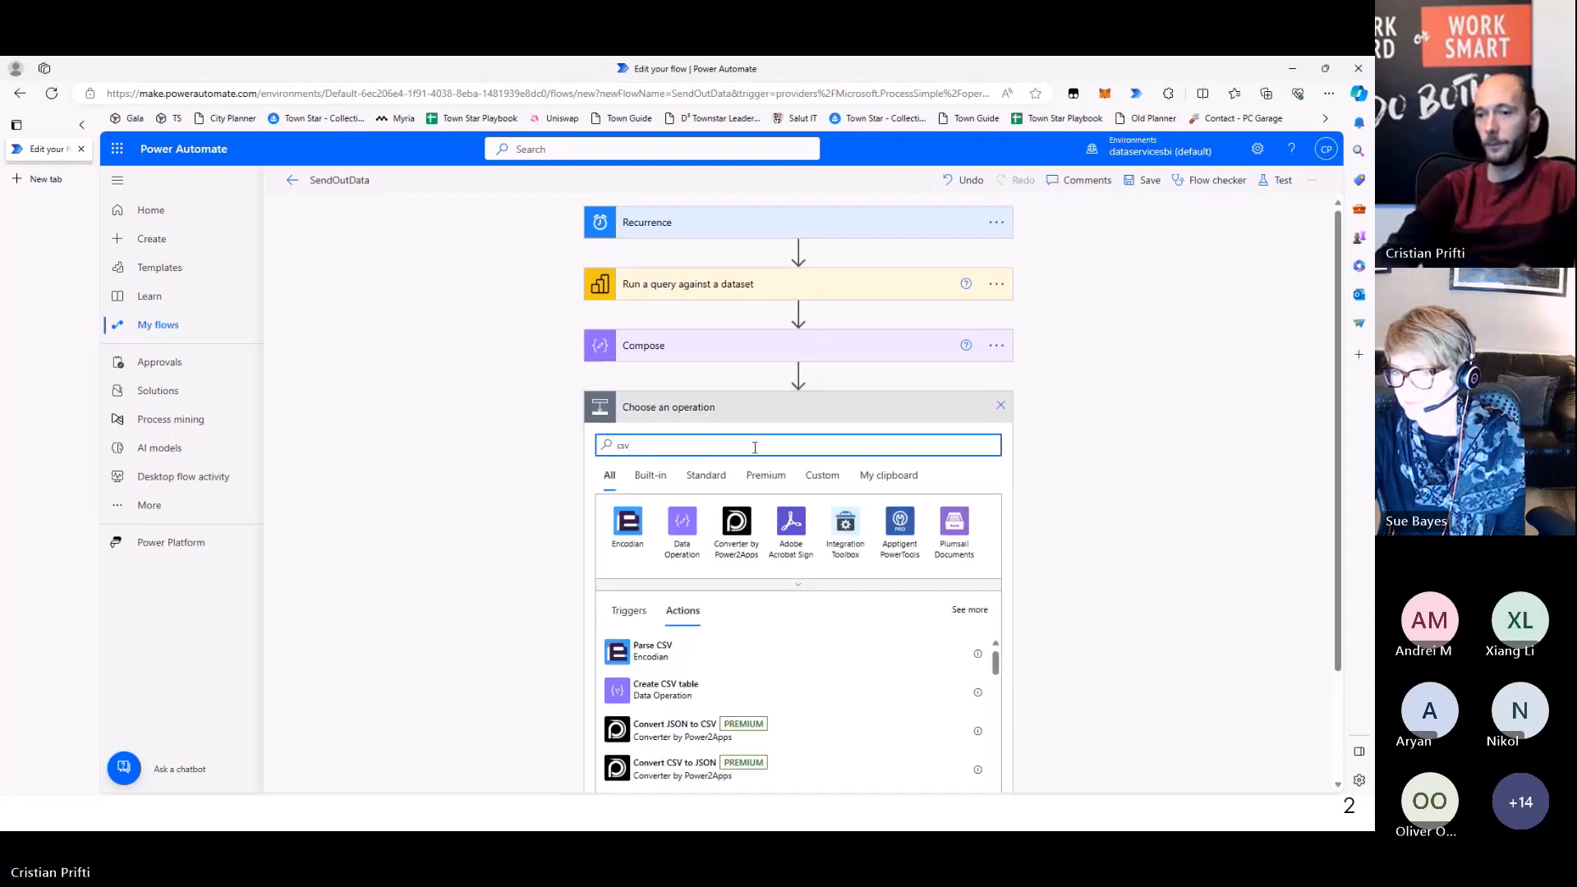
pyautogui.click(668, 697)
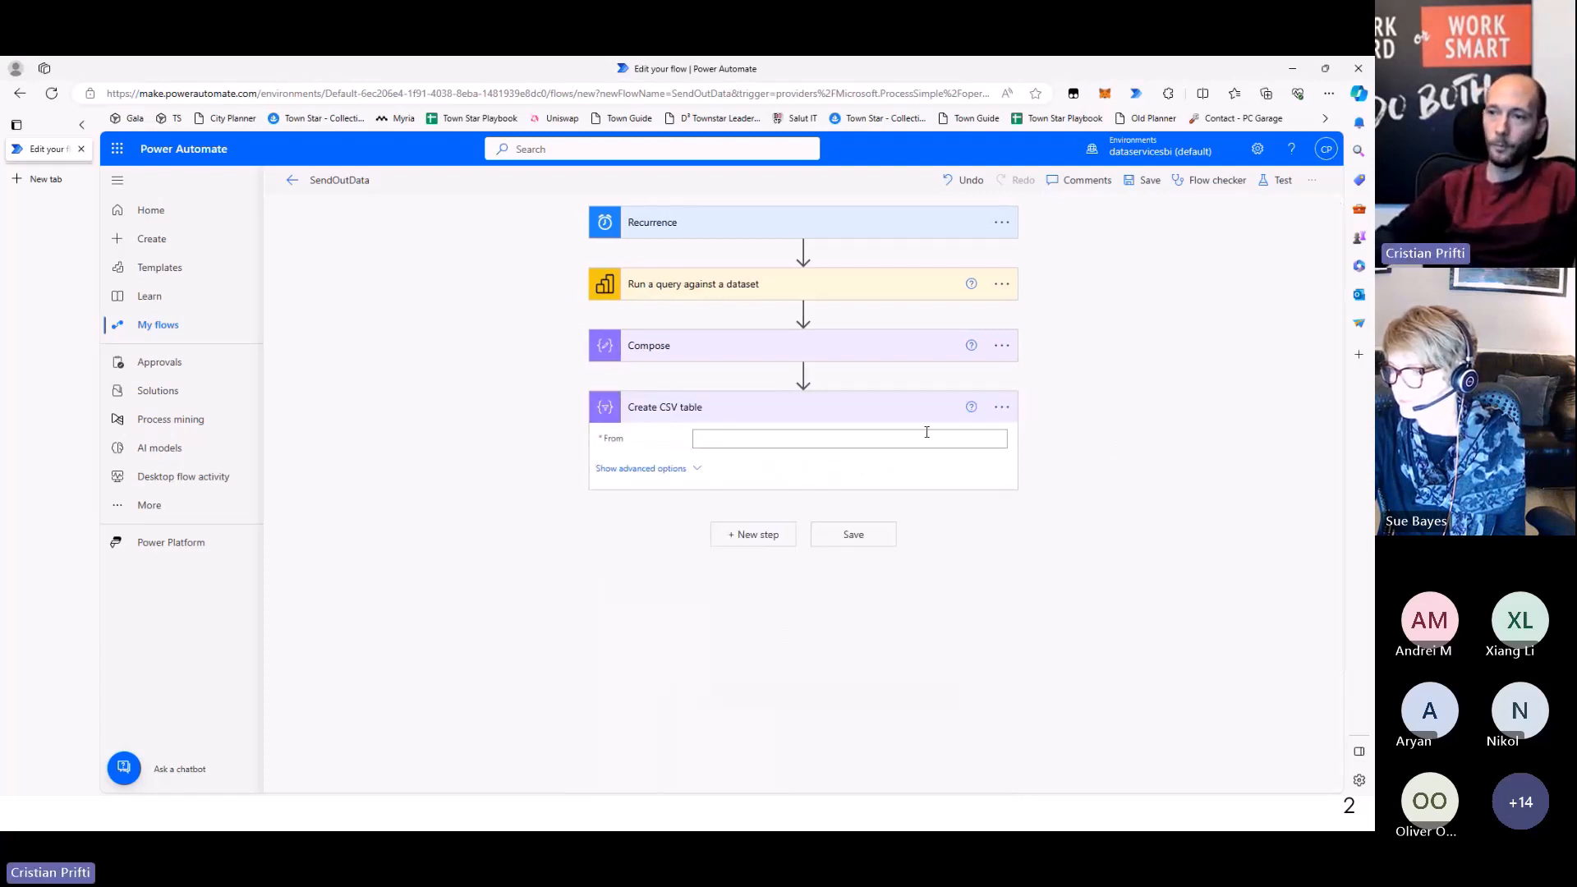
pyautogui.click(857, 439)
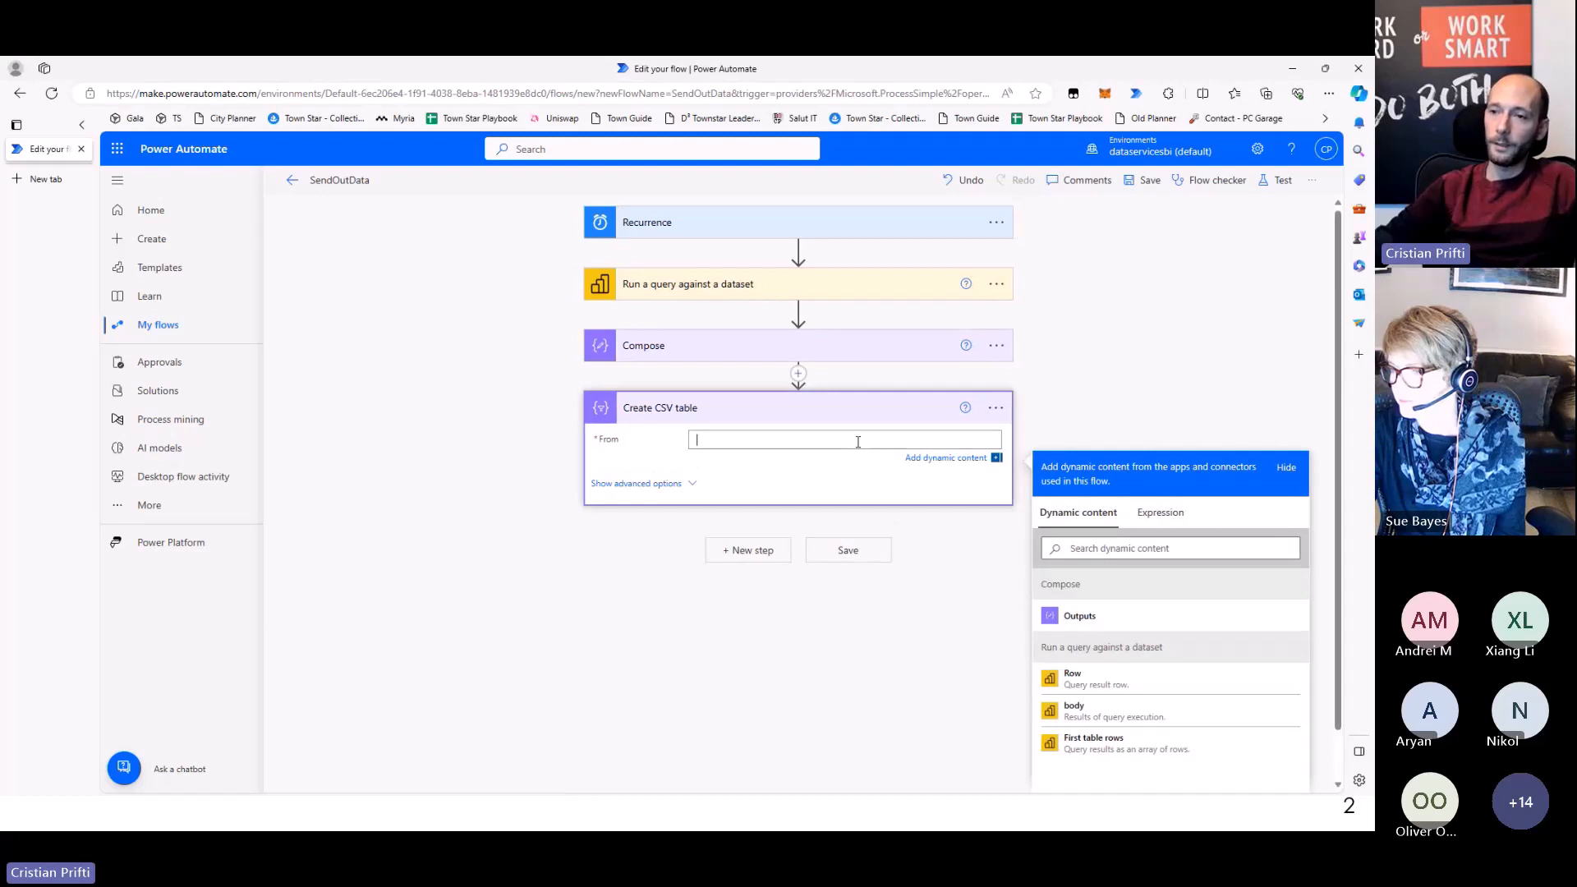
pyautogui.click(1078, 616)
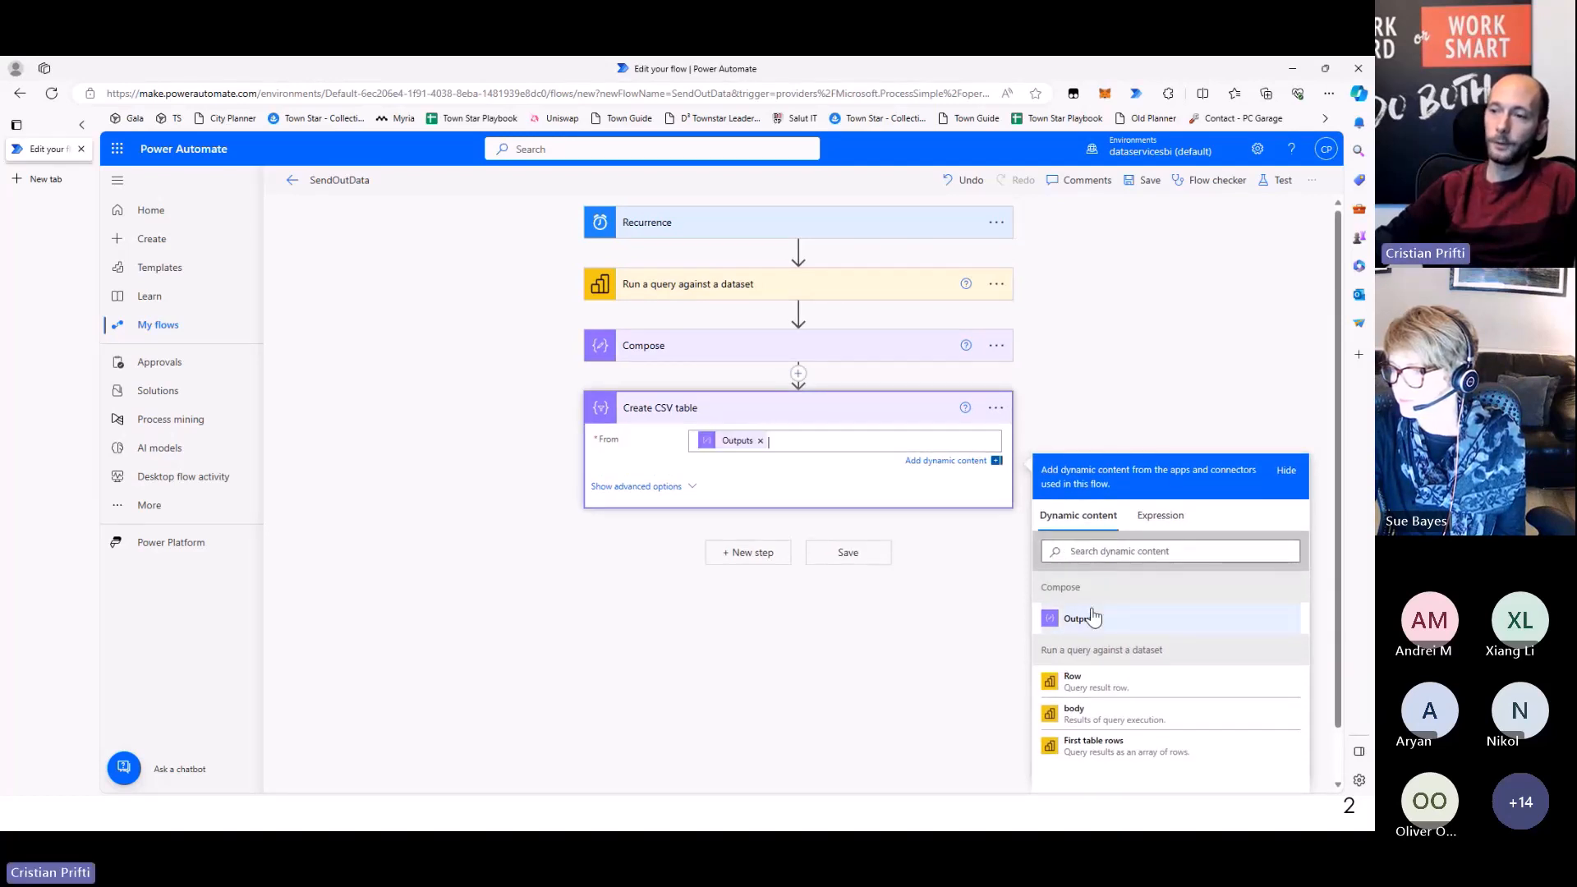
pyautogui.click(1110, 352)
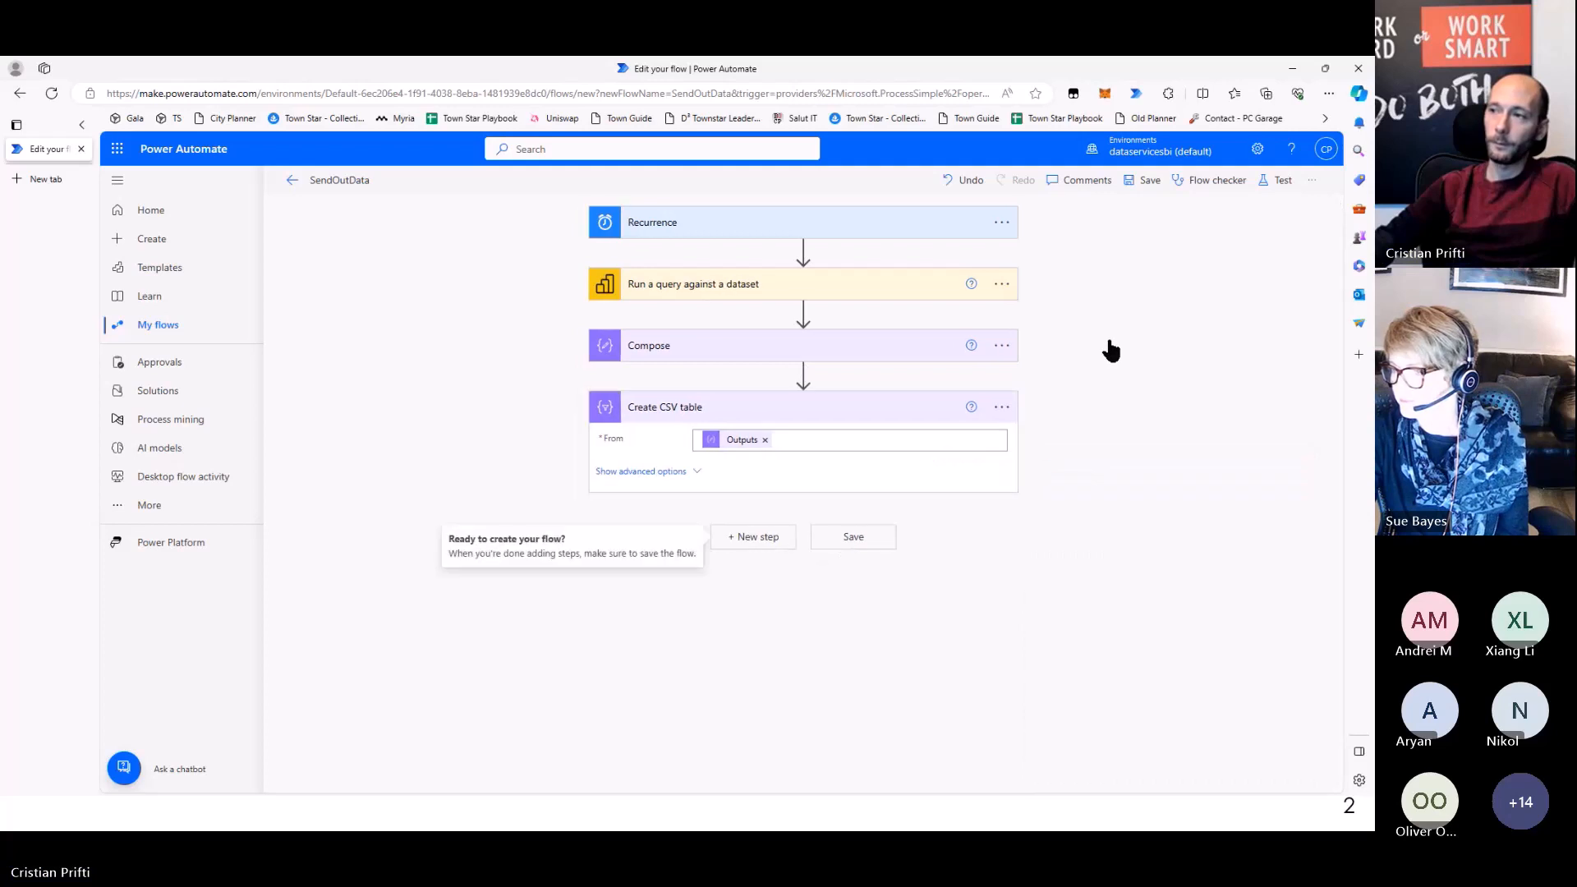
pyautogui.click(1142, 185)
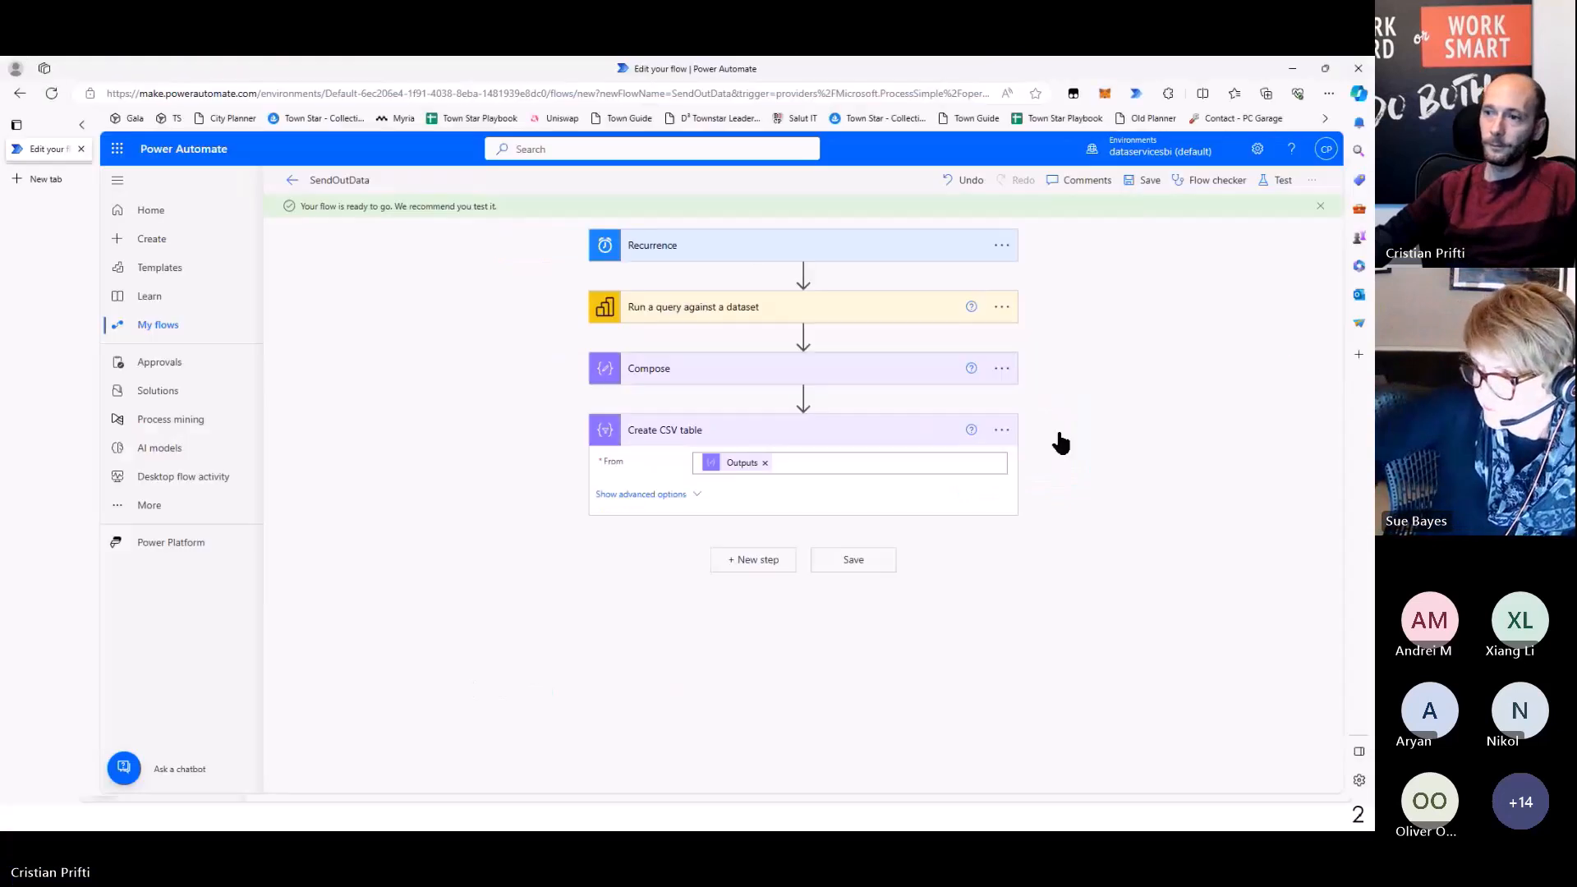
# Use the CSV step's options menu to rename it GenerateCSV and confirm the name
pyautogui.click(1001, 430)
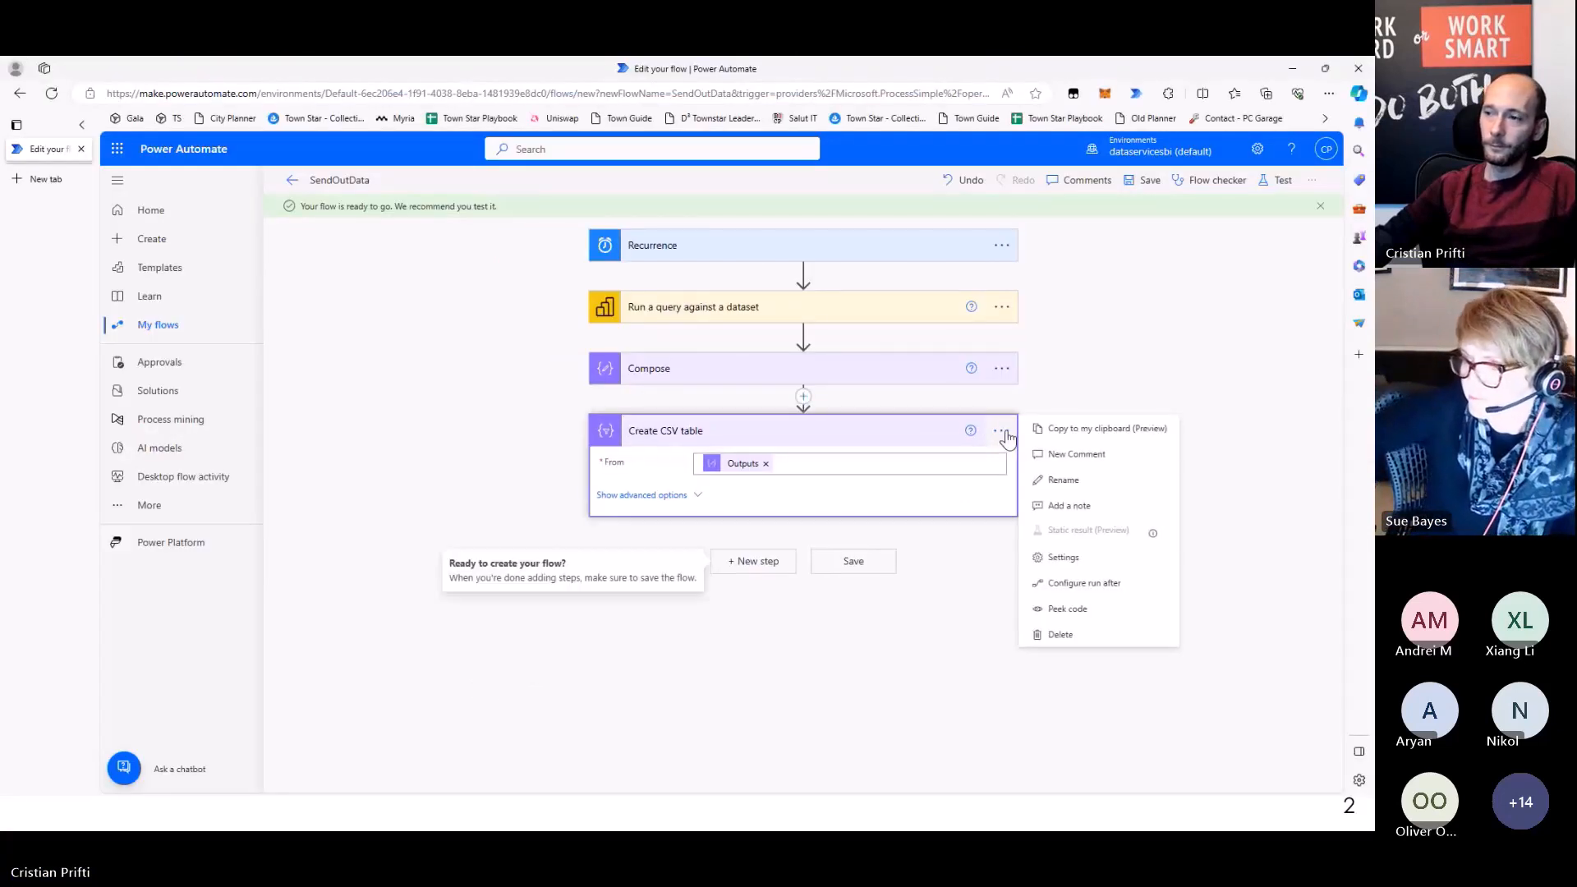
pyautogui.click(1063, 480)
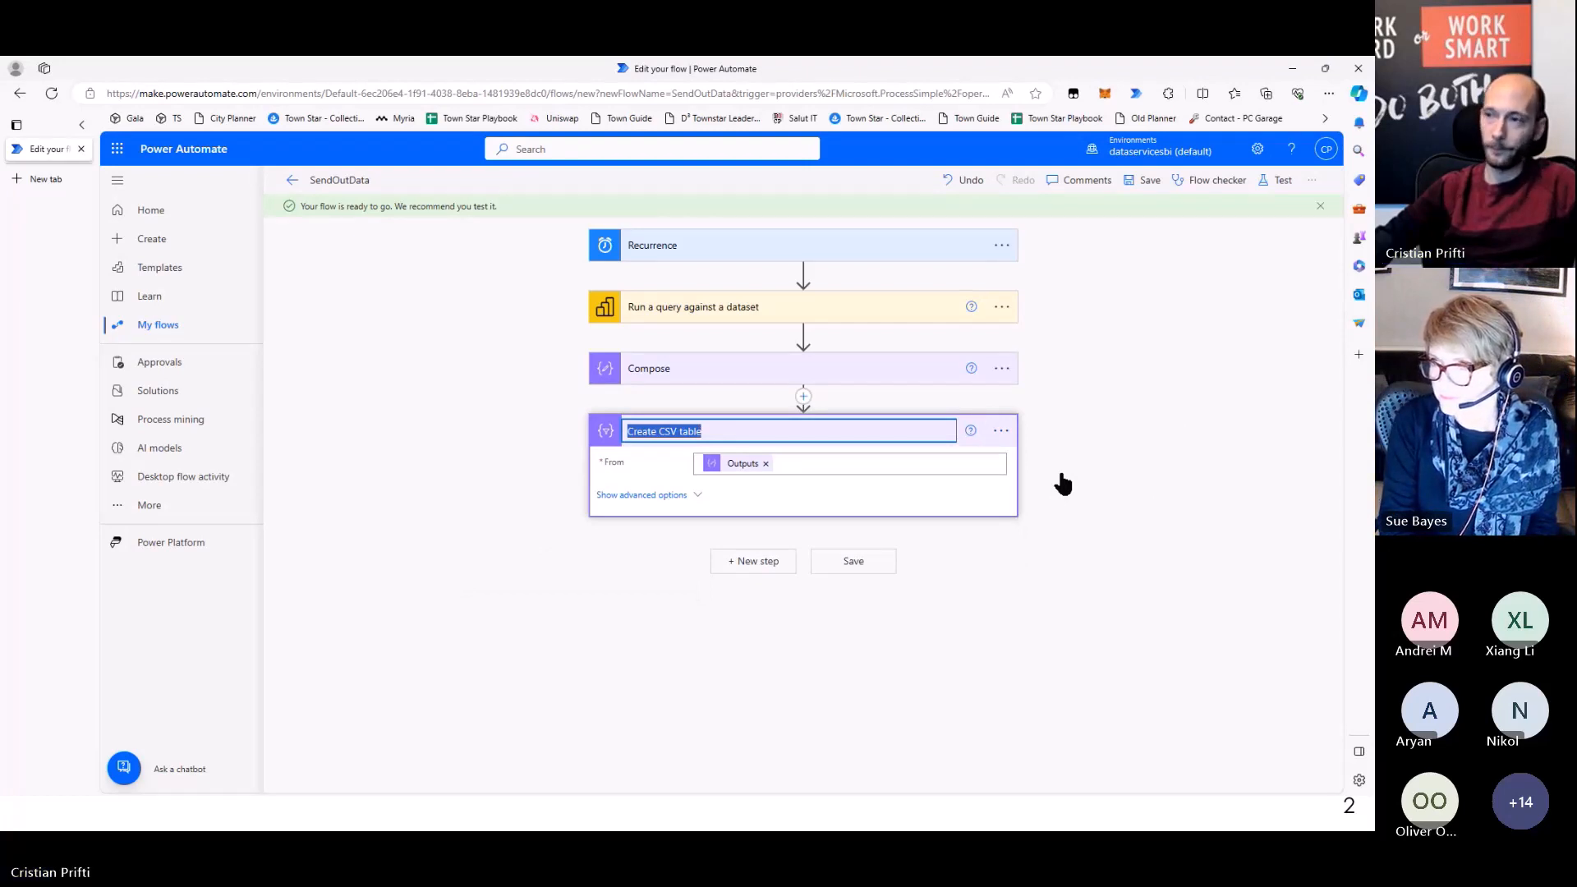
pyautogui.write('Ge')
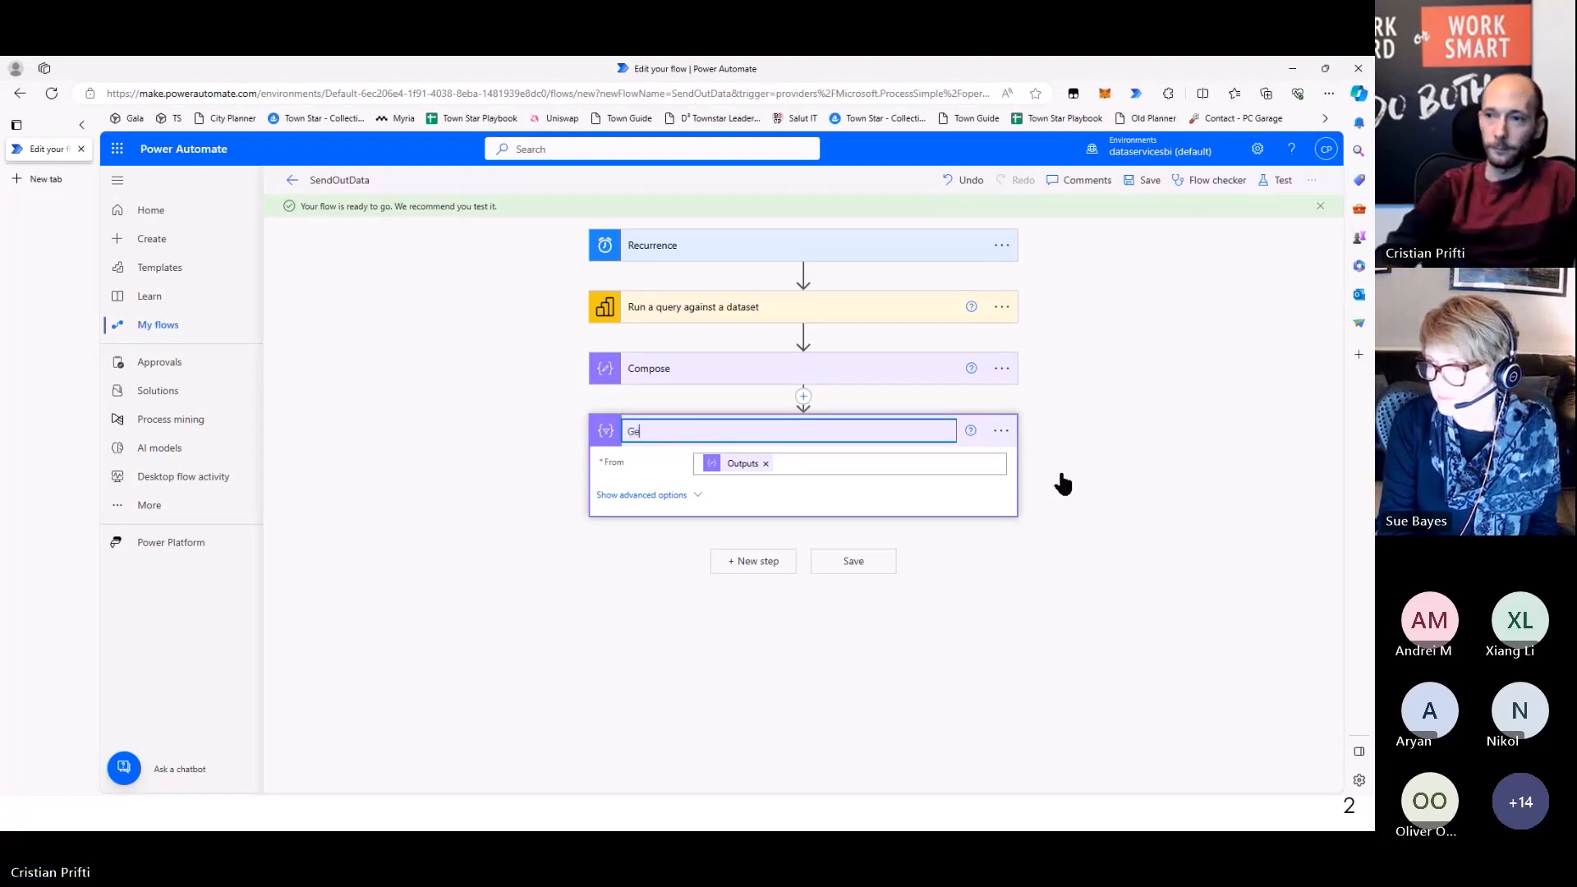
pyautogui.write('nerateCSV')
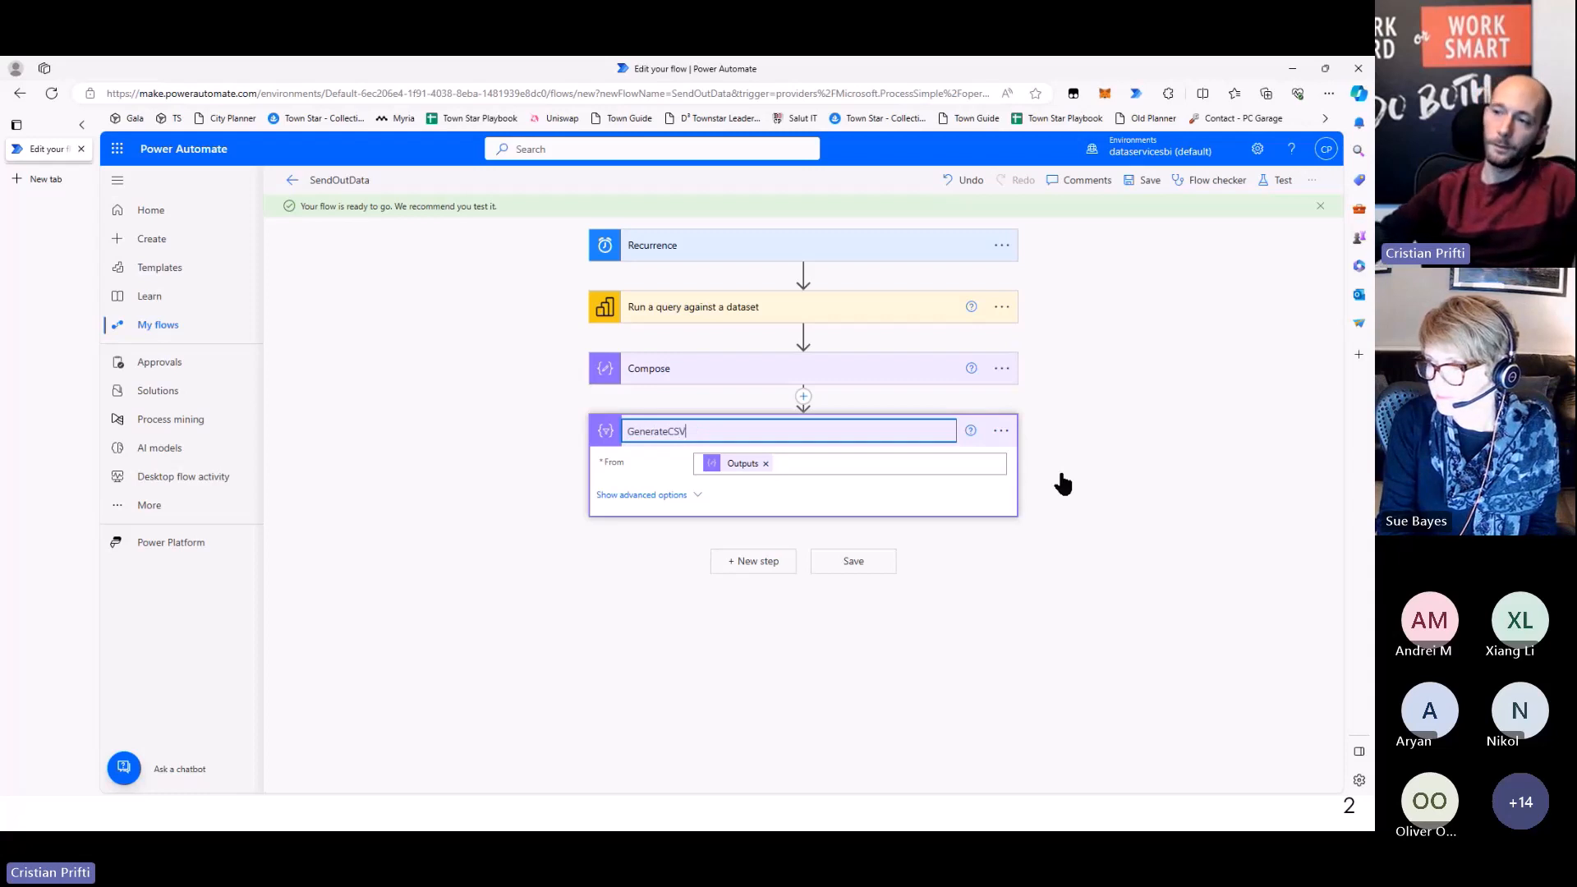
pyautogui.click(1062, 485)
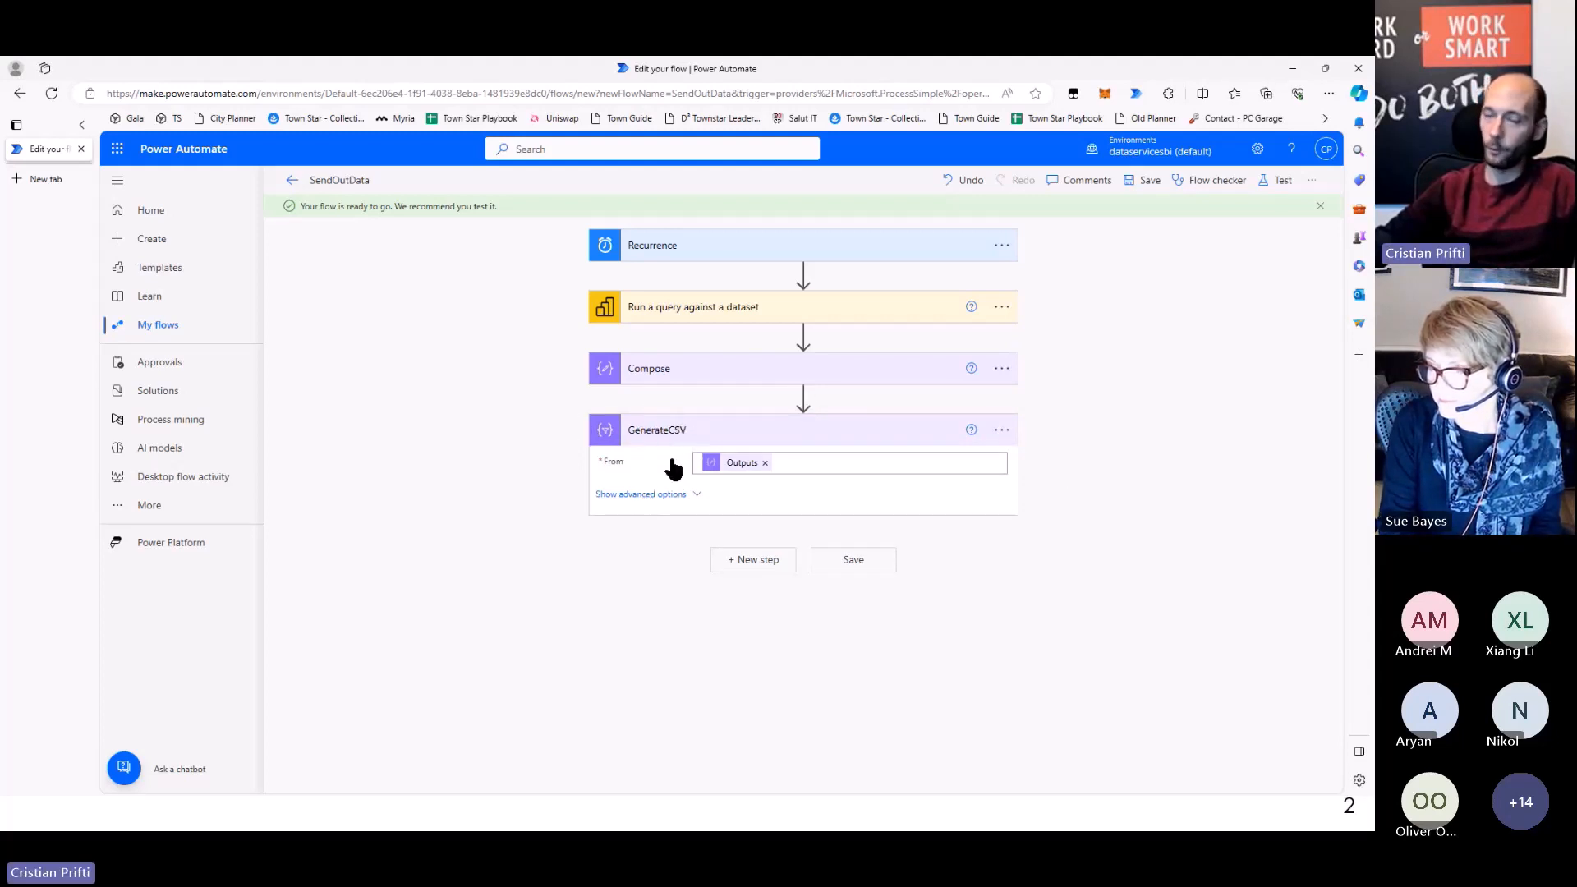
# Search 'sent an email' in a new step and add Office 365 Outlook's Send an email (V2)
pyautogui.click(753, 561)
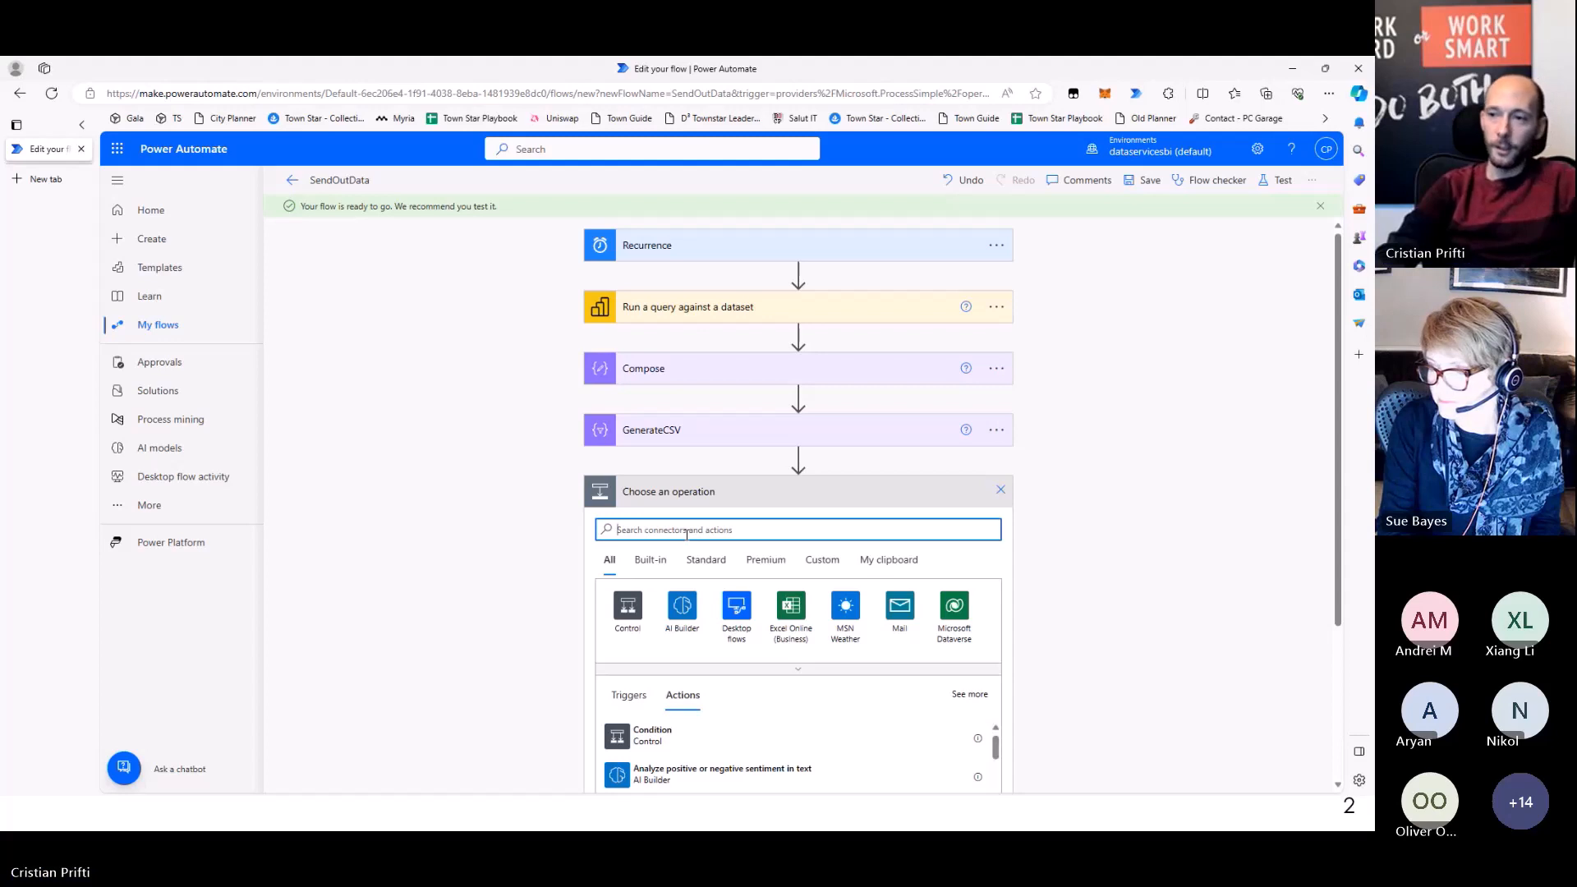
pyautogui.write('sent')
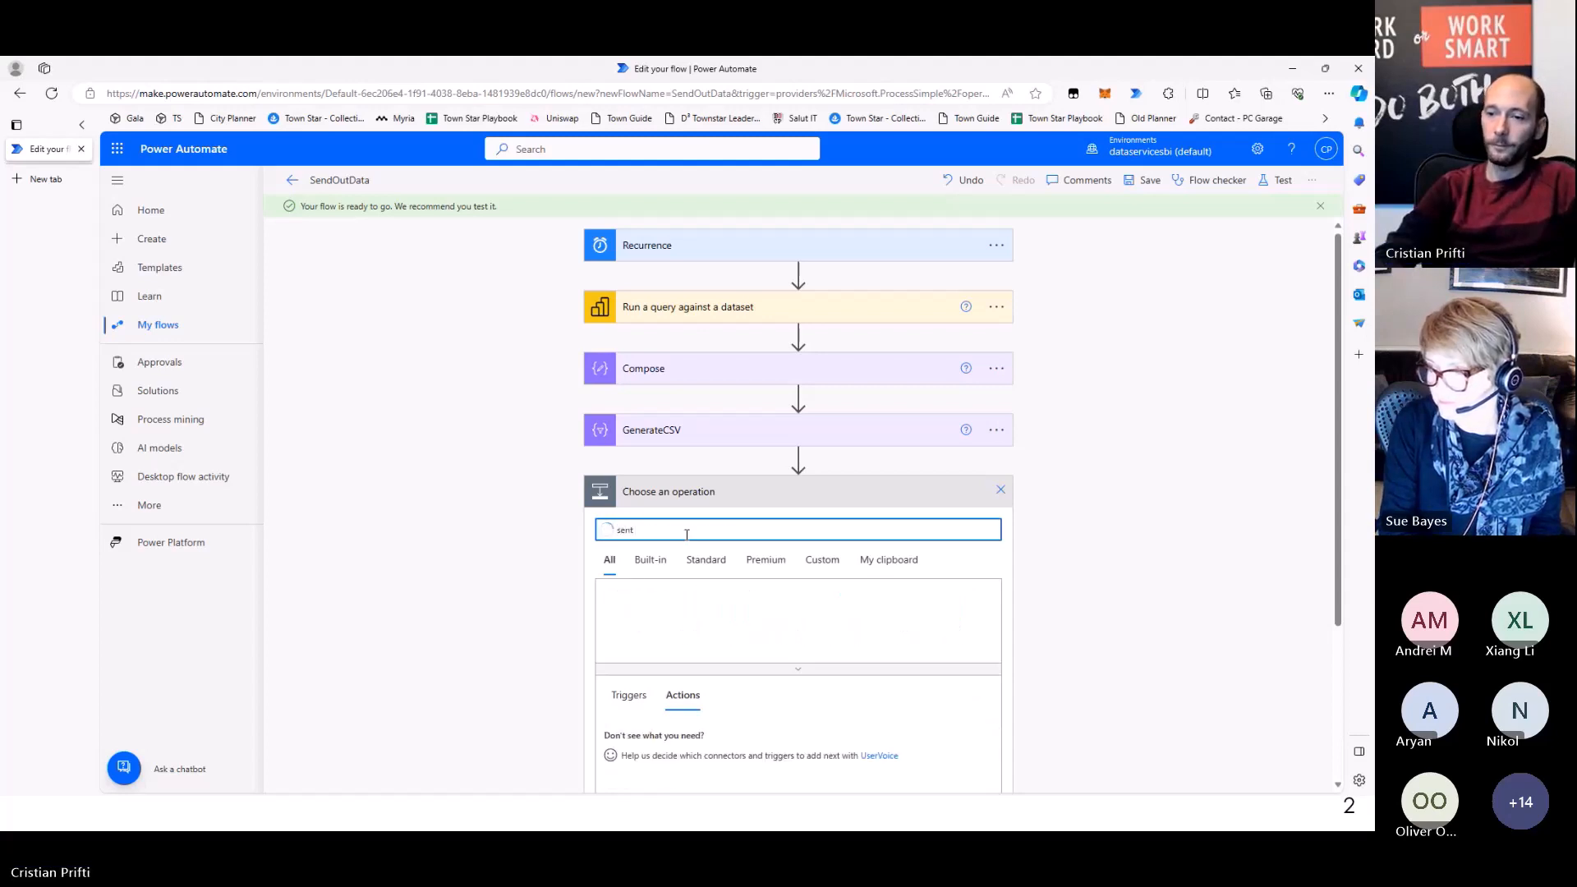
pyautogui.scroll(-3, 944, 396)
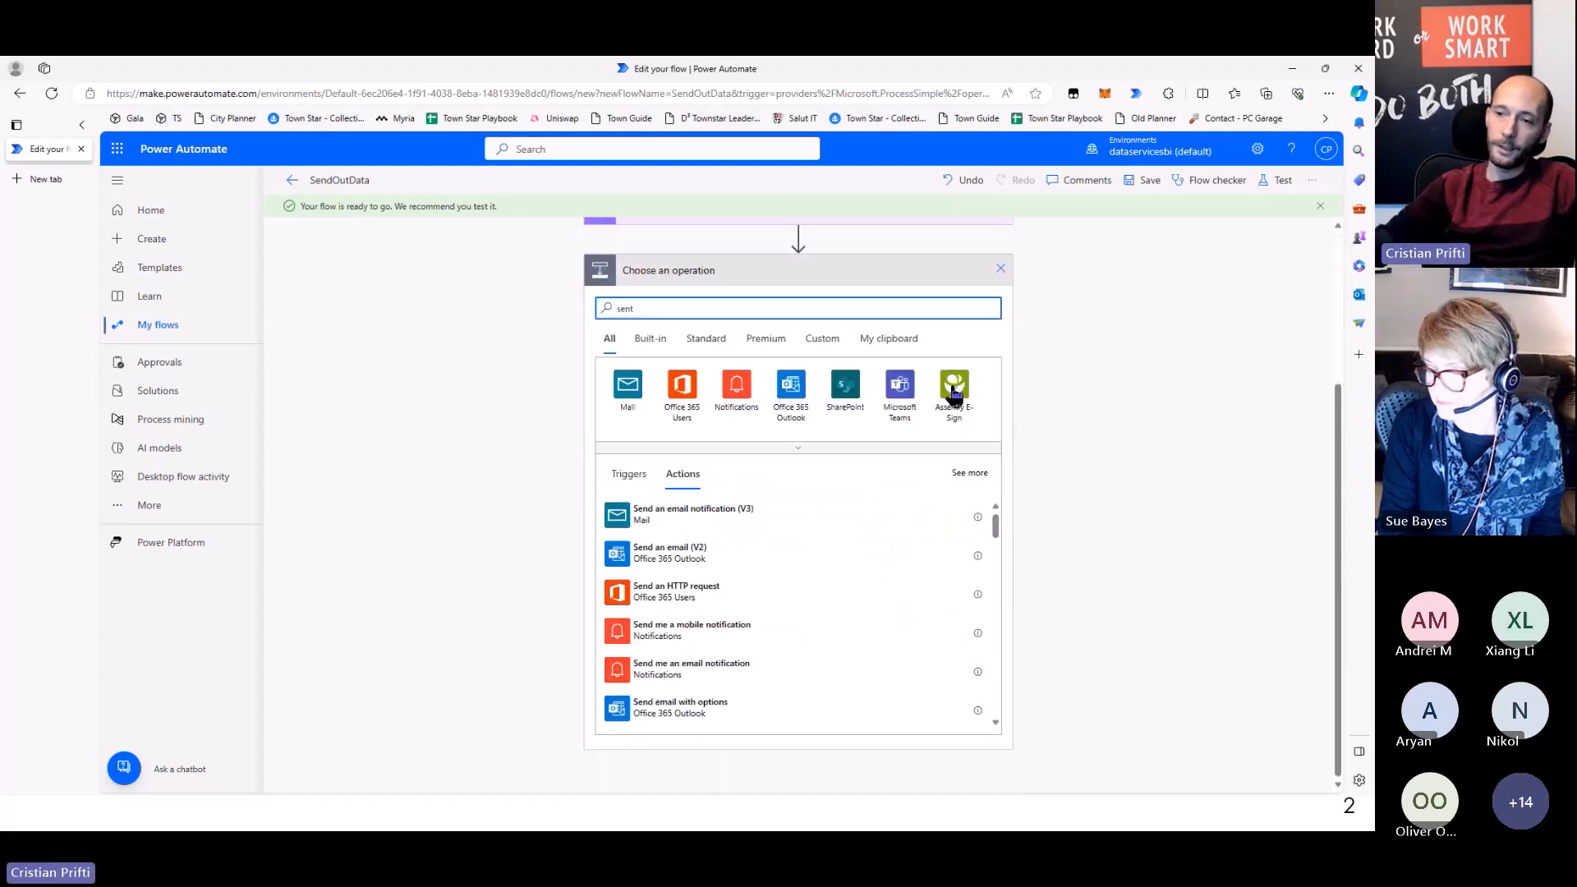
pyautogui.write('a')
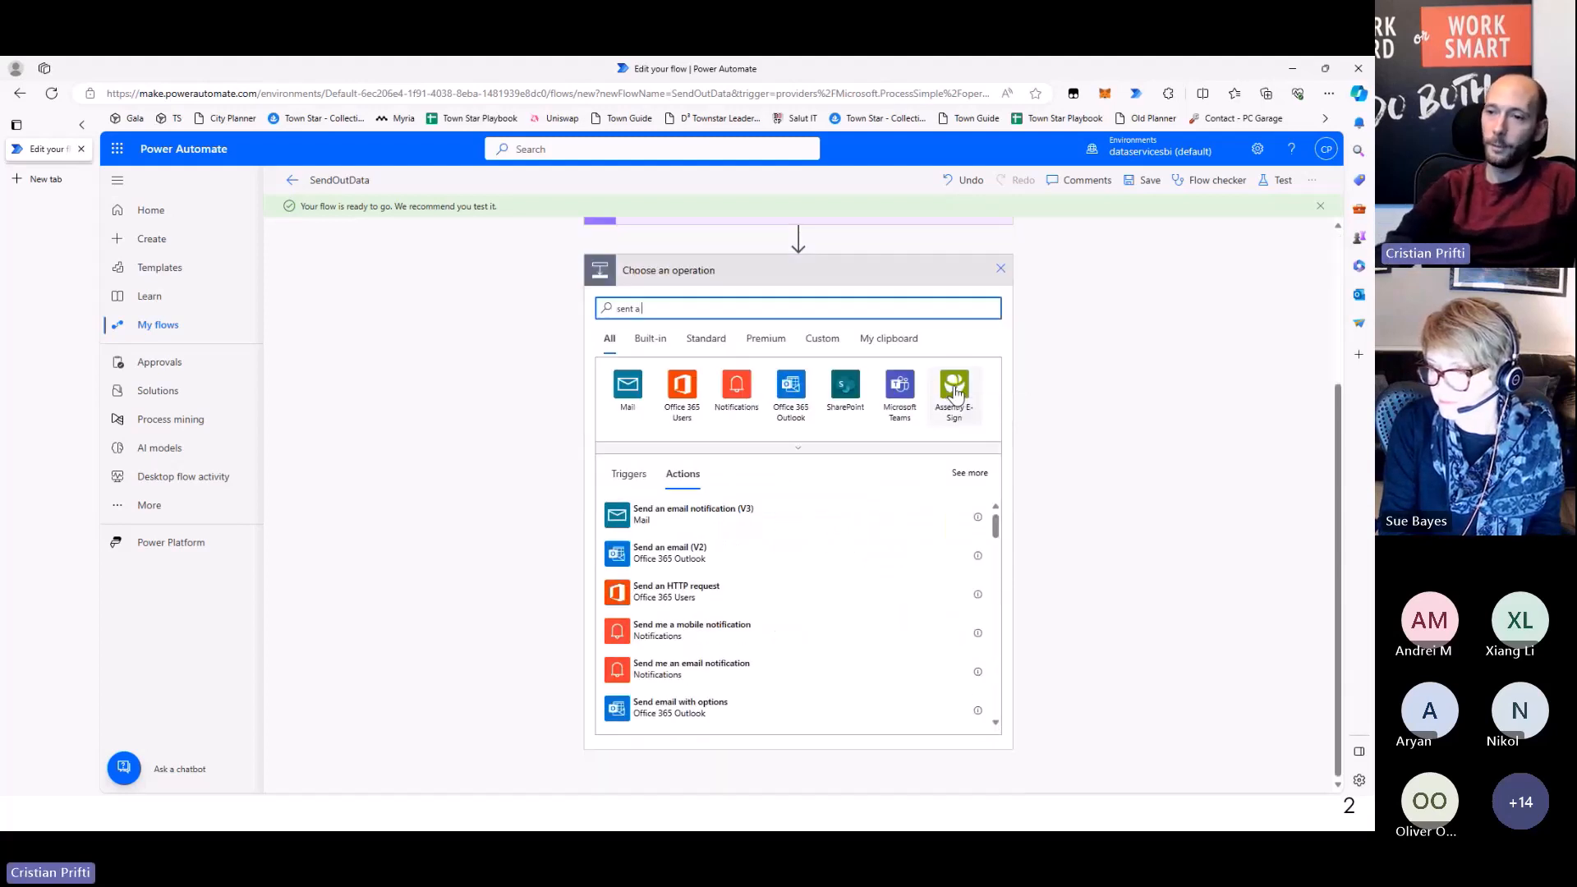
pyautogui.write('n email')
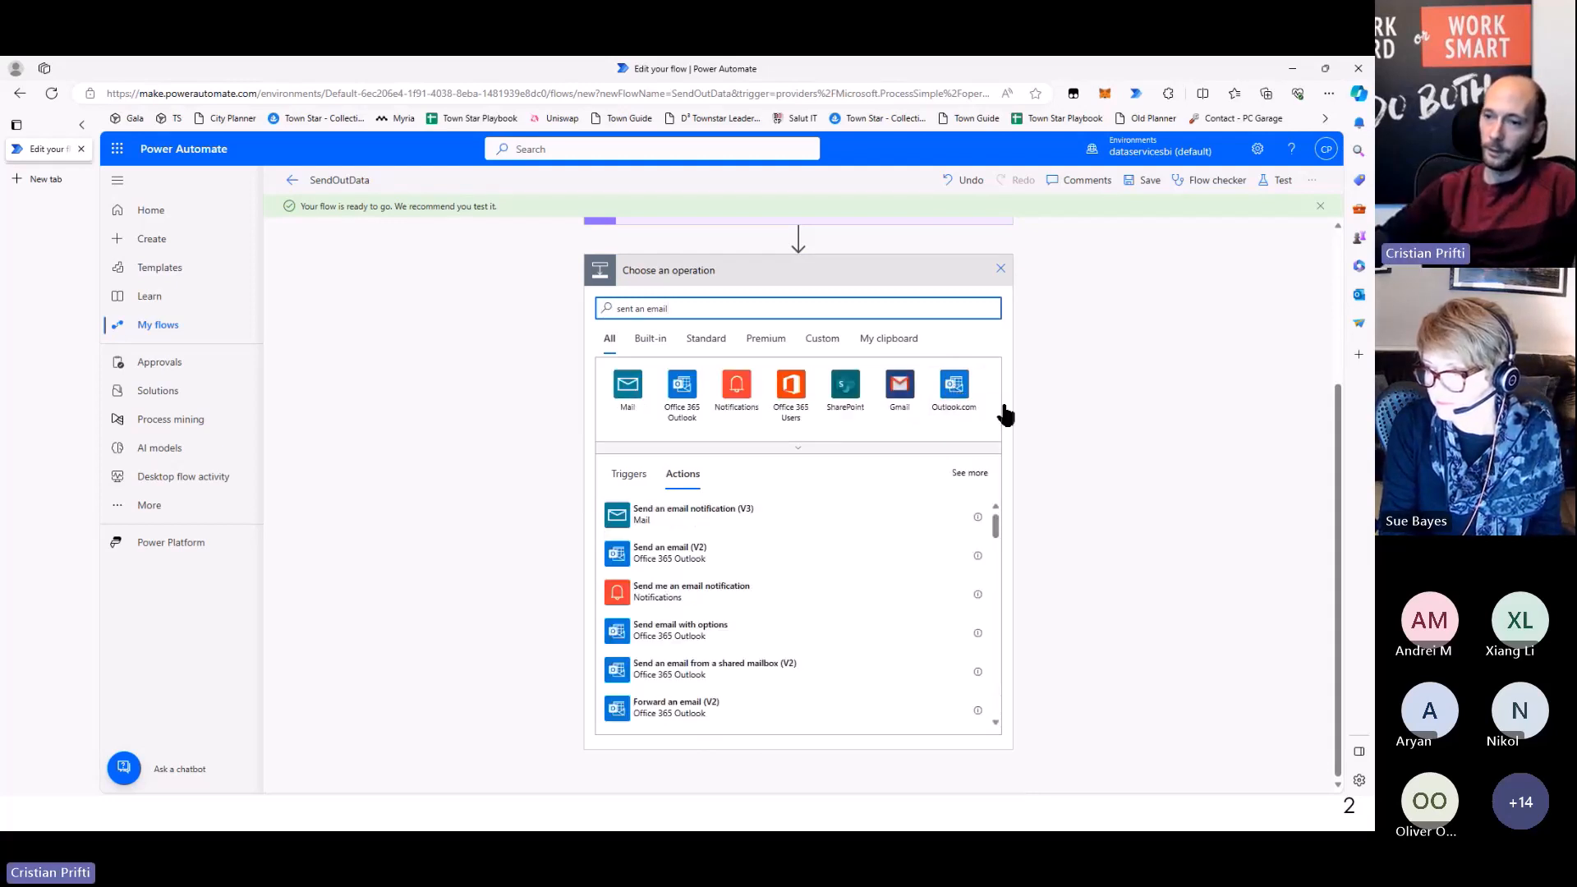
pyautogui.scroll(-1, 909, 518)
pyautogui.scroll(-2, 909, 519)
pyautogui.scroll(3, 909, 519)
pyautogui.scroll(-3, 909, 518)
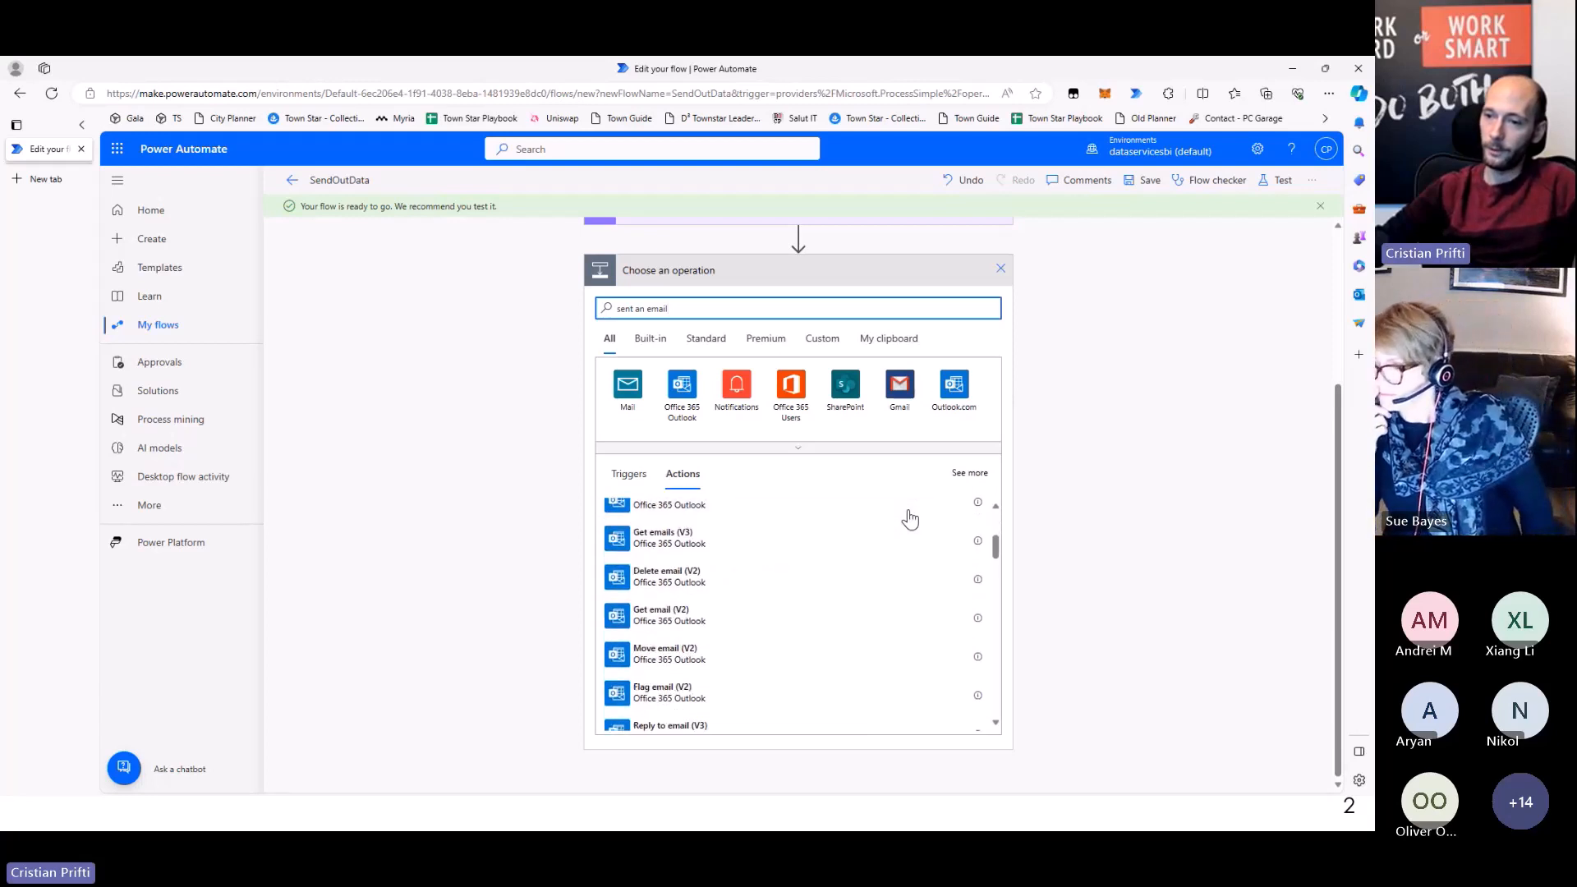
pyautogui.scroll(3, 909, 518)
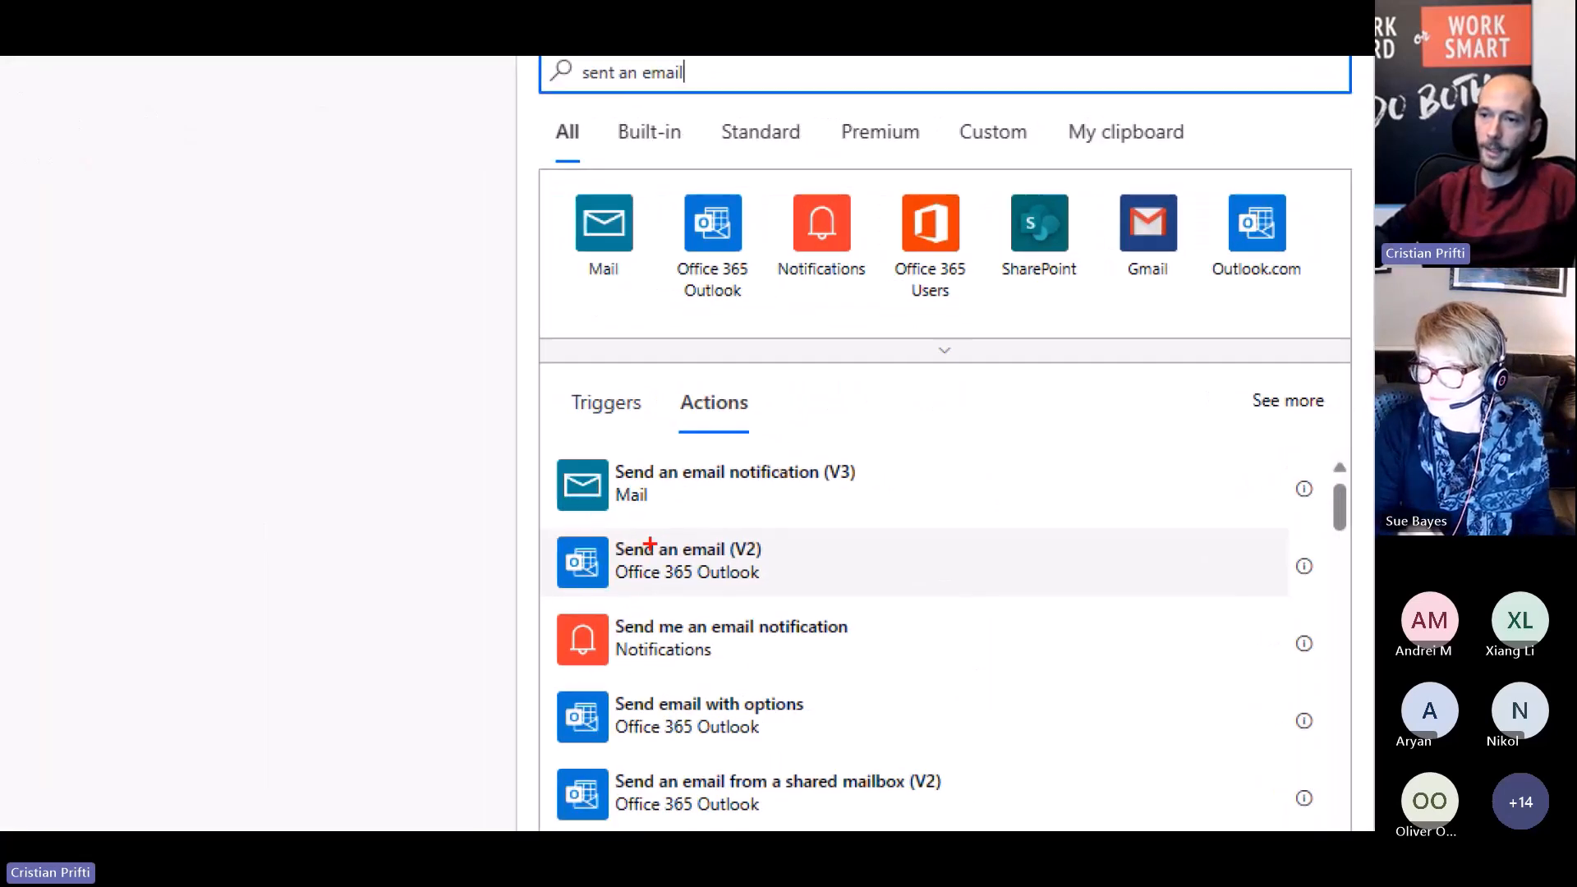
pyautogui.moveTo(495, 519)
pyautogui.mouseDown()
pyautogui.moveTo(793, 576)
pyautogui.moveTo(782, 594)
pyautogui.moveTo(806, 600)
pyautogui.mouseUp()
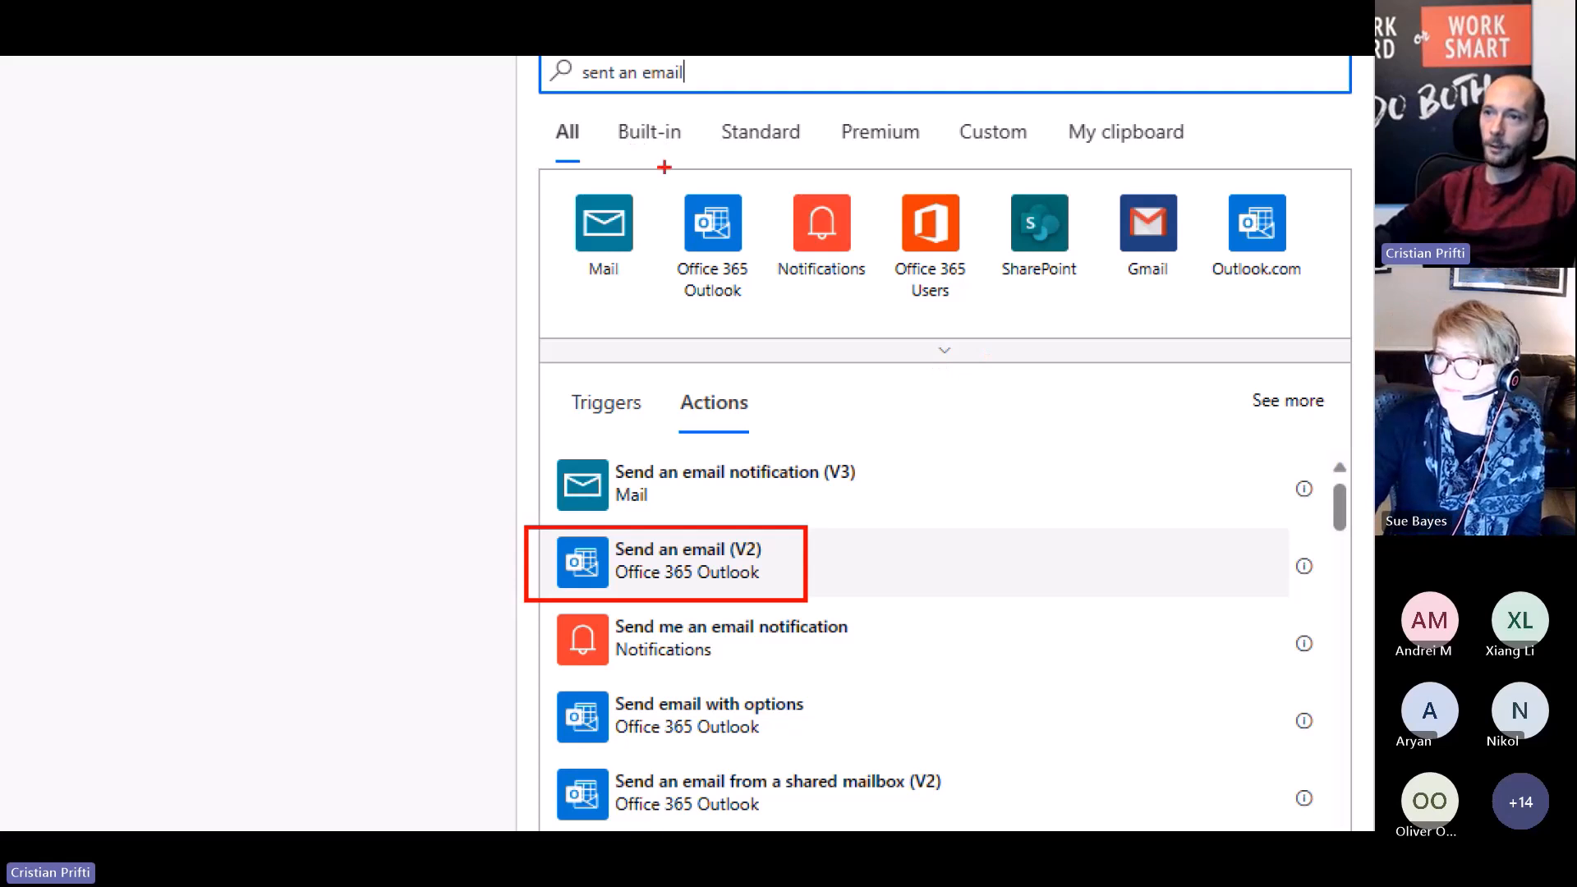
pyautogui.moveTo(658, 183)
pyautogui.mouseDown()
pyautogui.moveTo(749, 262)
pyautogui.moveTo(767, 321)
pyautogui.mouseUp()
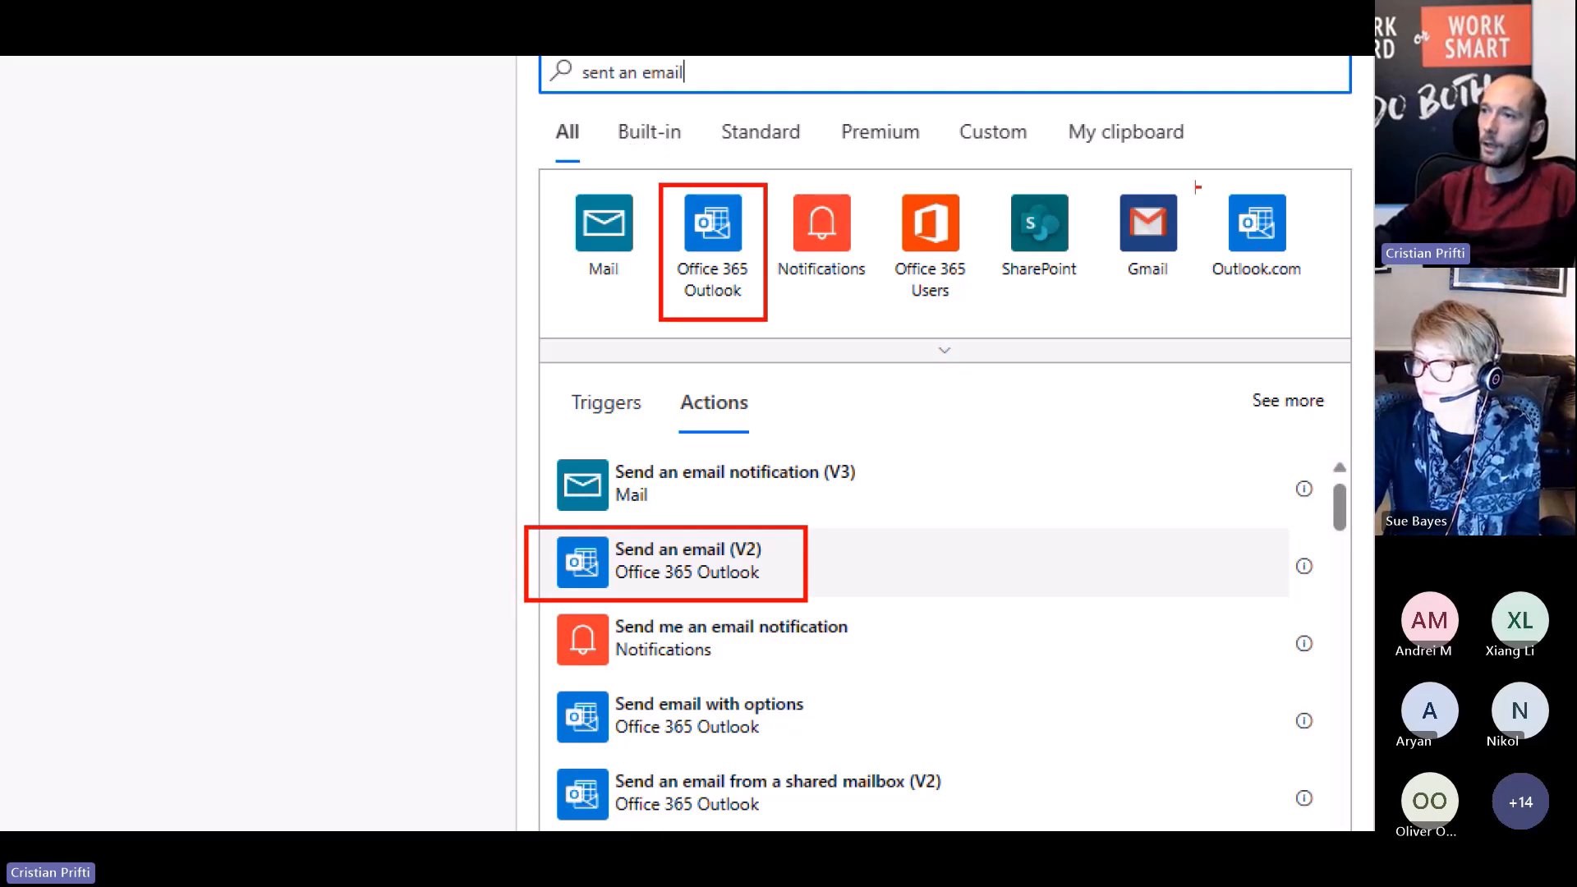
pyautogui.moveTo(1192, 159); pyautogui.dragTo(1328, 315)
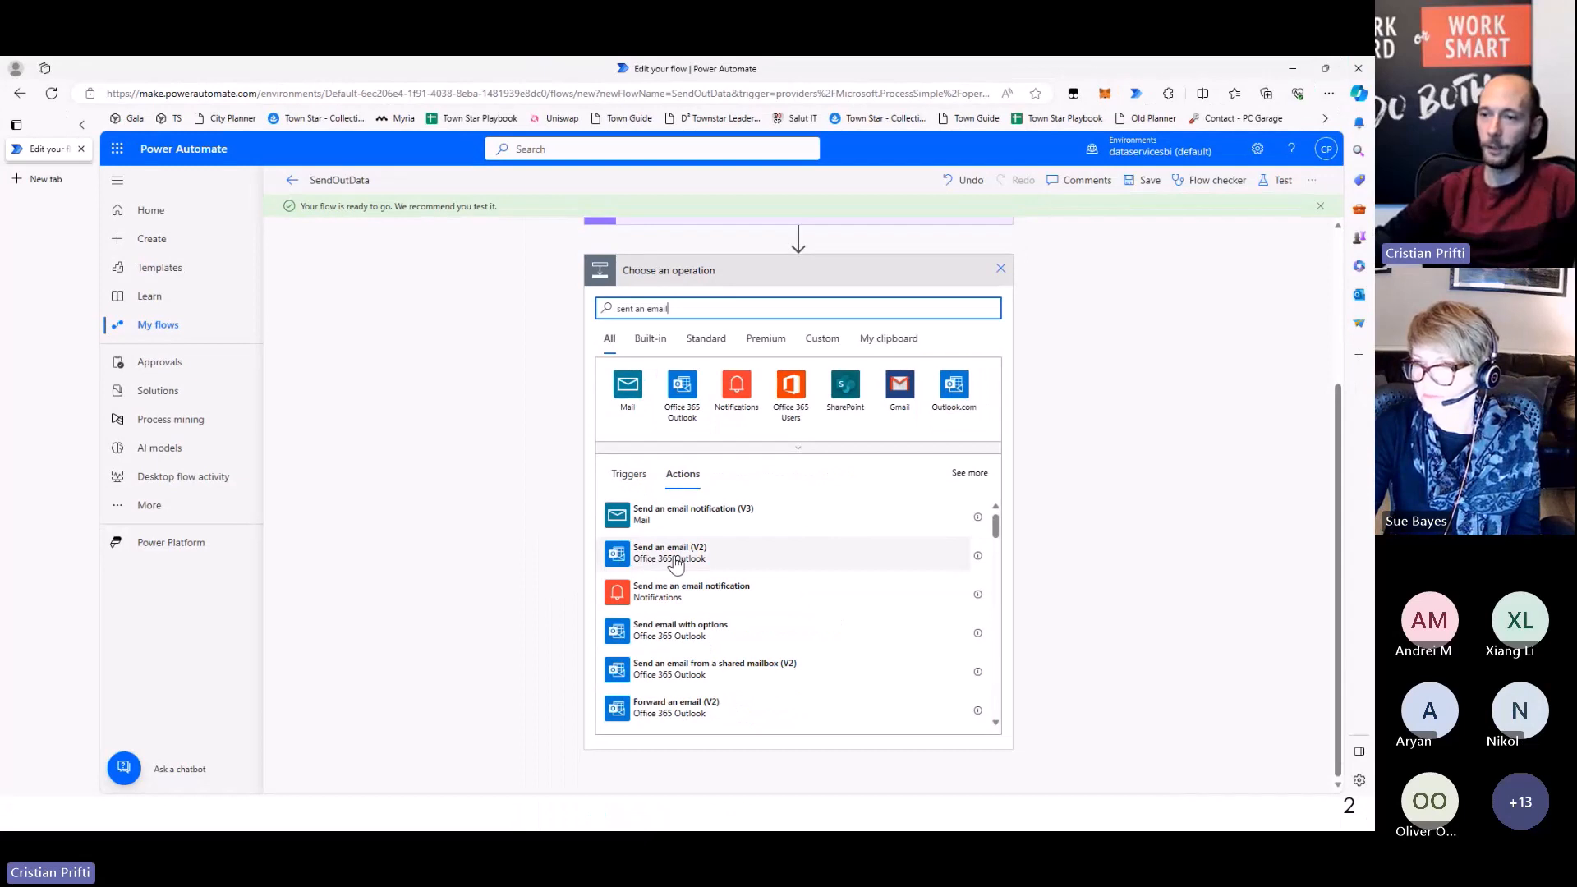
pyautogui.click(675, 561)
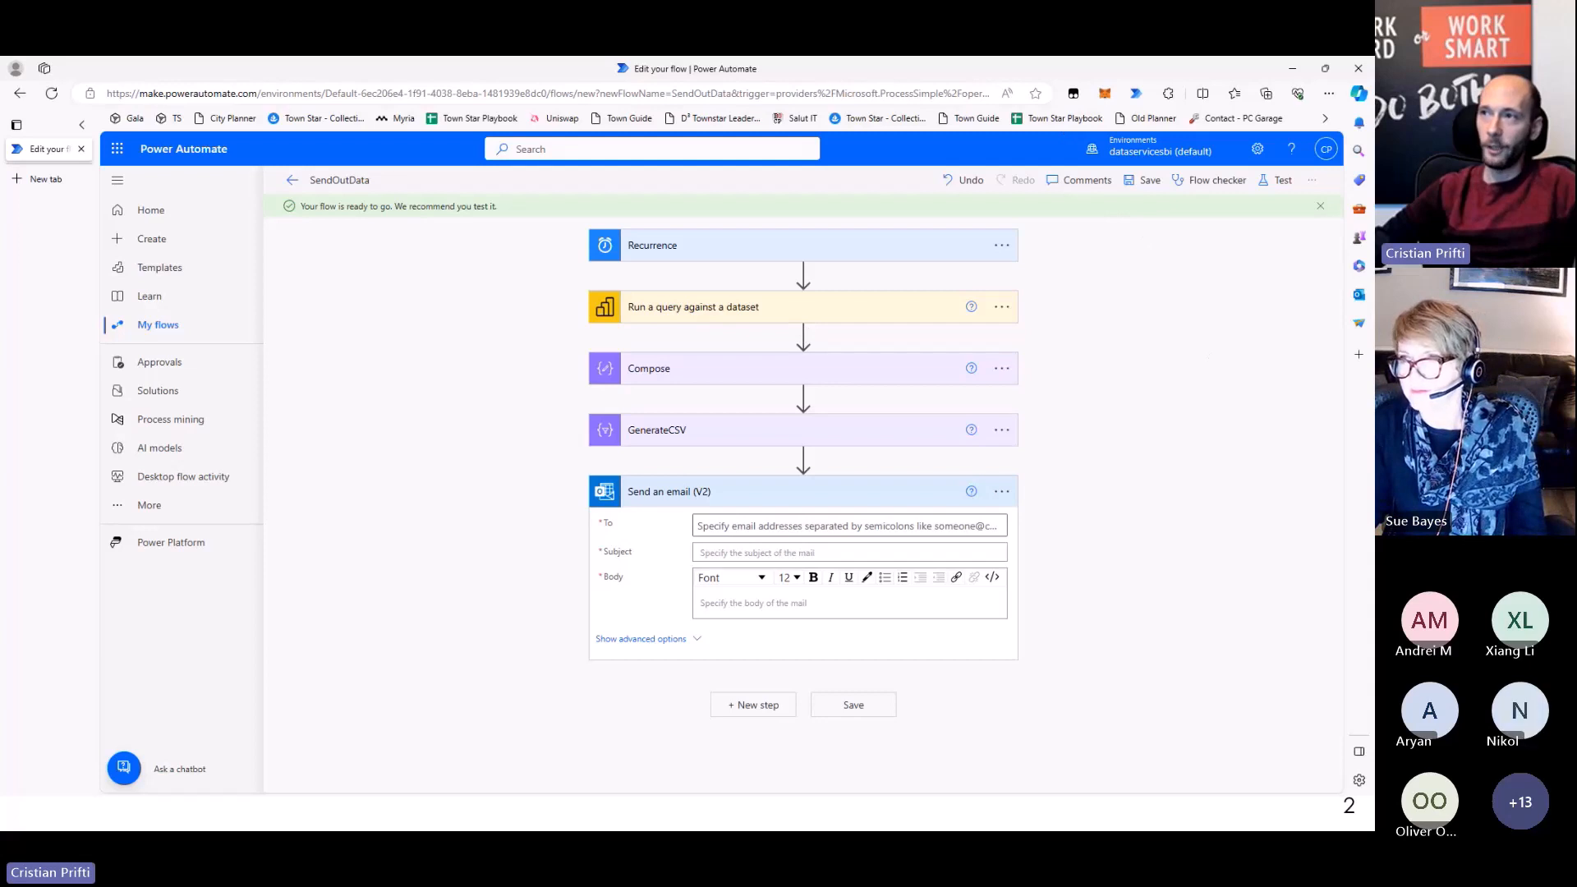
# Add a card visual showing the _Measures # Bookings total (400) to the Power BI report
pyautogui.hotkey('alt', 'Tab')
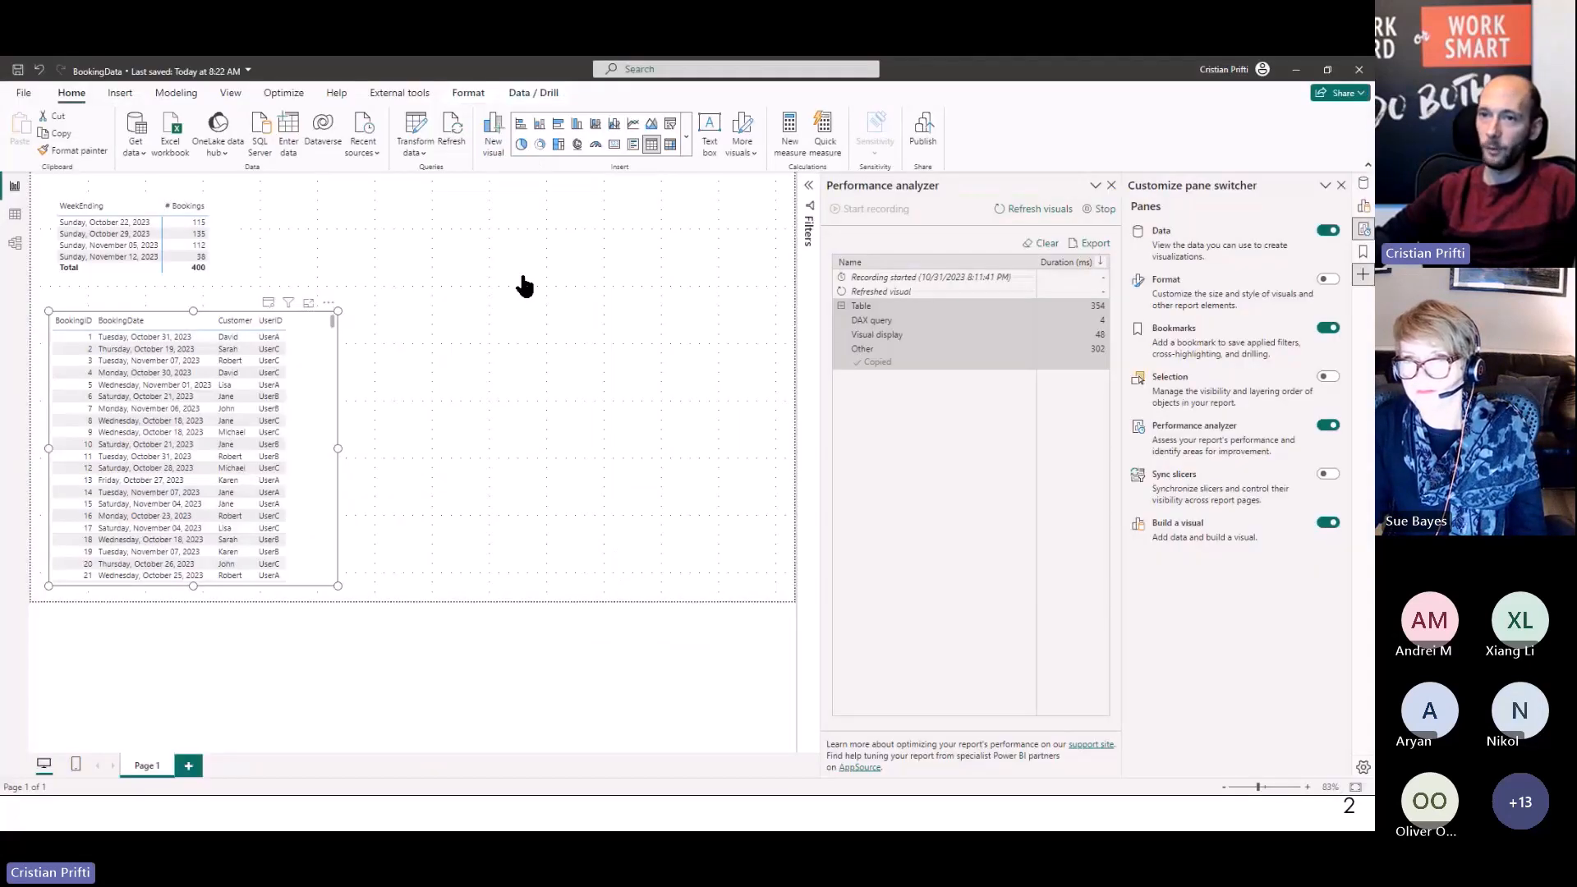
pyautogui.click(560, 304)
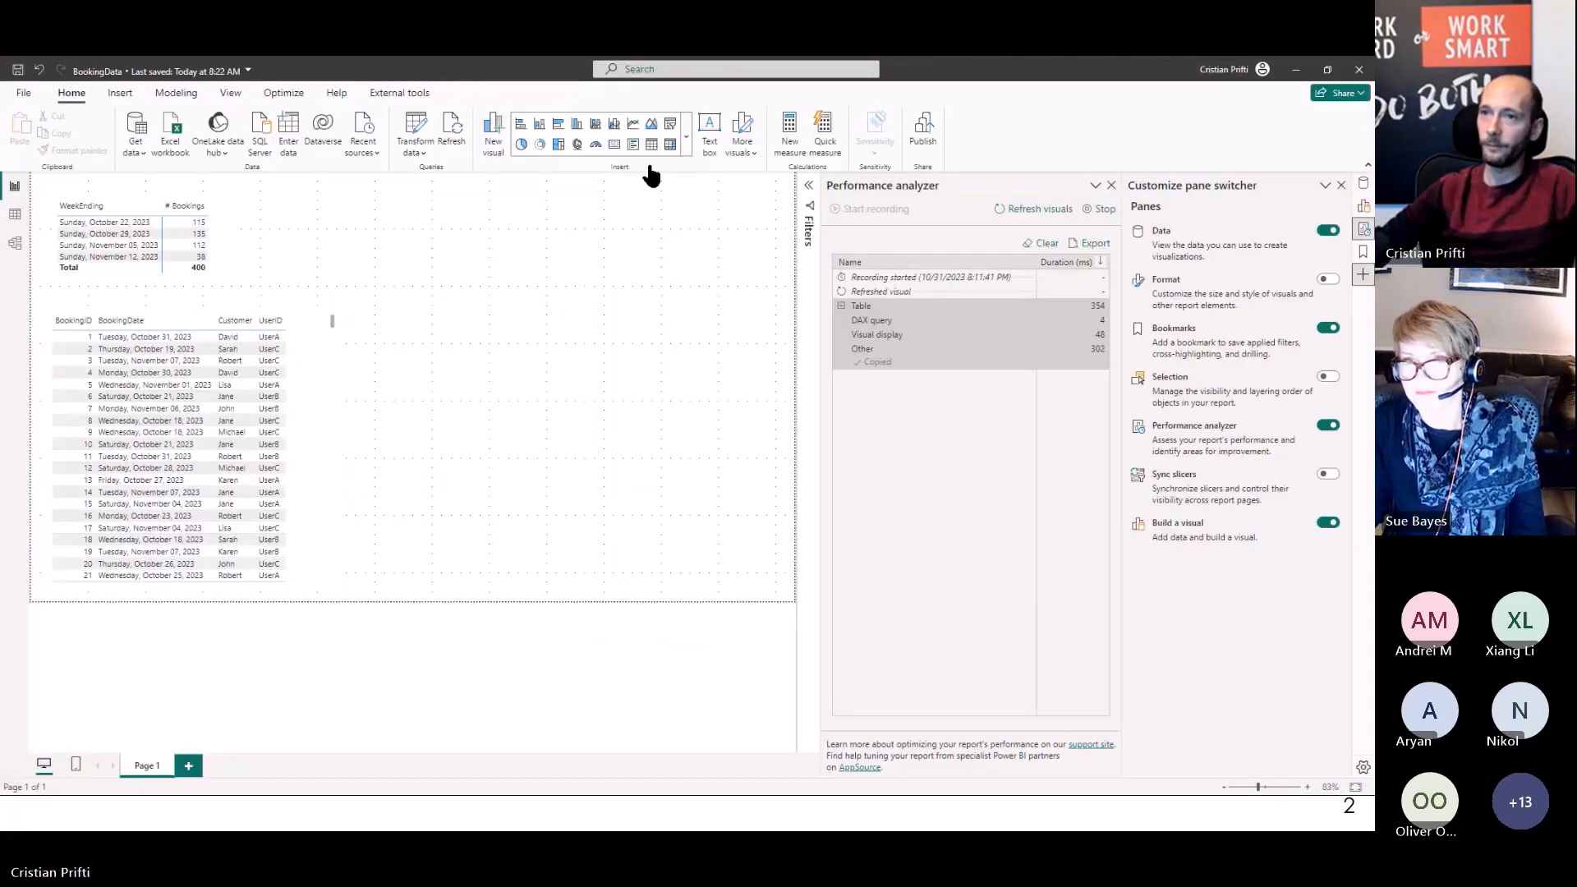
pyautogui.click(616, 146)
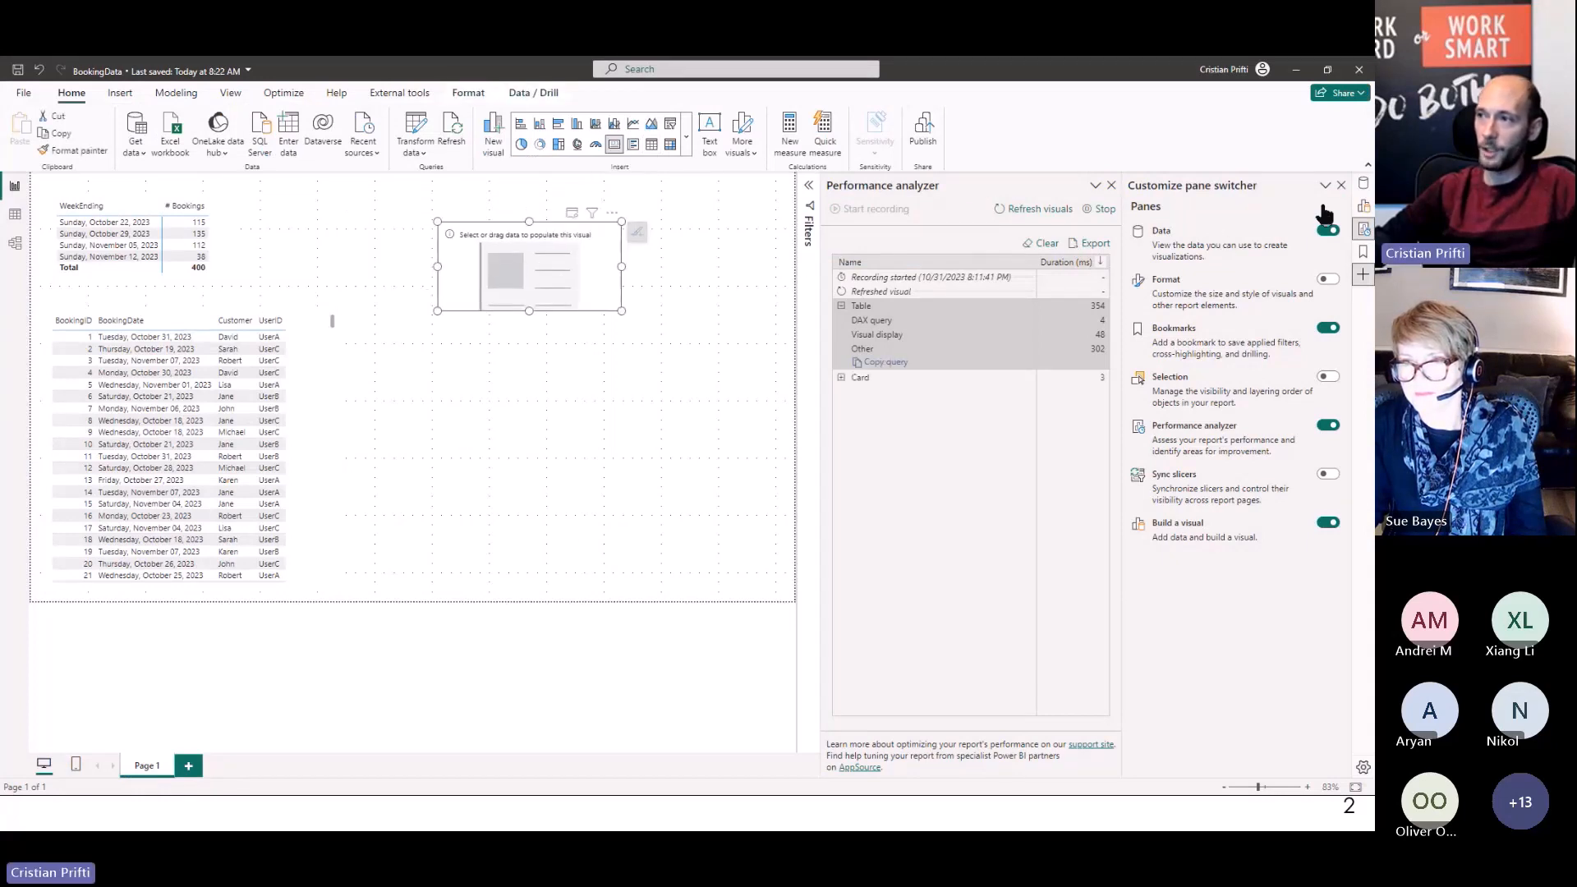
pyautogui.click(1363, 186)
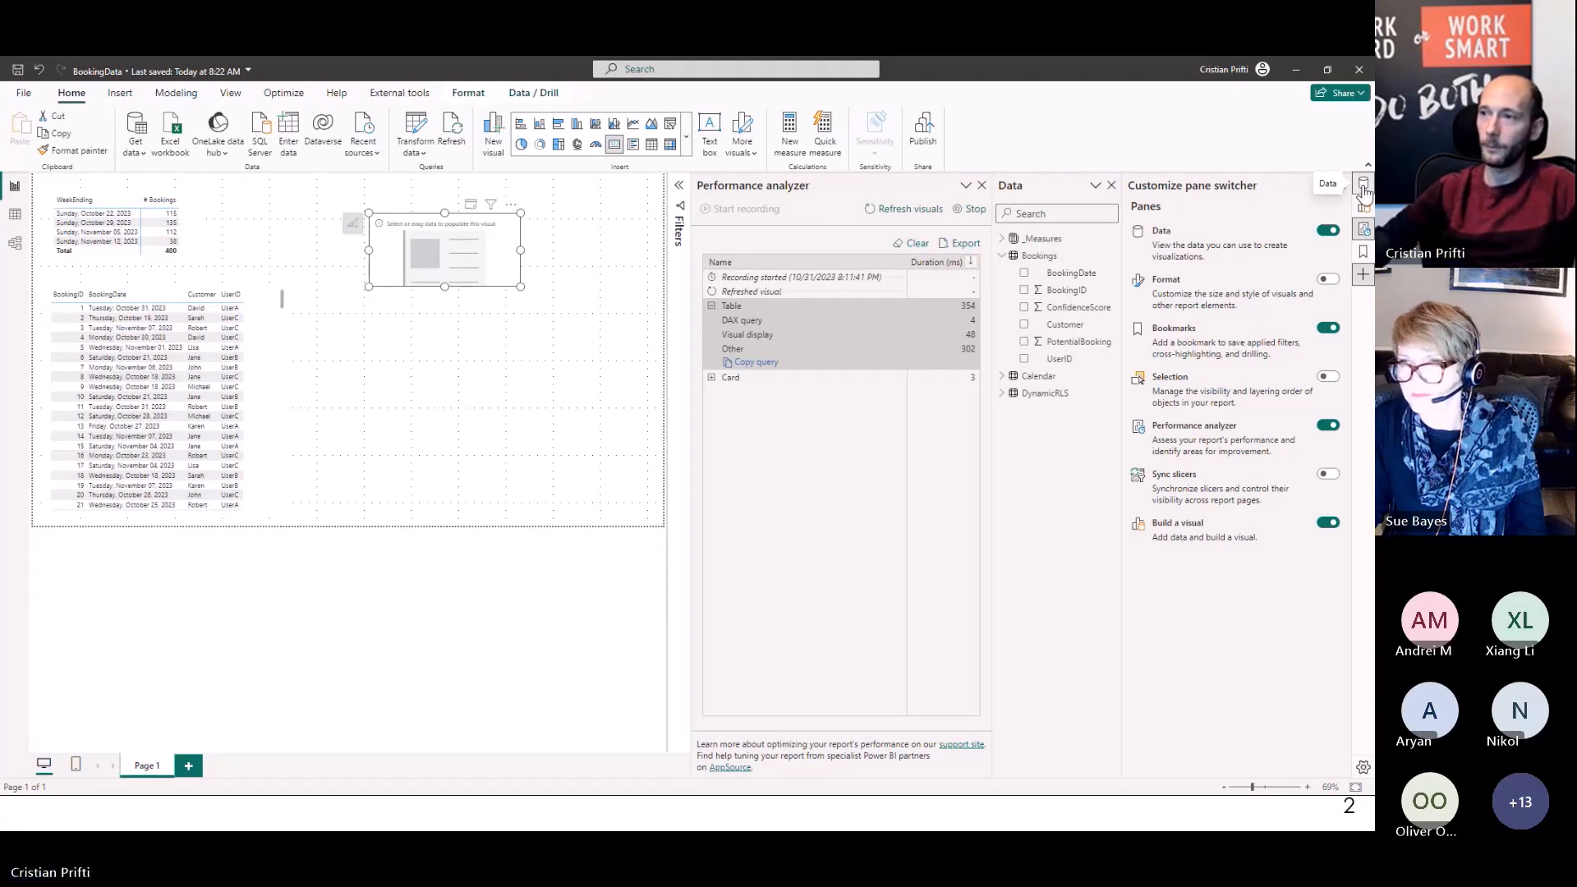
pyautogui.click(1067, 238)
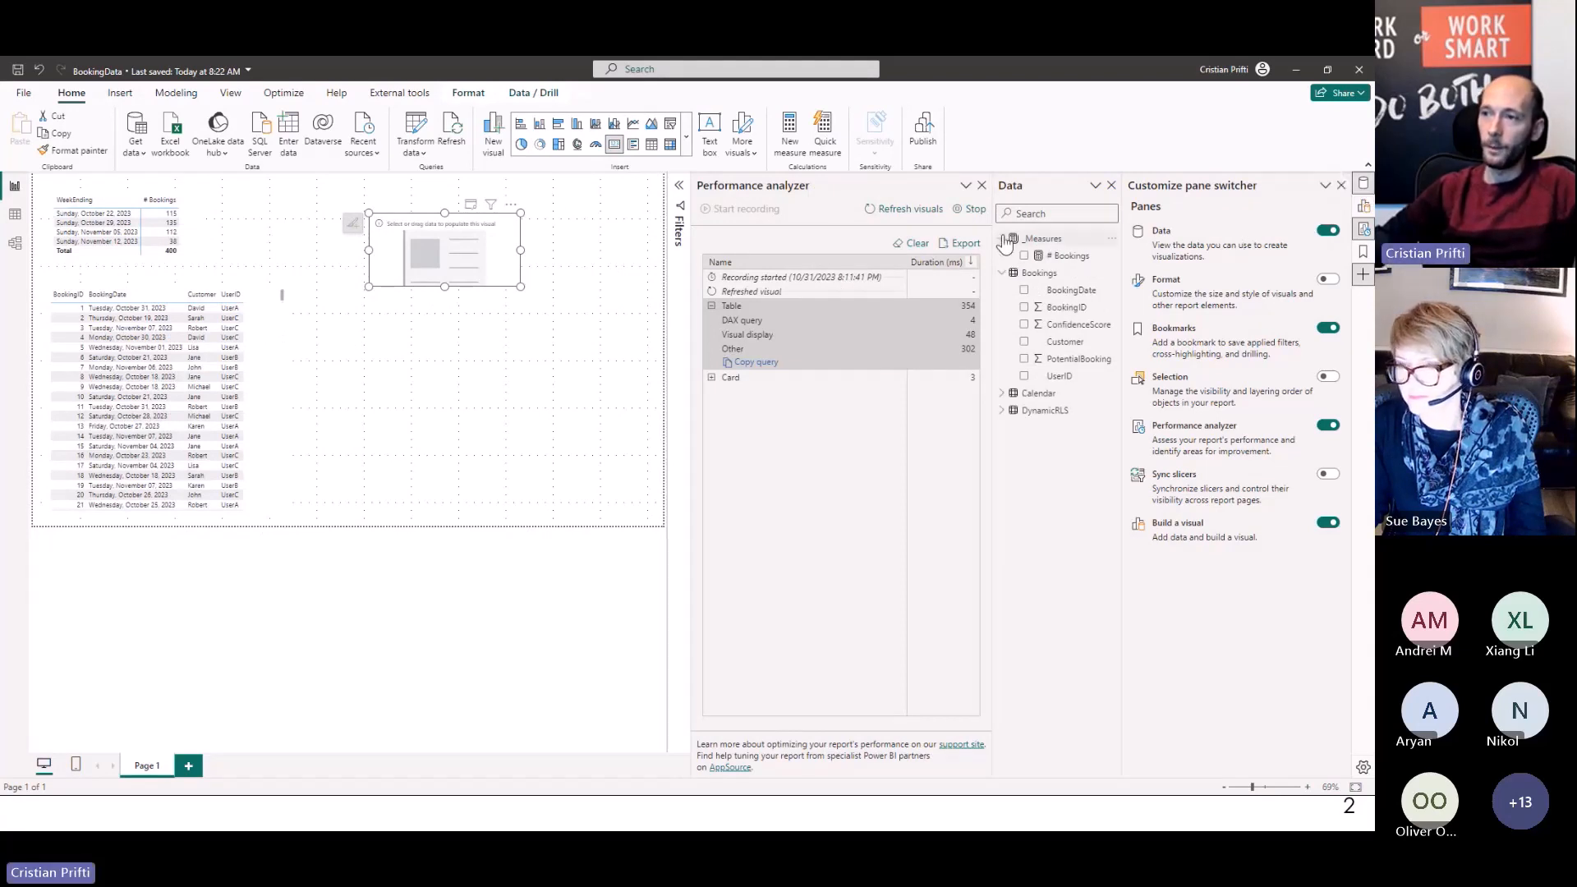
pyautogui.moveTo(1067, 256); pyautogui.dragTo(462, 247)
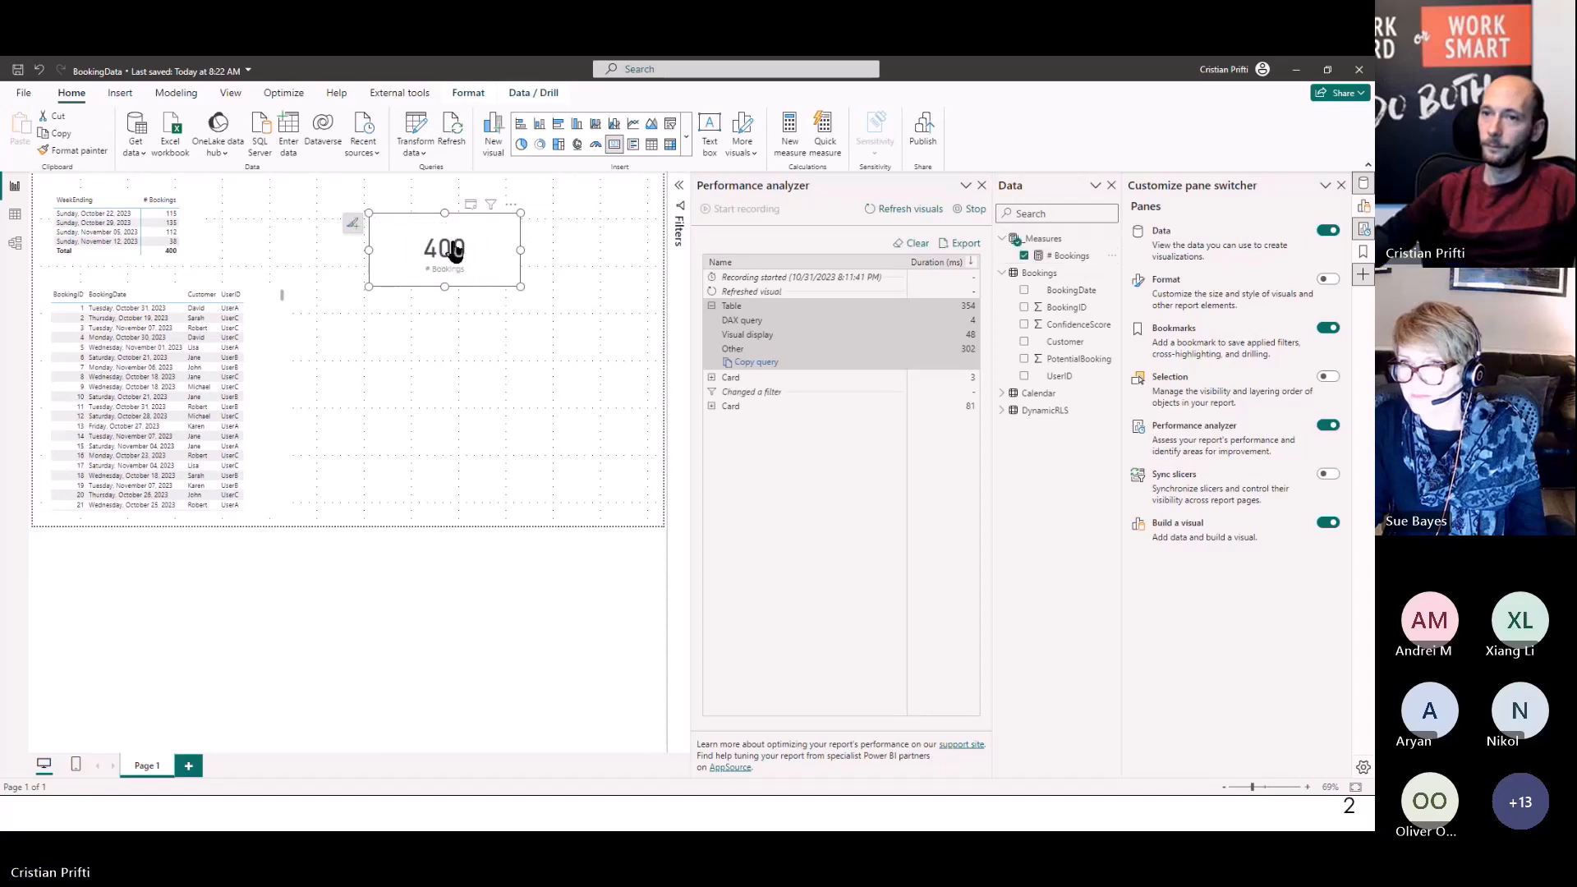
# Copy the table visual's query from Performance analyzer and go back to the flow's query step
pyautogui.click(743, 363)
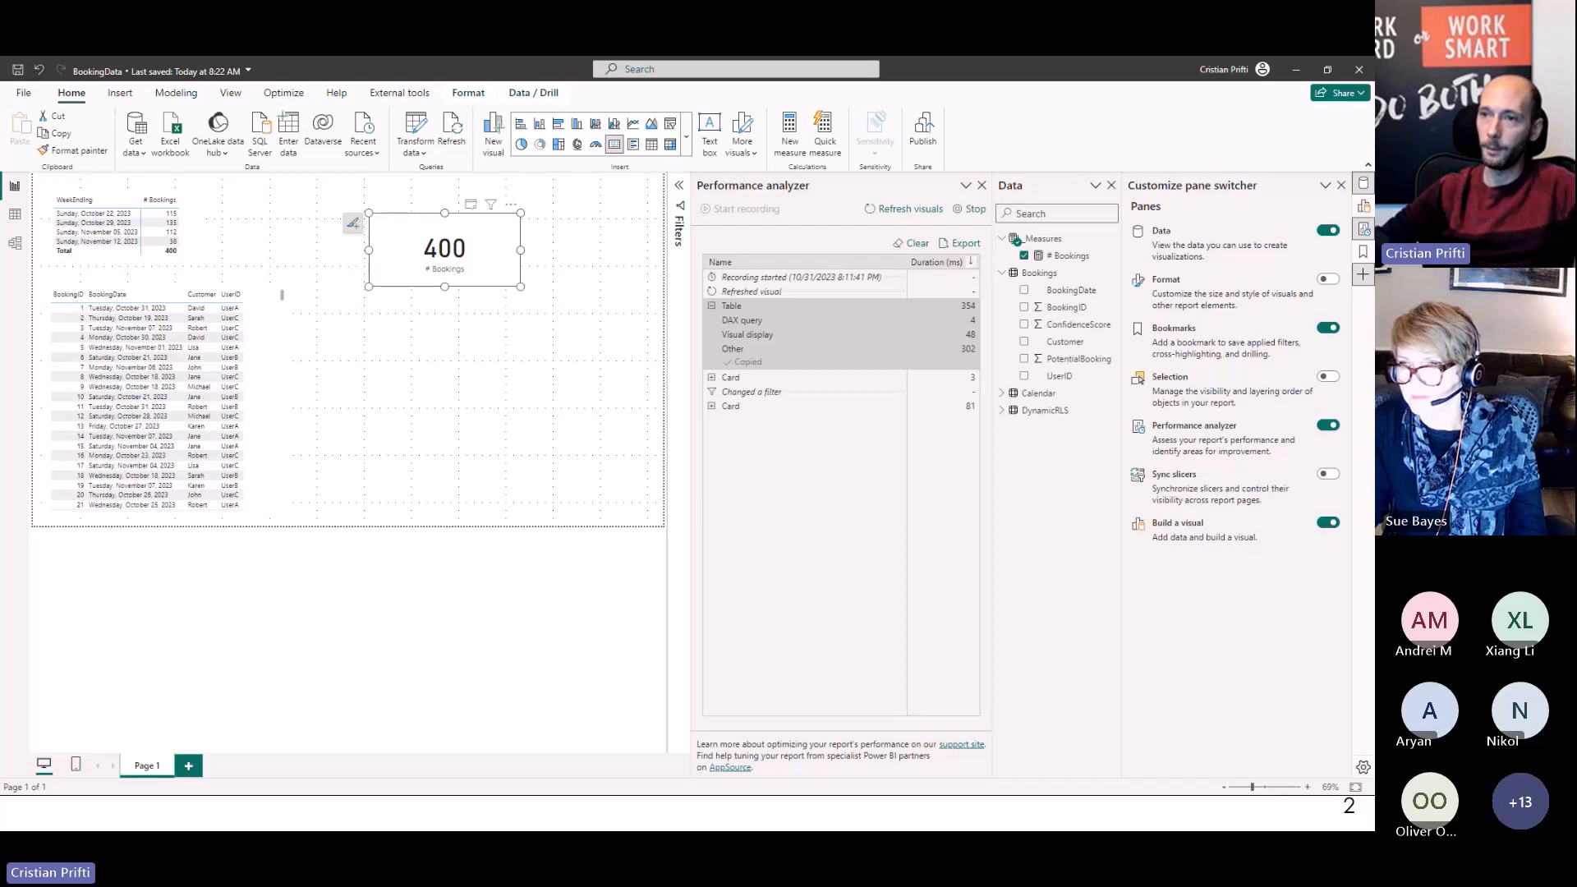
pyautogui.click(1295, 80)
pyautogui.click(1001, 308)
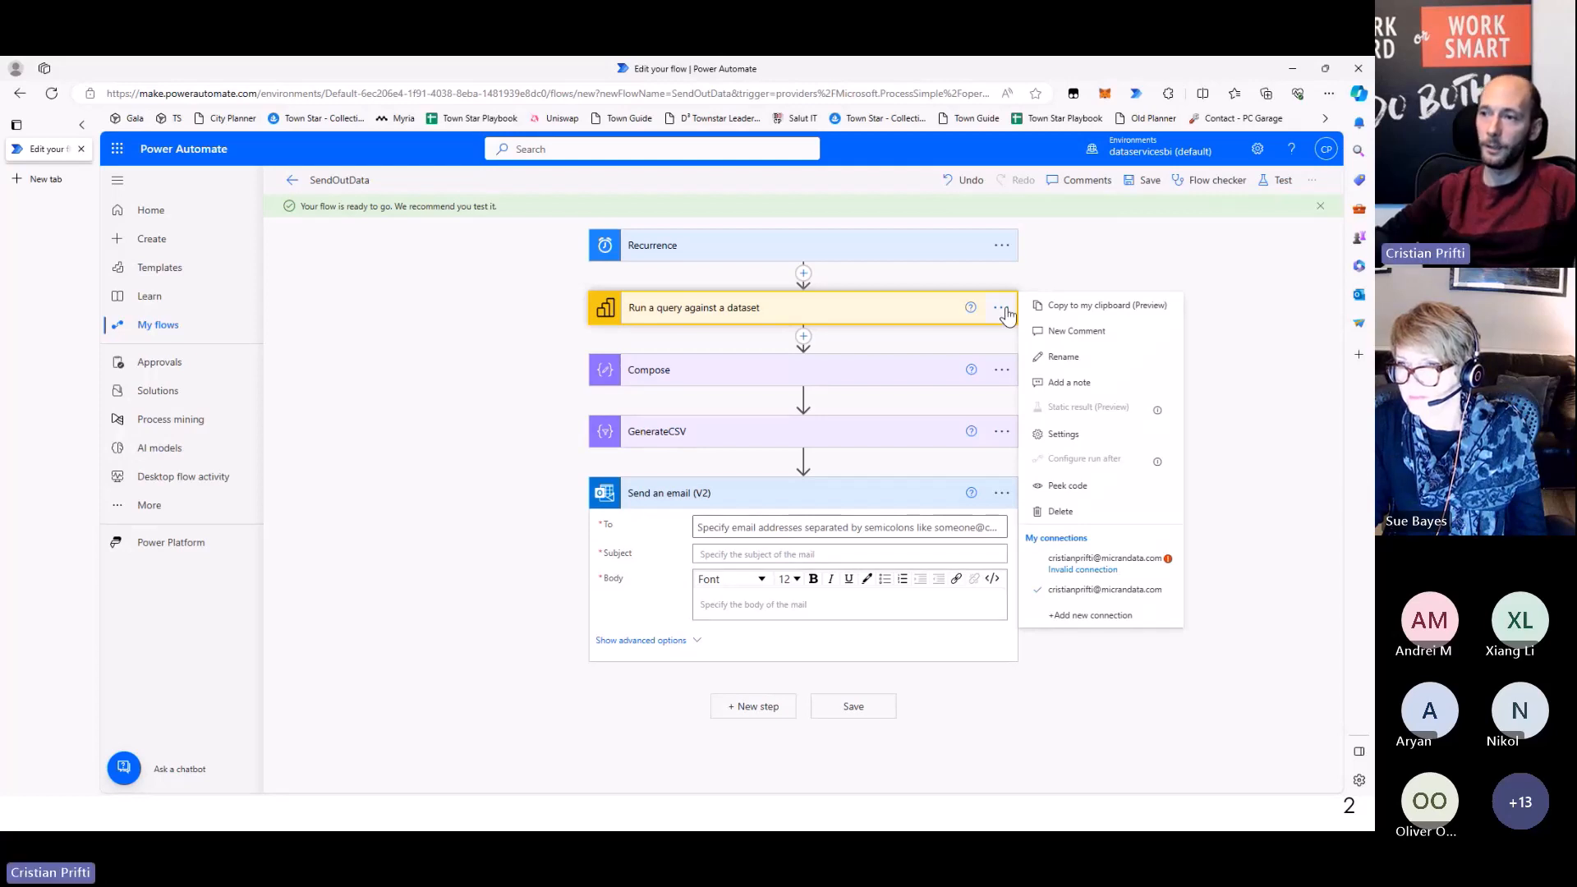
# Insert the copied Run a query against a dataset action from My clipboard after GenerateCSV
pyautogui.click(1042, 310)
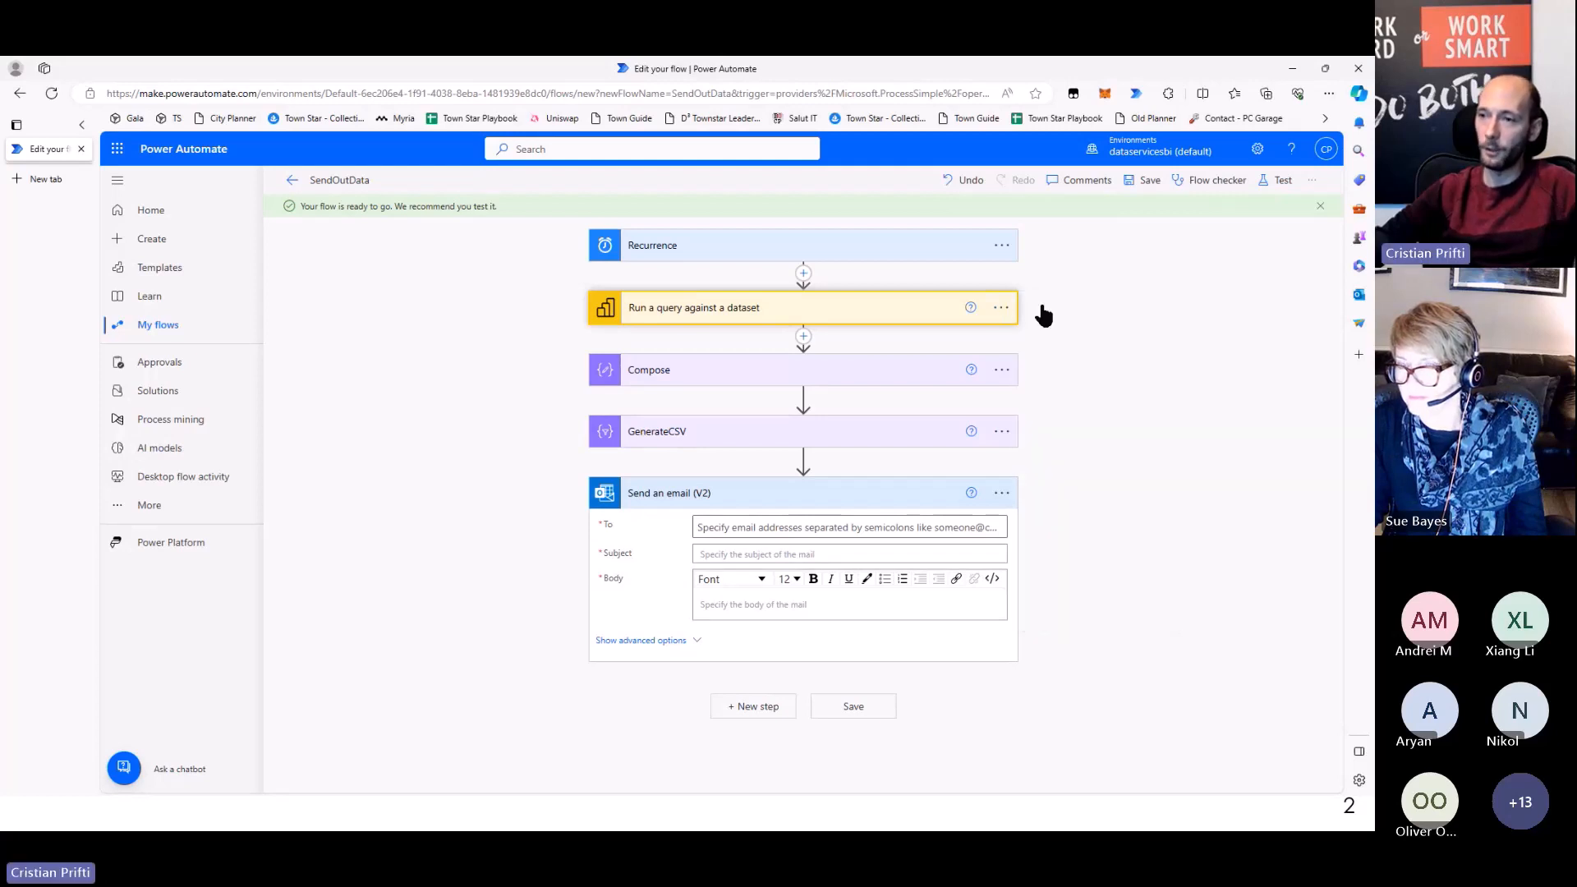
pyautogui.click(803, 460)
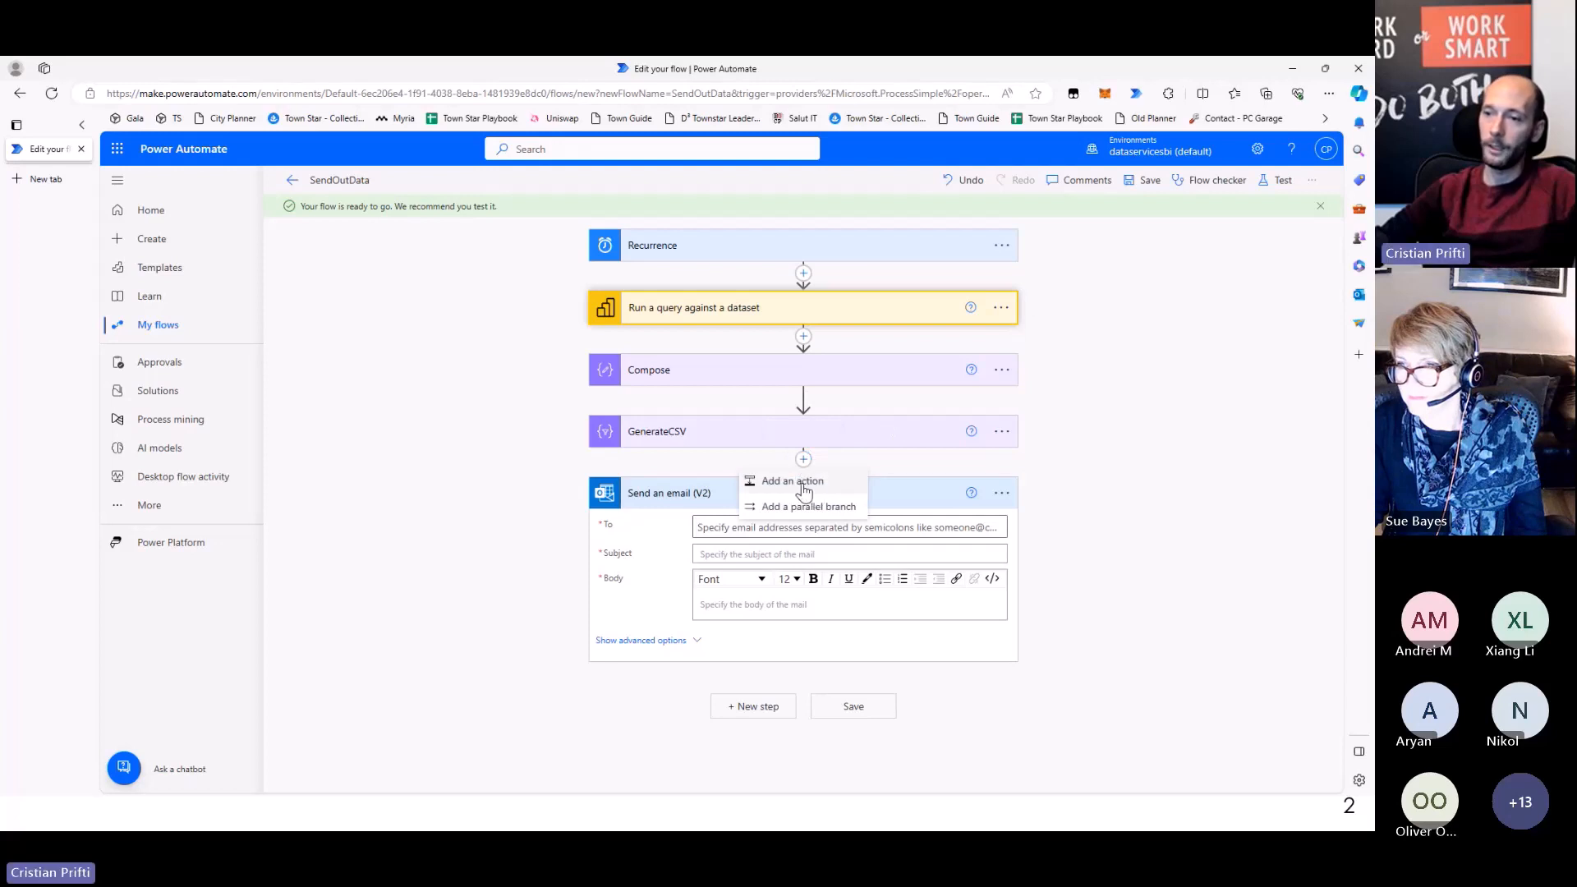
pyautogui.click(802, 485)
pyautogui.click(892, 567)
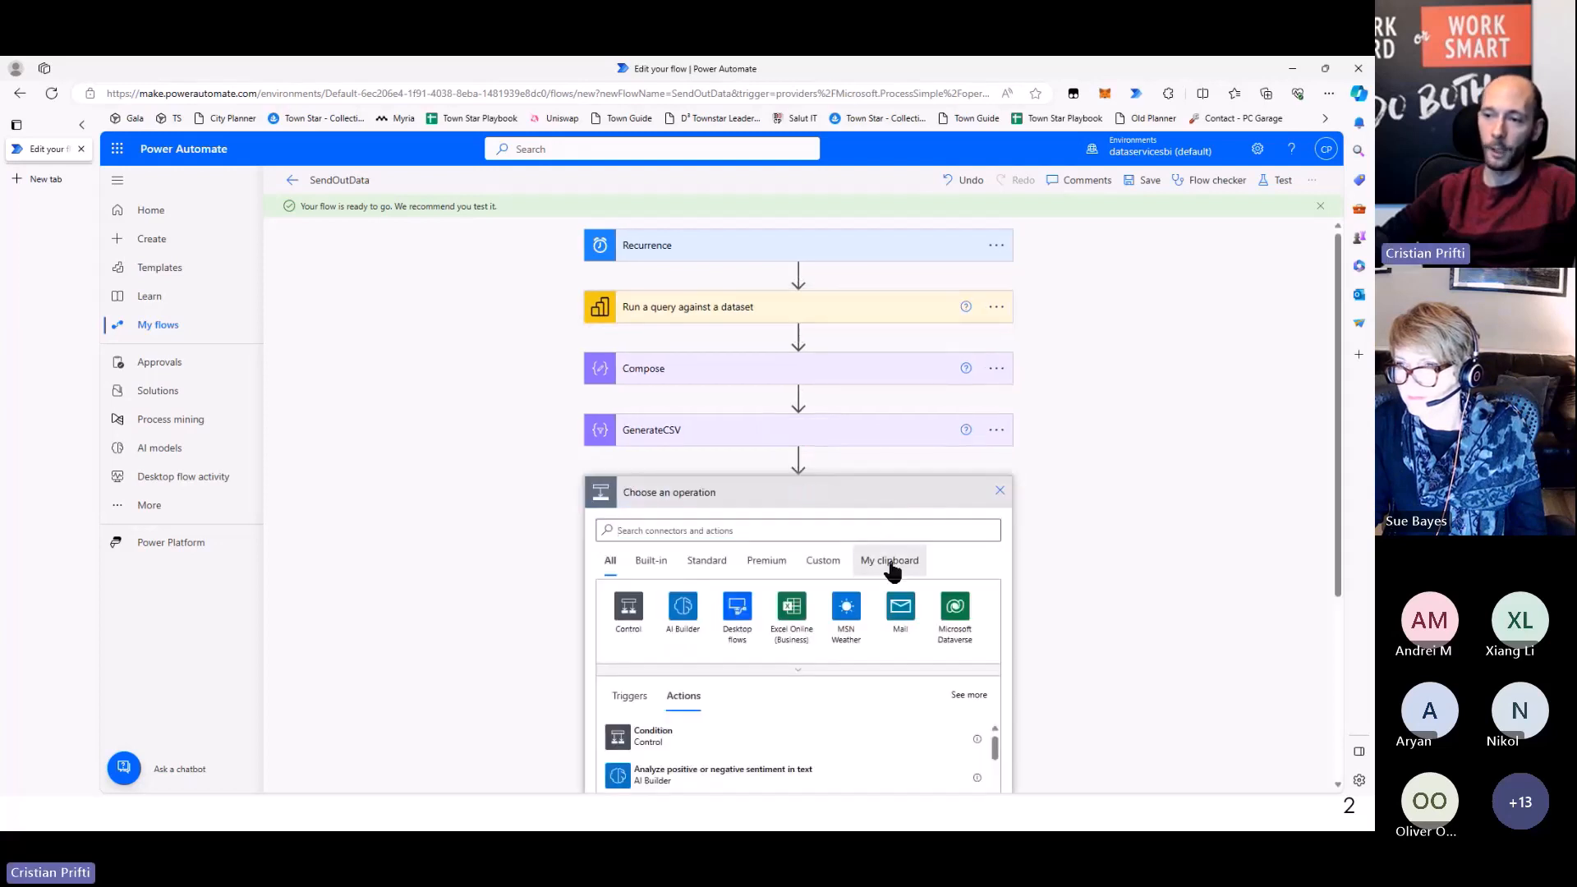
pyautogui.click(635, 582)
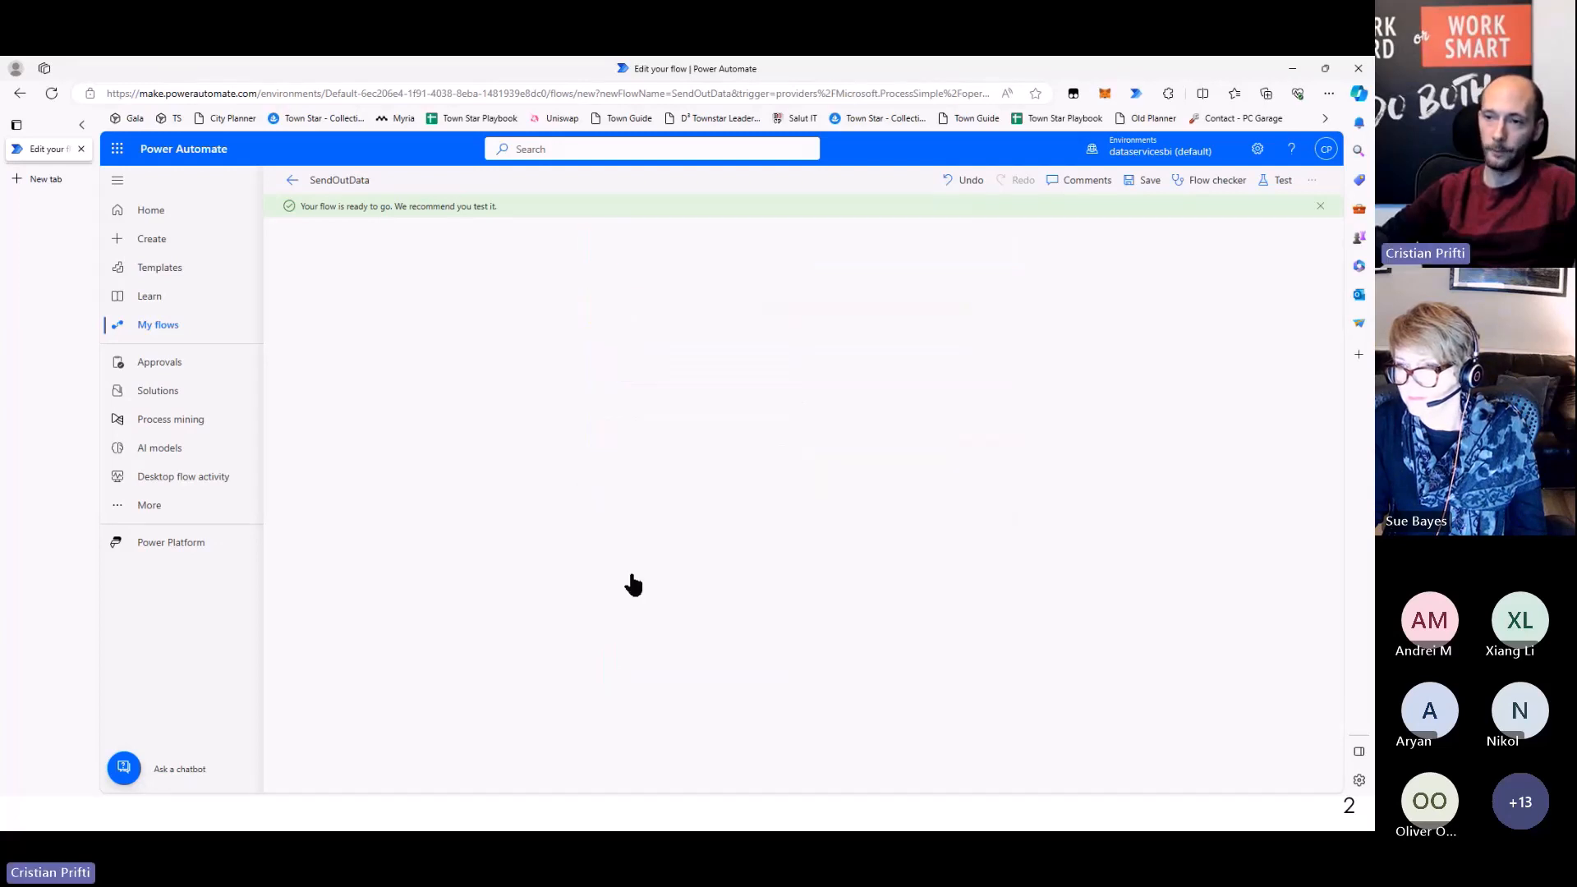
# Paste over the new step's query text, then undo the mistaken paste
pyautogui.click(708, 493)
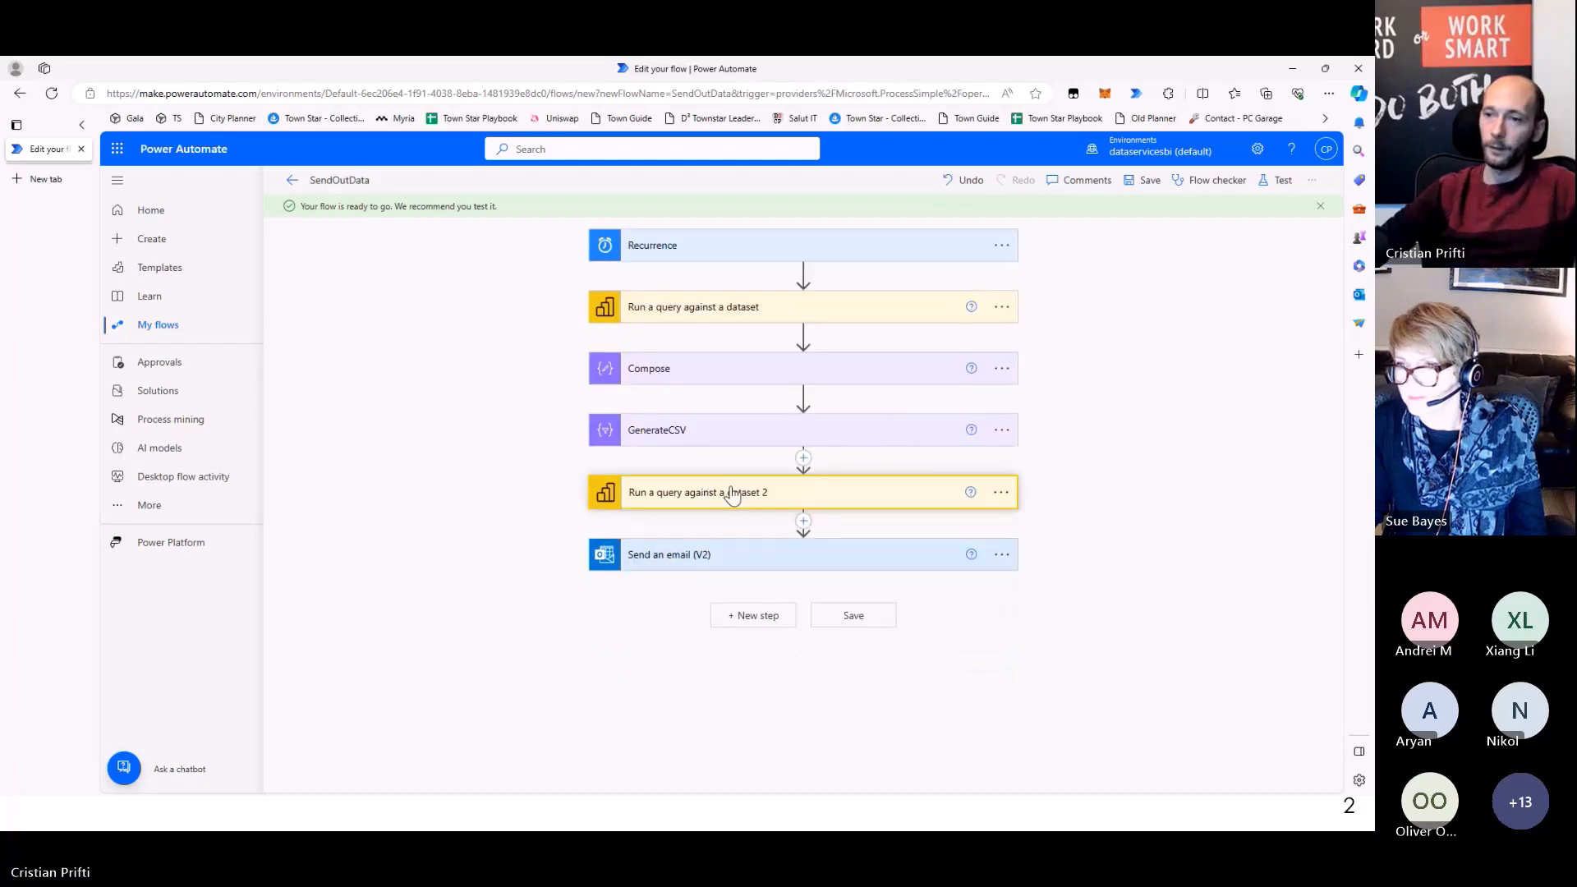
pyautogui.click(826, 611)
pyautogui.hotkey('ctrl', 'a')
pyautogui.hotkey('ctrl', 'v')
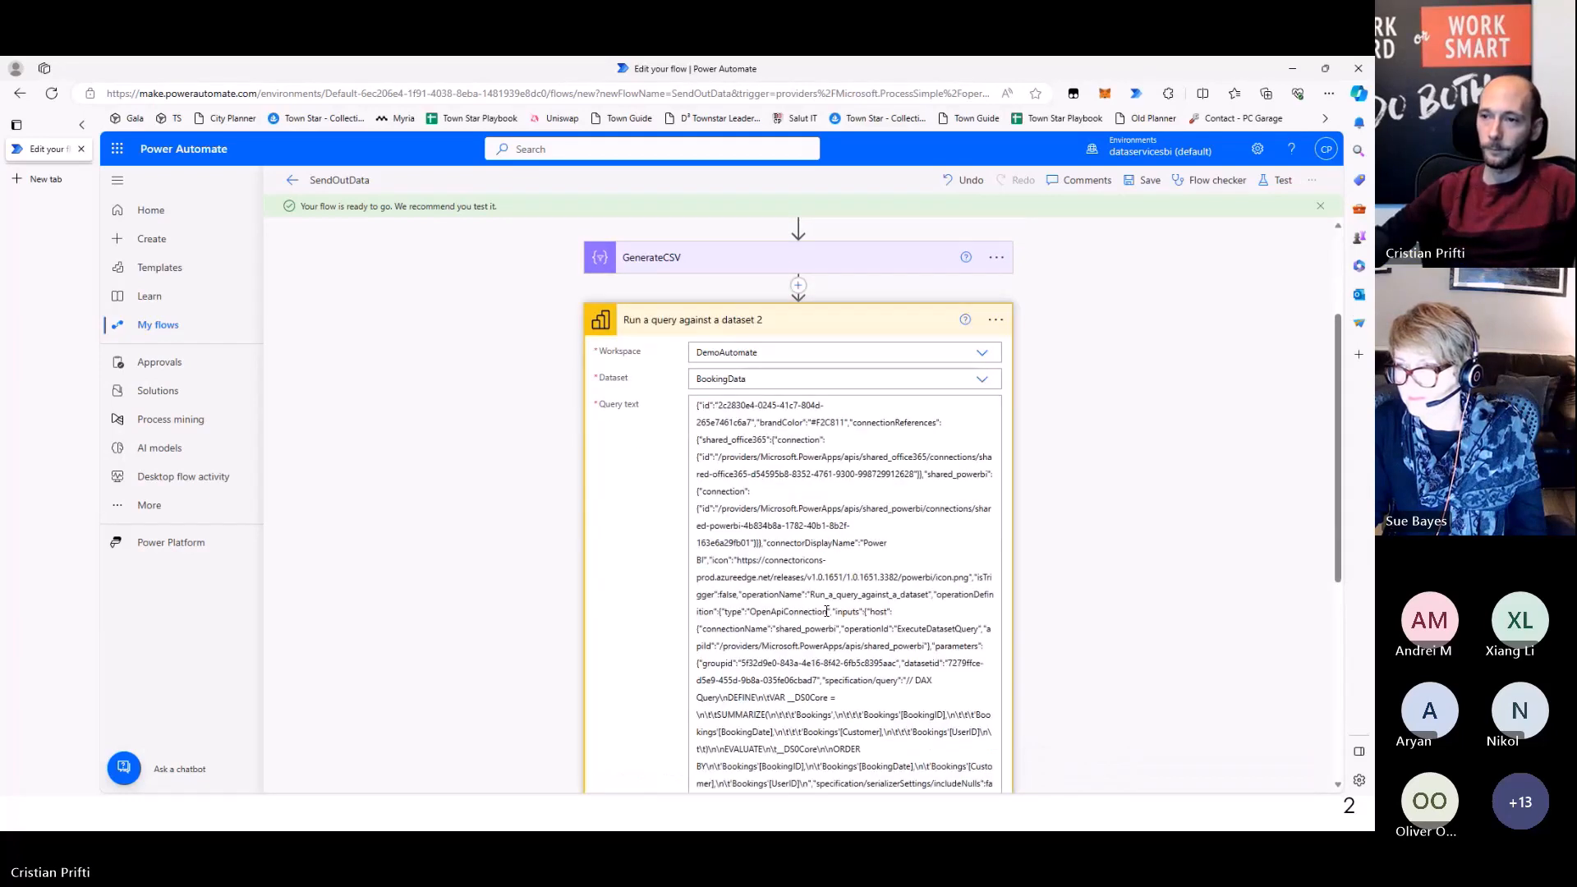
pyautogui.hotkey('ctrl', 'z')
# Copy the card visual's DAX query from Power BI's Performance analyzer
pyautogui.hotkey('alt', 'Tab')
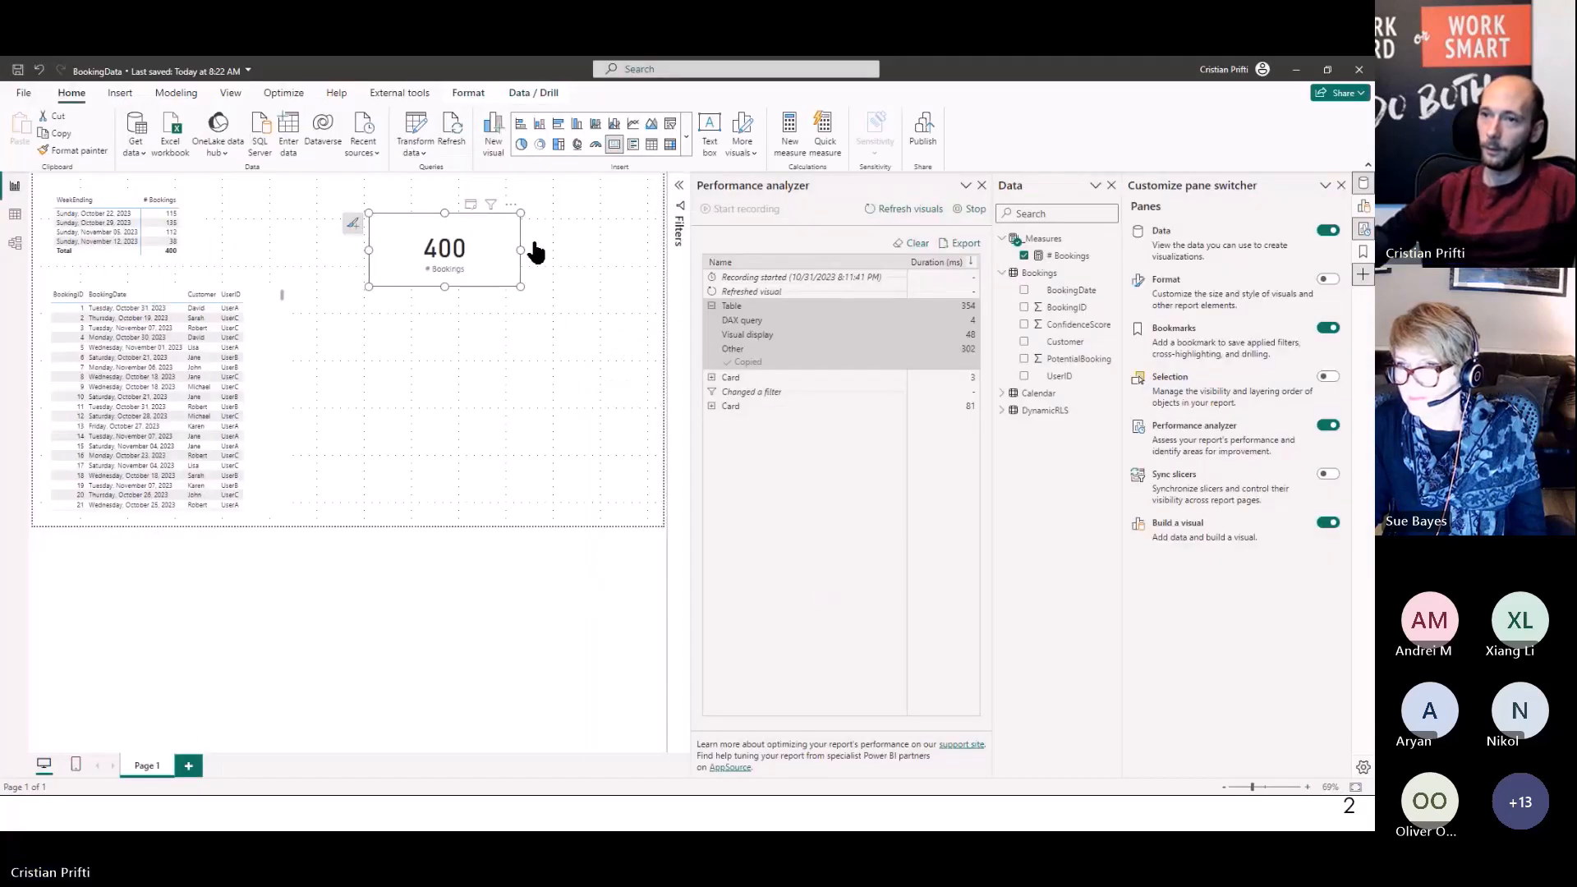
pyautogui.click(711, 406)
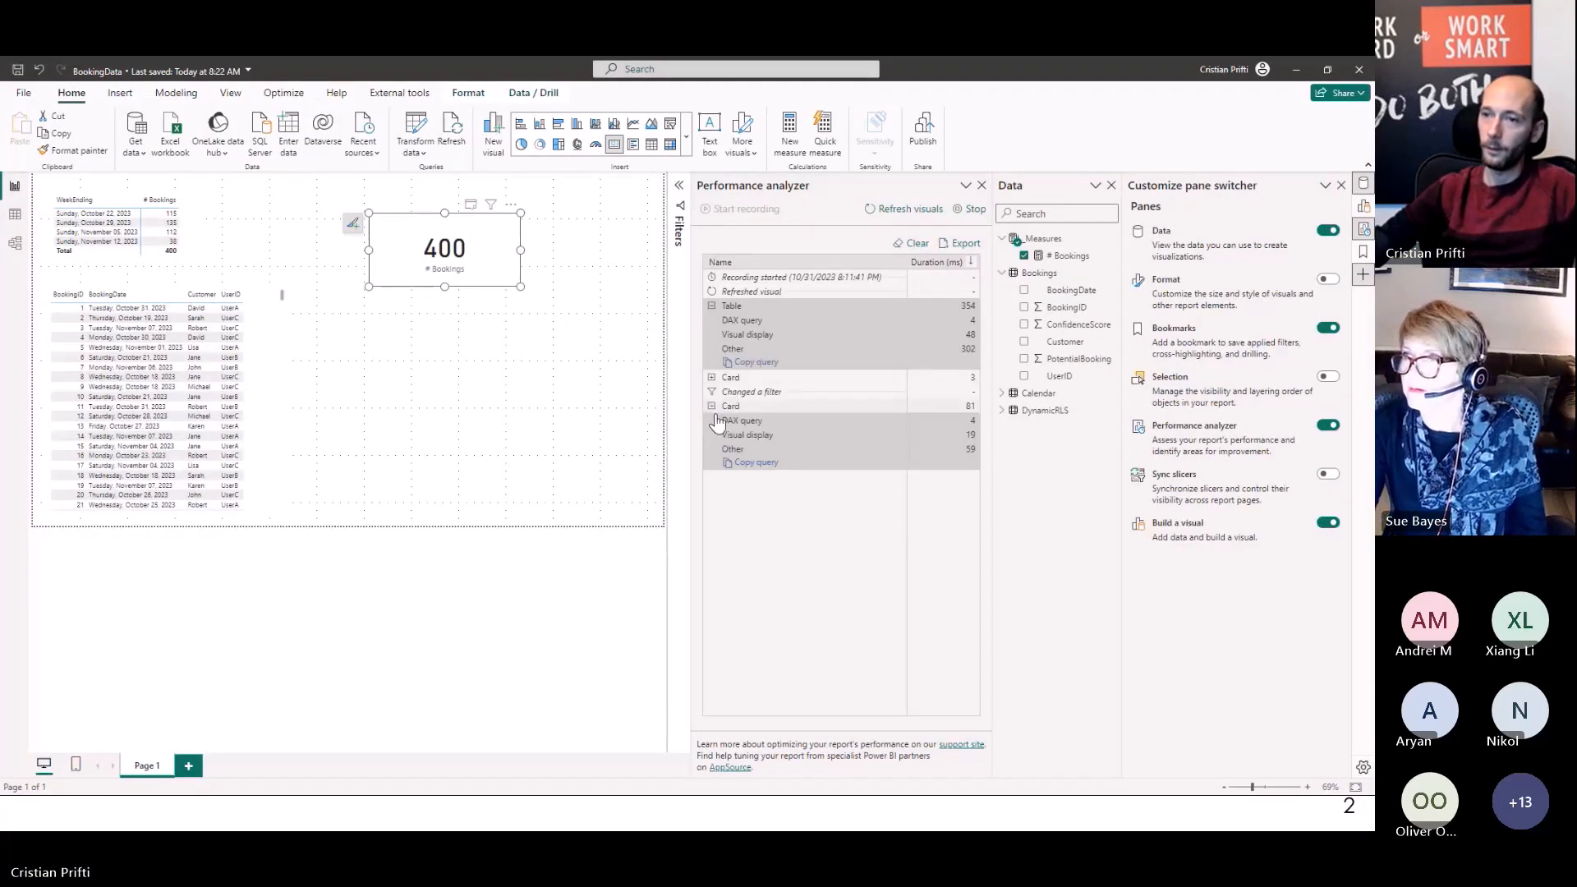
pyautogui.click(747, 463)
# Replace the second query's text with the card's EVALUATE ROW # Bookings query and run Flow checker
pyautogui.hotkey('alt', 'Tab')
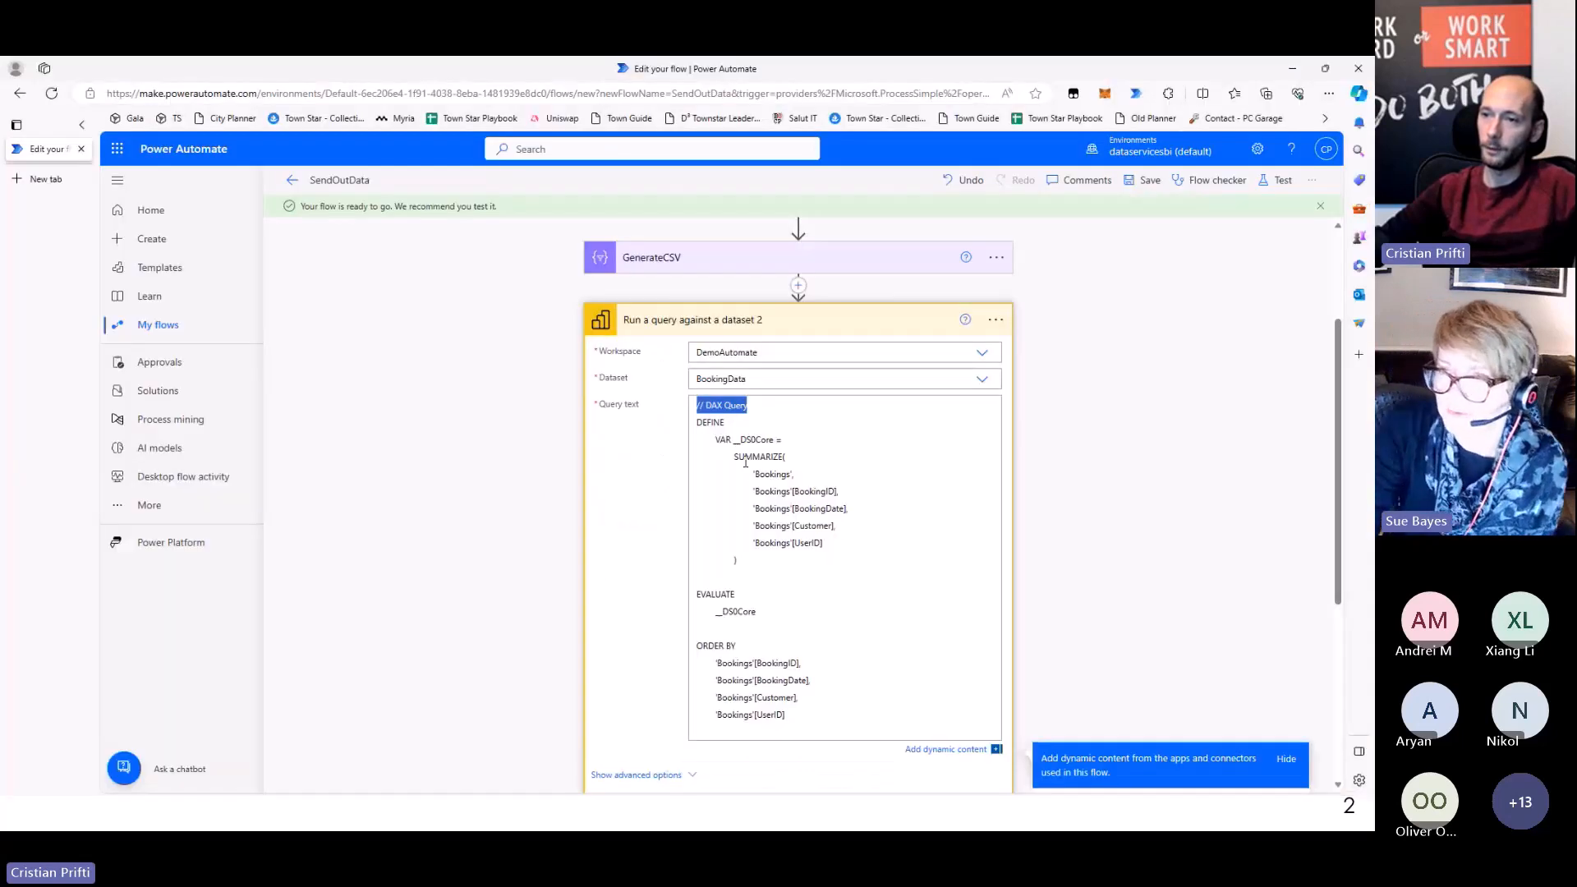
pyautogui.click(784, 491)
pyautogui.hotkey('ctrl', 'a')
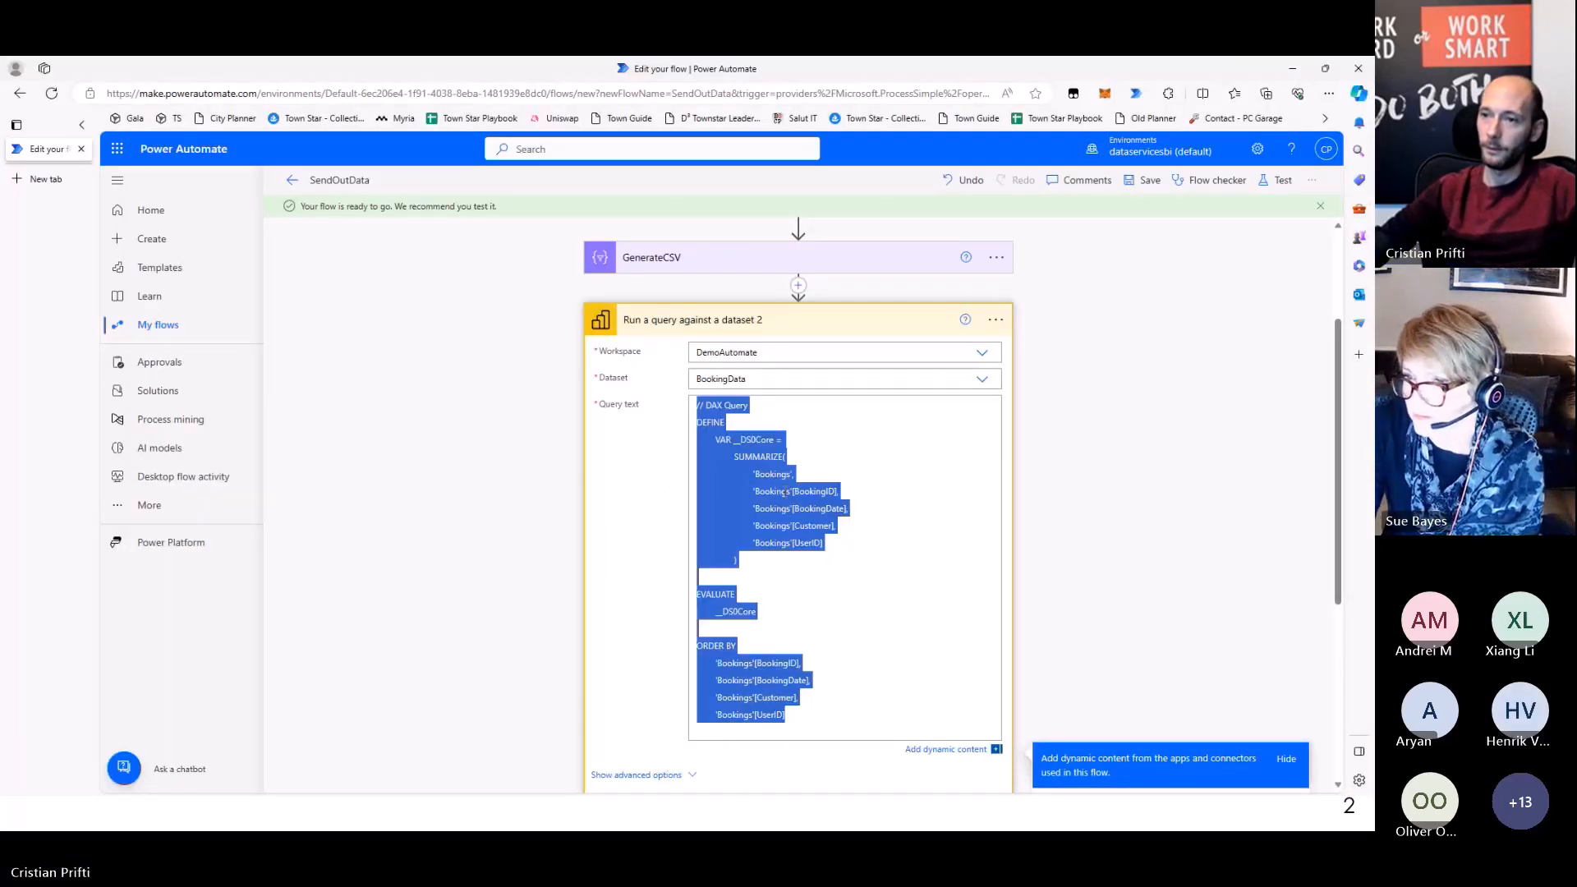
pyautogui.hotkey('ctrl', 'v')
pyautogui.moveTo(772, 406); pyautogui.dragTo(693, 403)
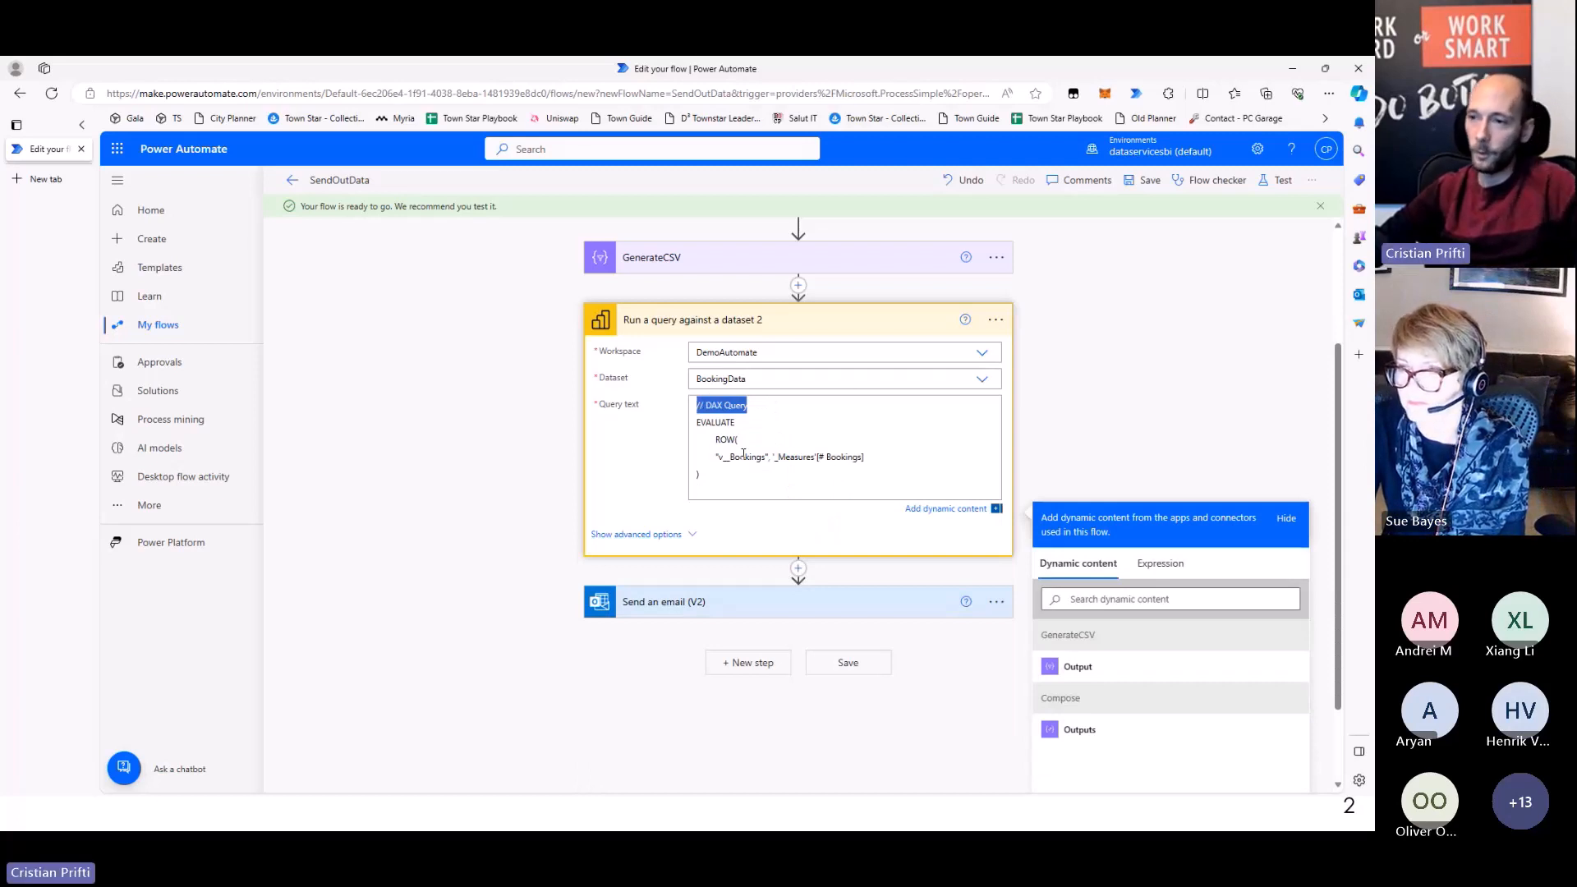
pyautogui.click(704, 464)
pyautogui.click(887, 458)
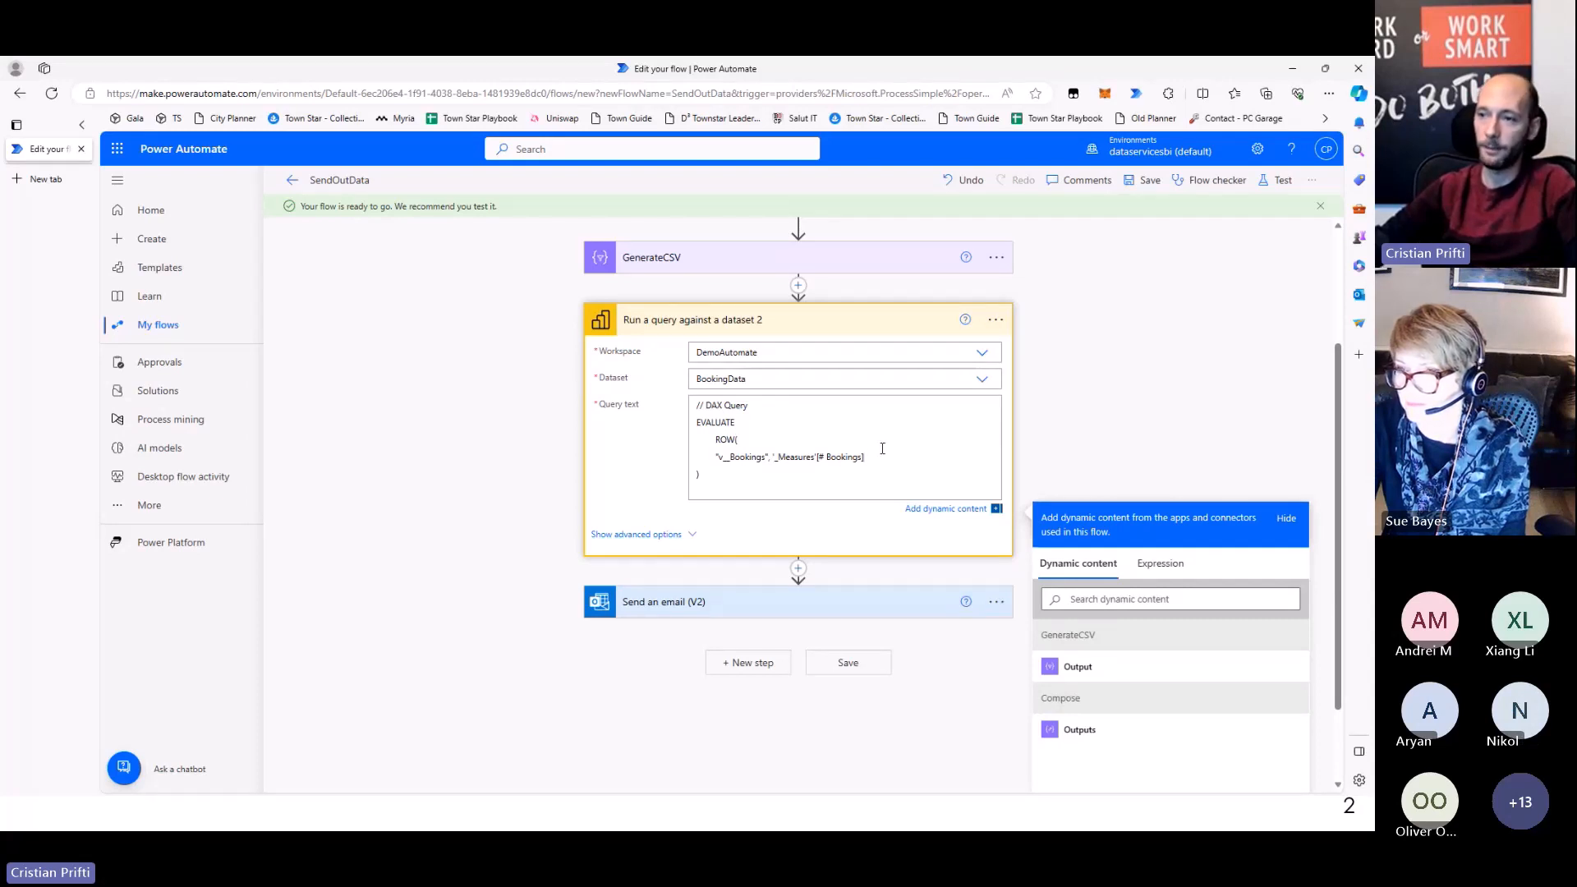
pyautogui.click(1178, 180)
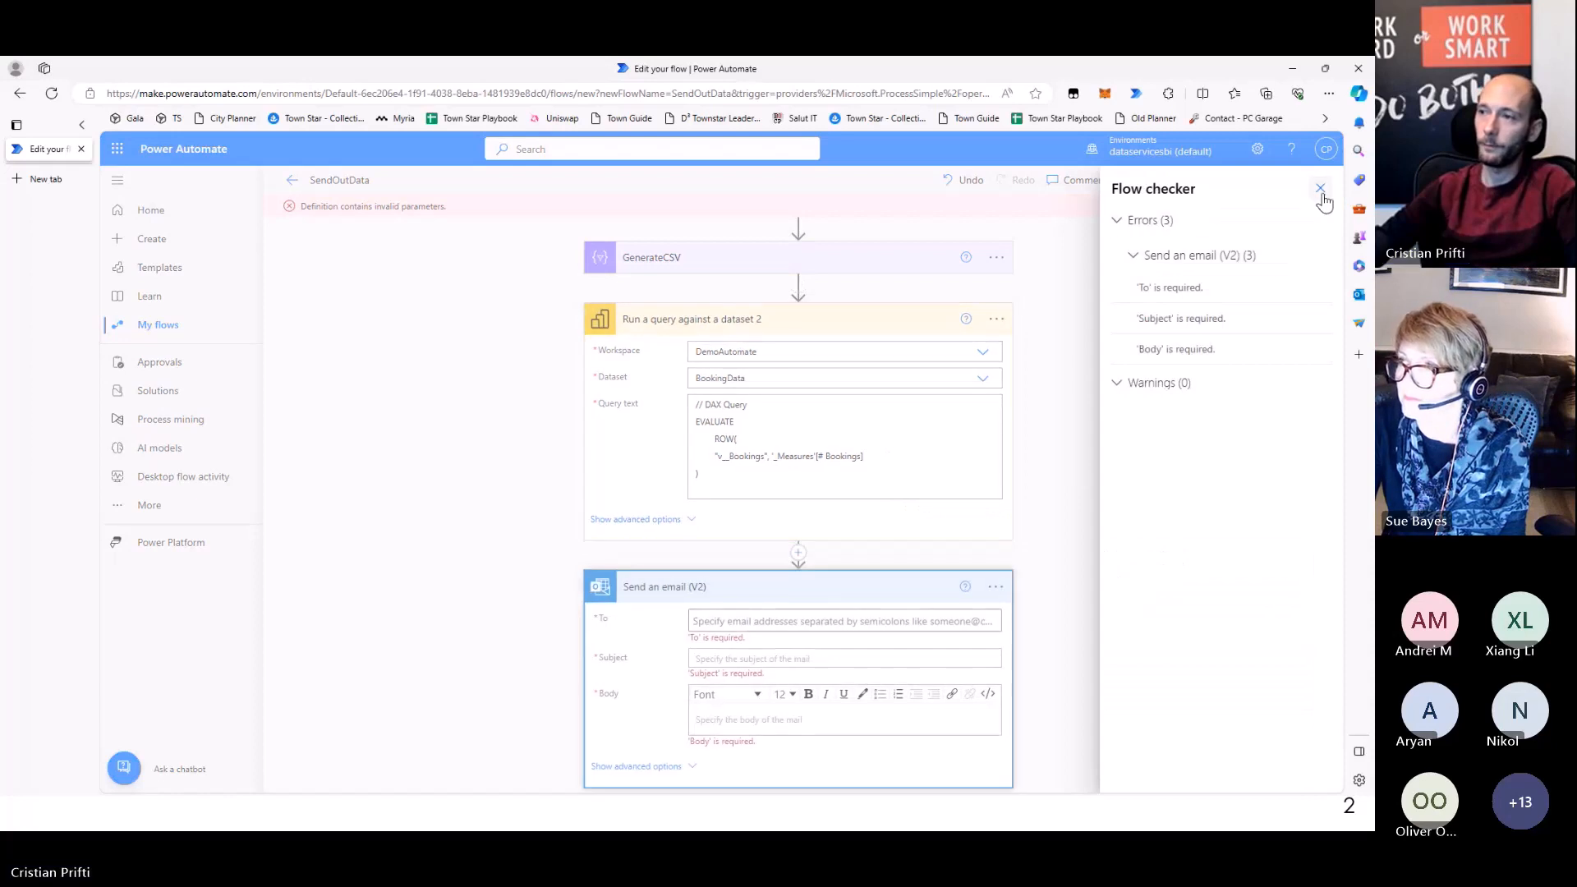
# Close Flow checker and begin typing 'prif' into the email's To field
pyautogui.click(1321, 191)
pyautogui.click(764, 622)
pyautogui.write('prif')
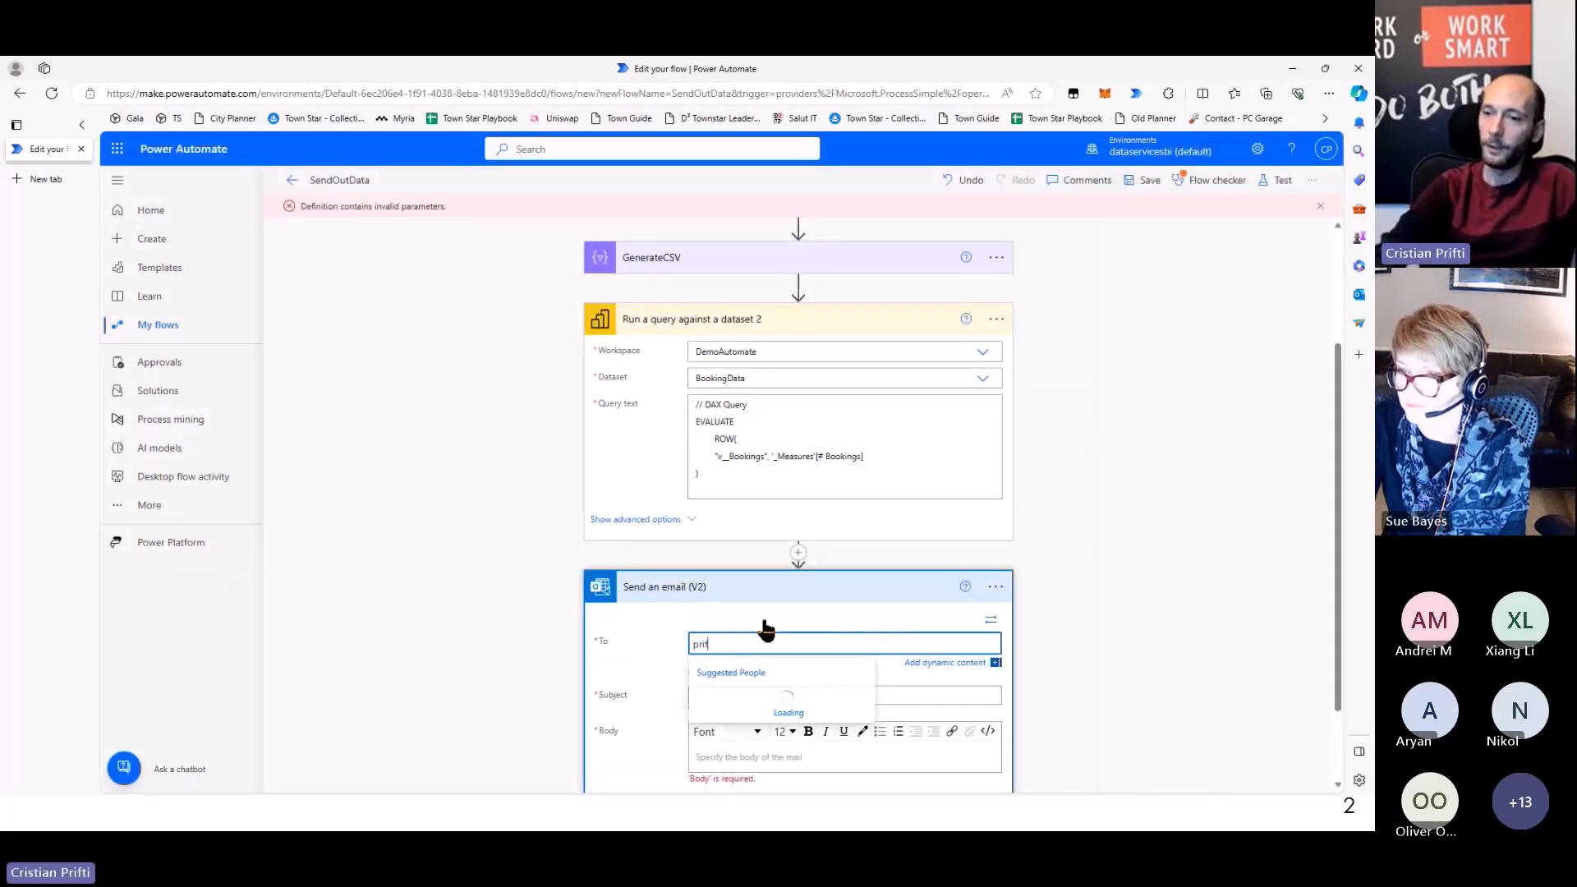
# Delete the Send an email (V2) step, then save and start testing the flow
pyautogui.click(999, 584)
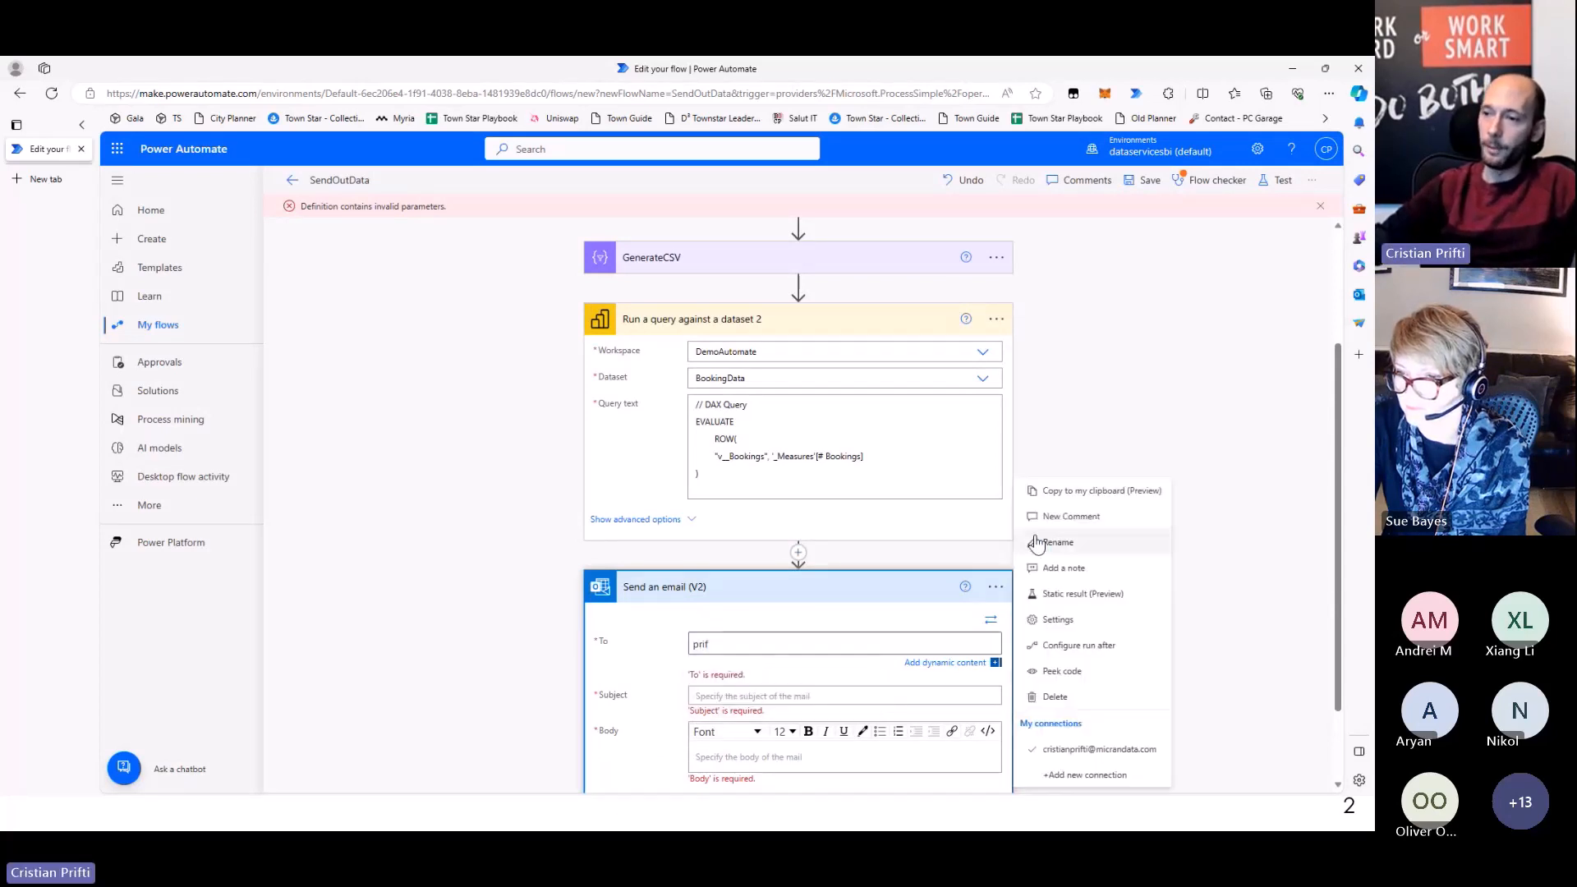
pyautogui.click(1056, 697)
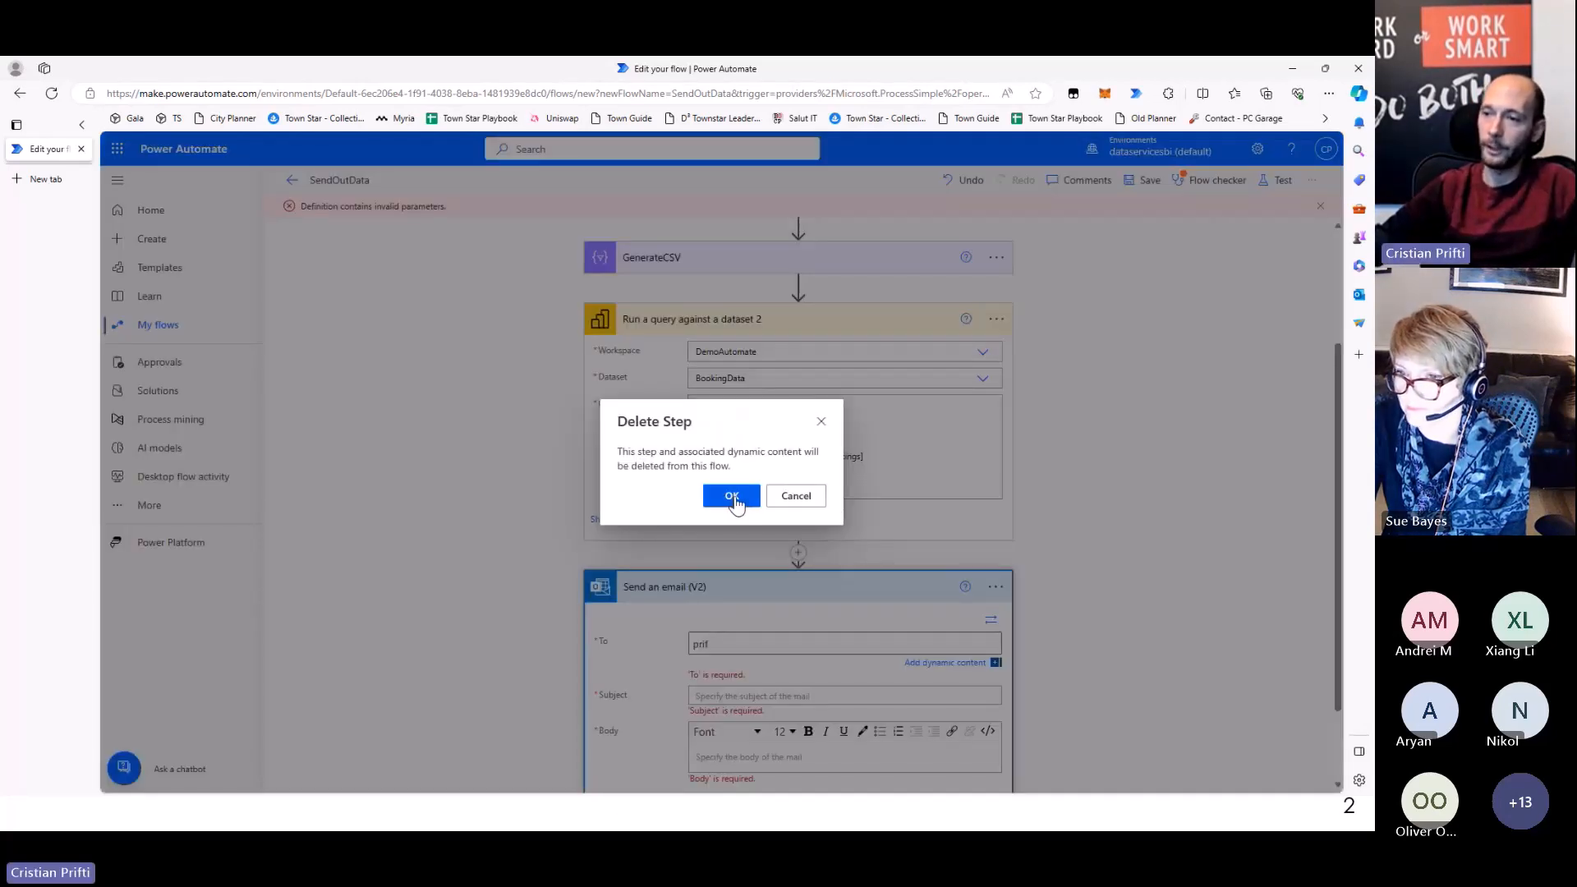
pyautogui.click(737, 497)
pyautogui.click(1148, 179)
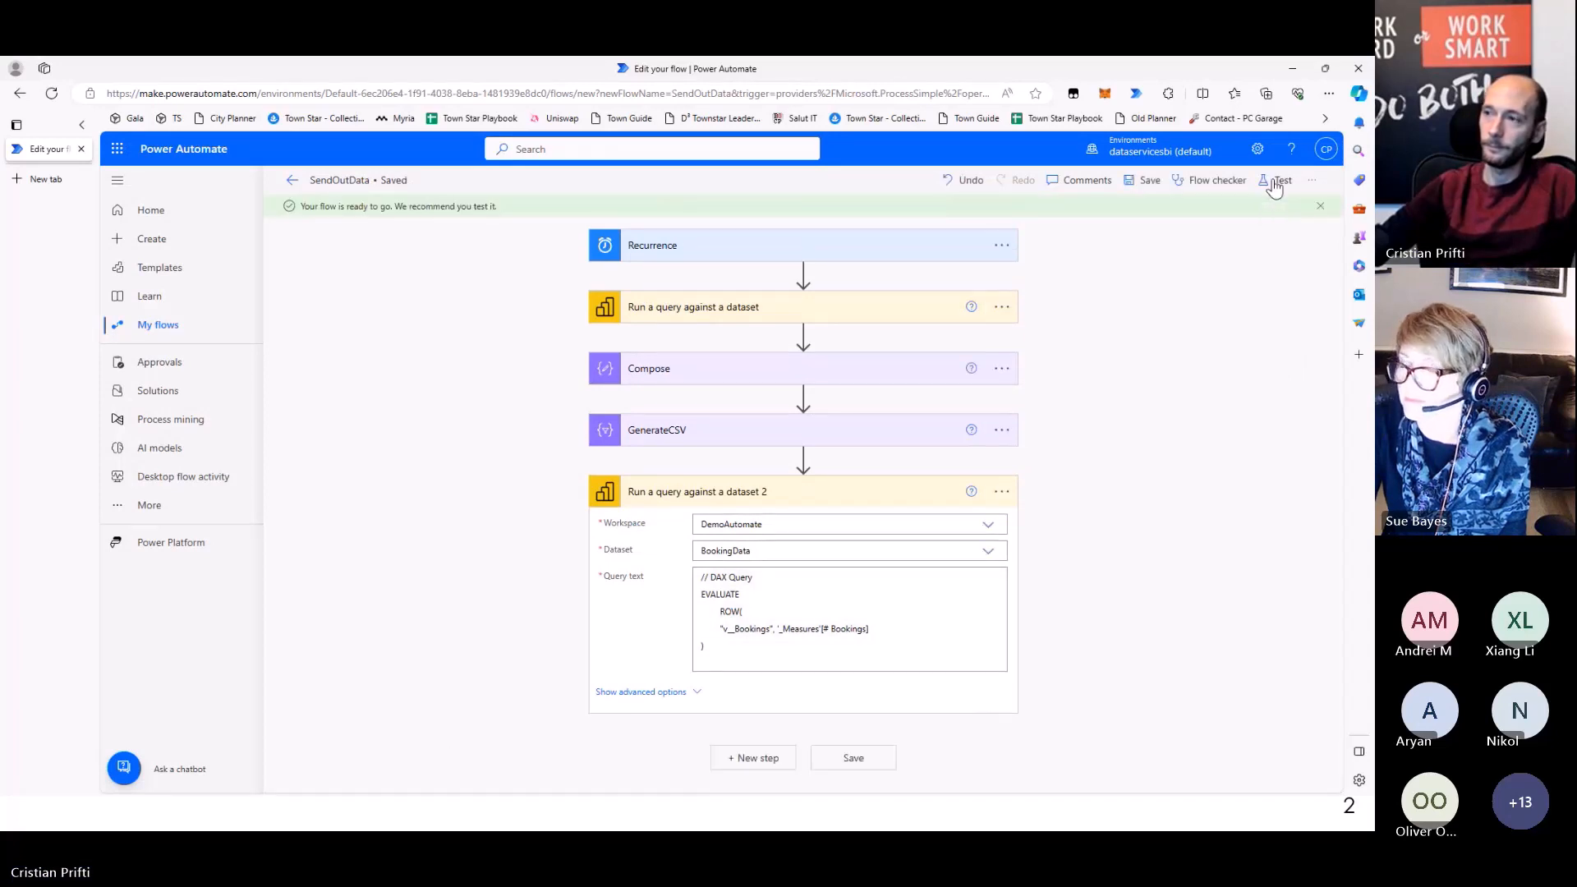
pyautogui.click(1275, 182)
# Test with a previous successful run's trigger and view the second query's raw outputs
pyautogui.click(1083, 294)
pyautogui.click(1090, 772)
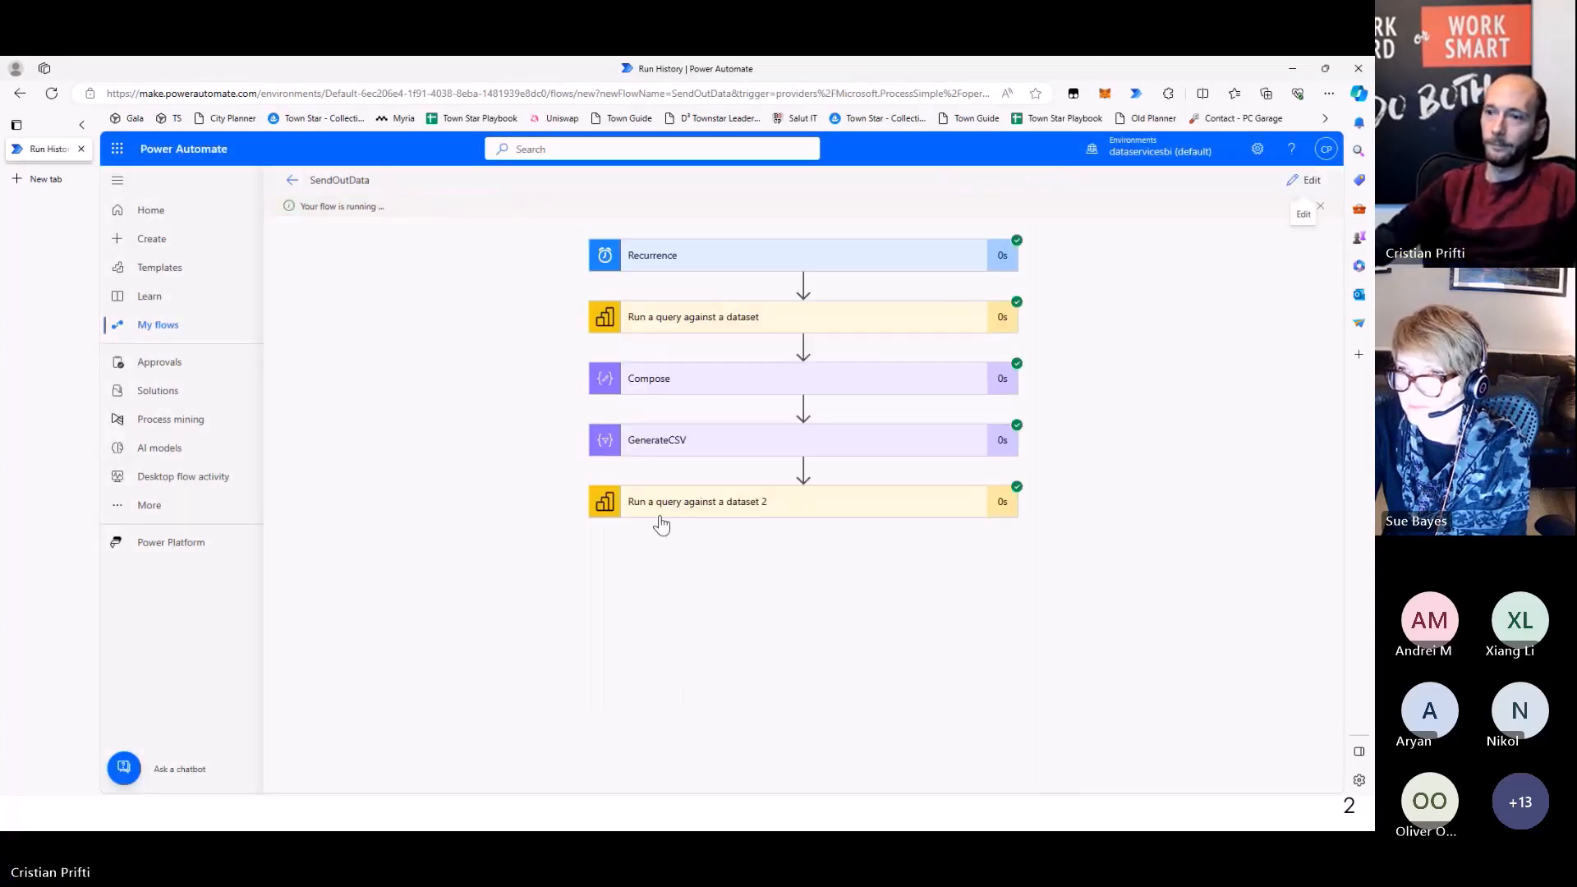
pyautogui.click(658, 510)
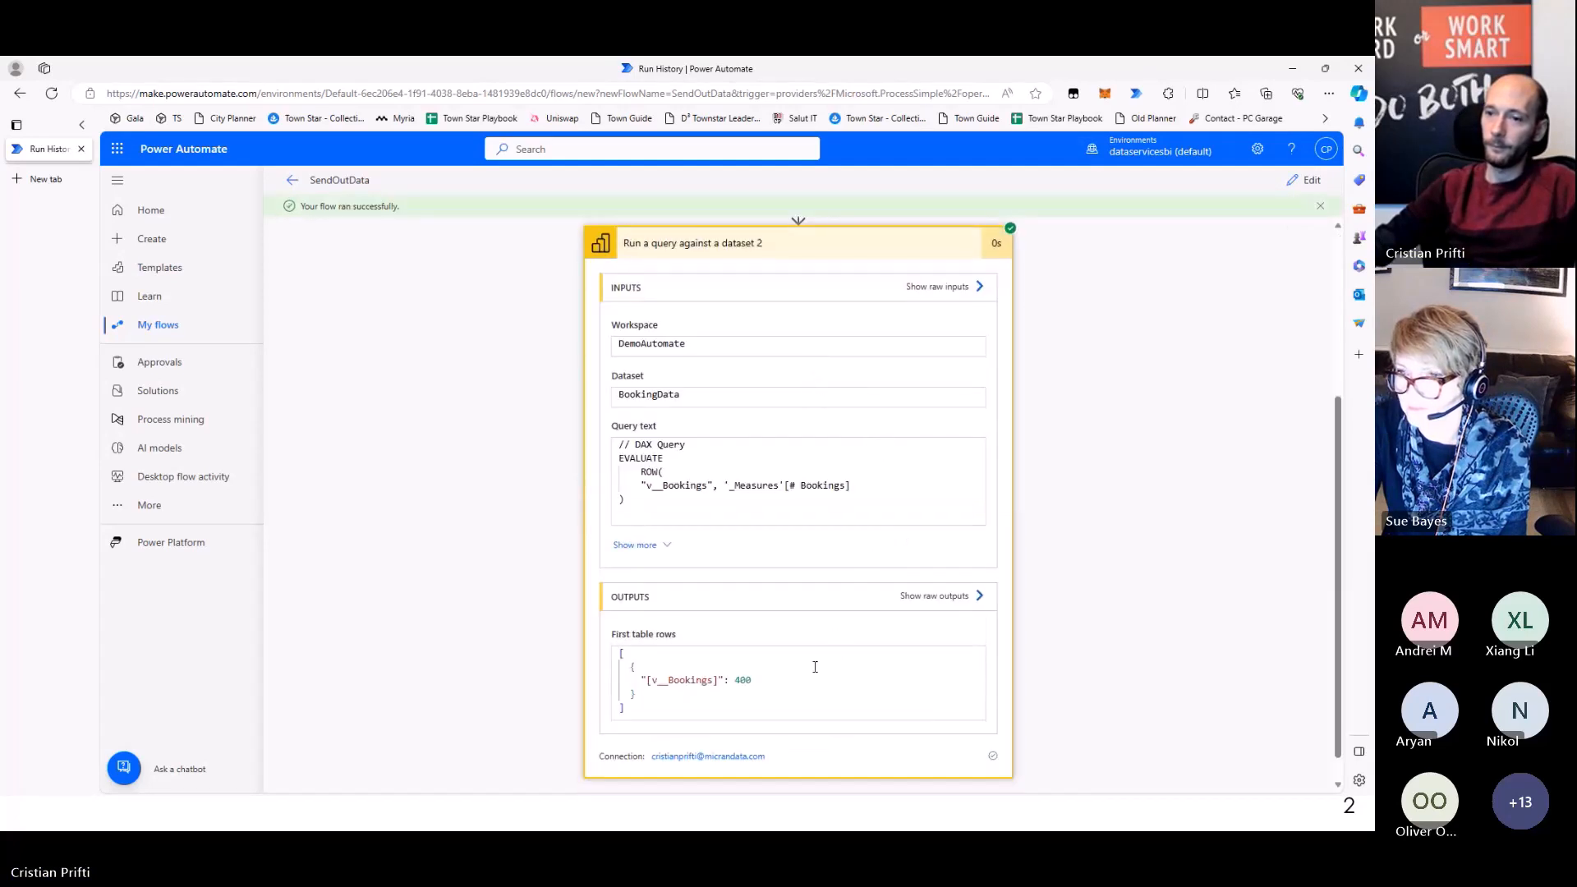
pyautogui.click(945, 598)
# Select the v__Bookings result value 400 and reopen the raw JSON outputs
pyautogui.click(1312, 183)
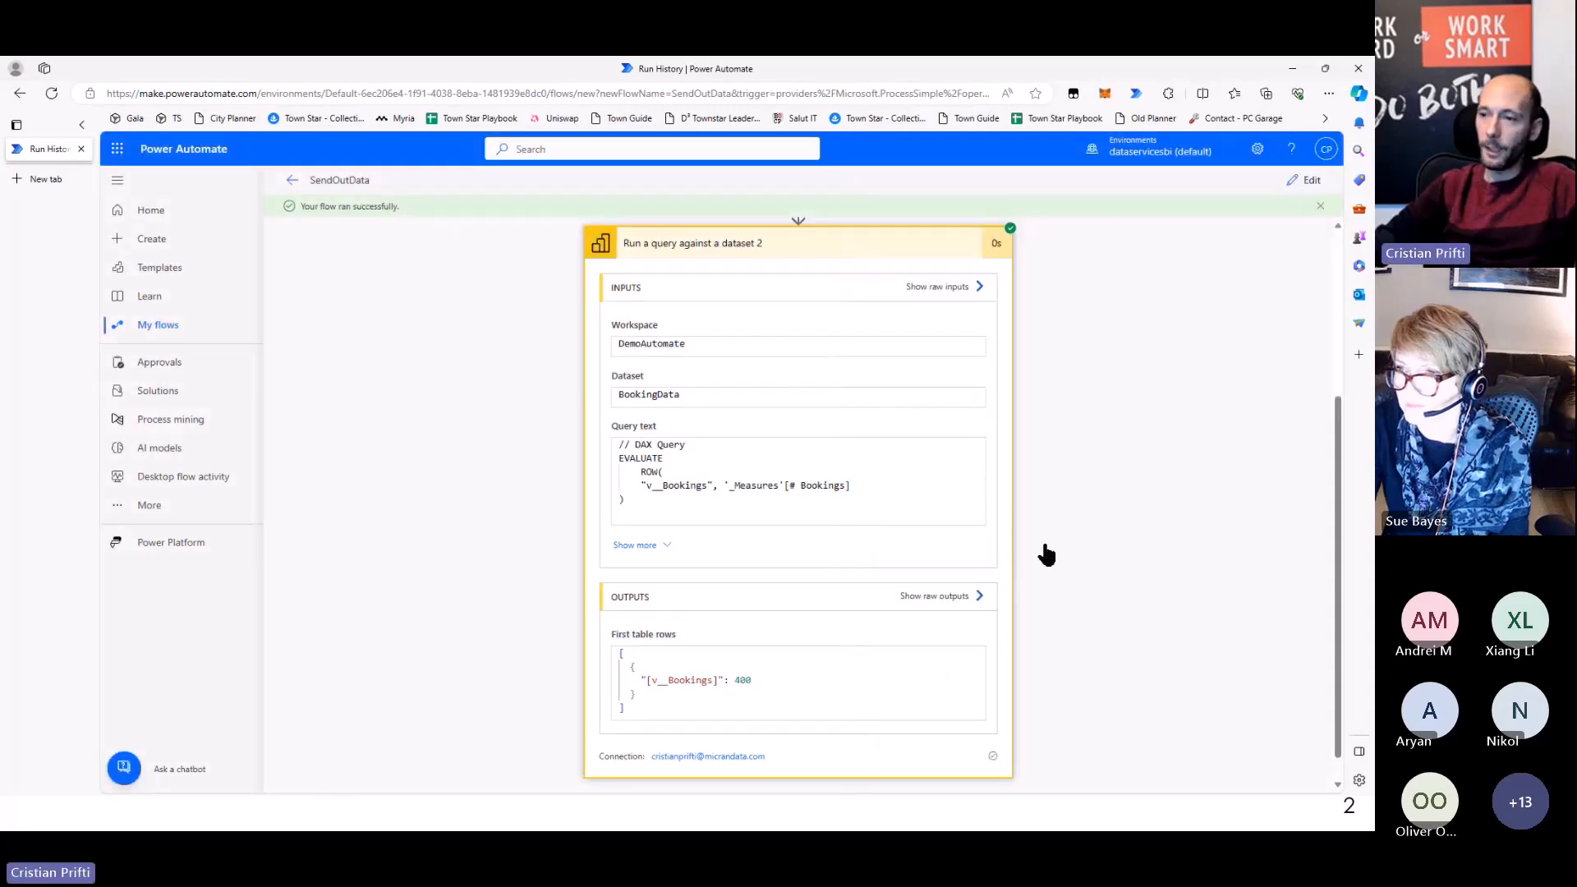
pyautogui.moveTo(752, 680); pyautogui.dragTo(651, 680)
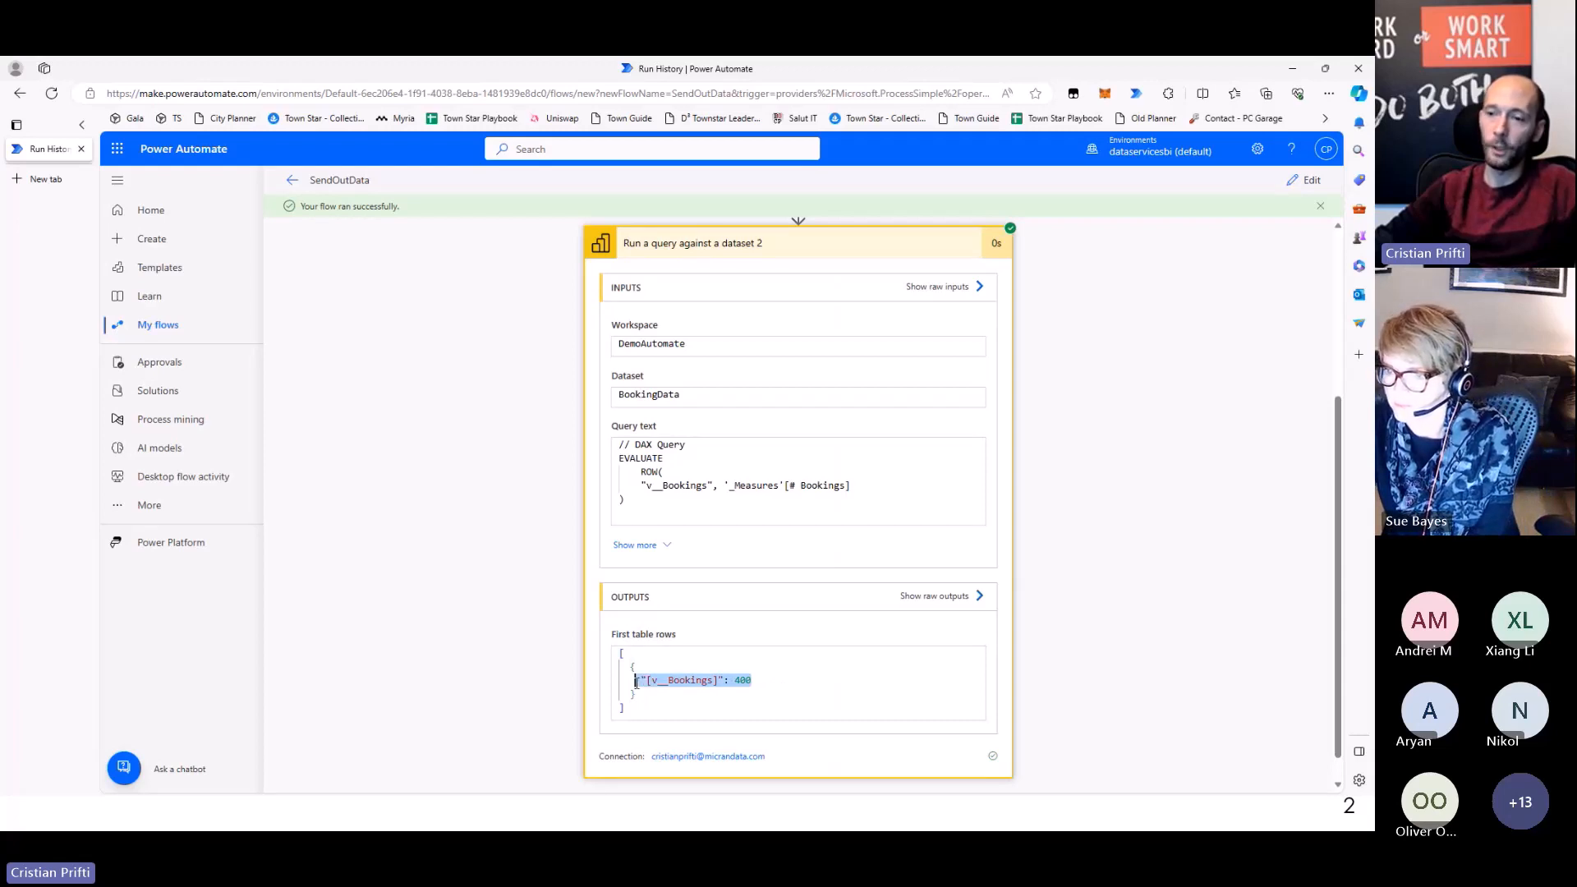
pyautogui.doubleClick(743, 680)
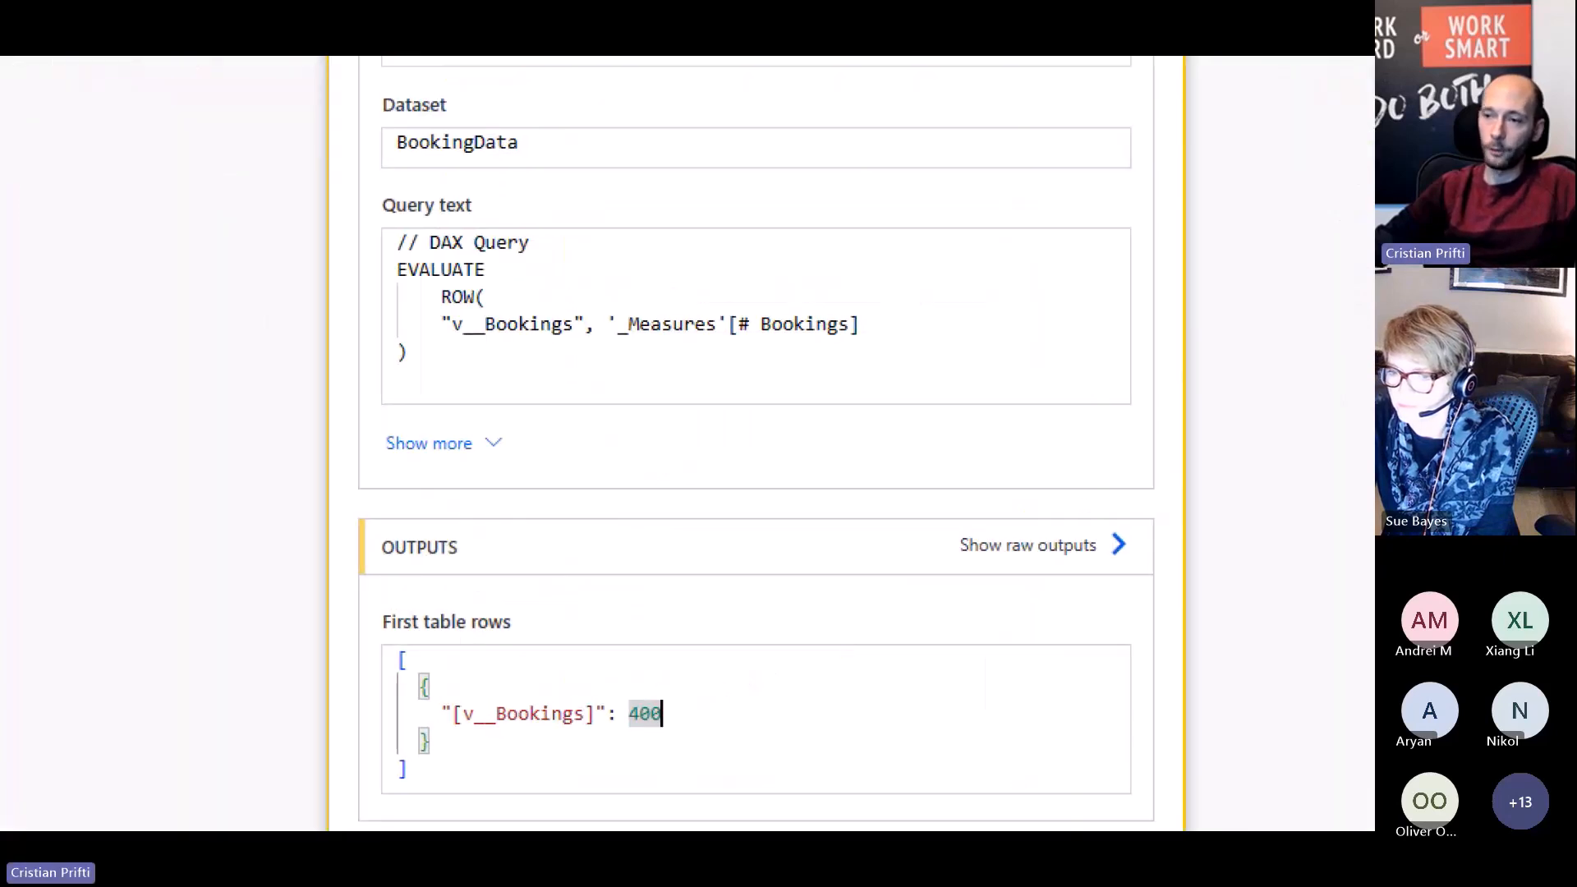
pyautogui.moveTo(932, 514); pyautogui.dragTo(1158, 577)
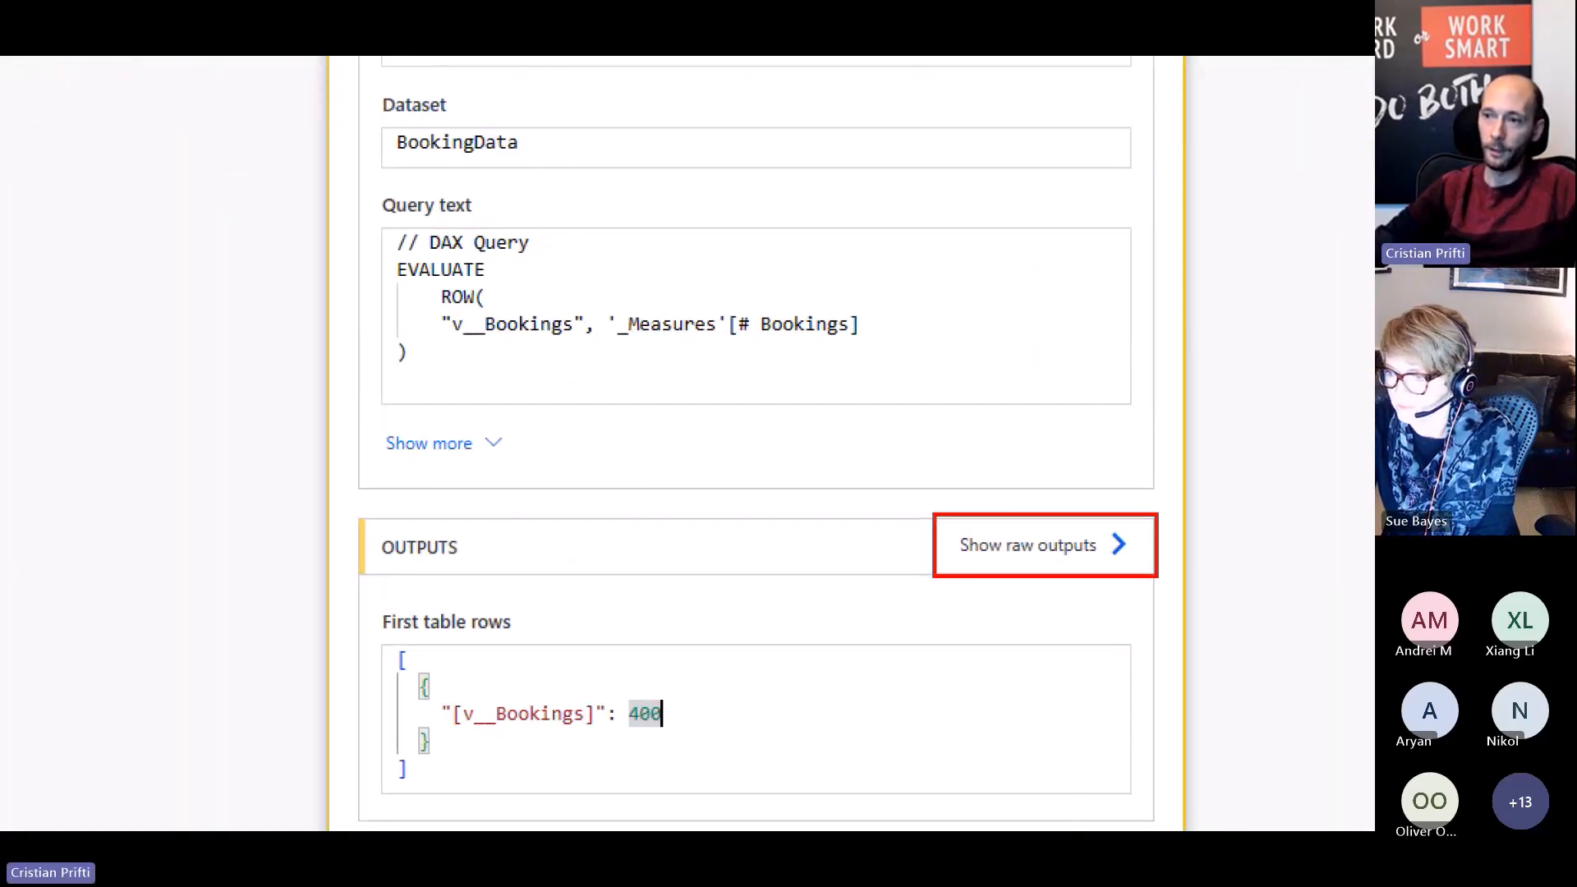
pyautogui.click(1008, 544)
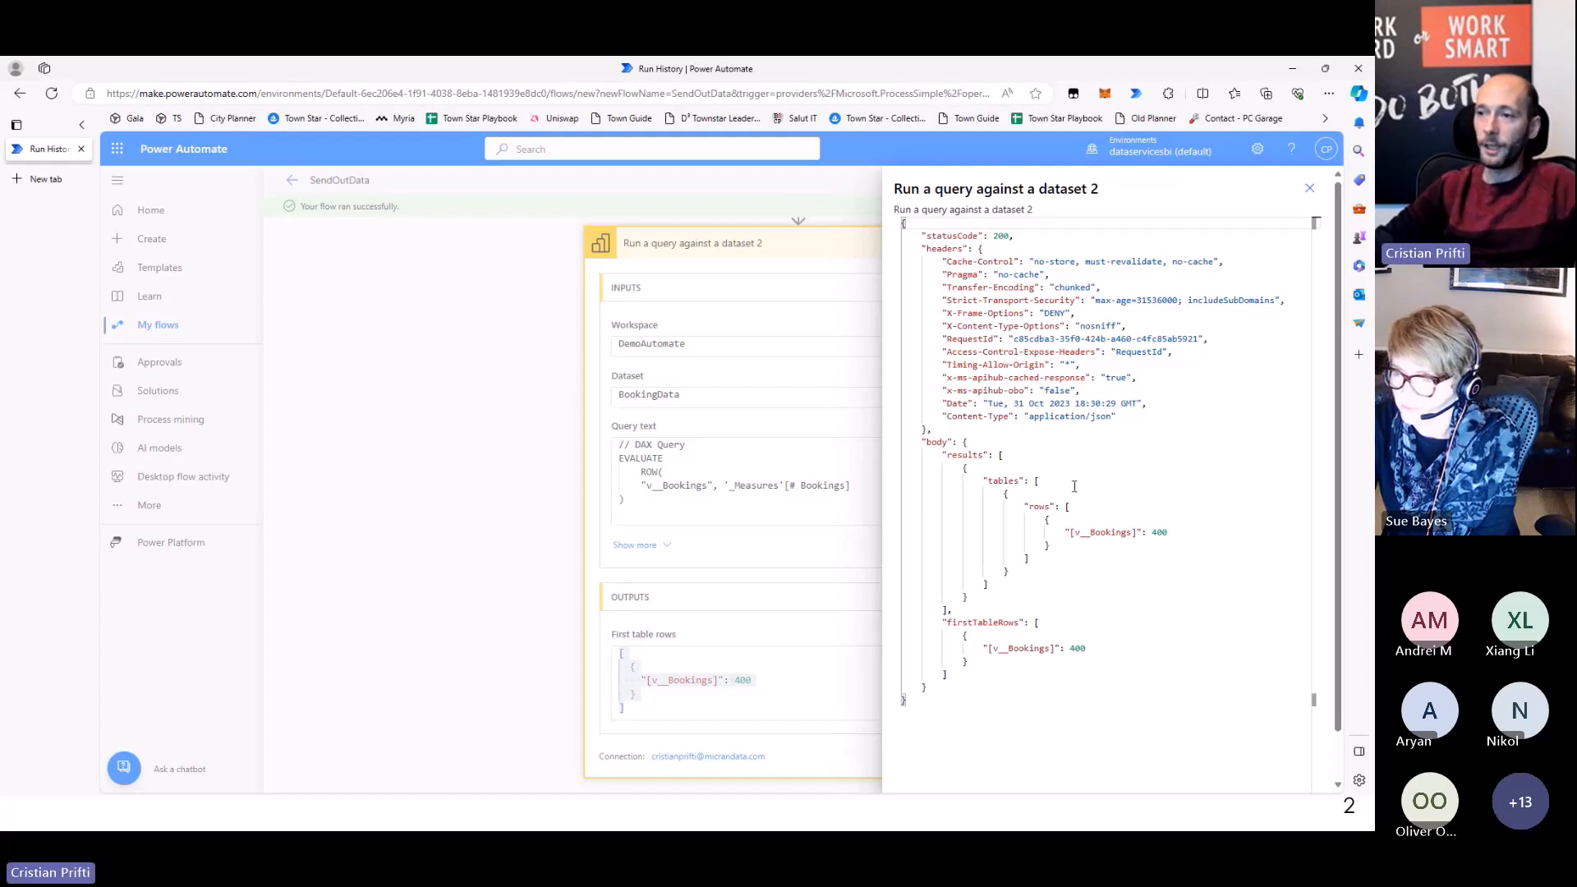
pyautogui.click(1158, 463)
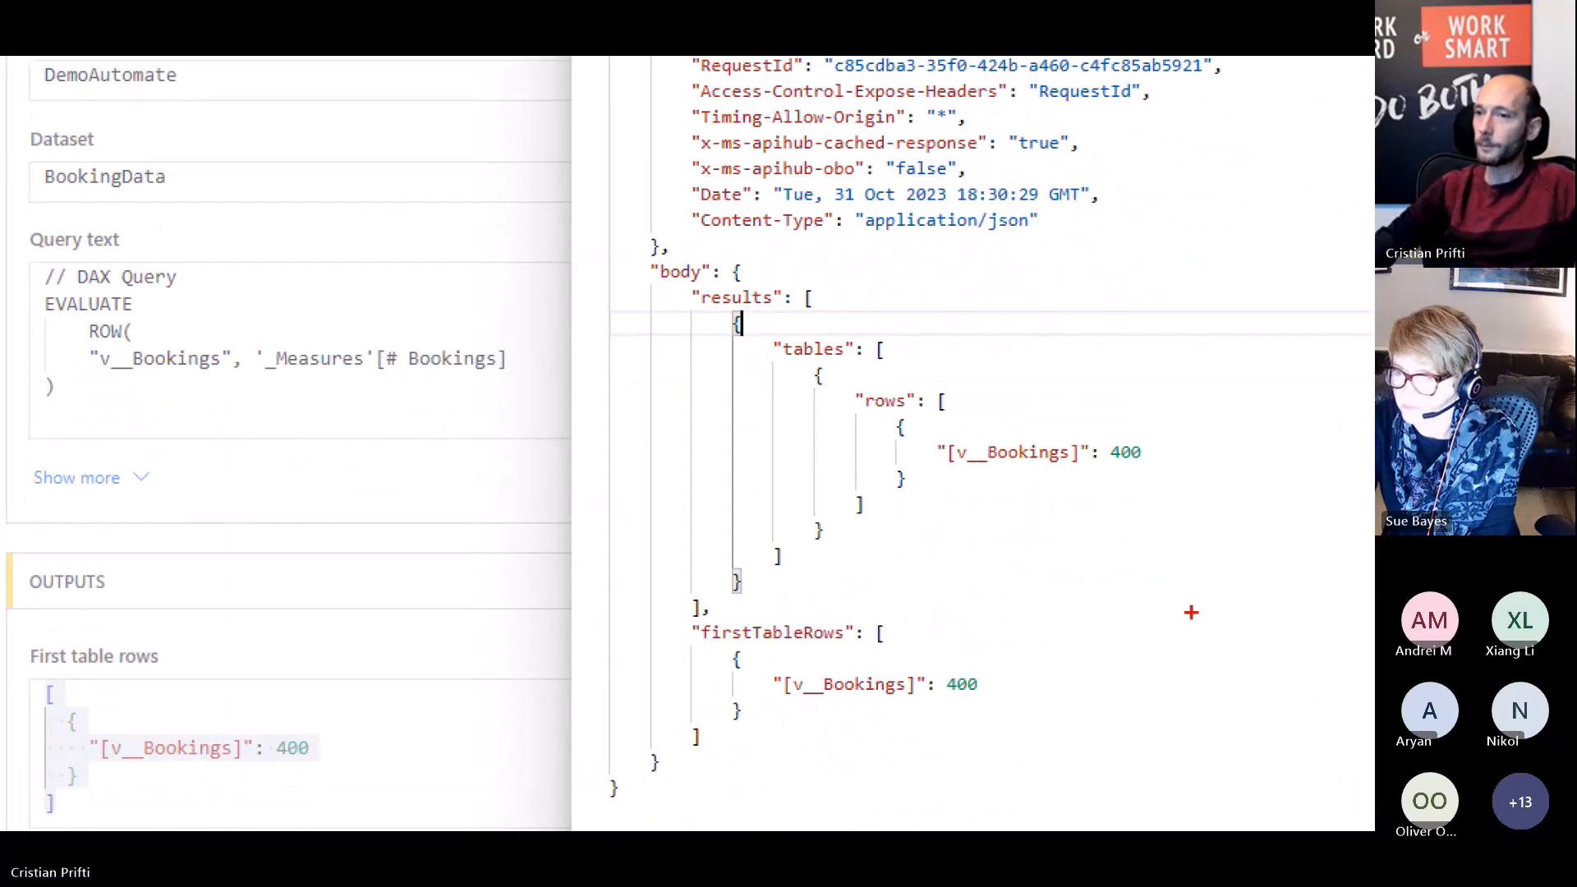
pyautogui.moveTo(630, 260); pyautogui.dragTo(748, 284)
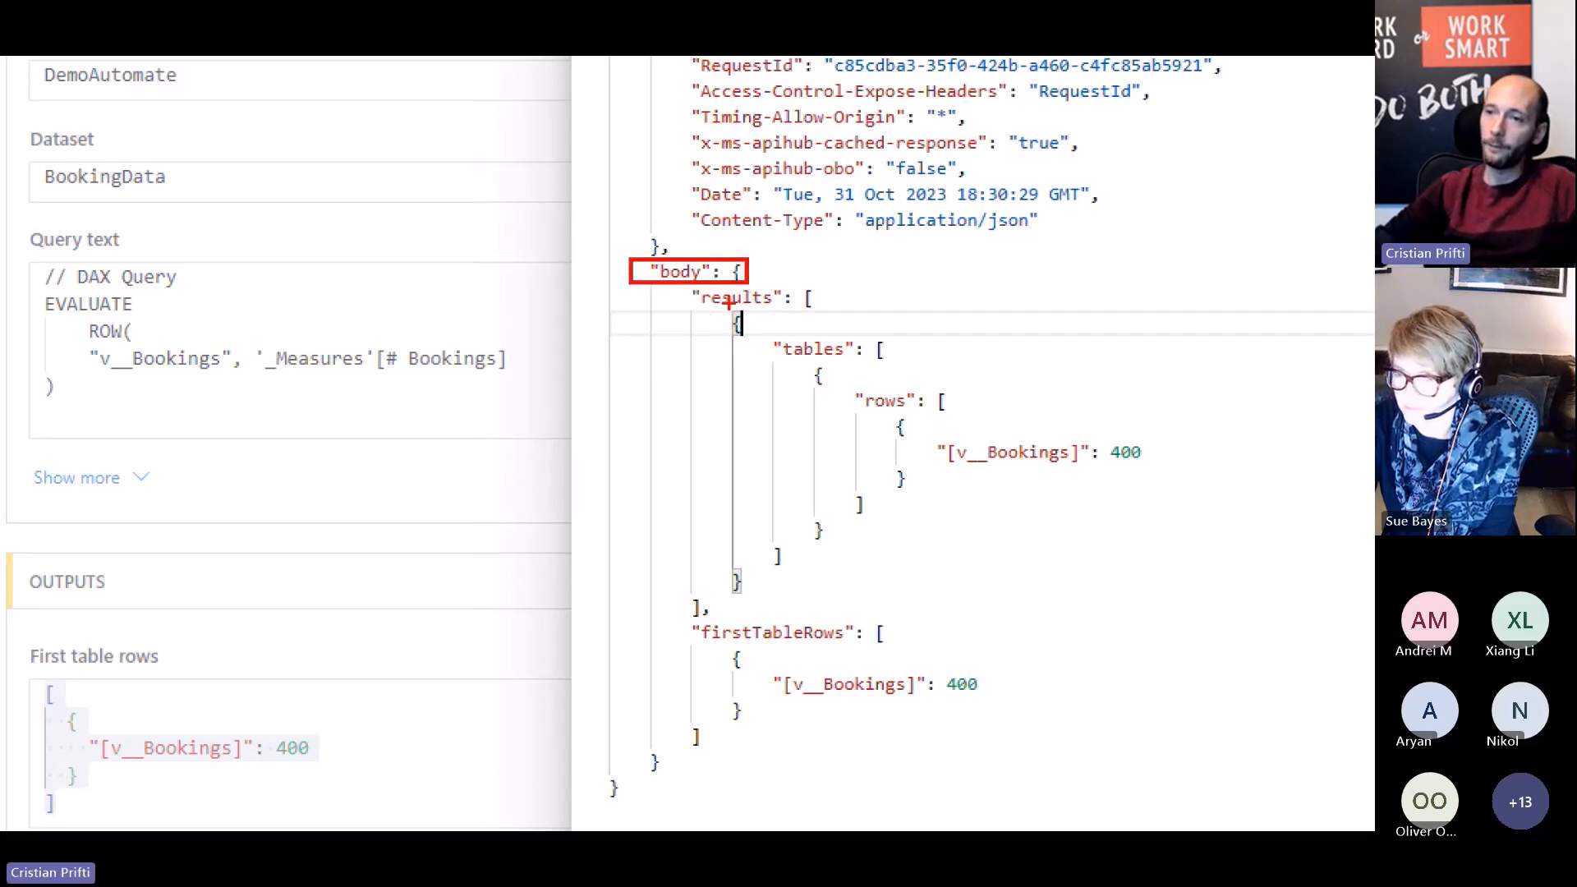
pyautogui.moveTo(681, 289); pyautogui.dragTo(841, 310)
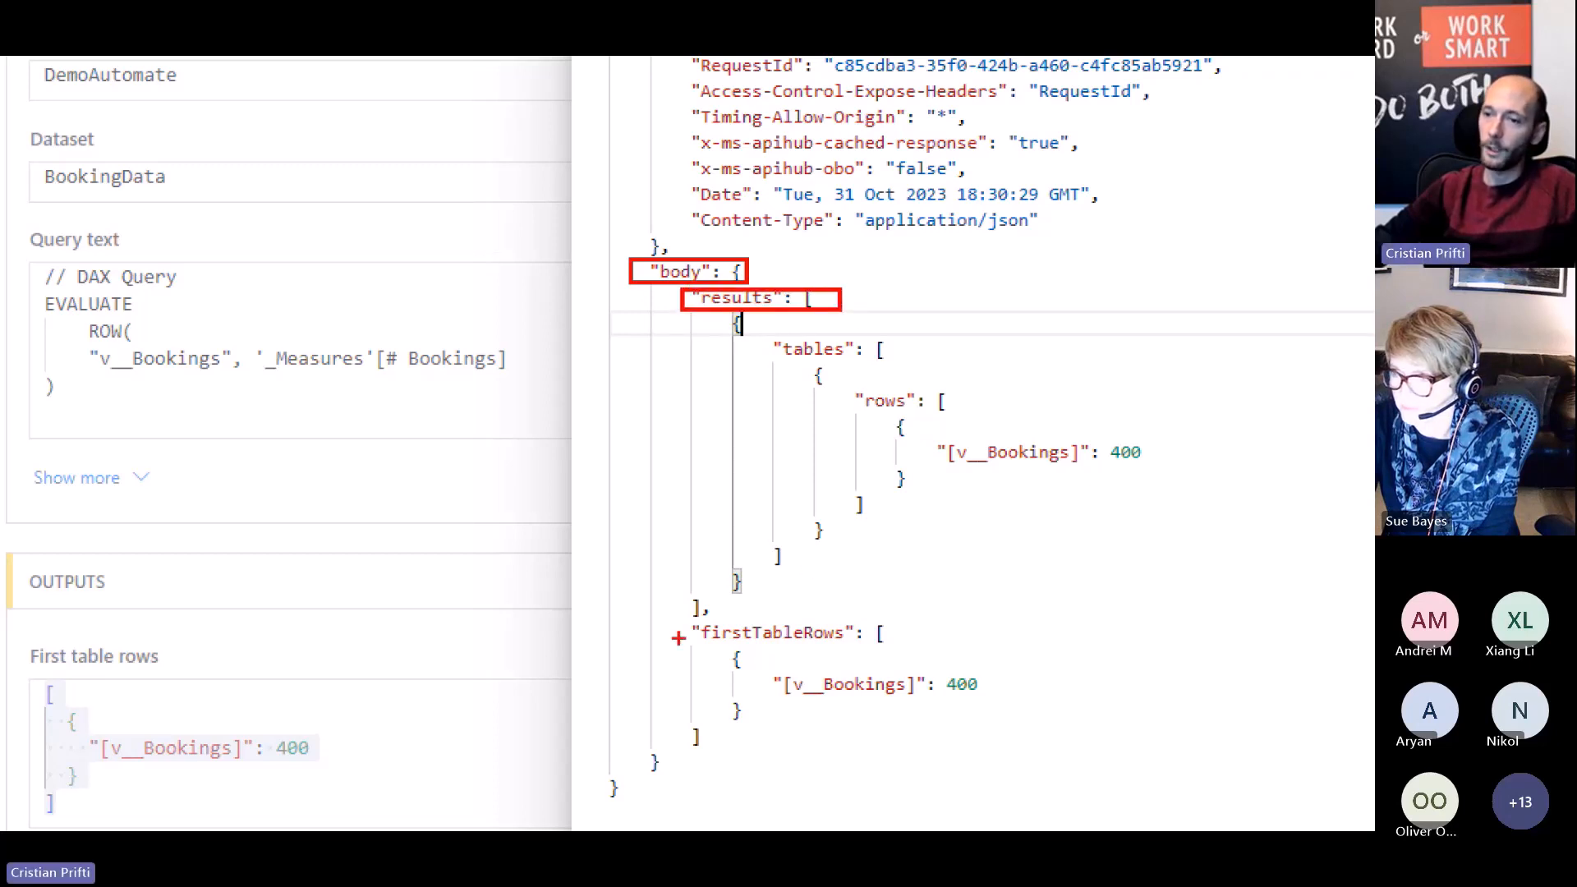
pyautogui.moveTo(666, 606); pyautogui.dragTo(913, 657)
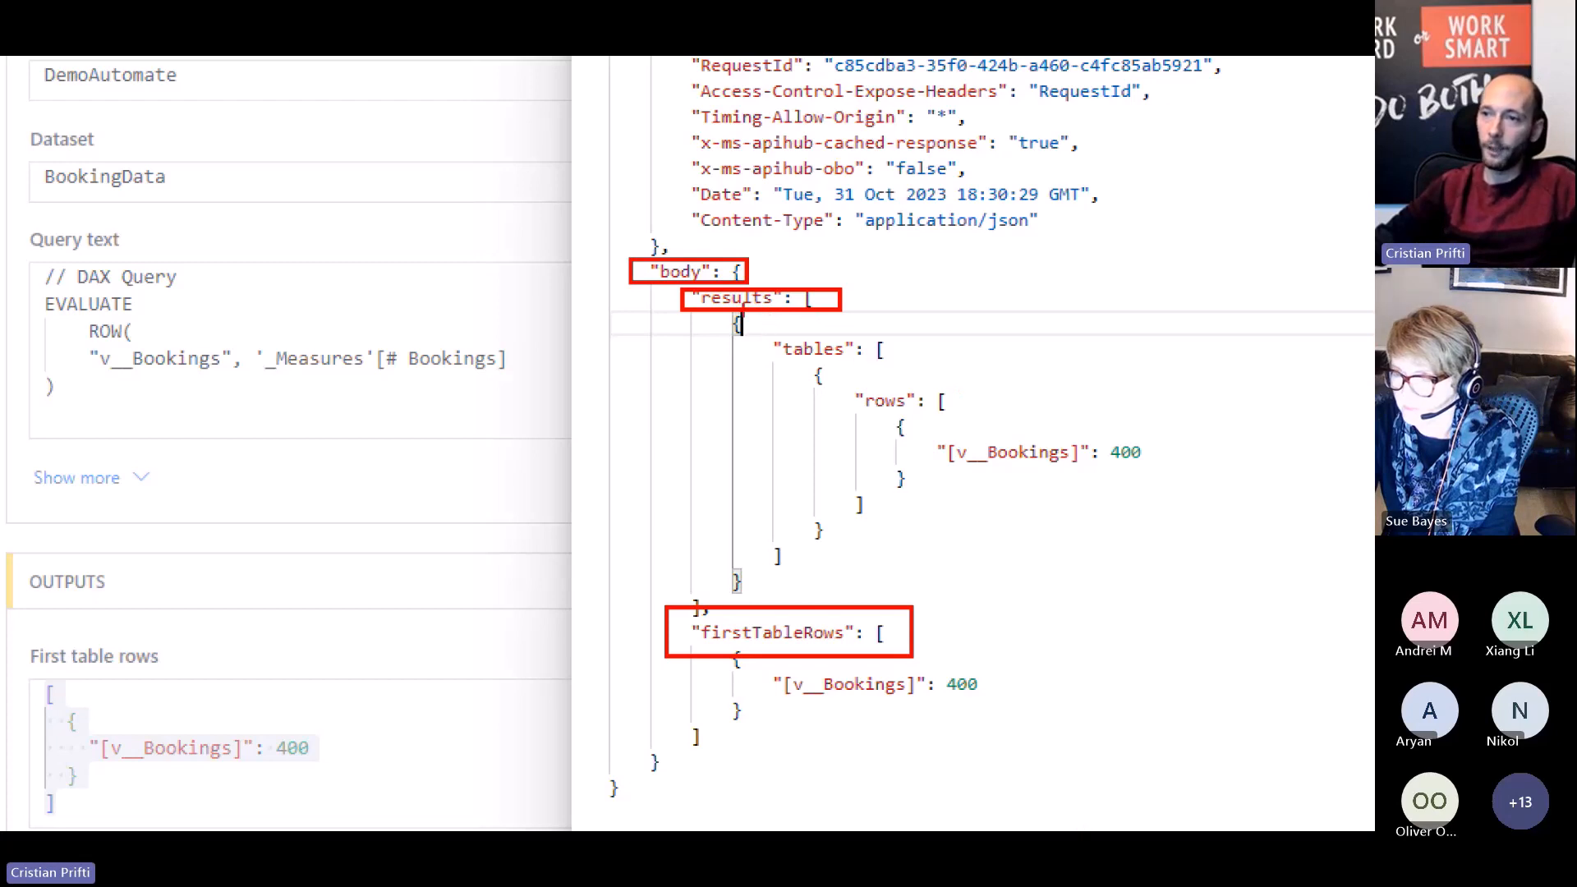
pyautogui.moveTo(778, 358)
pyautogui.mouseDown()
pyautogui.moveTo(860, 360)
pyautogui.moveTo(872, 410)
pyautogui.moveTo(918, 409)
pyautogui.mouseUp()
pyautogui.moveTo(955, 469); pyautogui.dragTo(1078, 468)
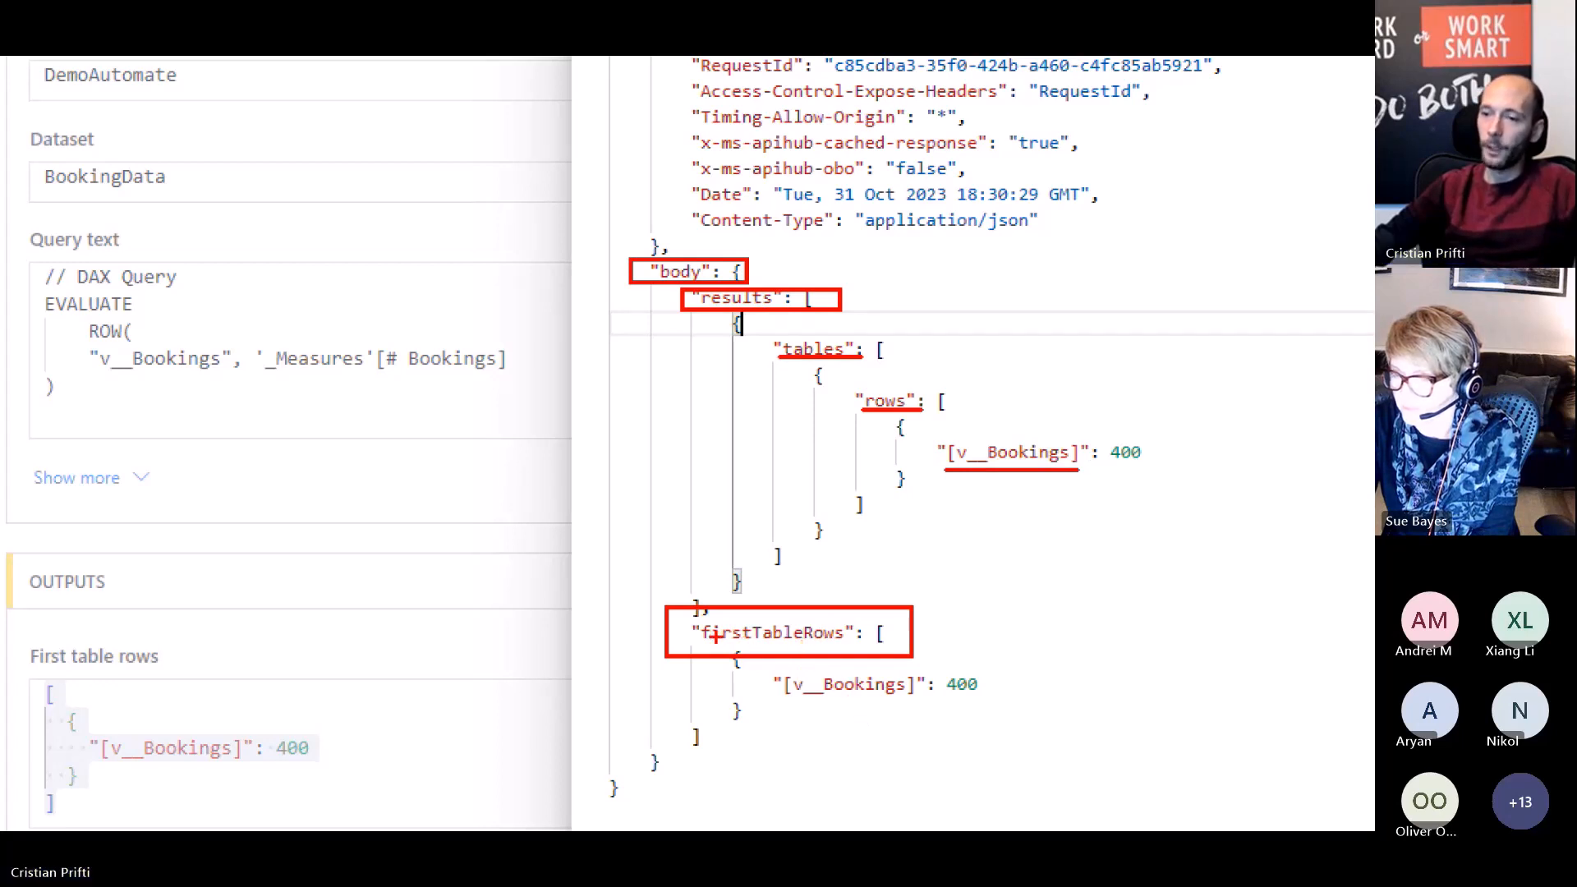
pyautogui.moveTo(699, 646); pyautogui.dragTo(855, 646)
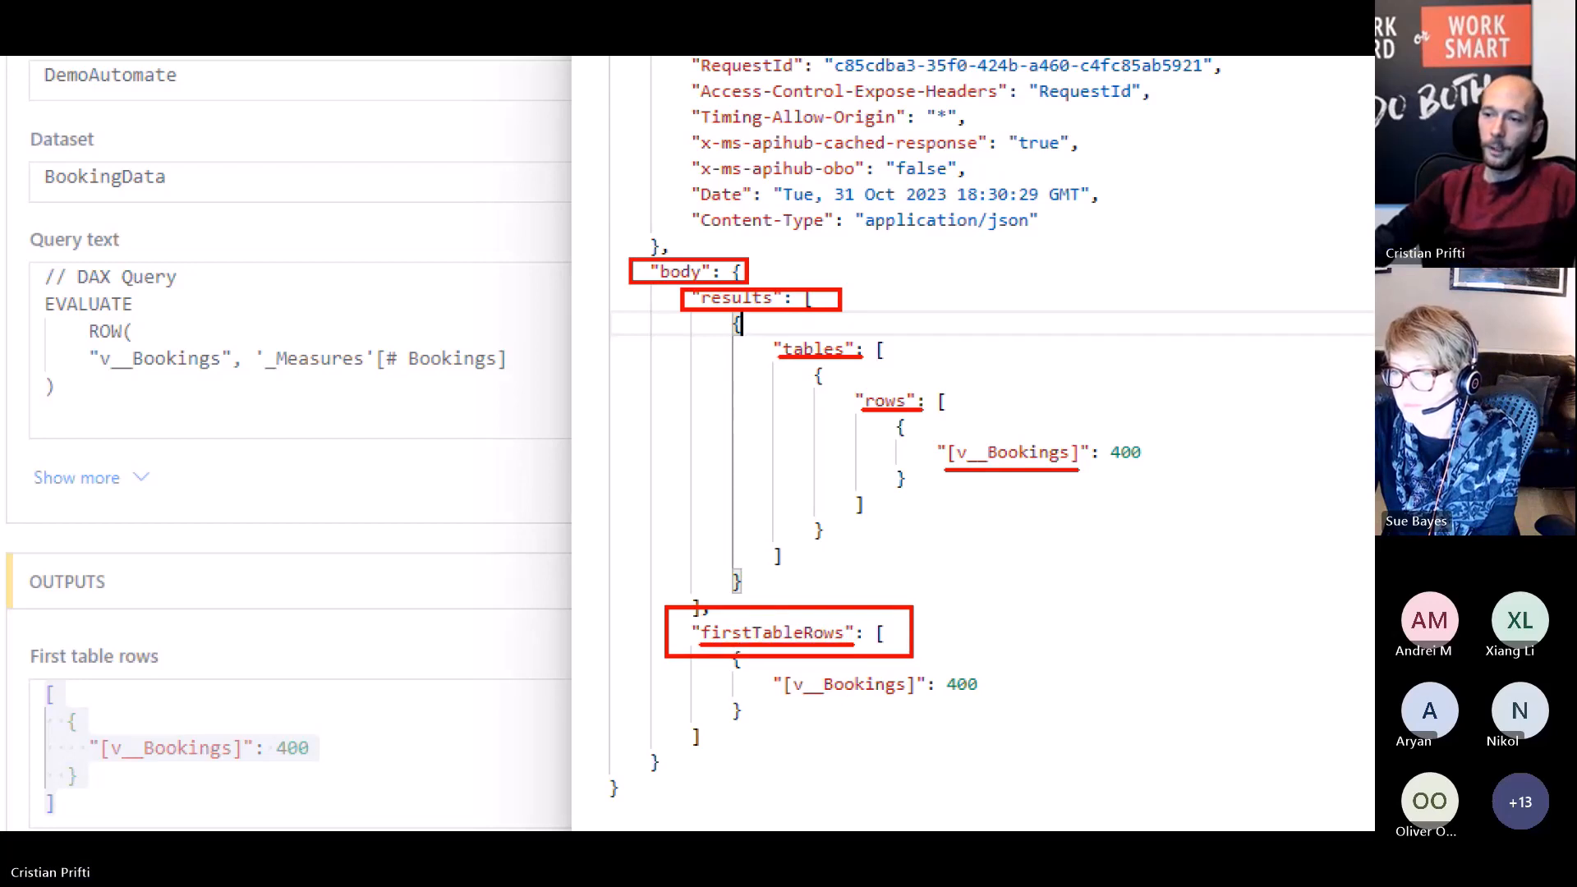
pyautogui.press('Escape')
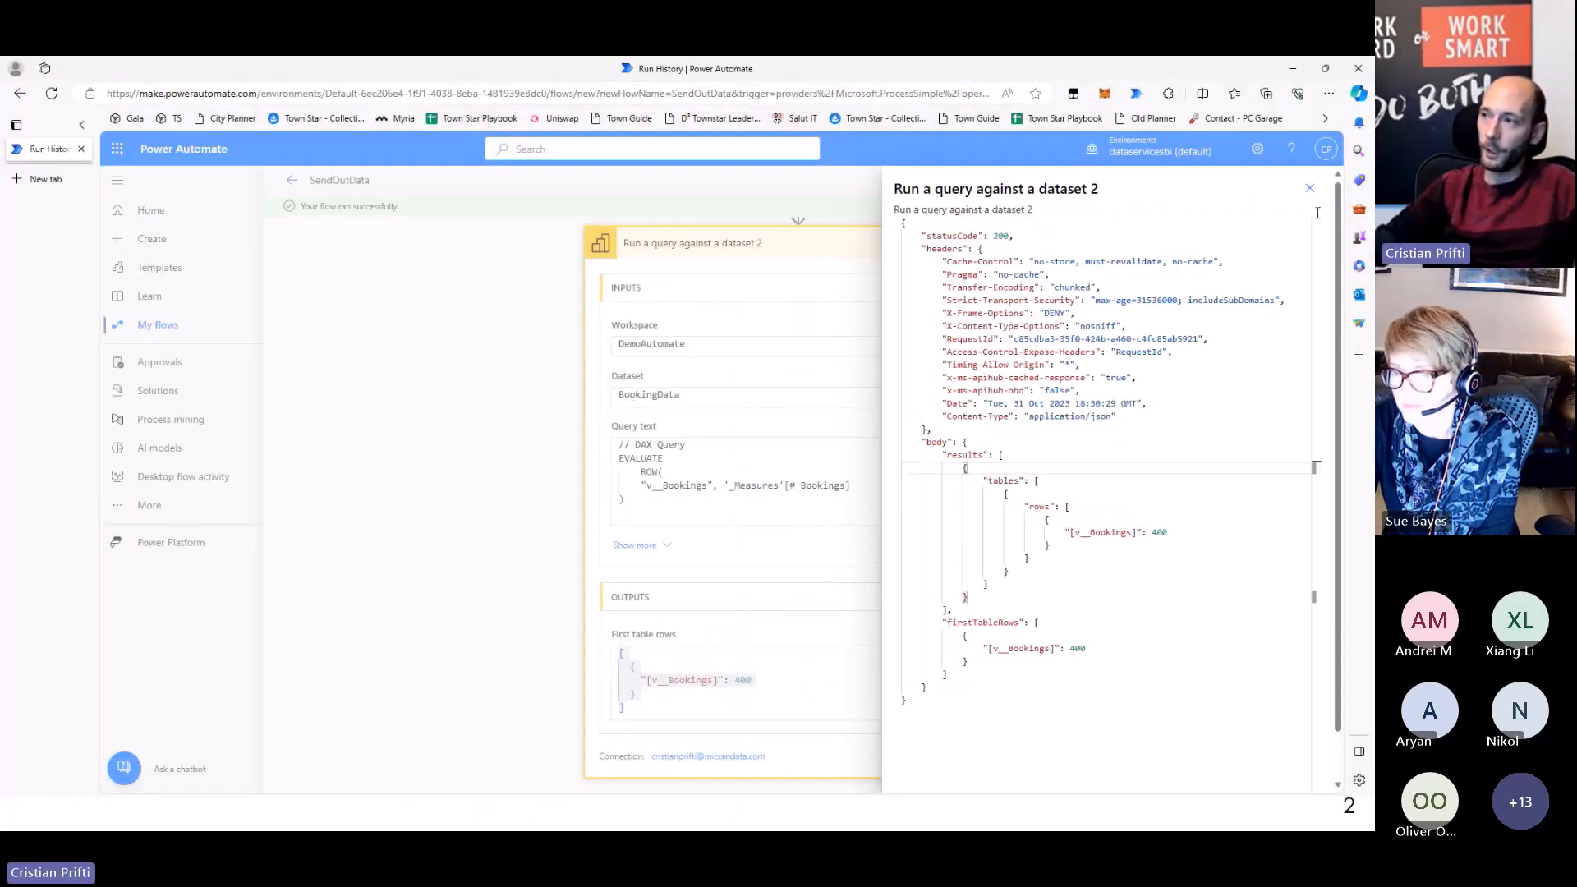
pyautogui.click(1309, 188)
# Return to the editor, check Compose's inputs, and collapse the 'Run a query against a dataset 2' step
pyautogui.click(1310, 183)
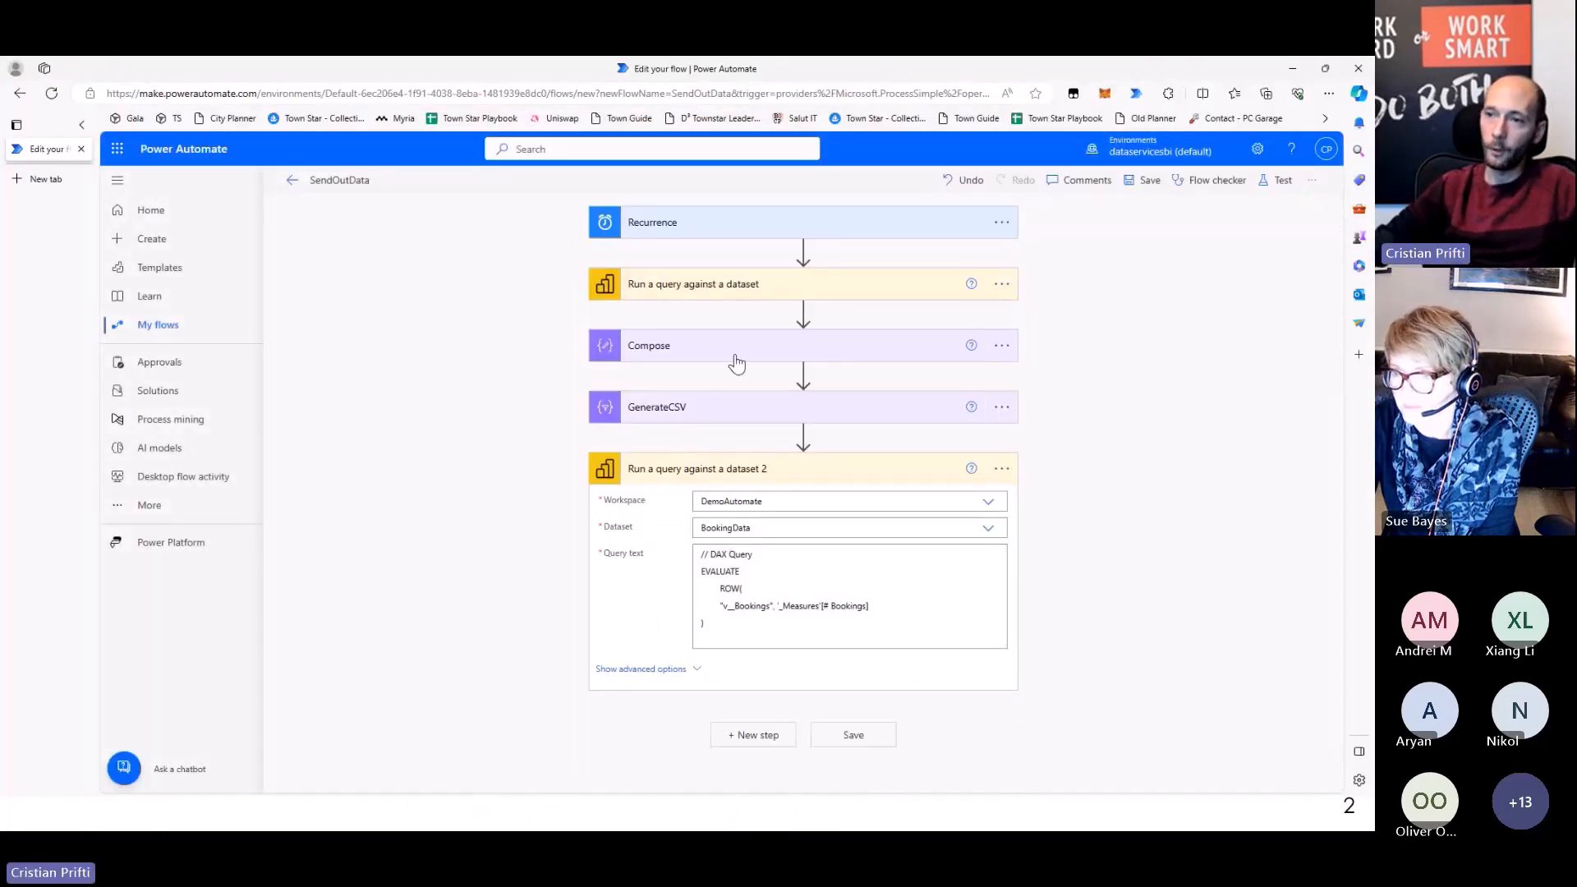
pyautogui.click(679, 342)
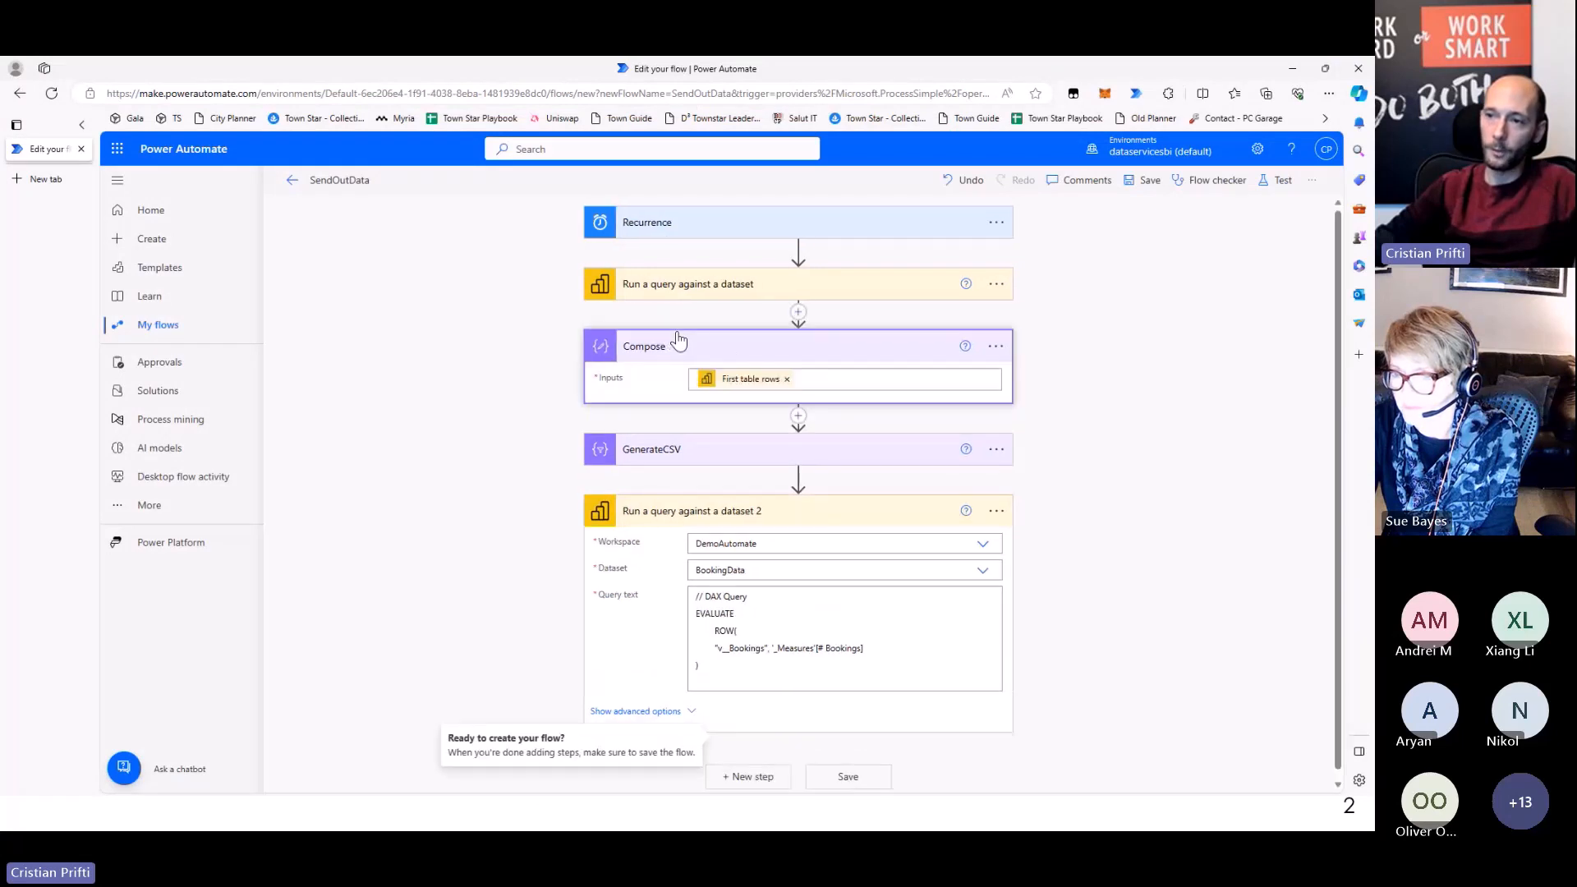
pyautogui.click(825, 378)
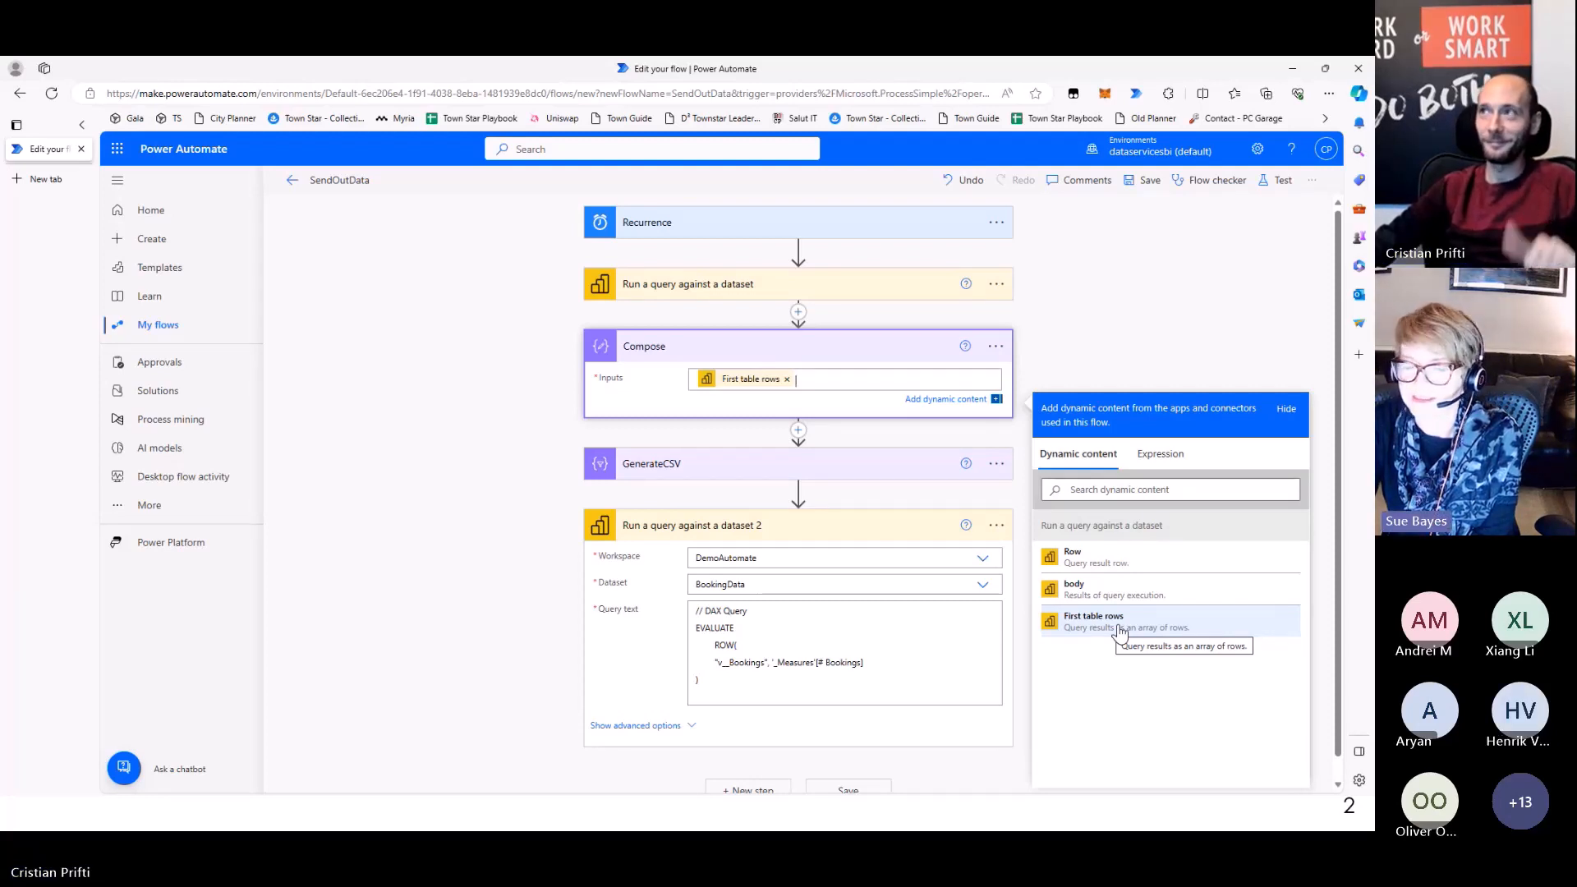
pyautogui.click(1158, 325)
pyautogui.click(739, 510)
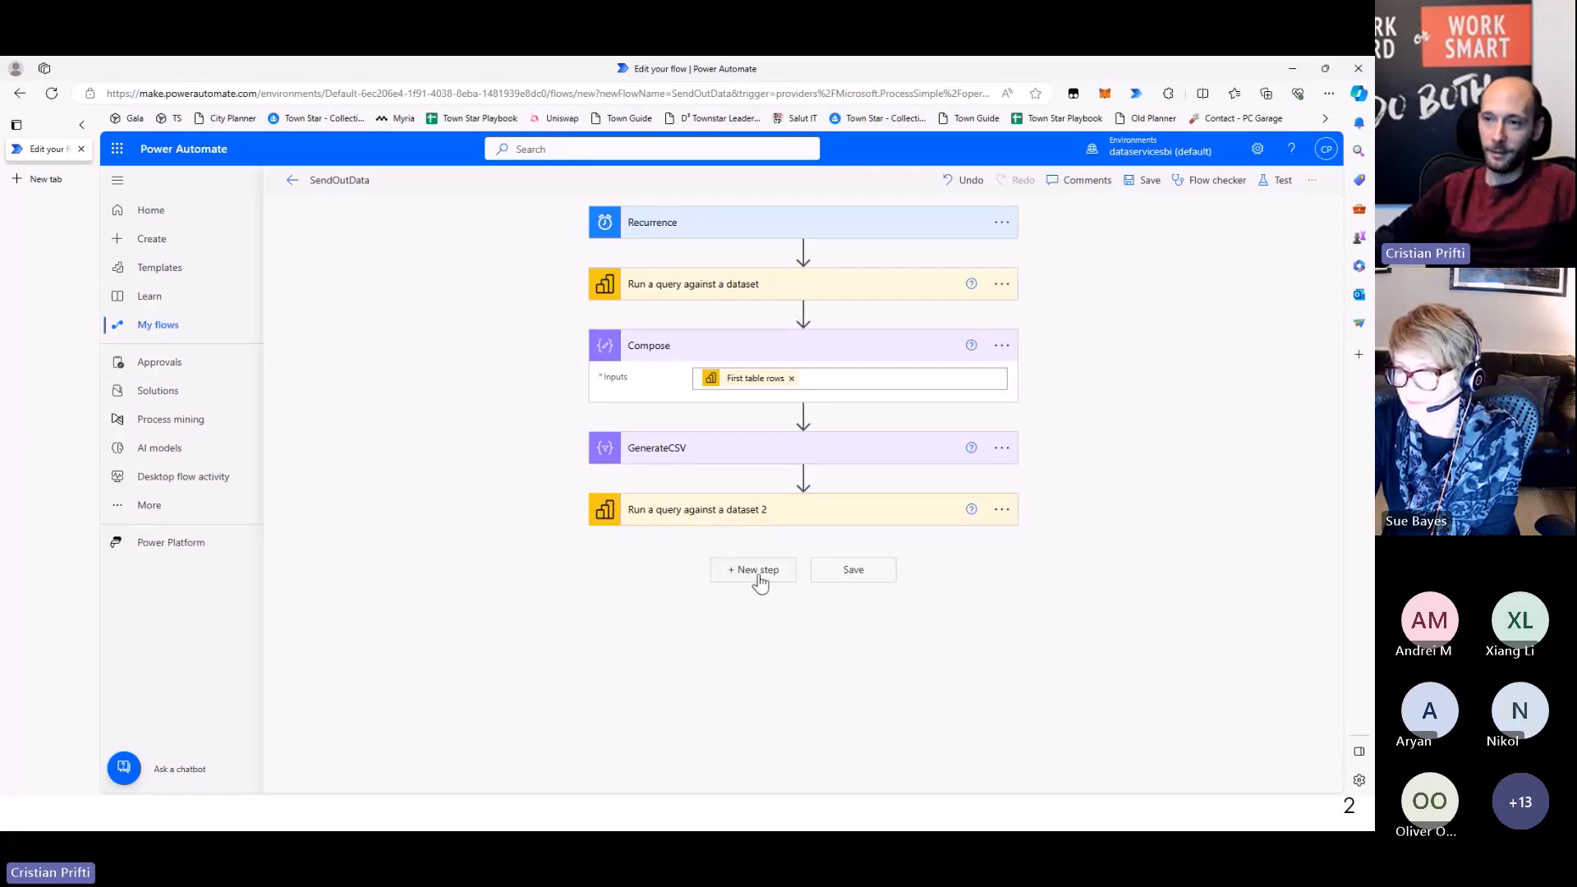
# Add an Office 365 Outlook Send an email (V2) step, found by searching 'send'
pyautogui.click(758, 570)
pyautogui.write('send')
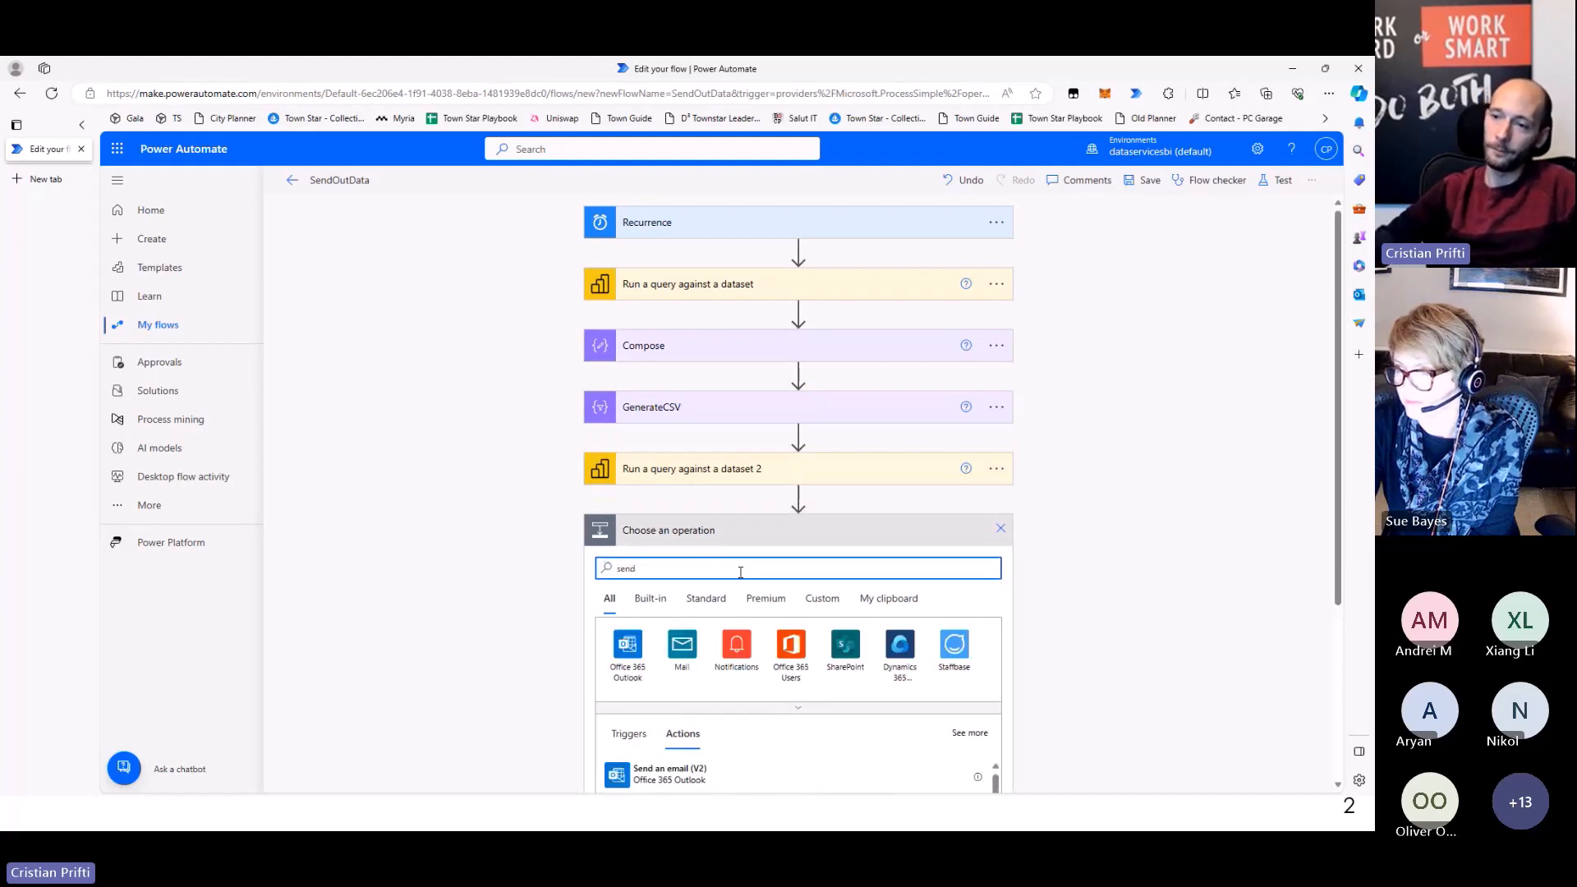
pyautogui.scroll(-2, 693, 514)
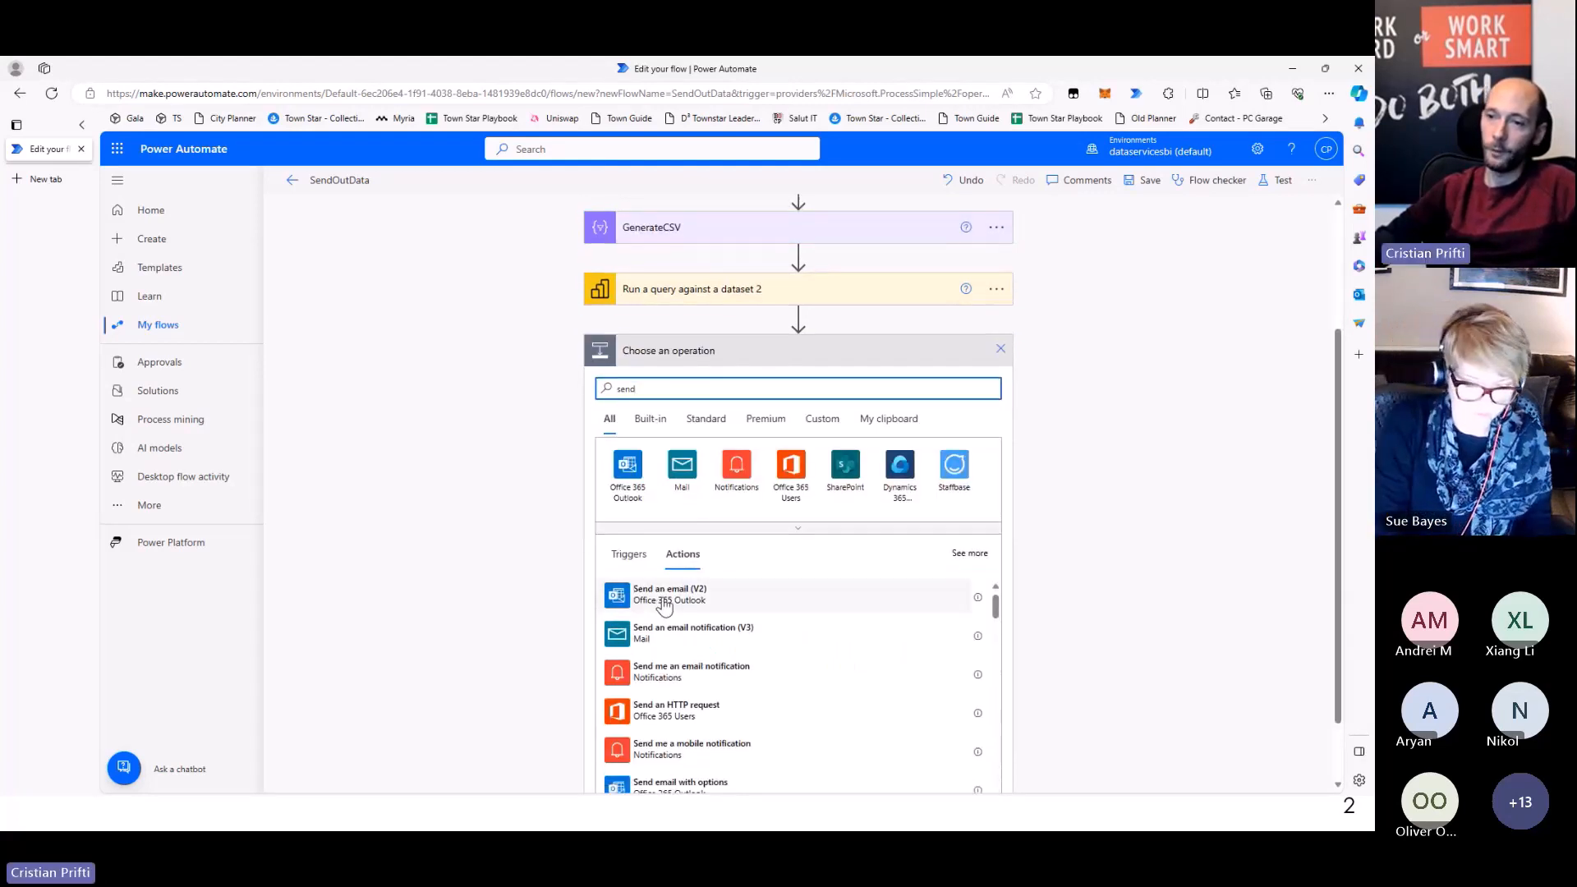
pyautogui.click(694, 603)
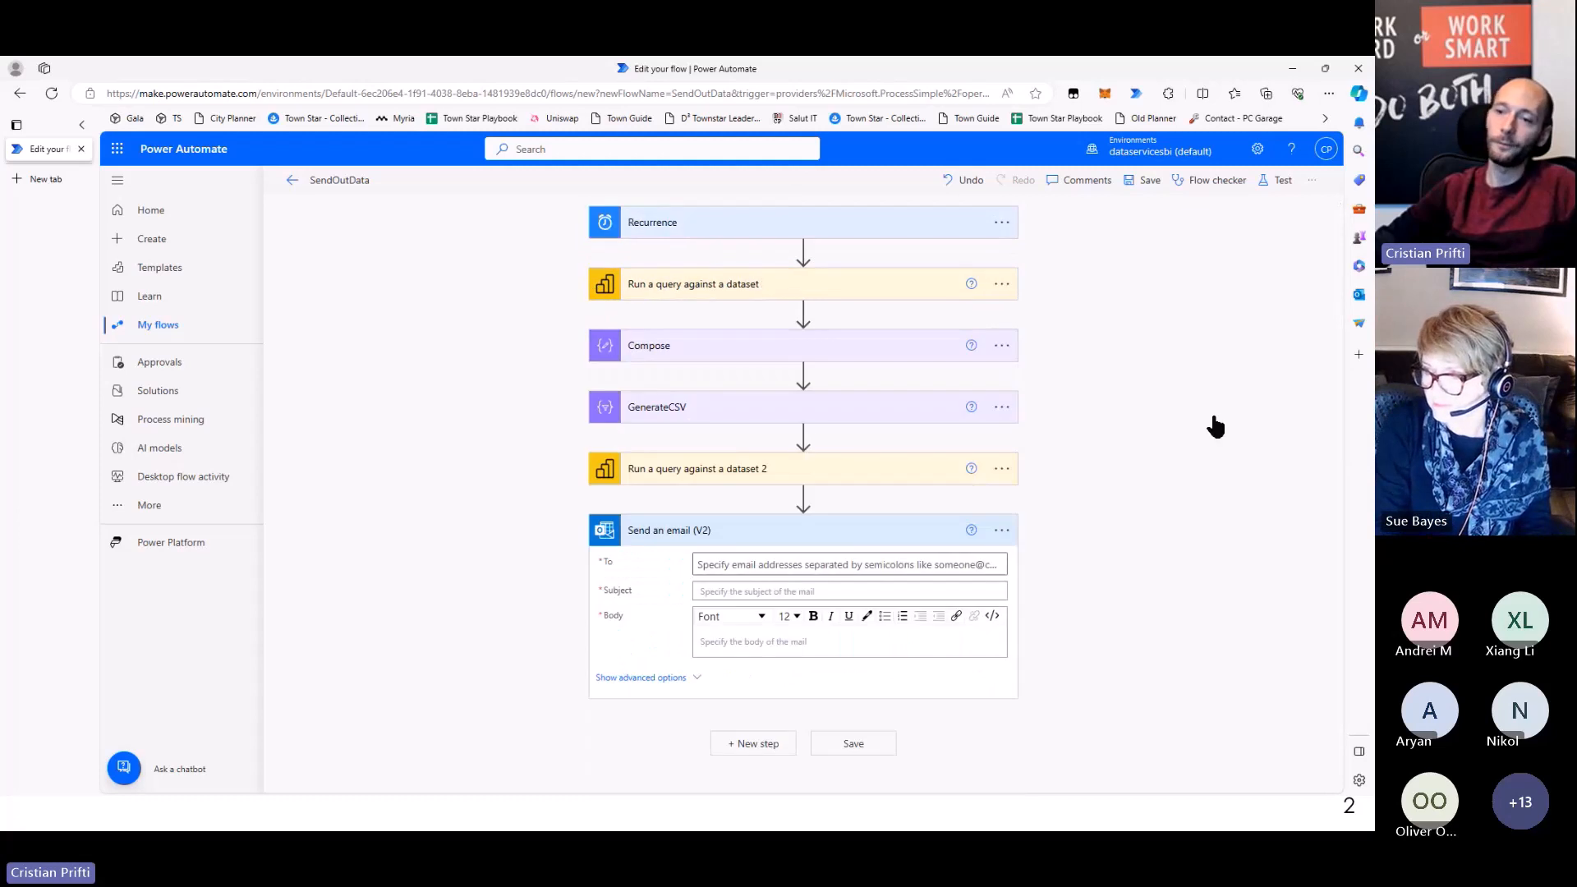
pyautogui.click(777, 587)
# Address the email's To field to the presenter, picked from Suggested People
pyautogui.write('prifti')
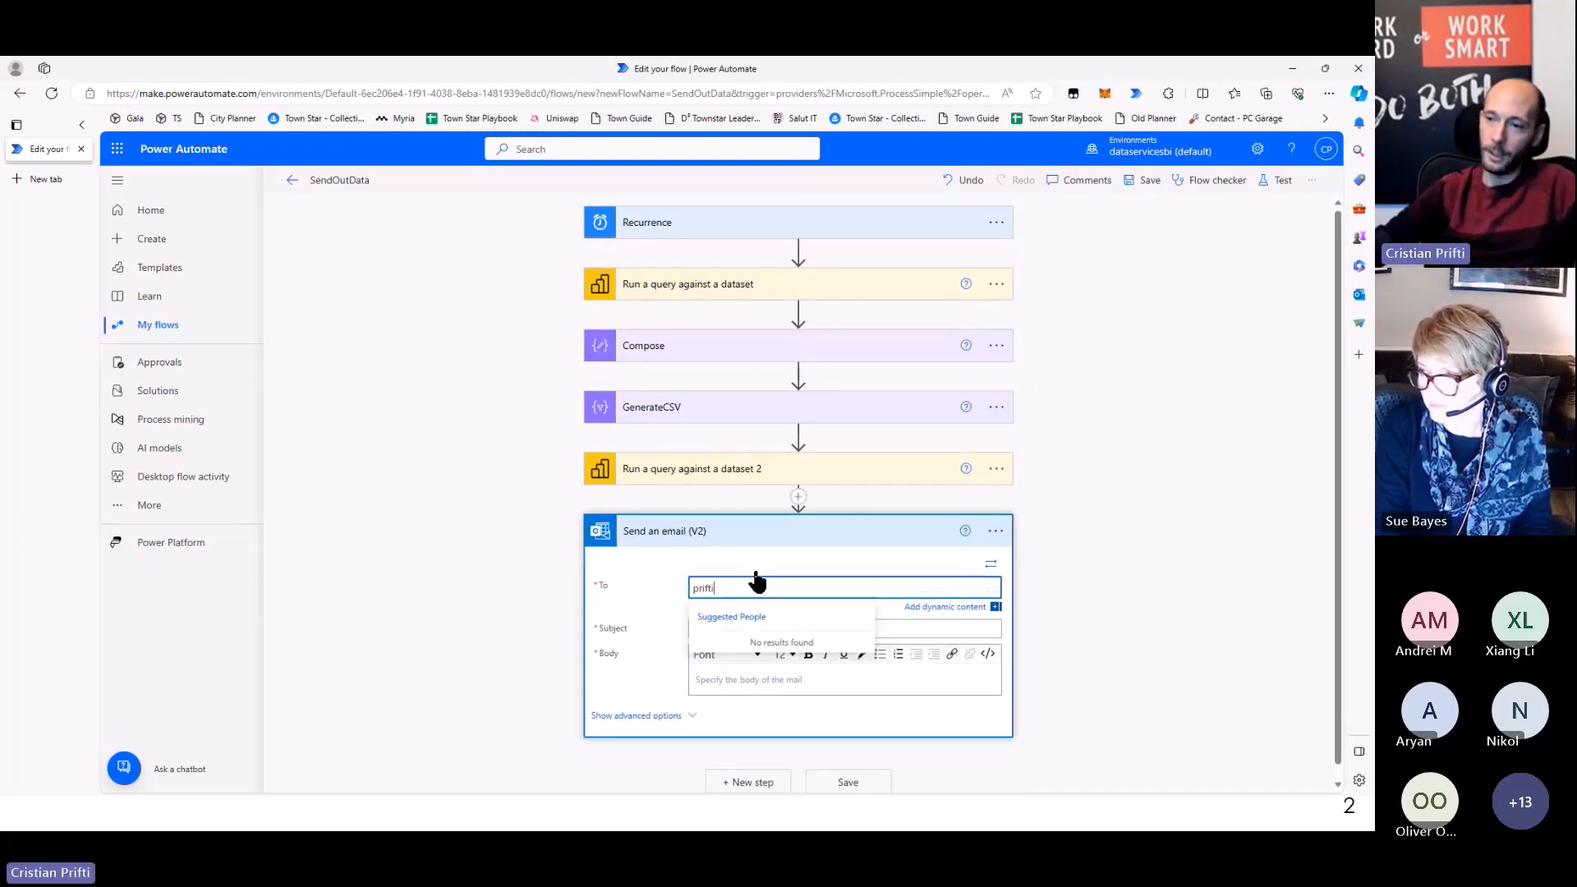
pyautogui.moveTo(793, 588); pyautogui.dragTo(624, 585)
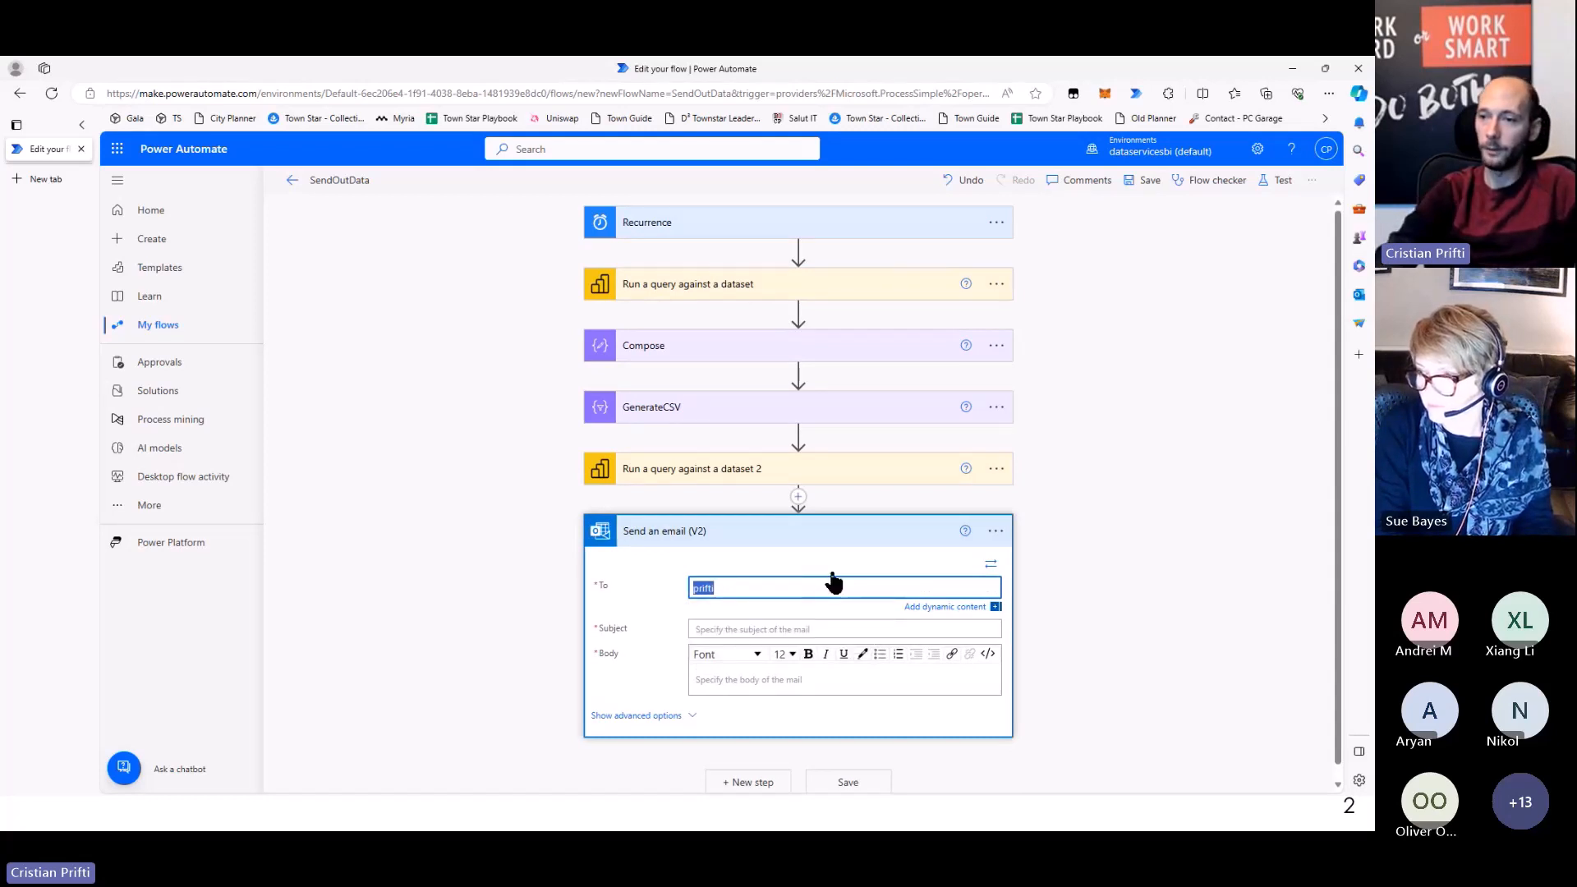
pyautogui.write('cristianp')
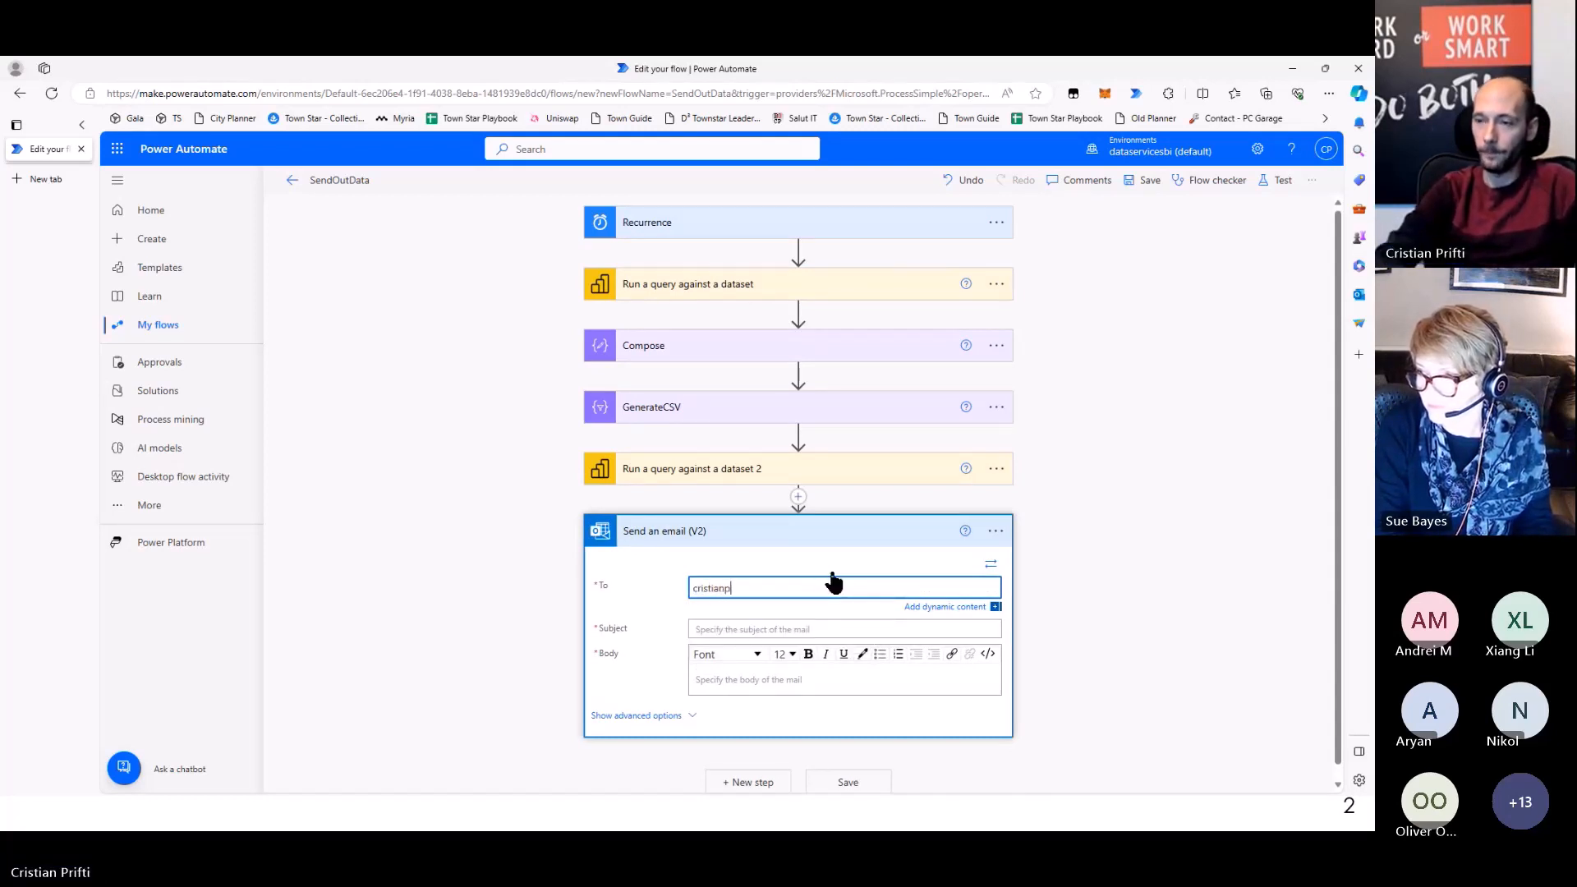
pyautogui.write('rifti')
pyautogui.click(764, 643)
# Enter 'FYI' as the email body
pyautogui.click(748, 657)
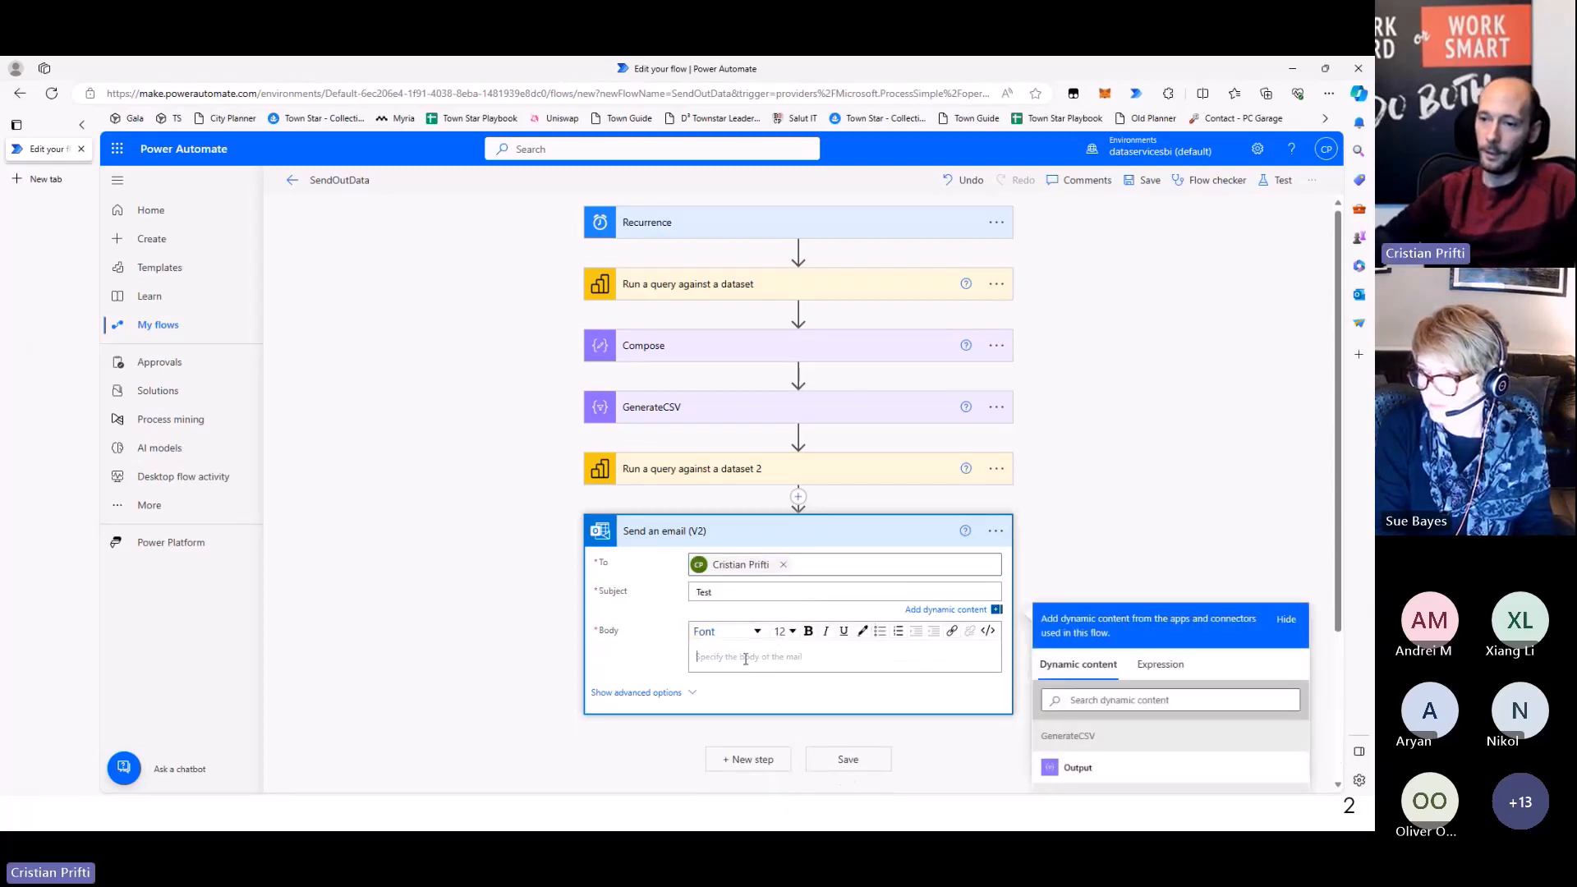
pyautogui.scroll(-2, 731, 658)
pyautogui.click(644, 518)
pyautogui.scroll(-3, 739, 543)
pyautogui.click(730, 465)
pyautogui.write('FYI')
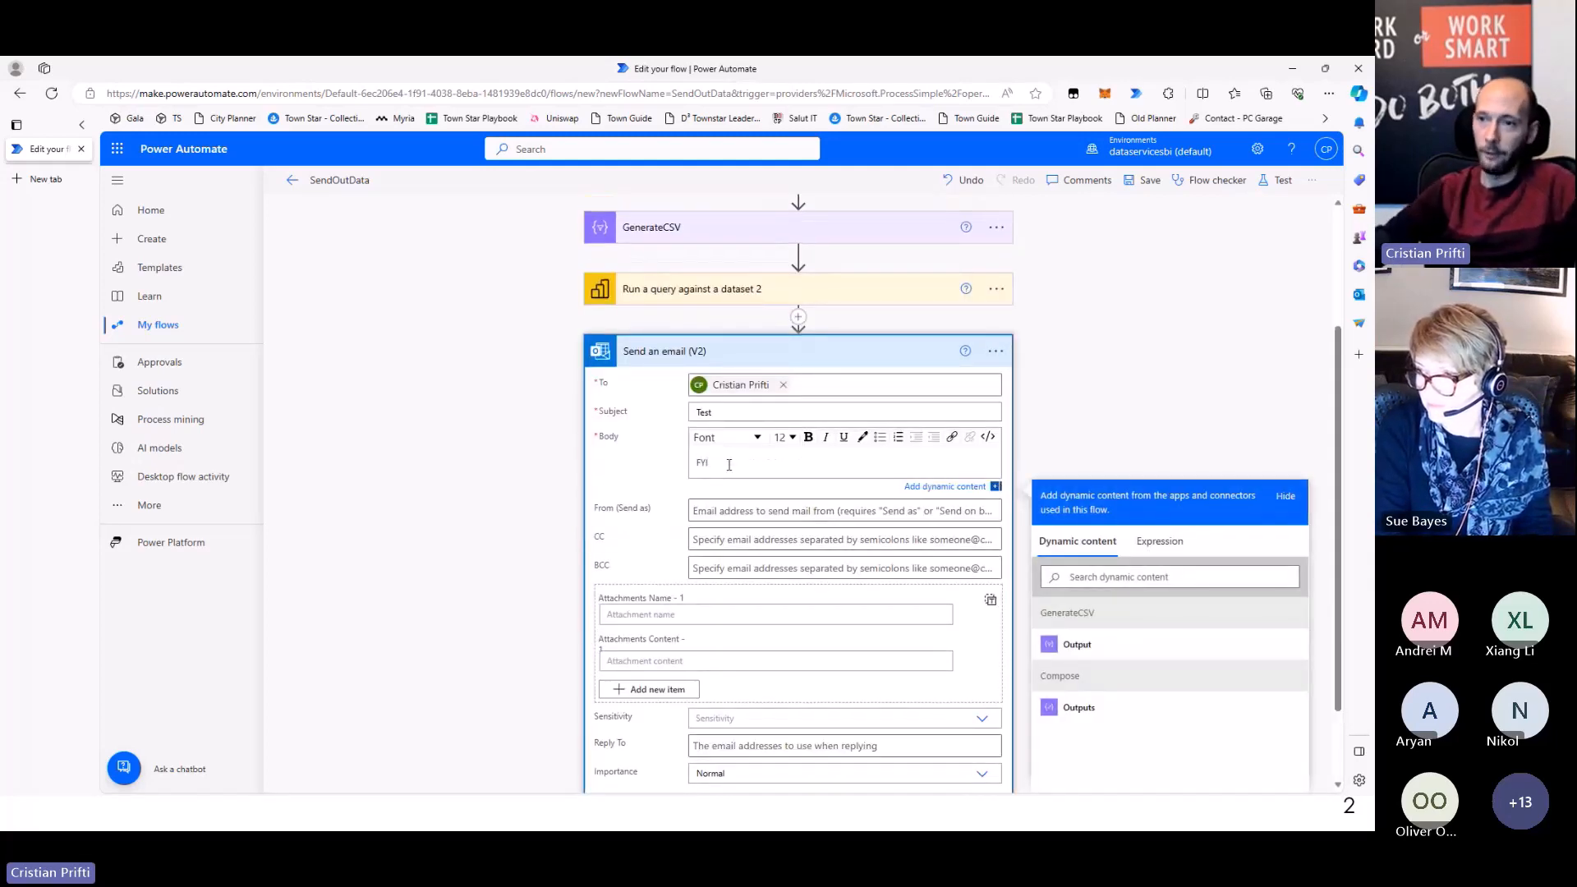
pyautogui.scroll(-2, 637, 452)
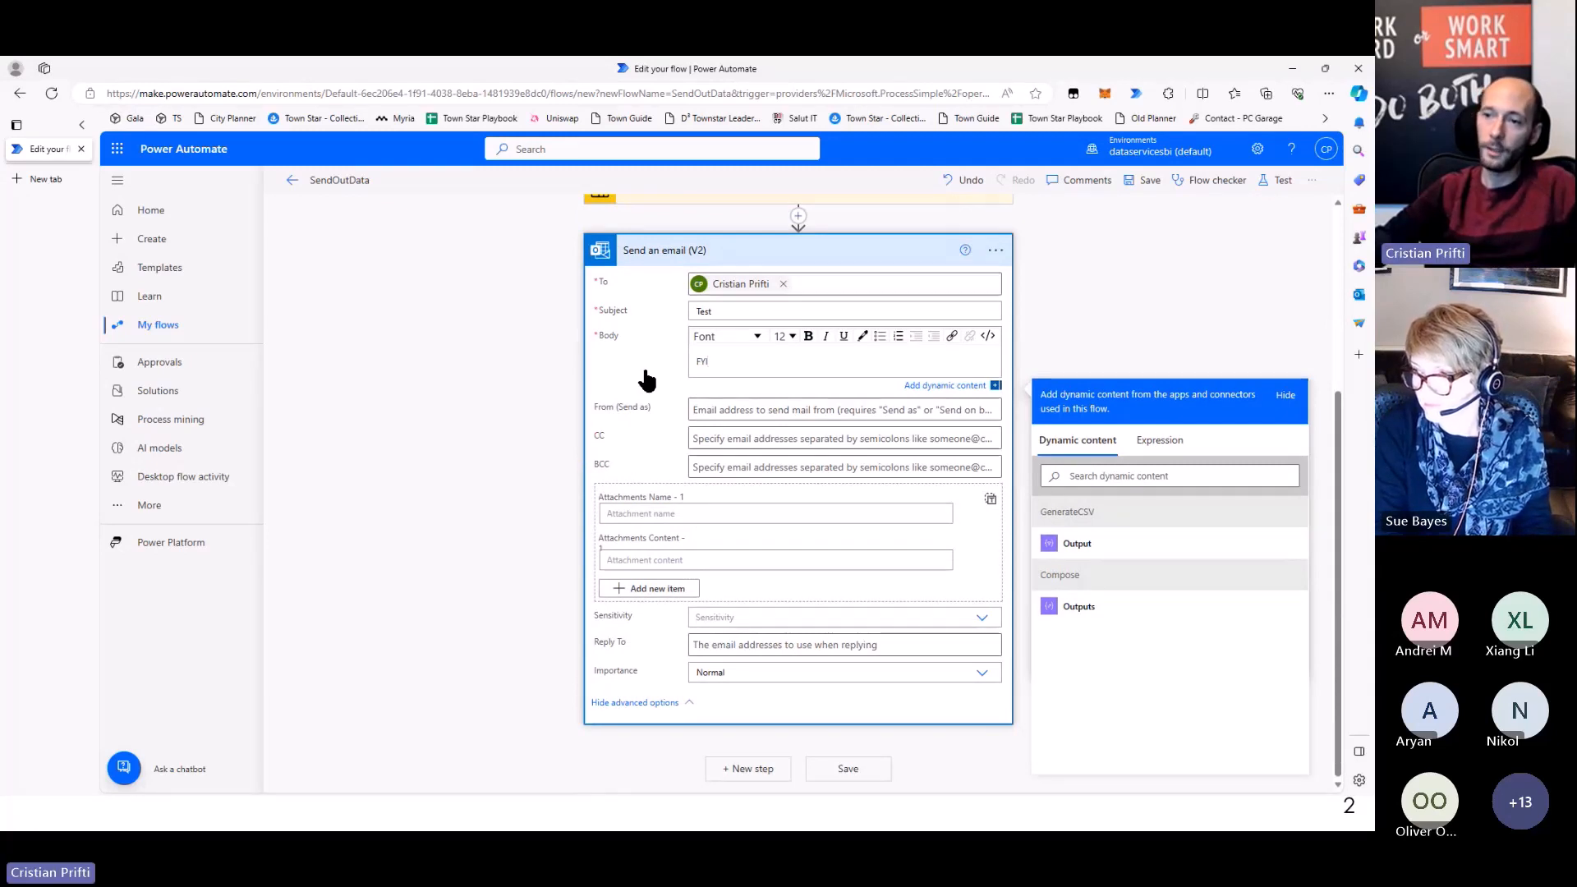
pyautogui.click(649, 703)
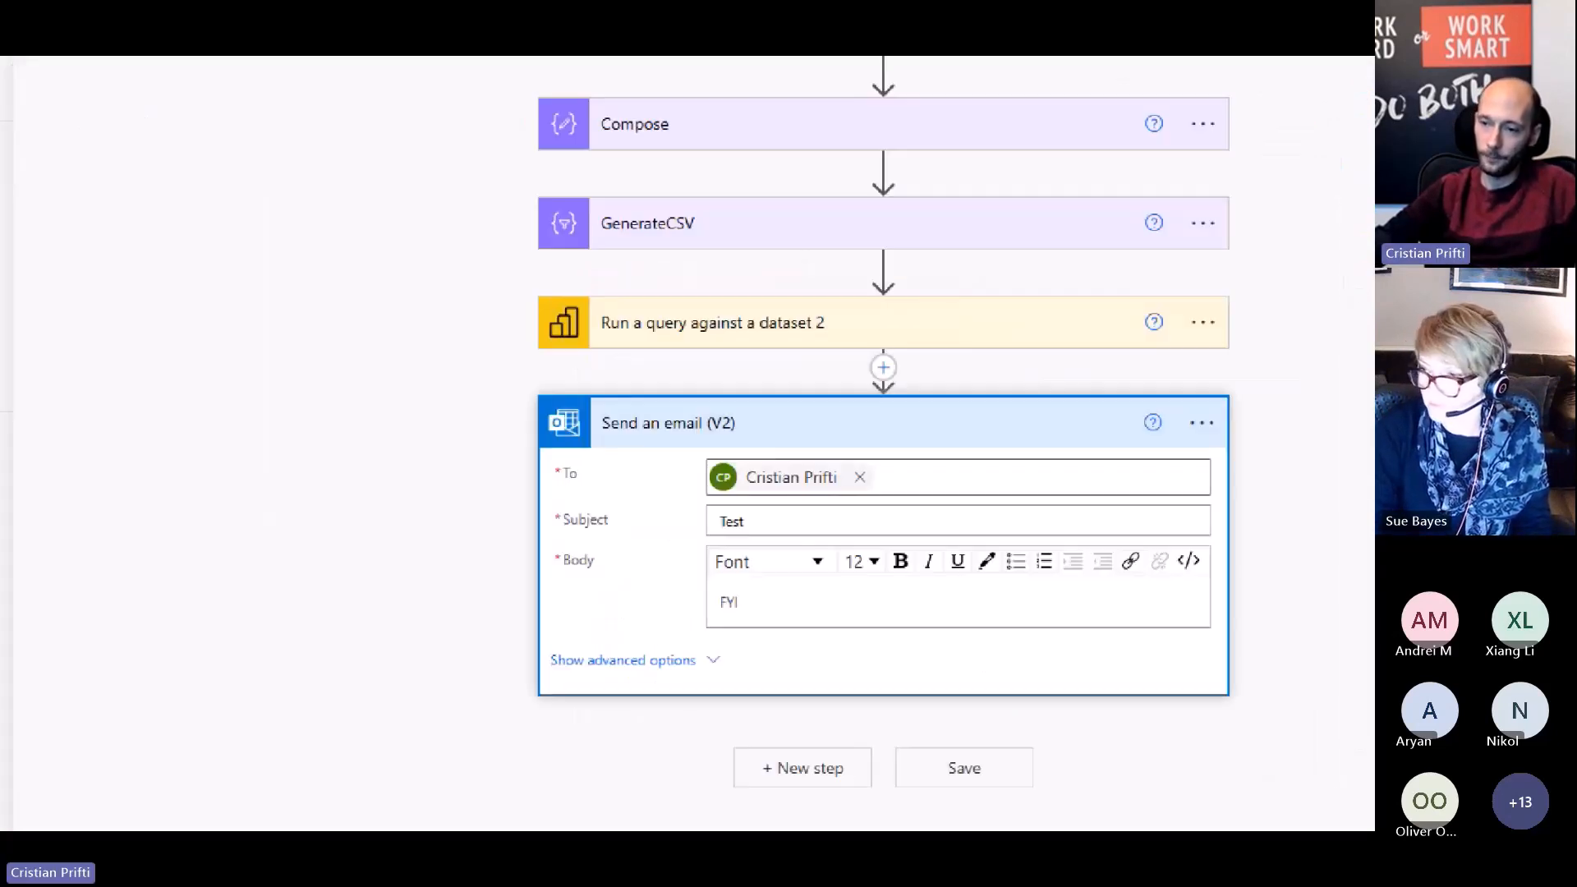
# Show the email's advanced options to reveal From, CC, BCC and attachment fields
pyautogui.moveTo(493, 572)
pyautogui.mouseDown()
pyautogui.moveTo(838, 654)
pyautogui.moveTo(807, 670)
pyautogui.mouseUp()
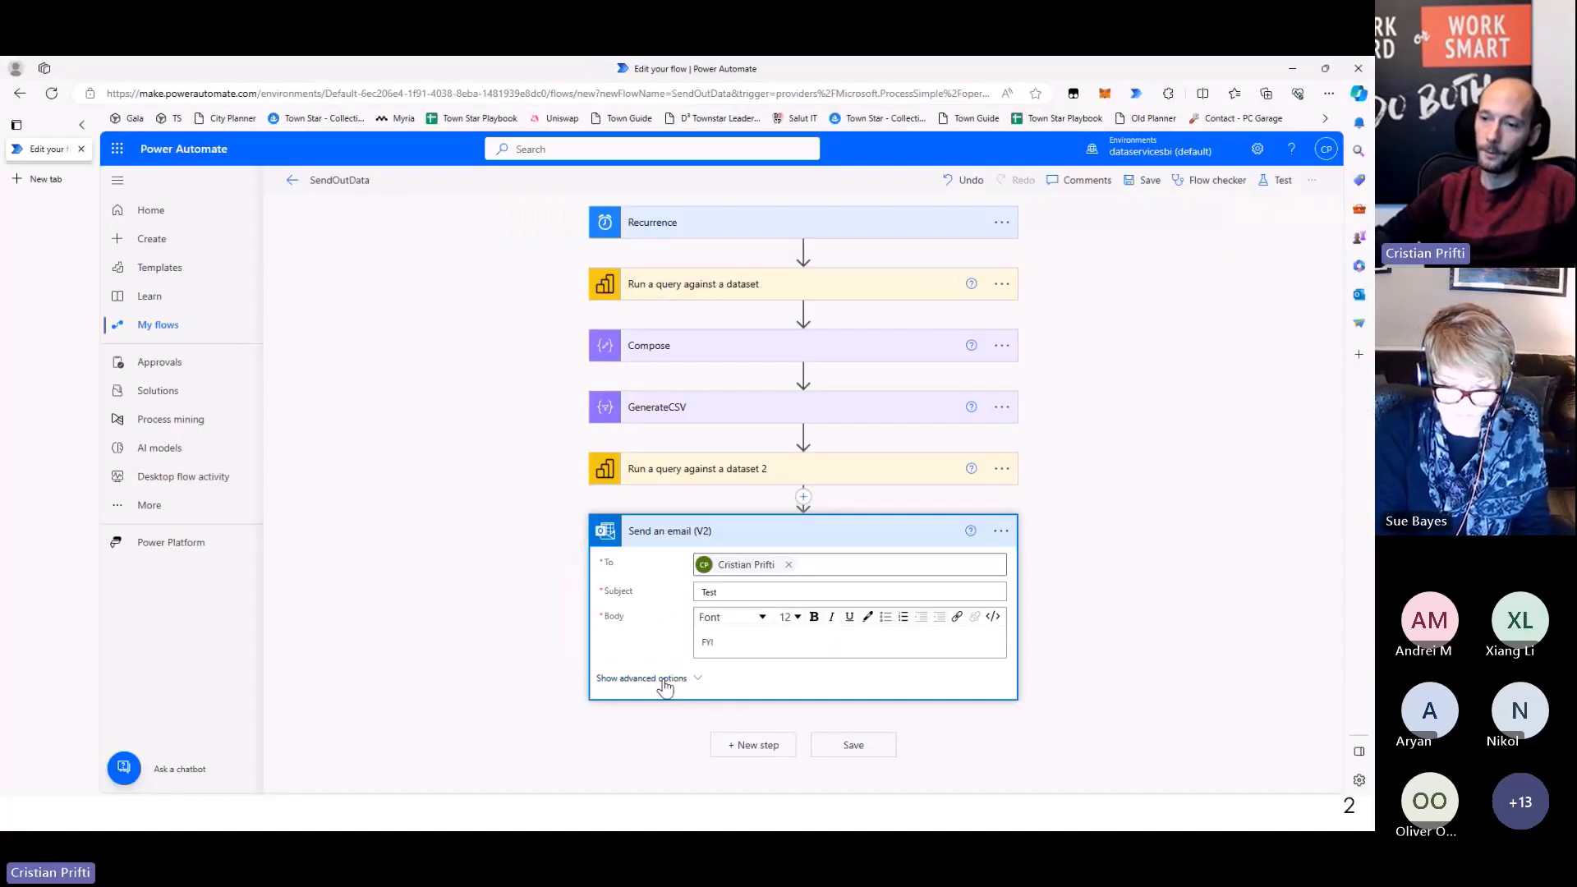
pyautogui.click(657, 679)
pyautogui.scroll(-2, 641, 550)
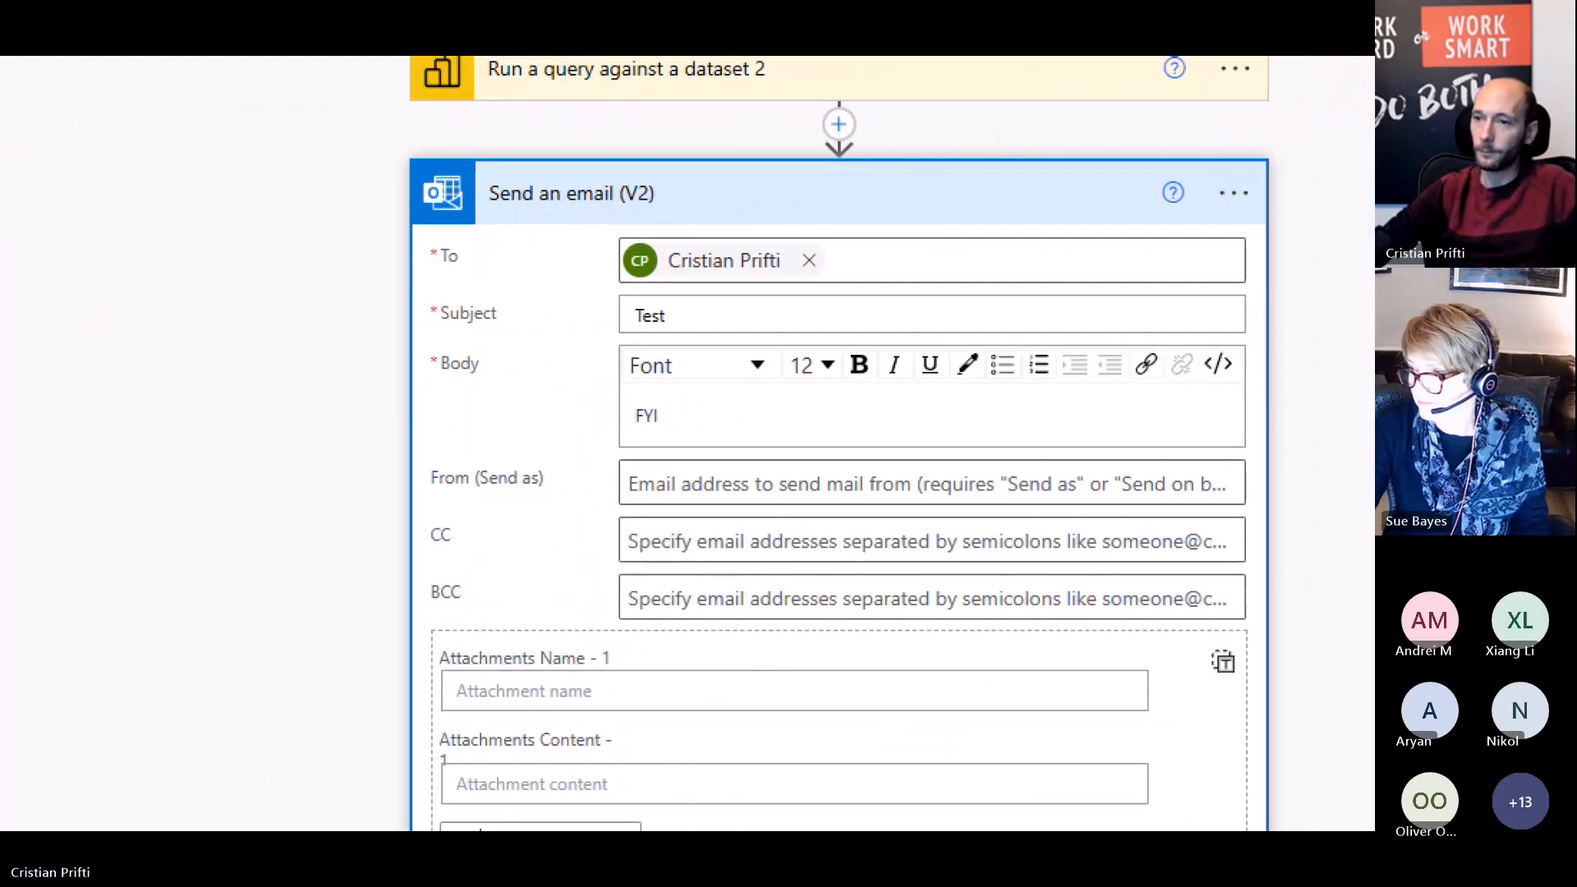
pyautogui.moveTo(397, 450)
pyautogui.mouseDown()
pyautogui.moveTo(538, 460)
pyautogui.moveTo(1266, 637)
pyautogui.mouseUp()
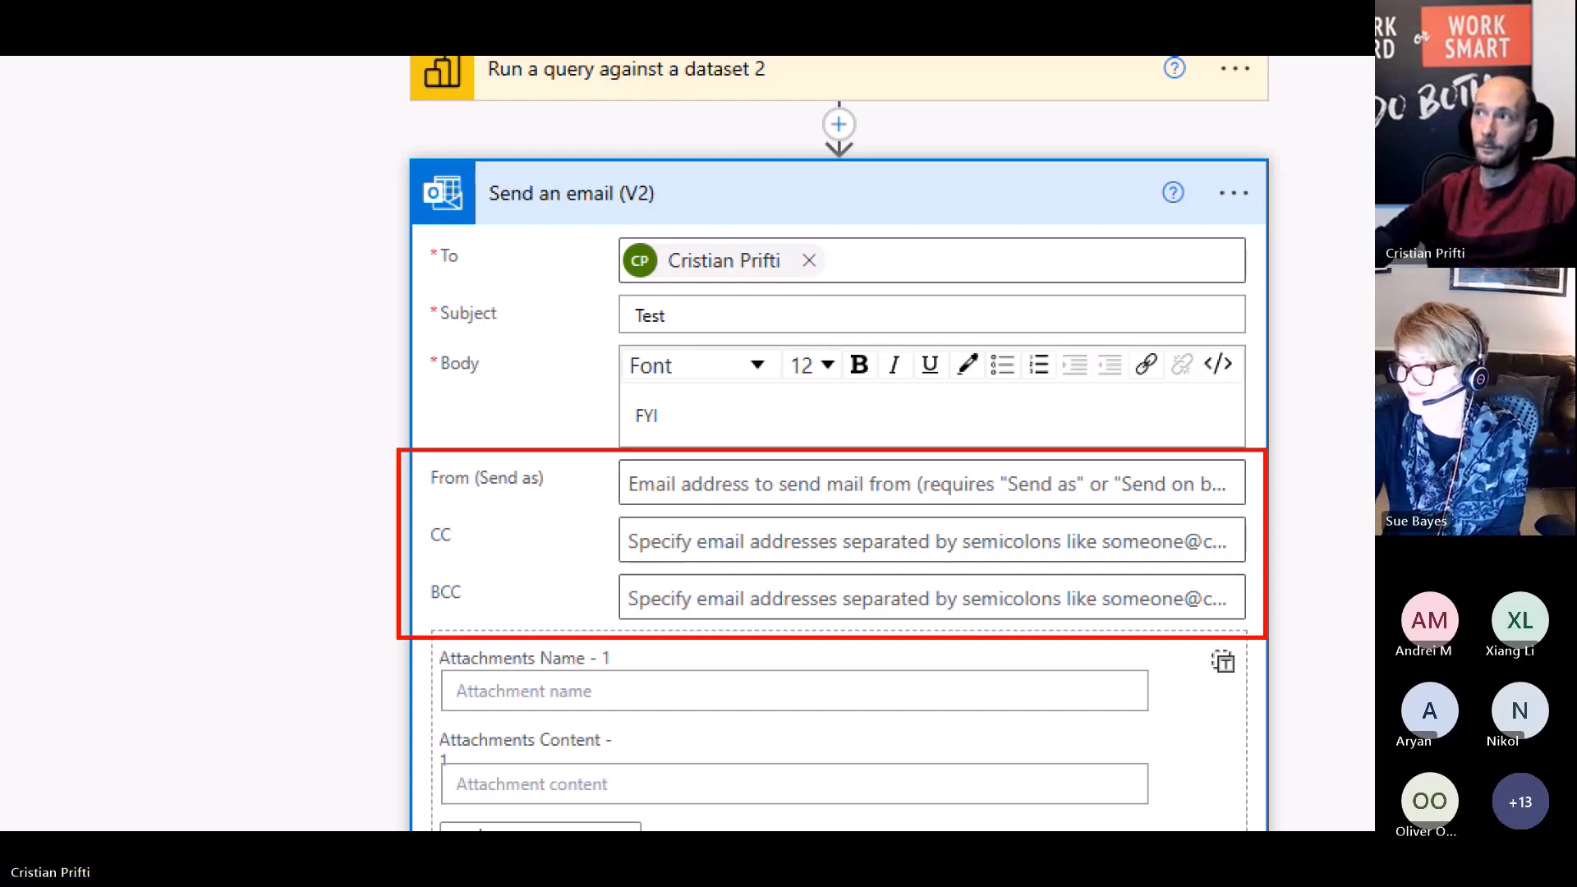
pyautogui.scroll(-1, 634, 475)
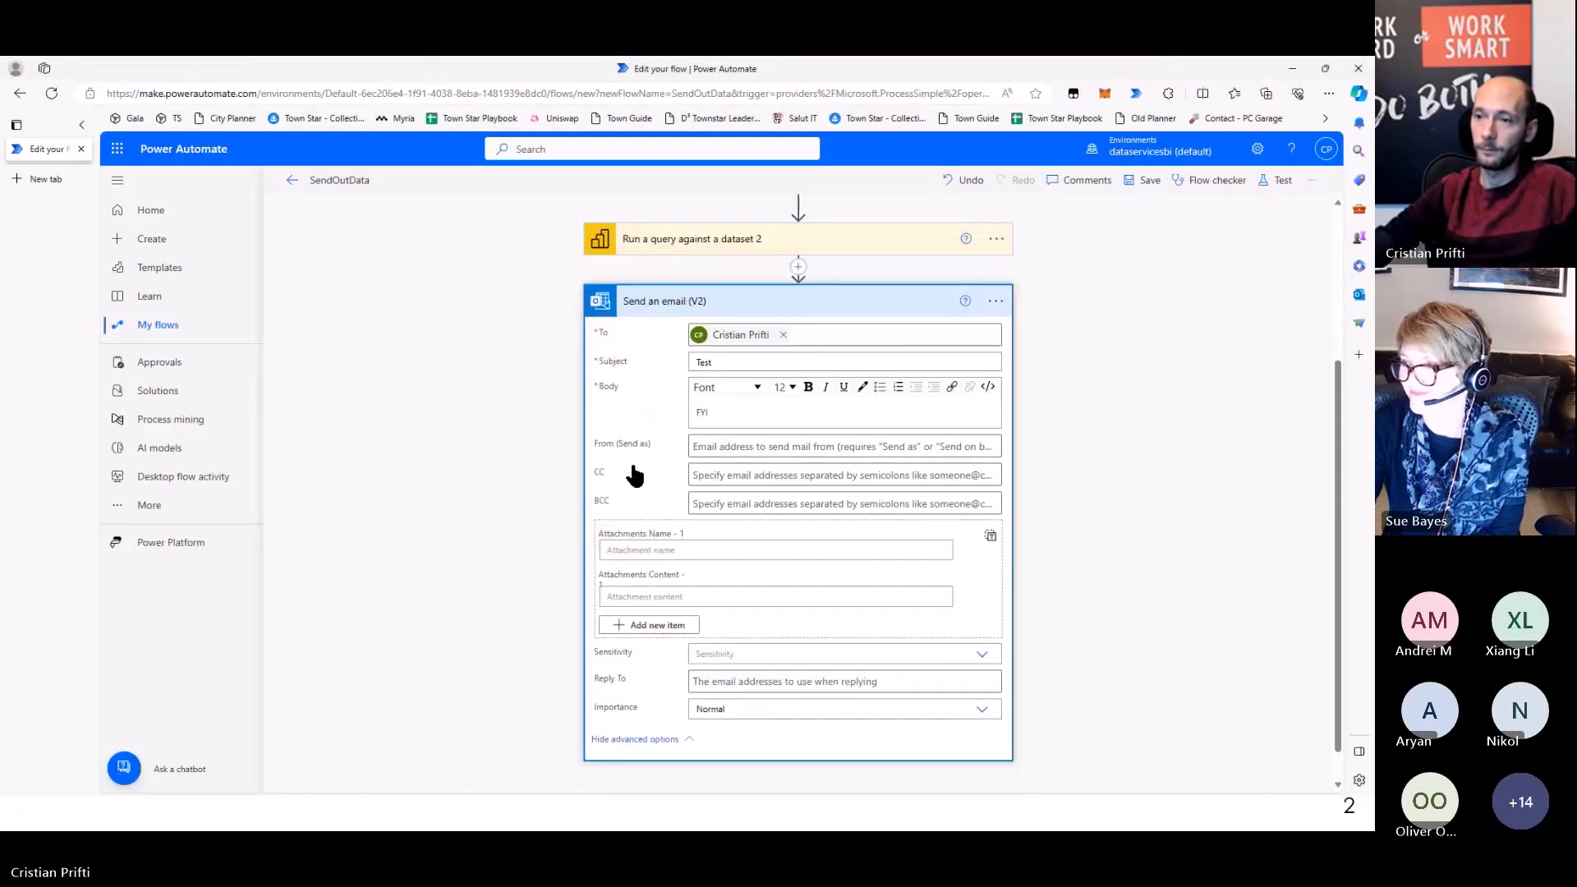
pyautogui.scroll(-1, 635, 475)
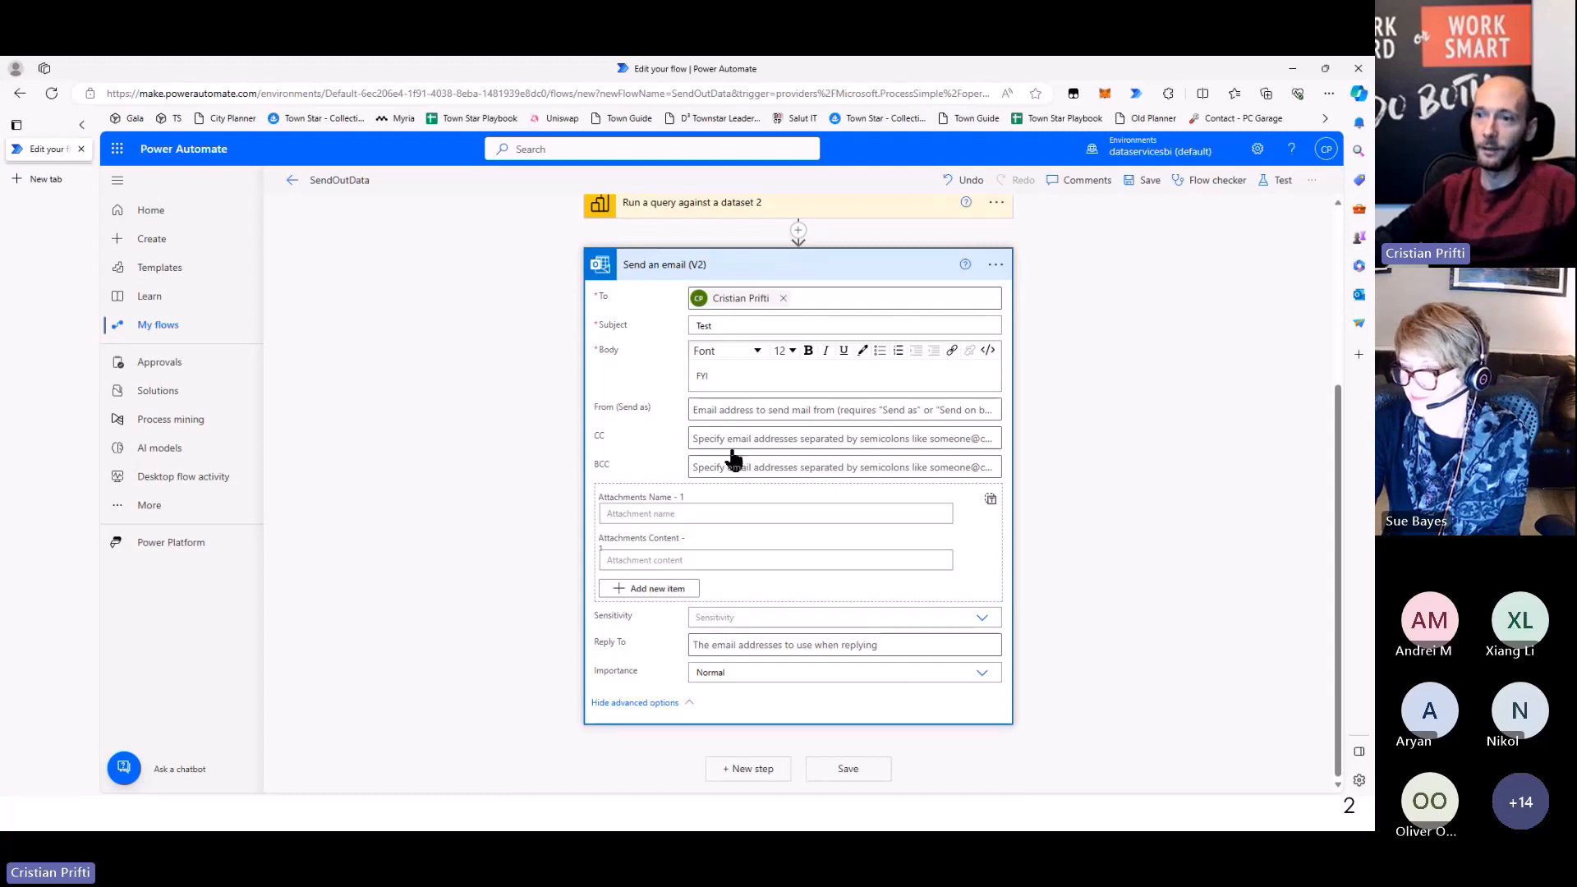
# Name the attachment SalesBookings and set its content to GenerateCSV's Output
pyautogui.click(669, 512)
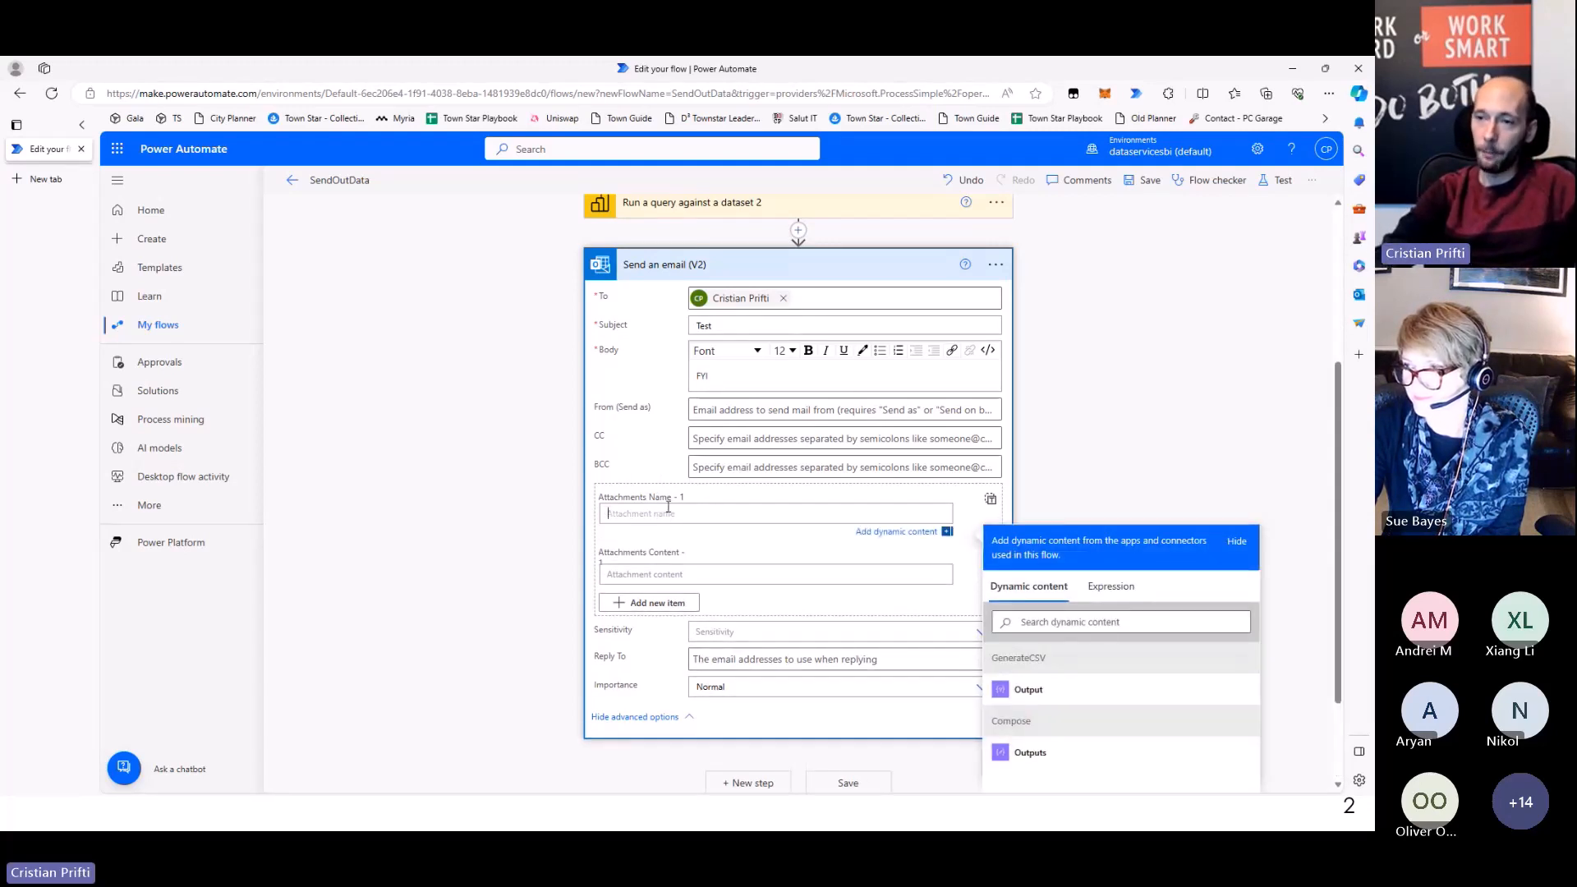
pyautogui.write('SalesBook')
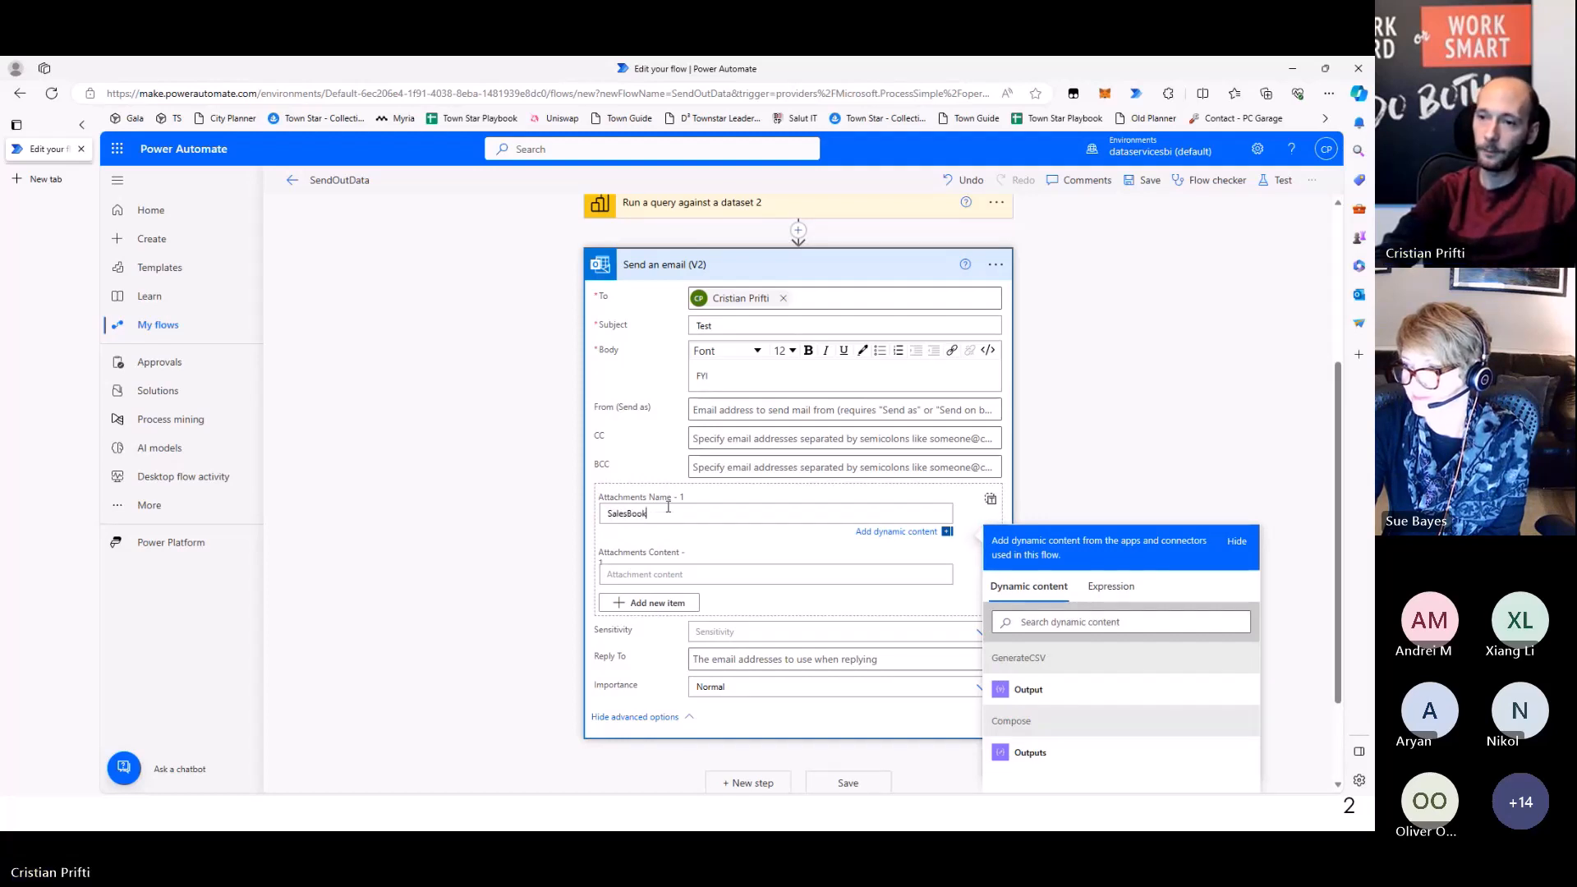
pyautogui.write('ings')
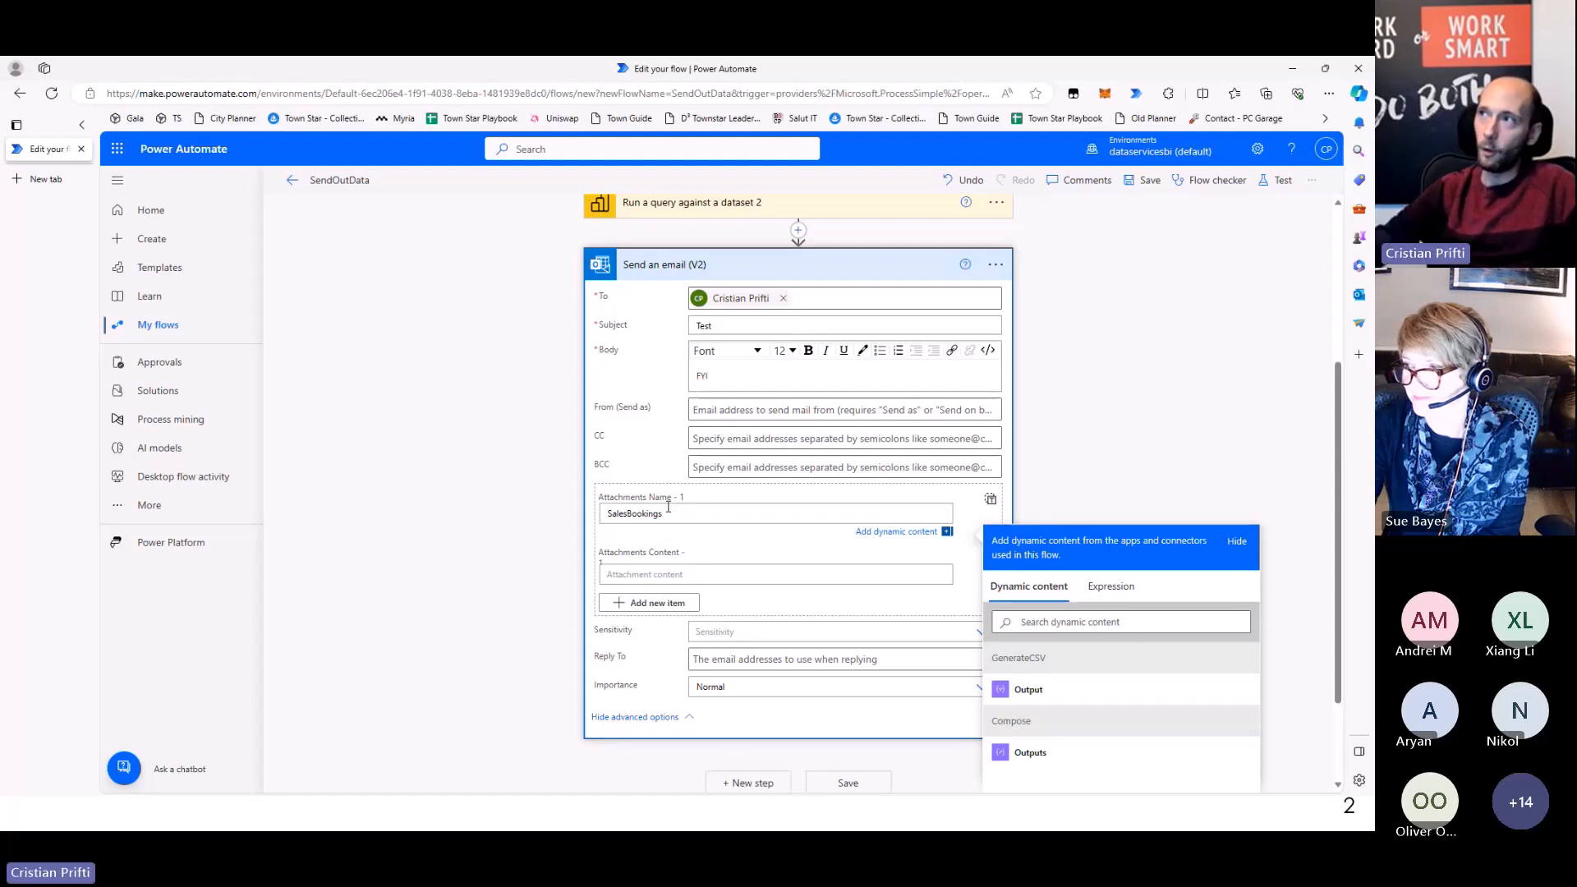
pyautogui.click(721, 546)
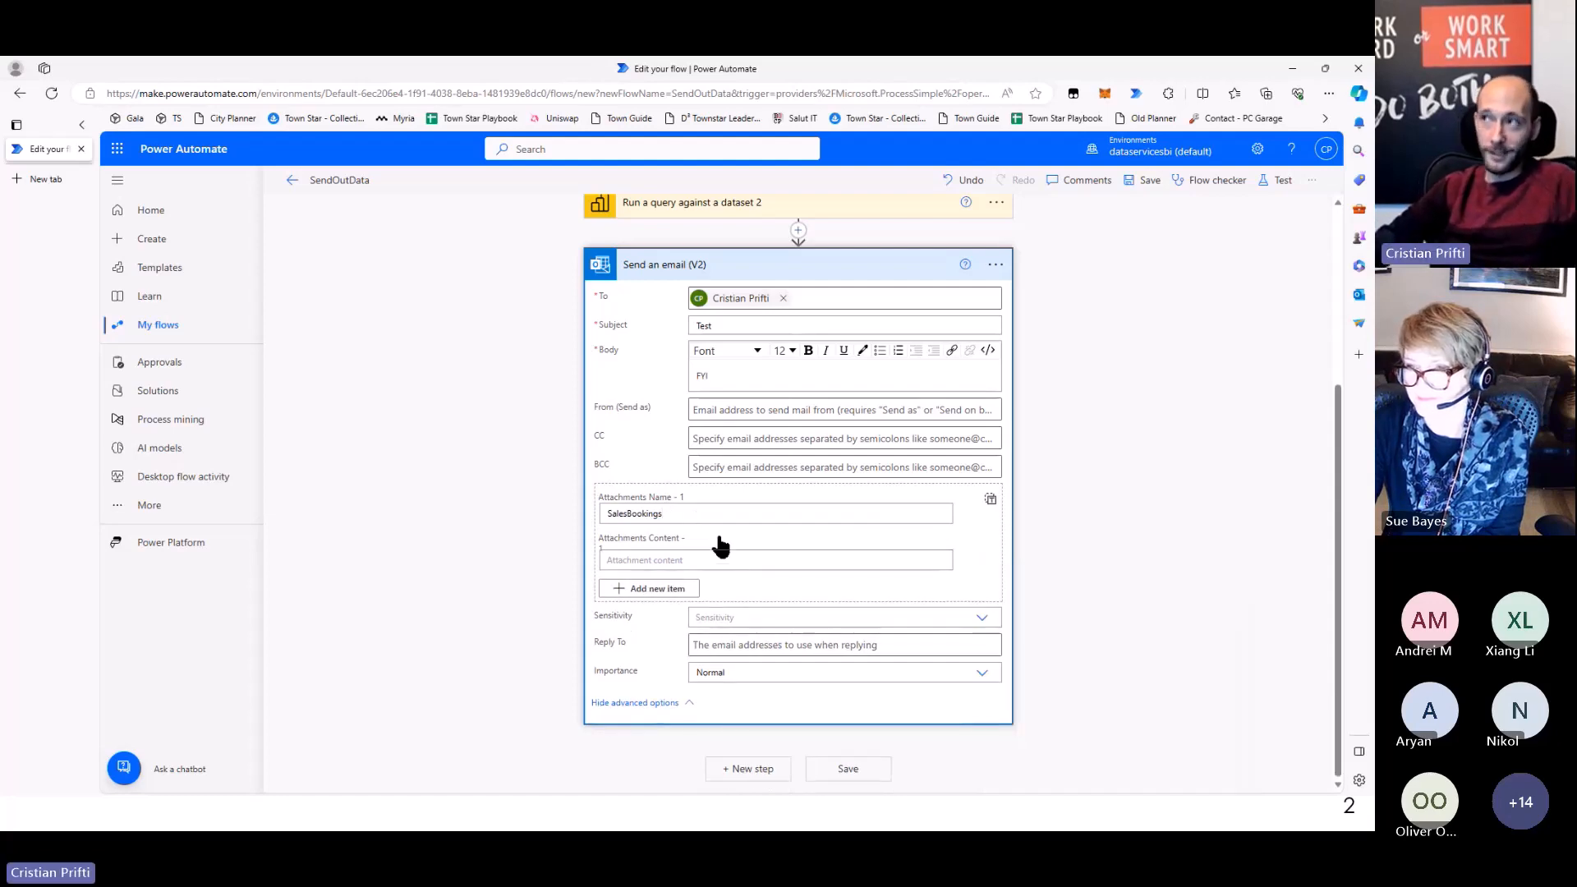
pyautogui.moveTo(451, 436); pyautogui.dragTo(673, 527)
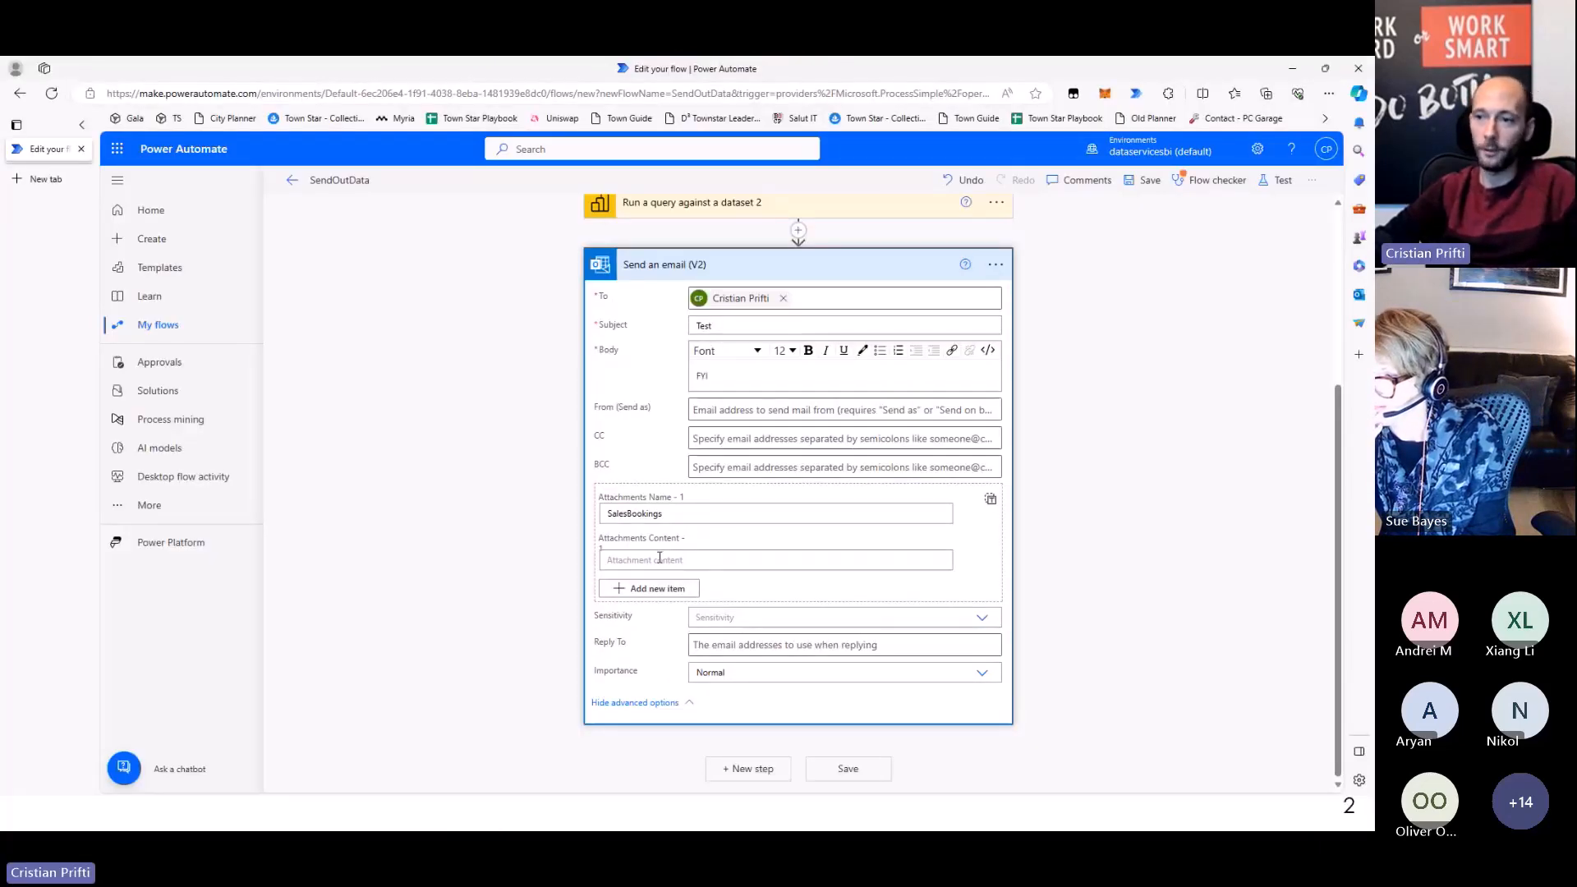
pyautogui.click(659, 559)
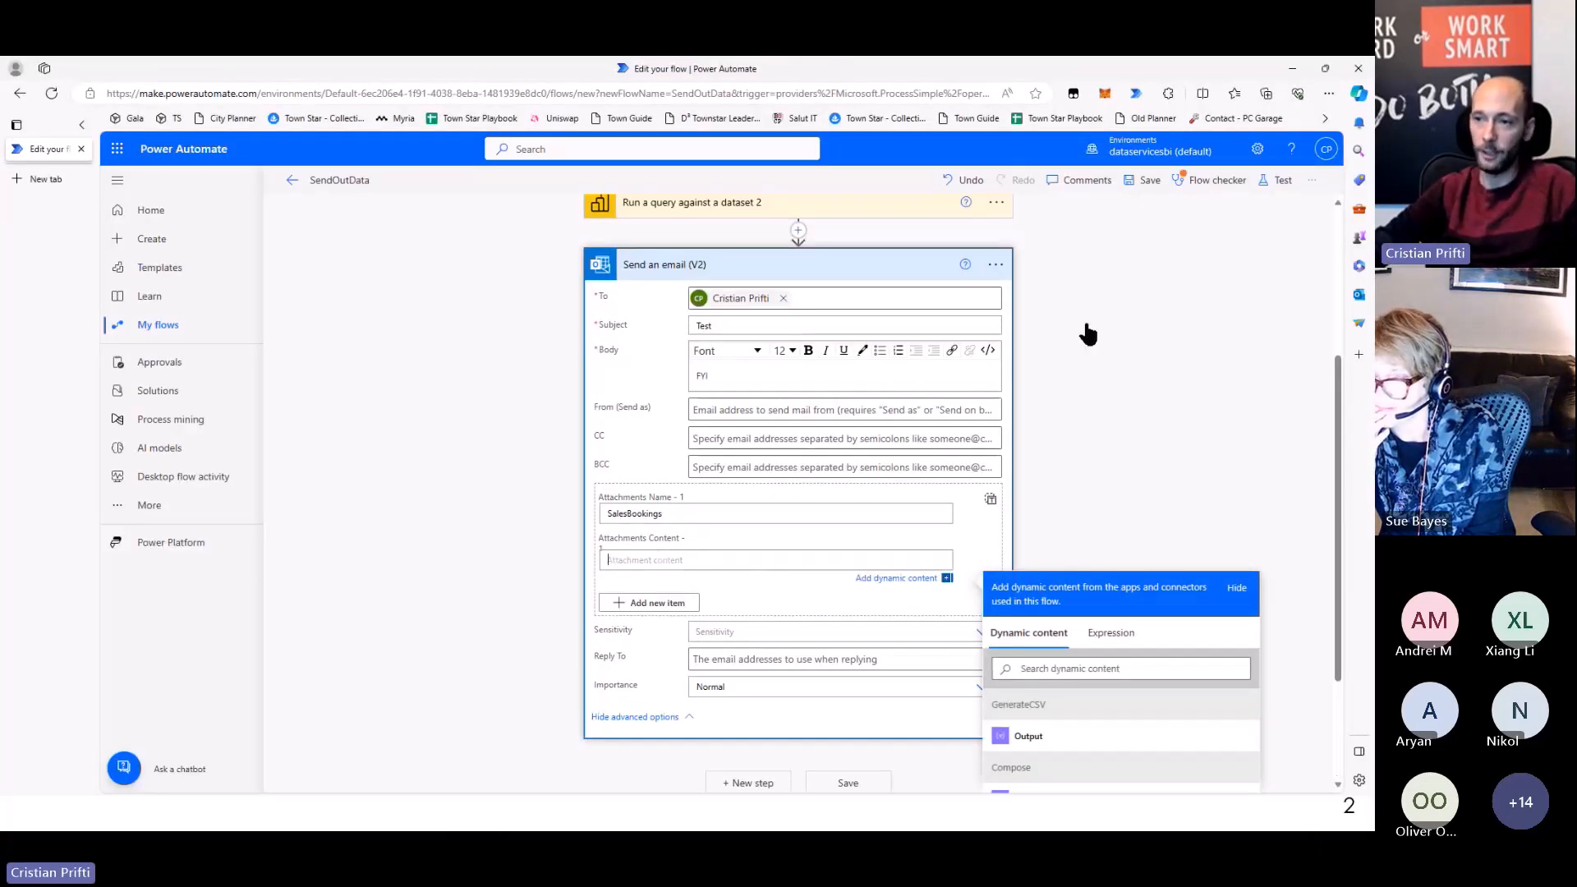
pyautogui.scroll(-1, 1089, 335)
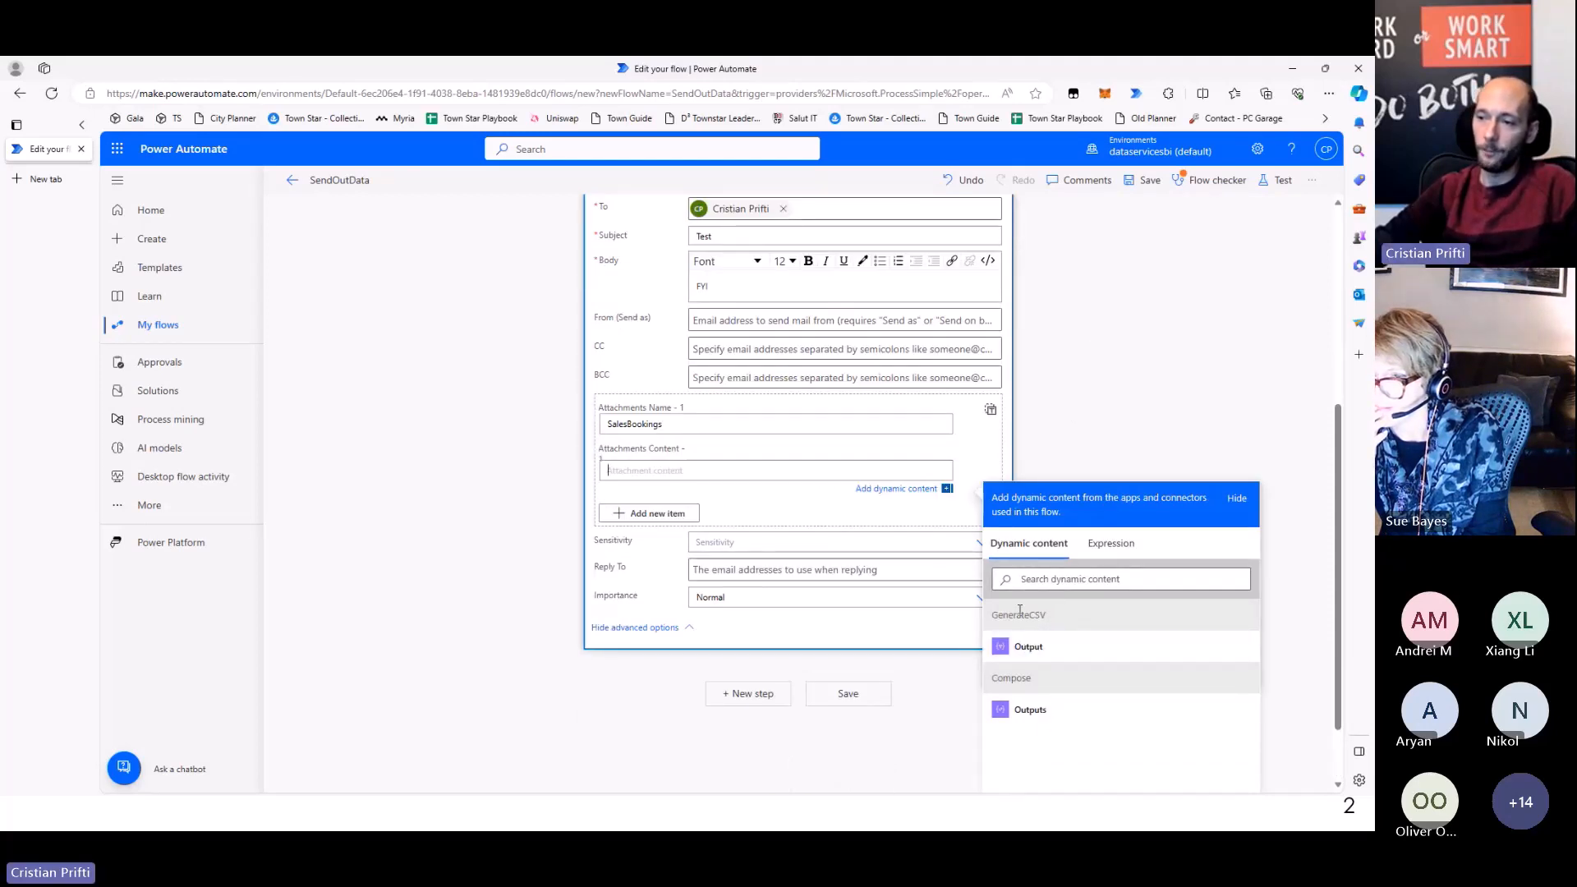
pyautogui.click(1049, 650)
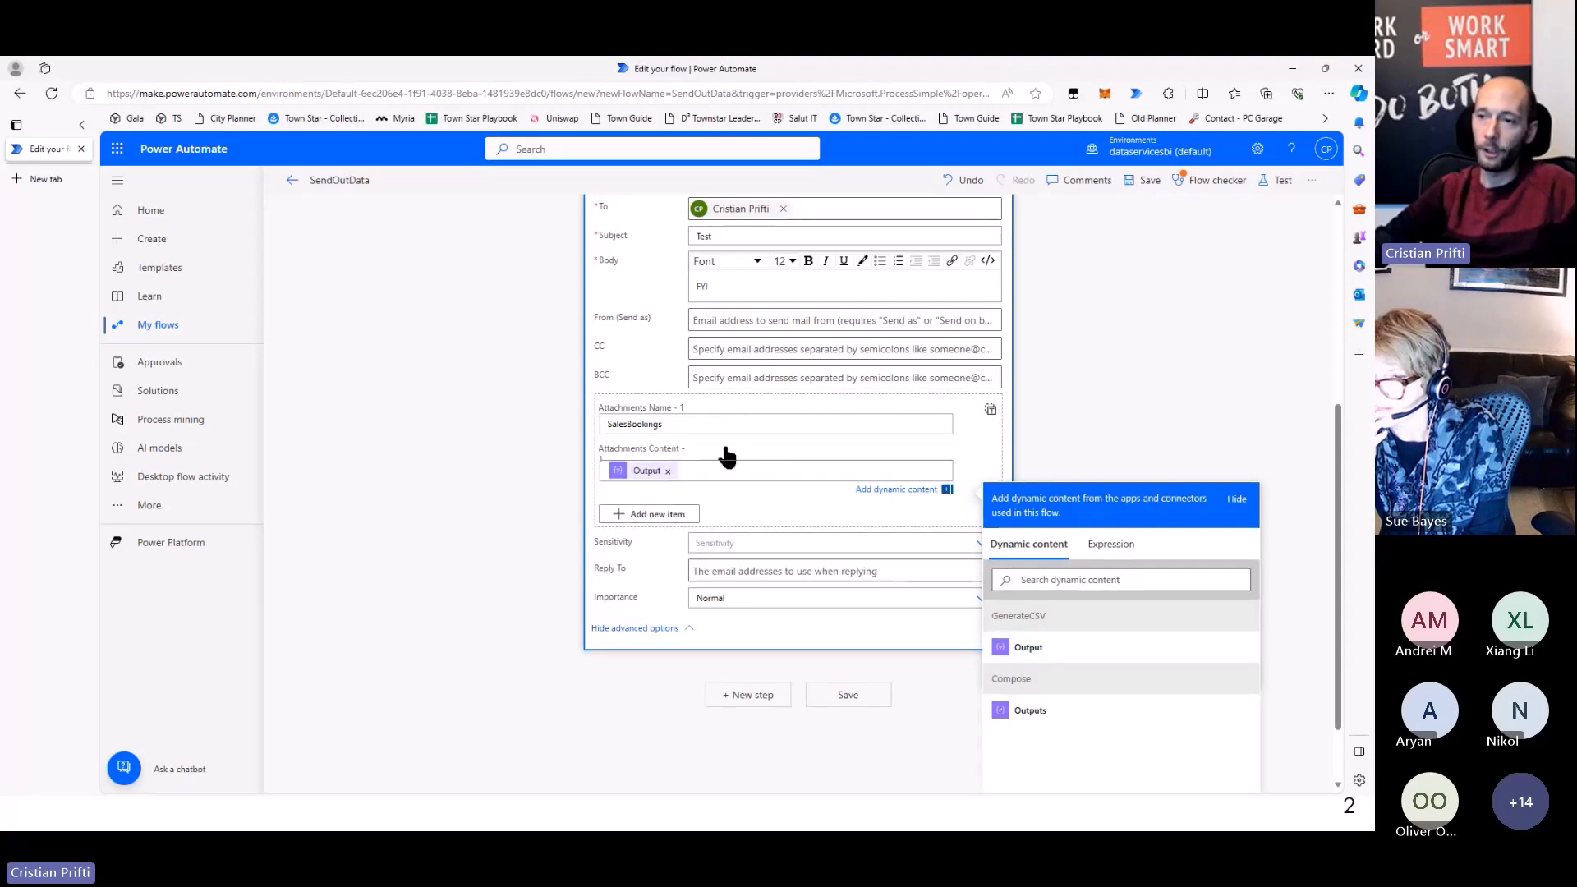
pyautogui.moveTo(786, 570); pyautogui.dragTo(790, 548)
pyautogui.moveTo(538, 557)
pyautogui.mouseDown()
pyautogui.moveTo(775, 598)
pyautogui.moveTo(803, 643)
pyautogui.moveTo(791, 655)
pyautogui.mouseUp()
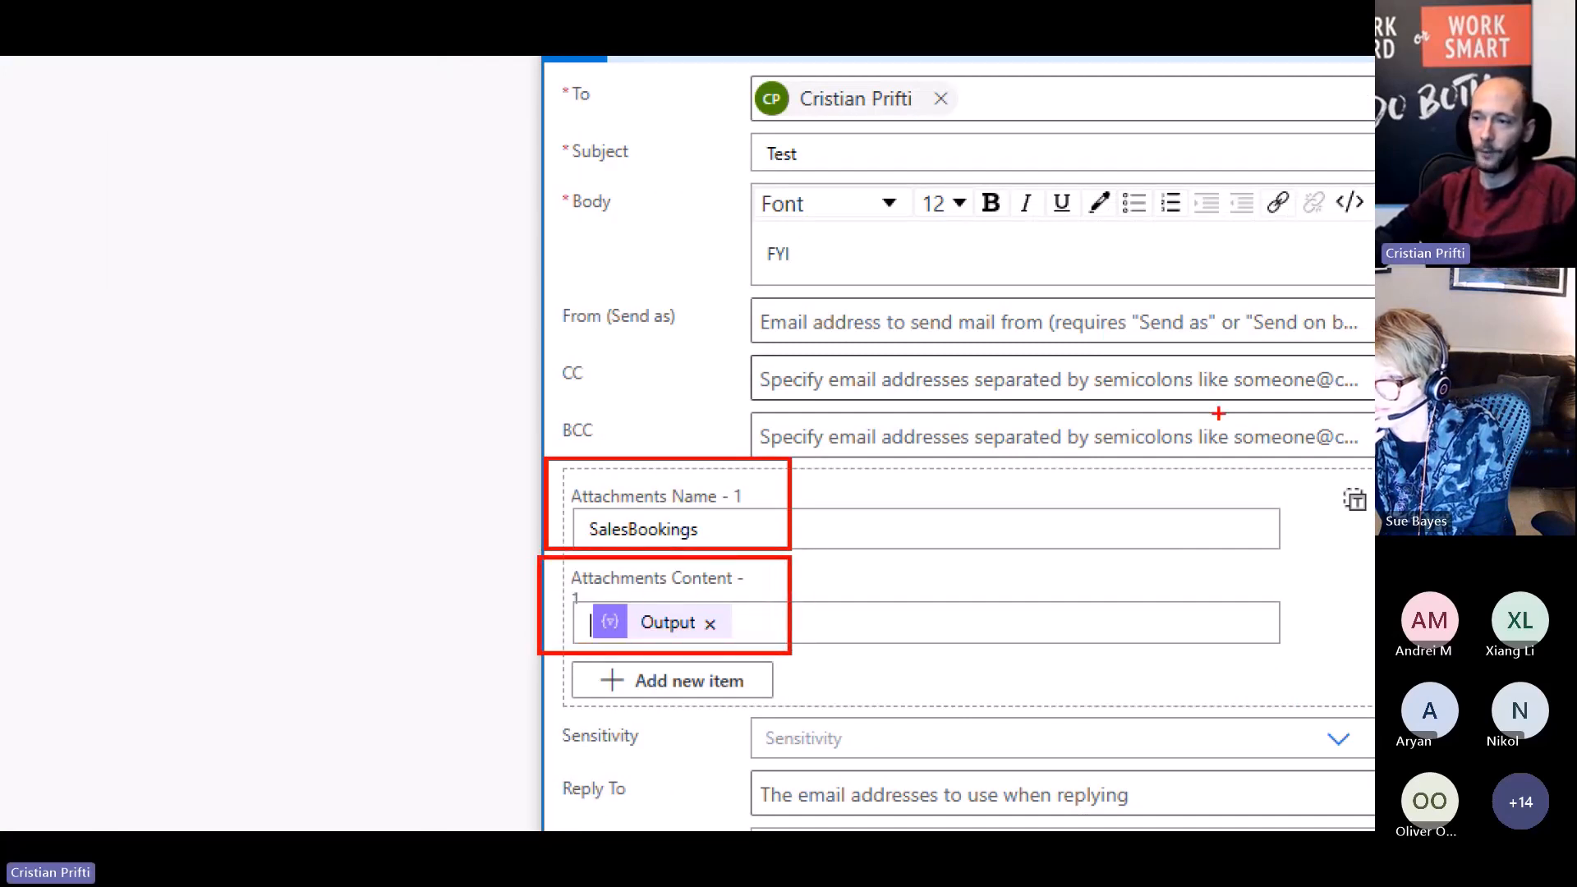
pyautogui.press('Escape')
# Save SendOutData and test it with the recently used trigger
pyautogui.click(1147, 182)
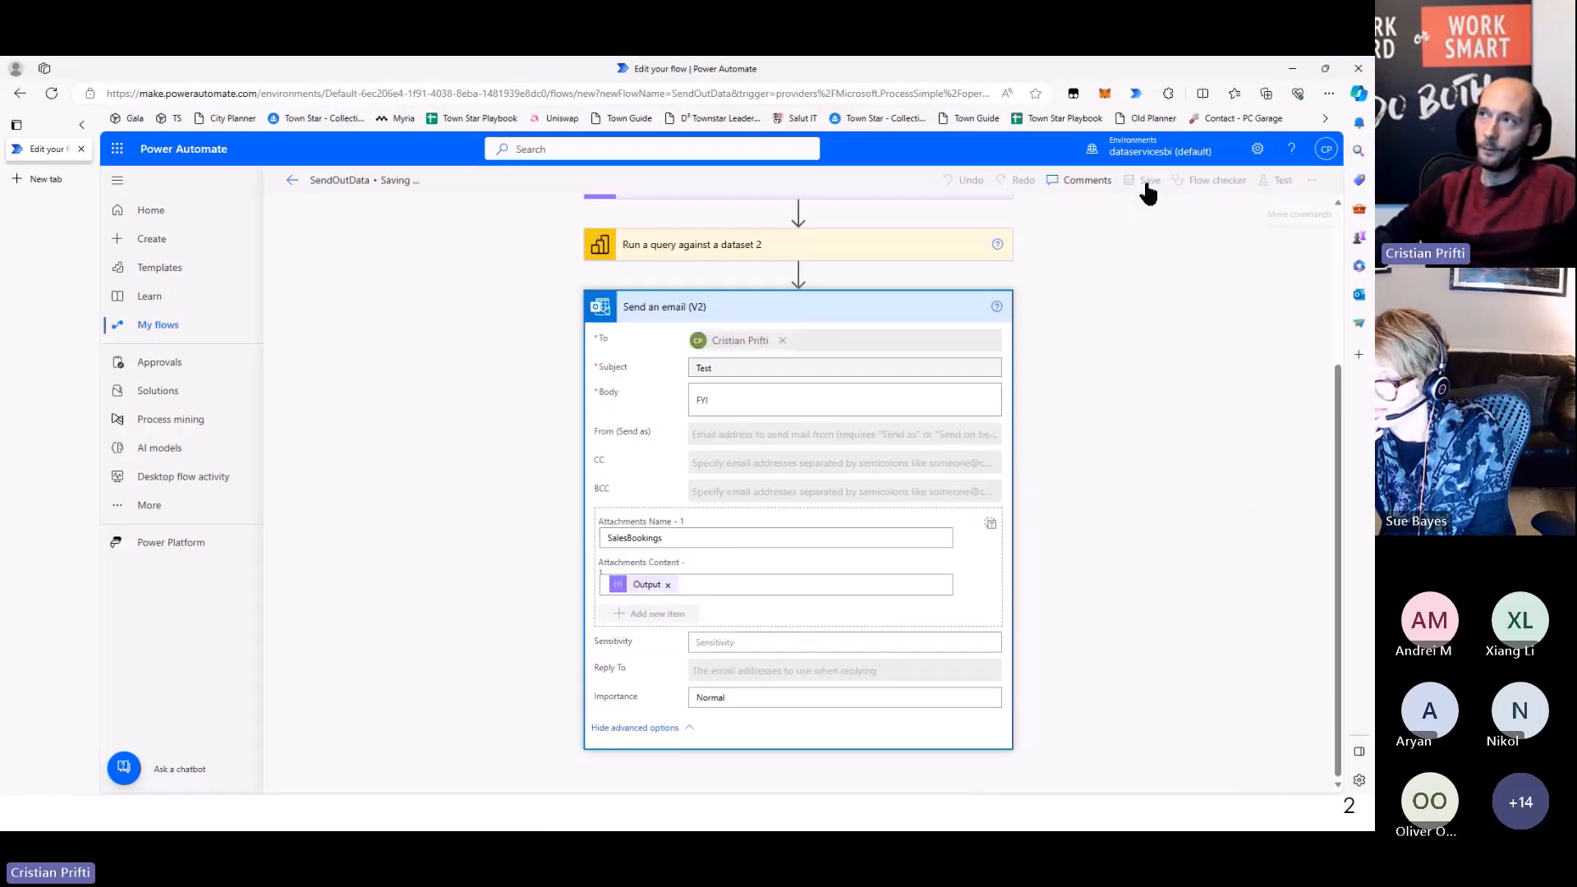
pyautogui.click(1273, 181)
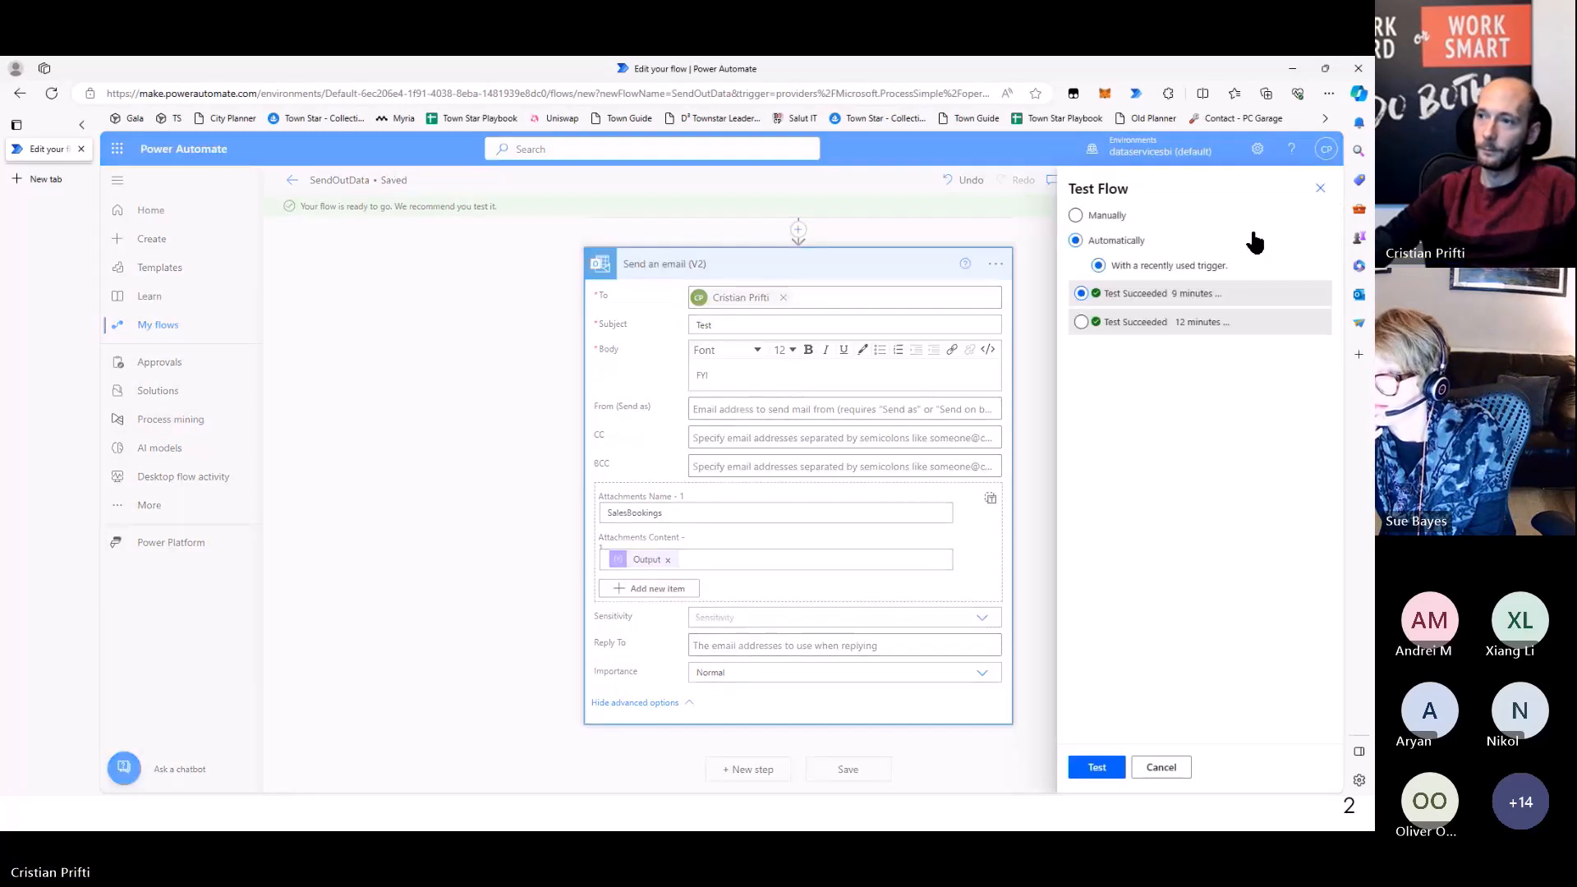
pyautogui.click(1102, 773)
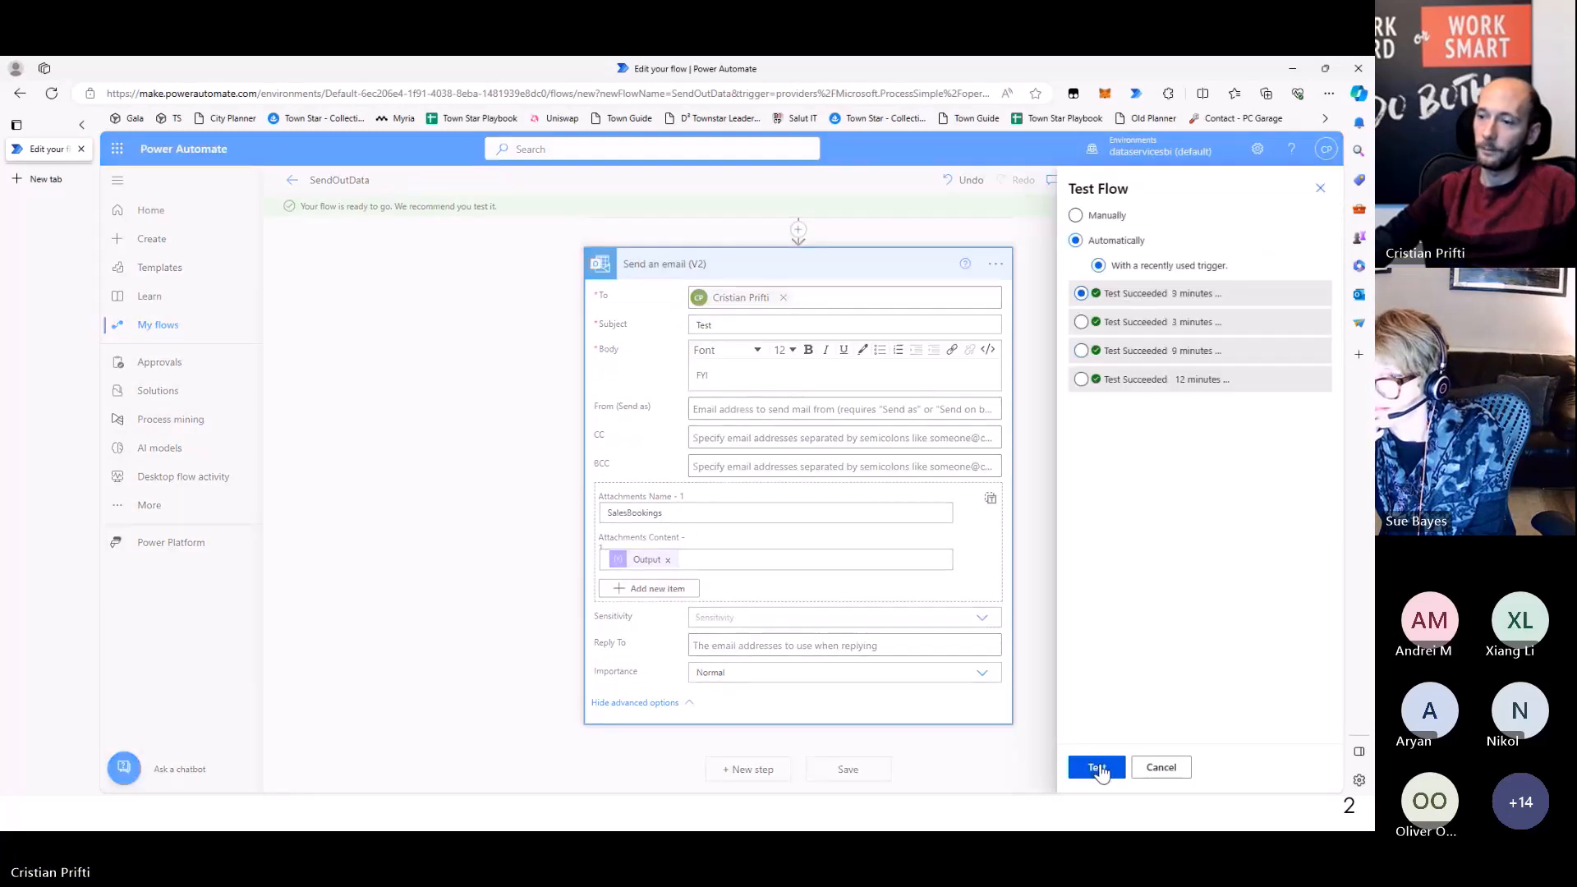
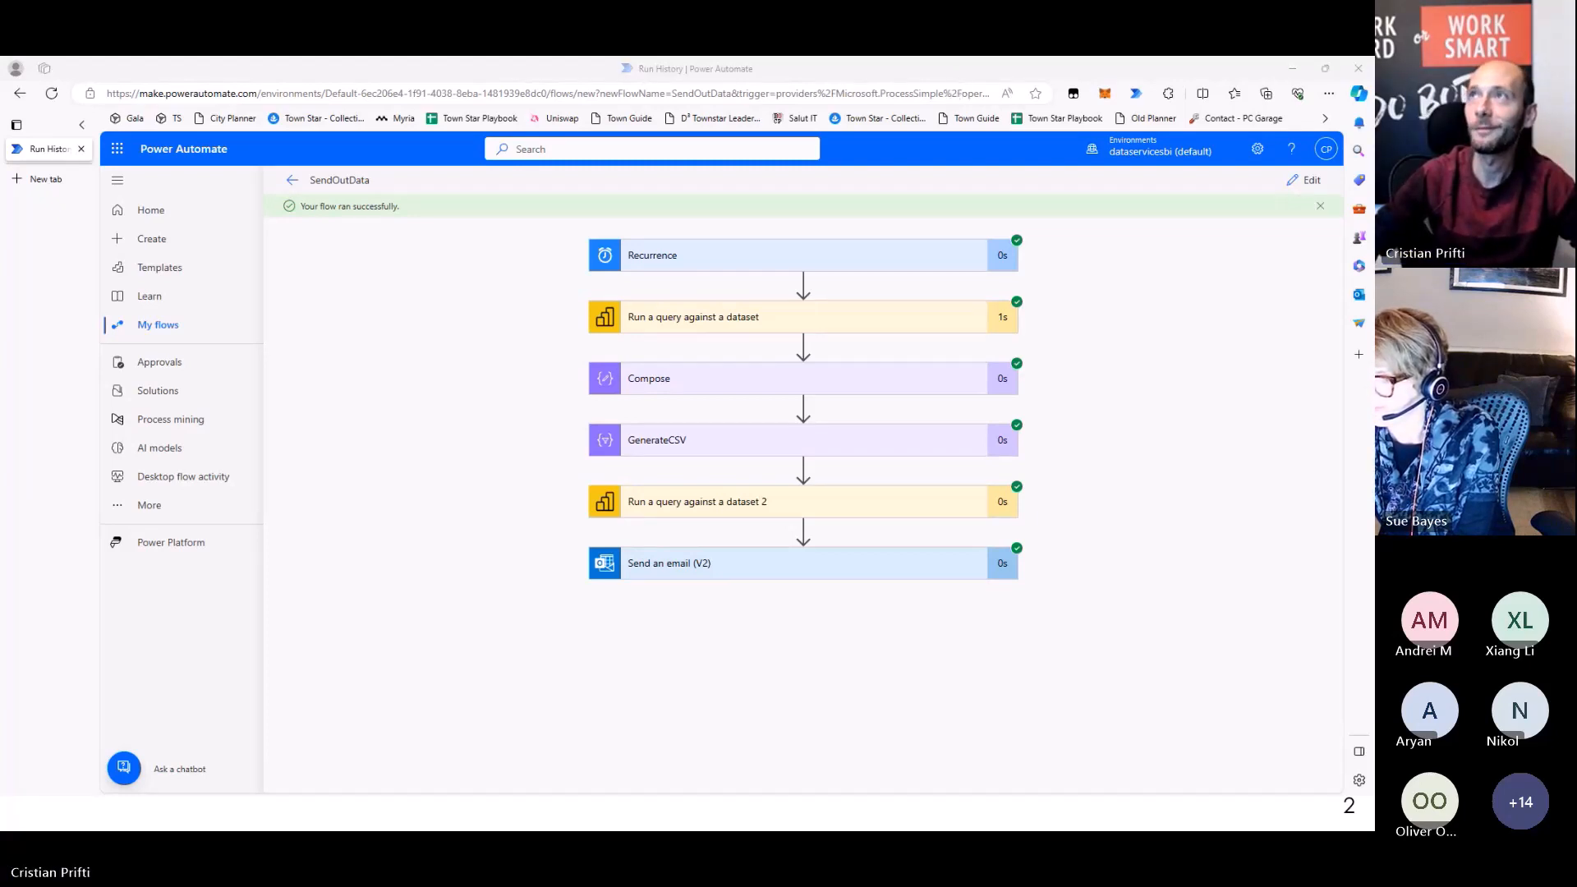
# Review the received Test email in Outlook, then close the message
pyautogui.hotkey('alt', 'Tab')
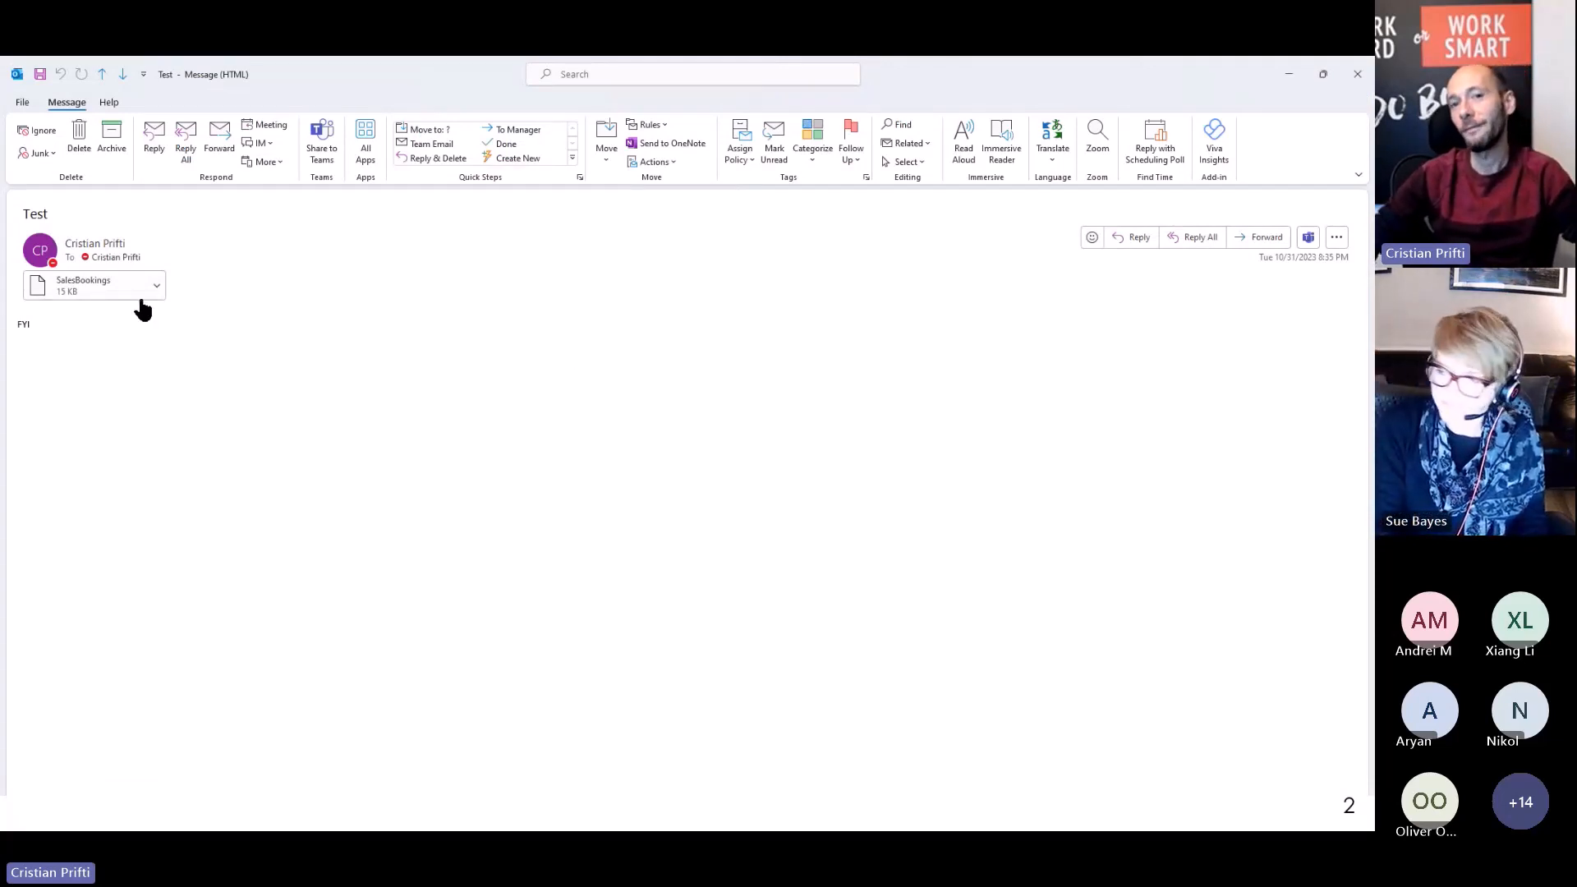
pyautogui.hotkey('ctrl', '1')
pyautogui.click(97, 313)
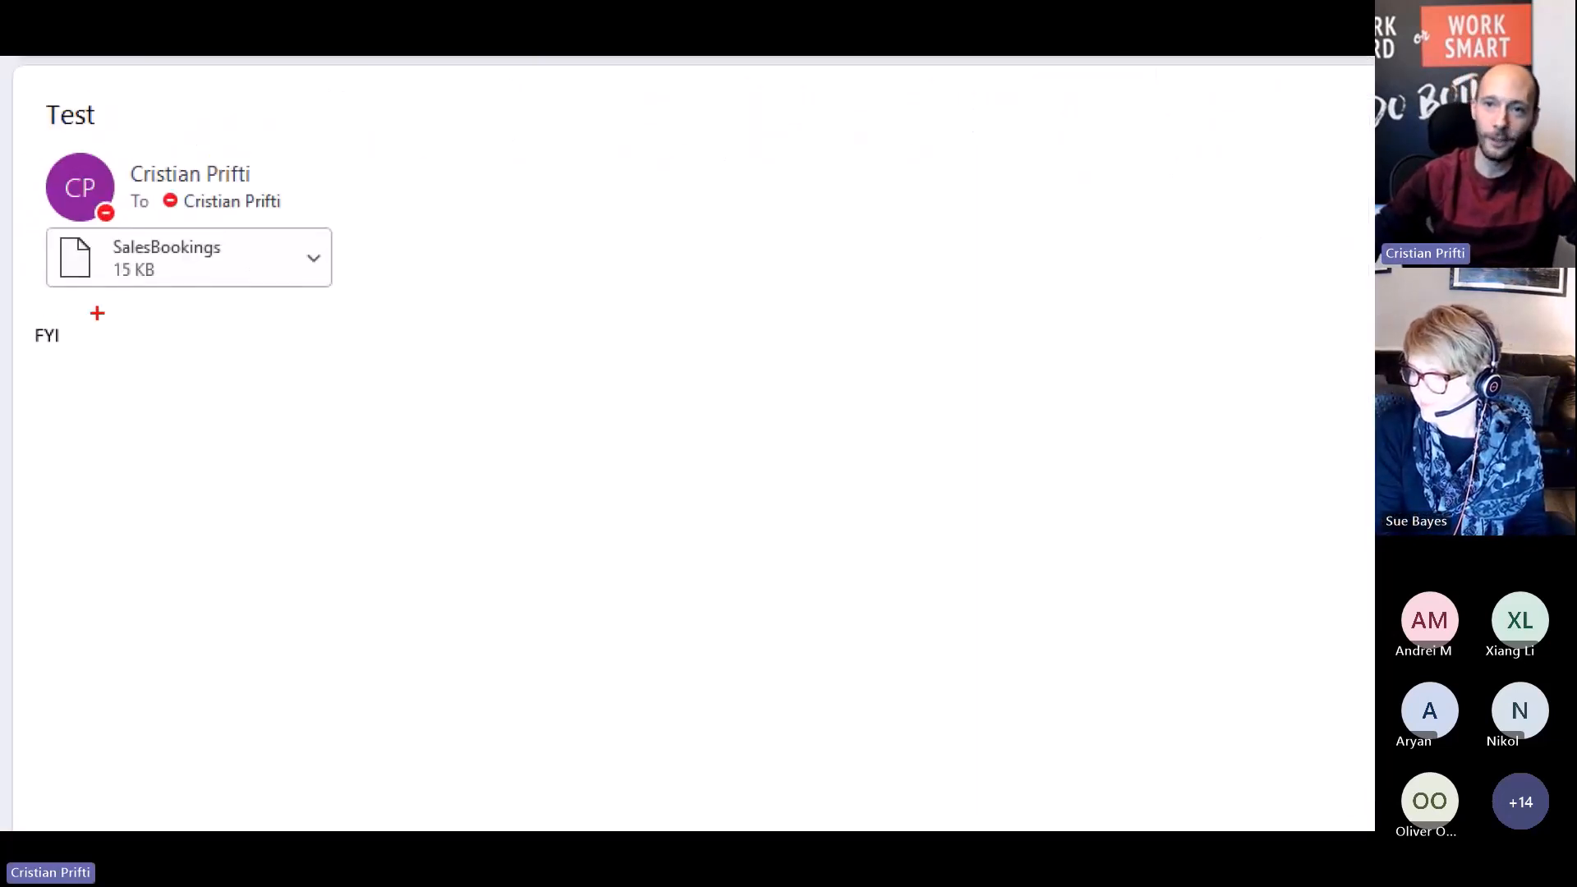
pyautogui.moveTo(29, 222); pyautogui.dragTo(353, 298)
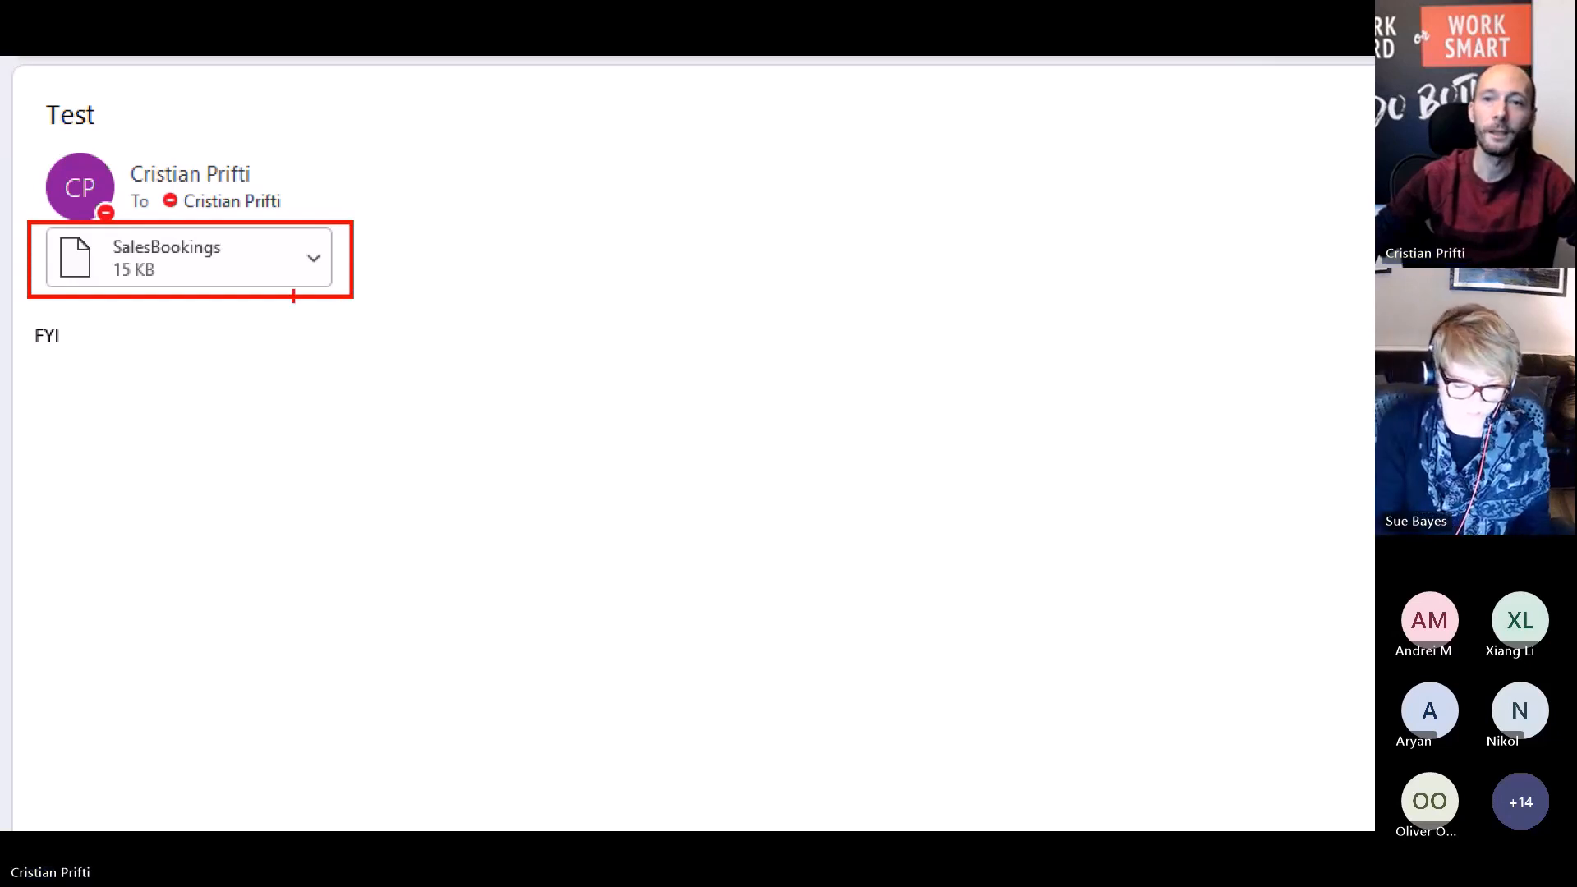
pyautogui.press('Escape')
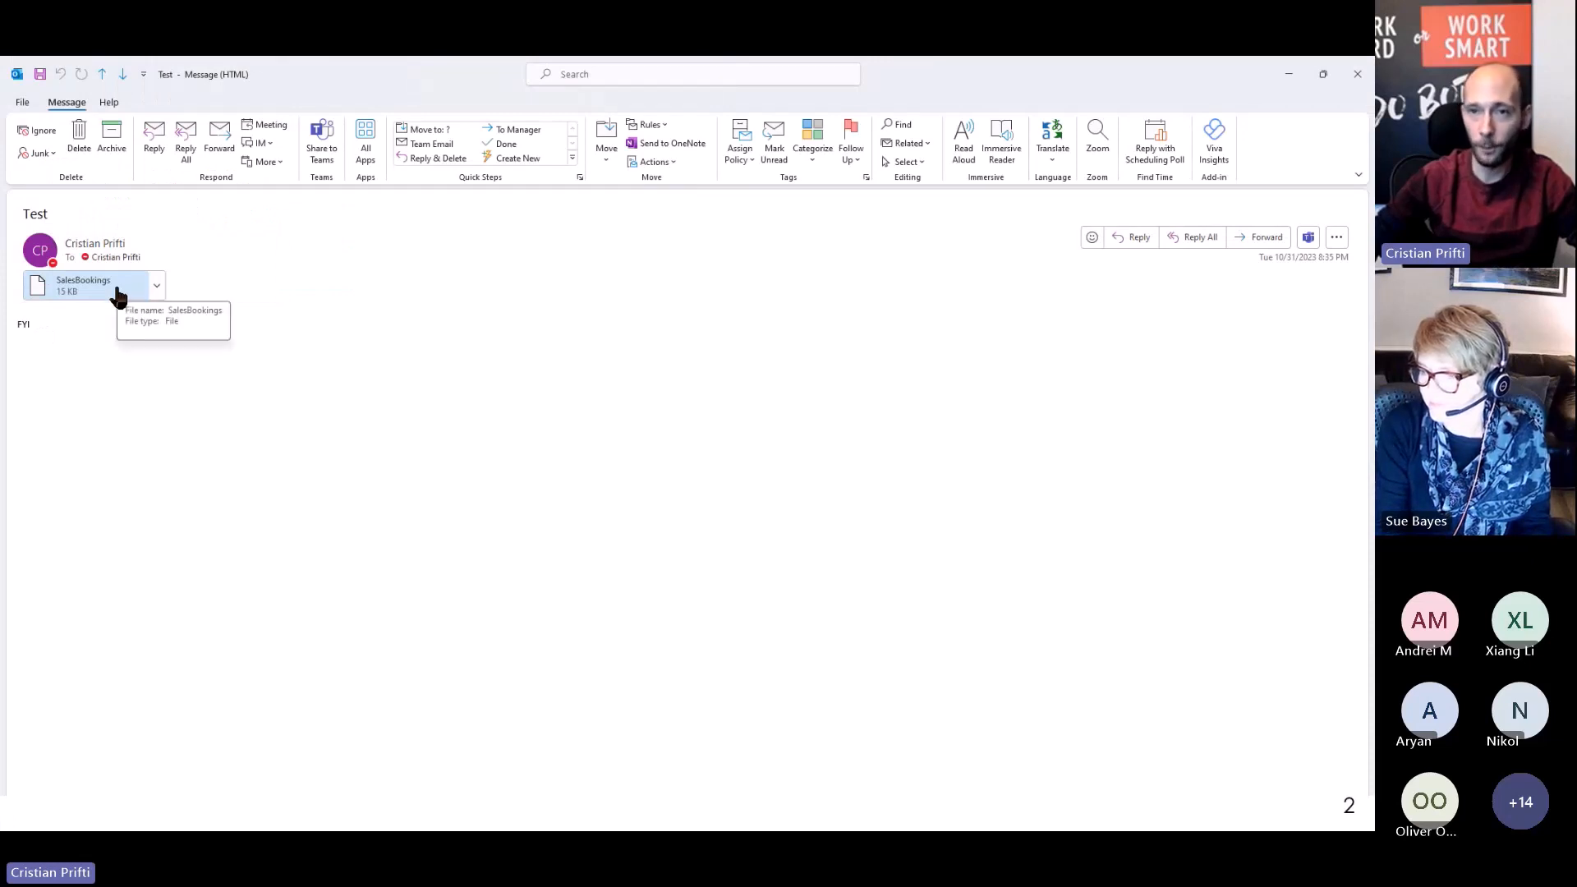
pyautogui.click(1357, 75)
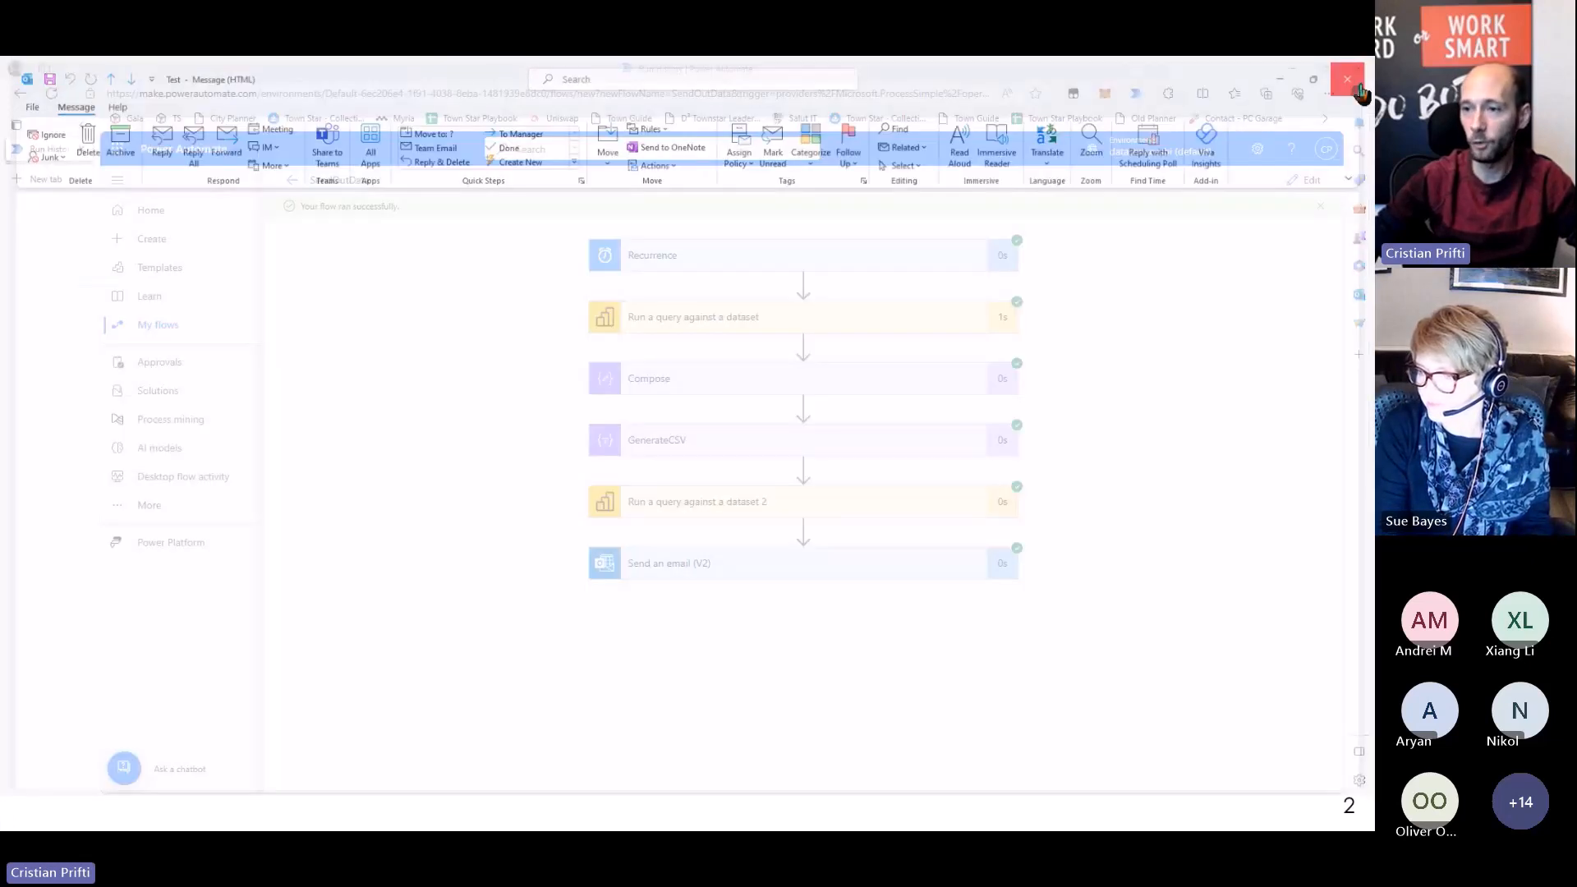
pyautogui.click(1359, 92)
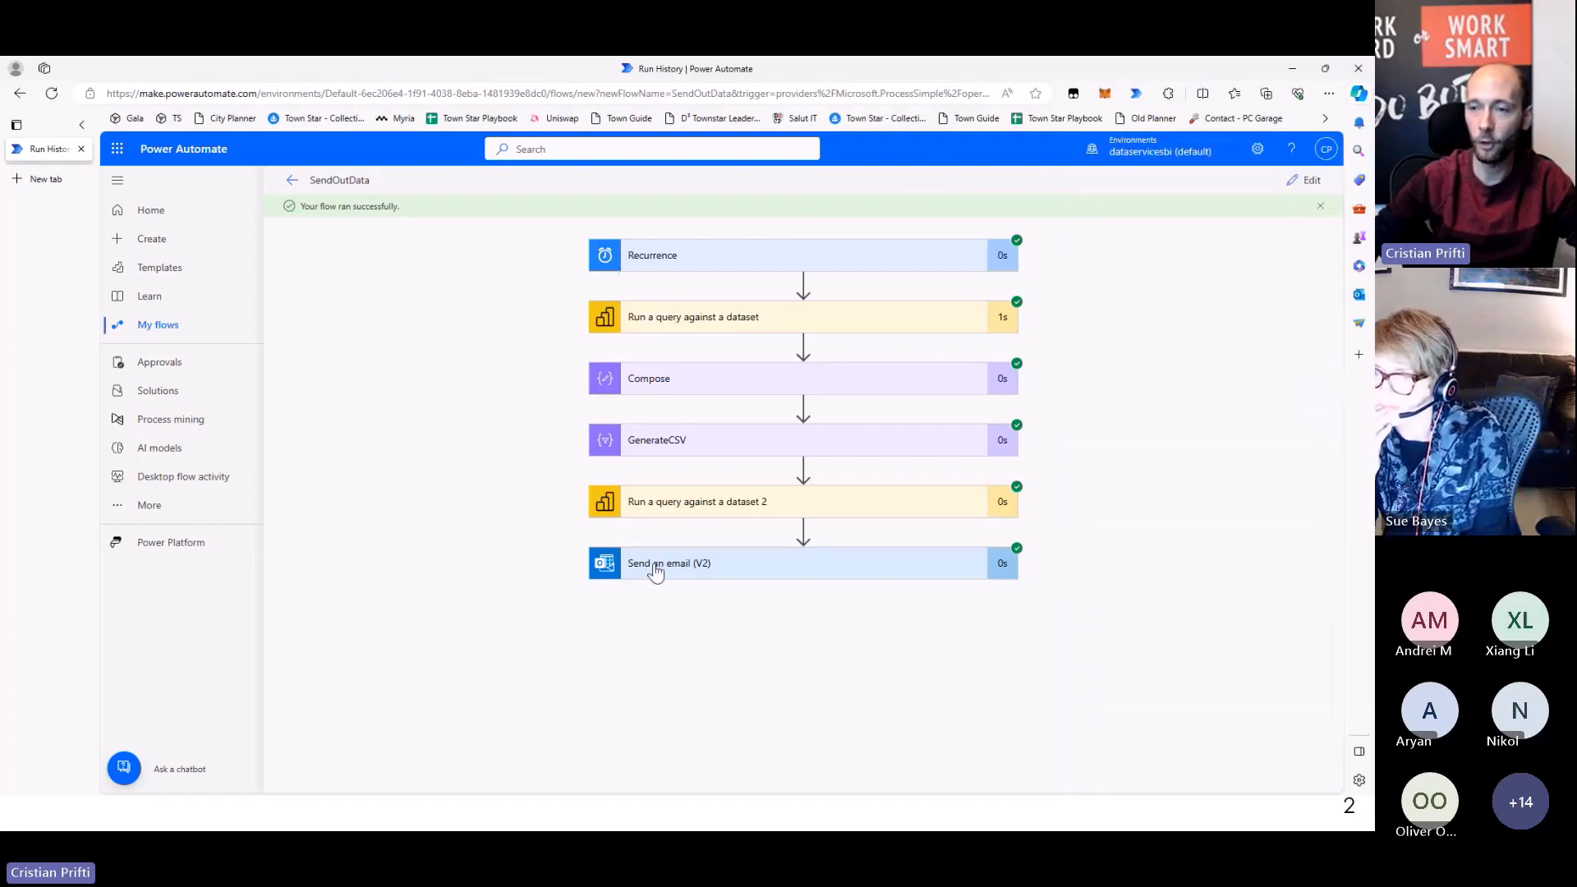
# Rename the email step's attachment to SalesBookings.csv
pyautogui.click(655, 567)
pyautogui.scroll(-3, 514, 444)
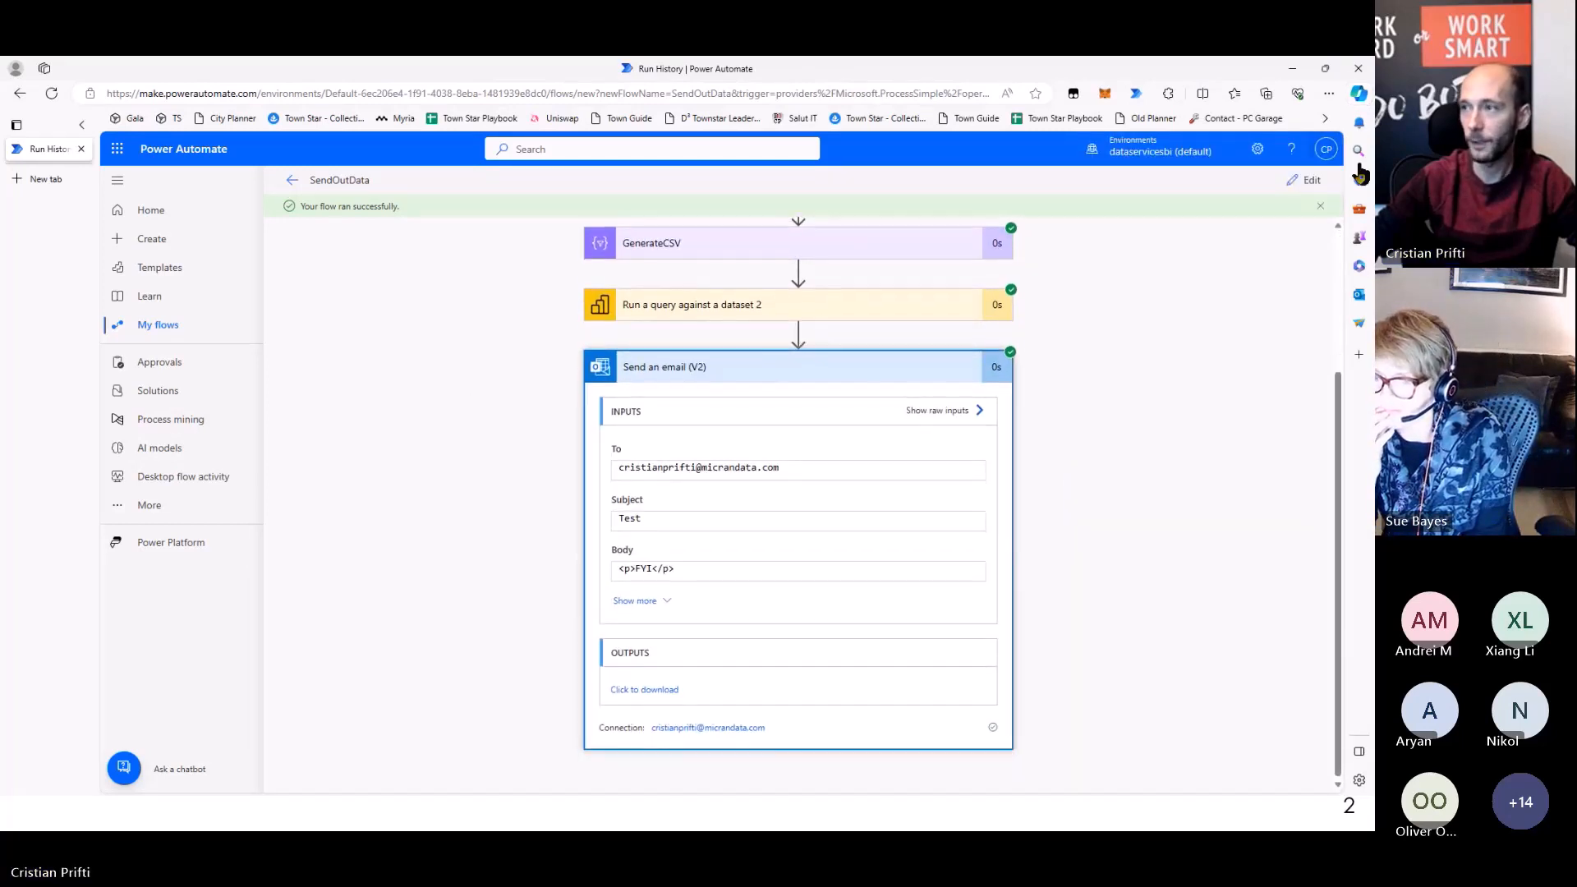
pyautogui.click(1290, 182)
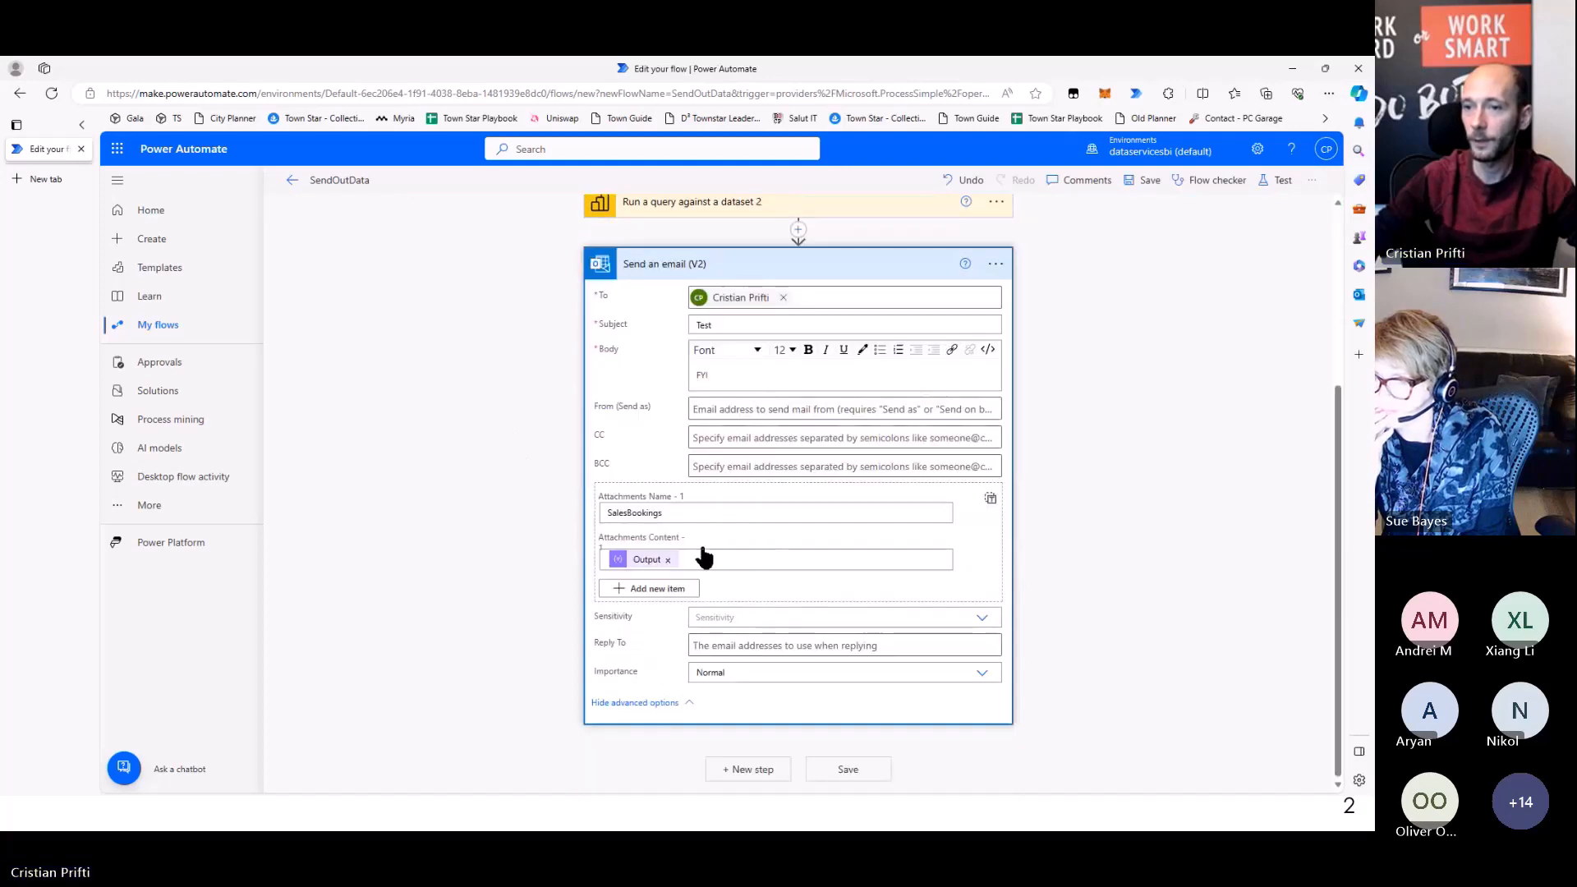
pyautogui.click(693, 511)
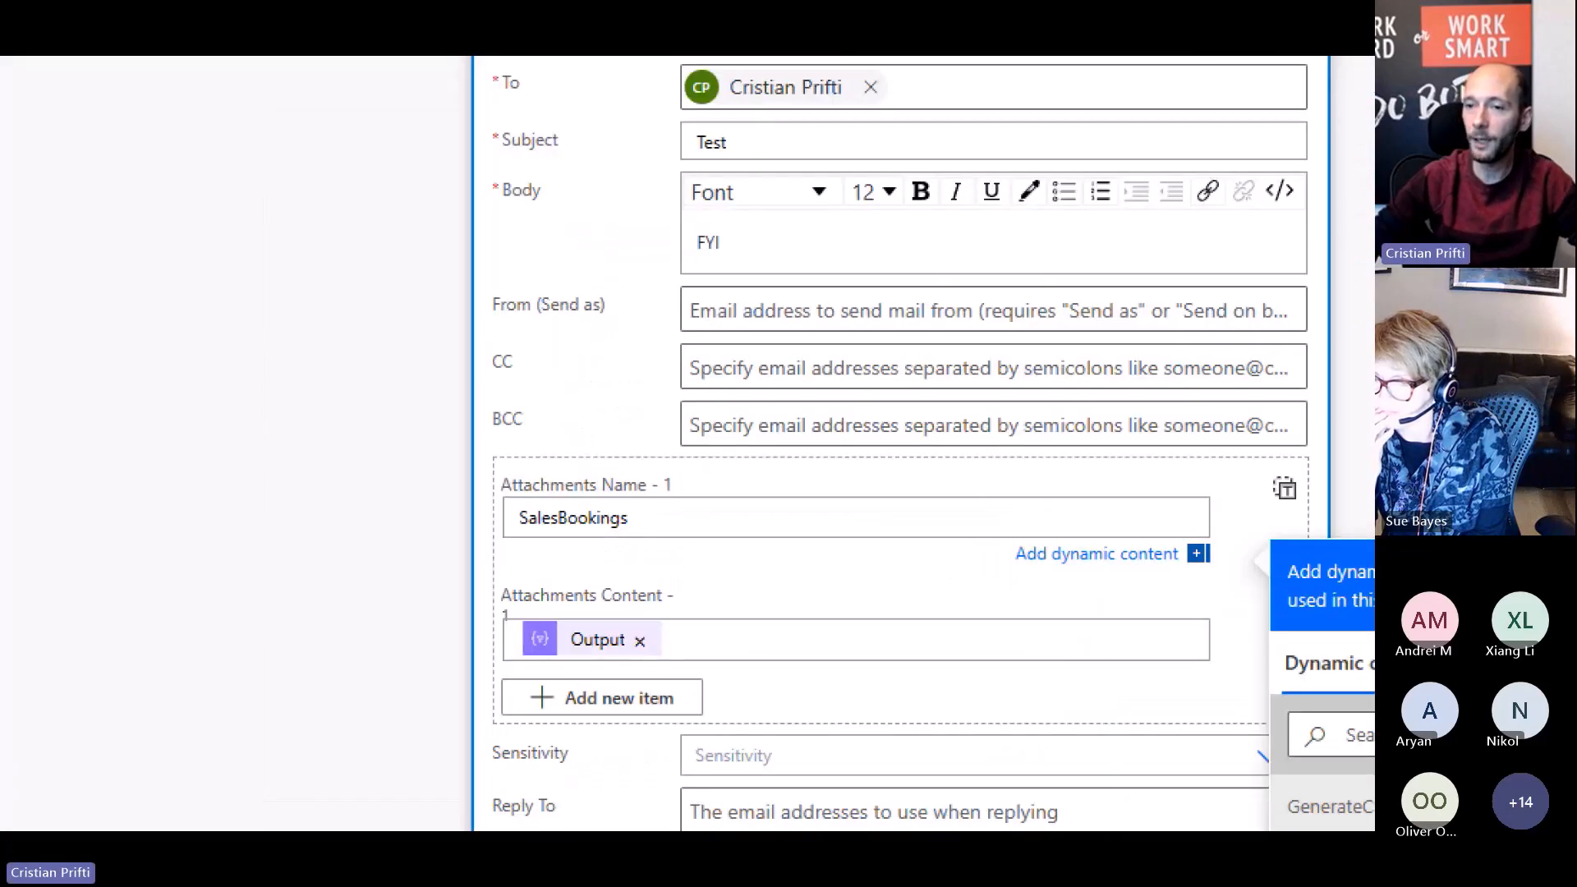
pyautogui.moveTo(479, 459); pyautogui.dragTo(739, 553)
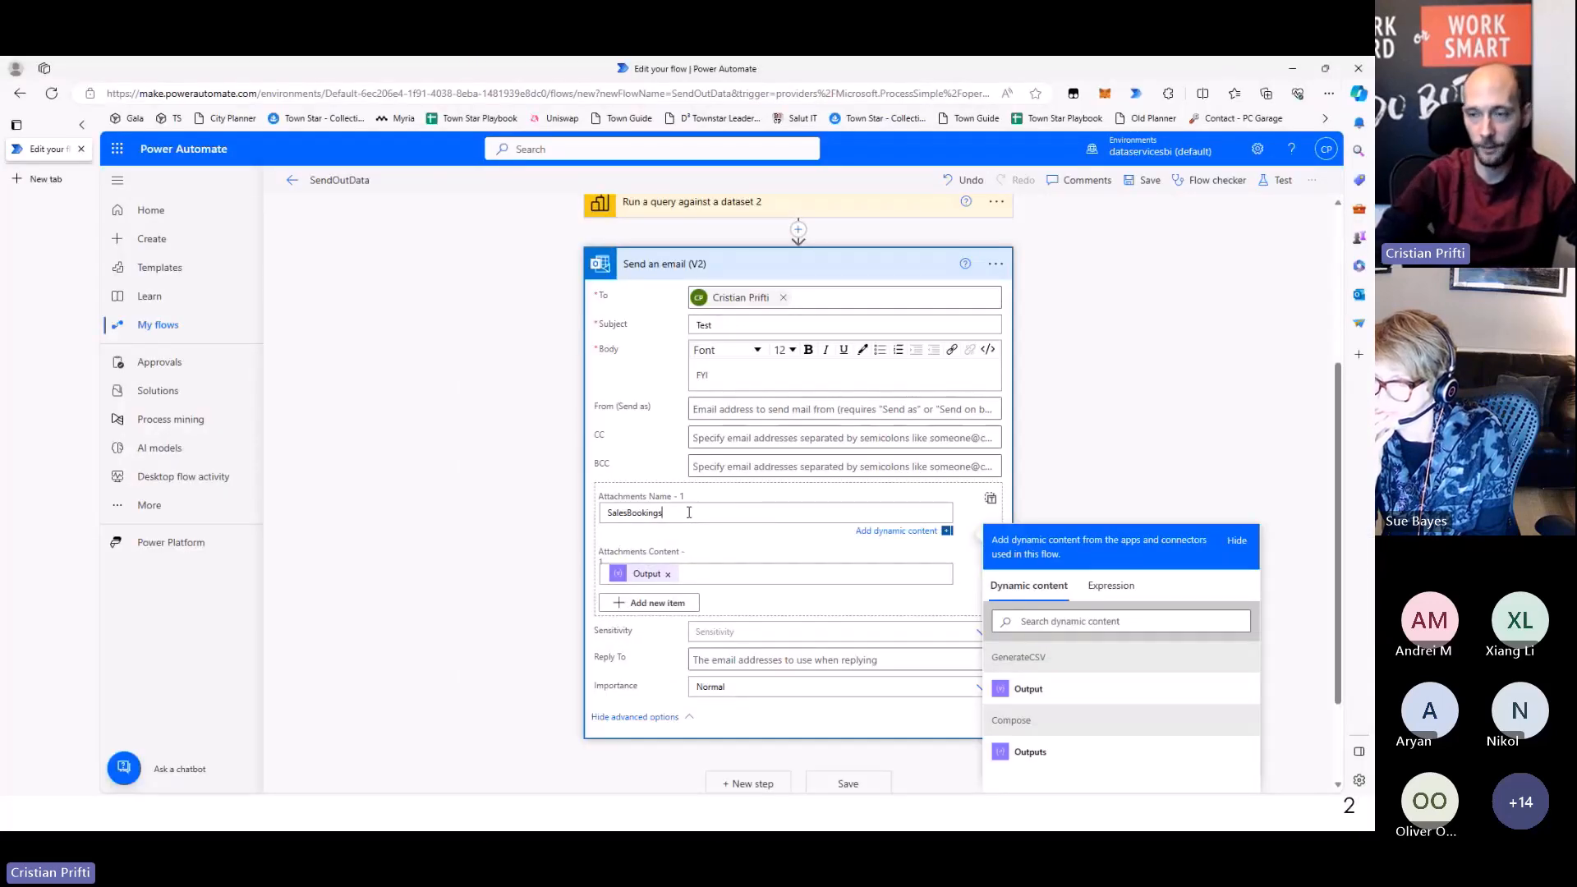
pyautogui.write('.csv')
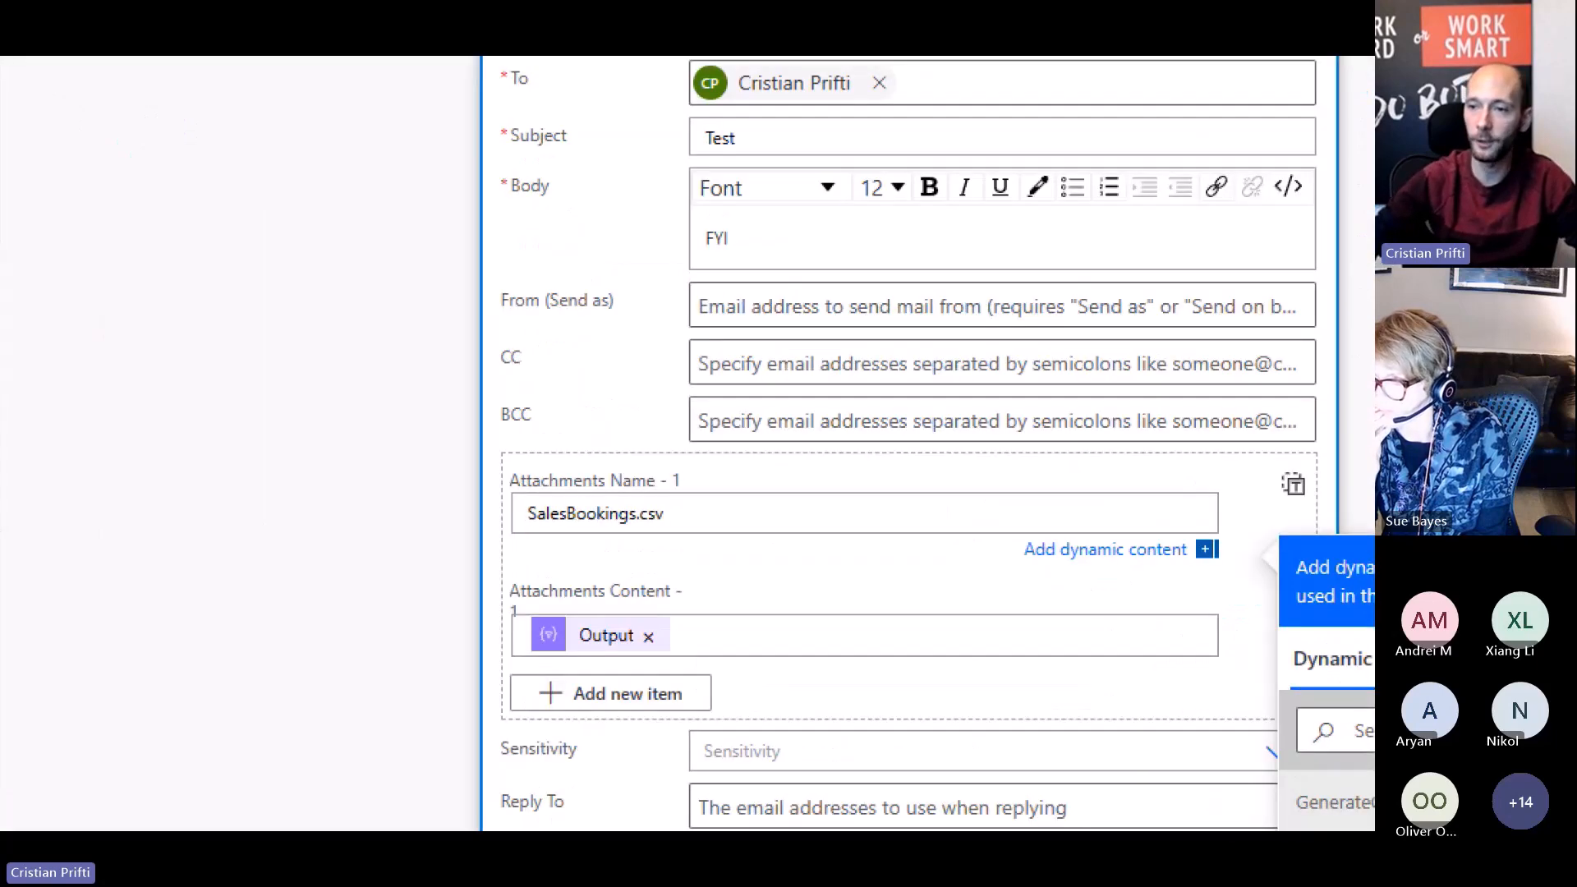
pyautogui.moveTo(626, 489); pyautogui.dragTo(671, 534)
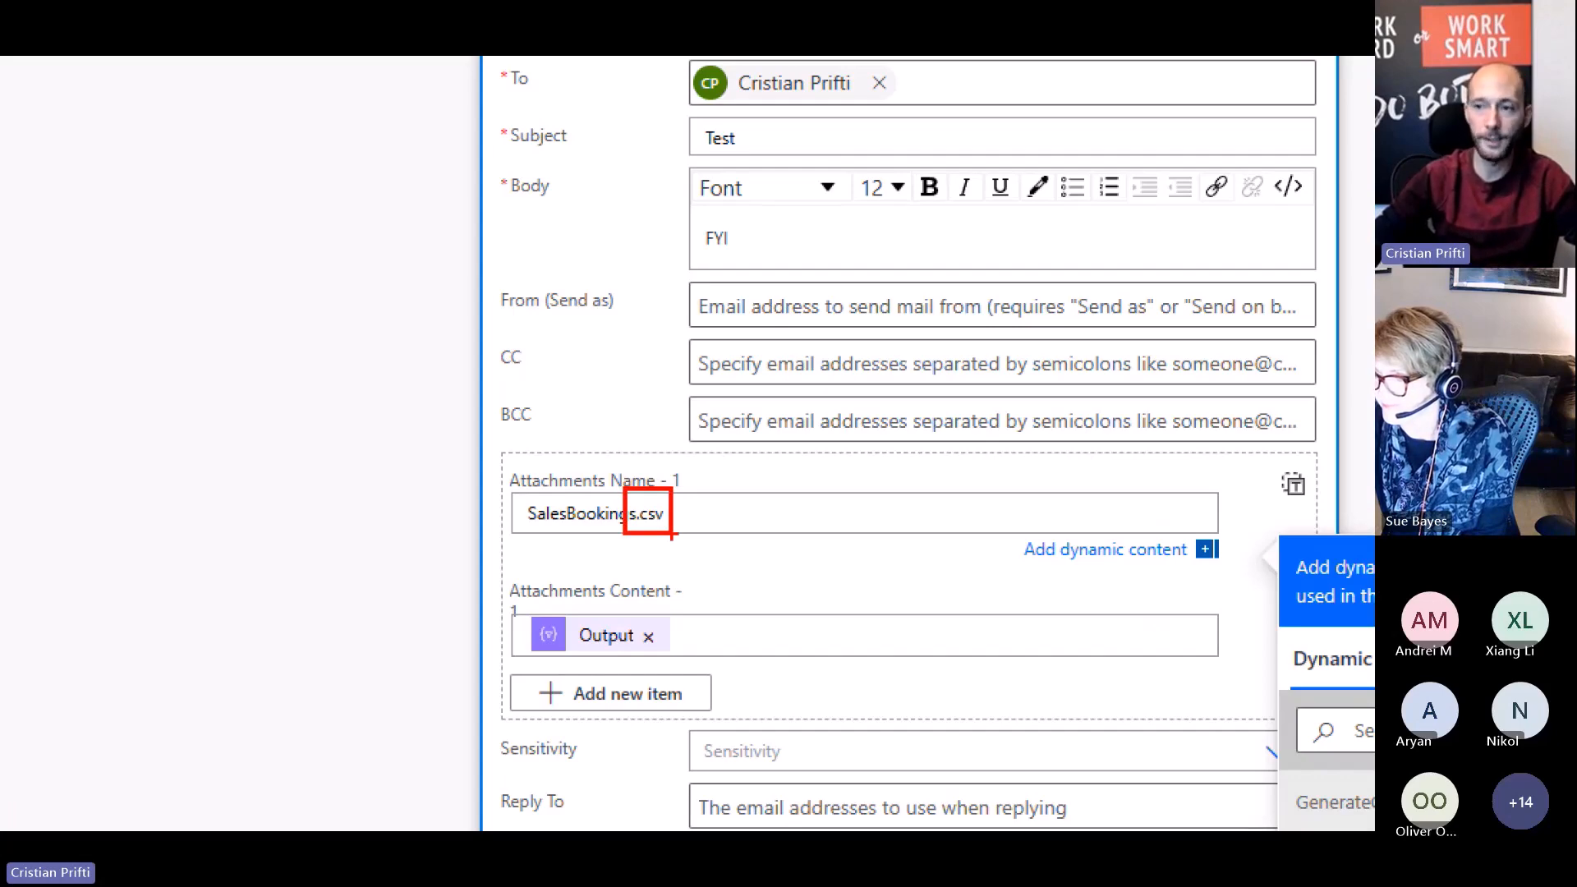
# Save SendOutData and start a new test run from a recent trigger
pyautogui.click(1146, 179)
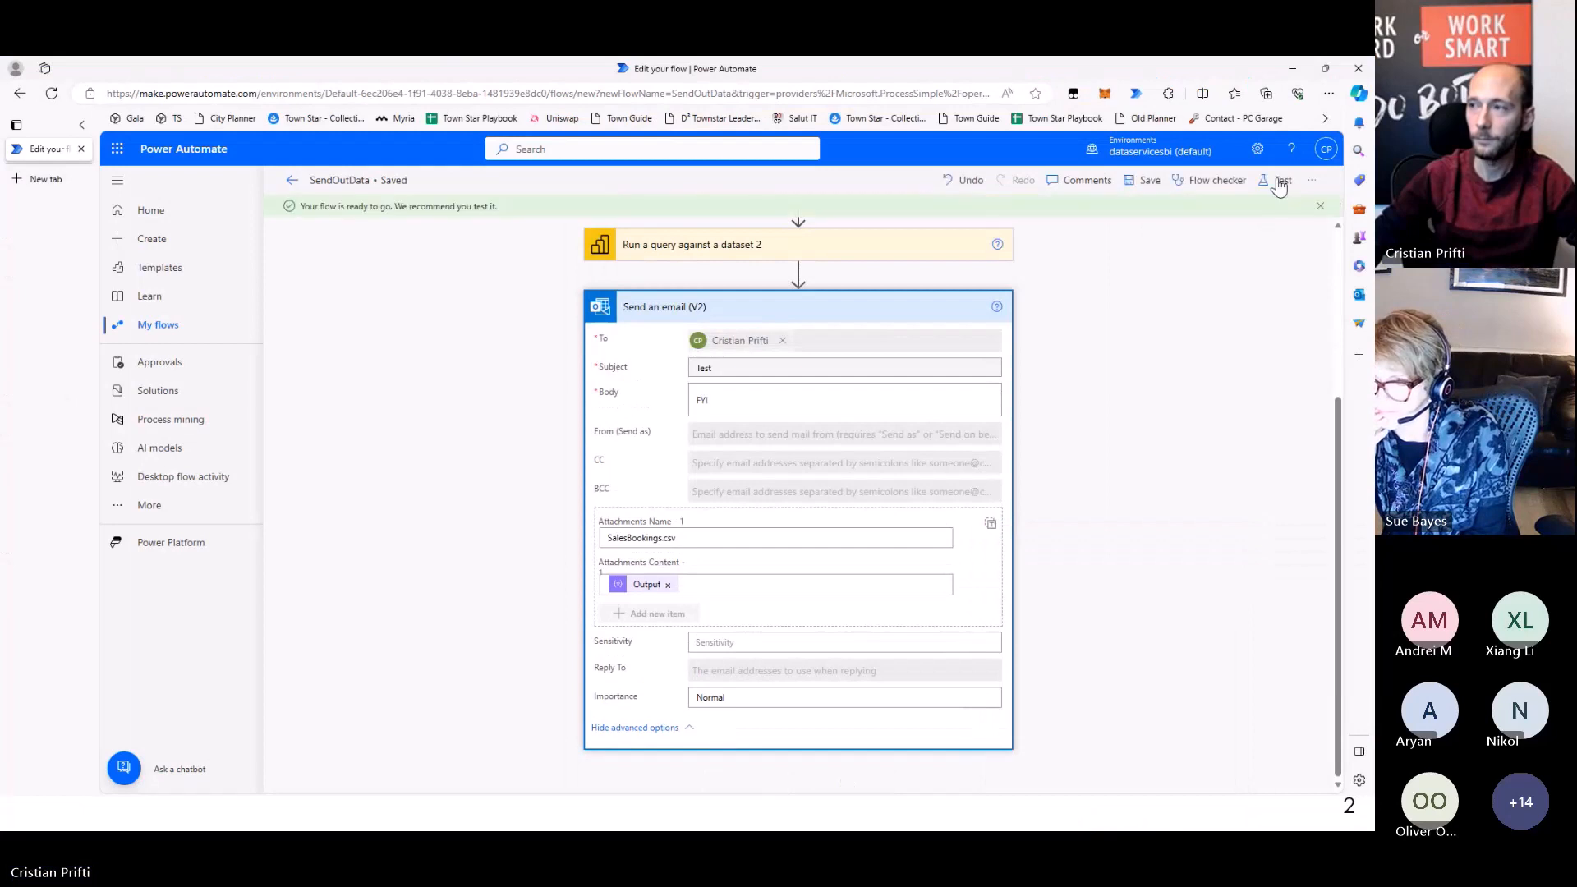
pyautogui.click(1279, 182)
pyautogui.click(1131, 293)
pyautogui.click(1097, 766)
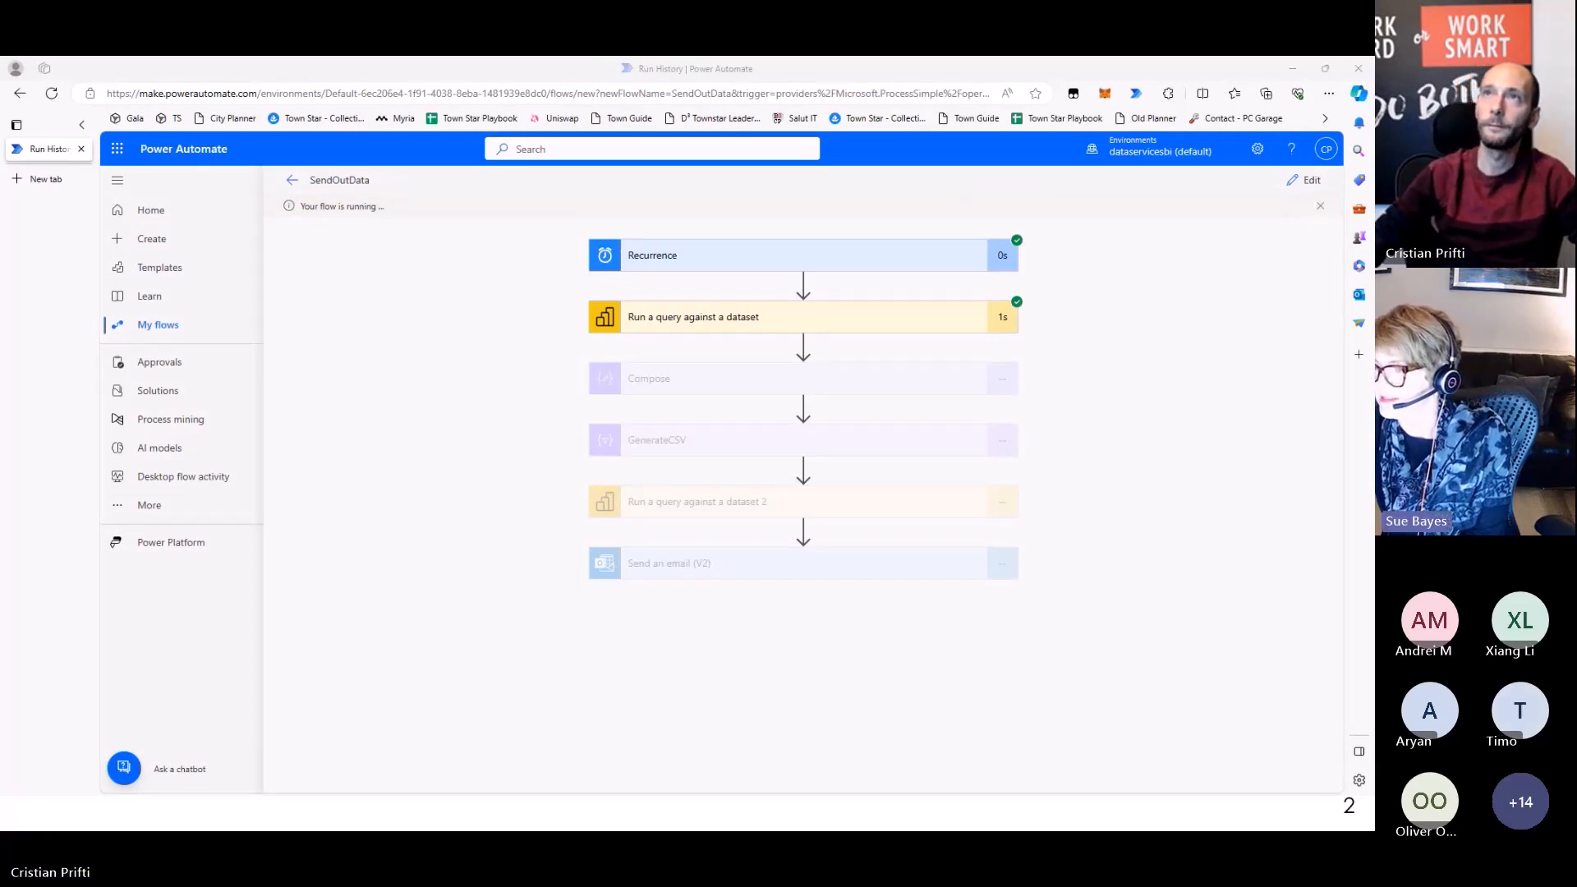
# Open the new Test email's SalesBookings.csv attachment in Notepad
pyautogui.hotkey('alt', 'Tab')
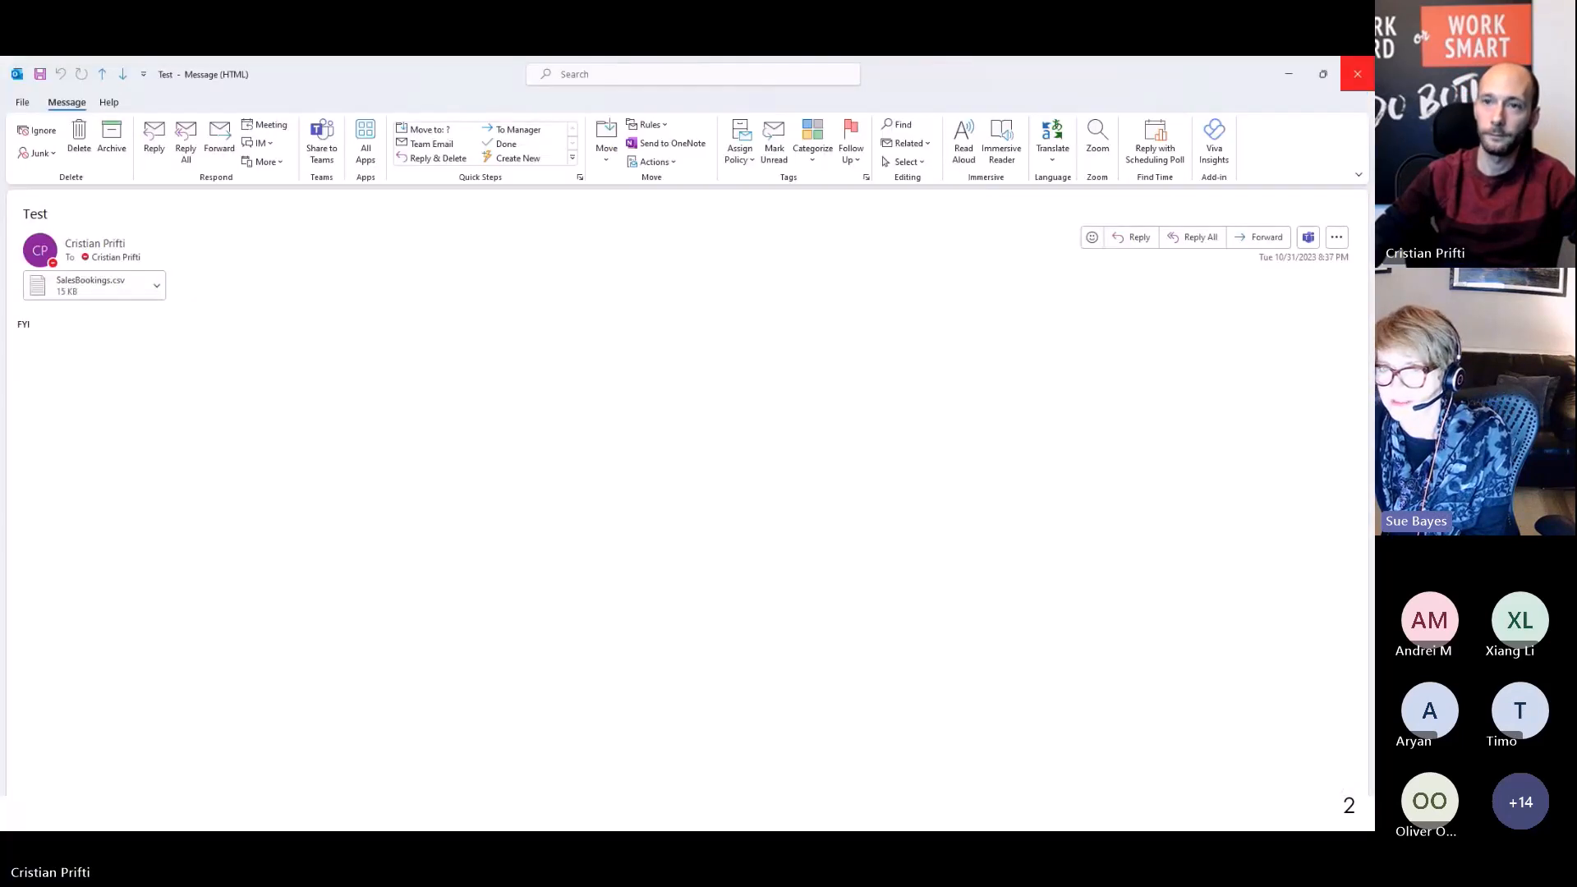
pyautogui.click(337, 215)
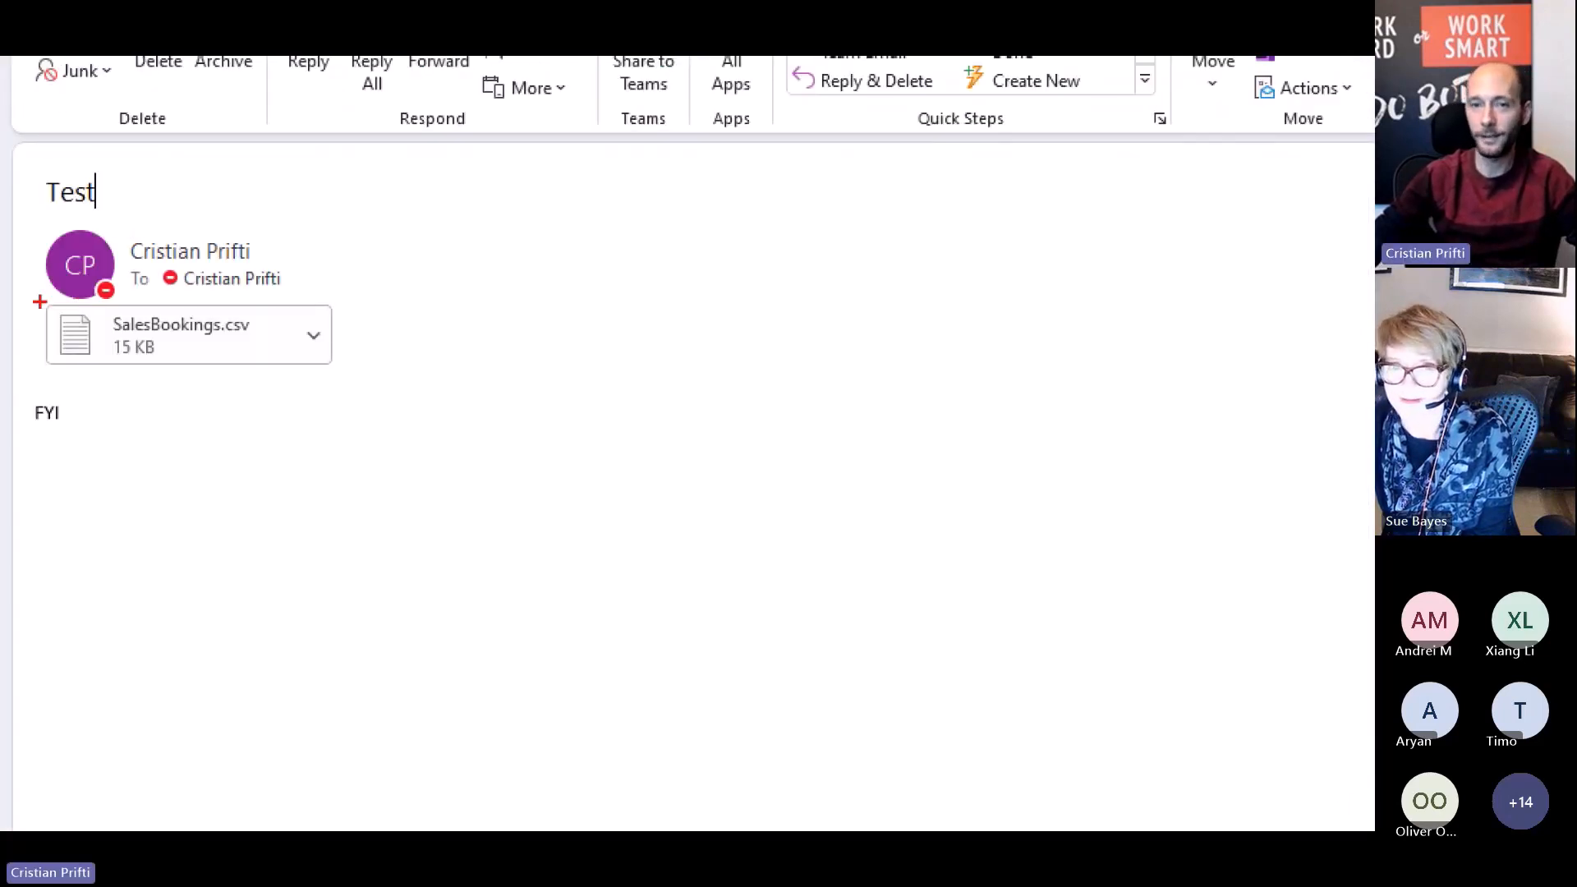
pyautogui.moveTo(41, 301); pyautogui.dragTo(104, 371)
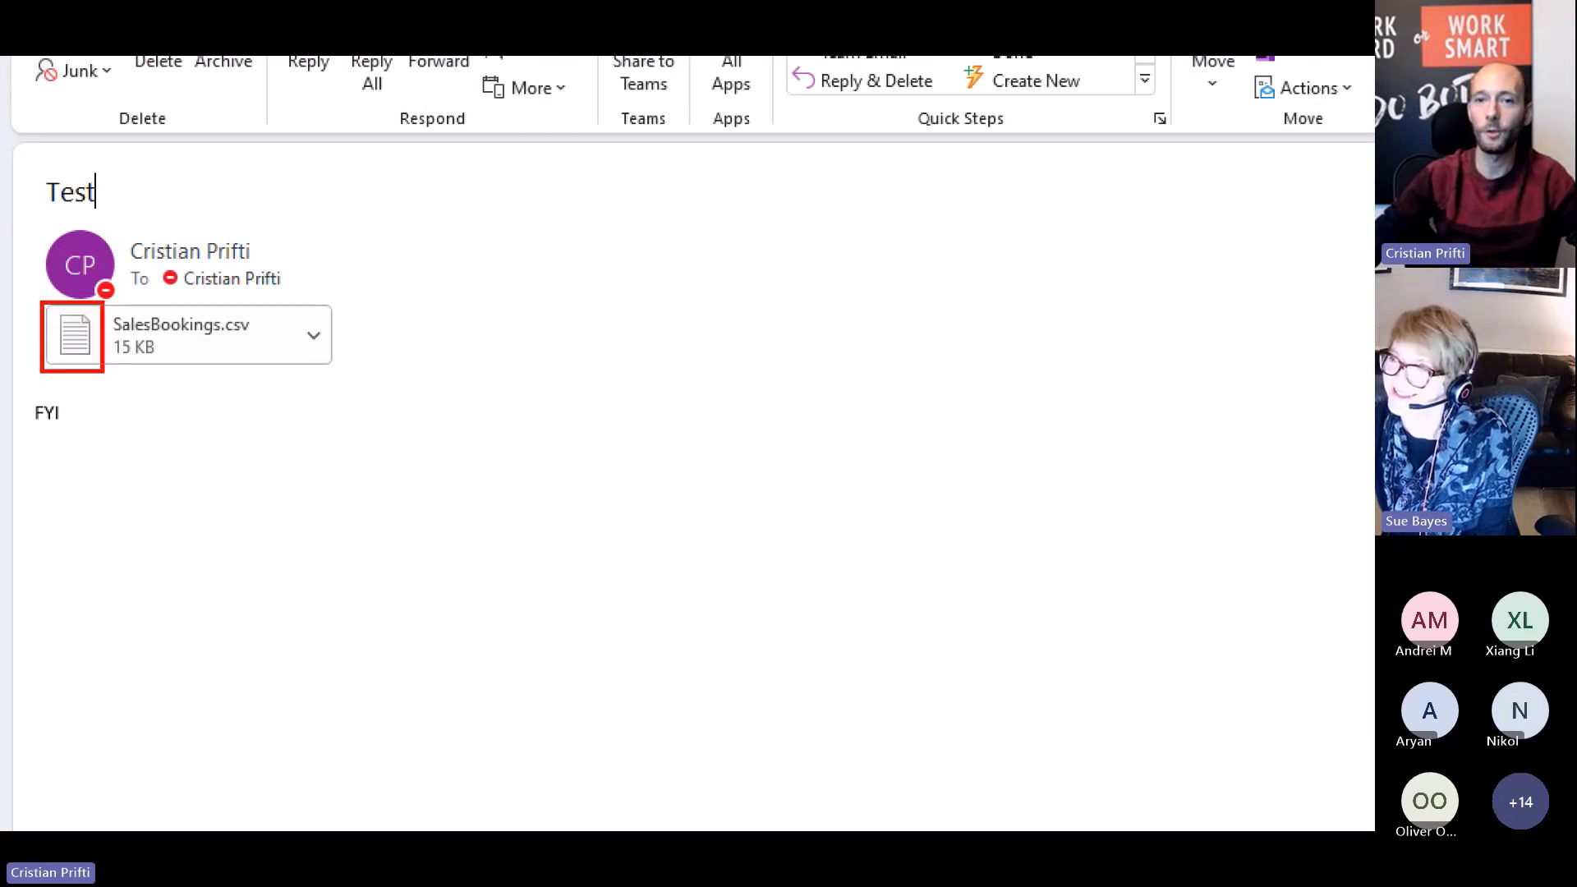
pyautogui.doubleClick(189, 353)
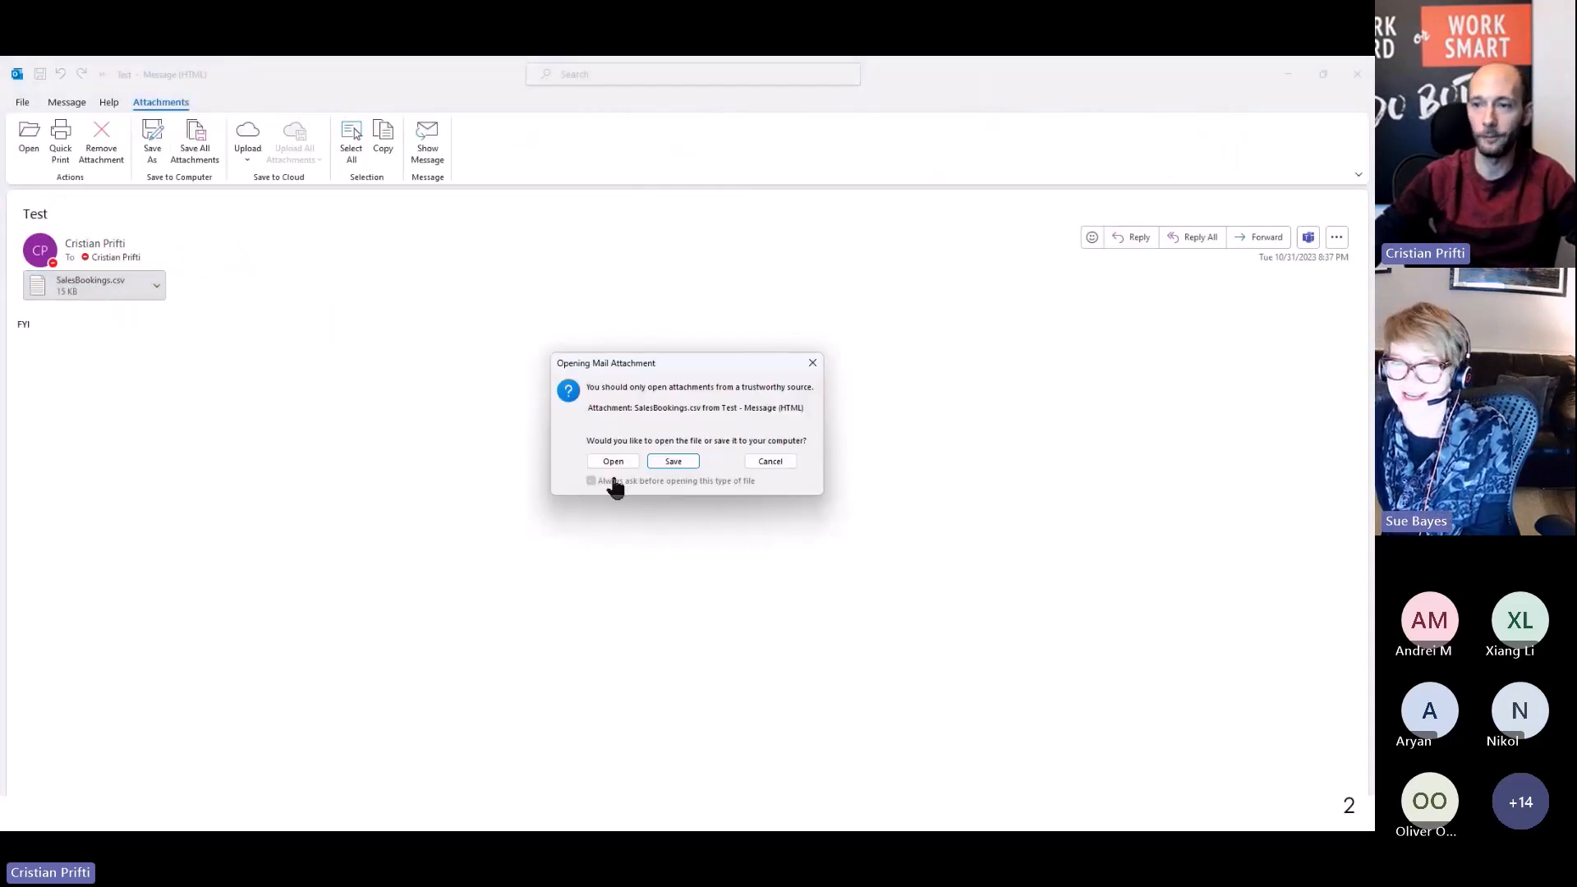
pyautogui.click(613, 461)
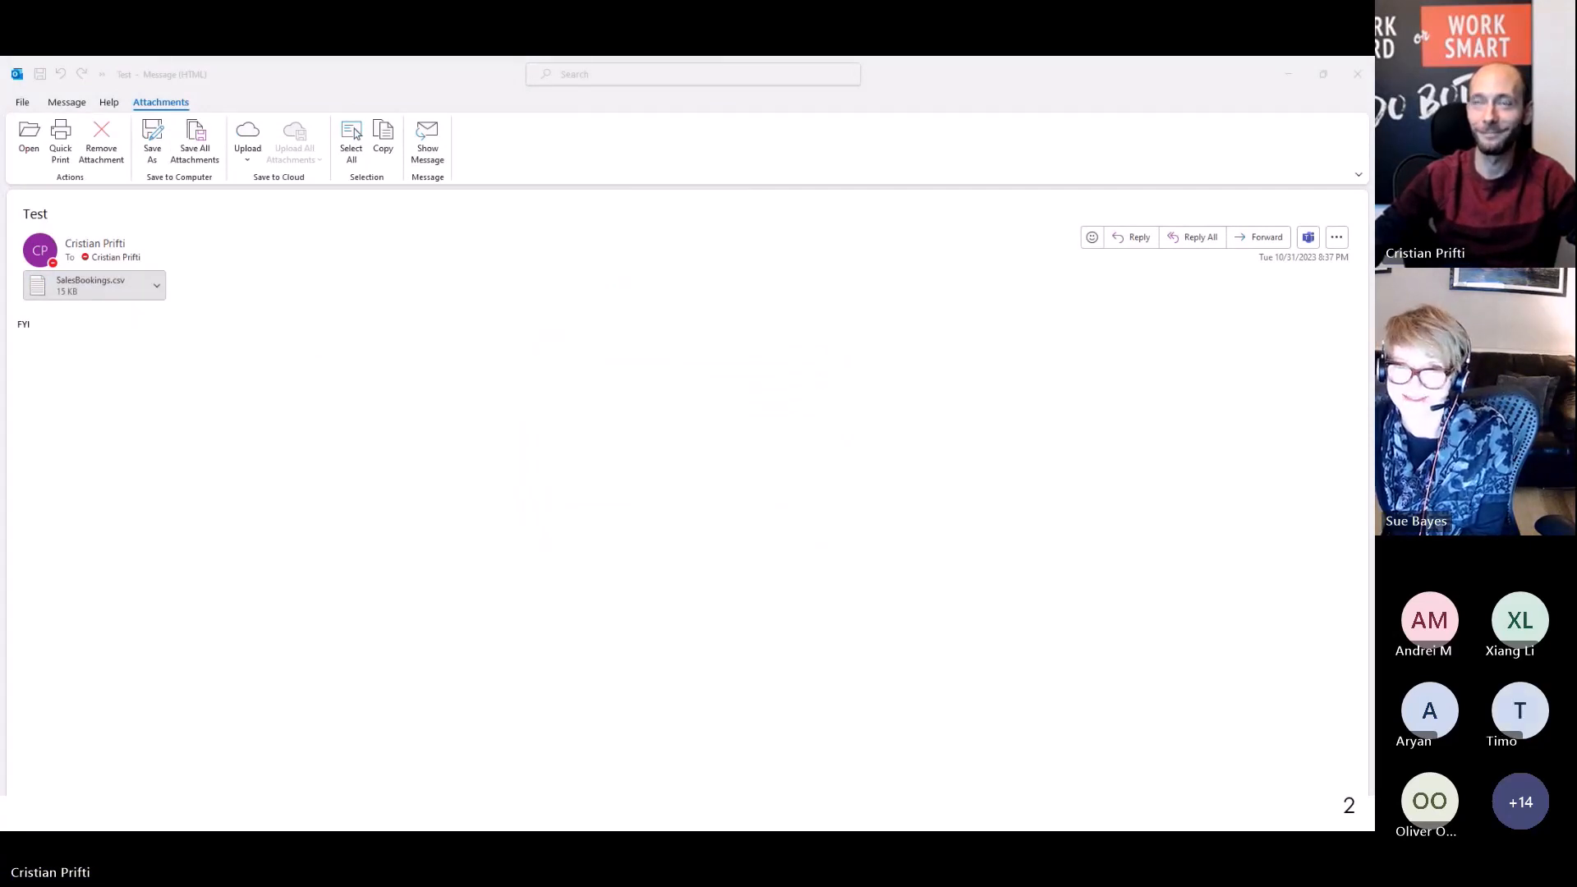
pyautogui.moveTo(767, 145); pyautogui.dragTo(745, 332)
# Close the Outlook message and look over the CSV's booking rows
pyautogui.click(1357, 74)
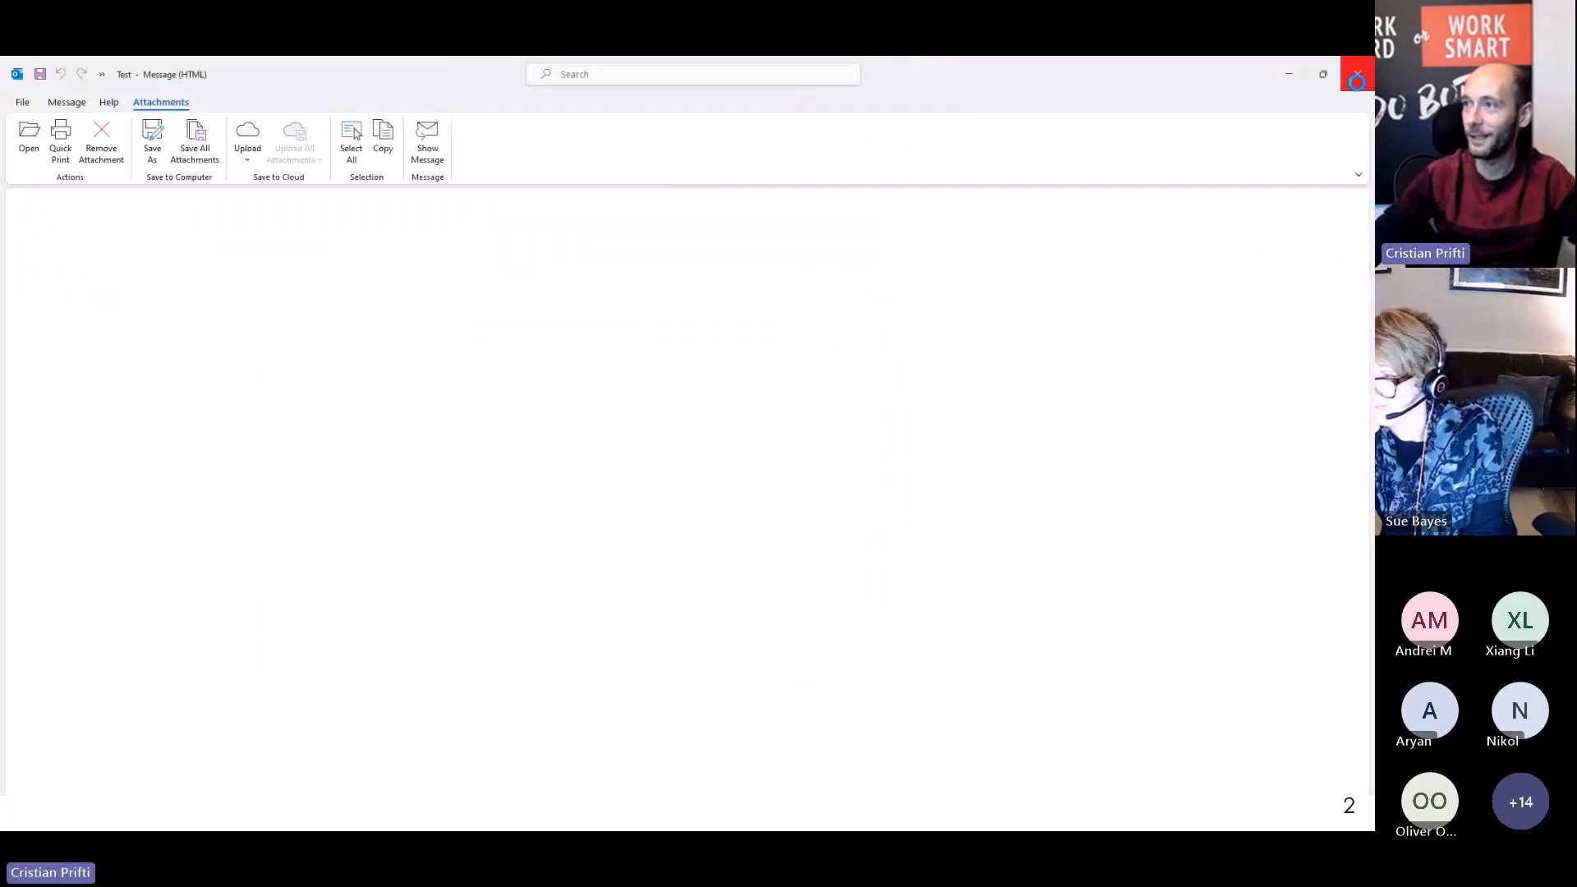
pyautogui.click(1358, 94)
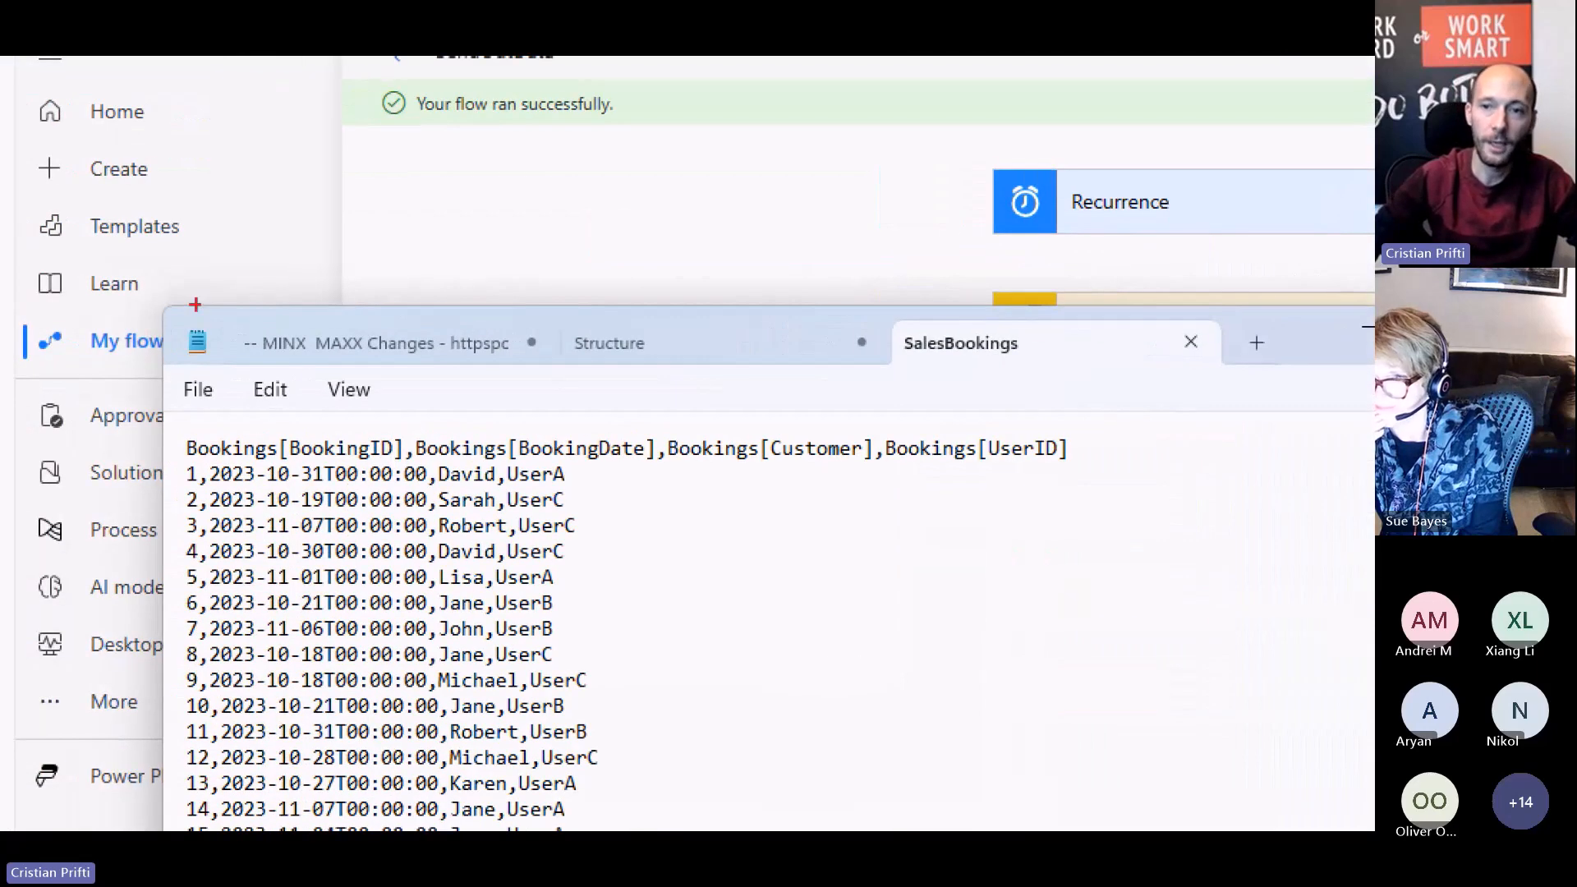
pyautogui.moveTo(177, 426); pyautogui.dragTo(283, 469)
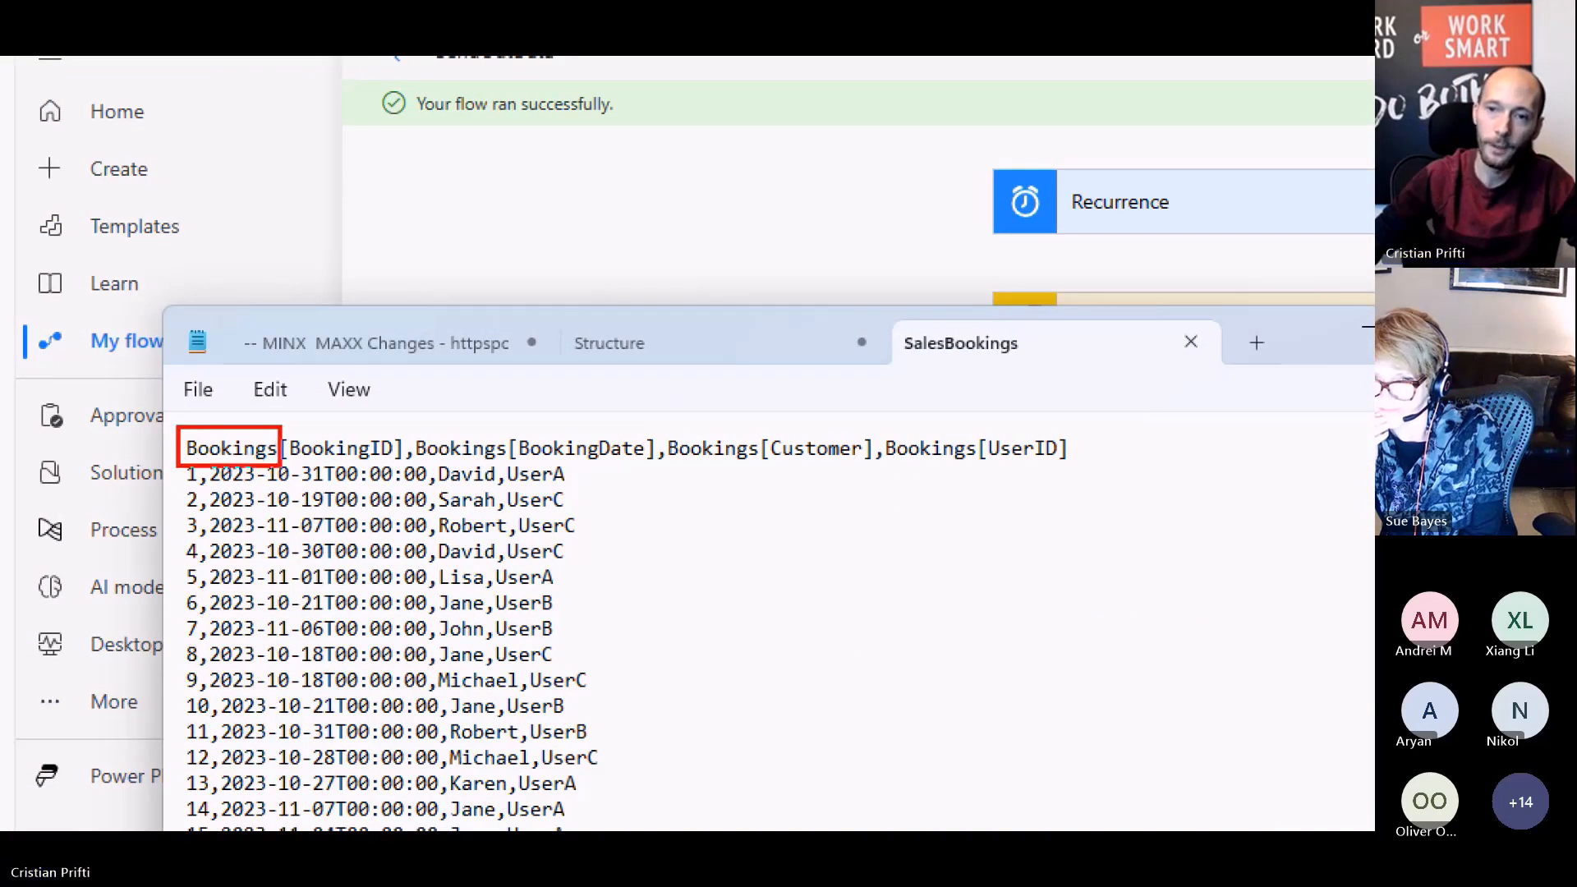
pyautogui.moveTo(281, 462); pyautogui.dragTo(393, 463)
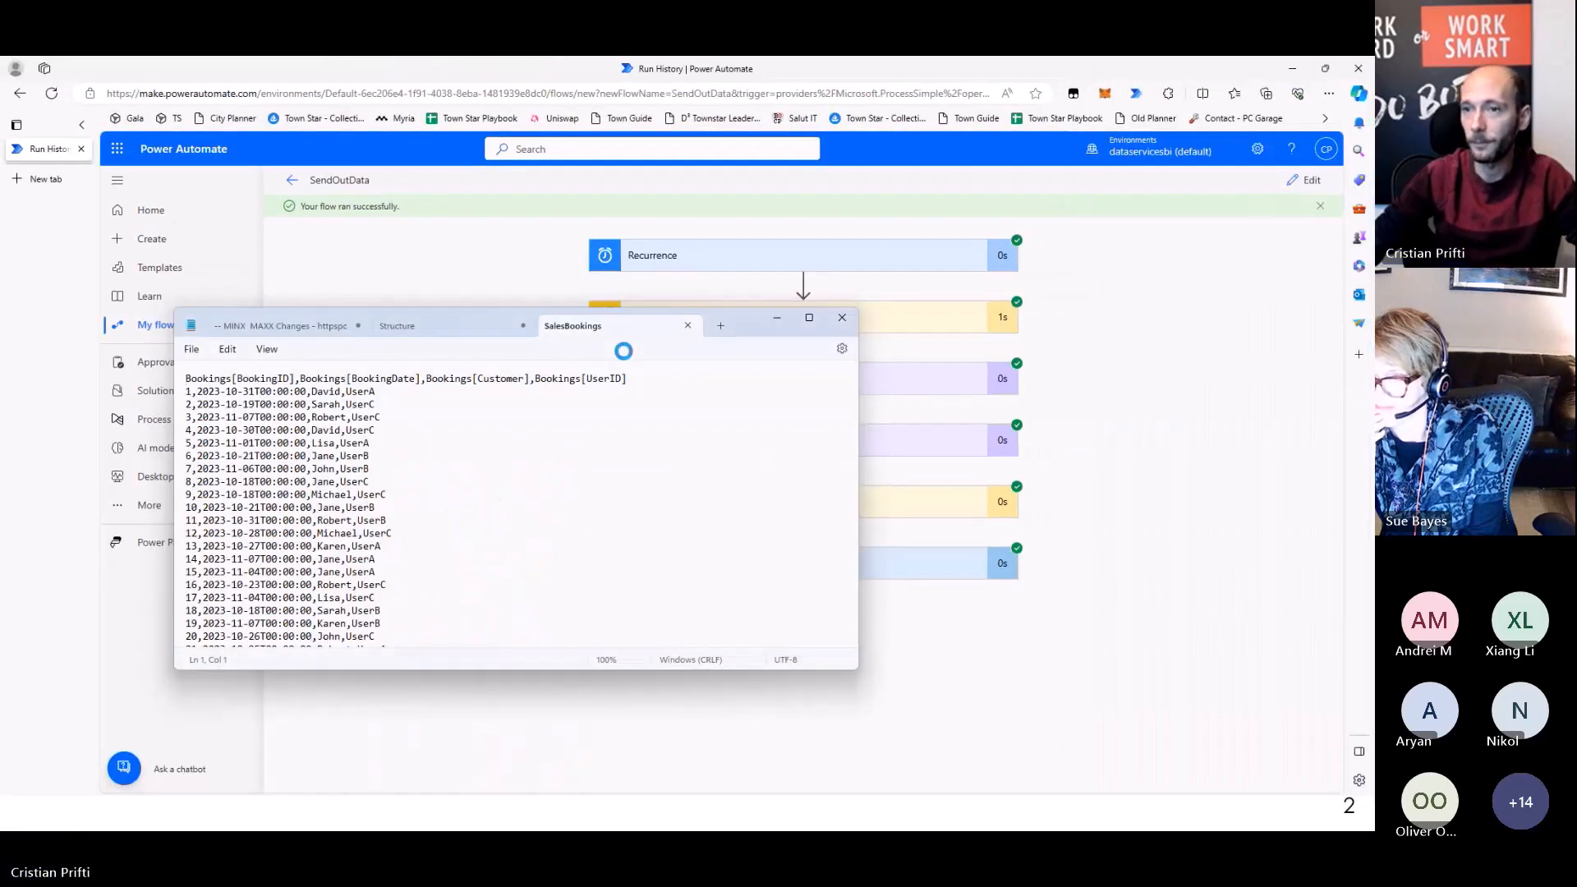
# Open the latest SendOutData run and expand the dataset query step's outputs
pyautogui.click(775, 319)
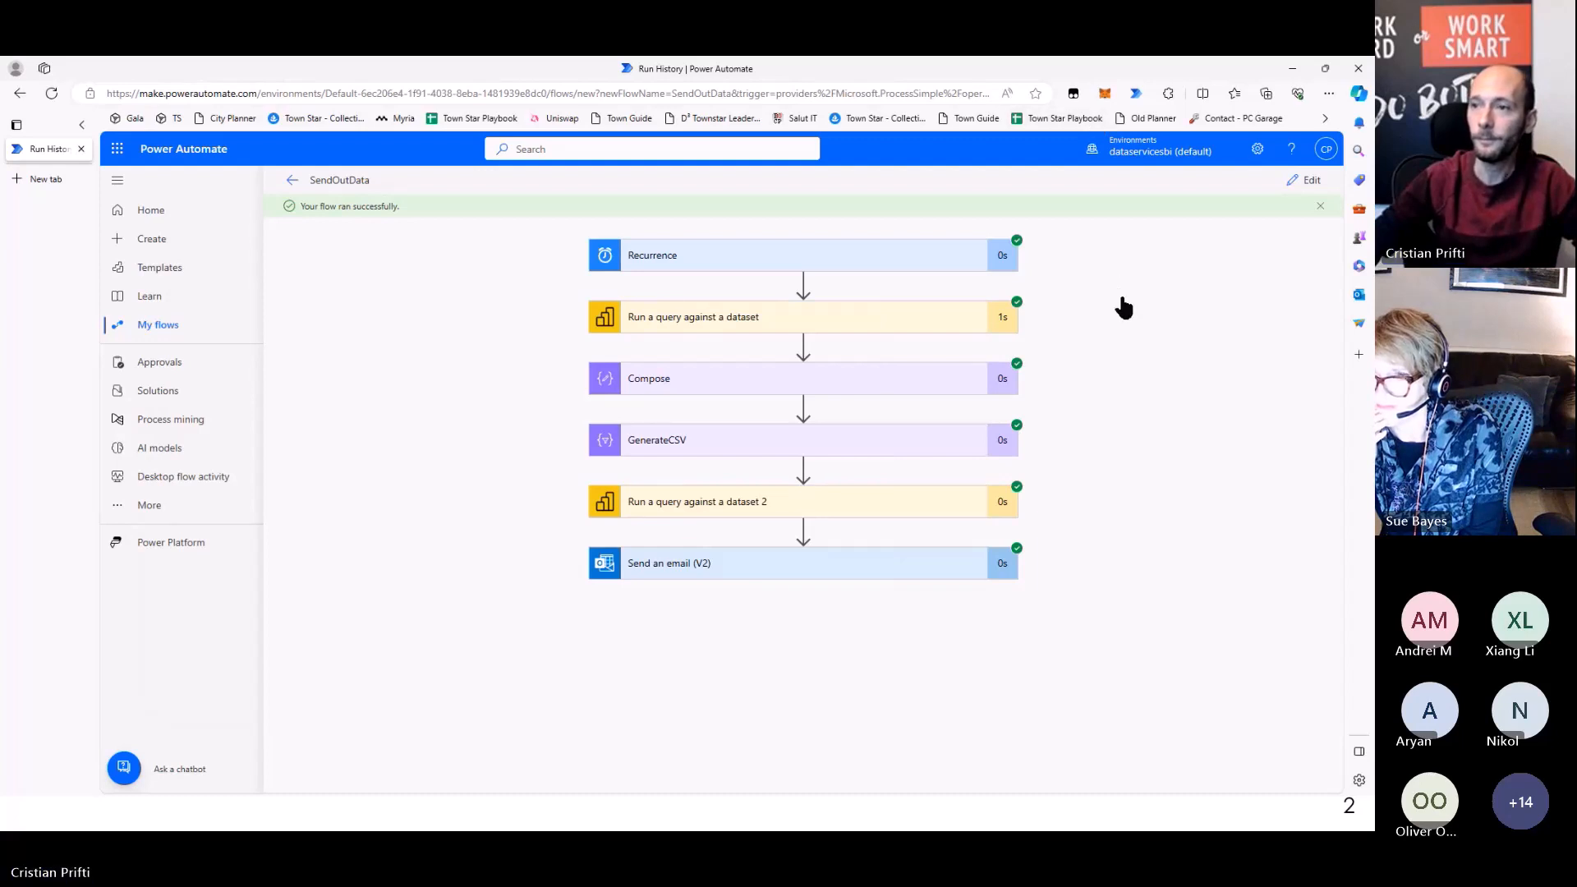
pyautogui.click(289, 183)
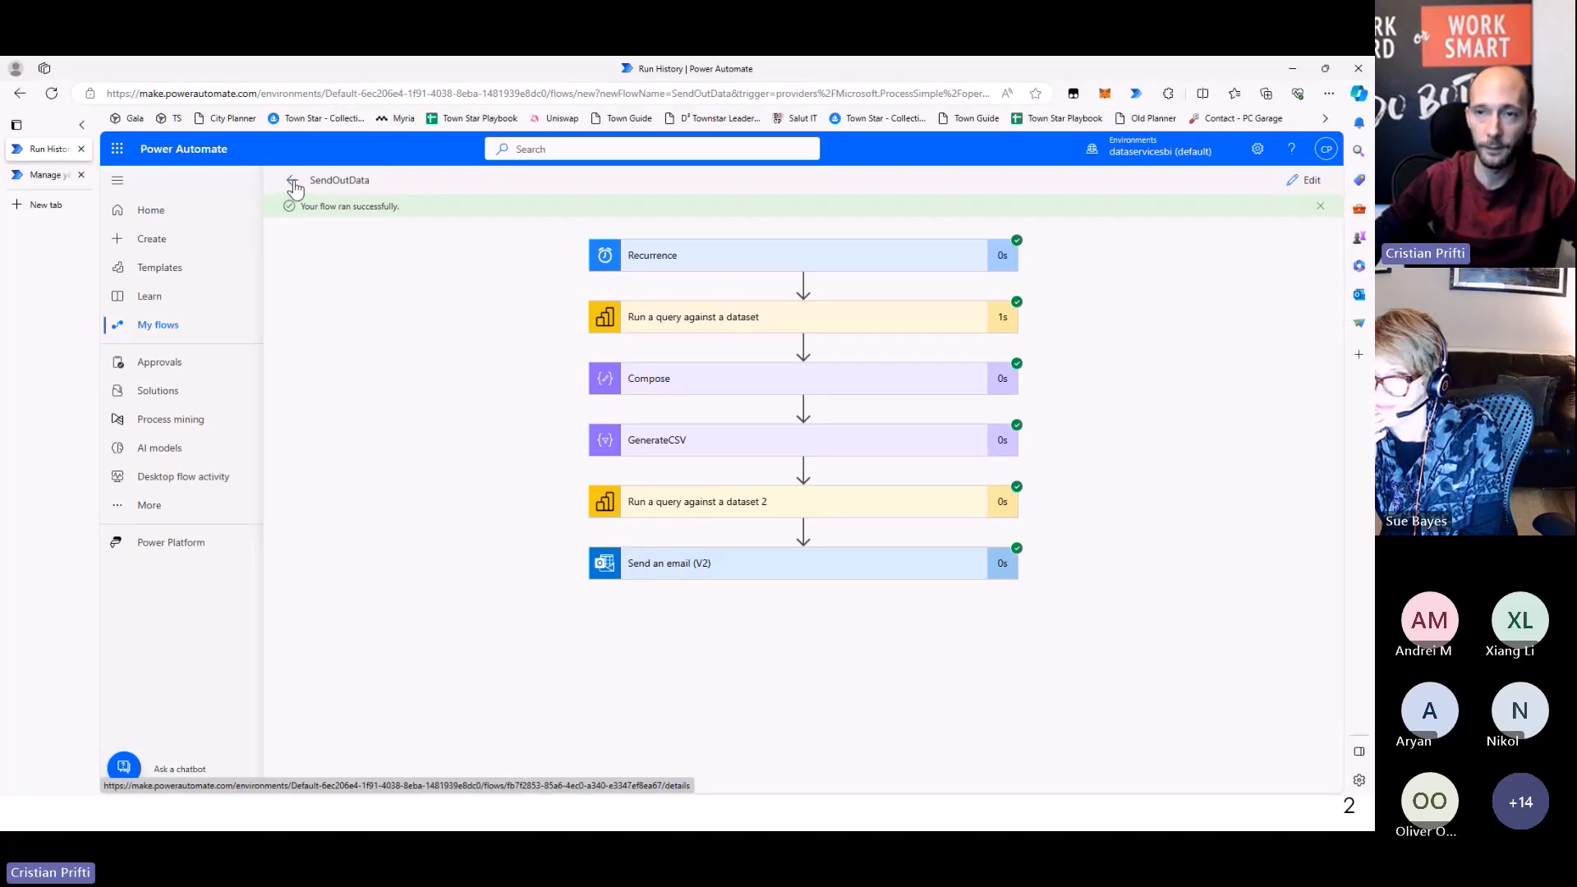
pyautogui.click(36, 179)
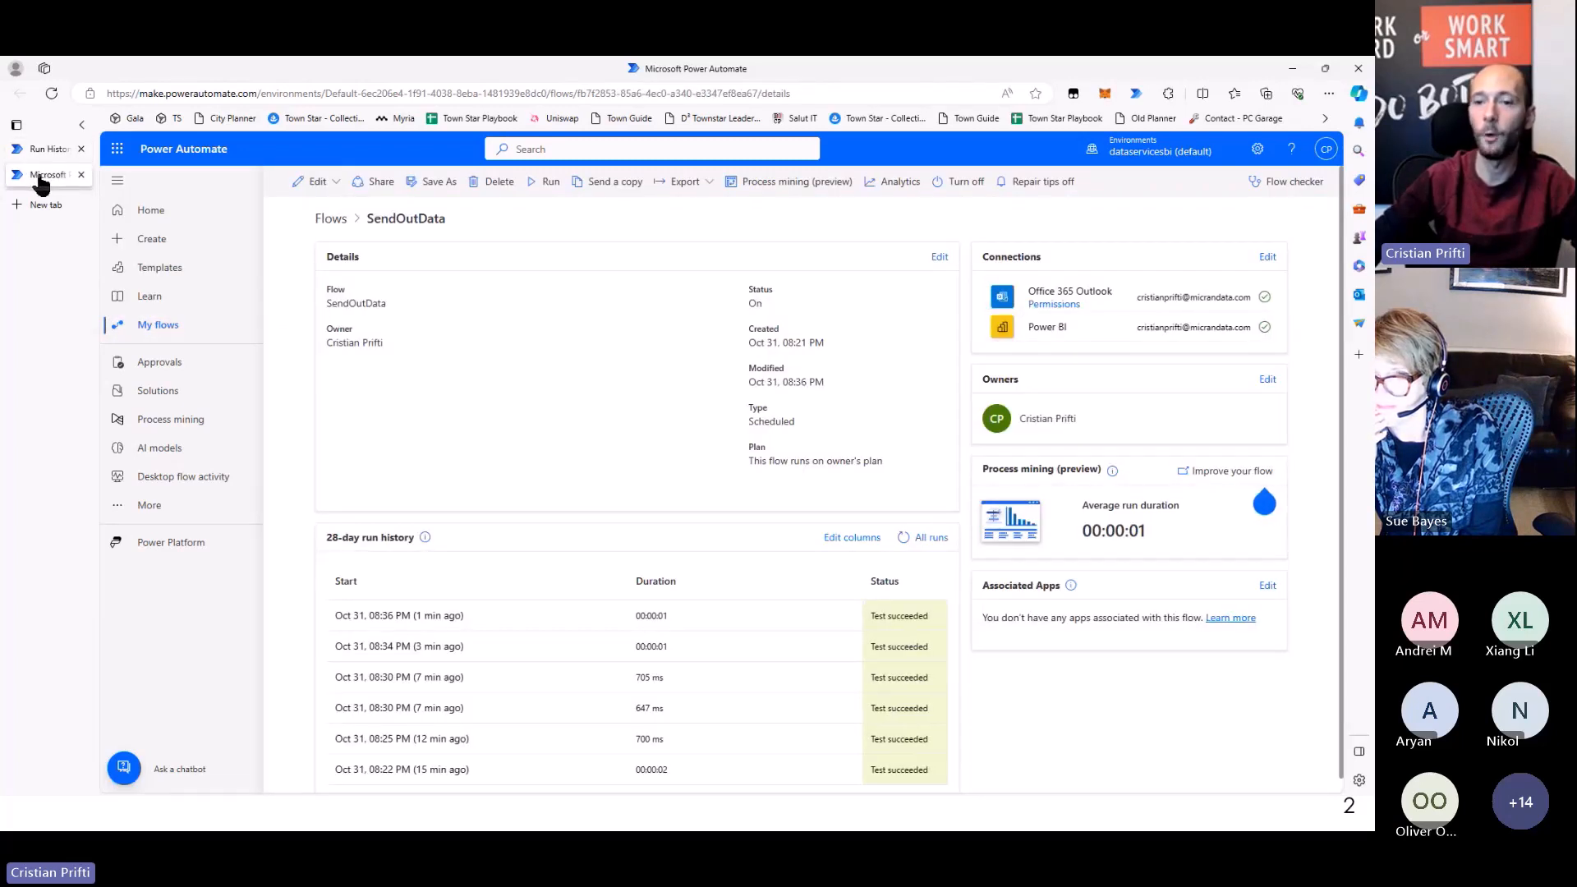
pyautogui.click(397, 616)
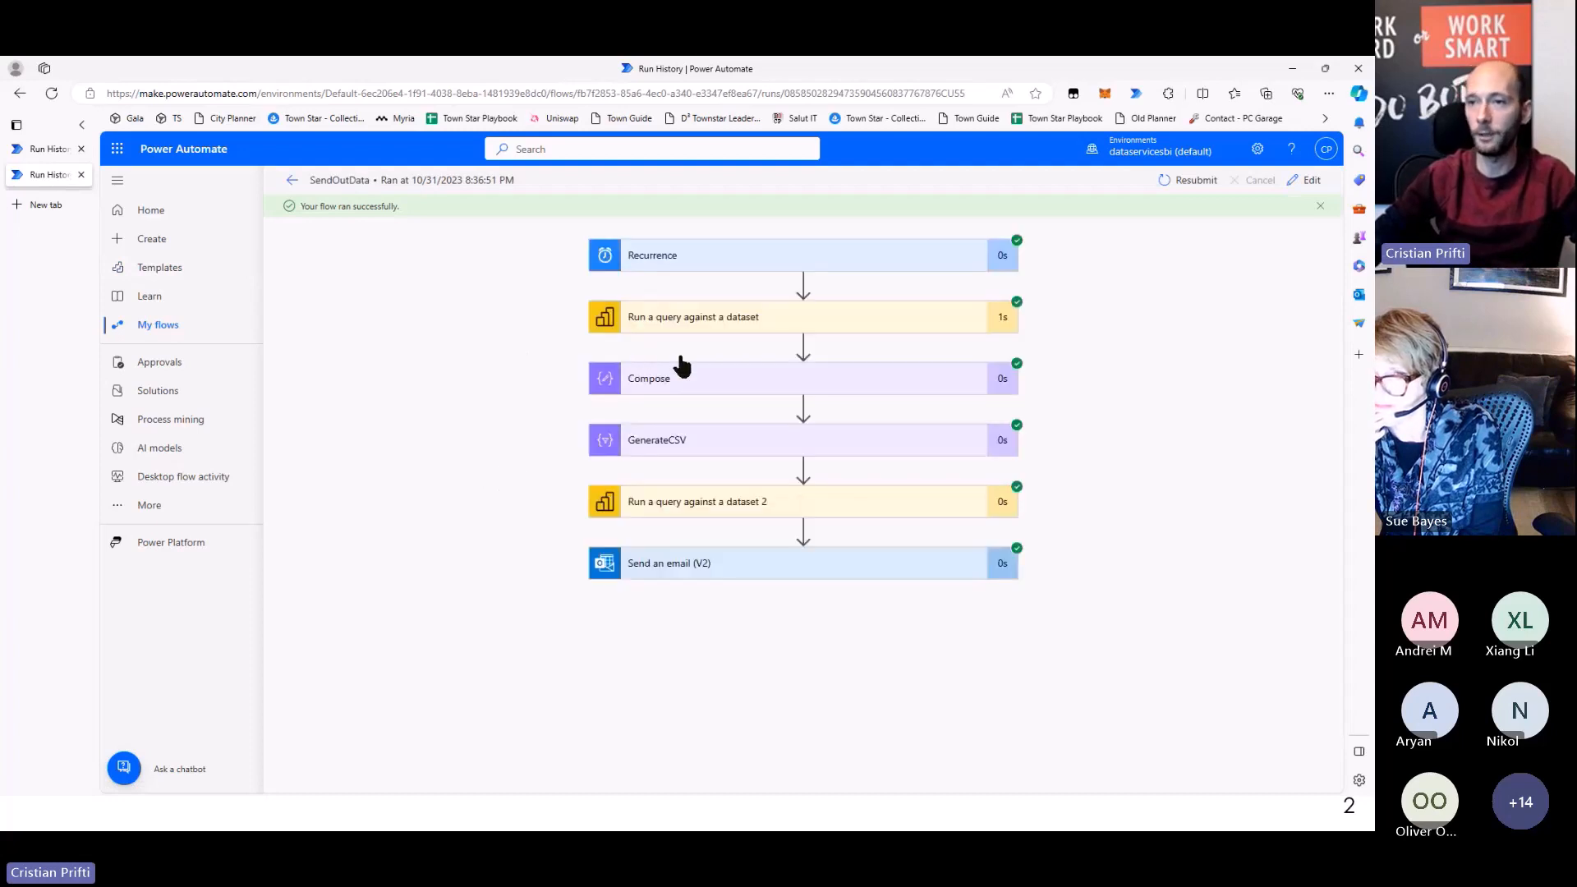
pyautogui.click(681, 323)
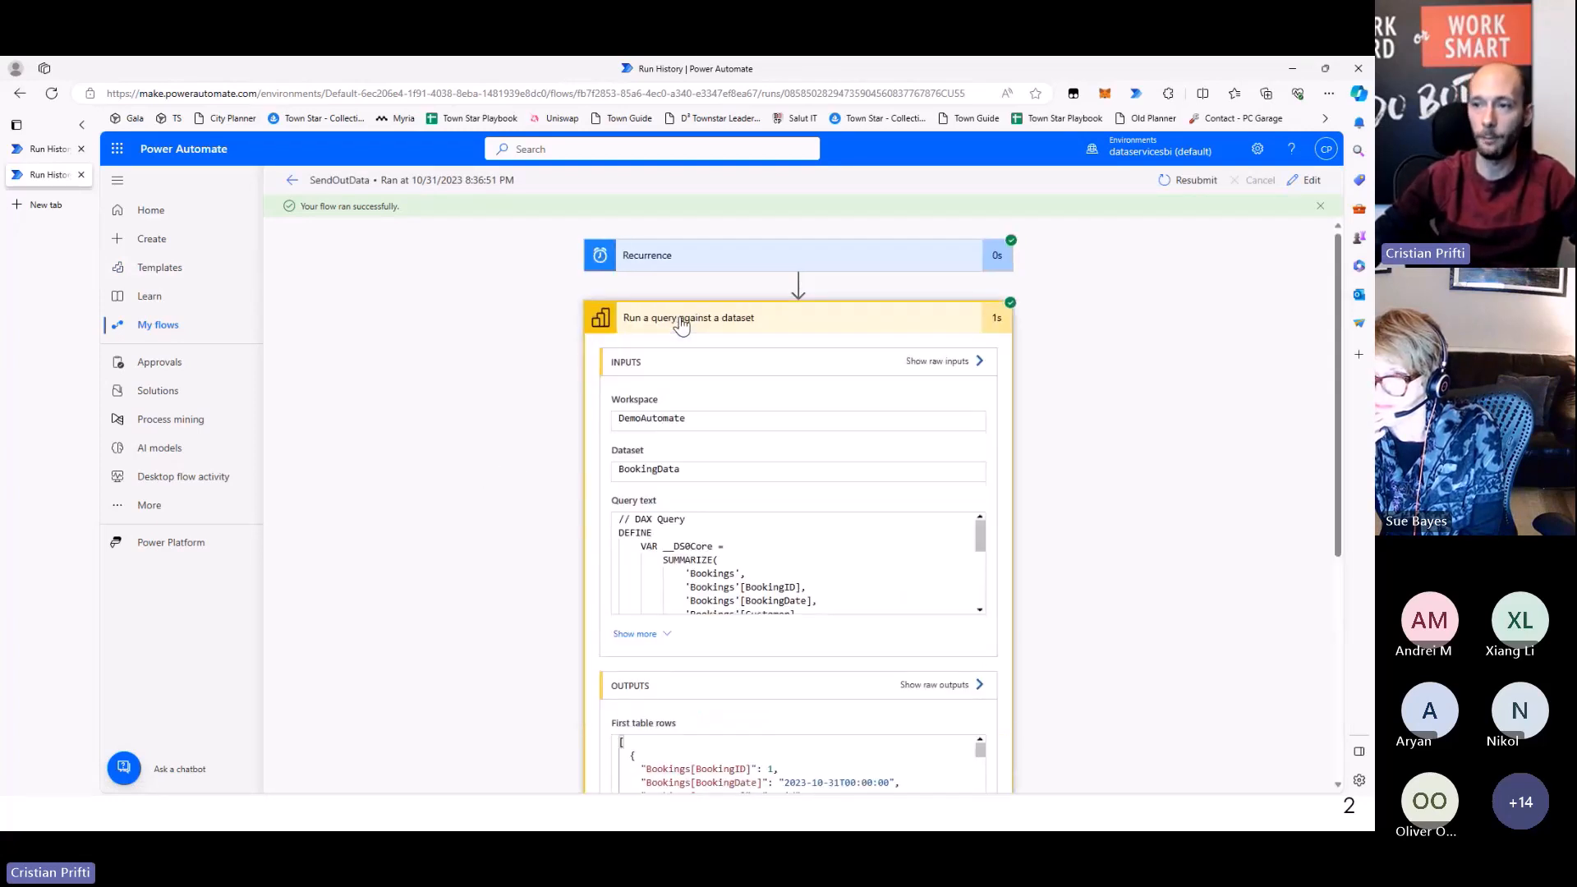
# Copy the first booking record's fields from the First table rows output
pyautogui.scroll(-2, 1150, 468)
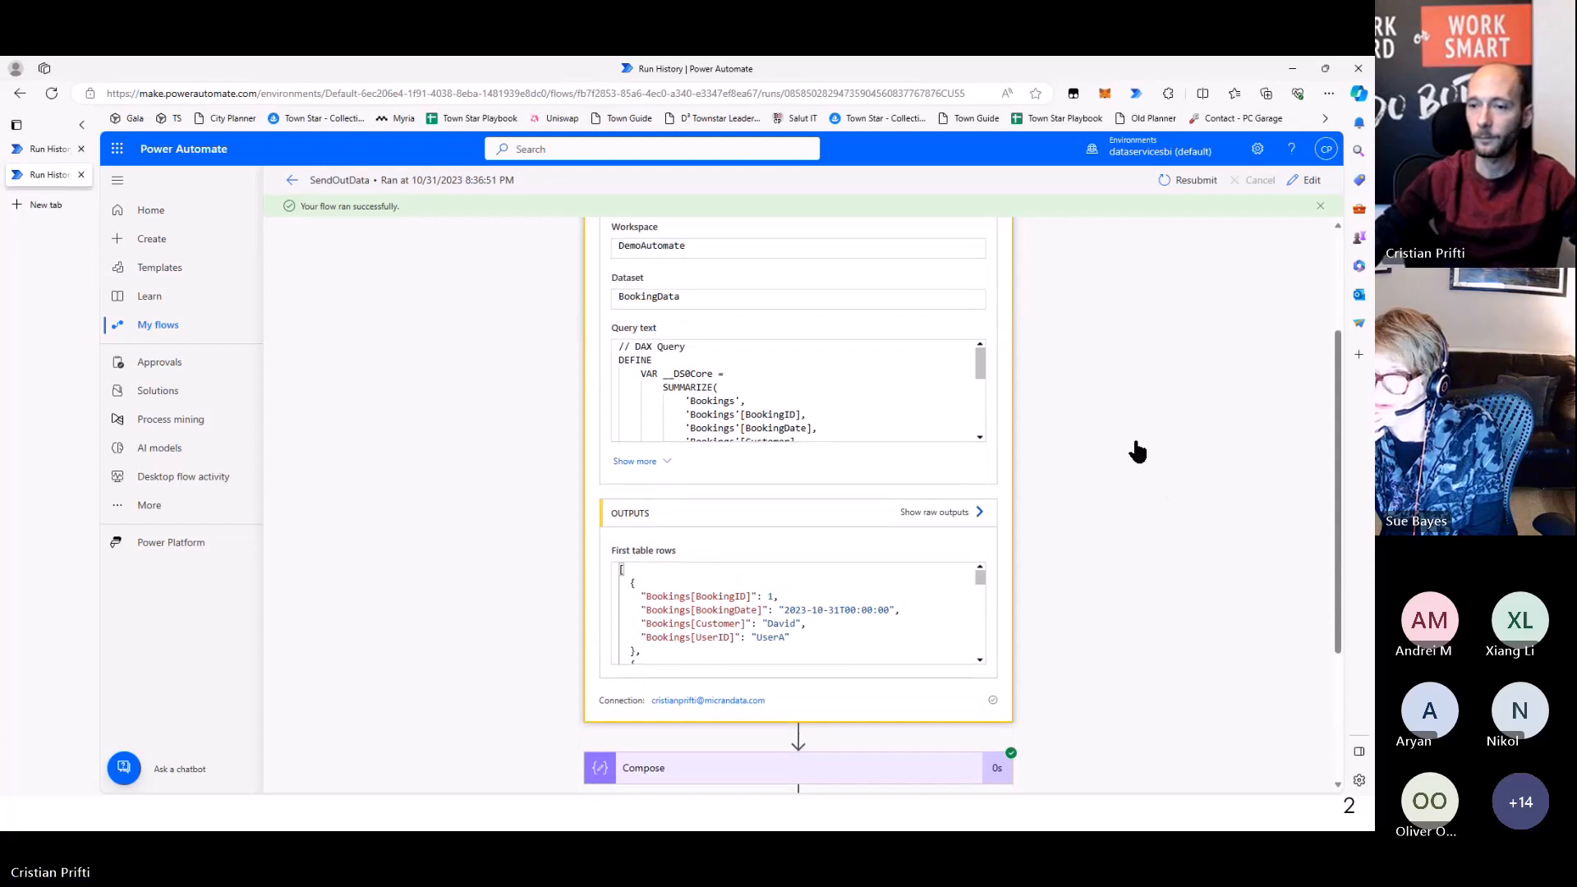
pyautogui.moveTo(641, 596); pyautogui.dragTo(751, 592)
pyautogui.click(739, 596)
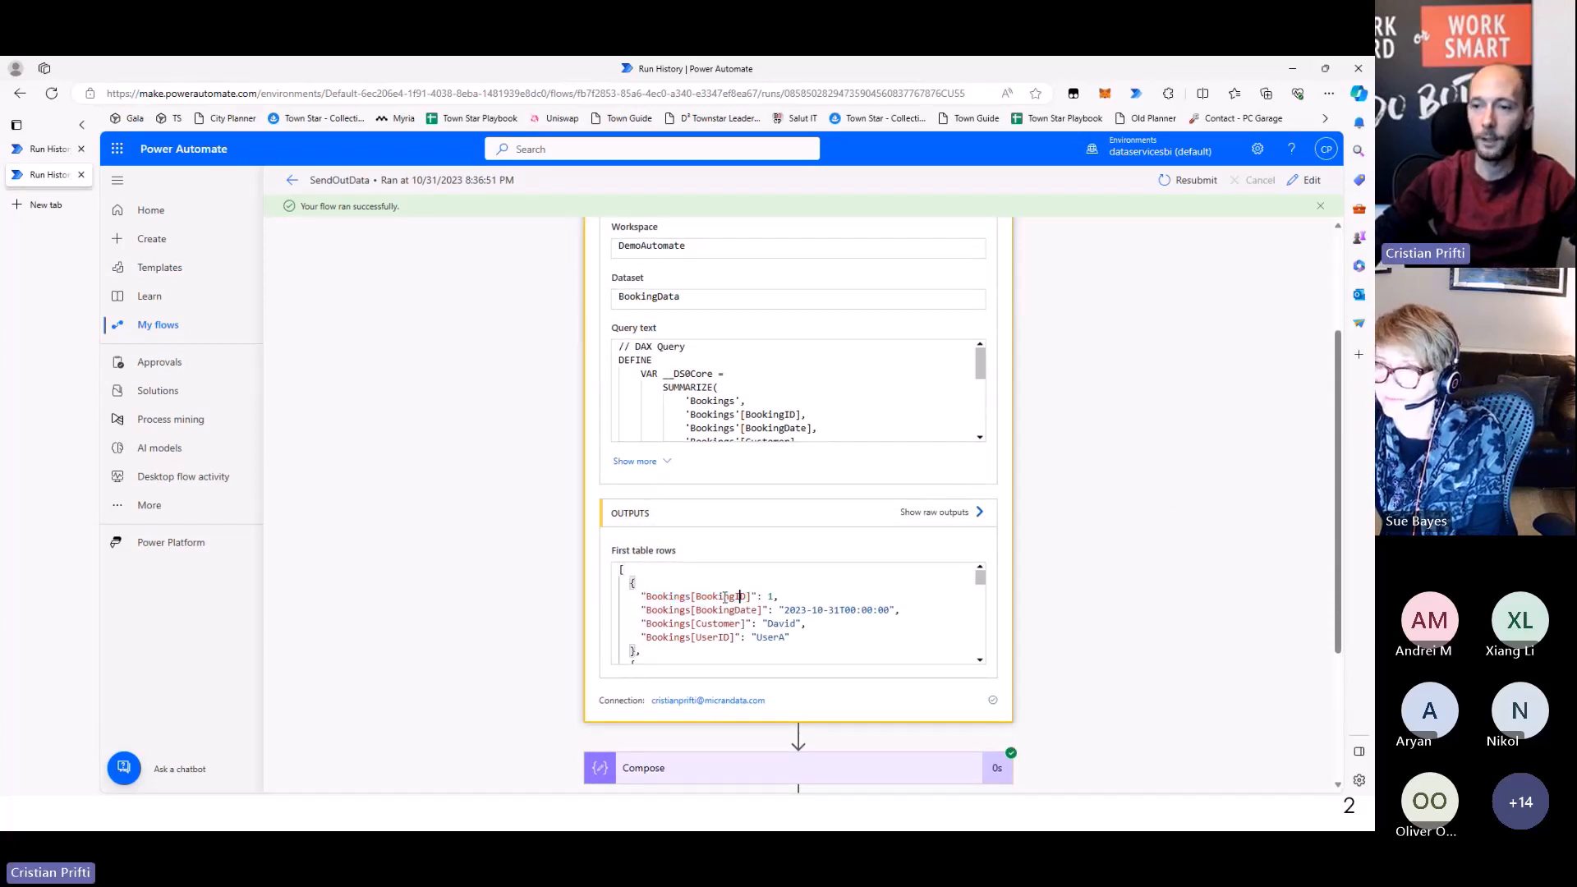
pyautogui.moveTo(643, 597); pyautogui.dragTo(756, 597)
pyautogui.click(1132, 467)
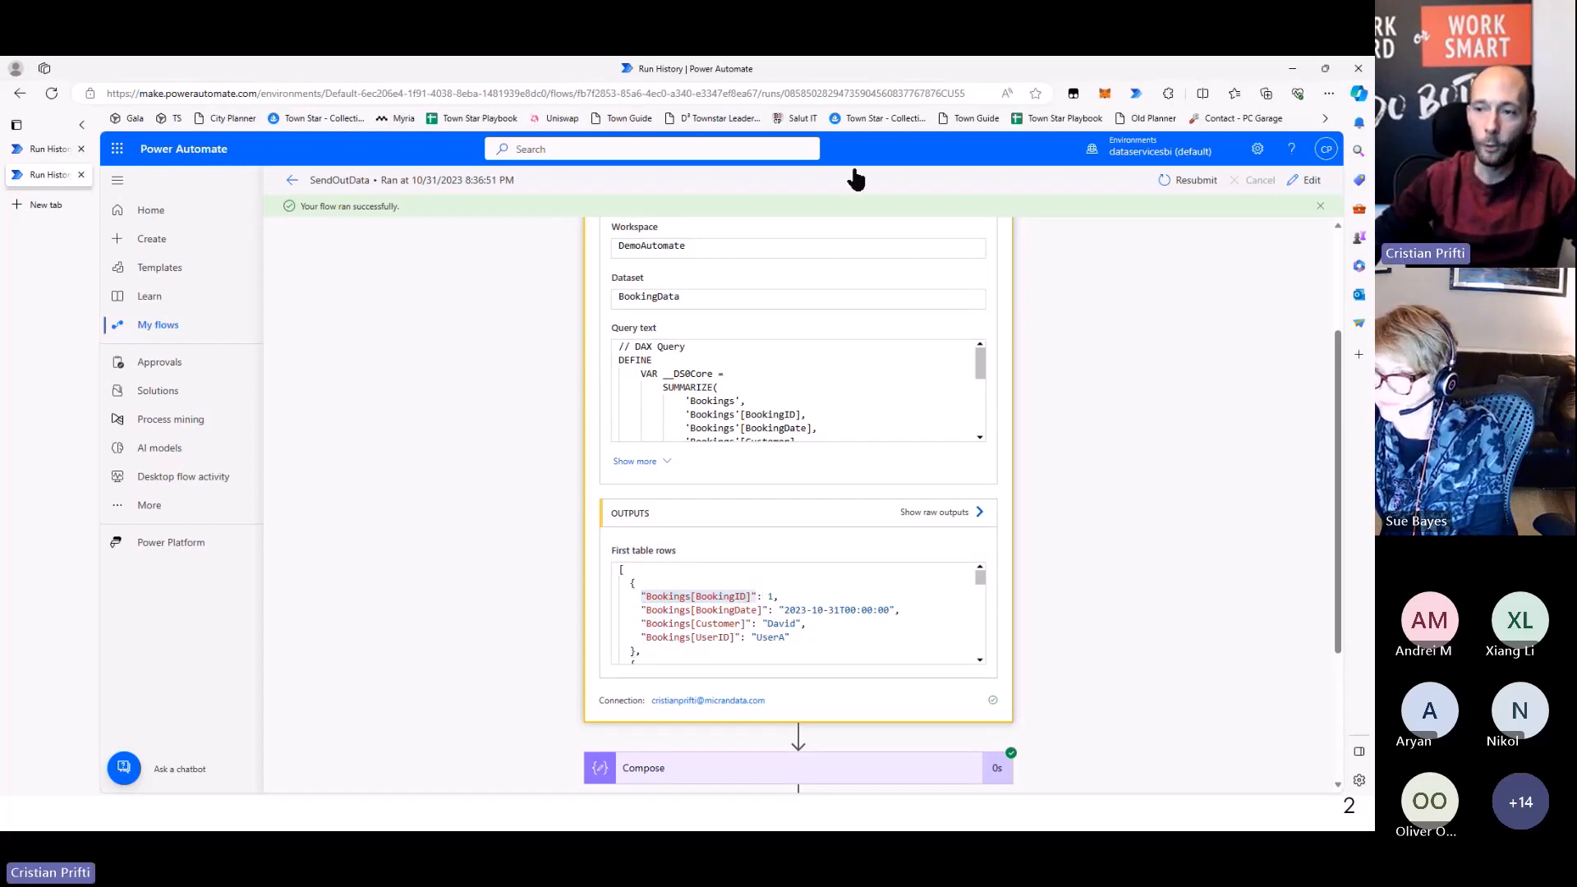
pyautogui.moveTo(621, 592); pyautogui.dragTo(795, 638)
pyautogui.hotkey('ctrl', 'c')
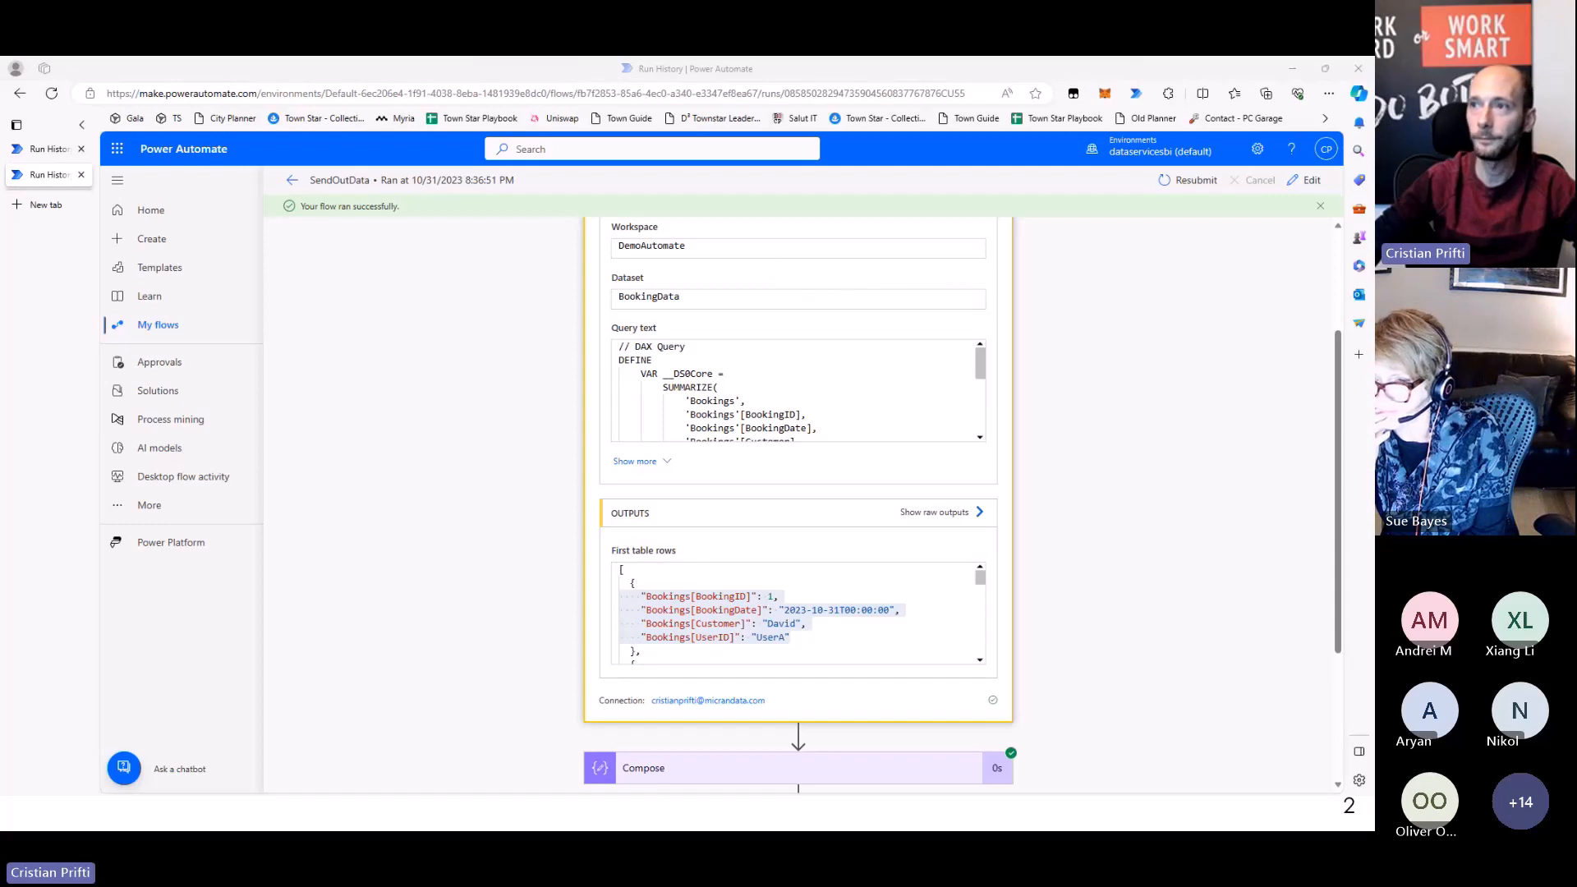
pyautogui.hotkey('alt', 'Tab')
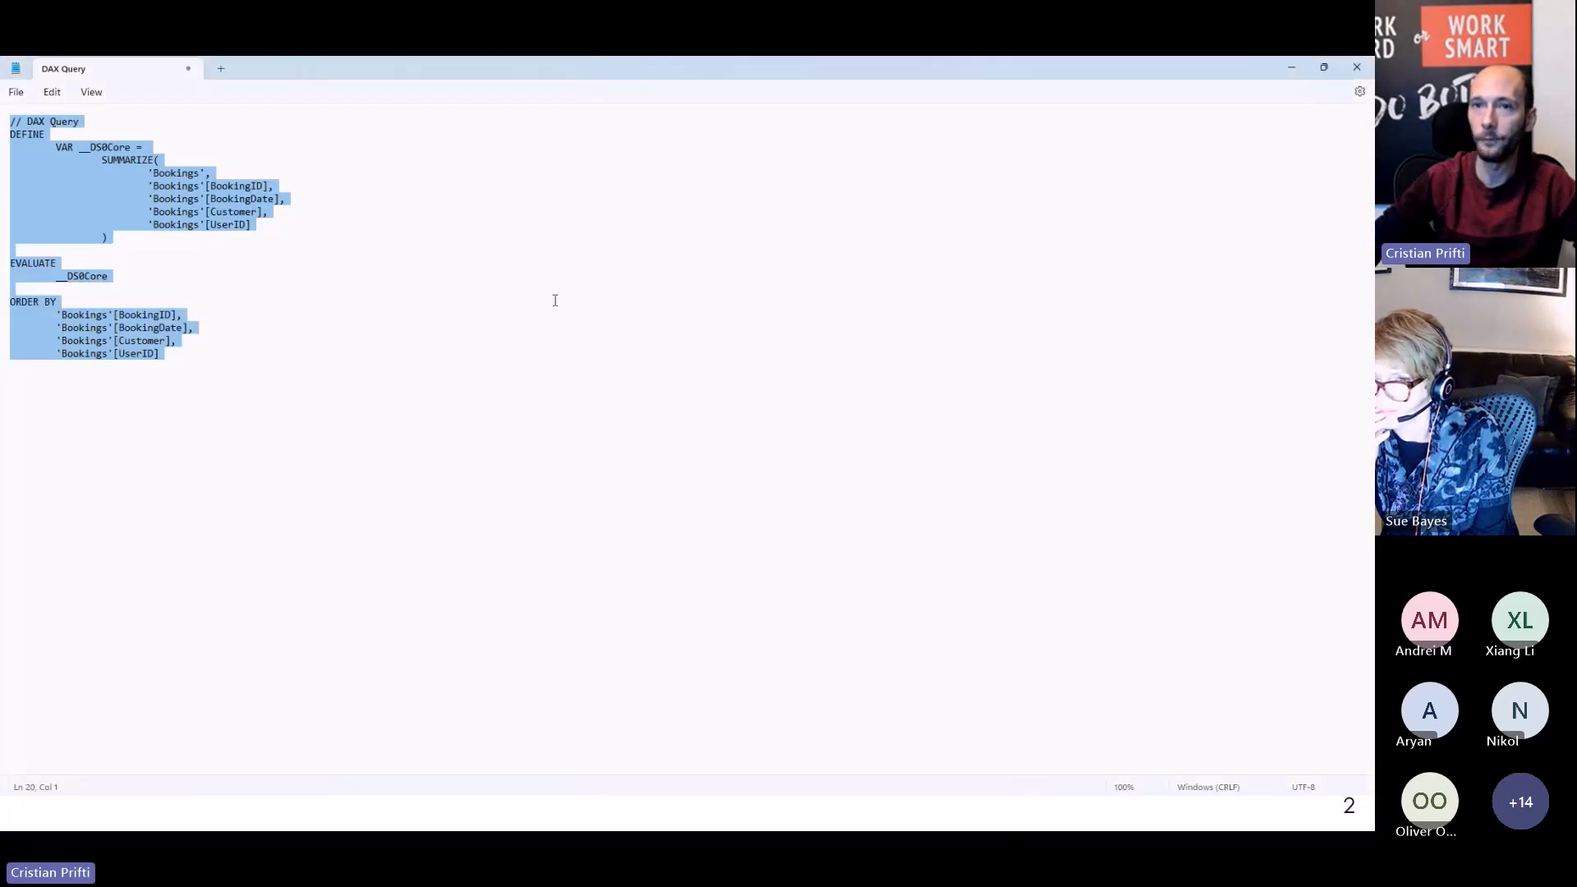
# Paste the booking record's four fields on a new line below the DAX query
pyautogui.click(420, 374)
pyautogui.press('Return')
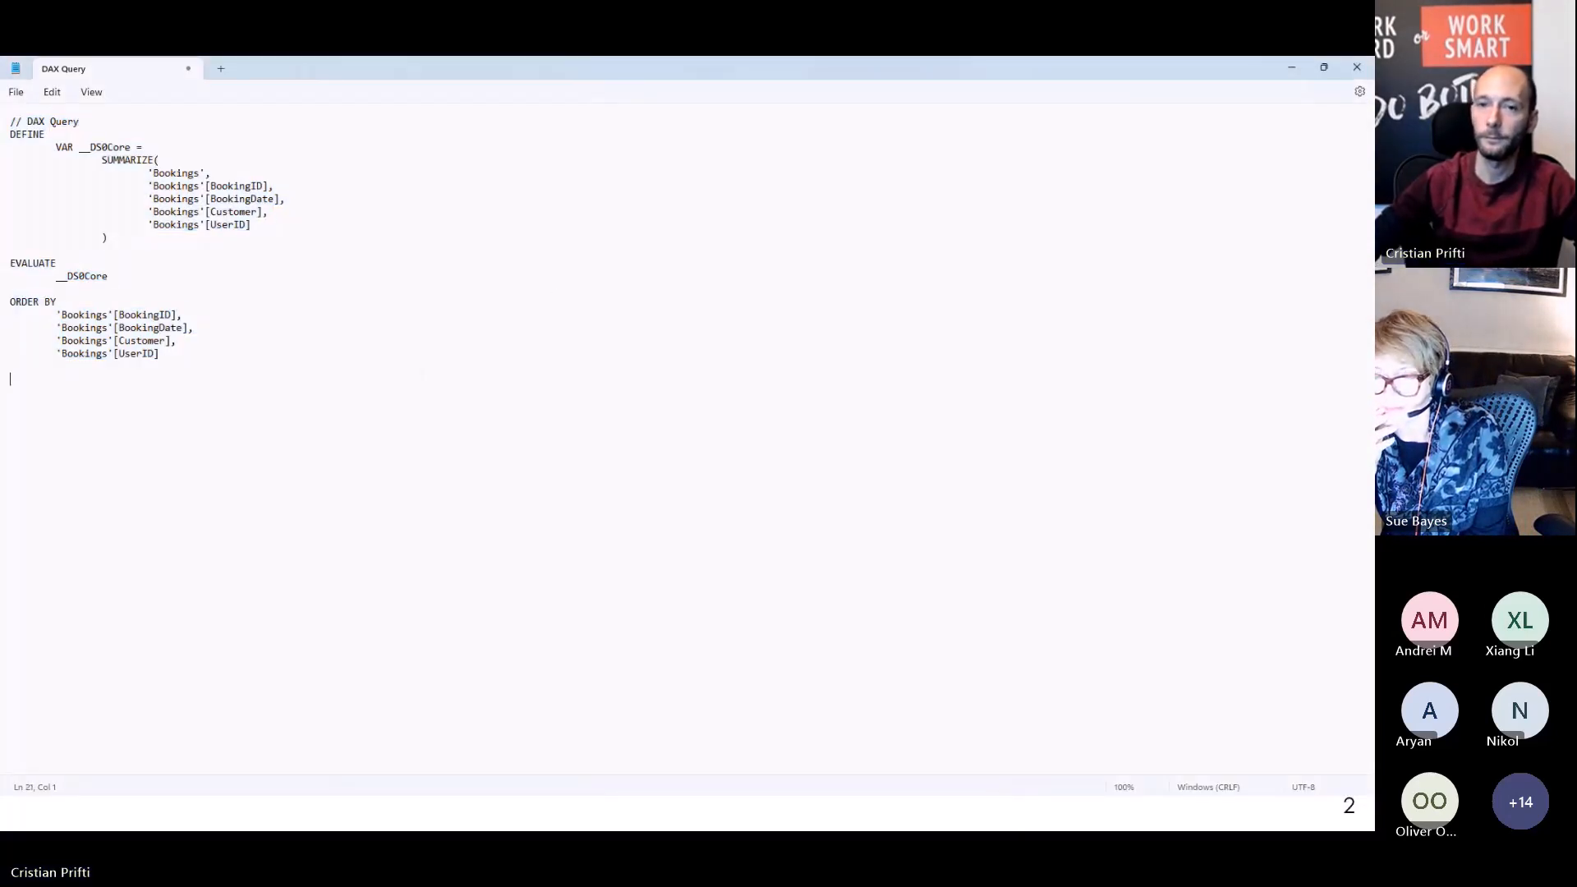
pyautogui.hotkey('ctrl', 'v')
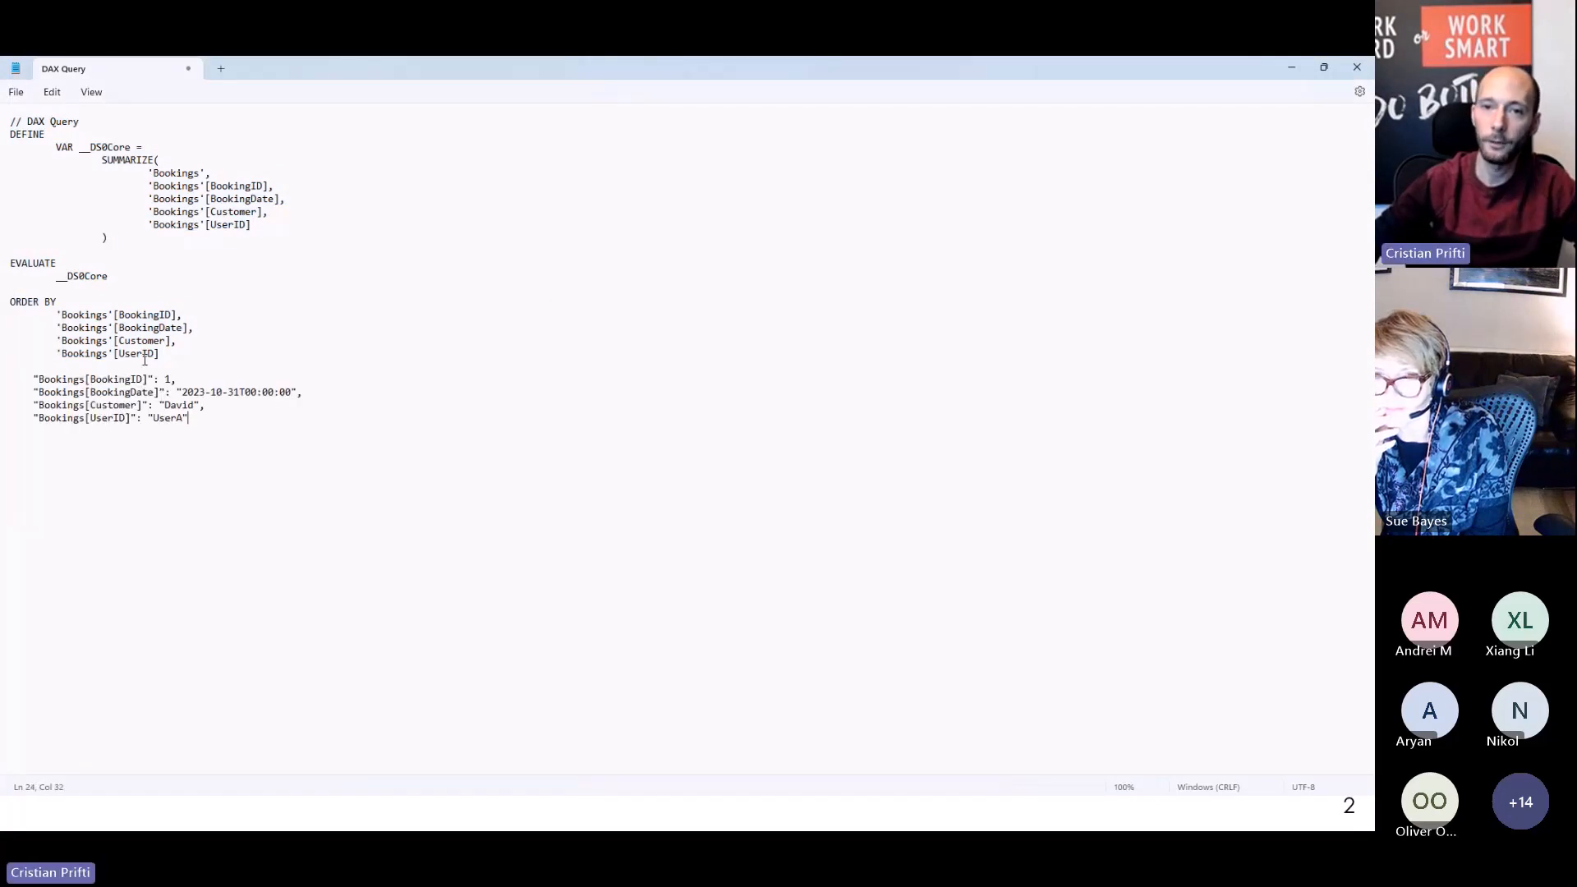
pyautogui.moveTo(62, 316); pyautogui.dragTo(96, 317)
pyautogui.moveTo(35, 379); pyautogui.dragTo(150, 378)
pyautogui.click(246, 379)
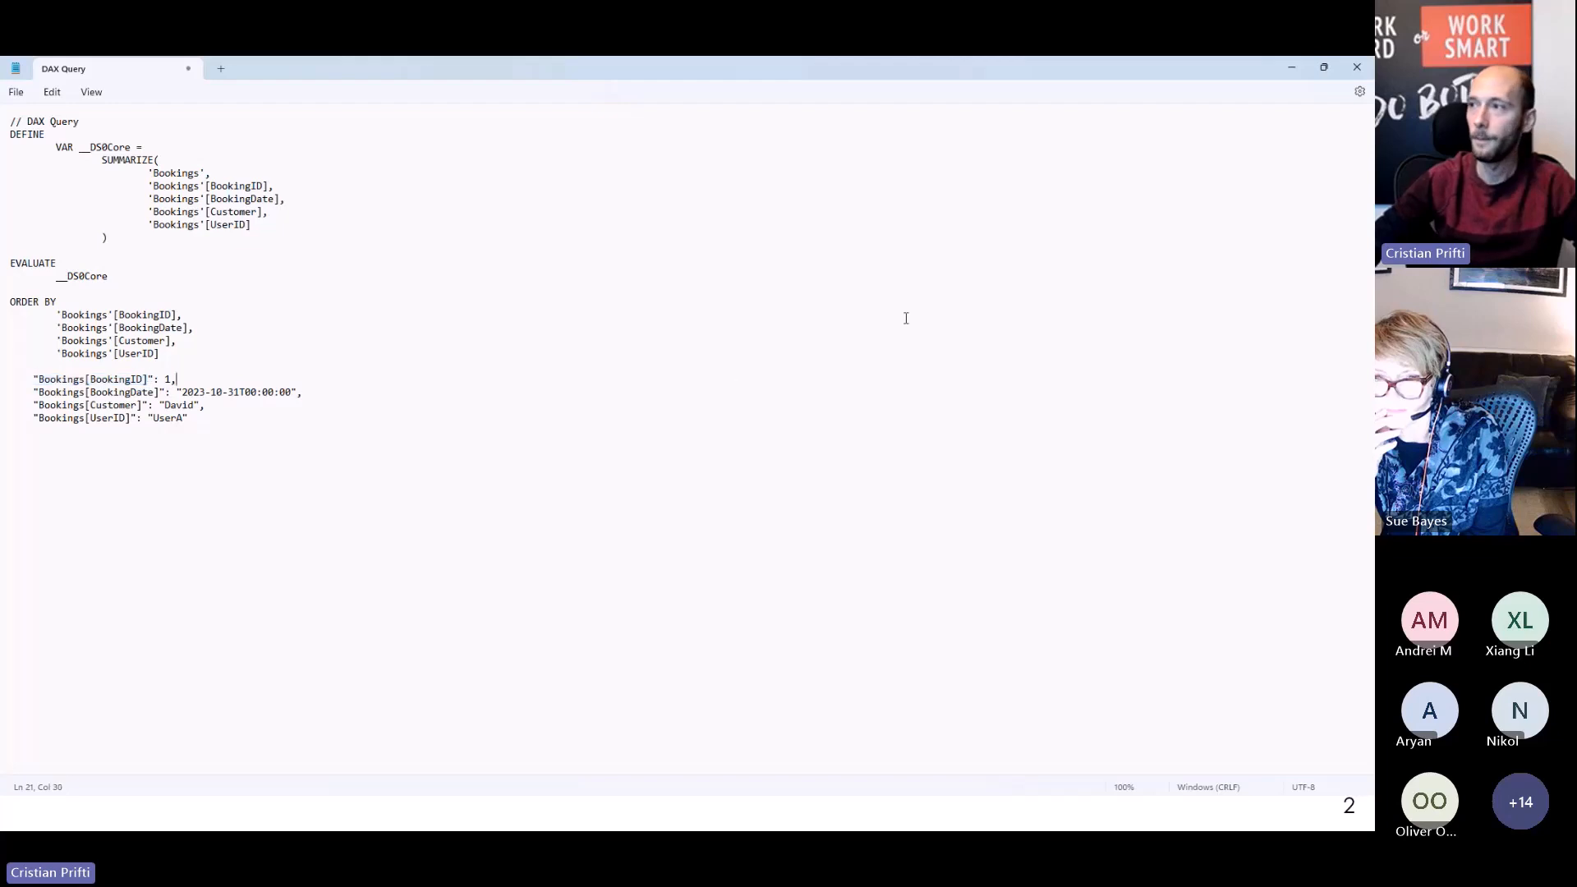
pyautogui.click(1291, 67)
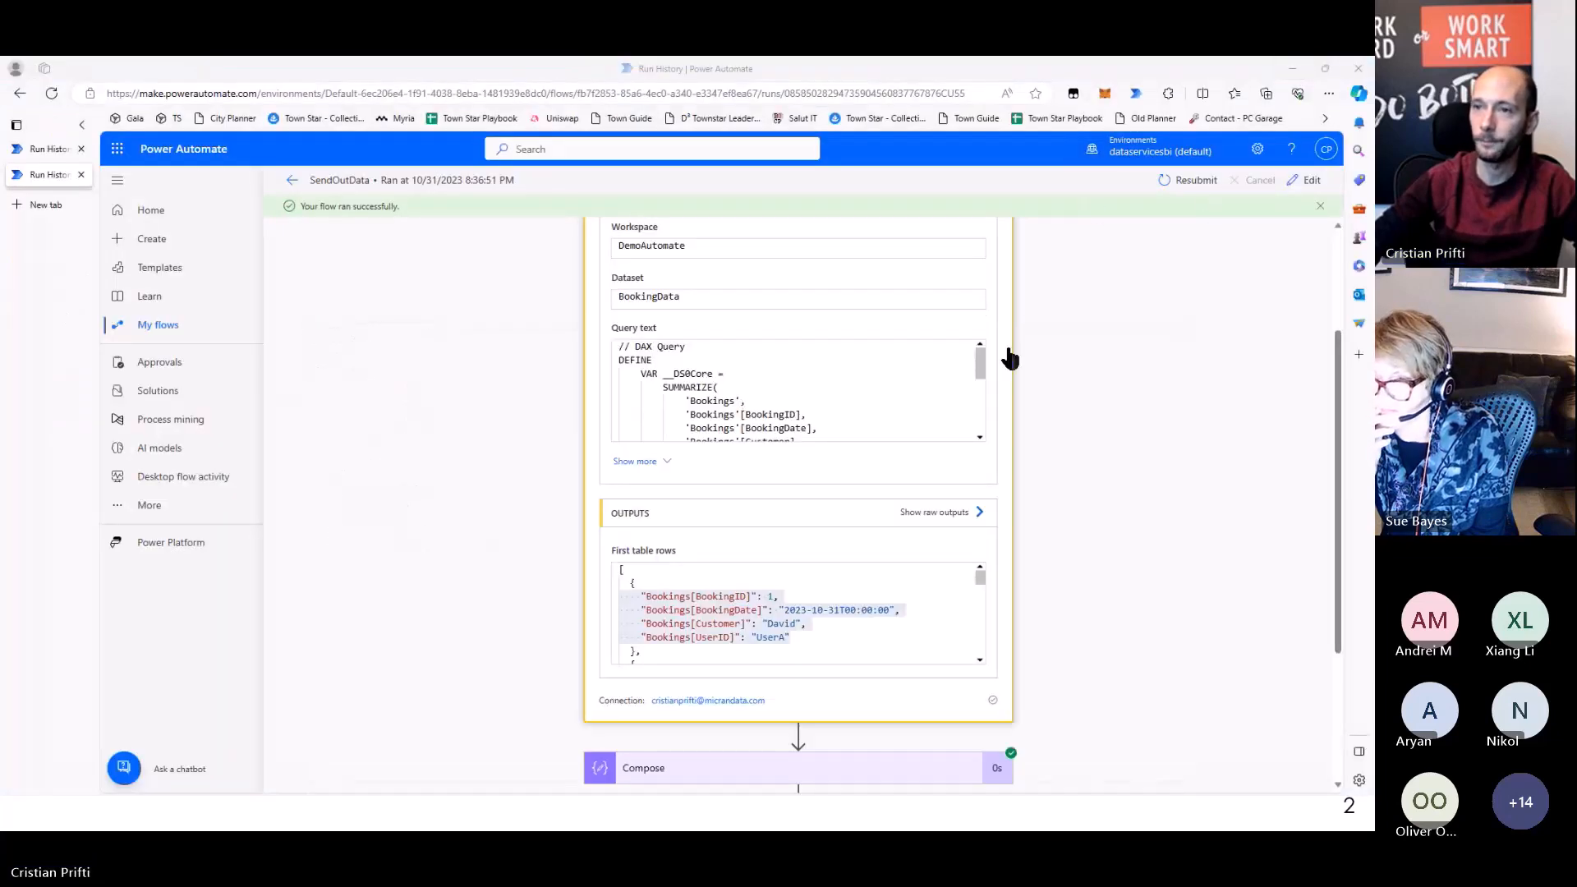
pyautogui.scroll(3, 936, 348)
# Check the Compose output's BookingID field, then edit the flow with GenerateCSV expanded
pyautogui.click(717, 323)
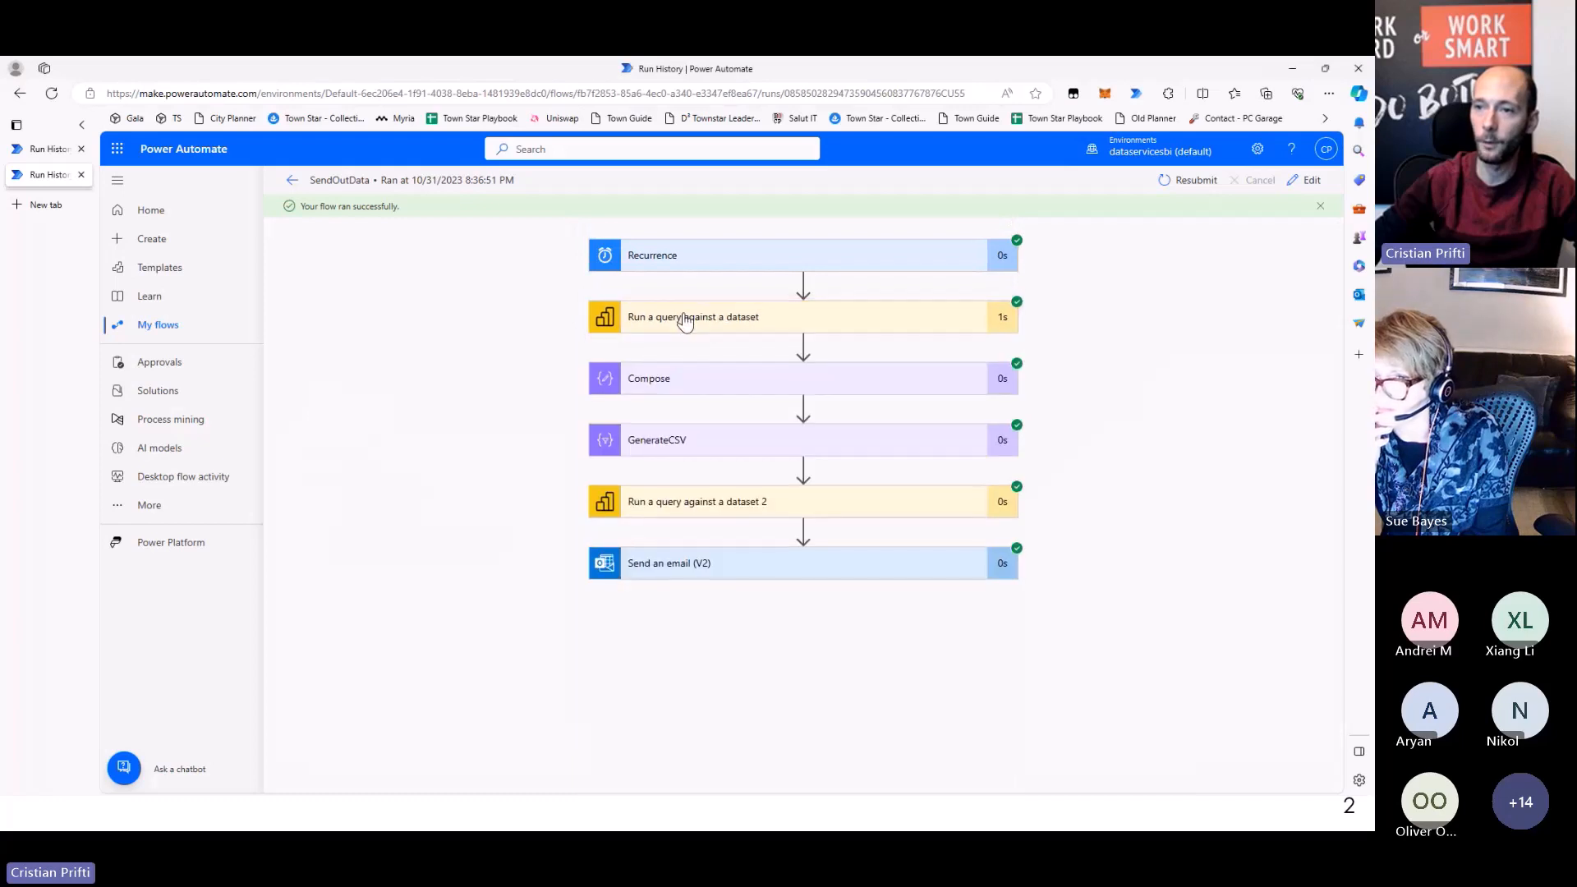
pyautogui.click(672, 384)
pyautogui.scroll(-2, 879, 394)
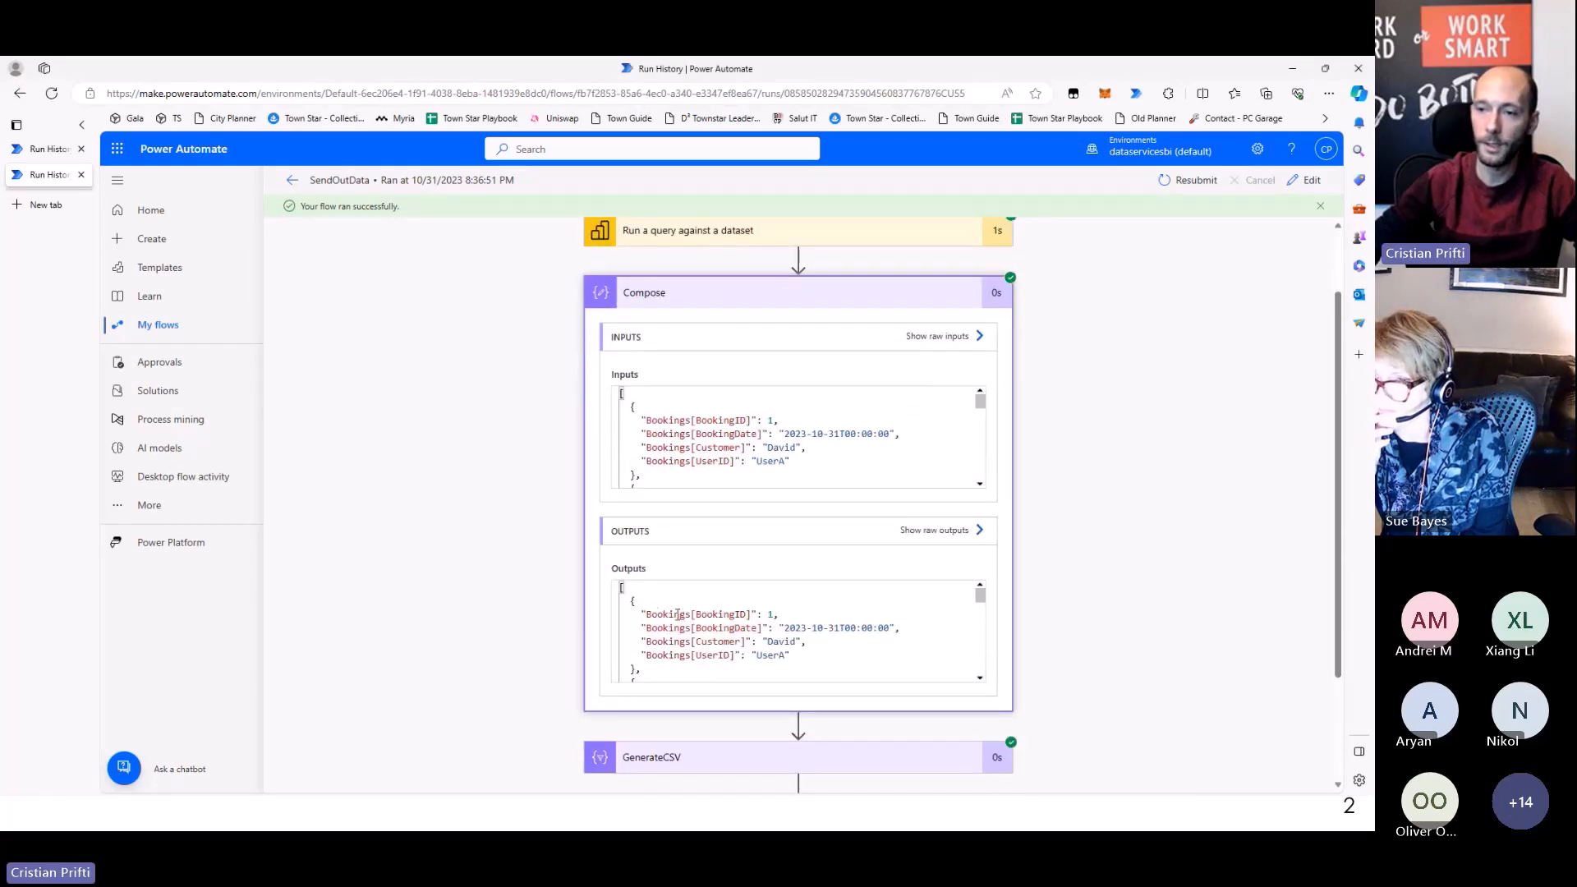
pyautogui.moveTo(647, 615); pyautogui.dragTo(752, 610)
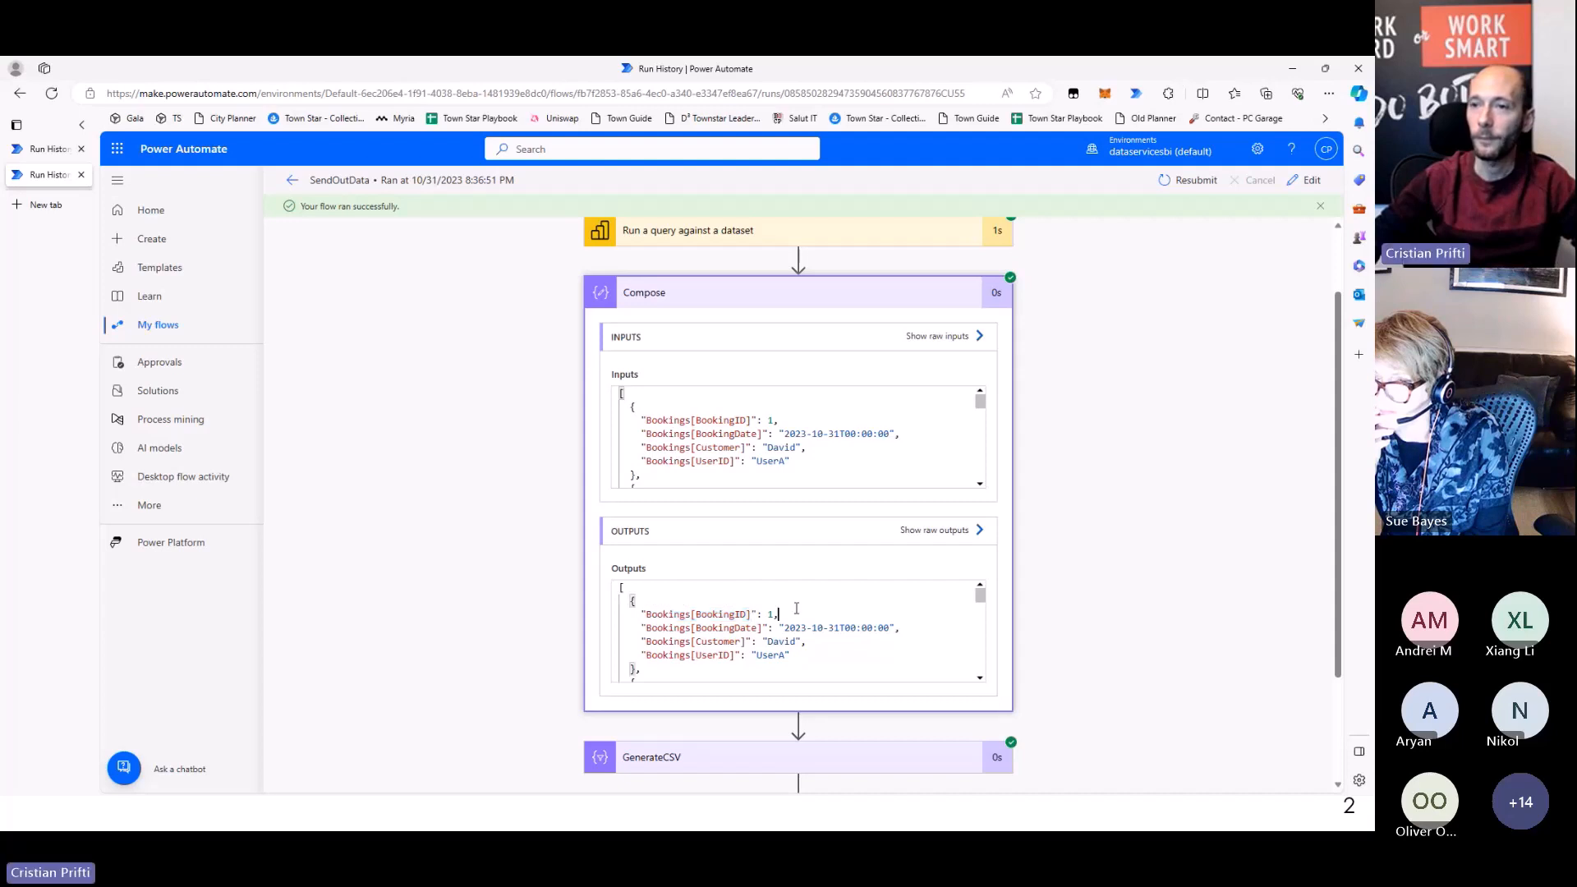
pyautogui.click(1306, 181)
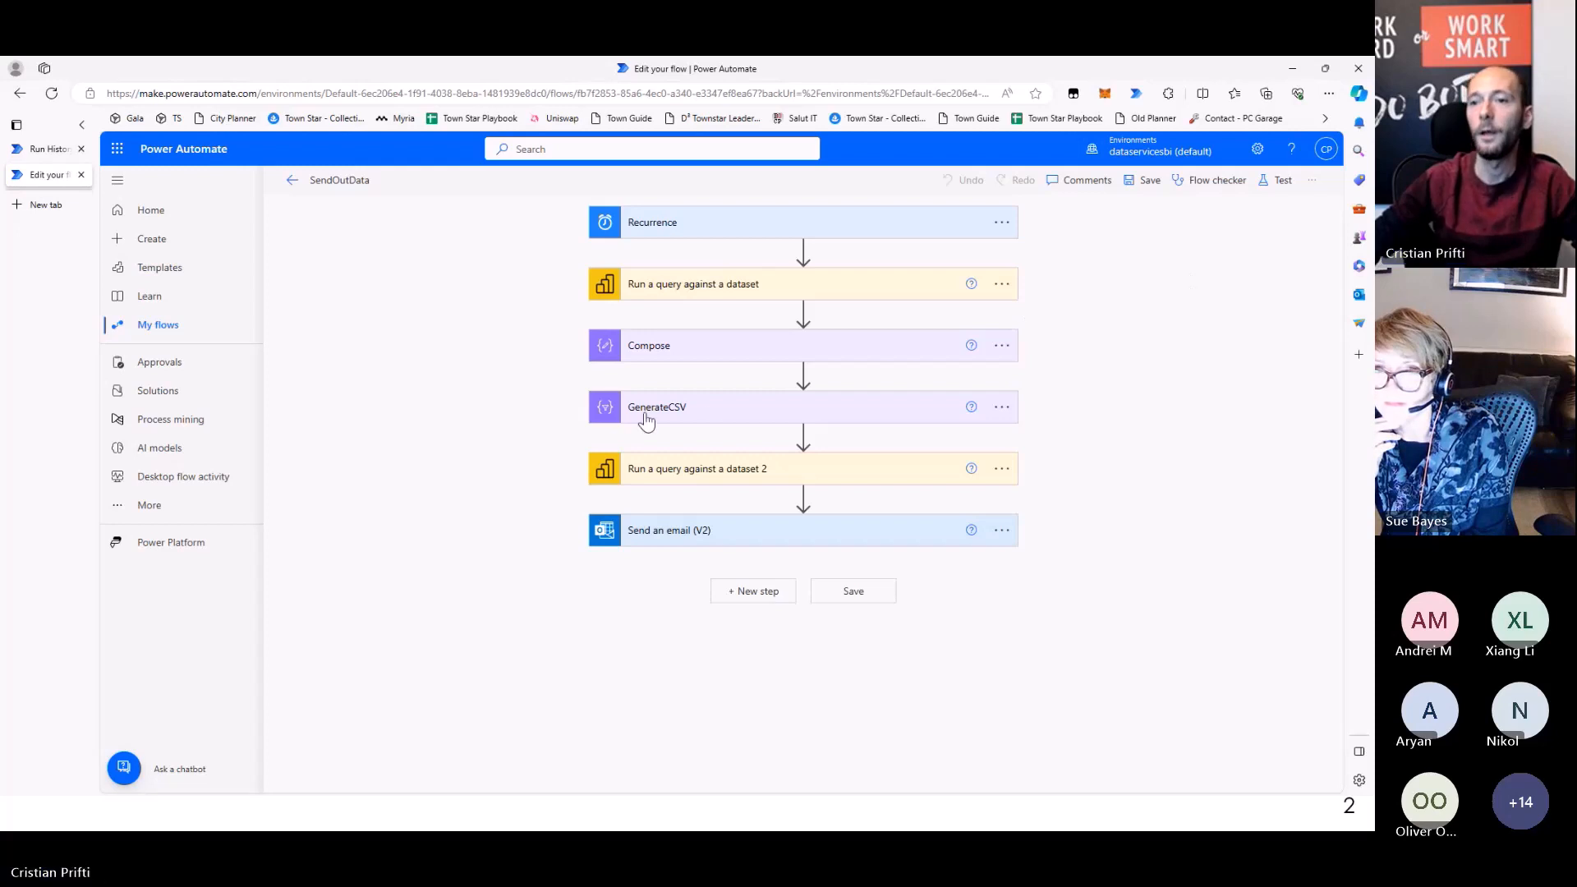
pyautogui.click(644, 416)
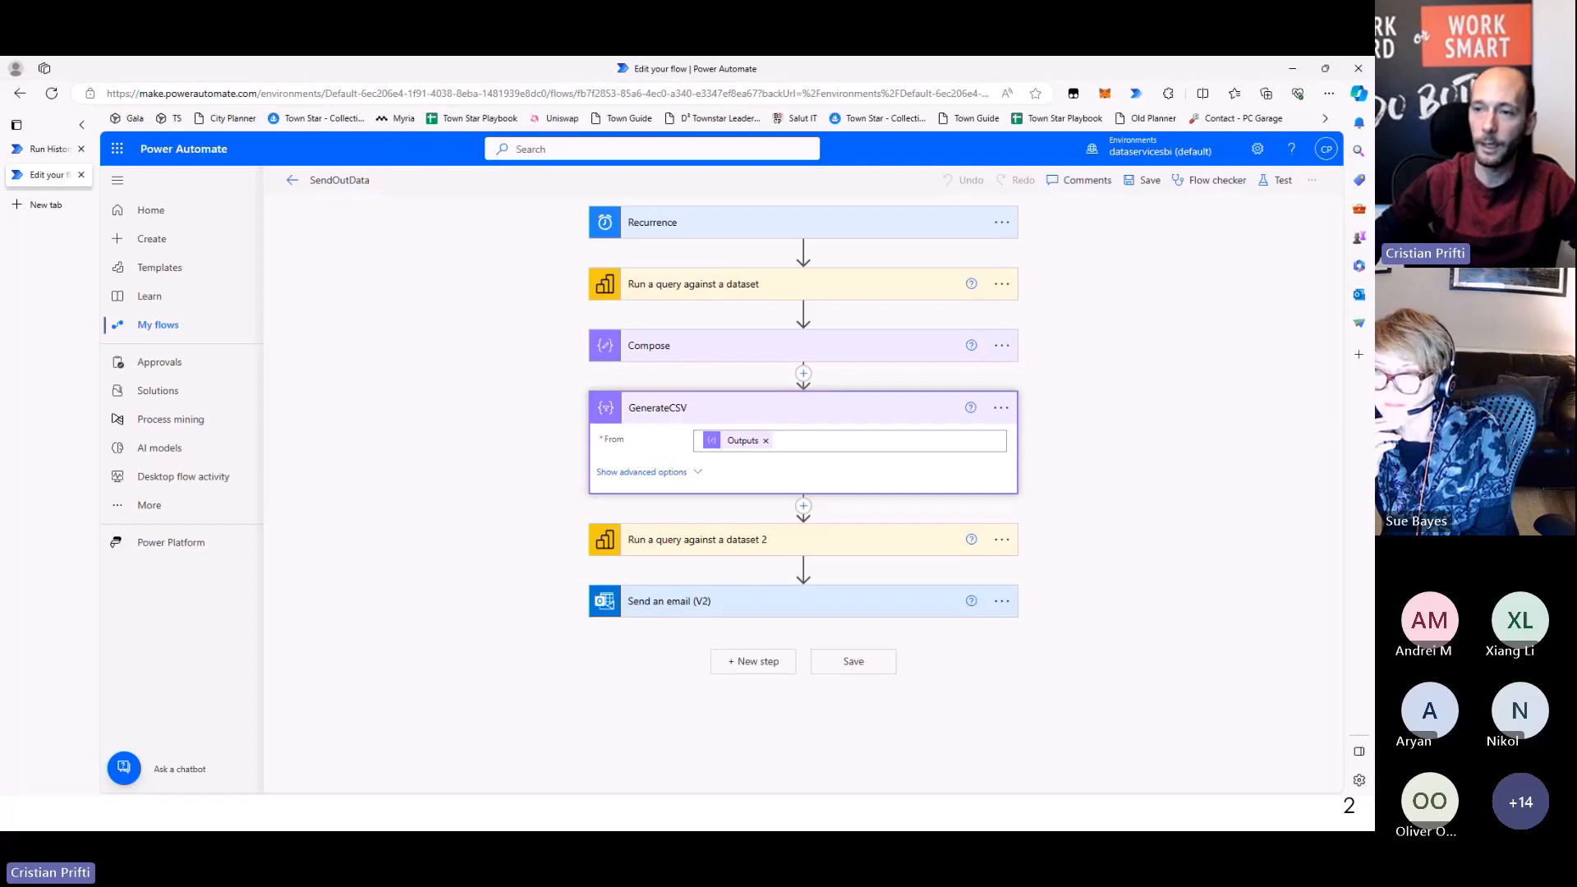
# Show GenerateCSV's advanced options and open its Columns dropdown
pyautogui.moveTo(448, 449)
pyautogui.mouseDown()
pyautogui.moveTo(729, 504)
pyautogui.moveTo(743, 539)
pyautogui.mouseUp()
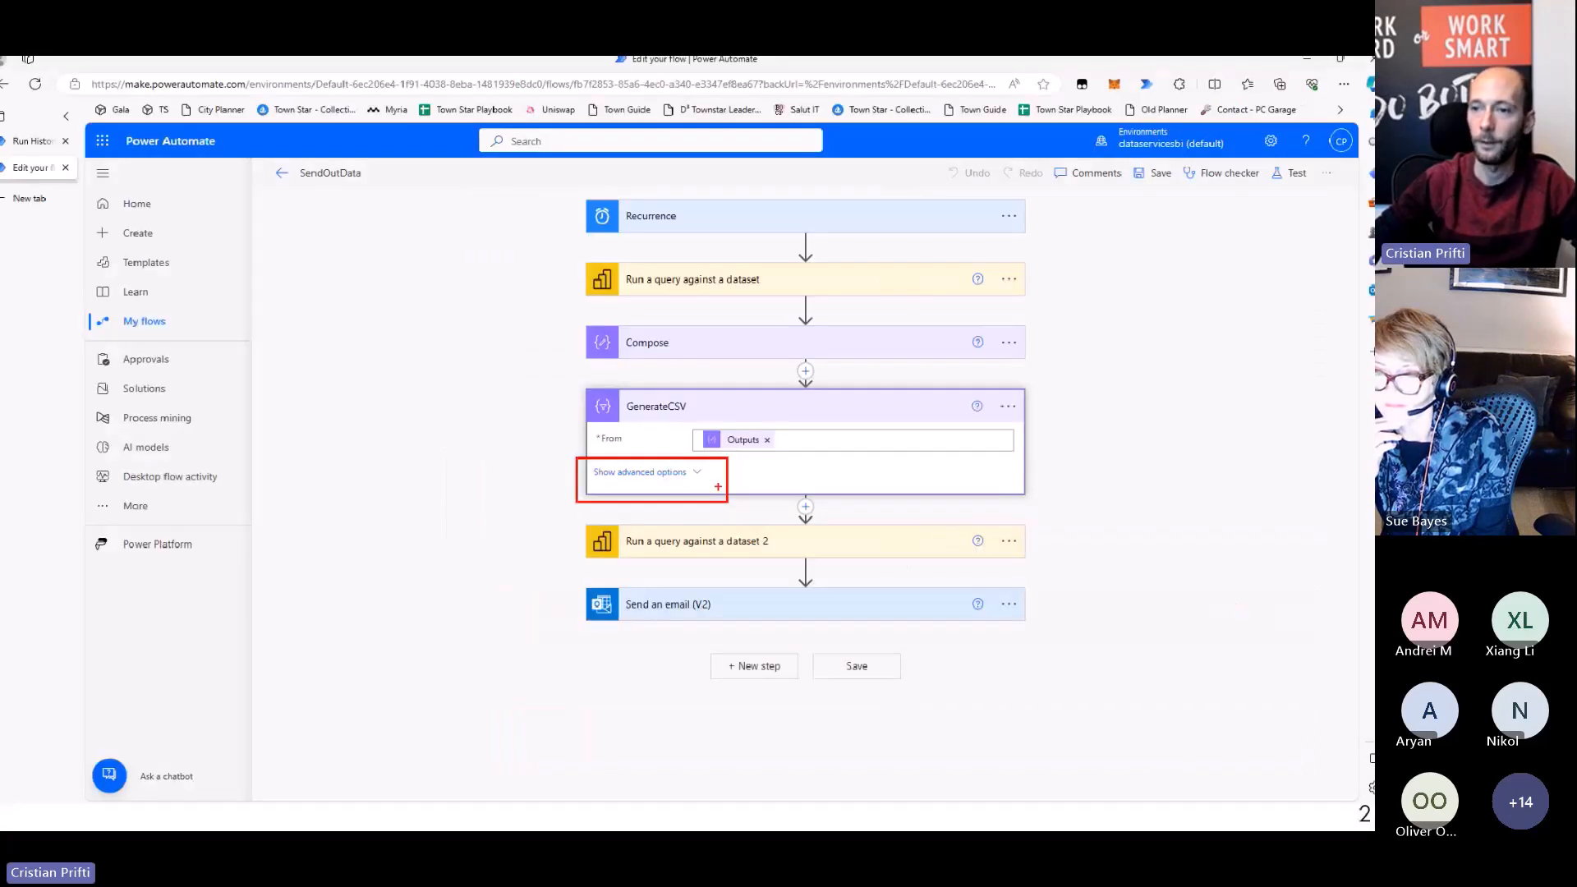
pyautogui.click(645, 471)
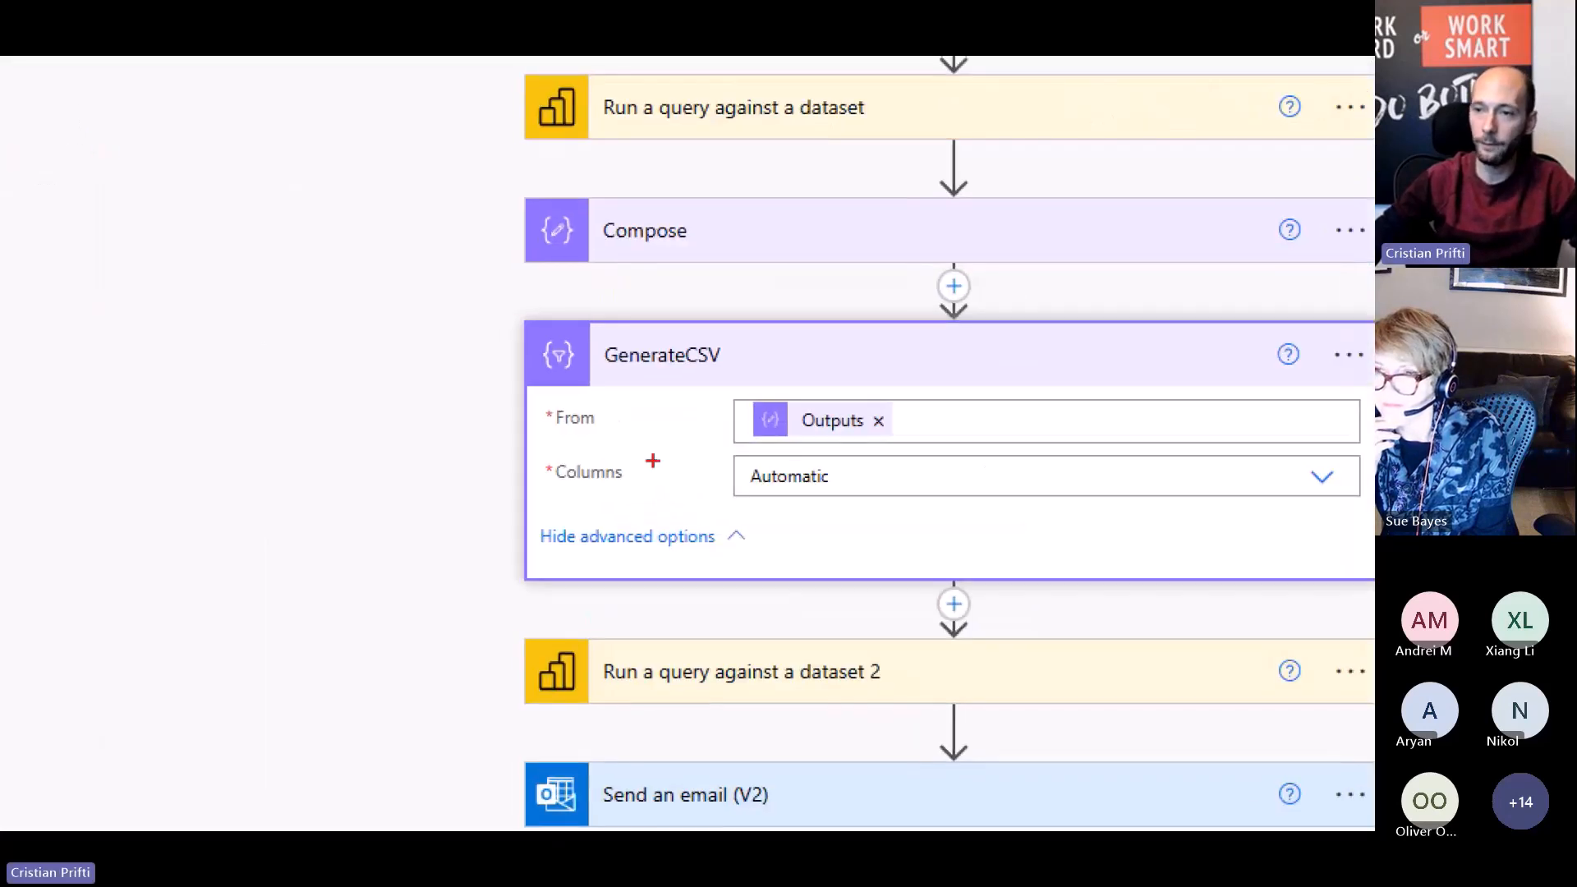
pyautogui.moveTo(518, 448); pyautogui.dragTo(902, 507)
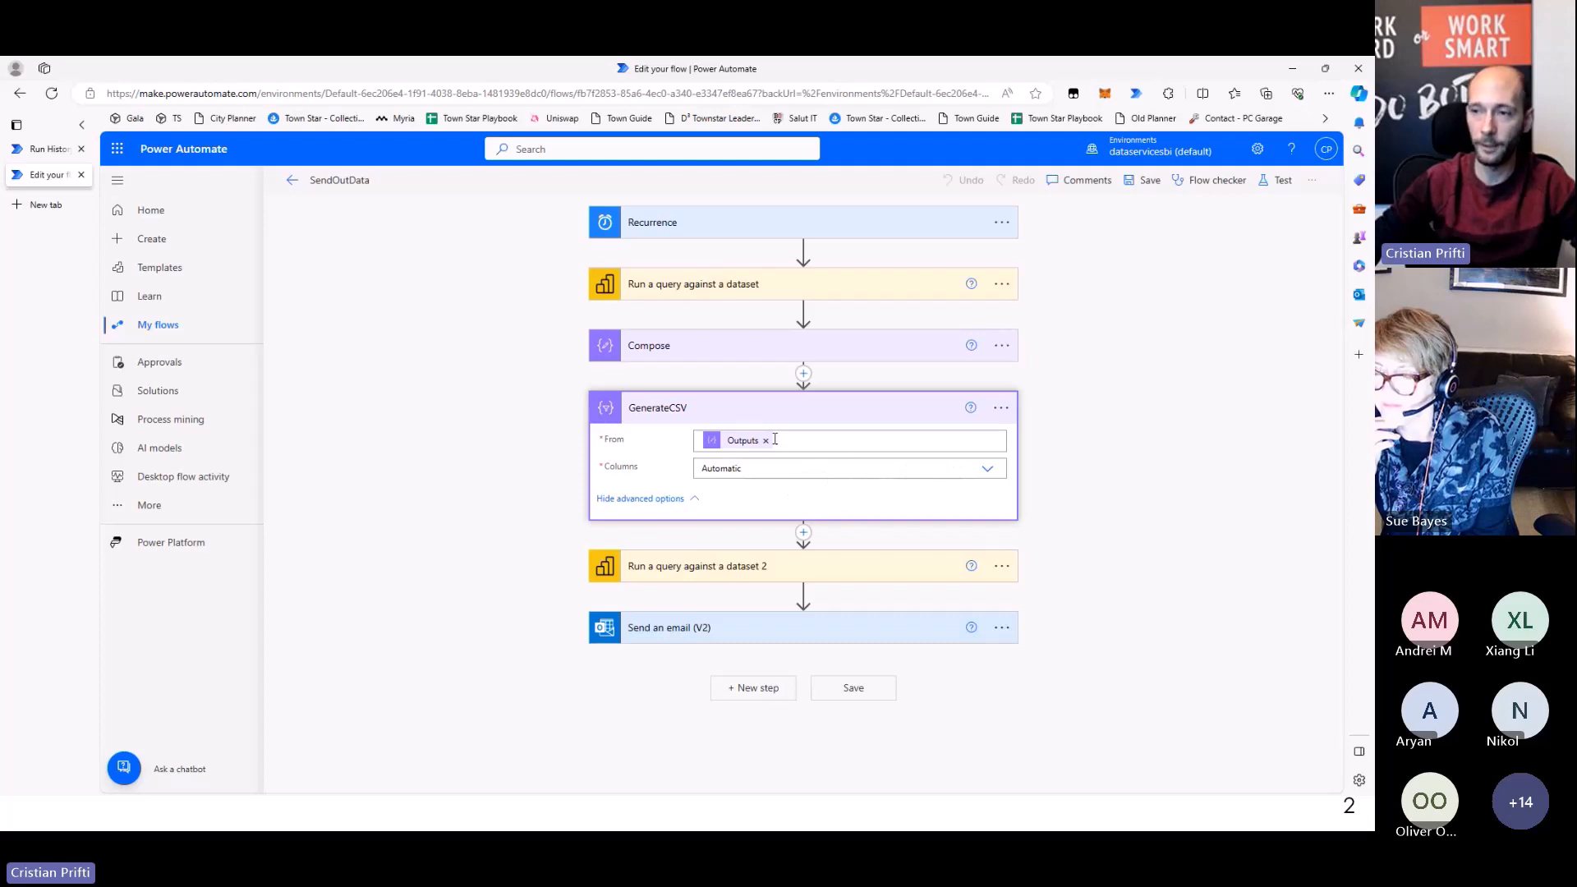
pyautogui.click(984, 467)
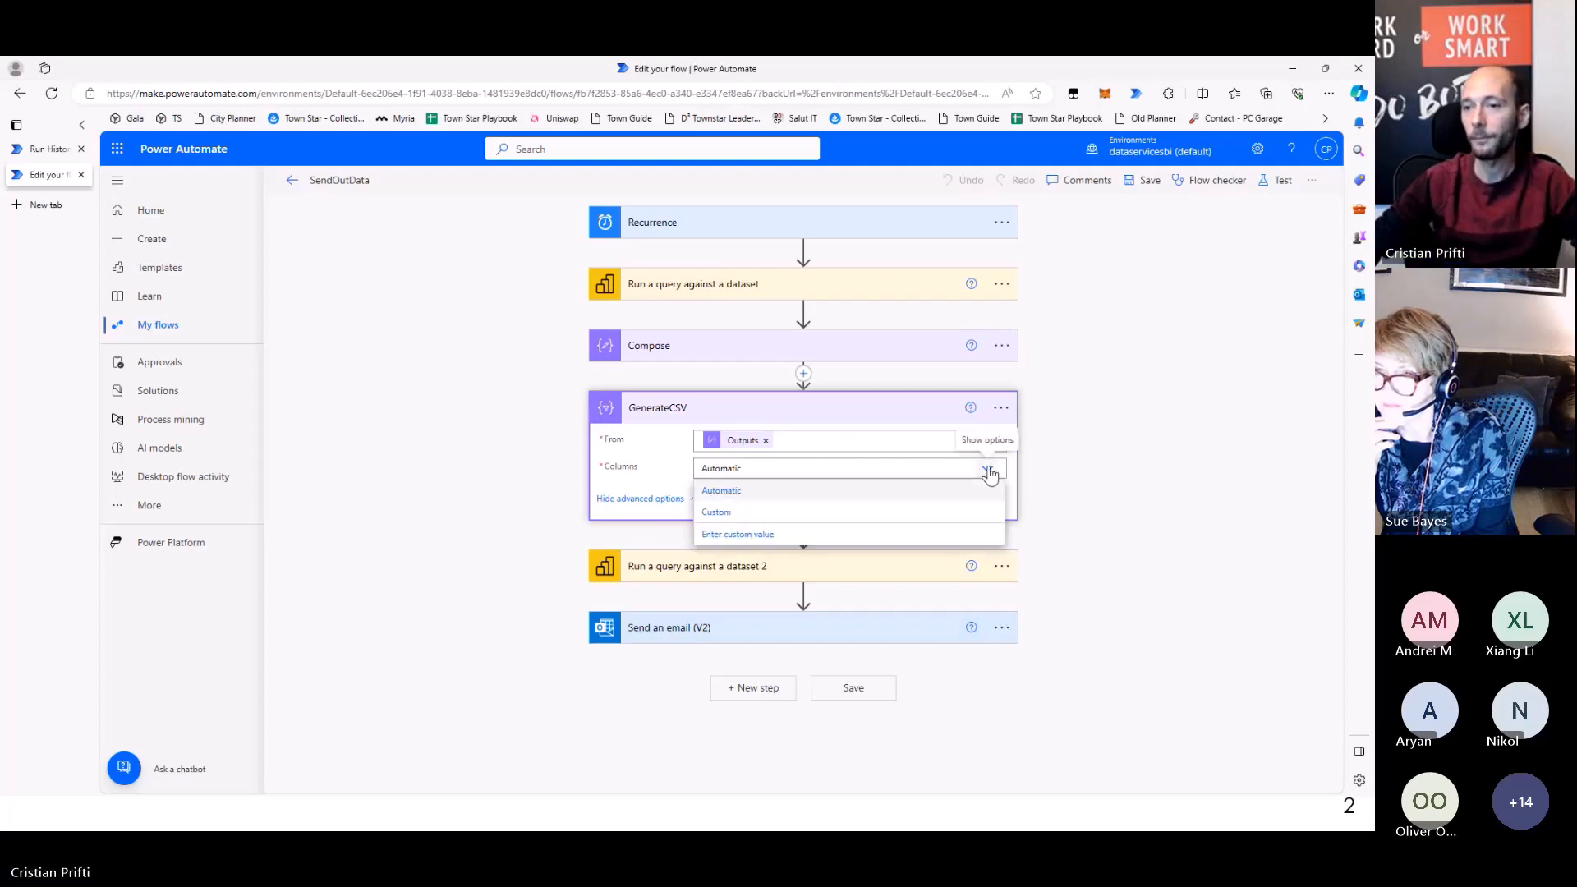
# Switch GenerateCSV columns to Custom and add a first column headed 'Booking'
pyautogui.click(717, 513)
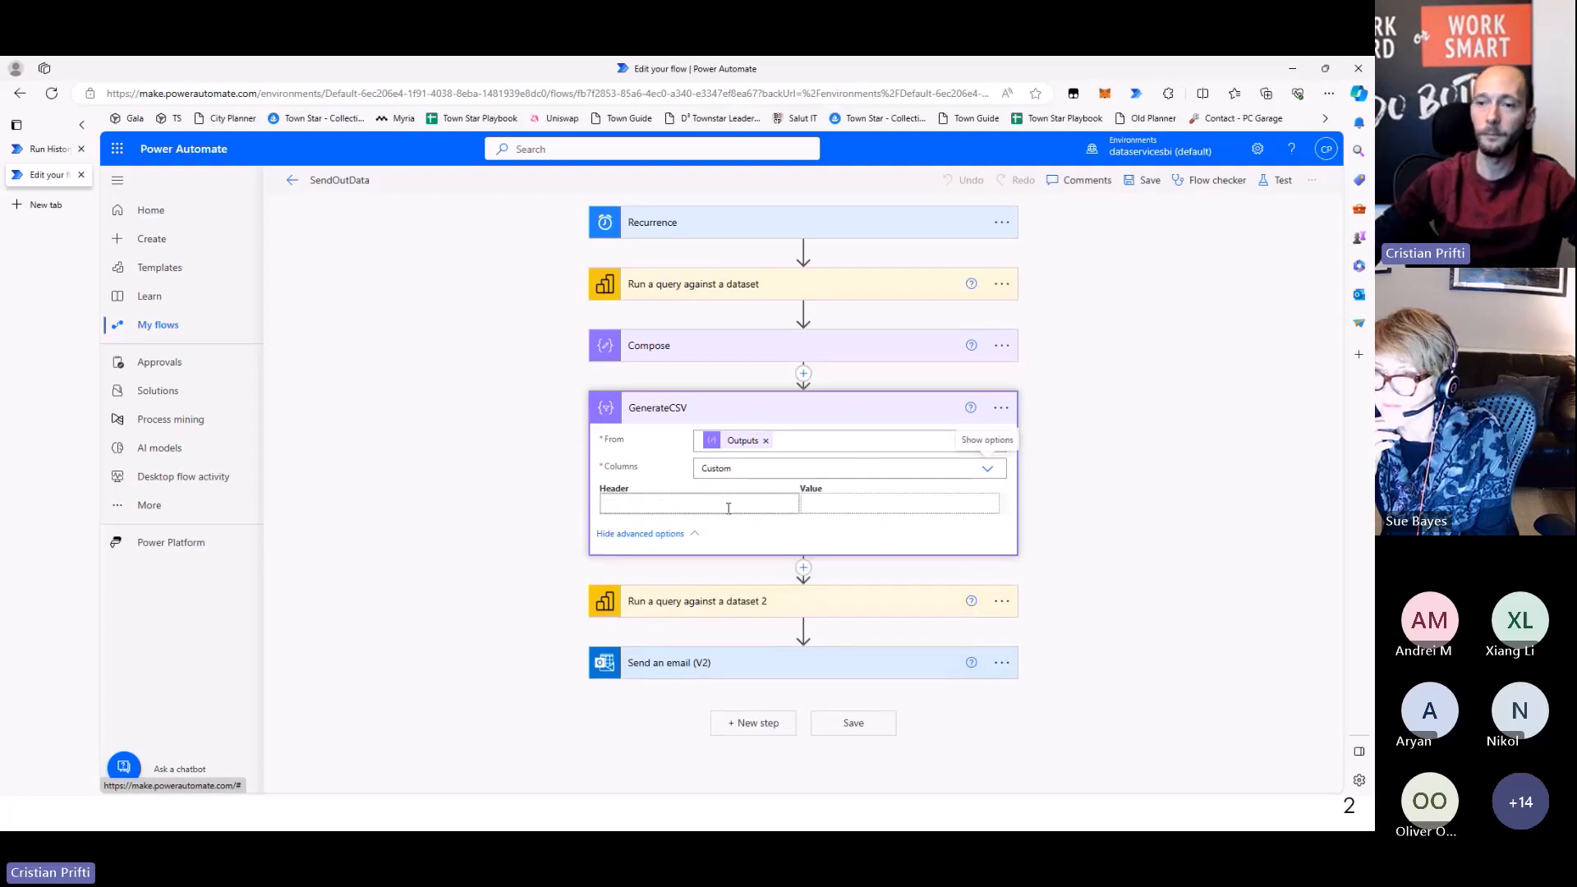
pyautogui.click(665, 502)
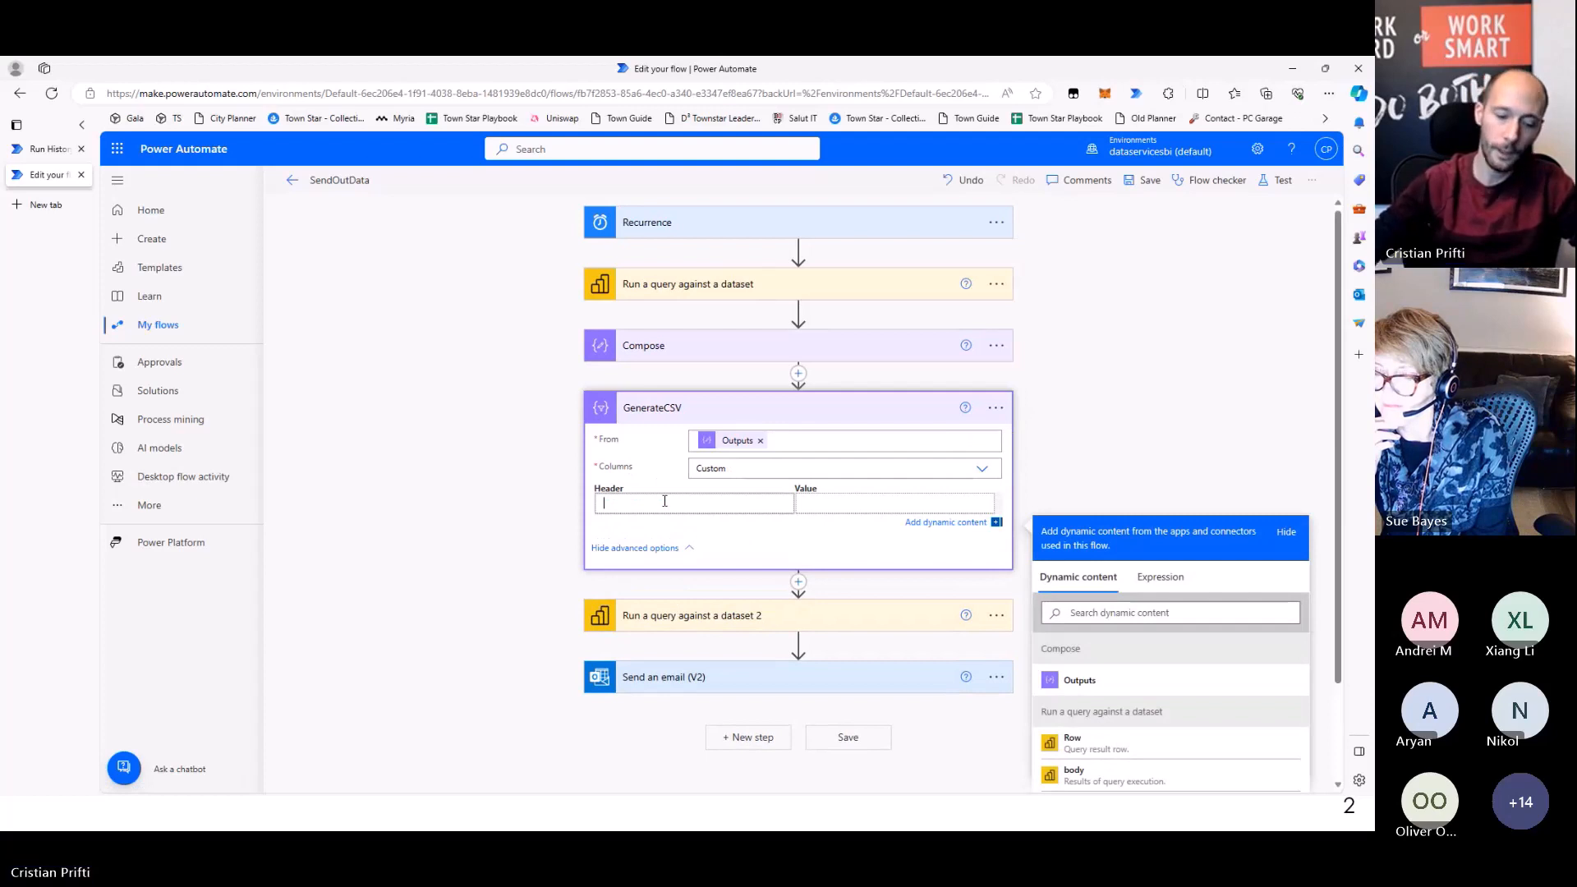
pyautogui.write('Booking')
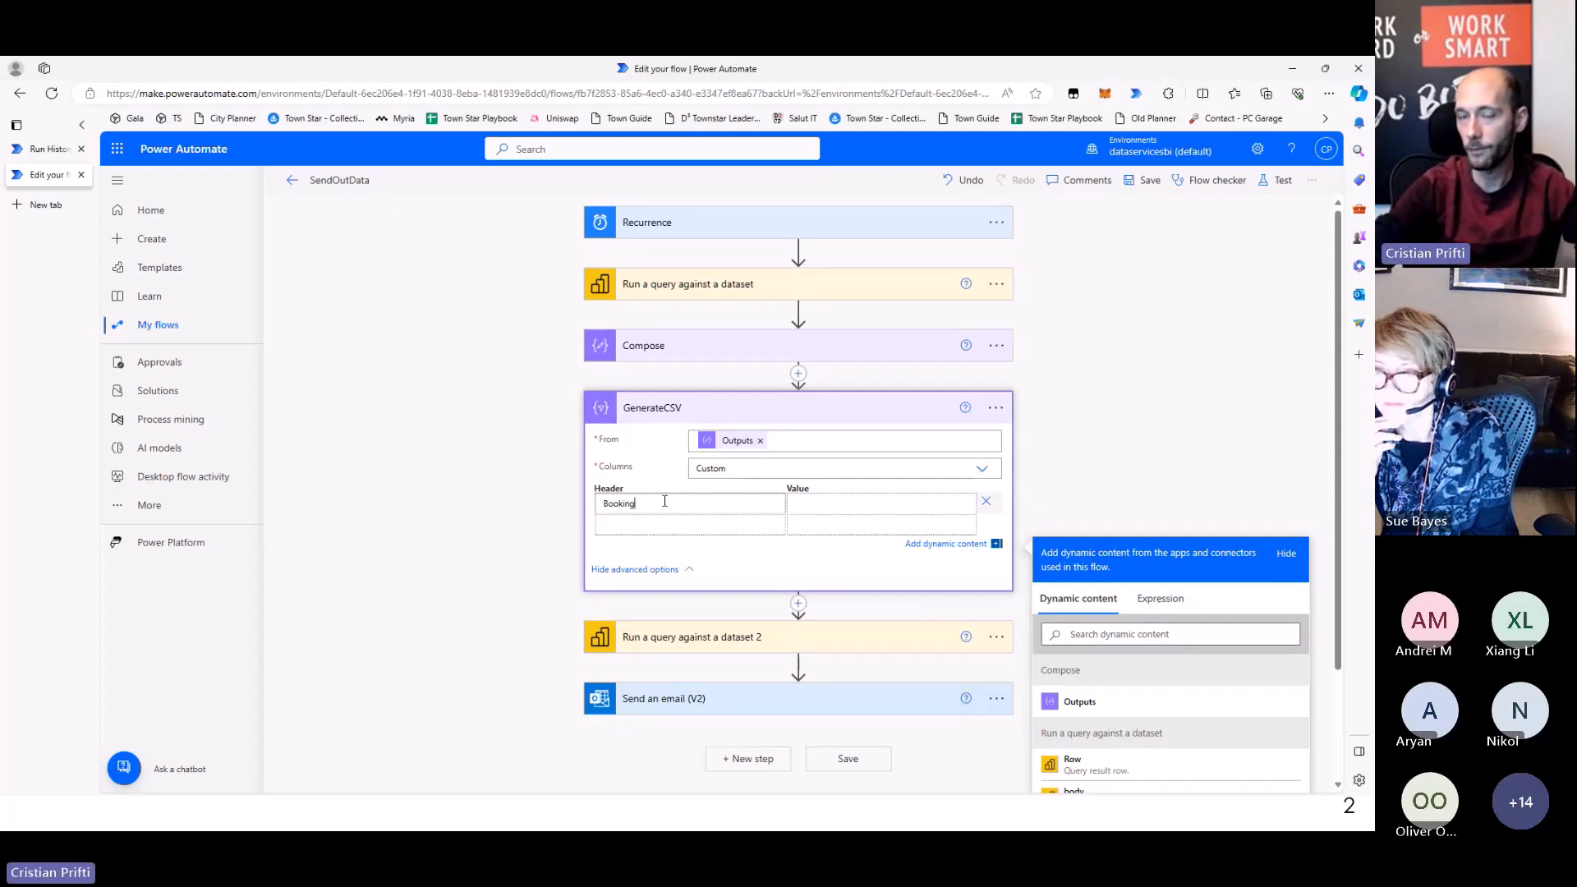
pyautogui.click(812, 503)
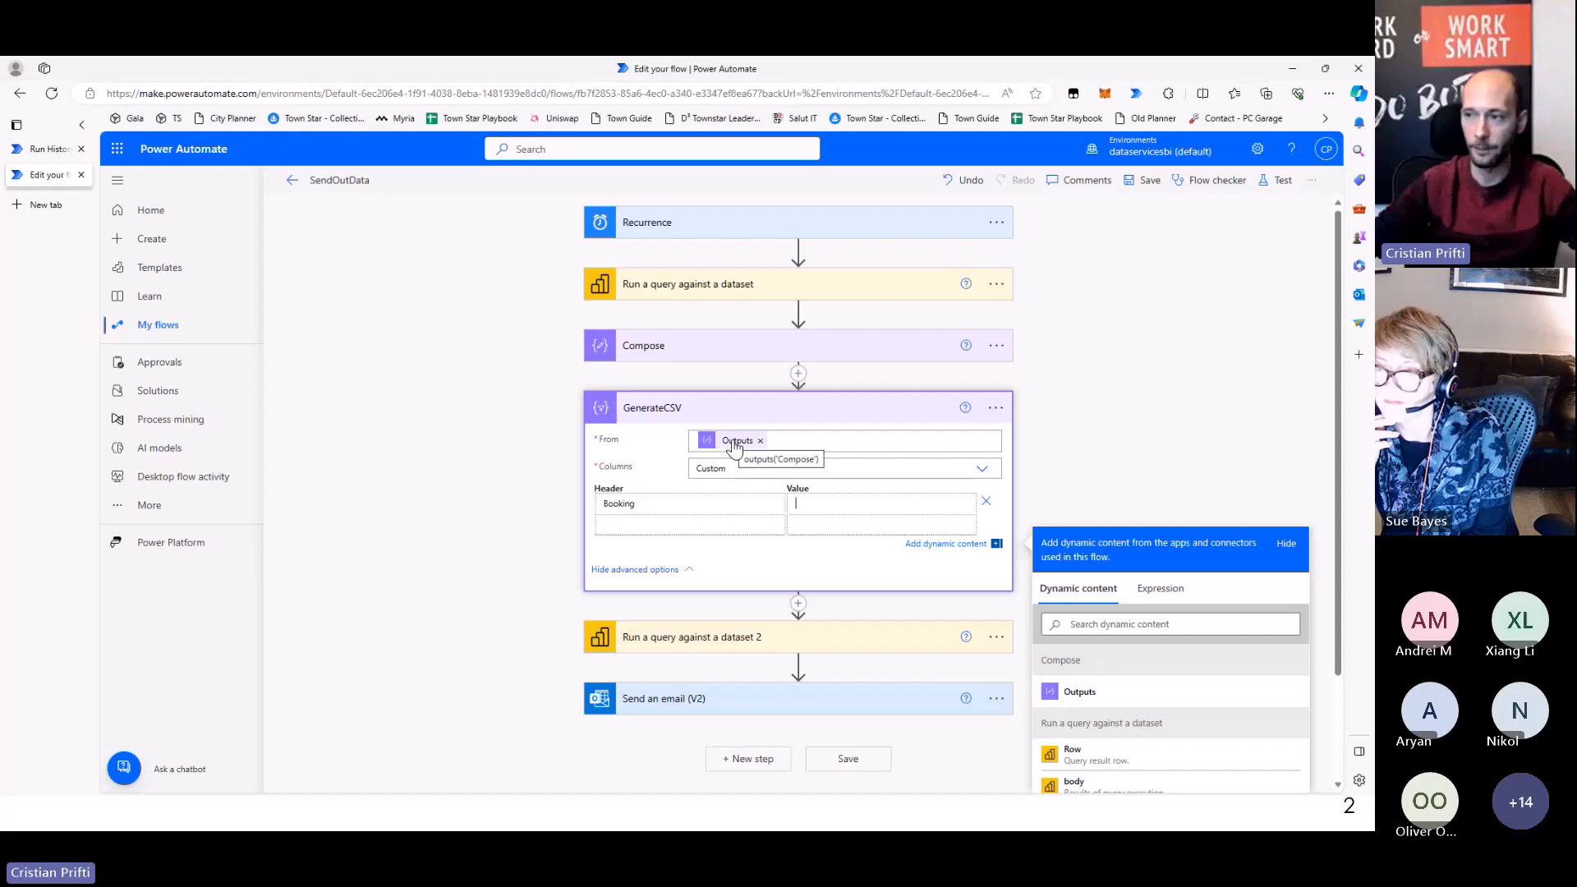
# Write the expression item()?['Booking[ID'] for the Booking column's value
pyautogui.click(1166, 596)
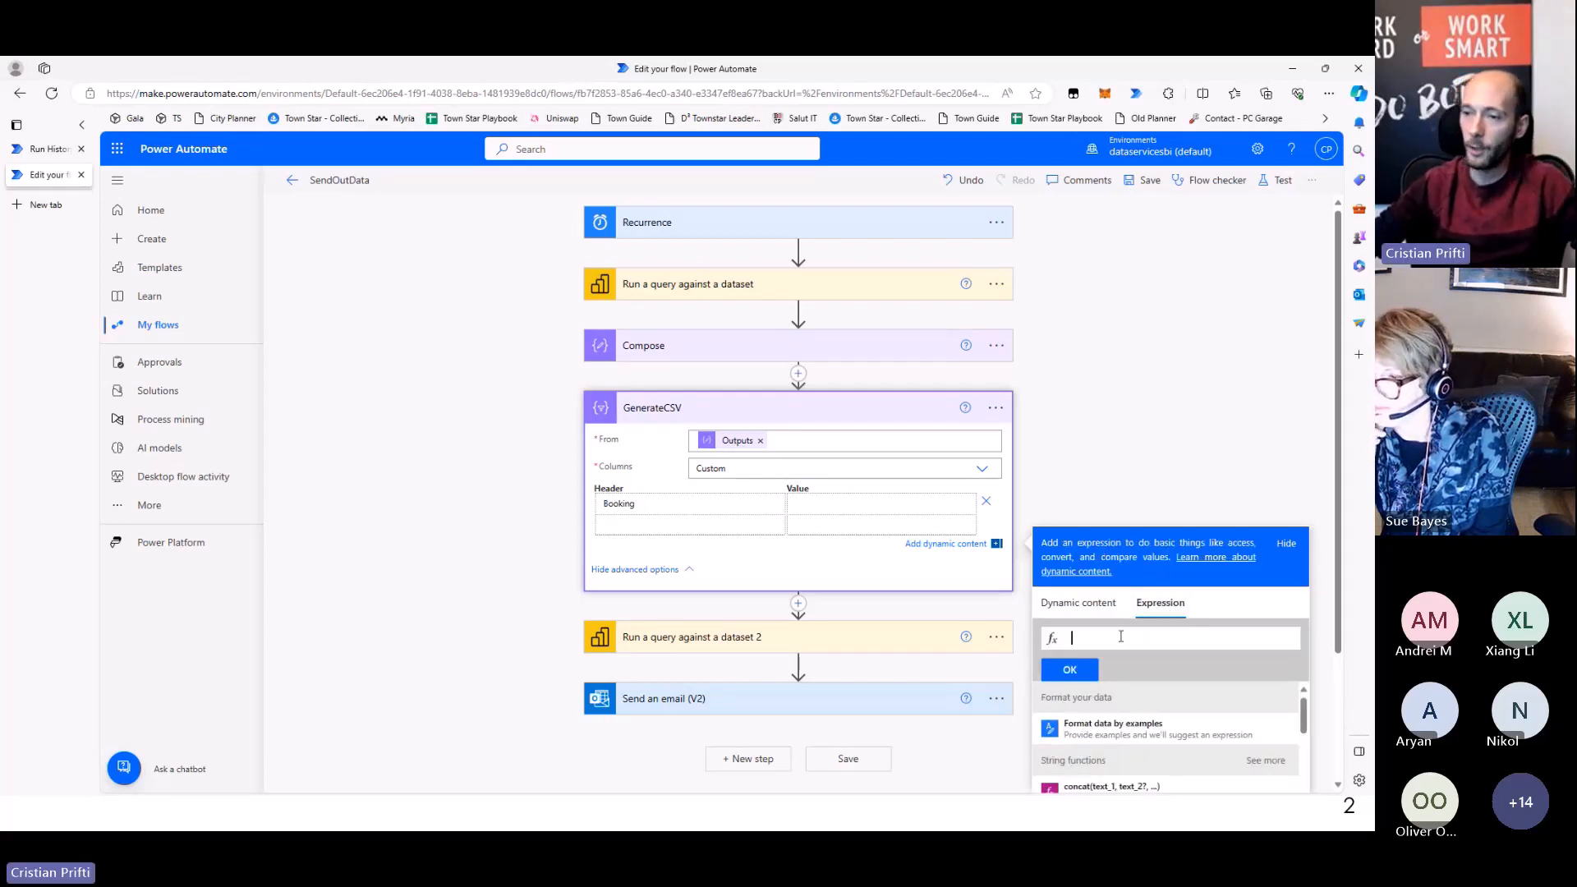
pyautogui.write('item(')
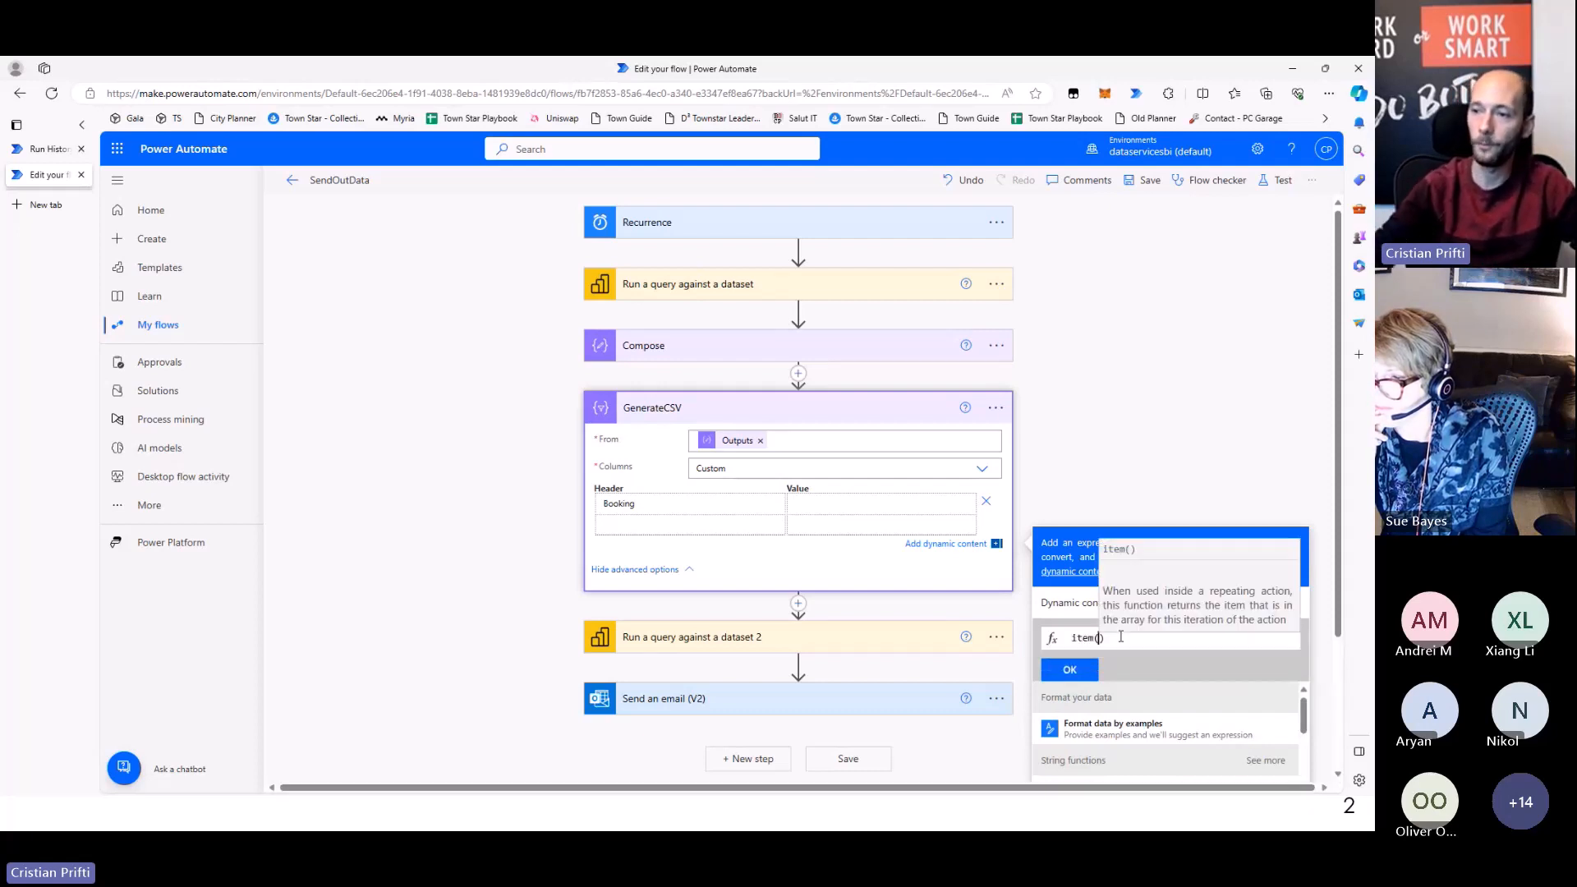
pyautogui.write(')')
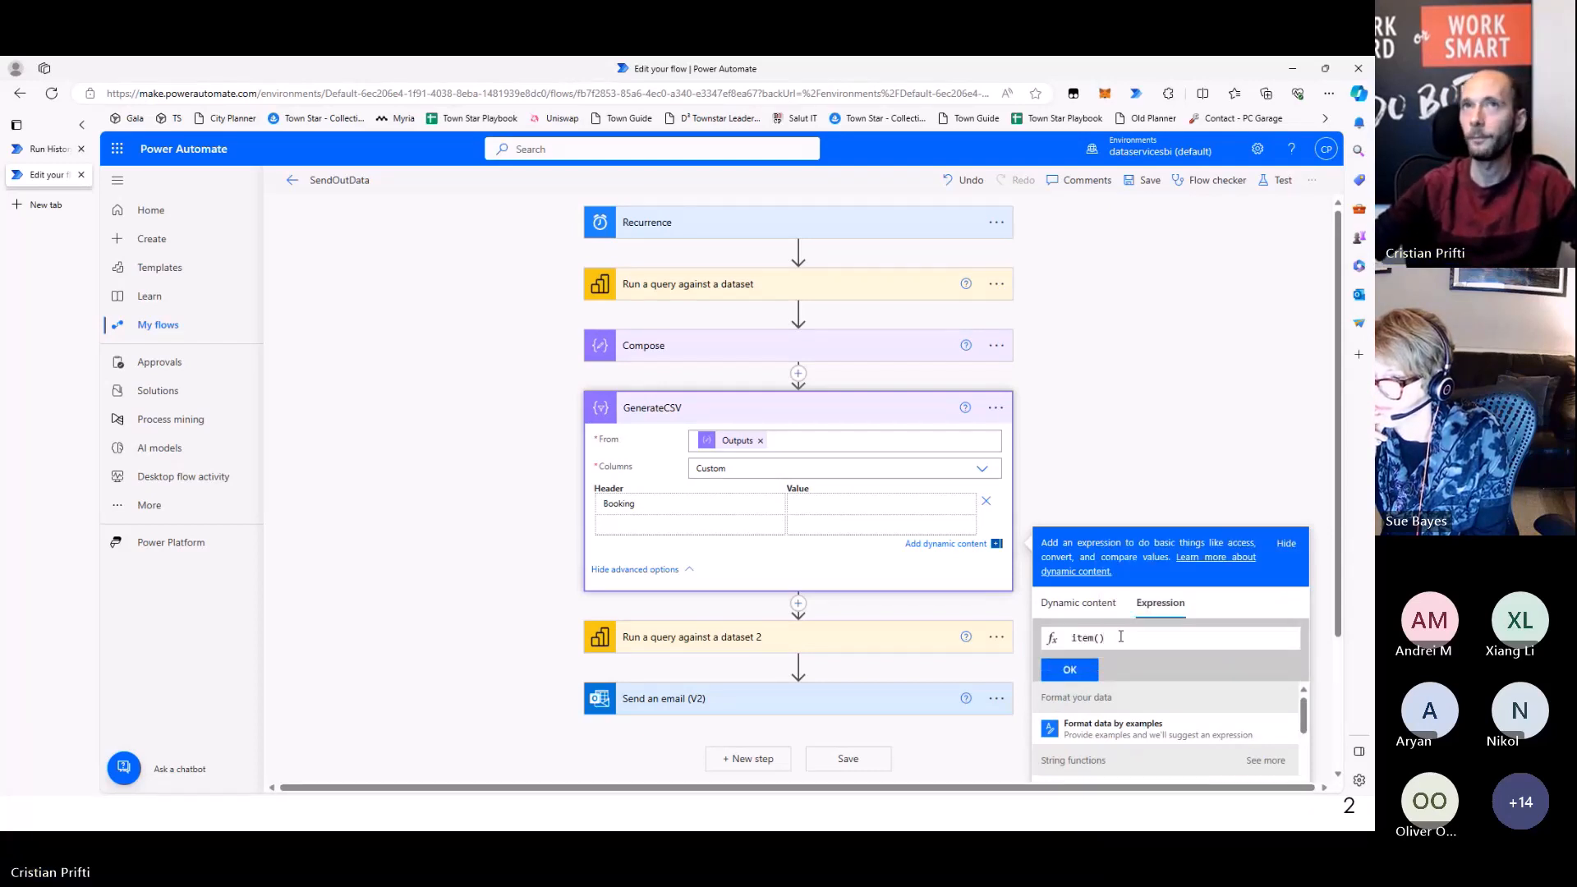
pyautogui.write('?')
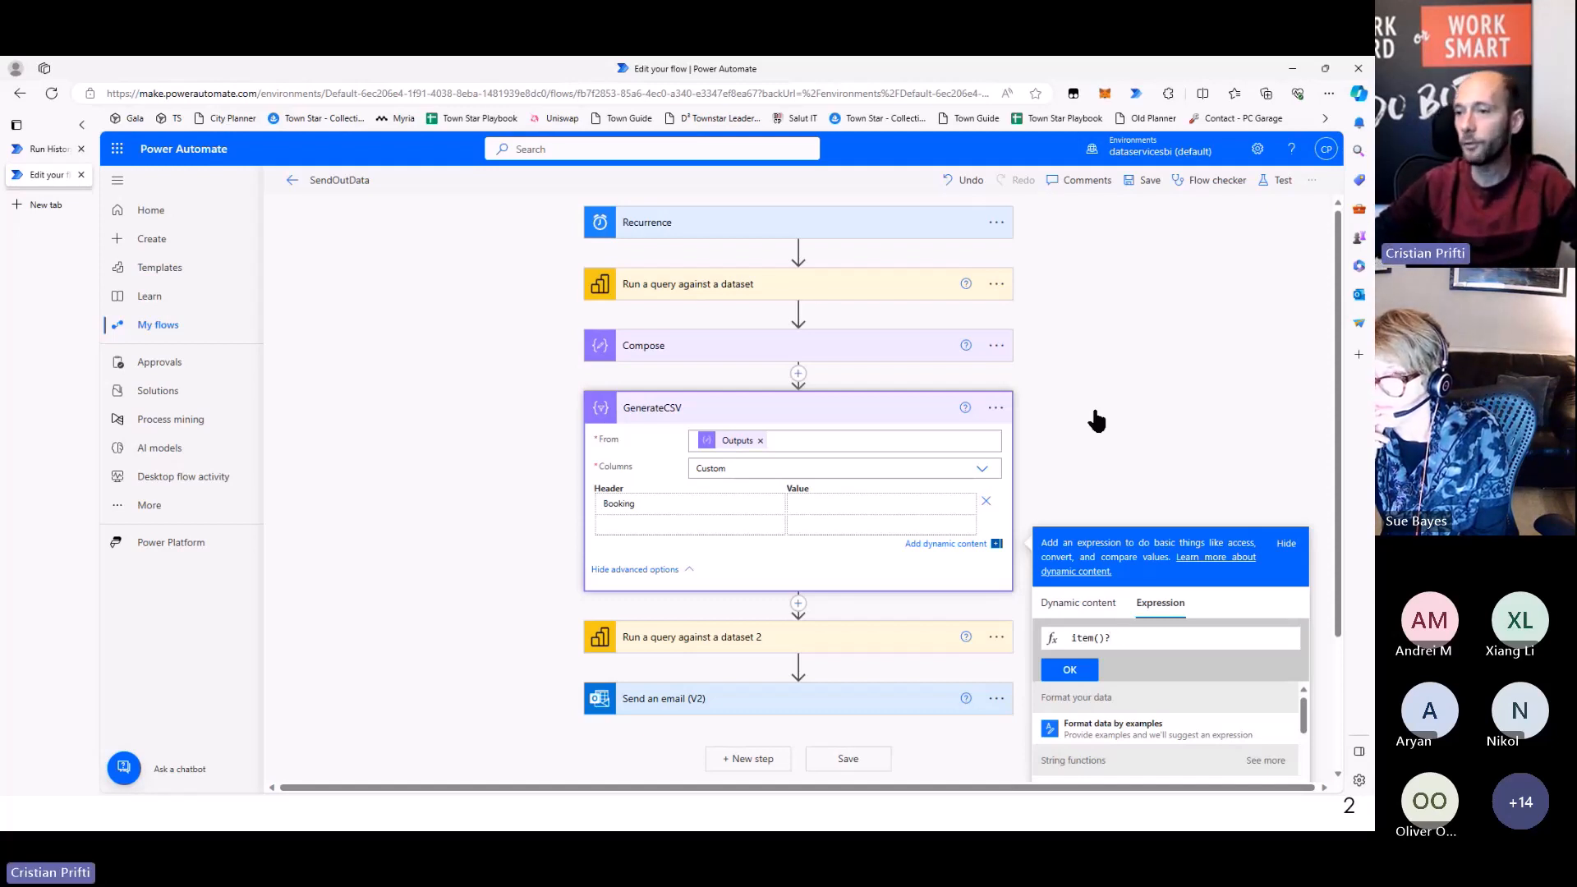
pyautogui.write('[]')
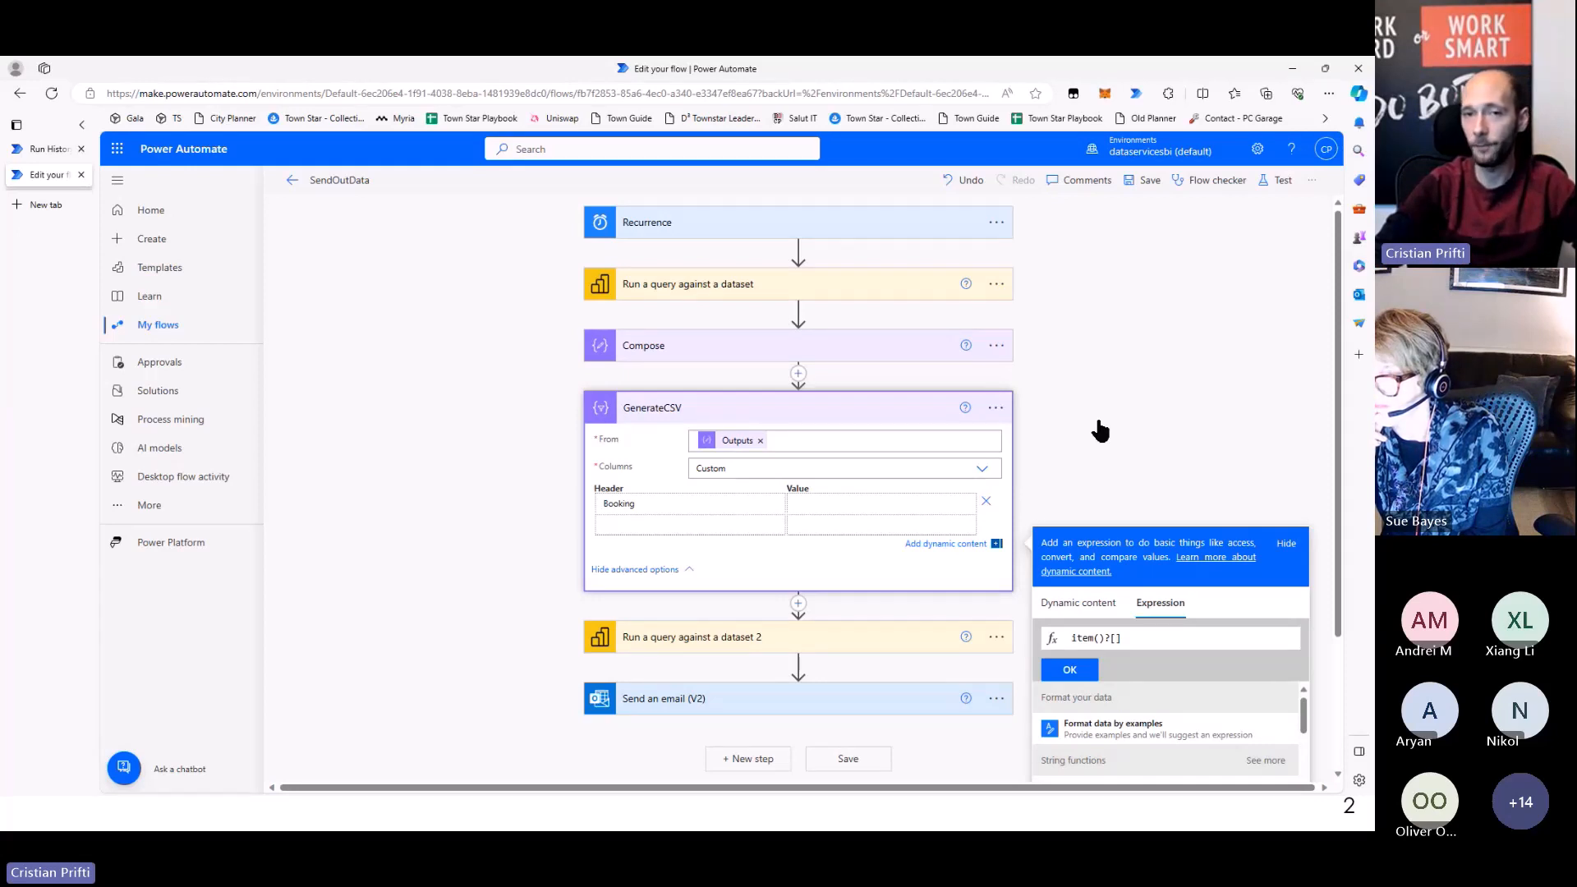
pyautogui.write("'")
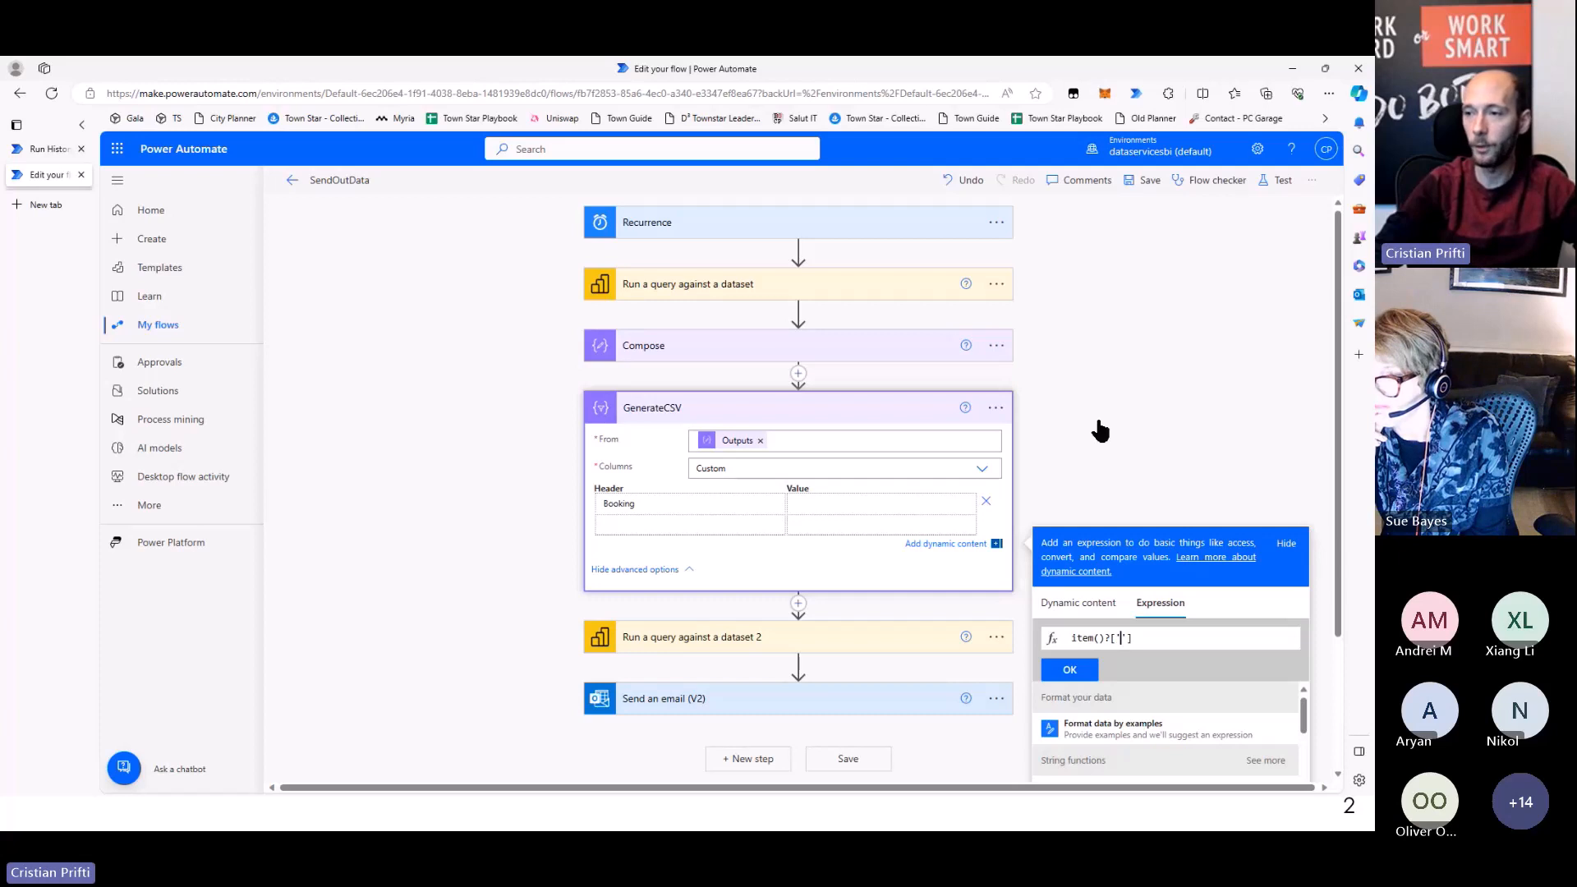
pyautogui.write('Booking')
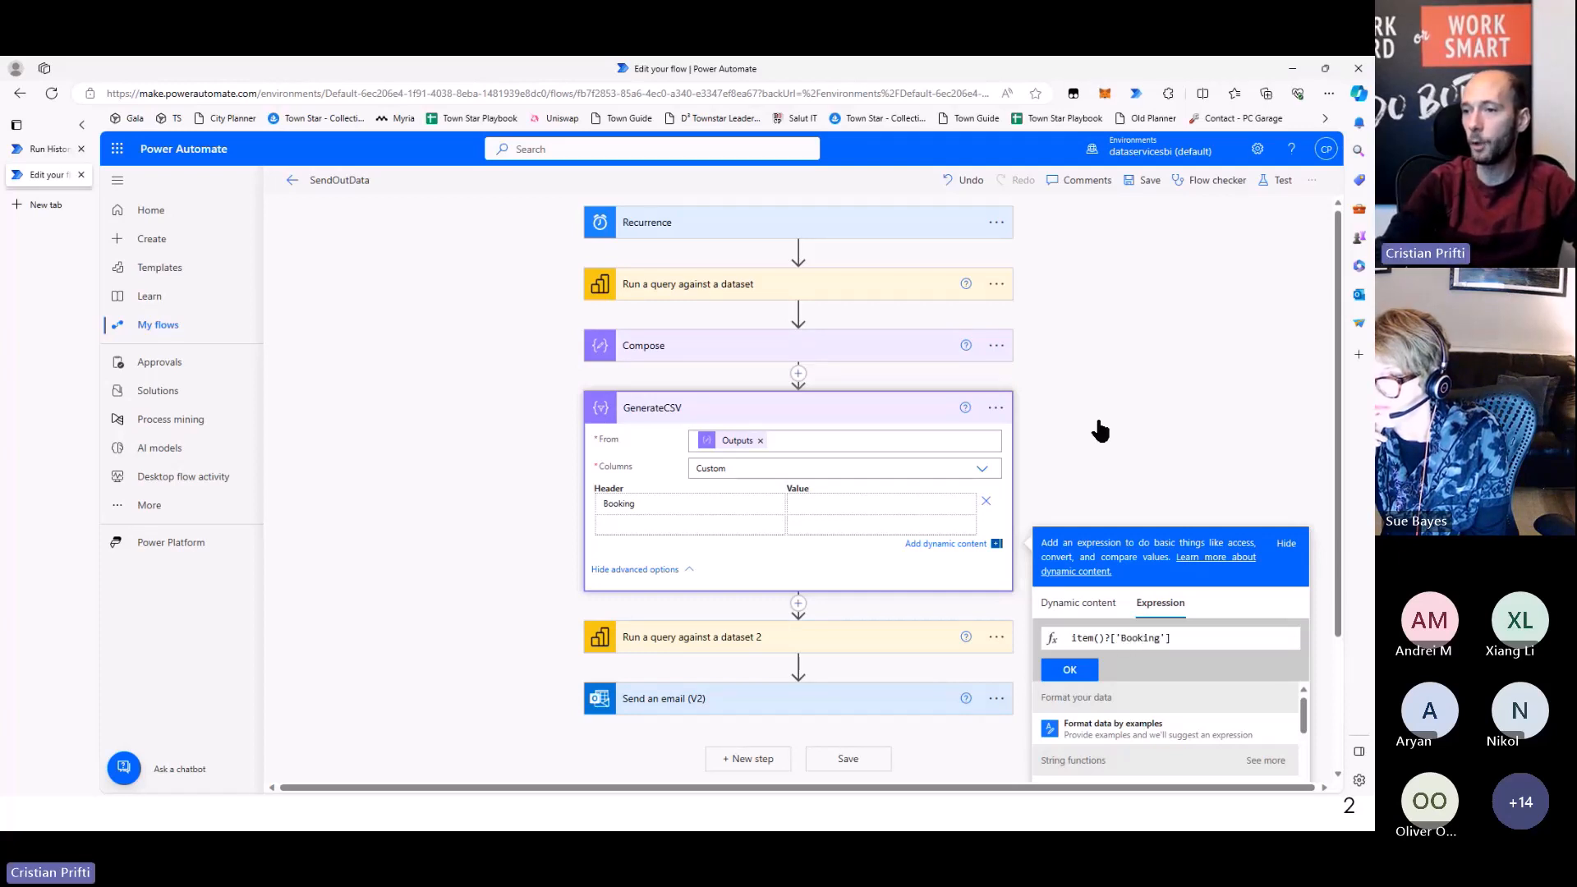
pyautogui.write('[OO')
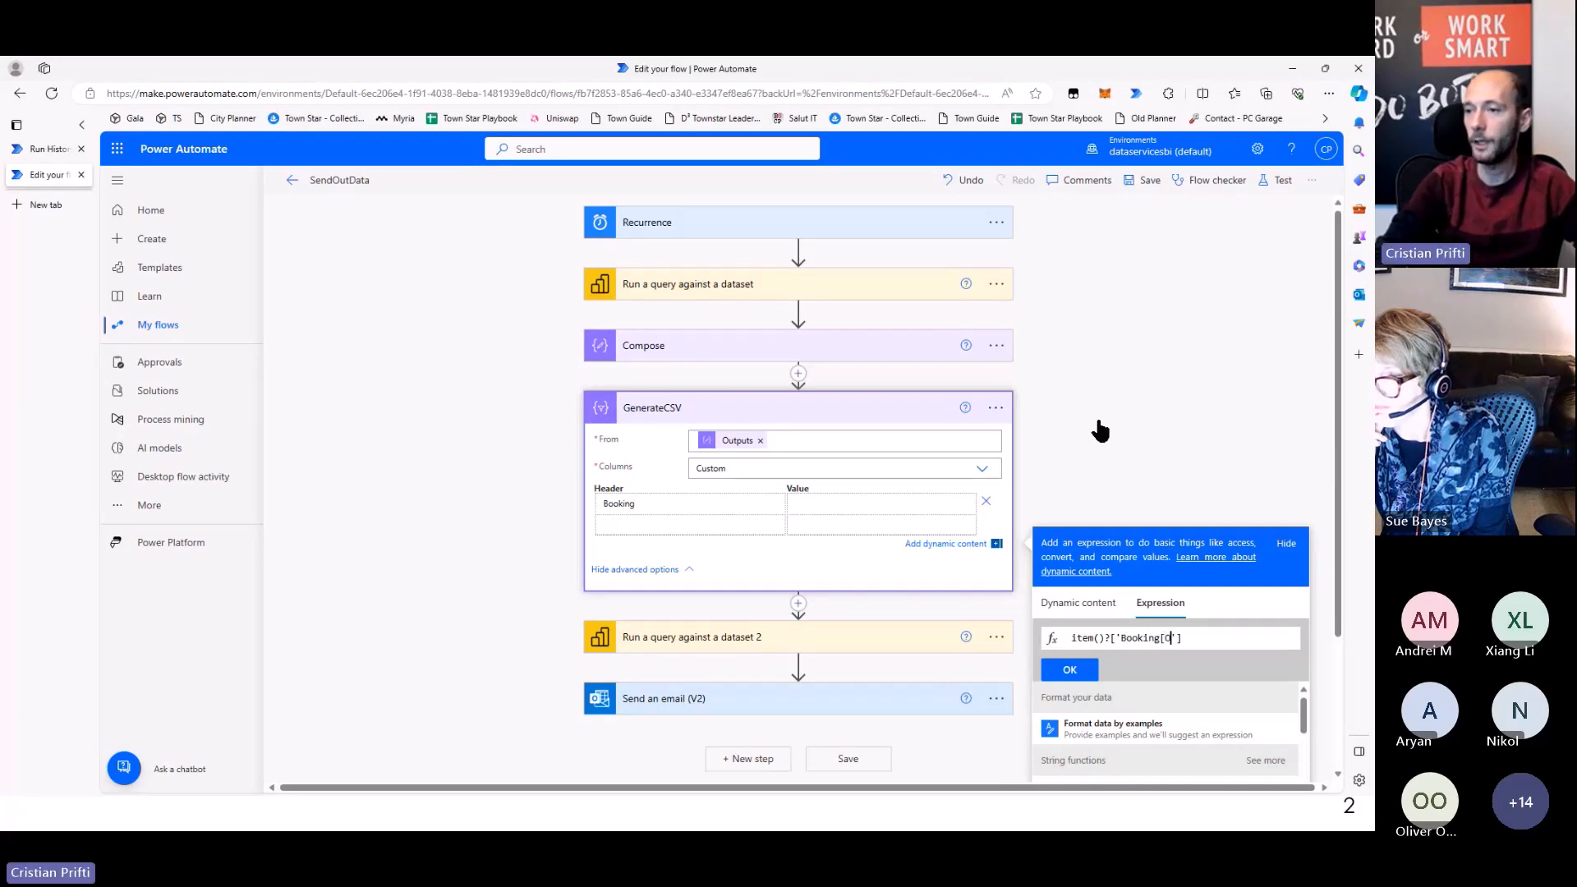
pyautogui.press('BackSpace')
pyautogui.press('BackSpace')
pyautogui.write('ID')
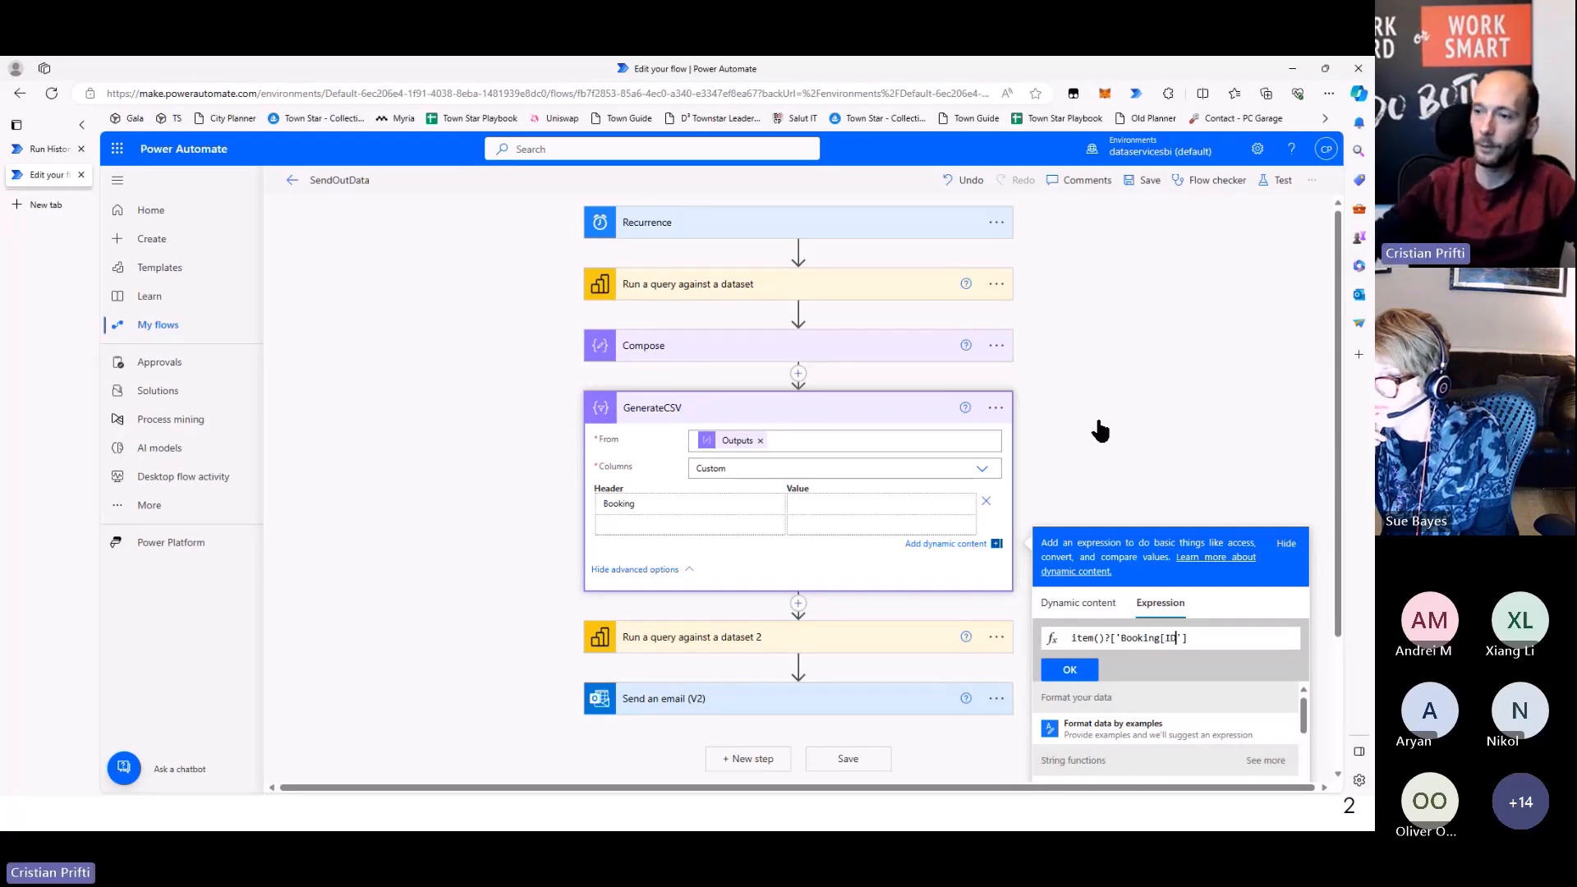
pyautogui.moveTo(1189, 638); pyautogui.dragTo(1064, 639)
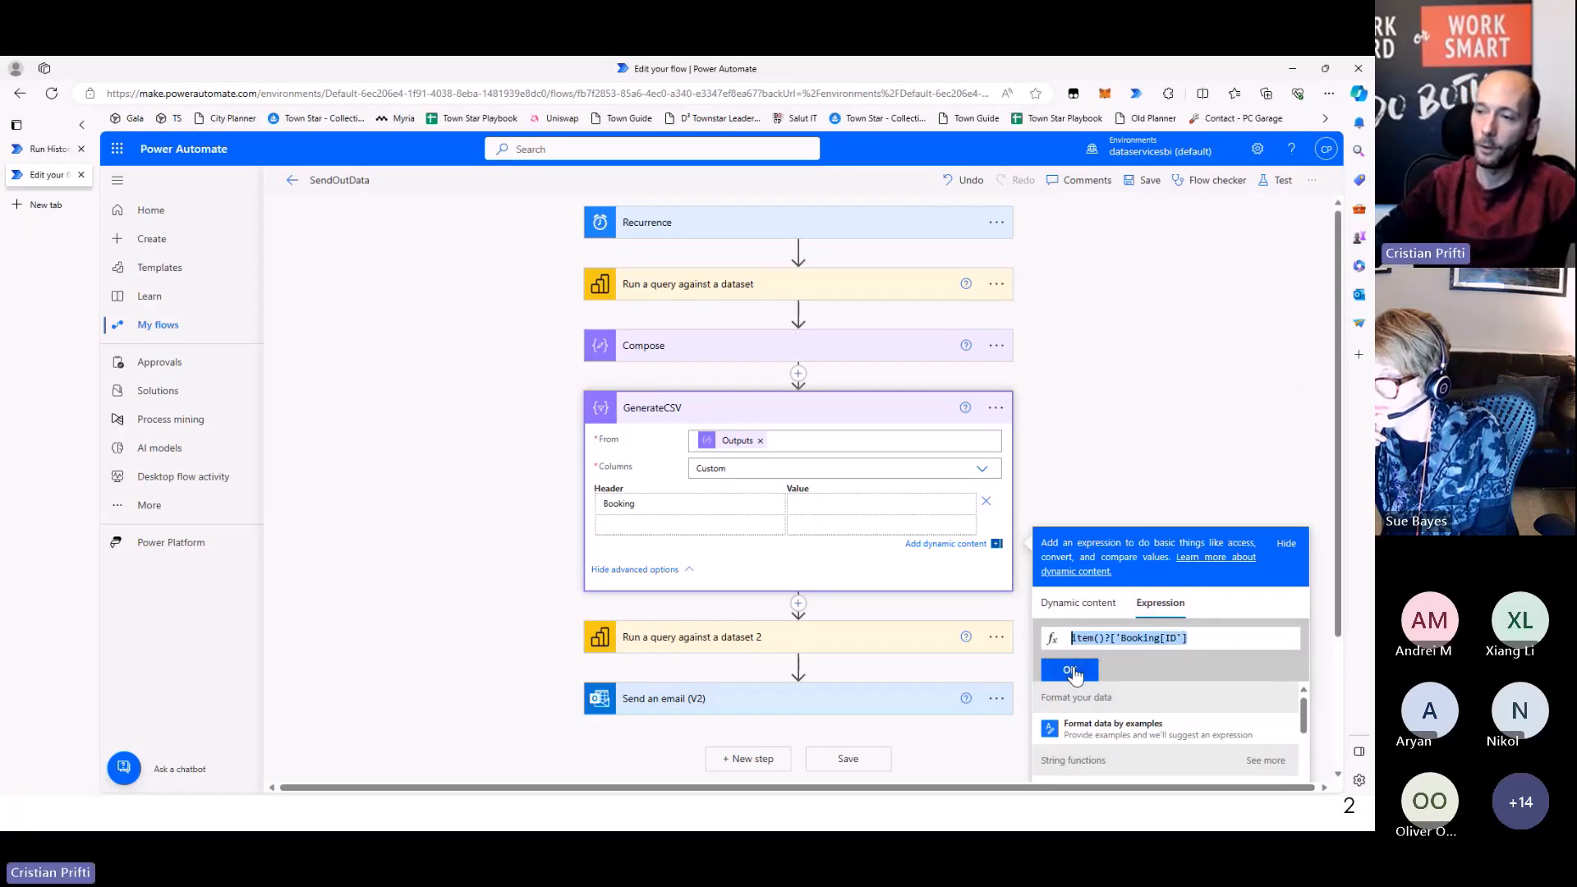
pyautogui.hotkey('ctrl', '1')
# Insert the item() expression as the Booking column's value and save SendOutData
pyautogui.click(1181, 656)
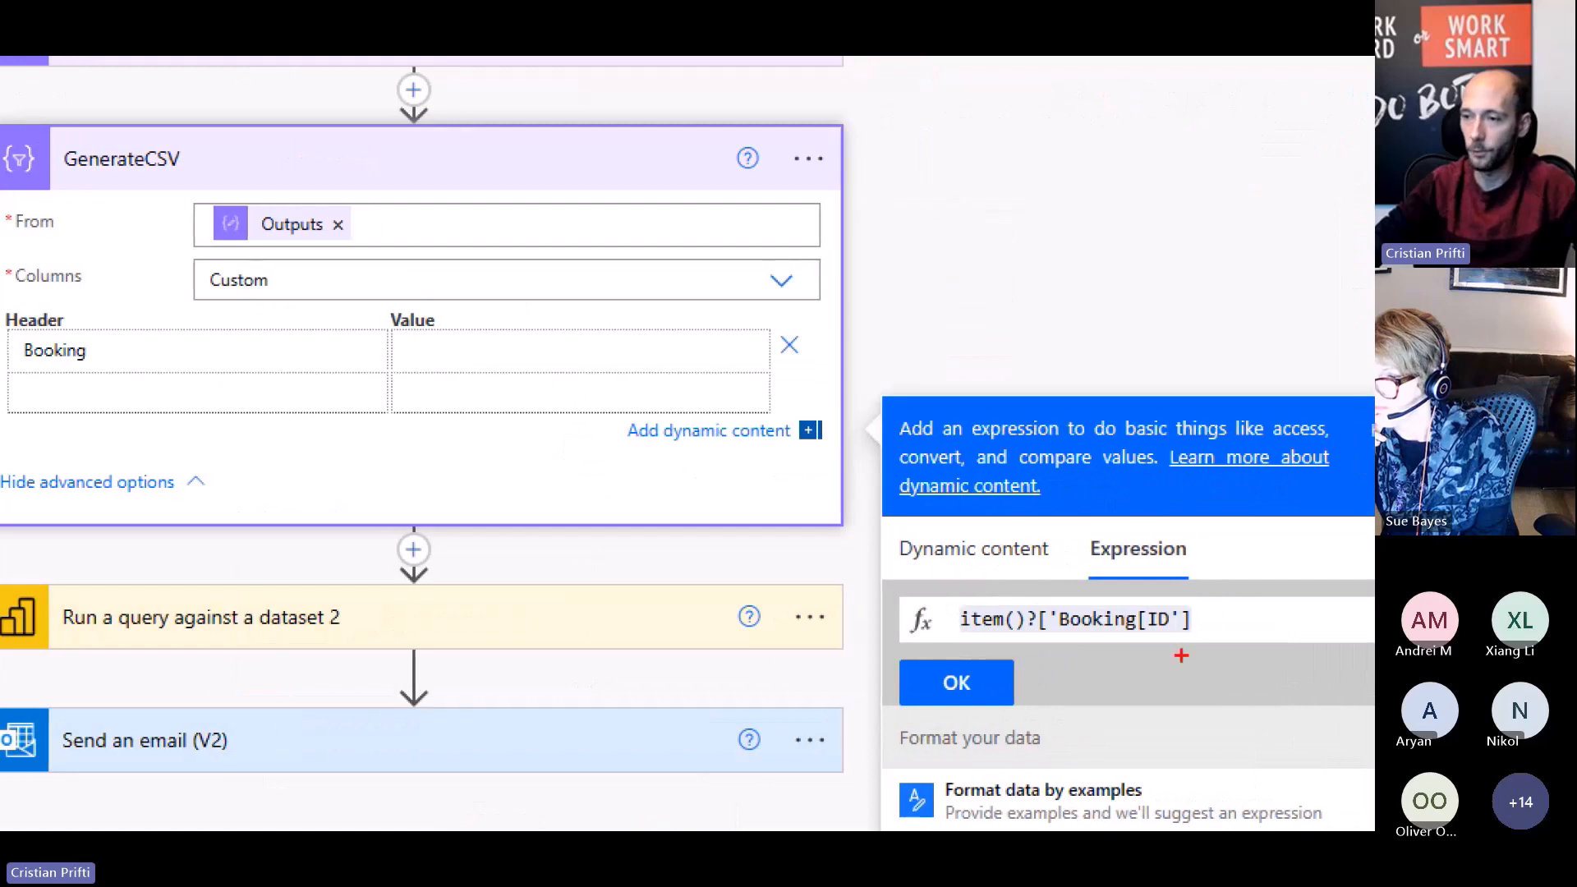
pyautogui.moveTo(955, 644); pyautogui.dragTo(1017, 646)
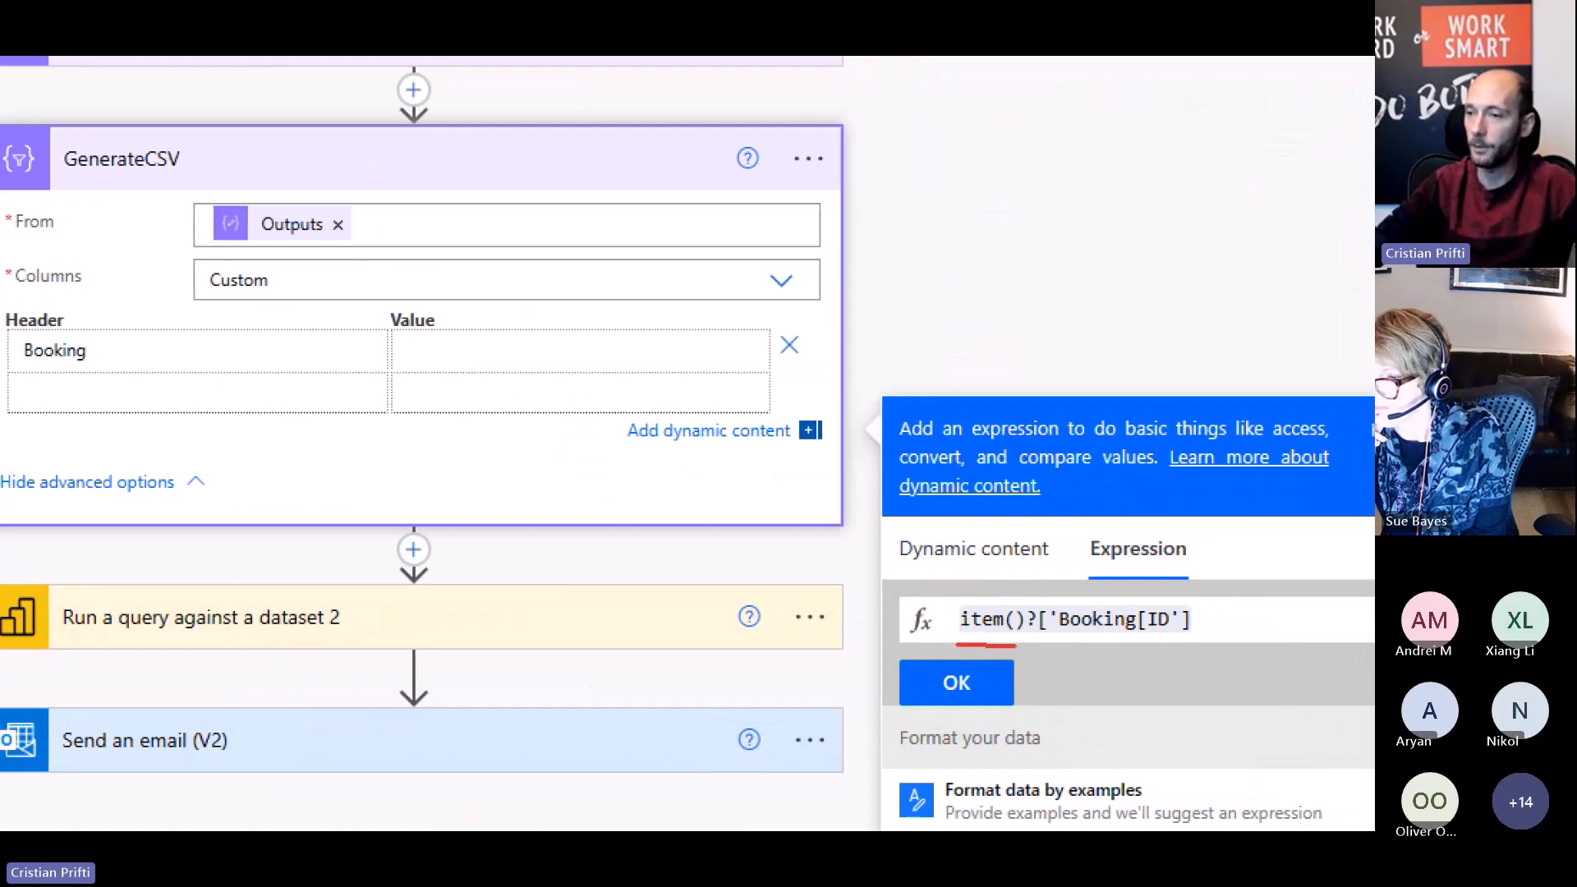
pyautogui.moveTo(1019, 601)
pyautogui.mouseDown()
pyautogui.moveTo(1042, 639)
pyautogui.moveTo(1183, 636)
pyautogui.mouseUp()
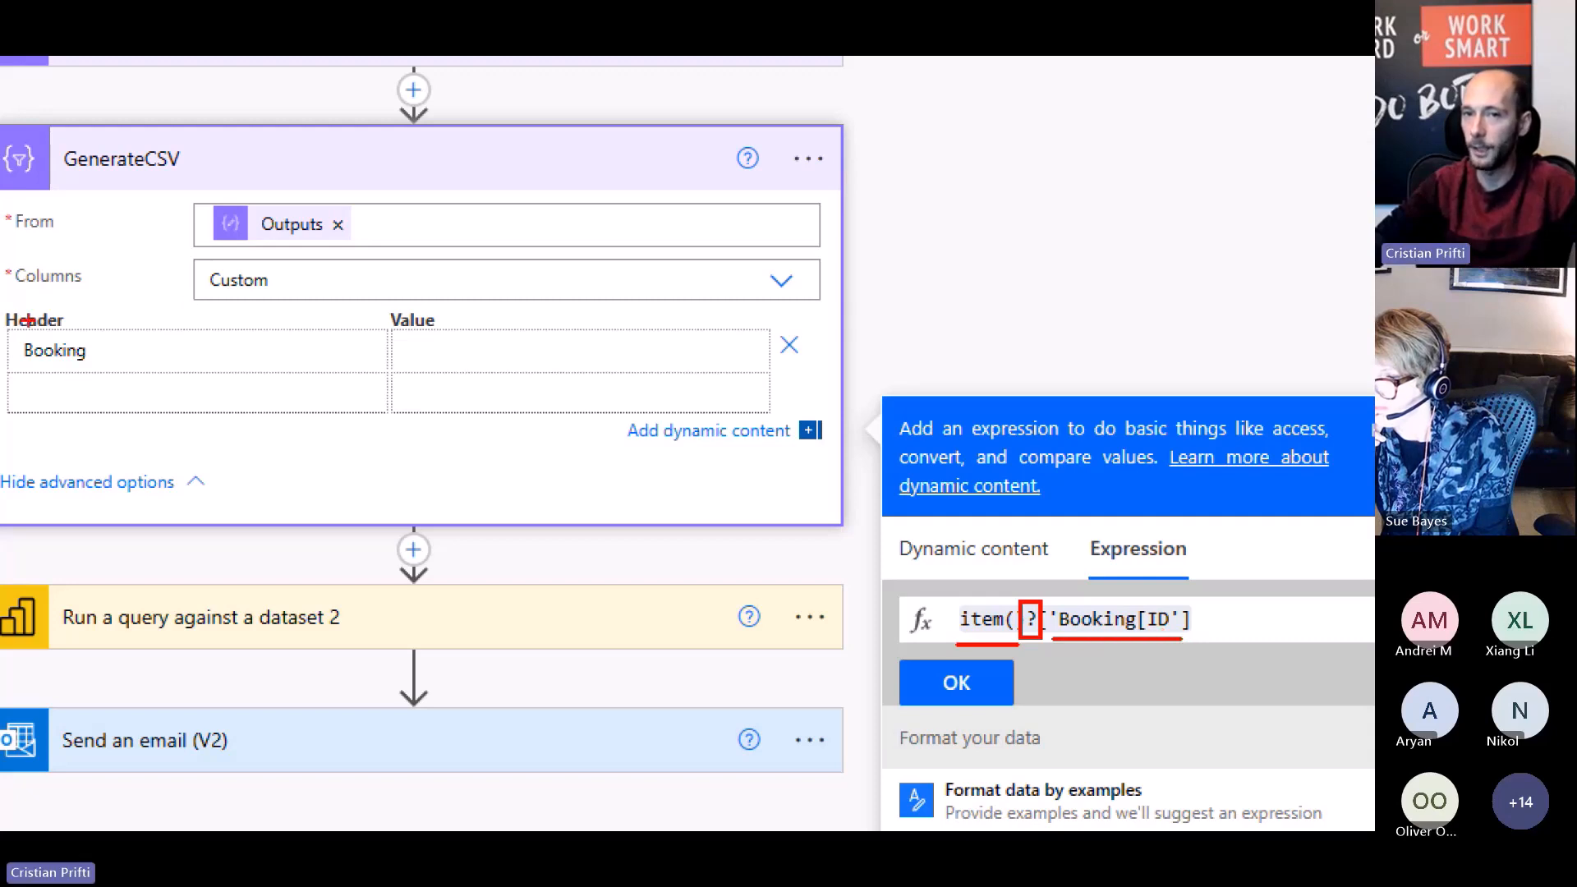
pyautogui.moveTo(4, 311); pyautogui.dragTo(130, 383)
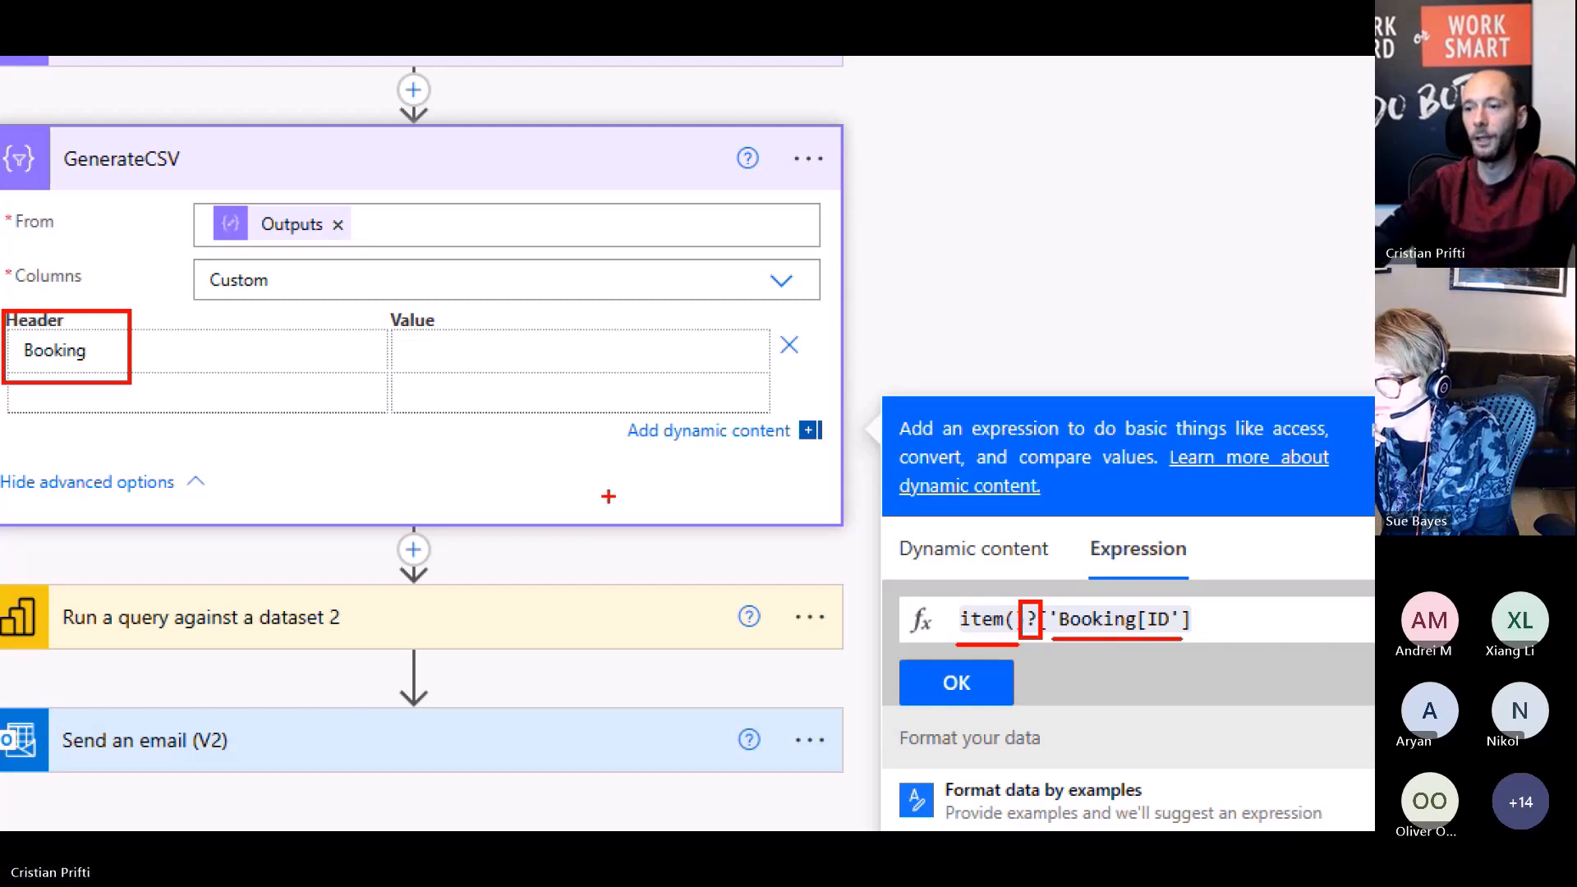
pyautogui.press('Escape')
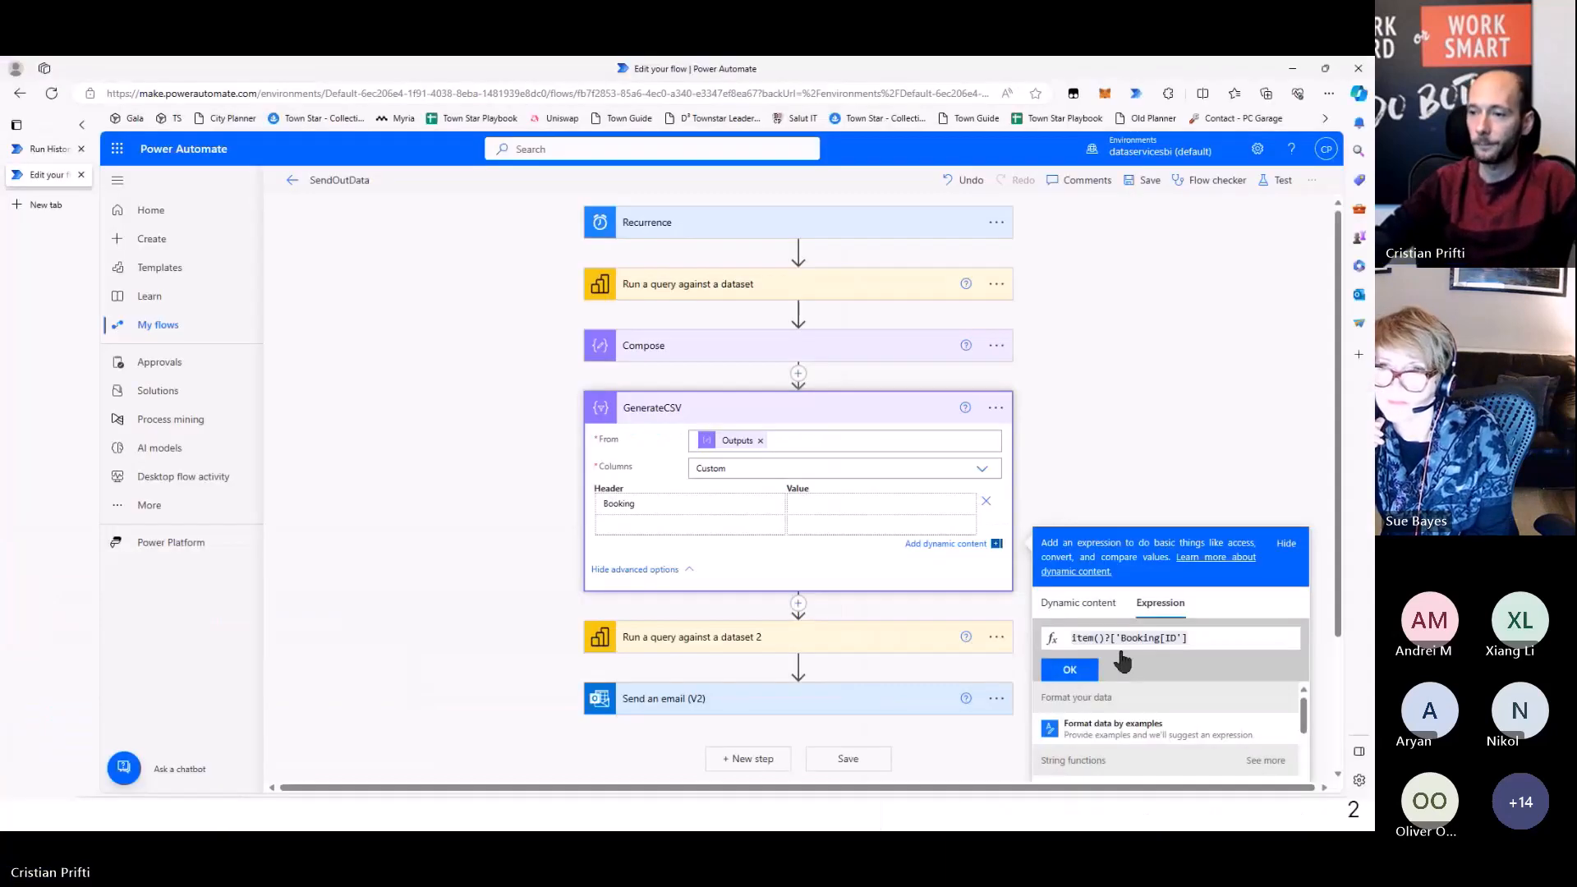
pyautogui.click(1070, 670)
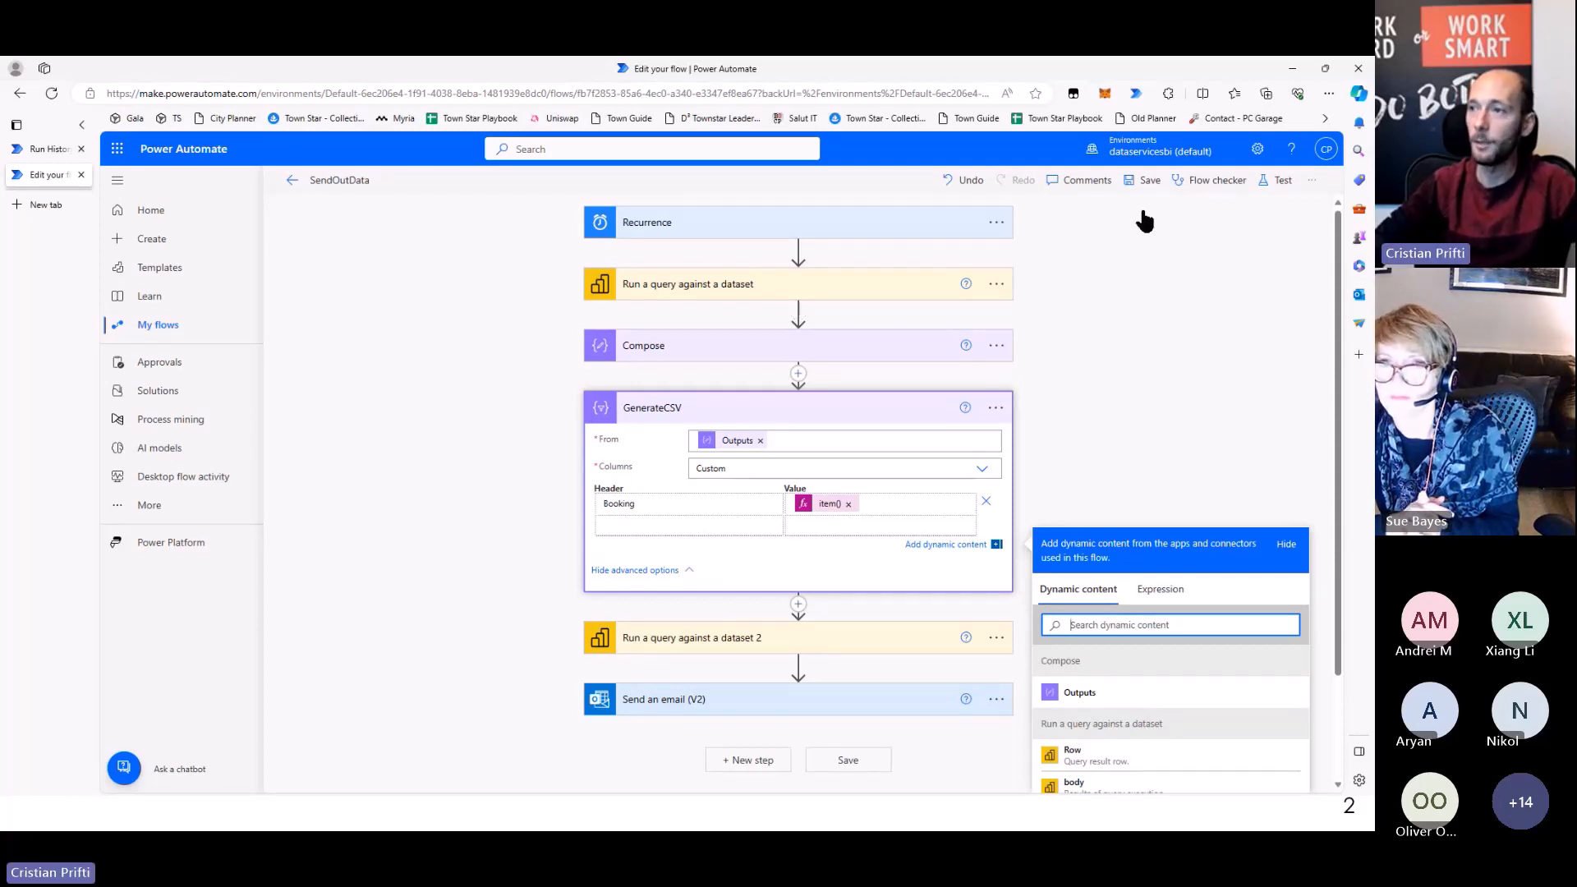
pyautogui.click(1147, 180)
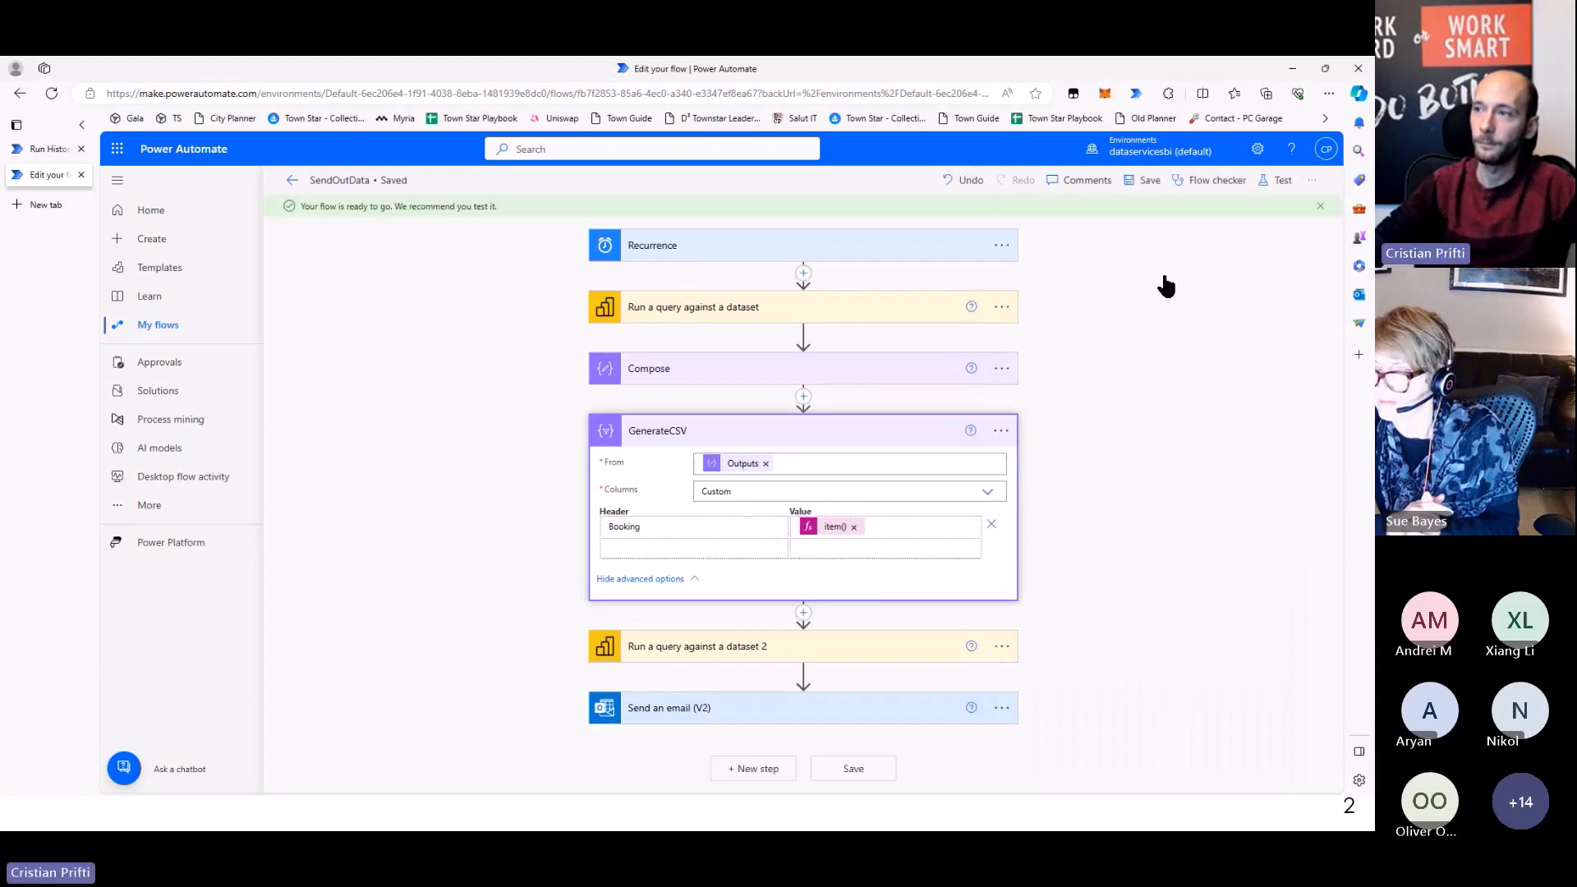
# Test SendOutData automatically using the latest succeeded run as the trigger
pyautogui.click(1273, 181)
pyautogui.click(1113, 240)
pyautogui.click(1099, 266)
pyautogui.click(1080, 294)
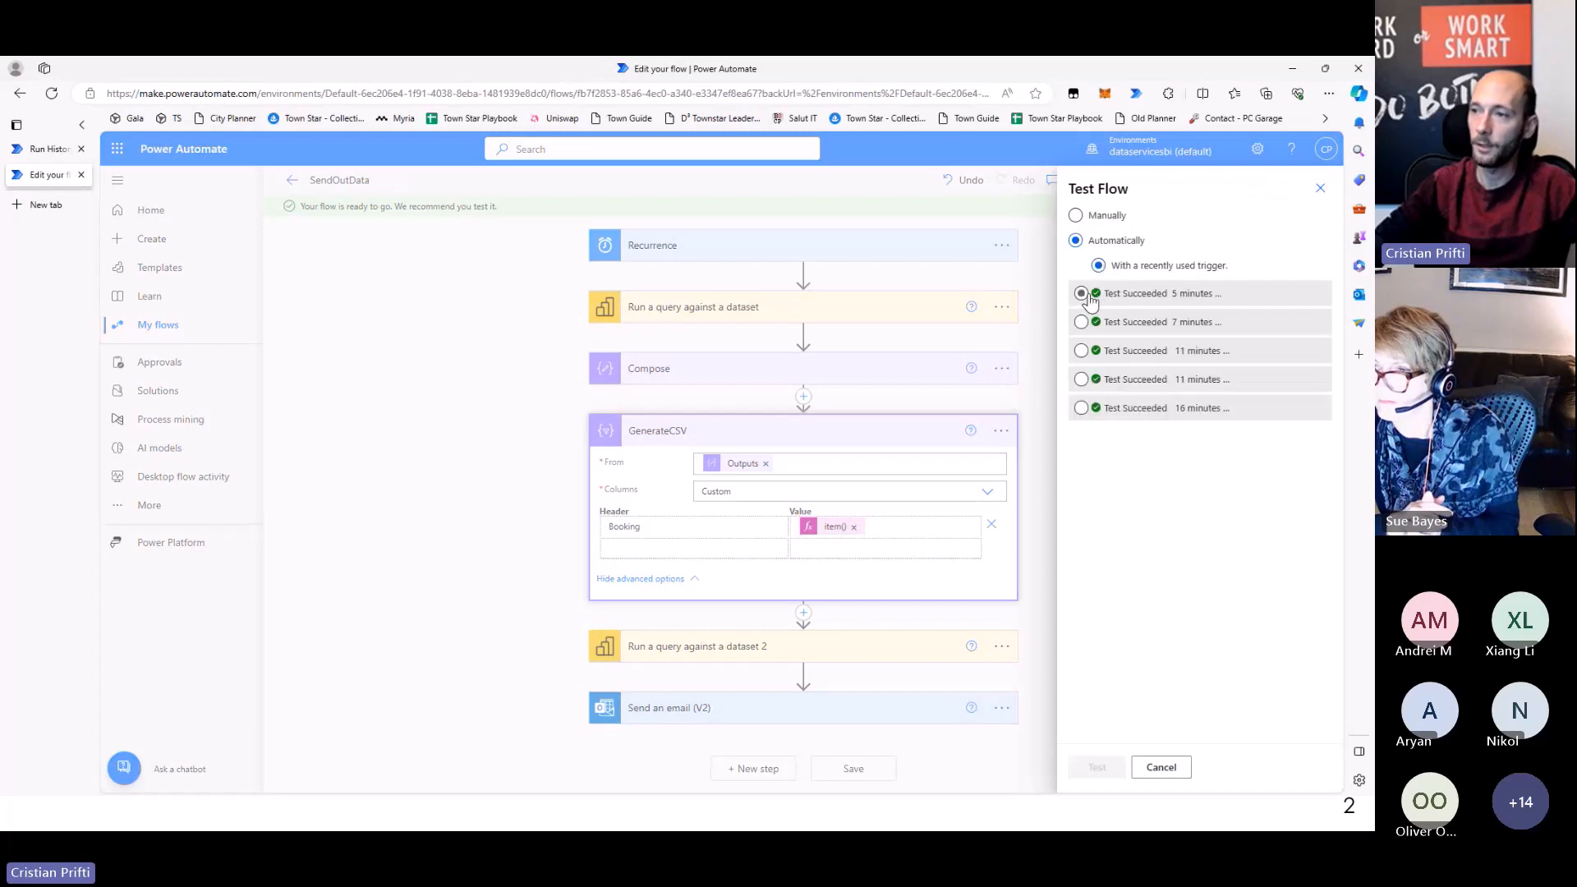
pyautogui.click(1095, 767)
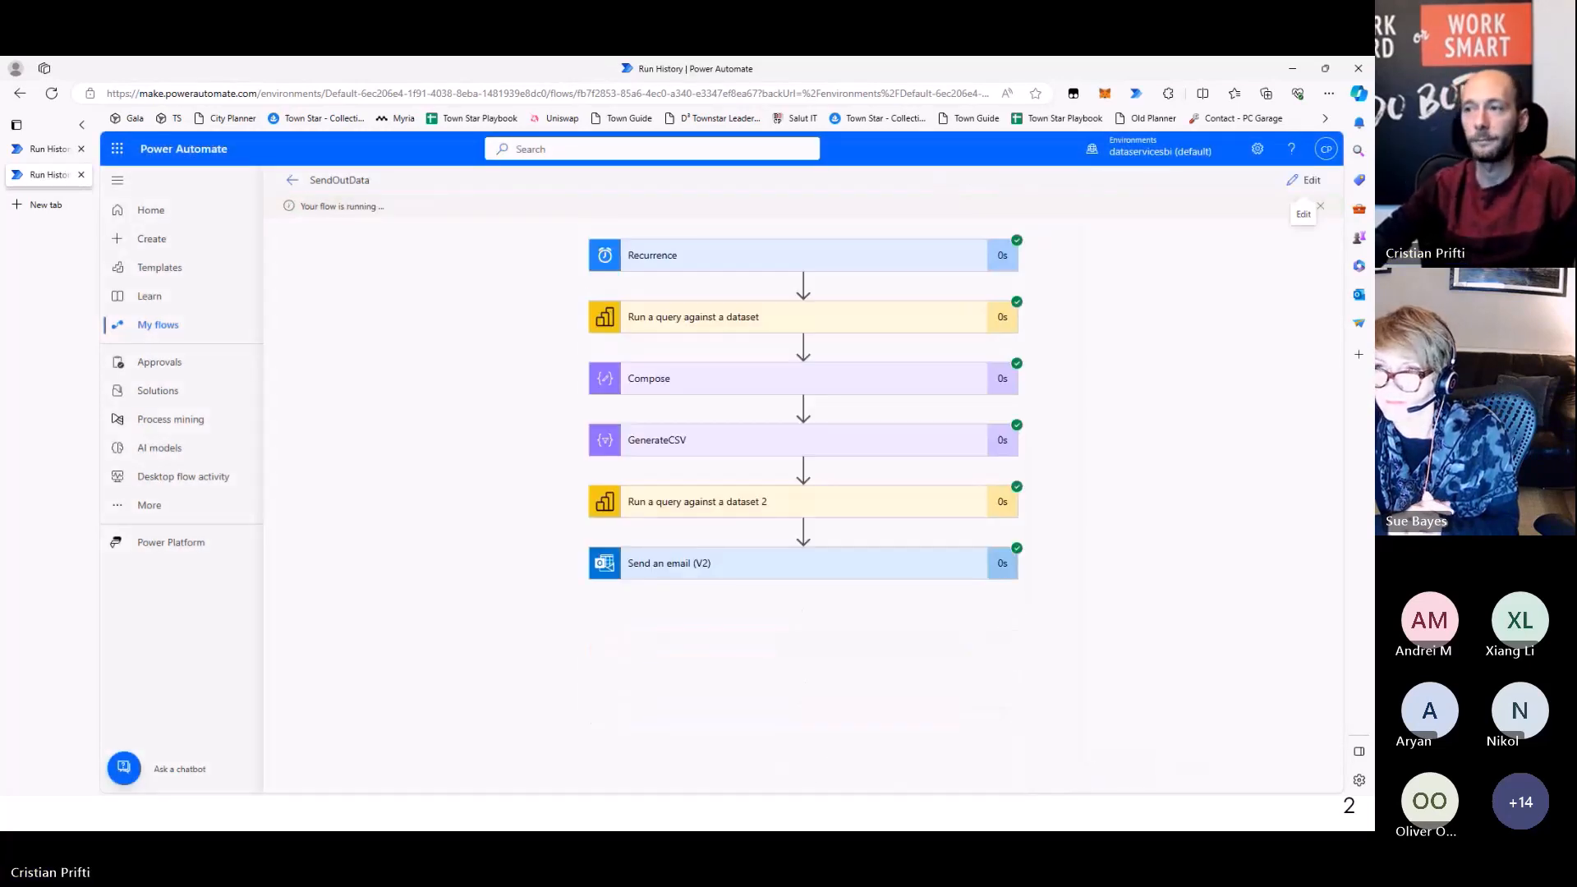
# Close the SalesBookings Notepad window and return to the flow's run page
pyautogui.hotkey('alt', 'Tab')
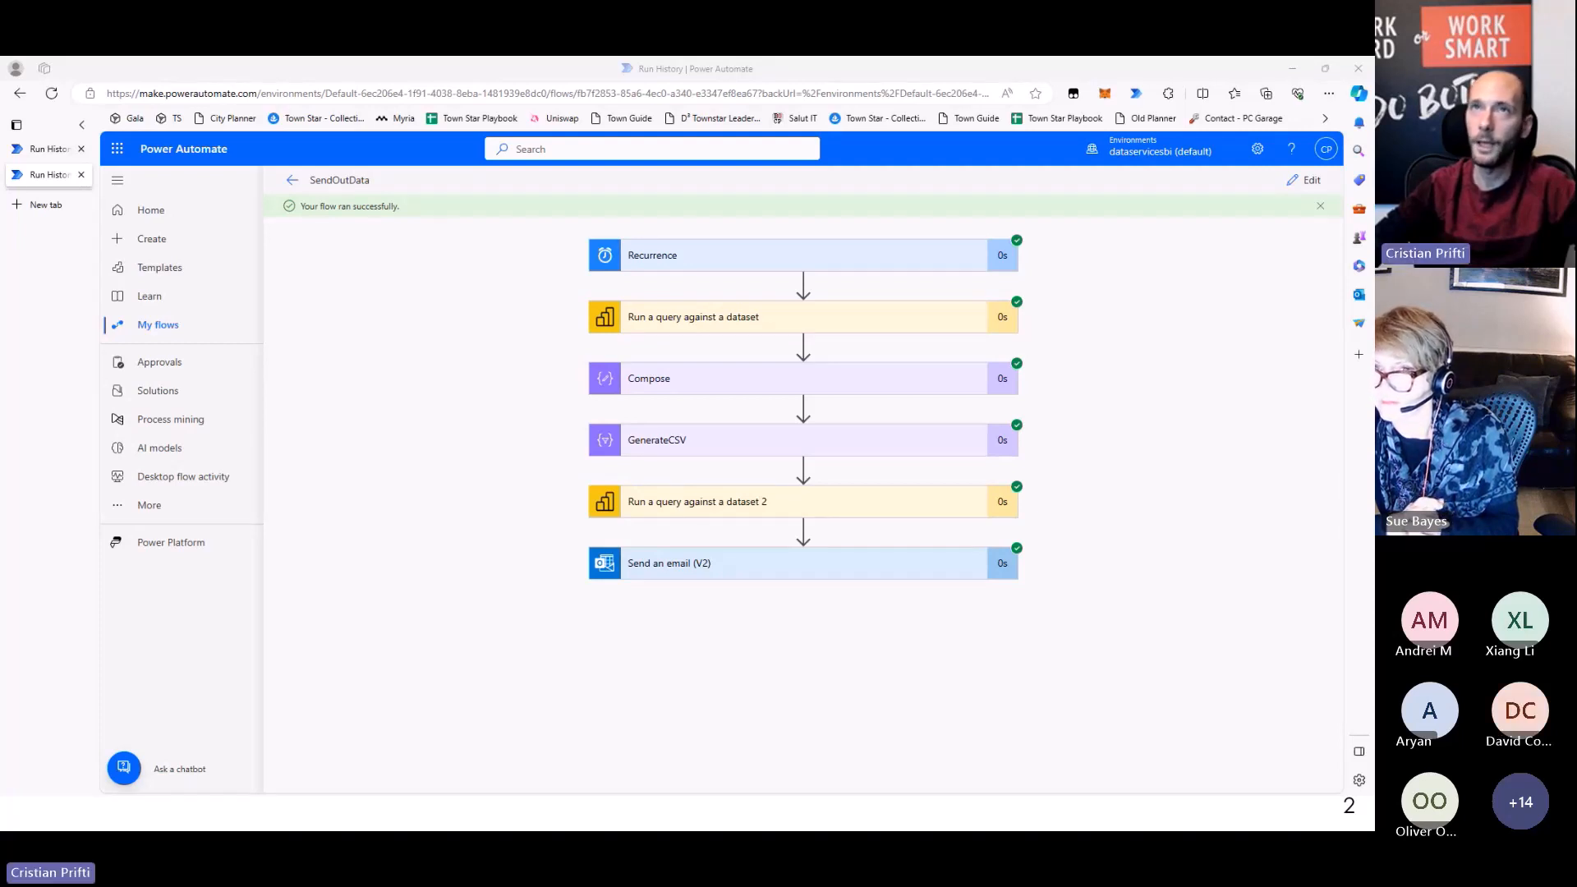
pyautogui.moveTo(859, 57); pyautogui.dragTo(903, 361)
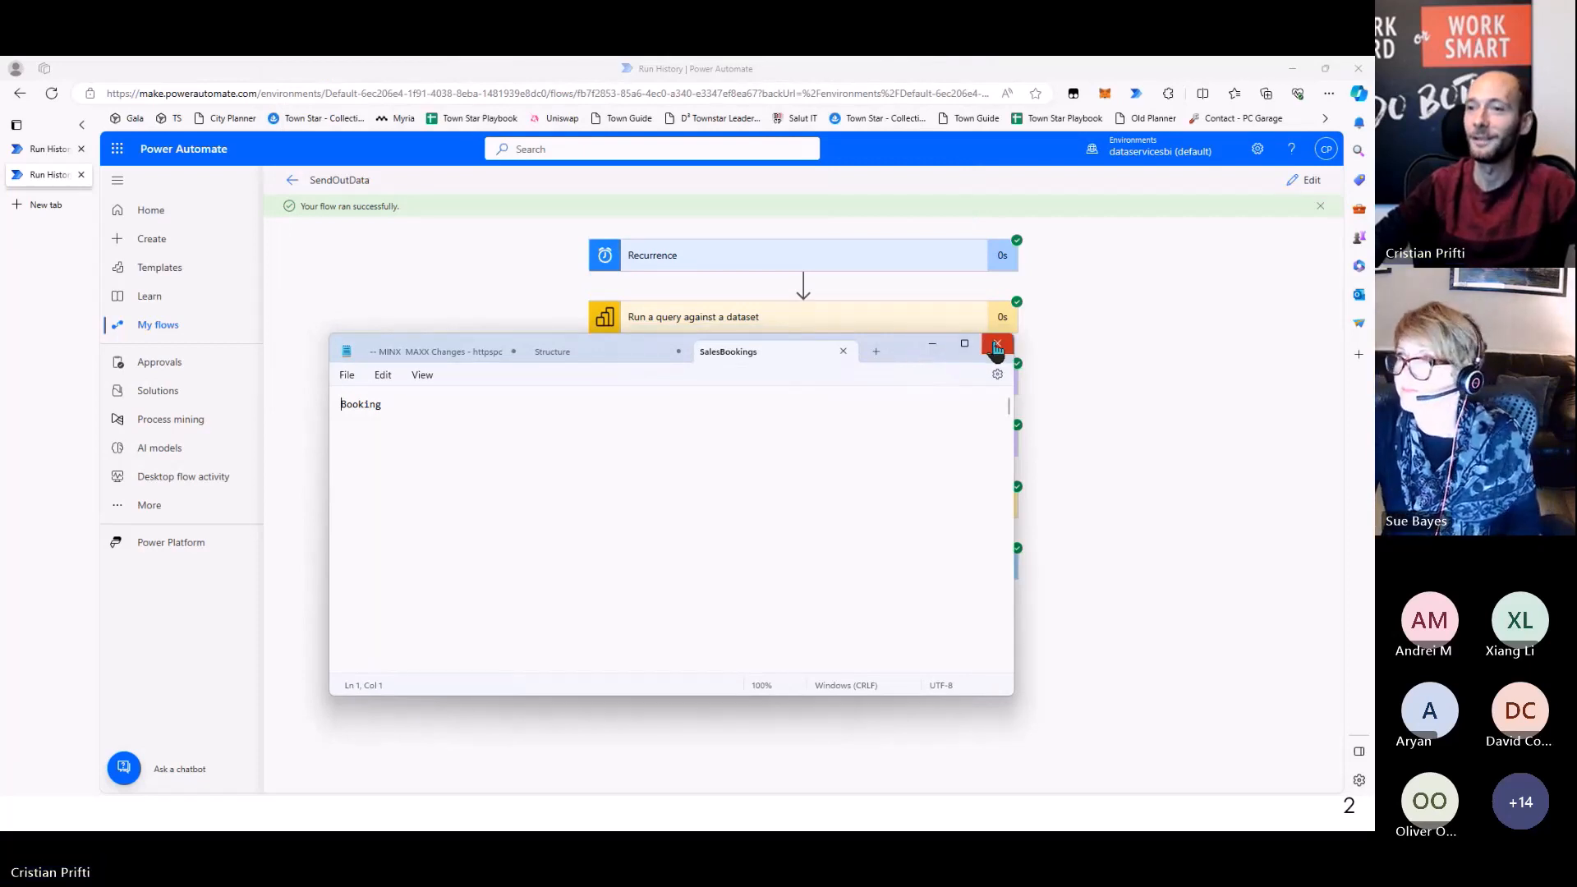
pyautogui.click(845, 355)
pyautogui.click(1151, 345)
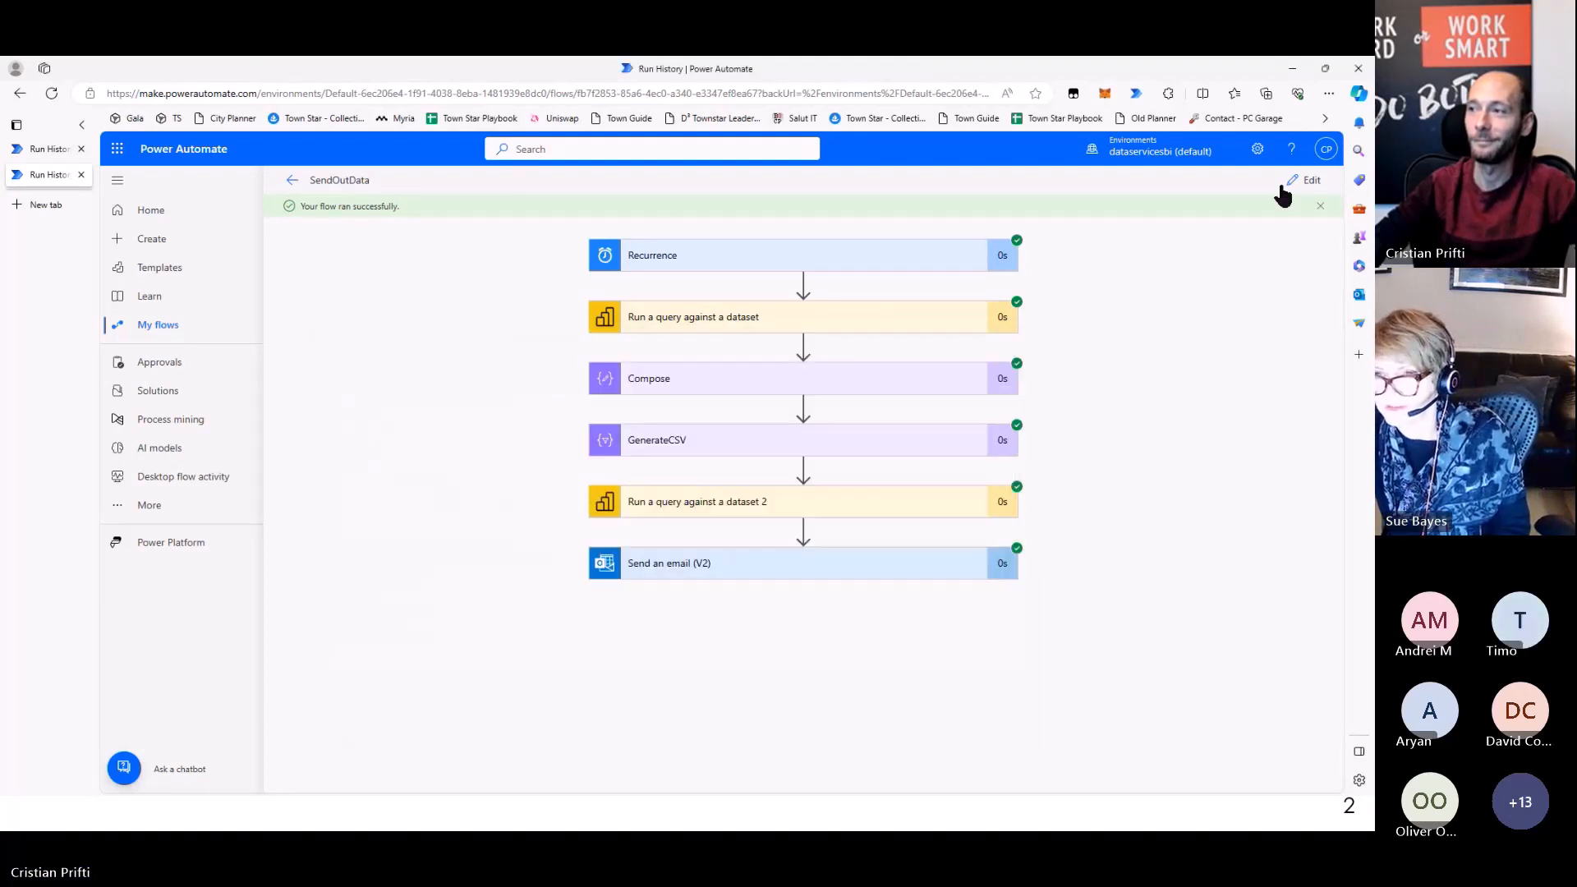
pyautogui.click(1307, 181)
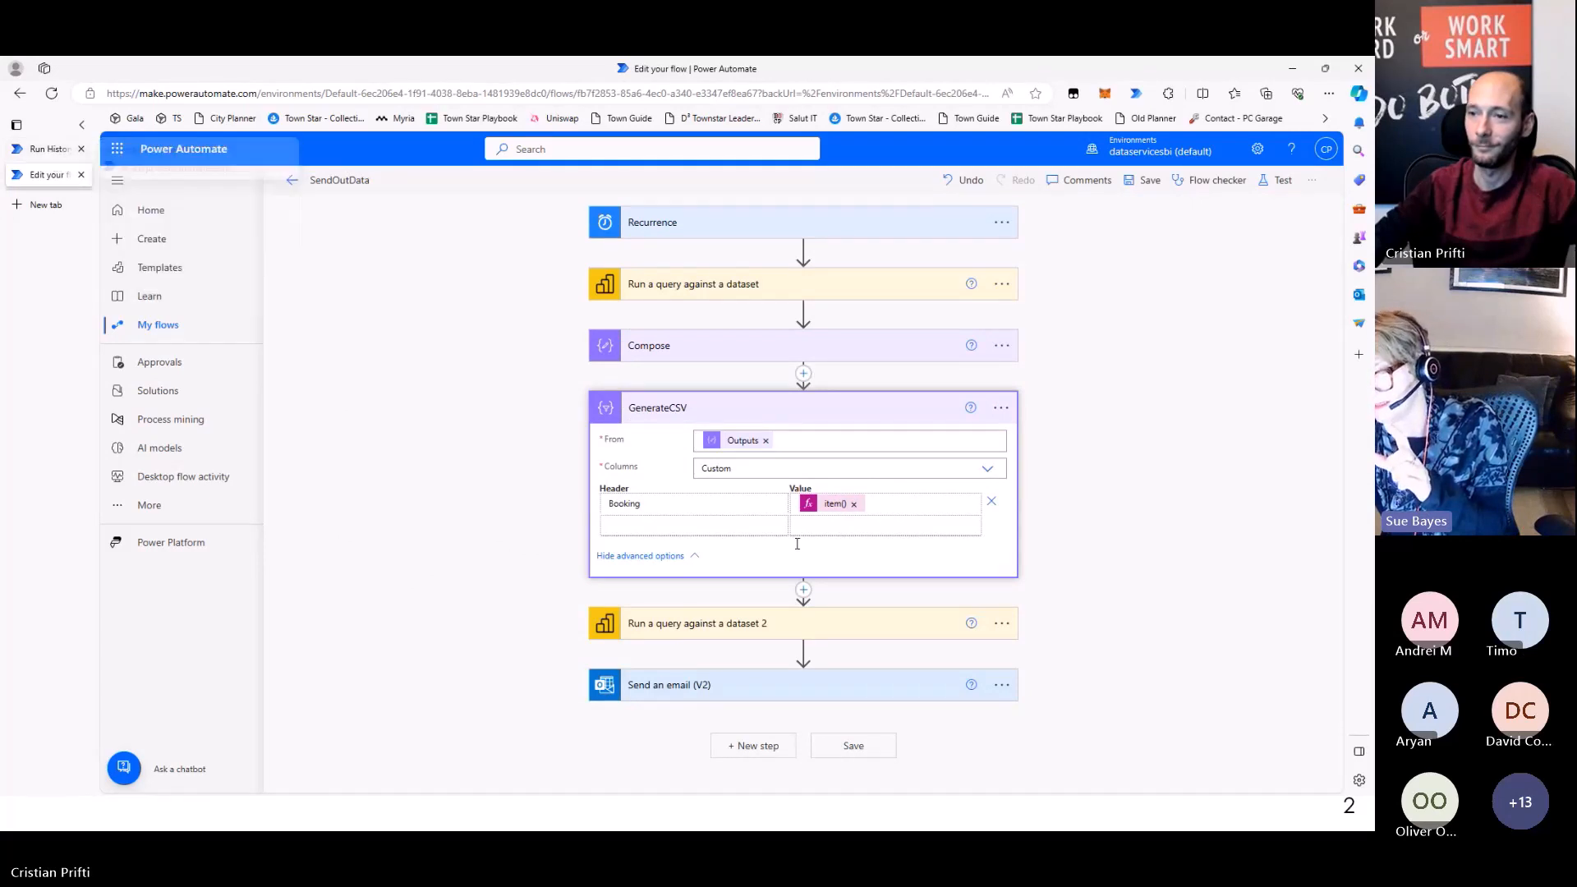
# Remove the item() token from the Booking value and switch to the expression editor
pyautogui.click(852, 504)
pyautogui.click(845, 503)
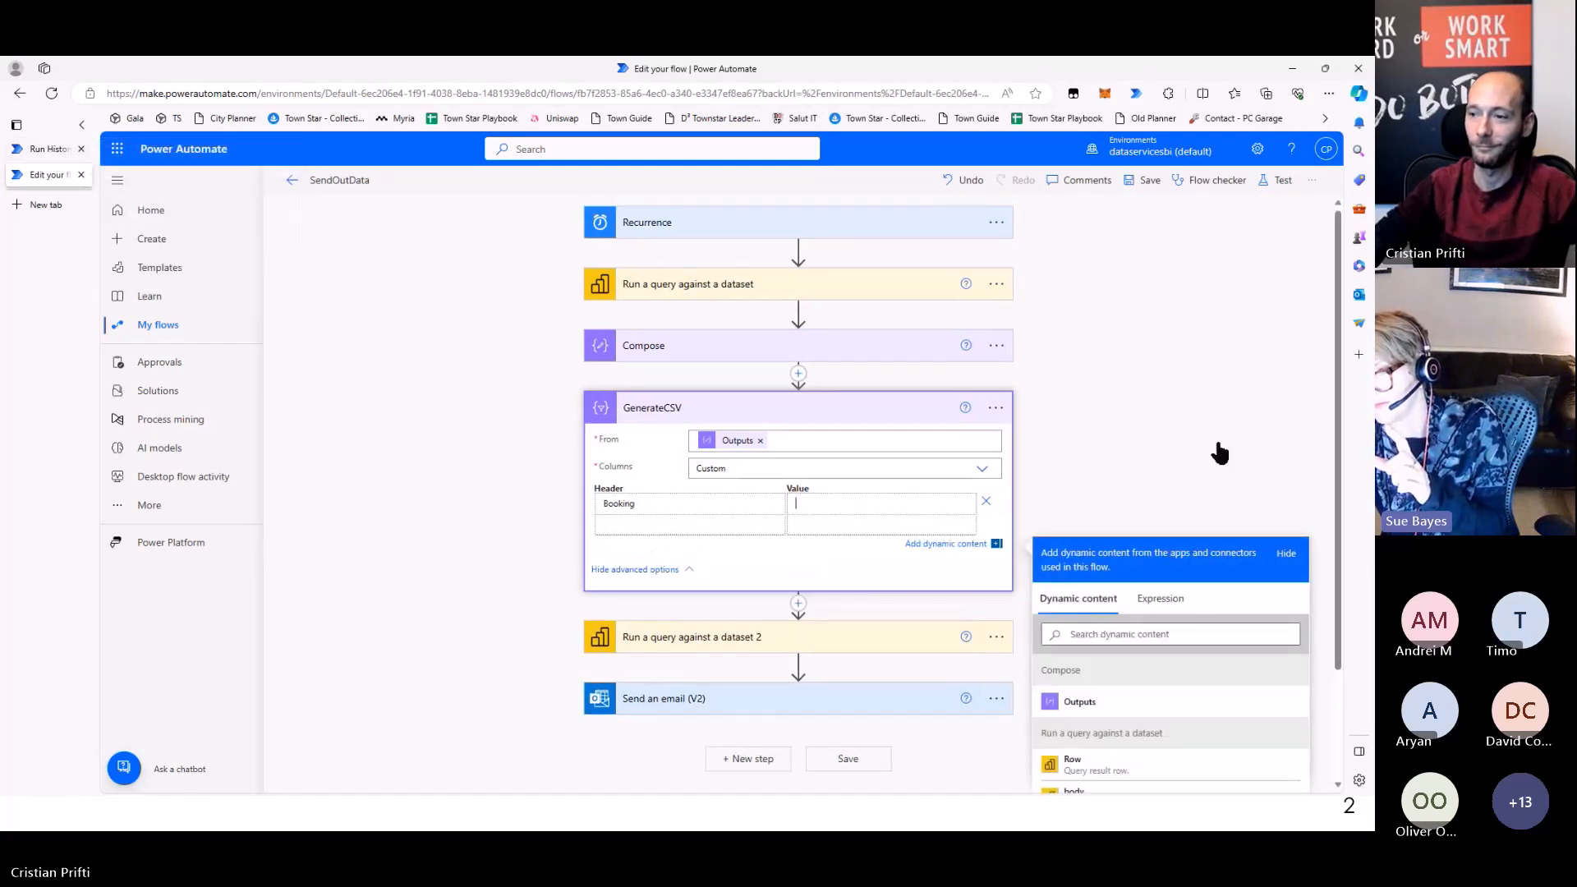
pyautogui.scroll(-1, 1214, 452)
pyautogui.click(856, 436)
pyautogui.click(1160, 511)
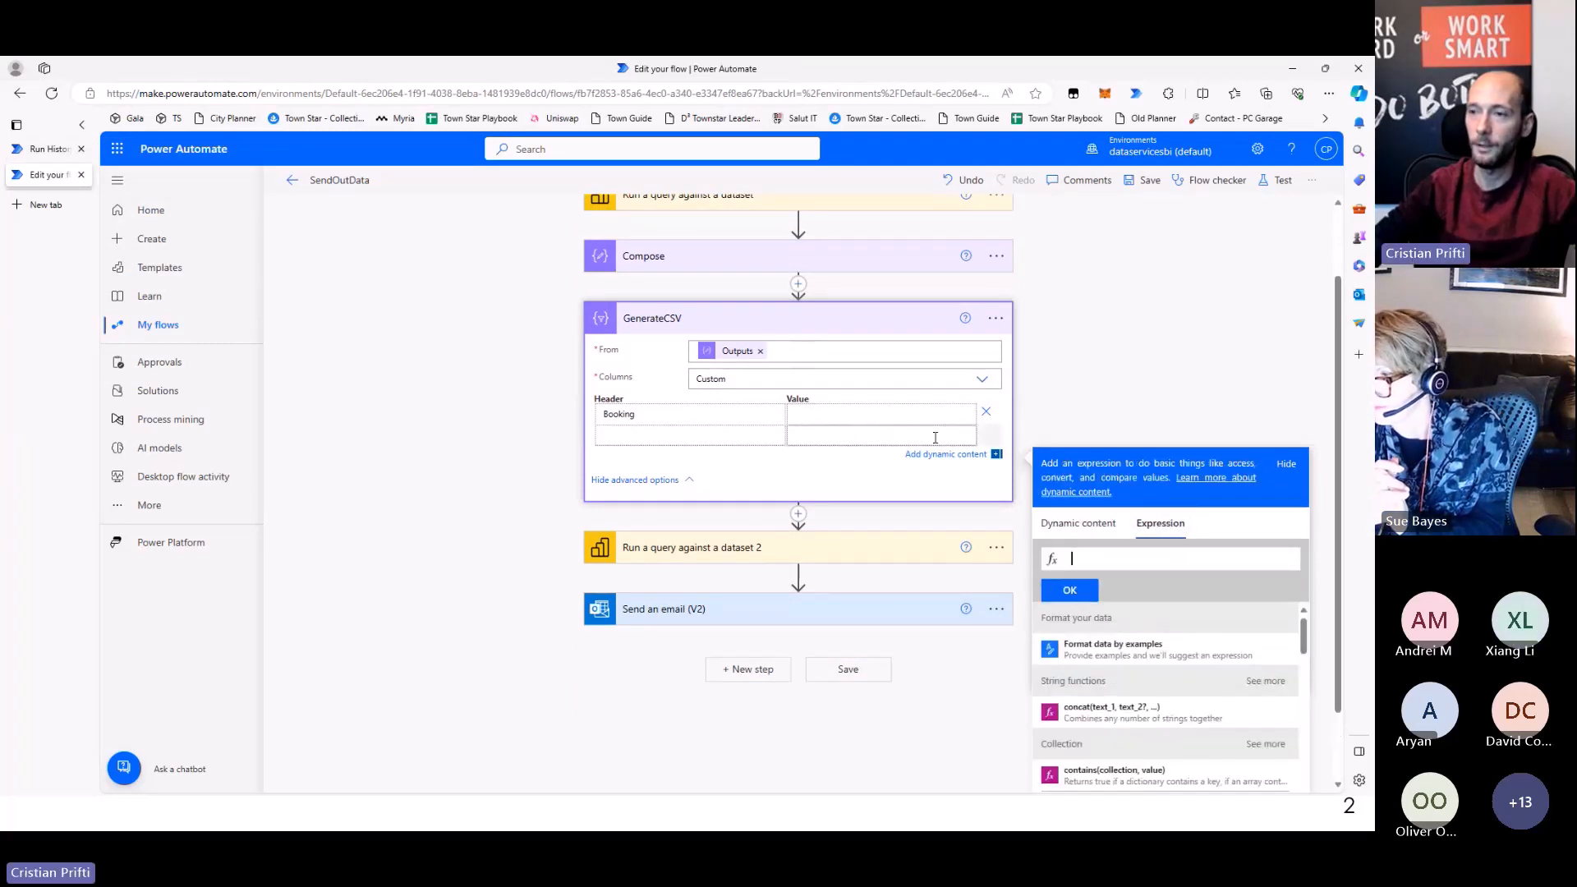
pyautogui.click(873, 416)
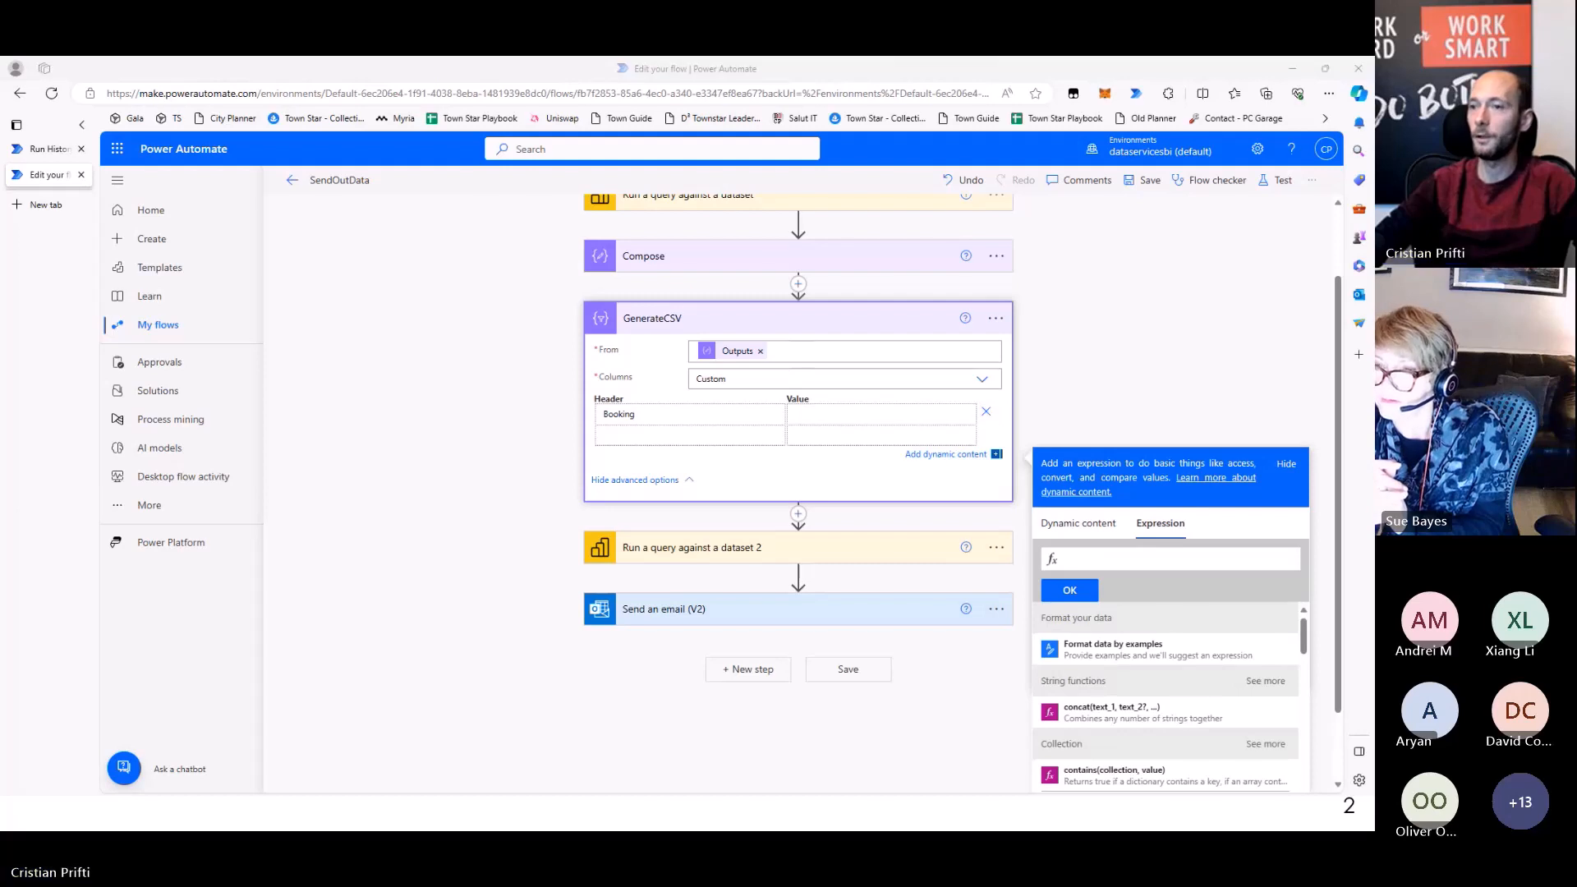
pyautogui.click(901, 416)
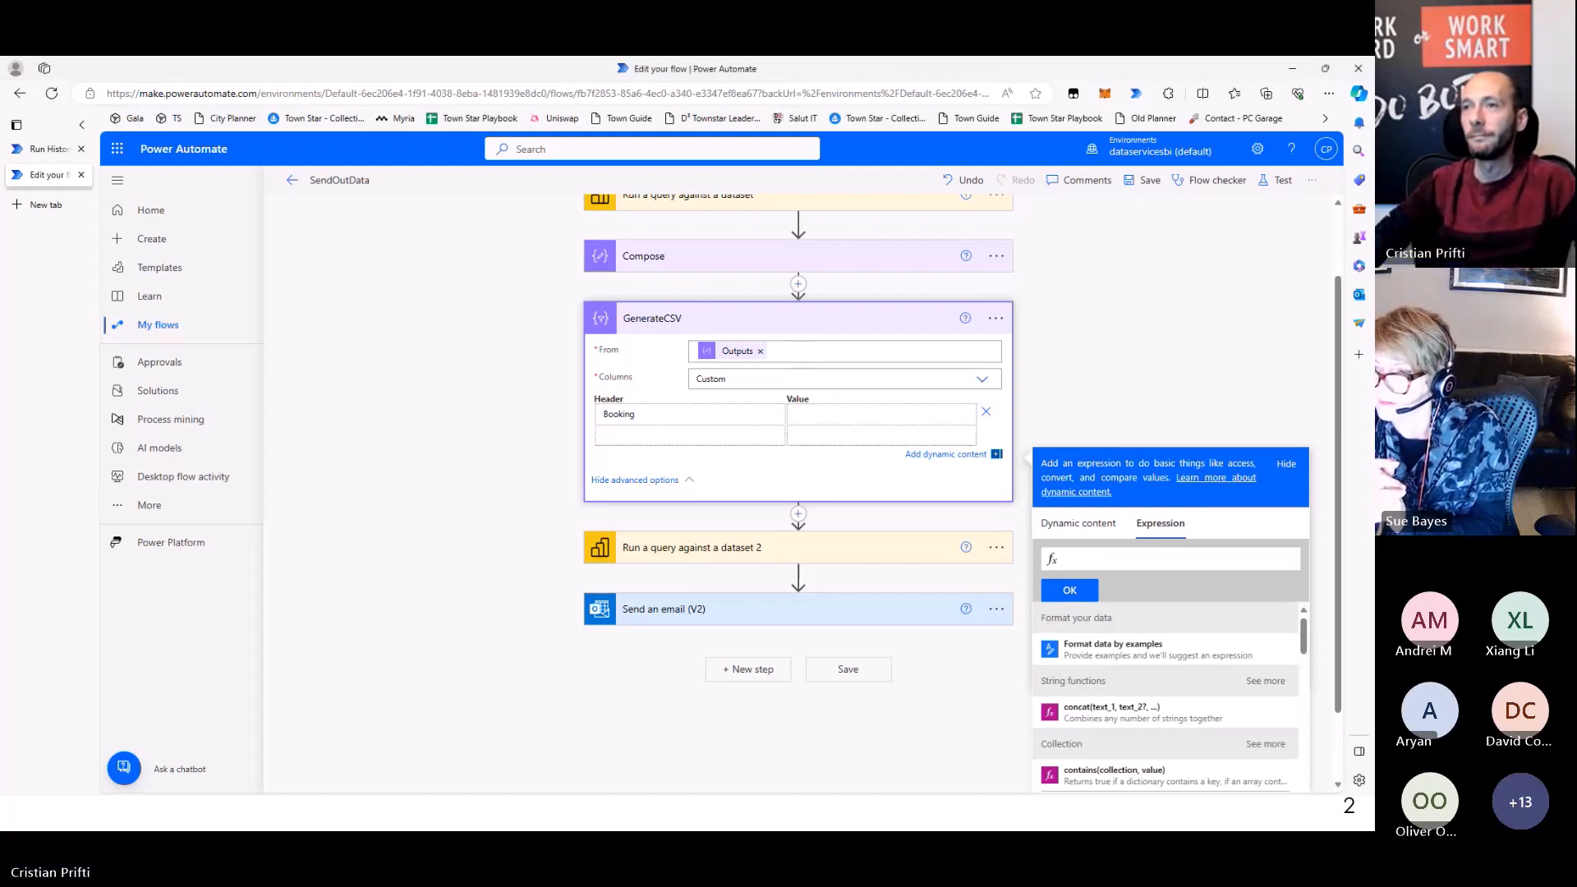
# Copy item()?['Bookings[BookingID]'] from the notes and set it as the Booking value
pyautogui.hotkey('alt', 'Tab')
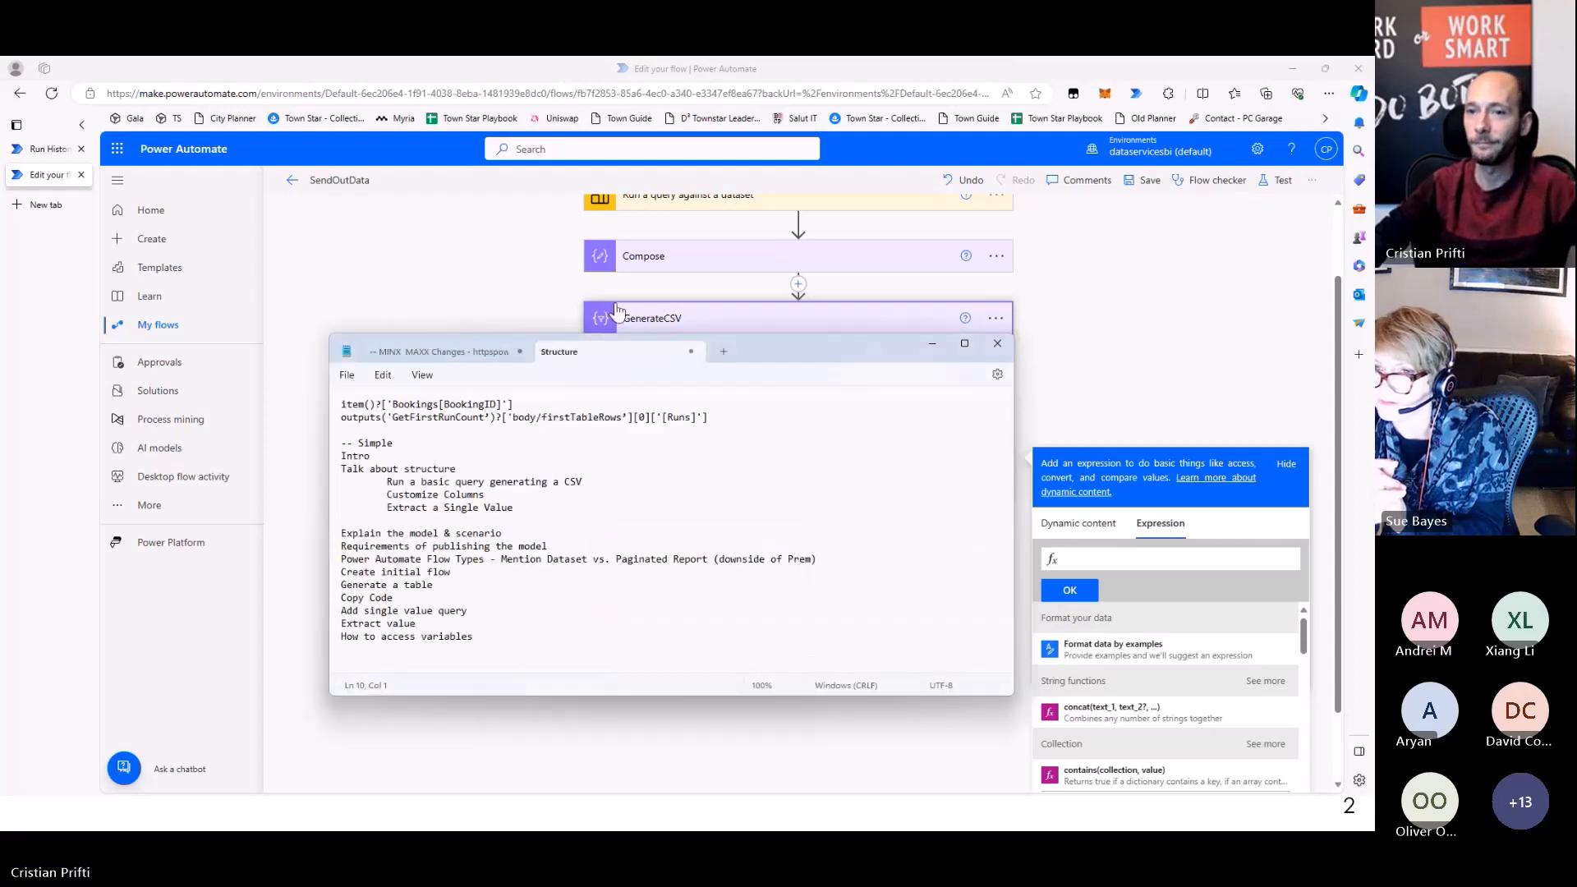
pyautogui.moveTo(527, 403); pyautogui.dragTo(340, 405)
pyautogui.hotkey('ctrl', 'c')
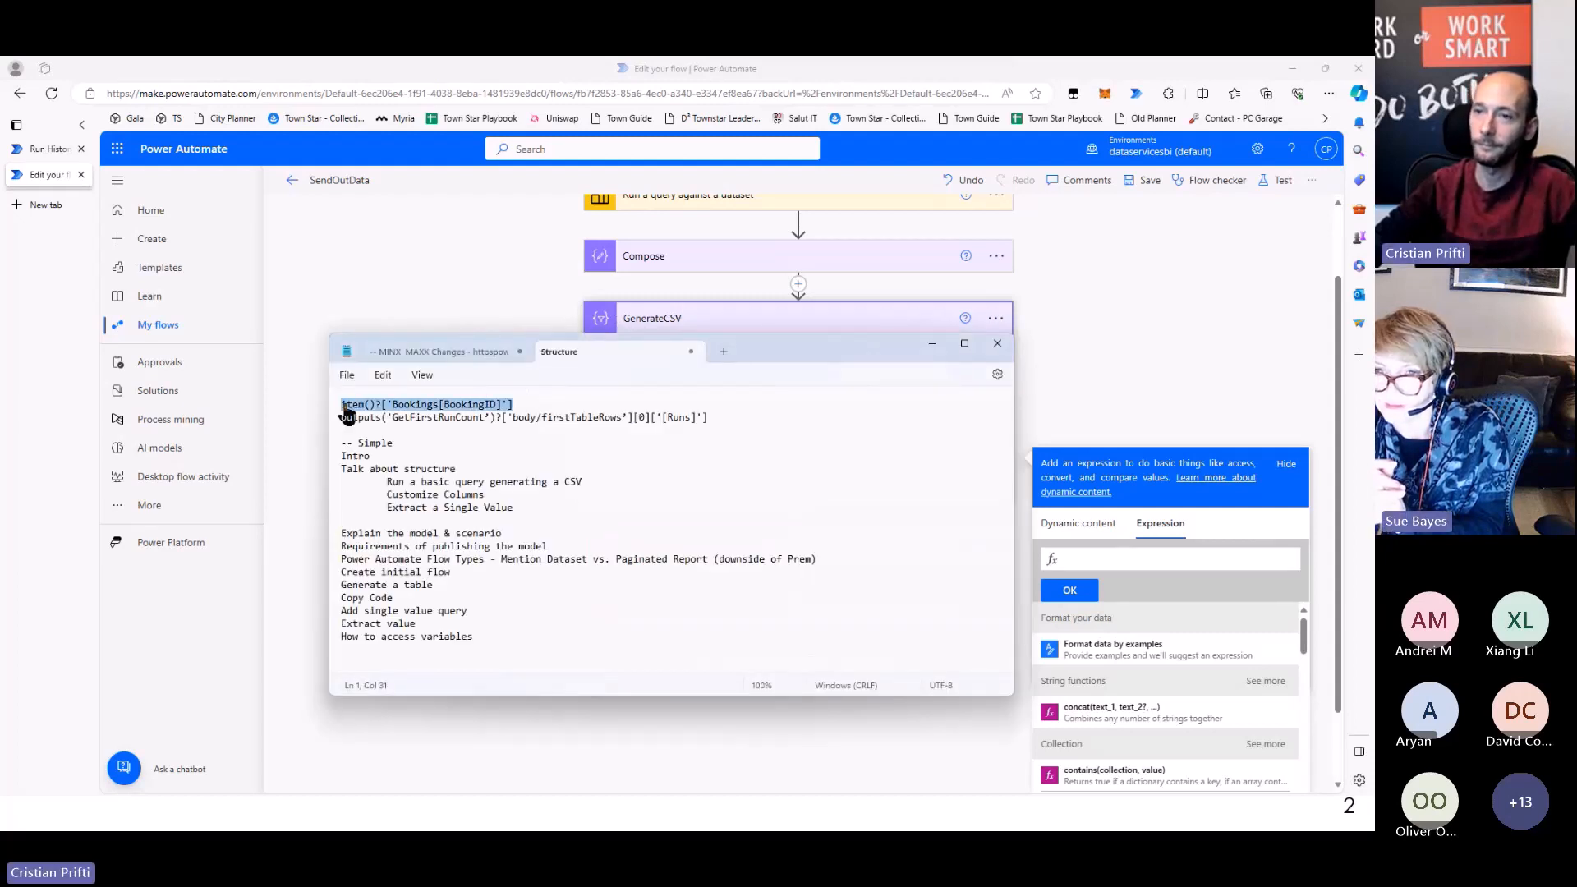
pyautogui.click(931, 343)
pyautogui.click(842, 418)
pyautogui.click(1171, 556)
pyautogui.hotkey('ctrl', 'v')
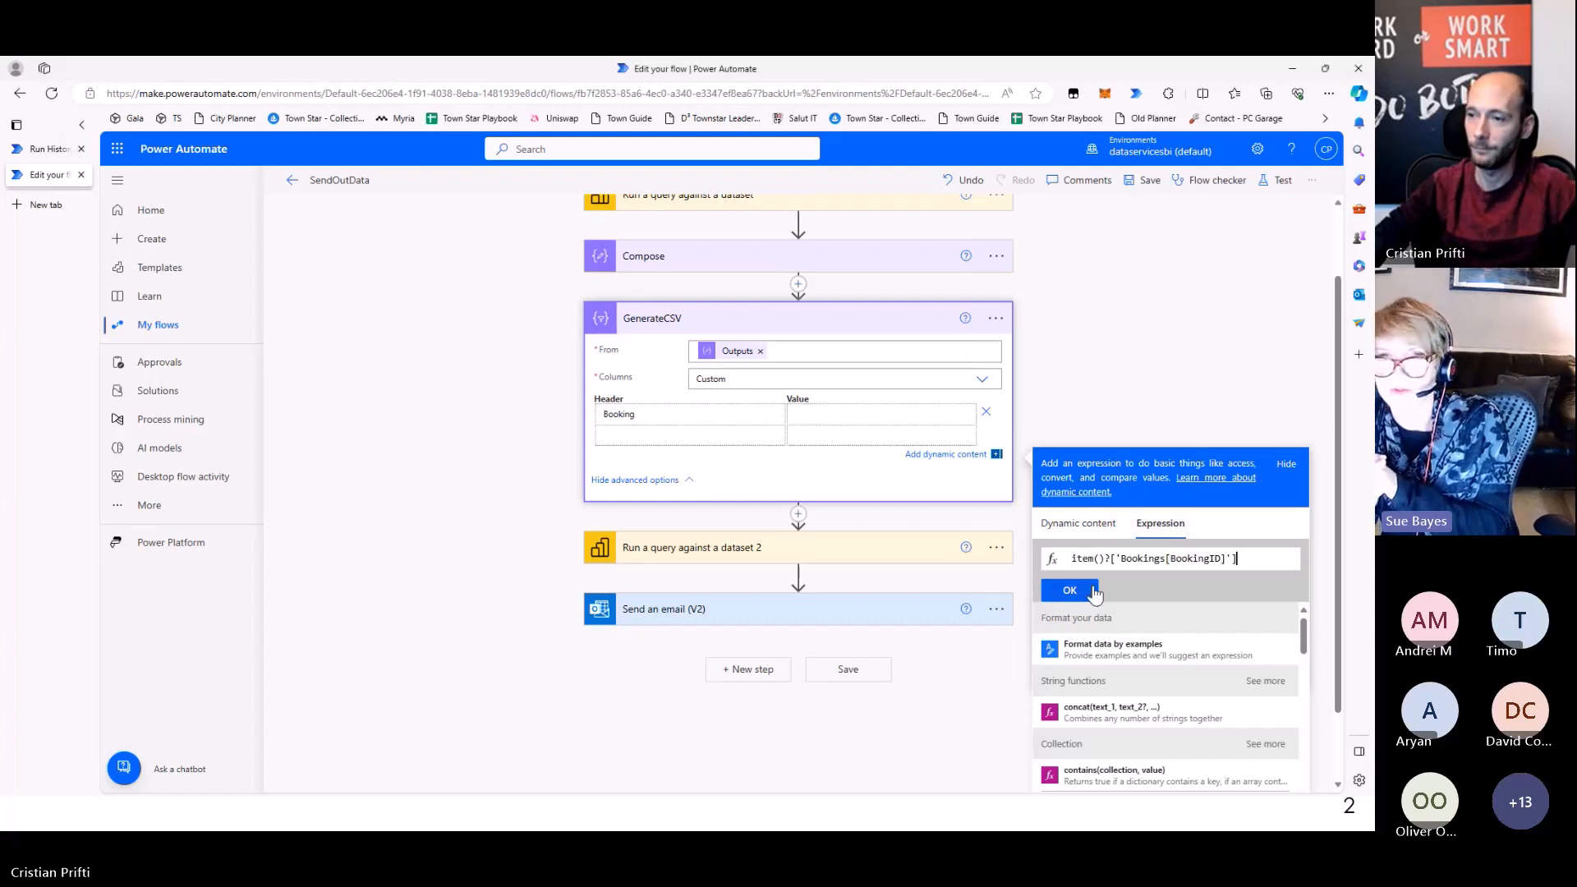
pyautogui.click(1070, 591)
pyautogui.click(824, 437)
# Save the flow and rerun it with the most recent trigger, then view SalesBookings
pyautogui.click(1147, 182)
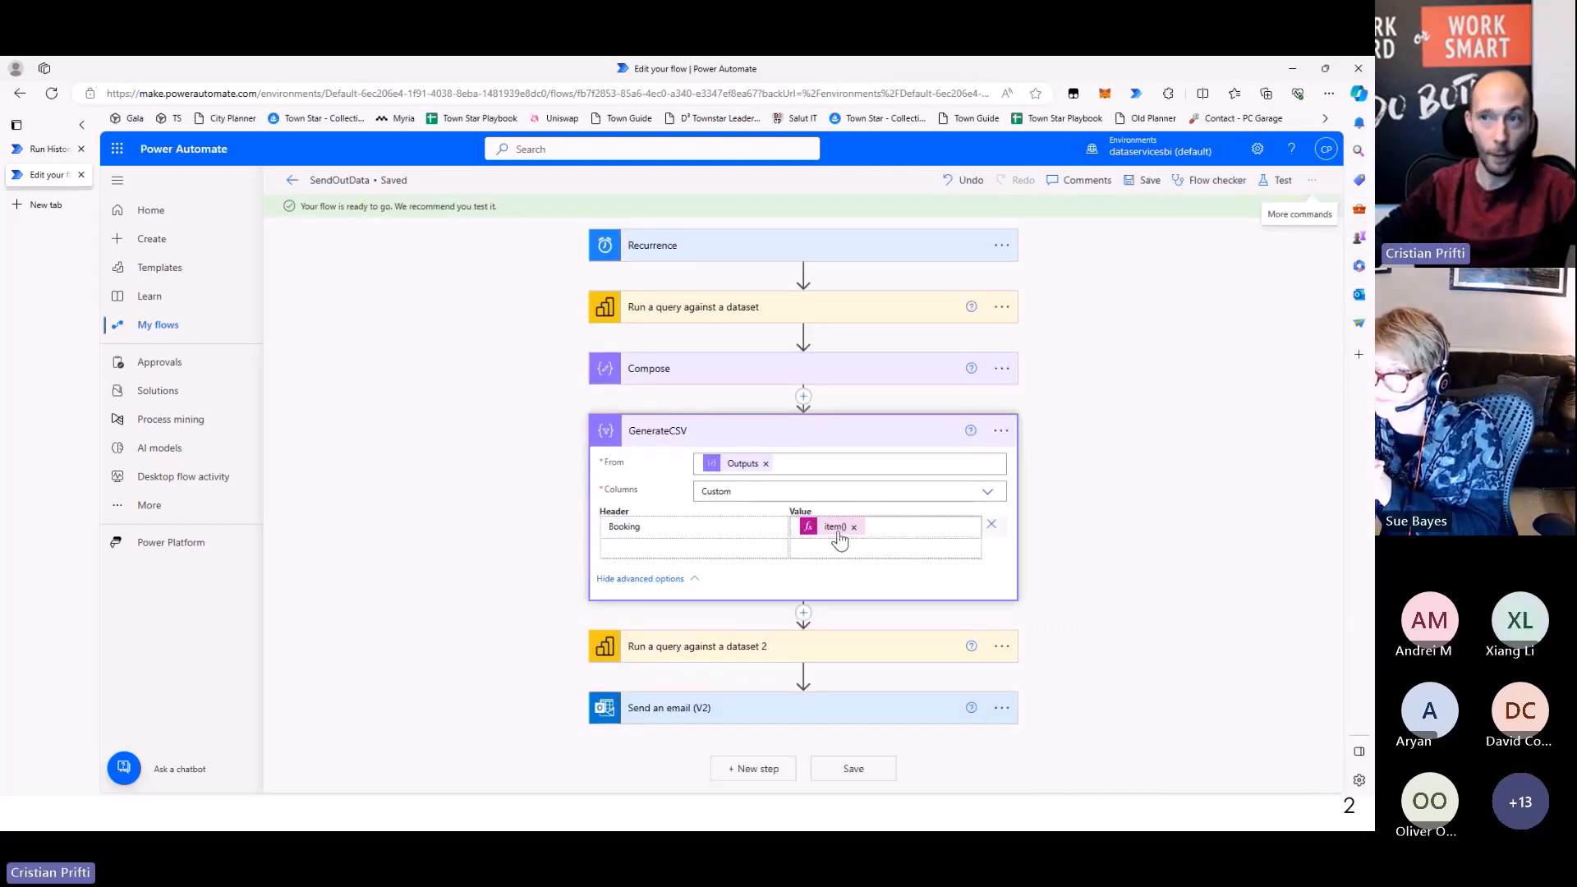
pyautogui.click(1278, 179)
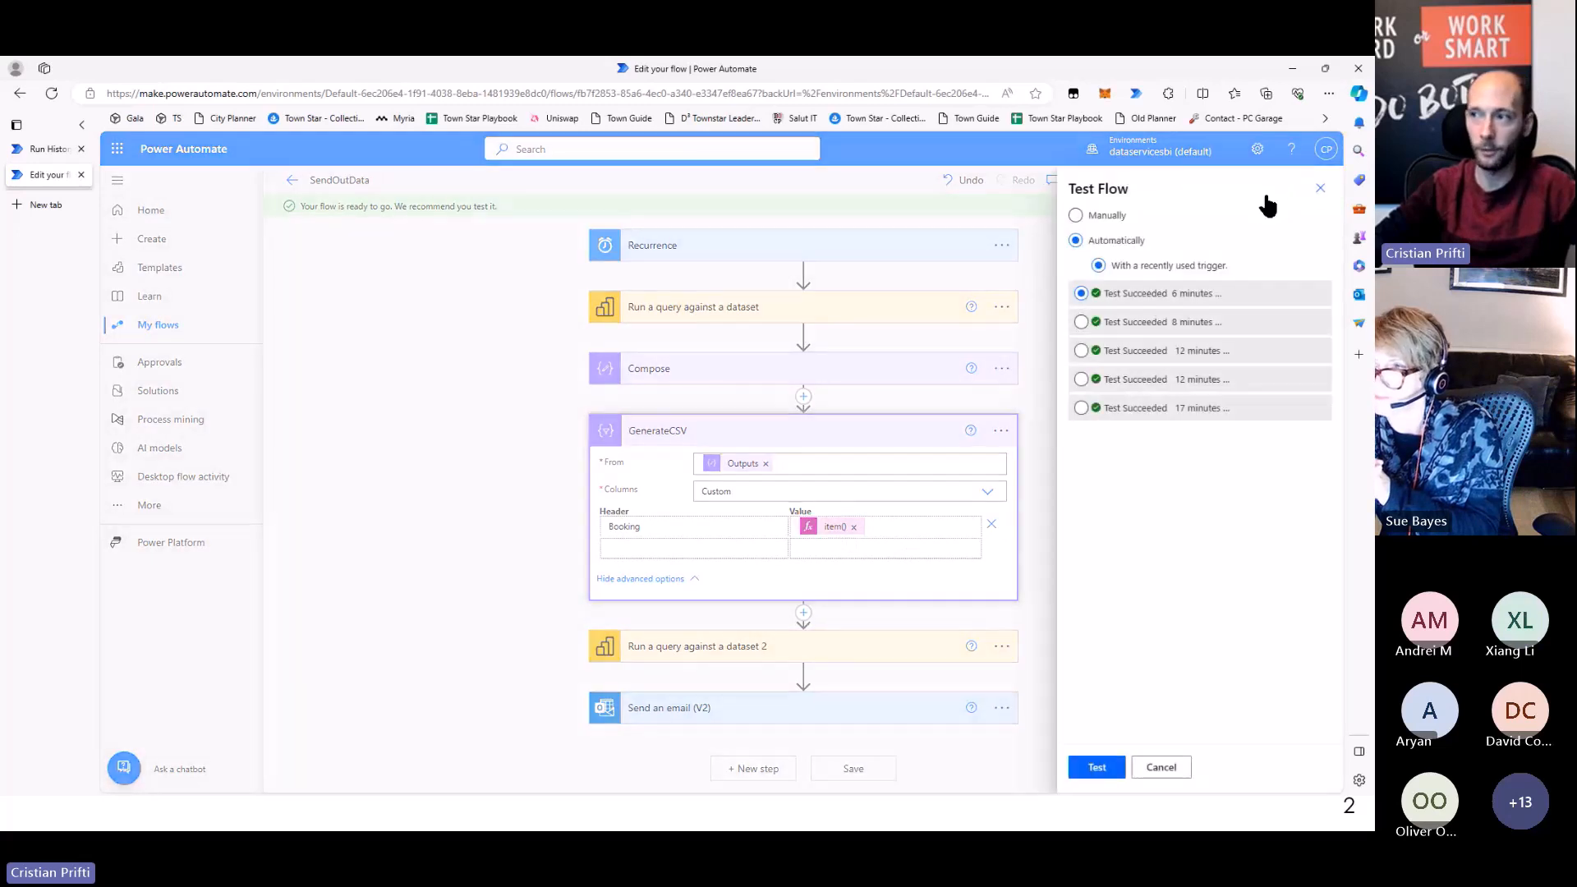
pyautogui.click(1132, 304)
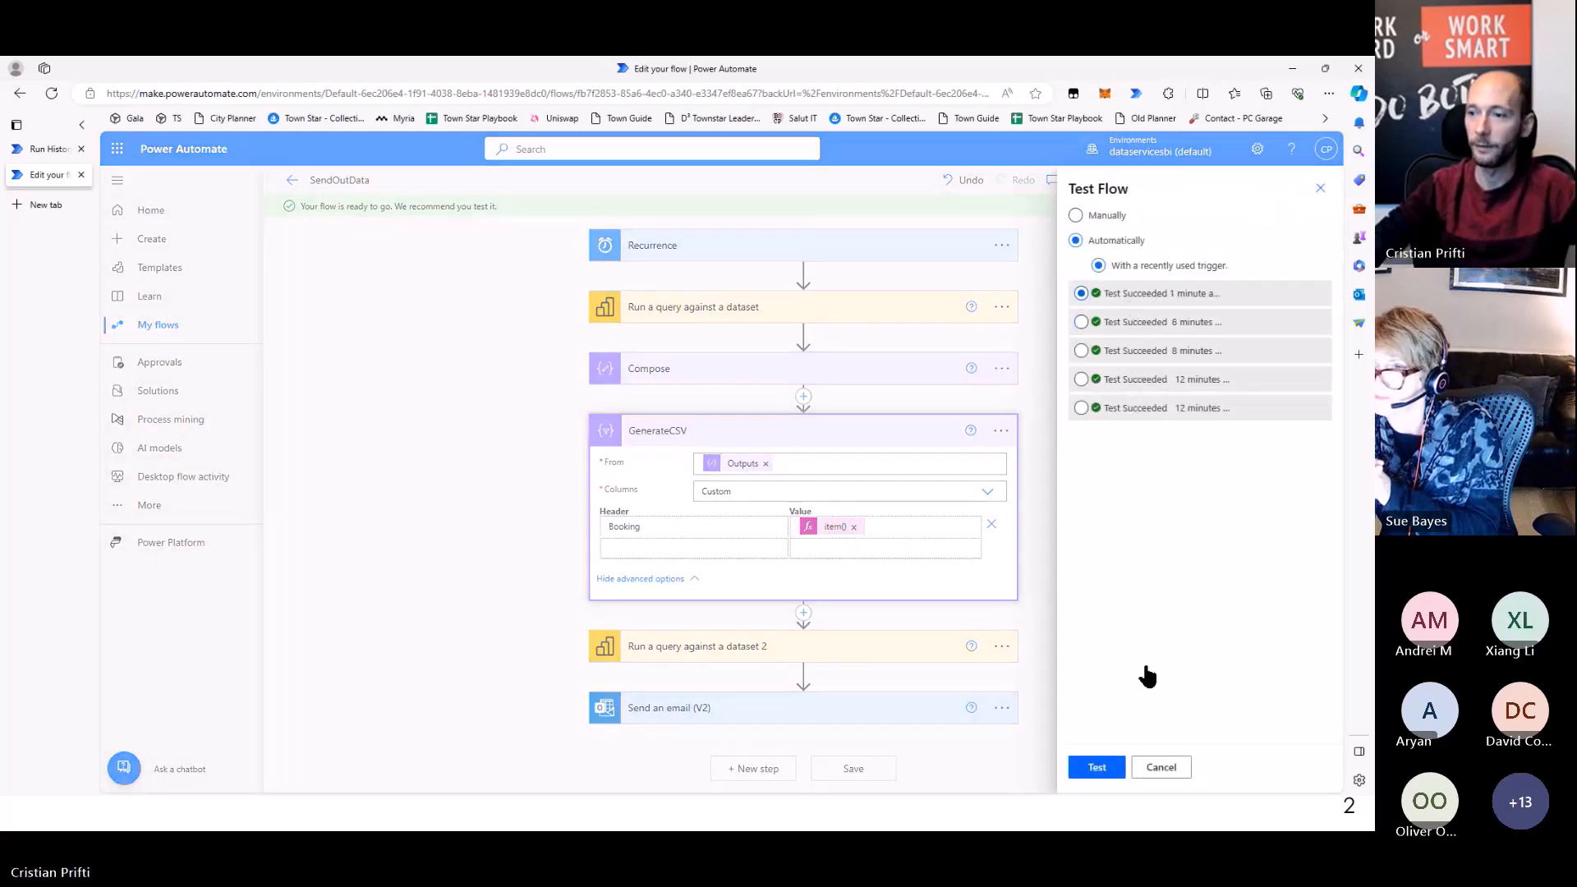
pyautogui.click(1114, 774)
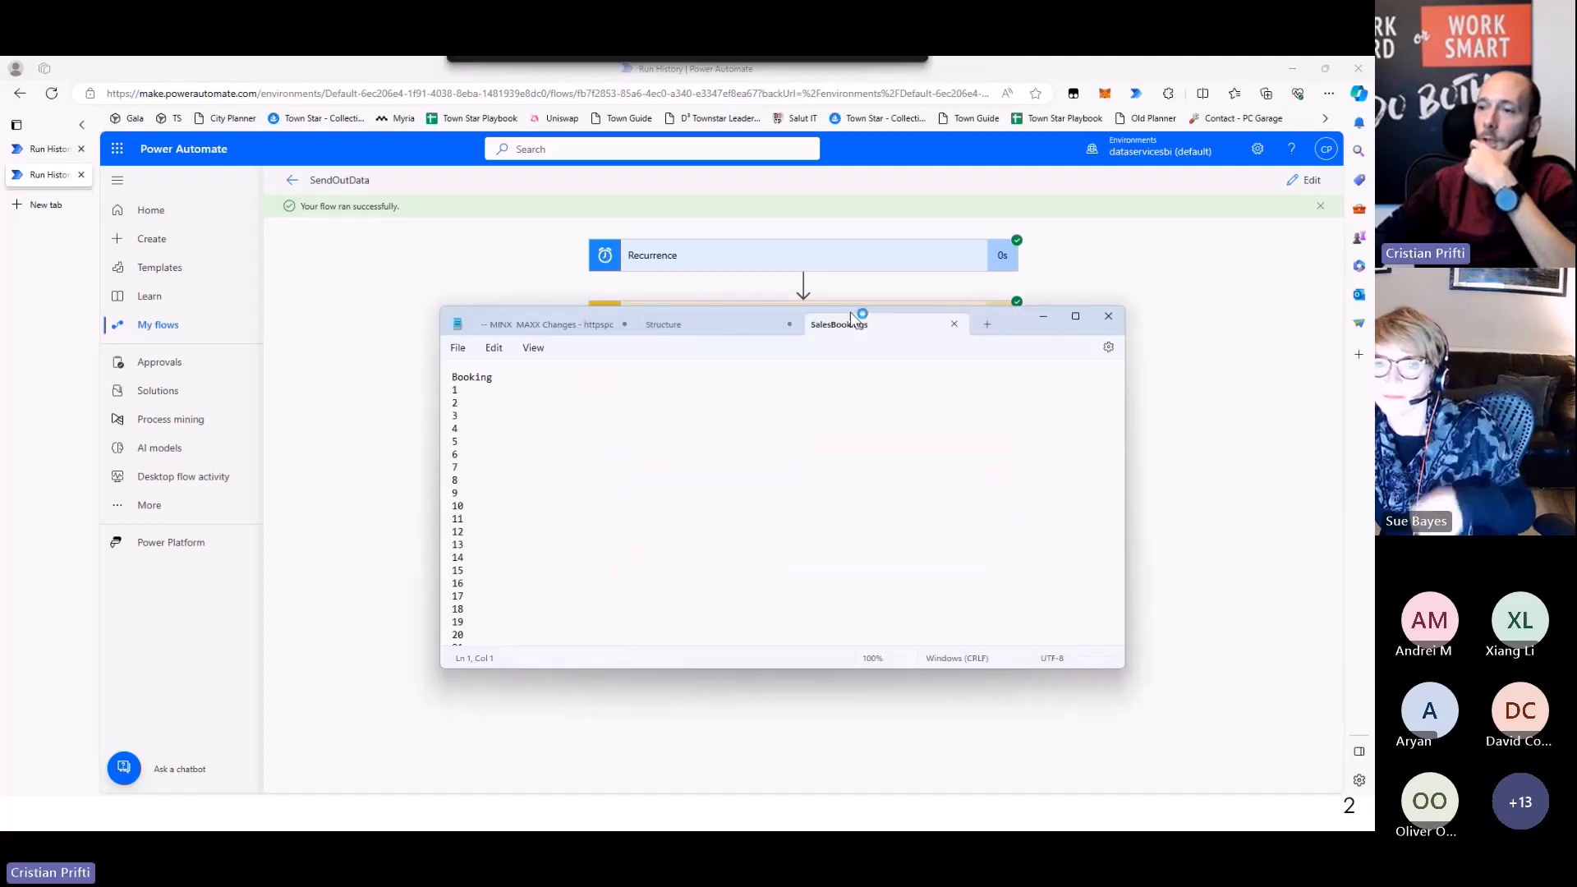
pyautogui.moveTo(859, 318); pyautogui.dragTo(750, 342)
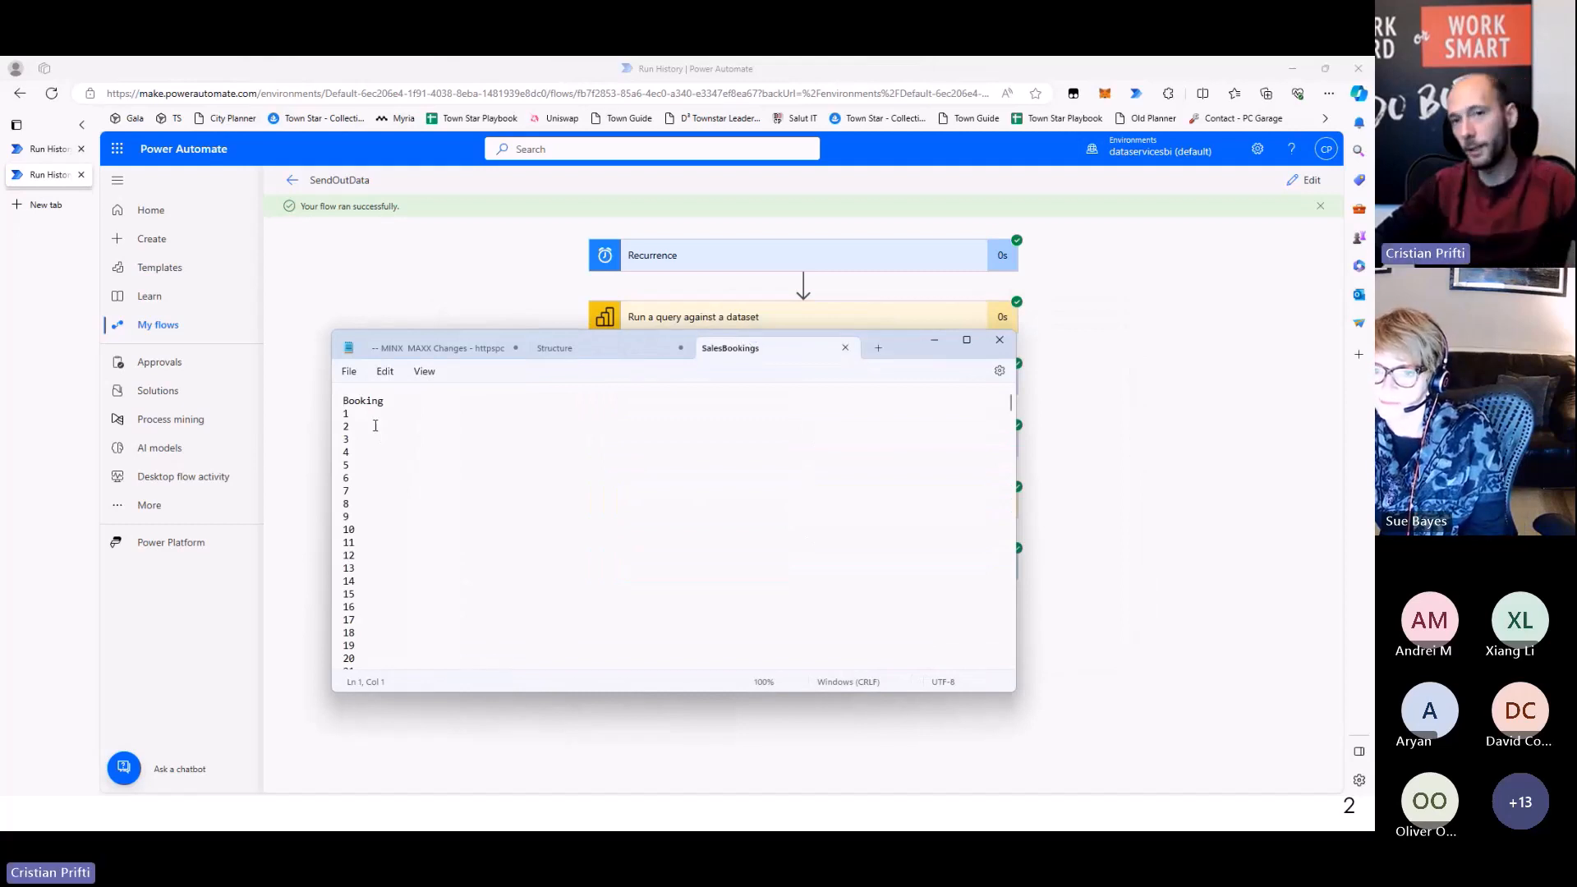
# Review the Booking column of IDs 1, 2, 3 in SalesBookings, then close that tab
pyautogui.moveTo(392, 400); pyautogui.dragTo(344, 591)
pyautogui.click(350, 413)
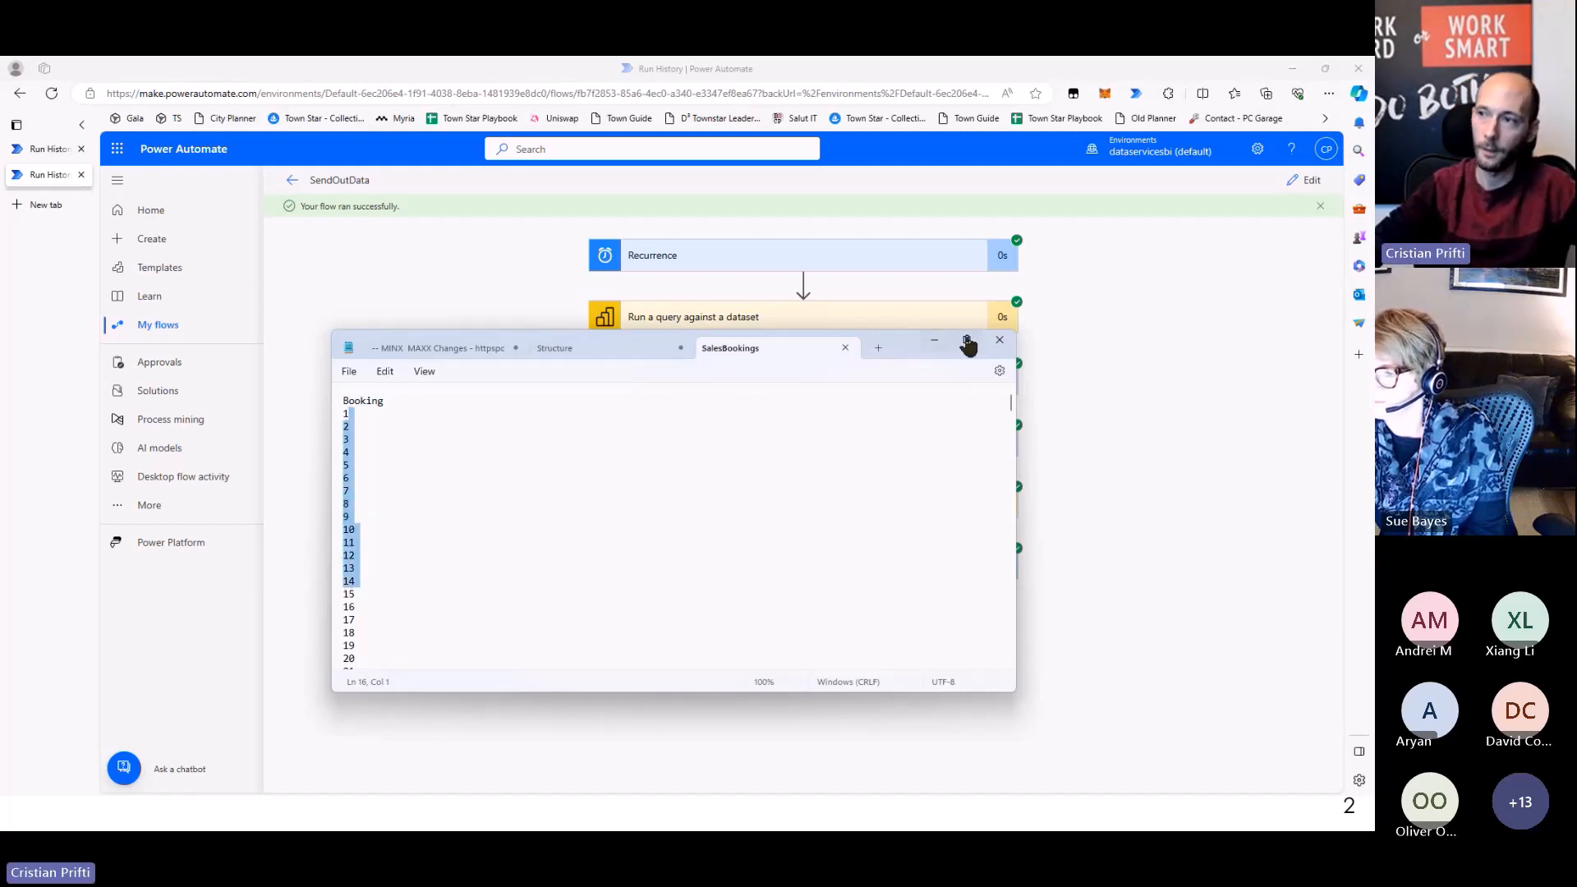
pyautogui.click(847, 350)
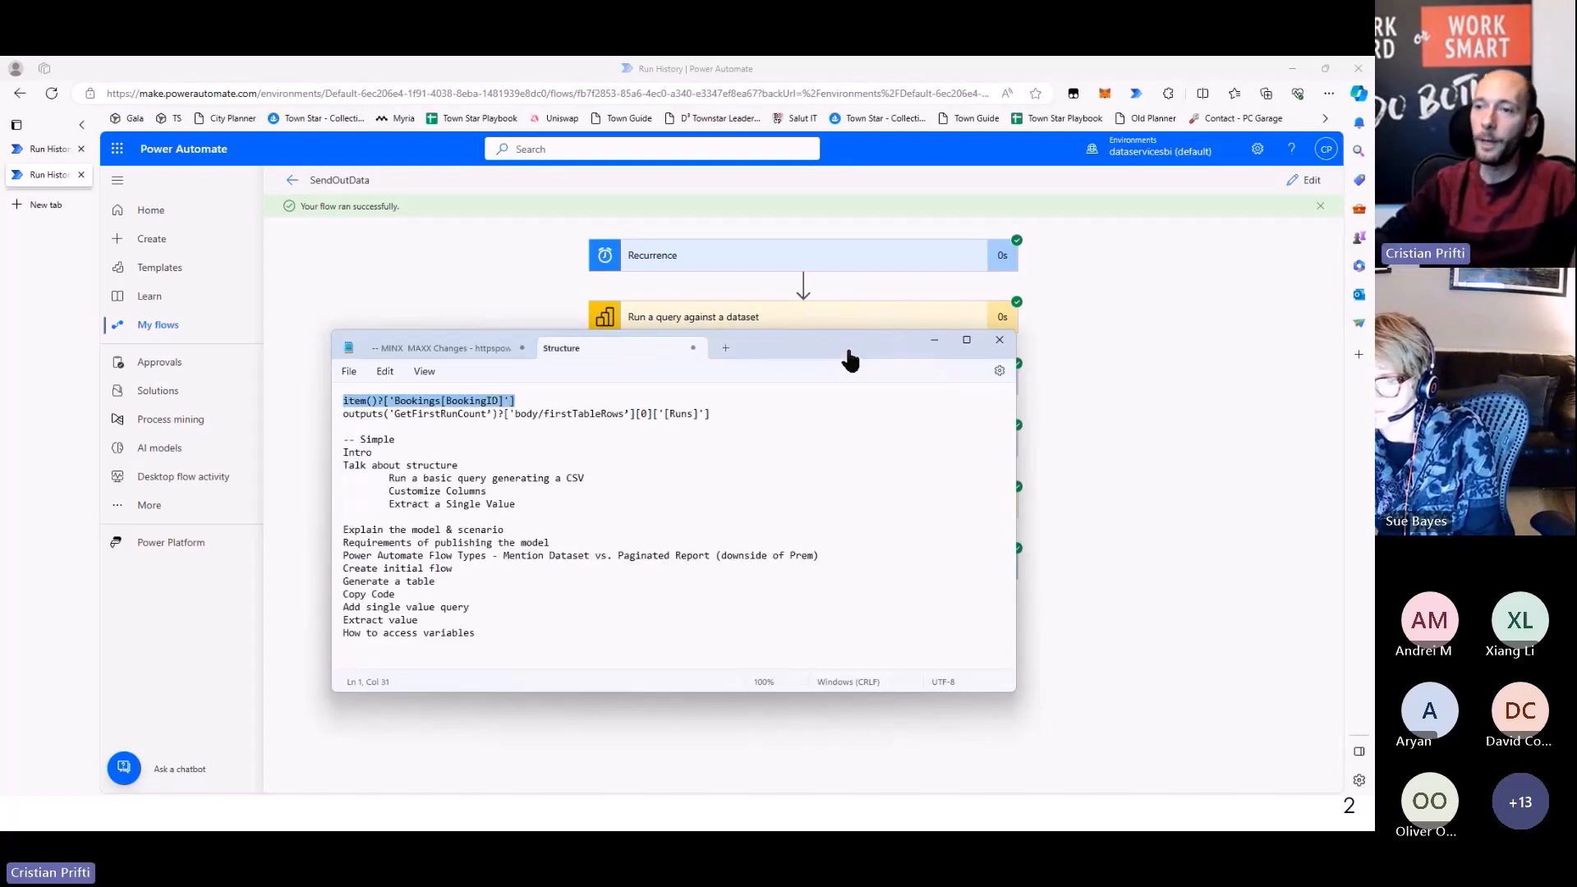
# Return to the SendOutData run page and open the flow for editing with GenerateCSV expanded
pyautogui.click(755, 76)
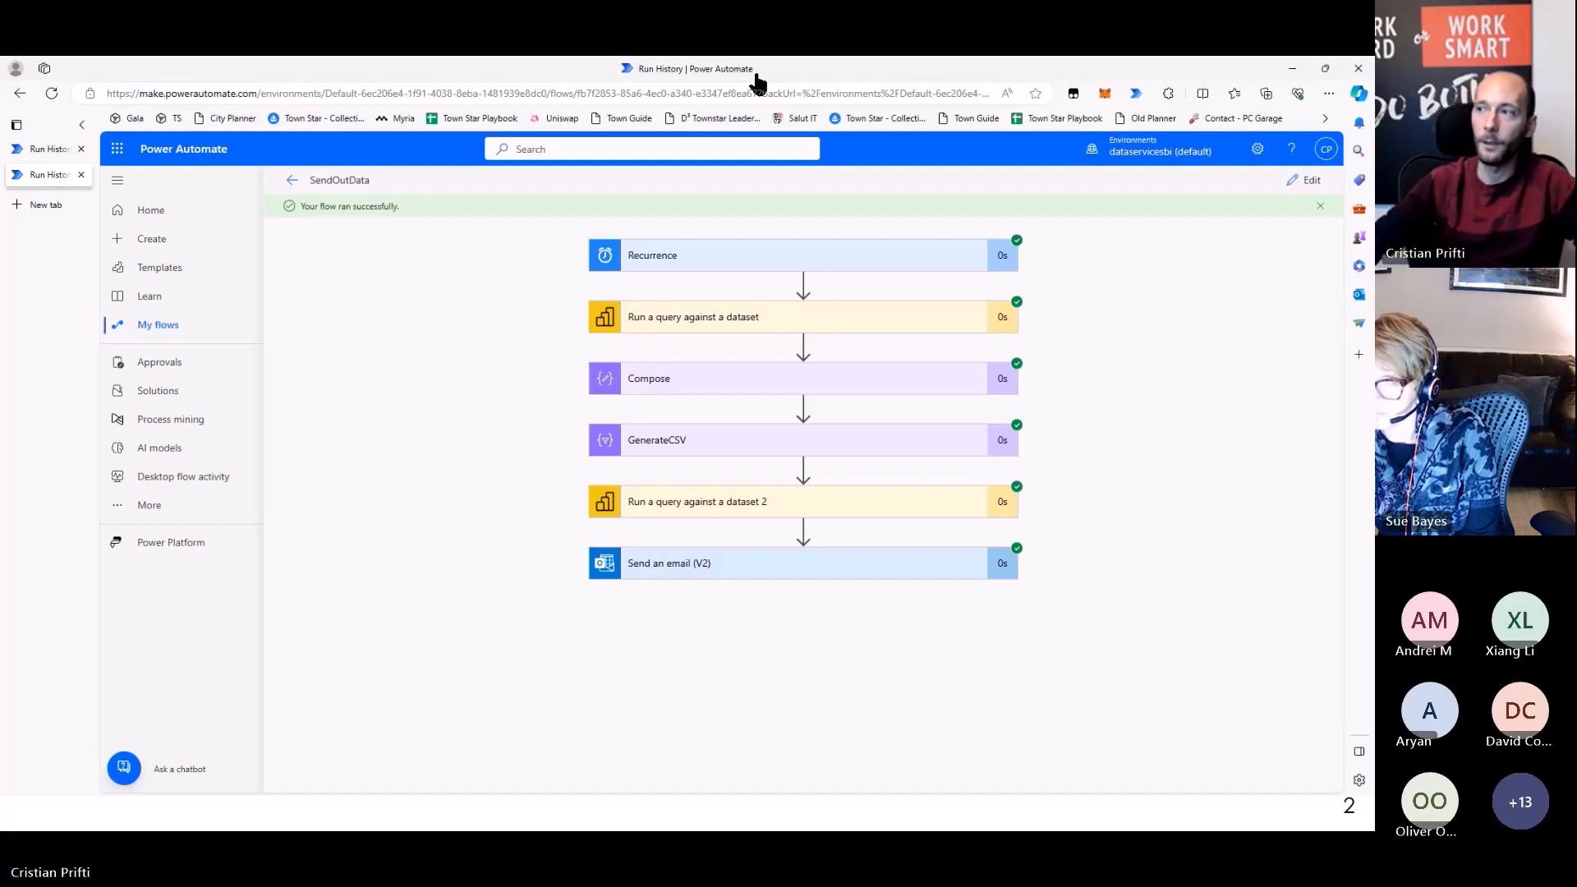
pyautogui.click(1312, 181)
pyautogui.click(862, 408)
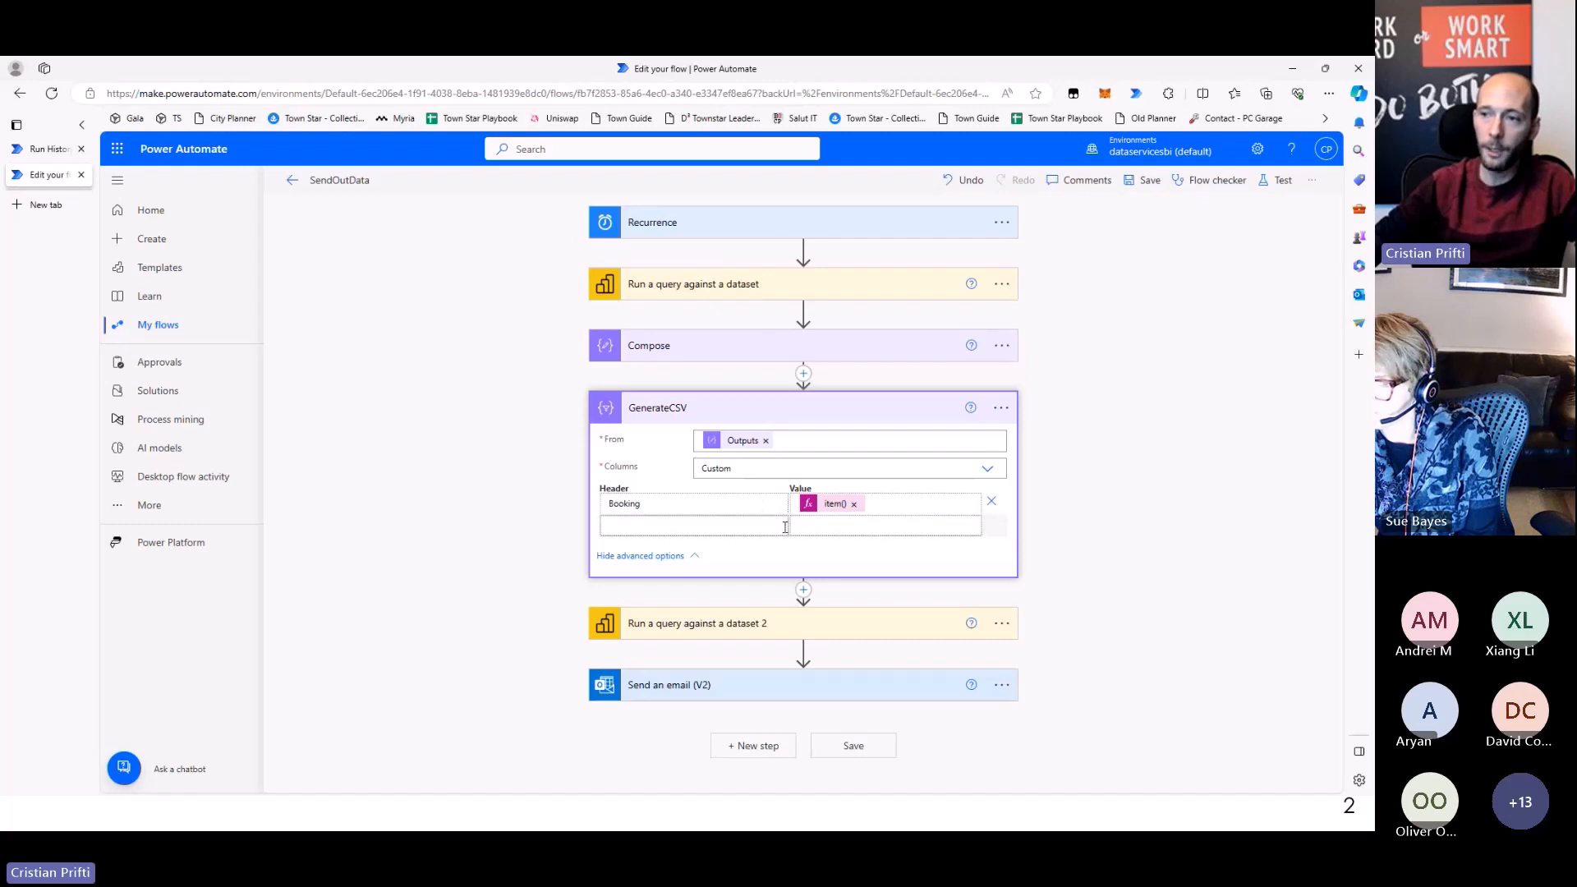
# Append ID to the GenerateCSV Booking header so the column reads BookingID
pyautogui.doubleClick(630, 503)
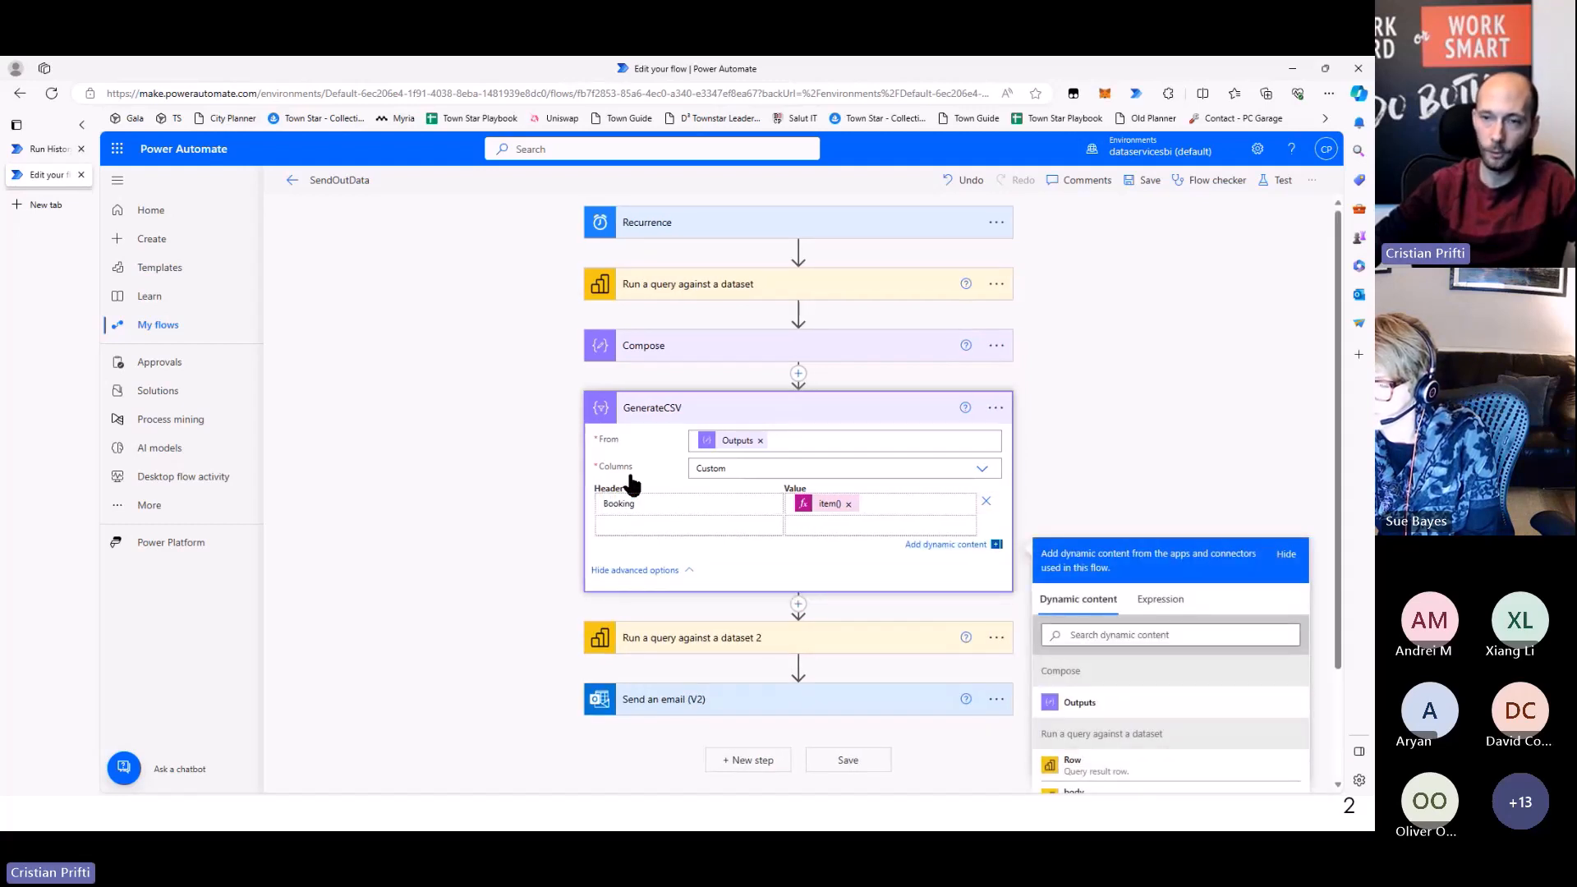
pyautogui.click(632, 487)
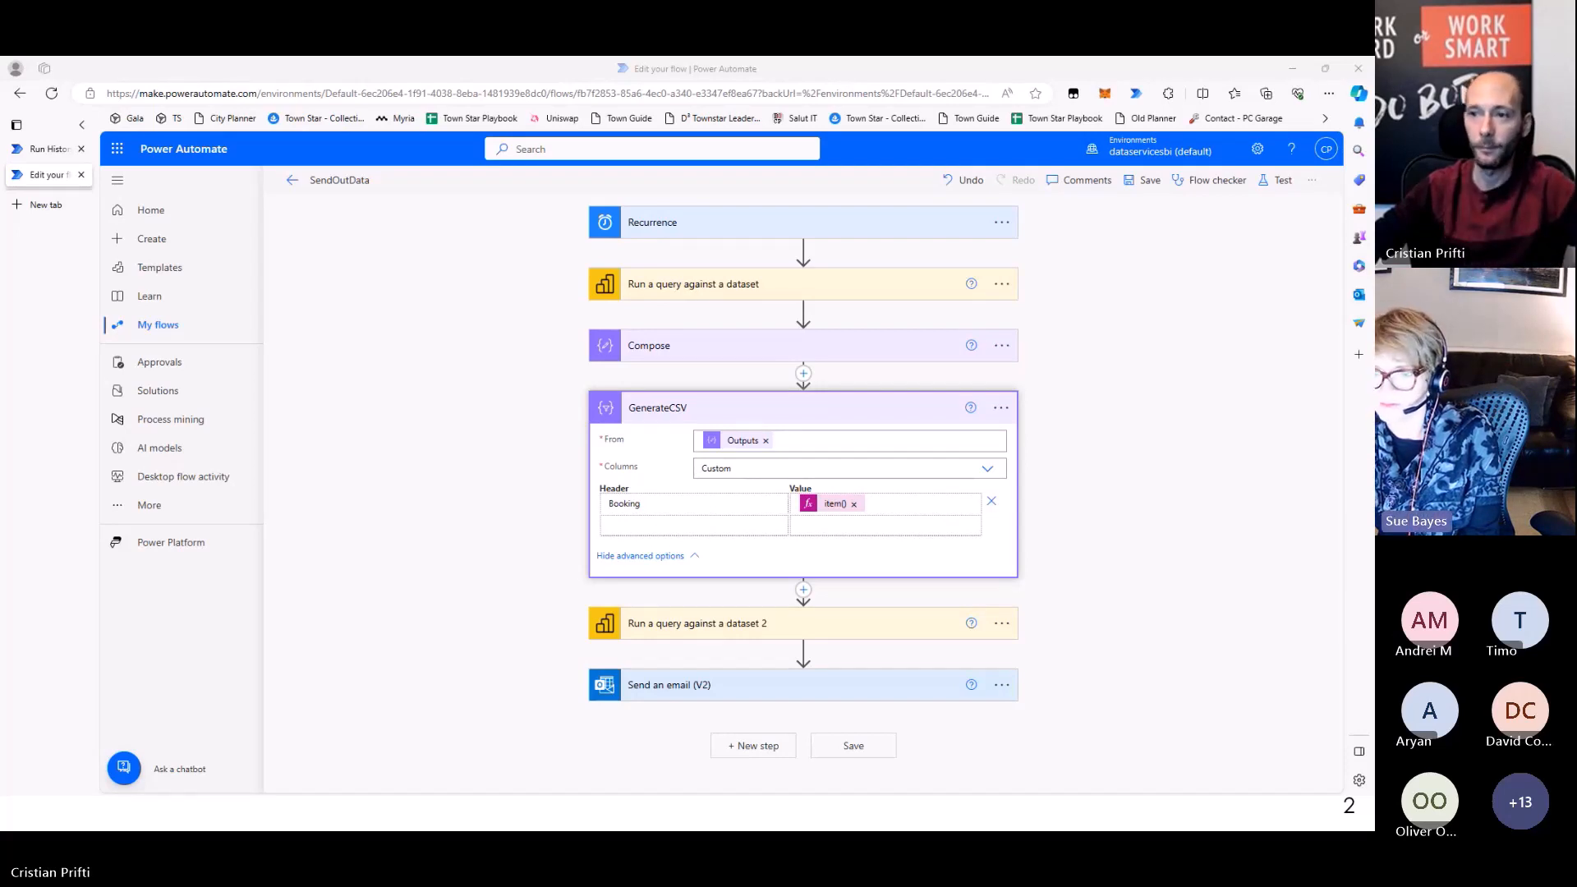
pyautogui.click(680, 508)
pyautogui.write('ID')
pyautogui.click(630, 450)
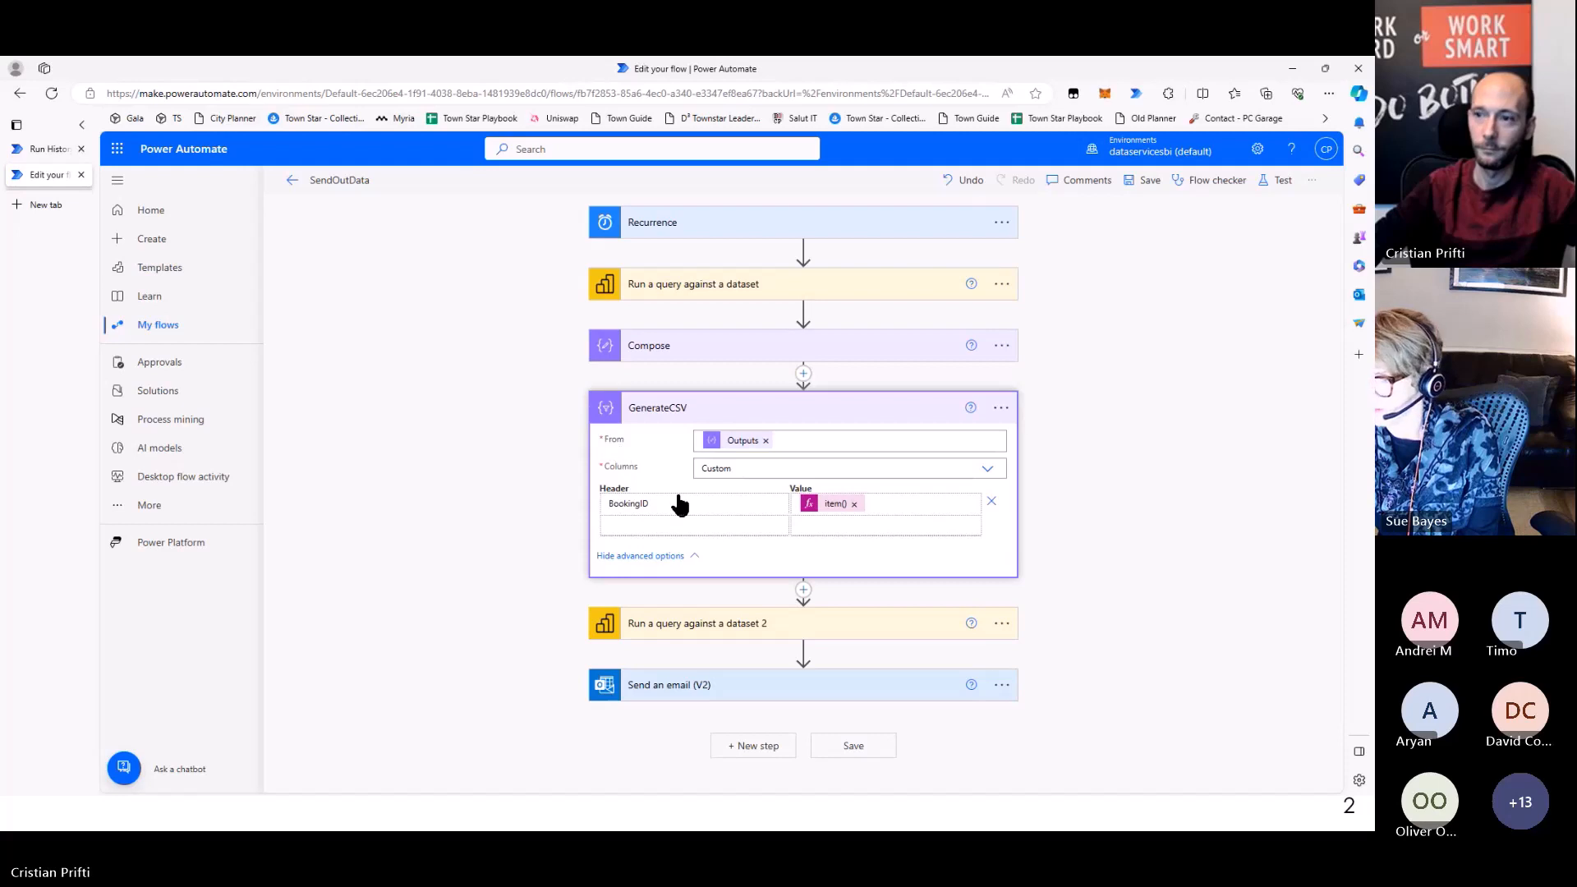
pyautogui.click(655, 526)
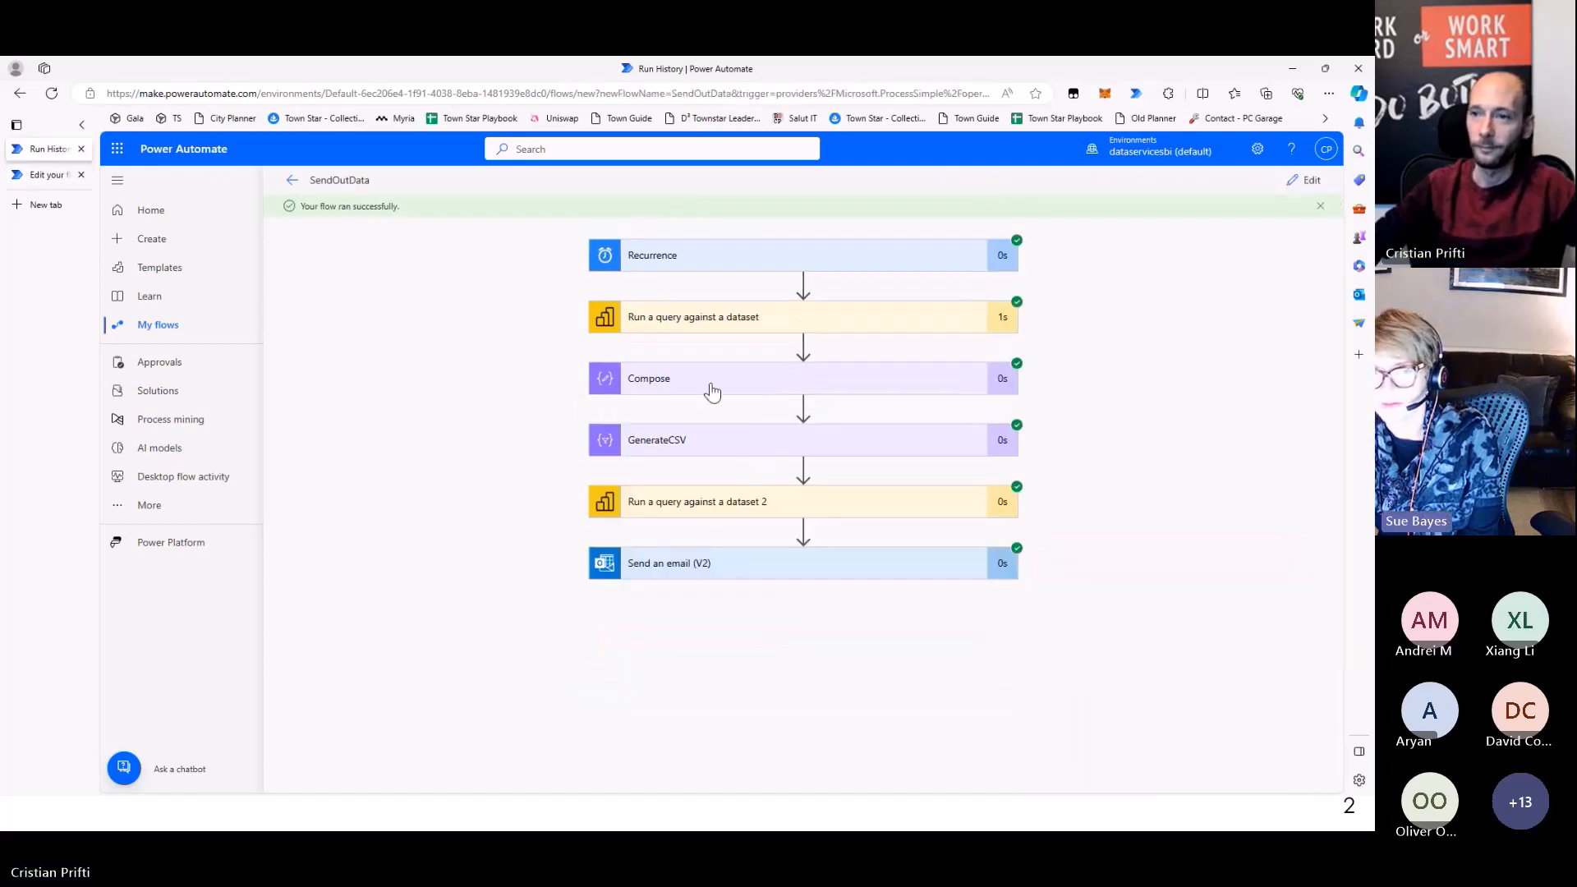
# Copy the Bookings[Customer] column name from the first query step's run output
pyautogui.click(668, 323)
pyautogui.scroll(-5, 811, 530)
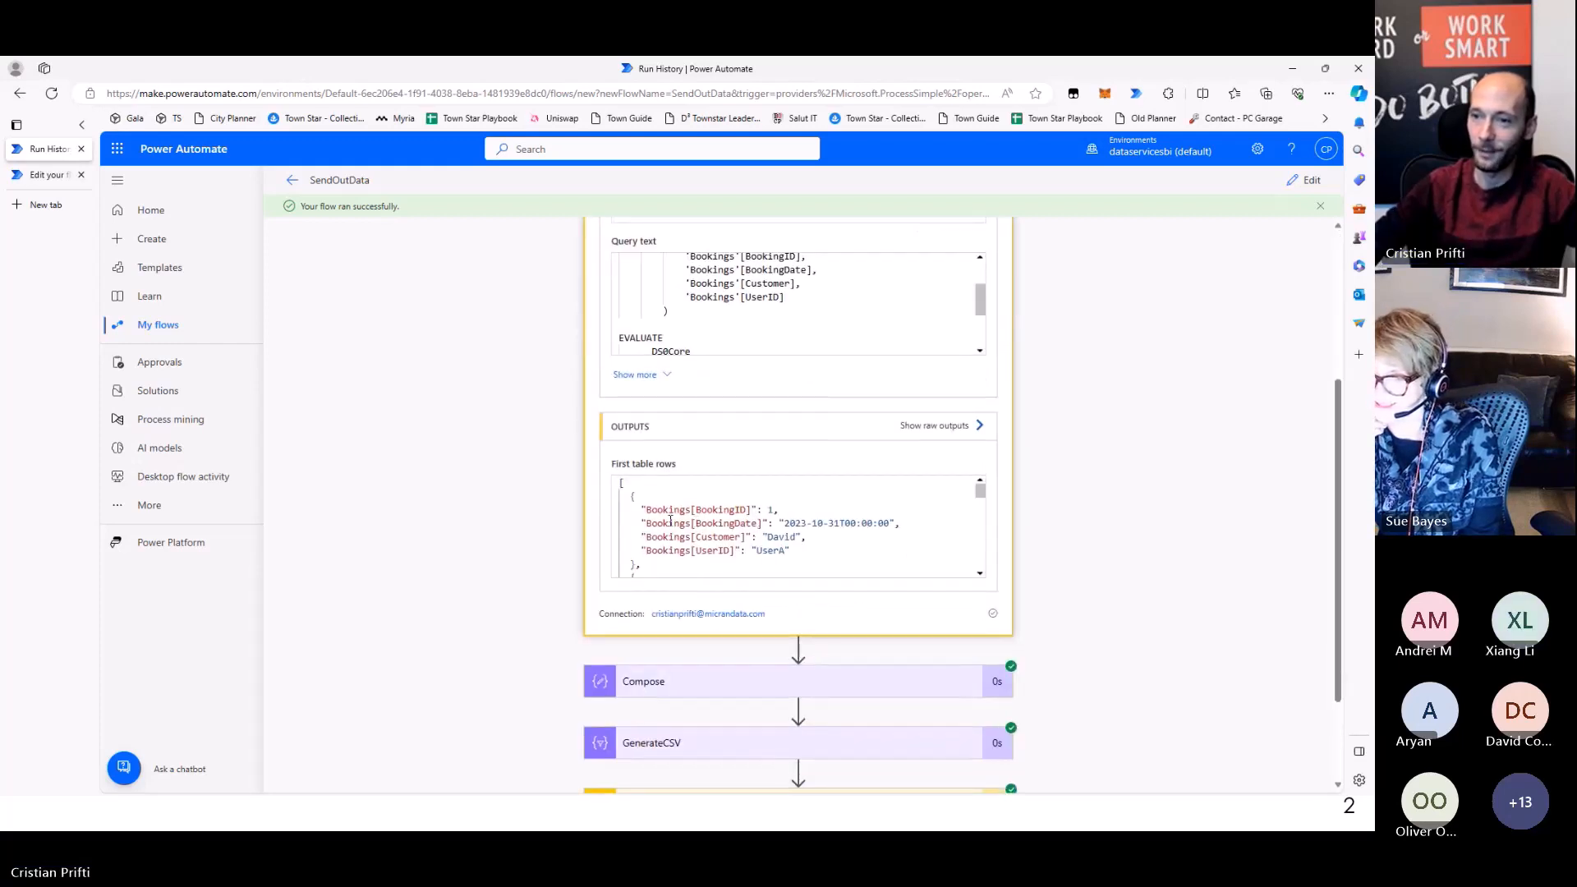
pyautogui.moveTo(646, 537); pyautogui.dragTo(745, 537)
pyautogui.hotkey('ctrl', 'c')
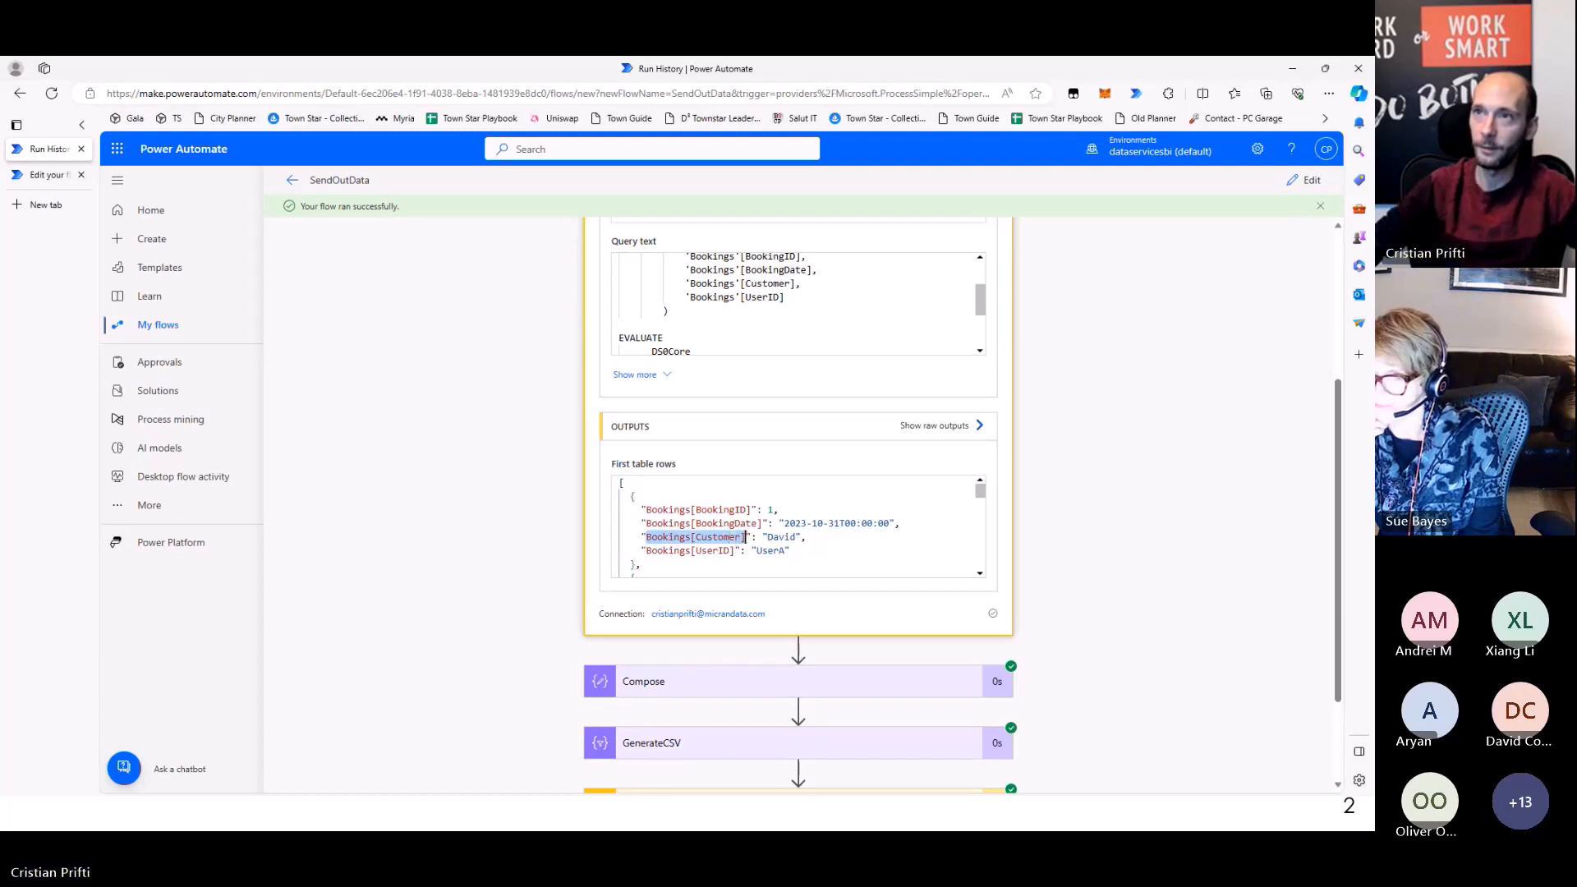
# Paste it into the second header field and trim it down to Customer
pyautogui.click(48, 175)
pyautogui.hotkey('ctrl', 'v')
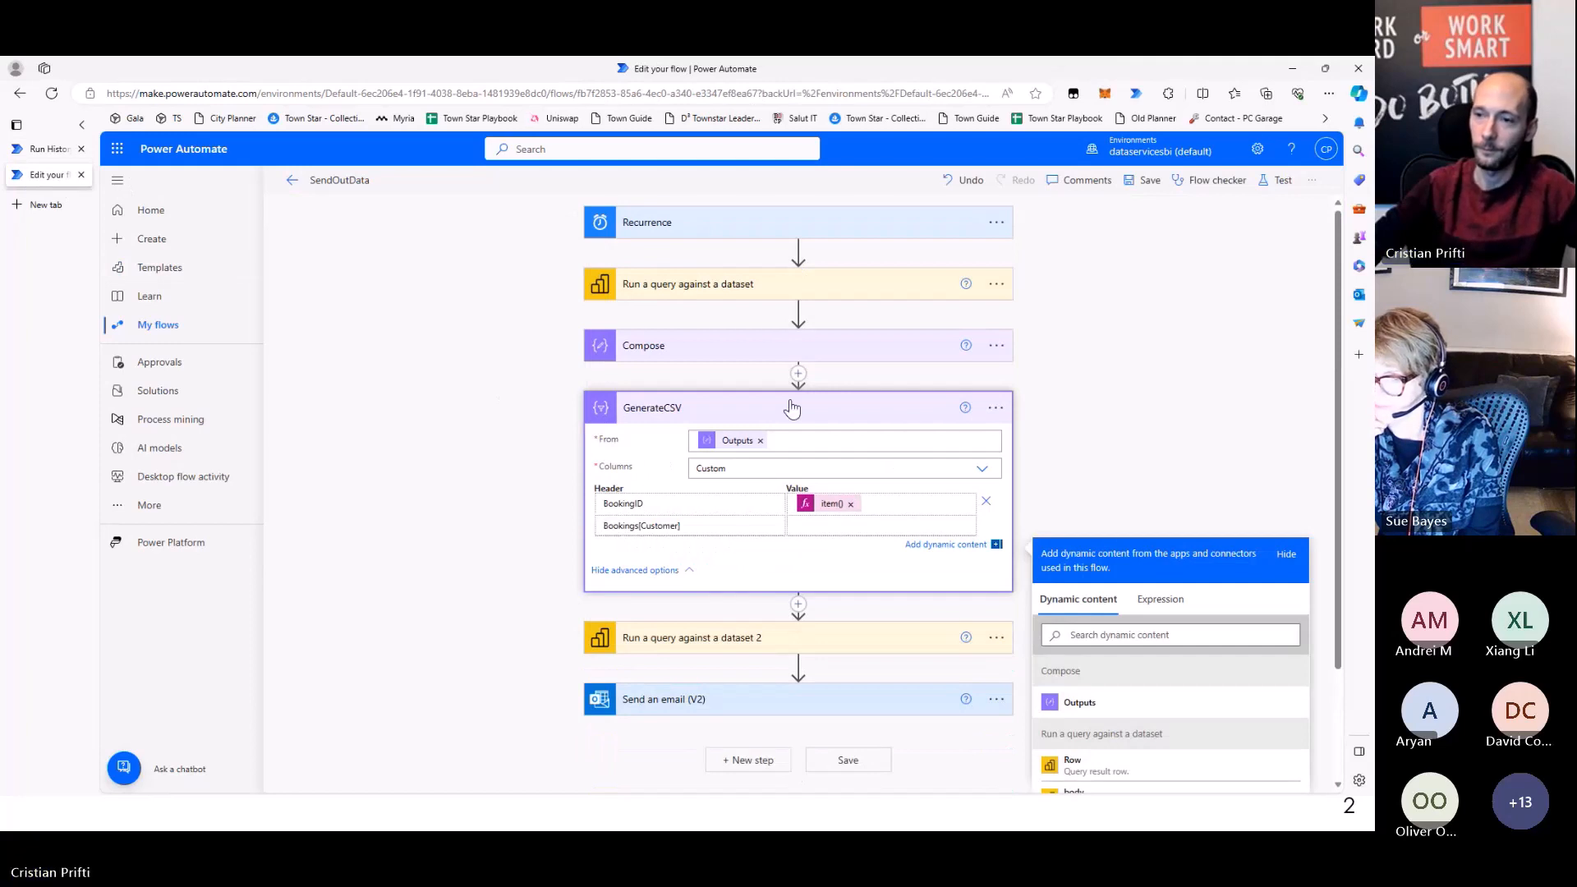
pyautogui.click(711, 532)
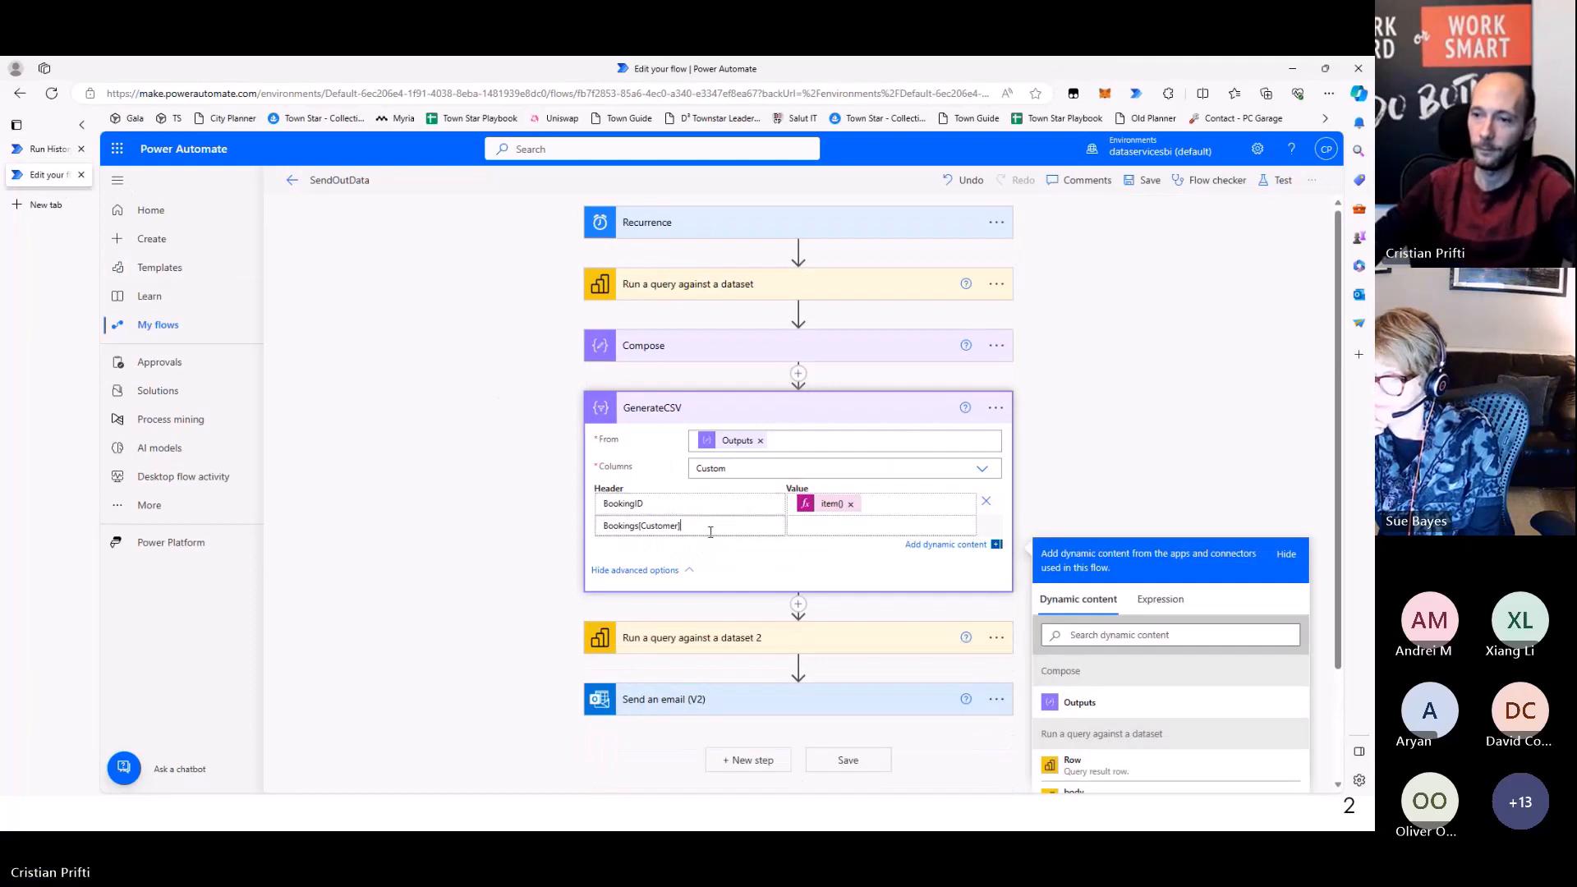
pyautogui.moveTo(641, 526); pyautogui.dragTo(569, 533)
pyautogui.press('BackSpace')
pyautogui.click(694, 525)
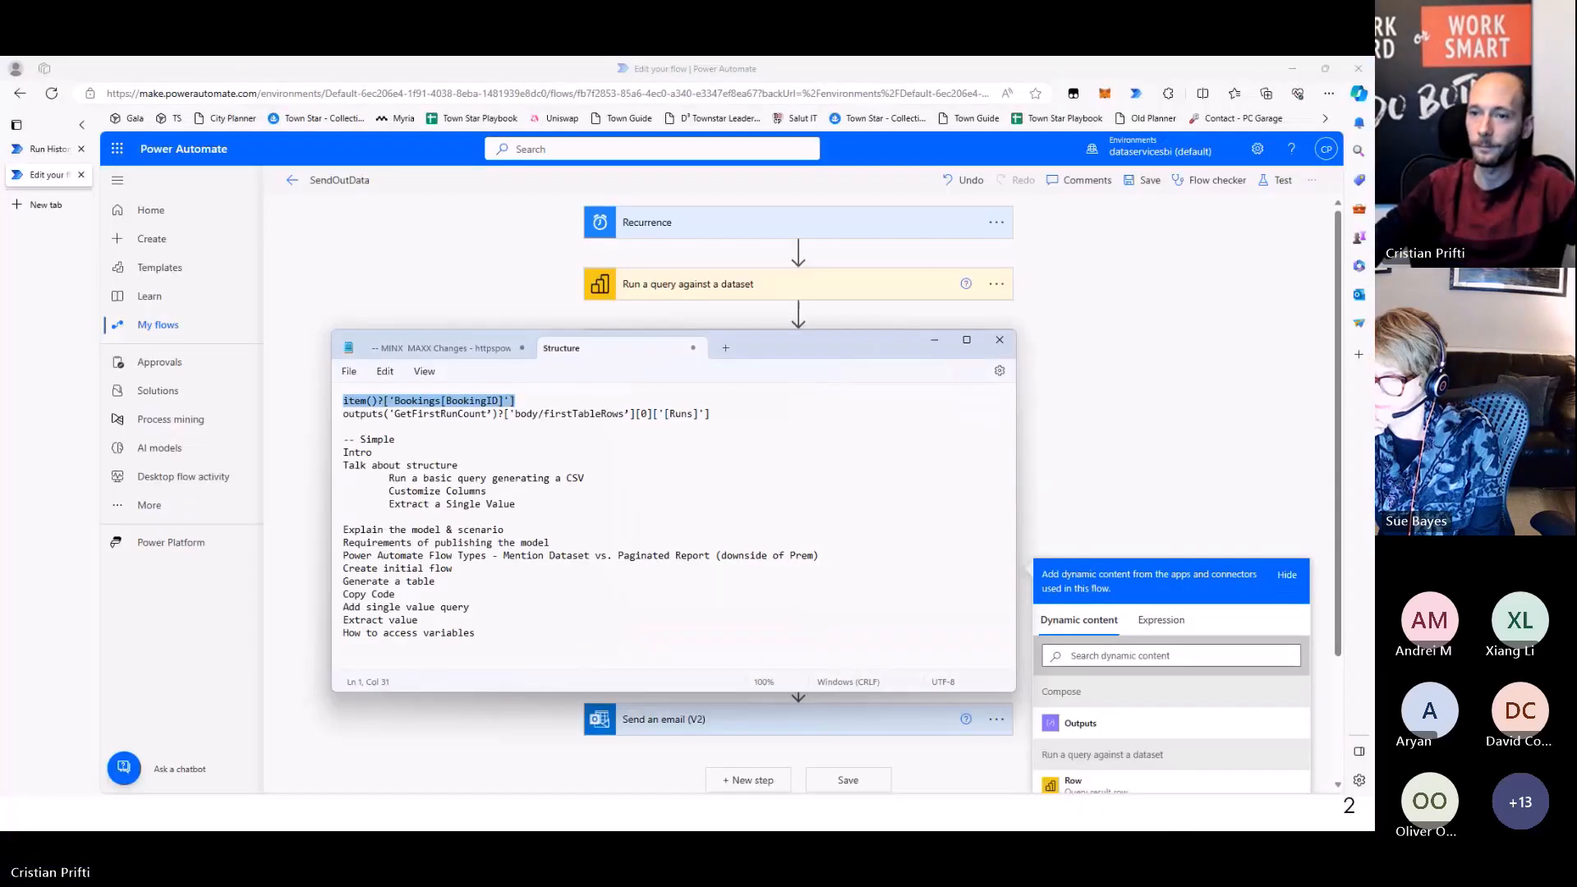
pyautogui.click(423, 400)
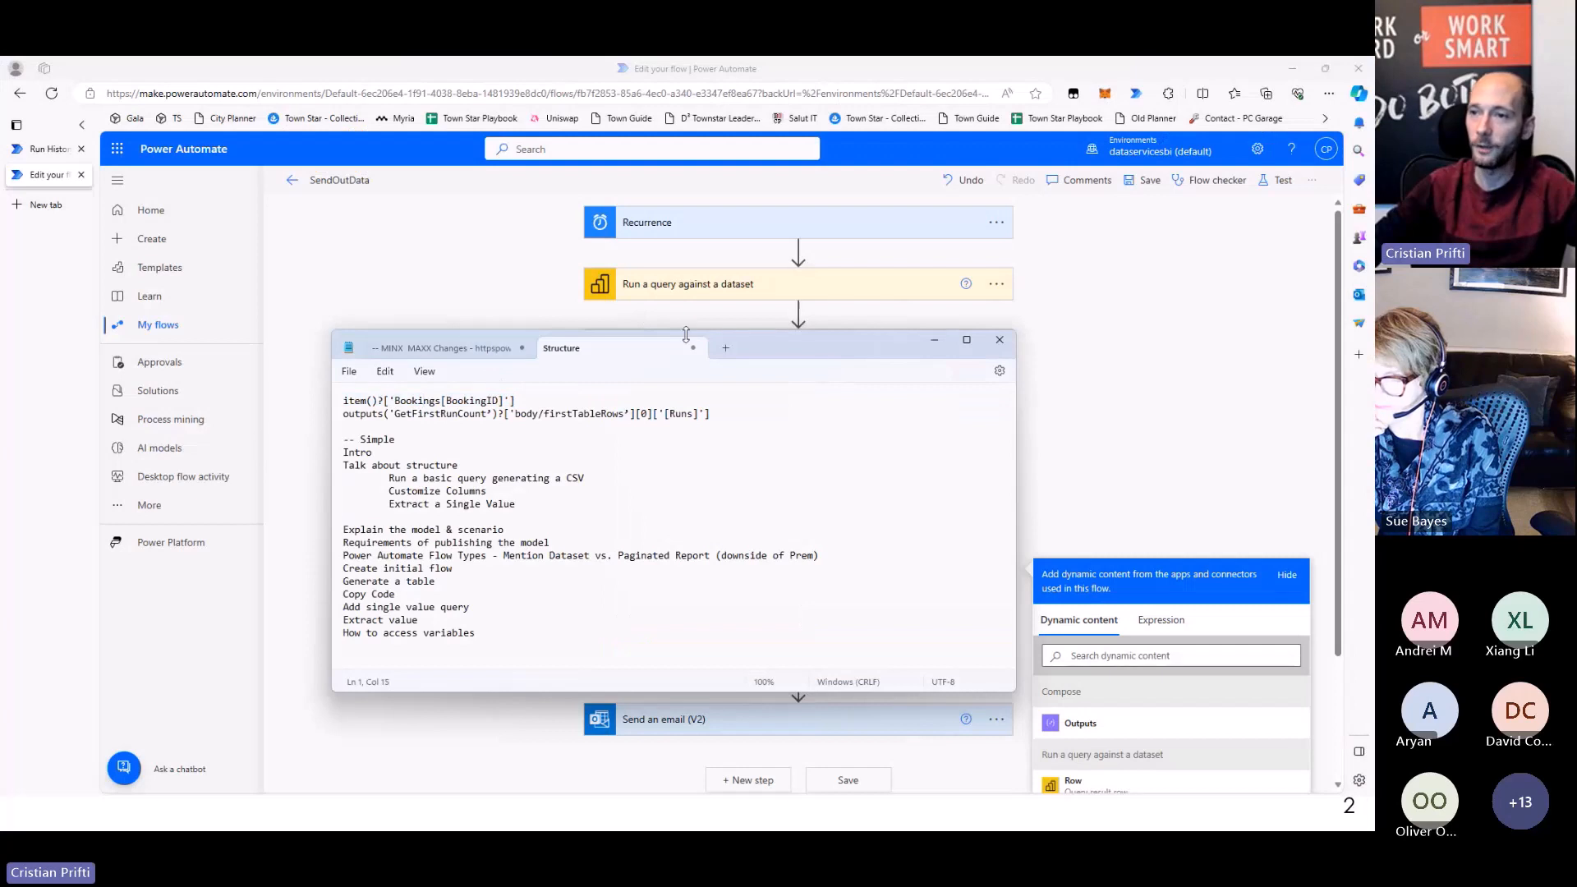
pyautogui.moveTo(809, 352); pyautogui.dragTo(723, 57)
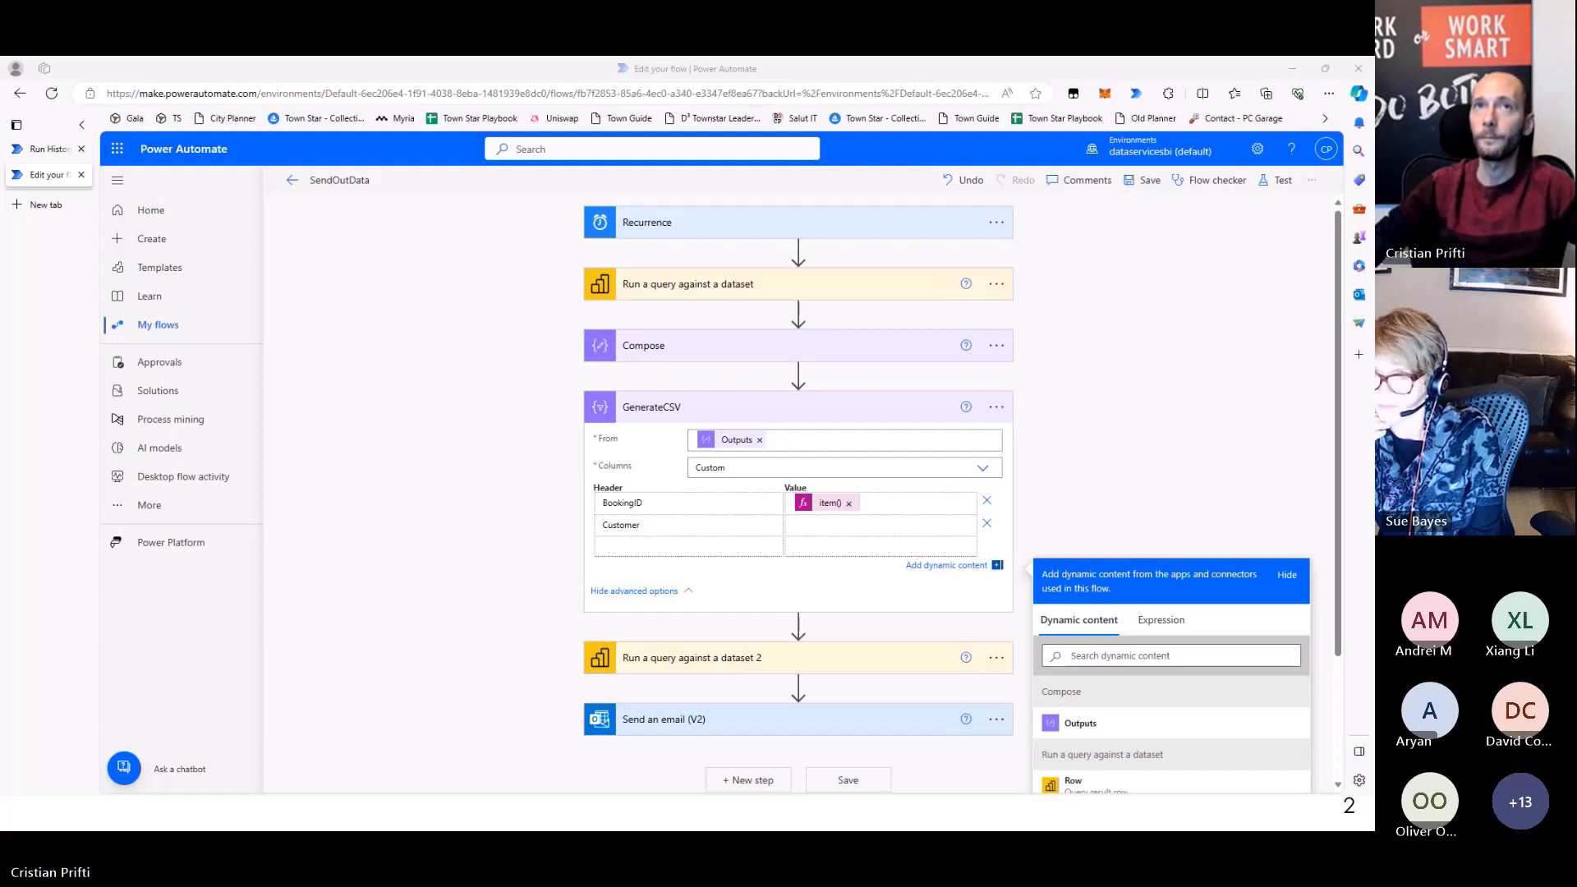
# Set the Customer column's value to the expression item()?['Bookings[Customer]']
pyautogui.click(850, 524)
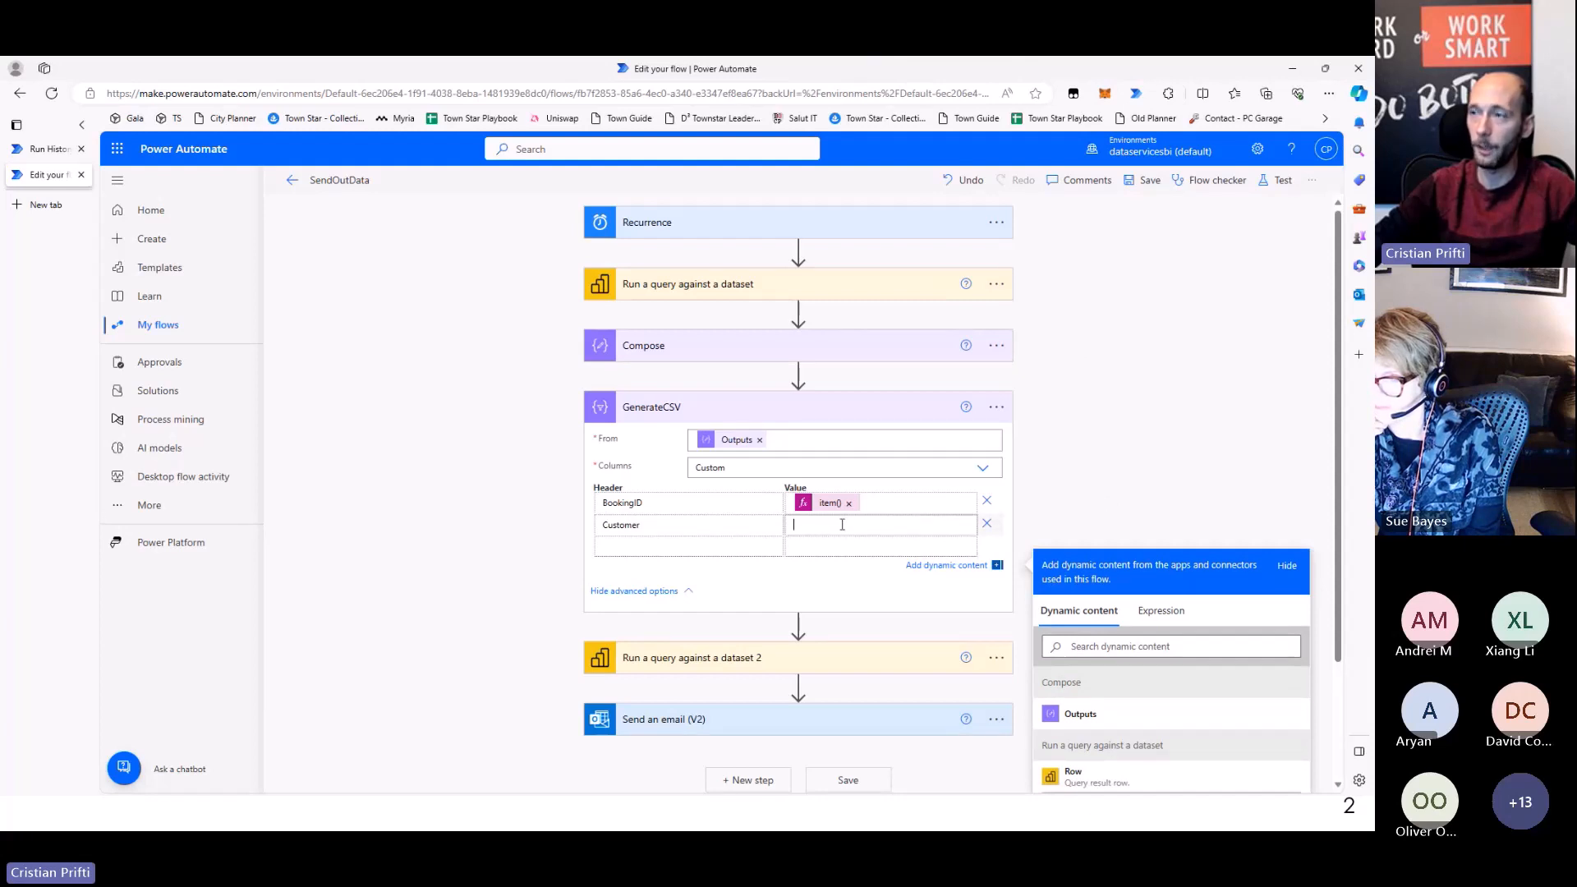
pyautogui.click(1163, 612)
pyautogui.write("item()?['Bookings[Customer]']")
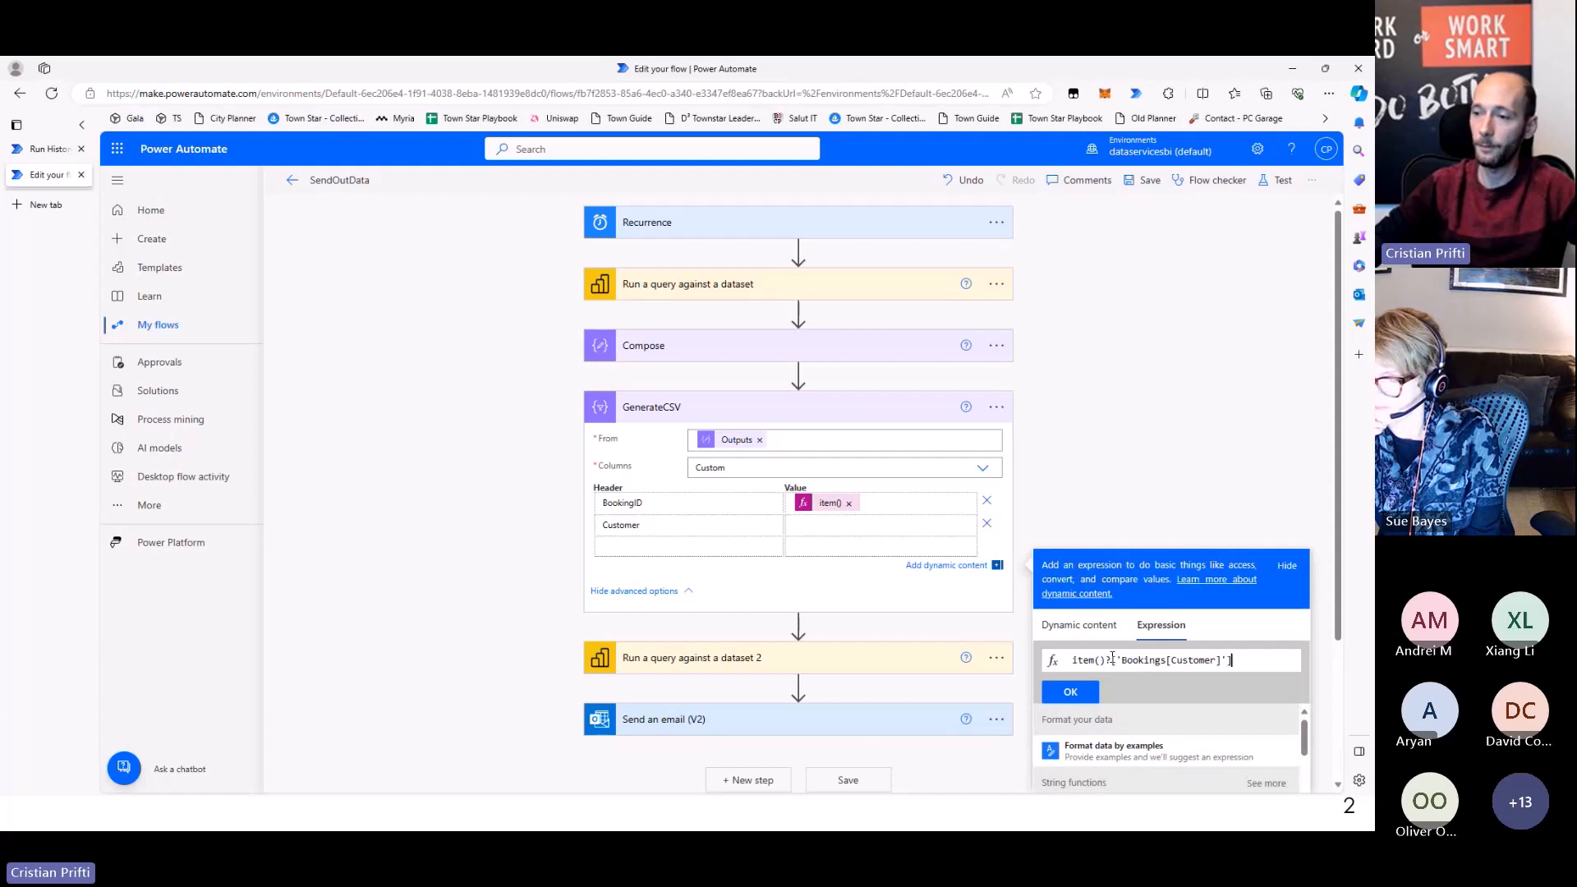
pyautogui.doubleClick(1204, 661)
pyautogui.click(1071, 692)
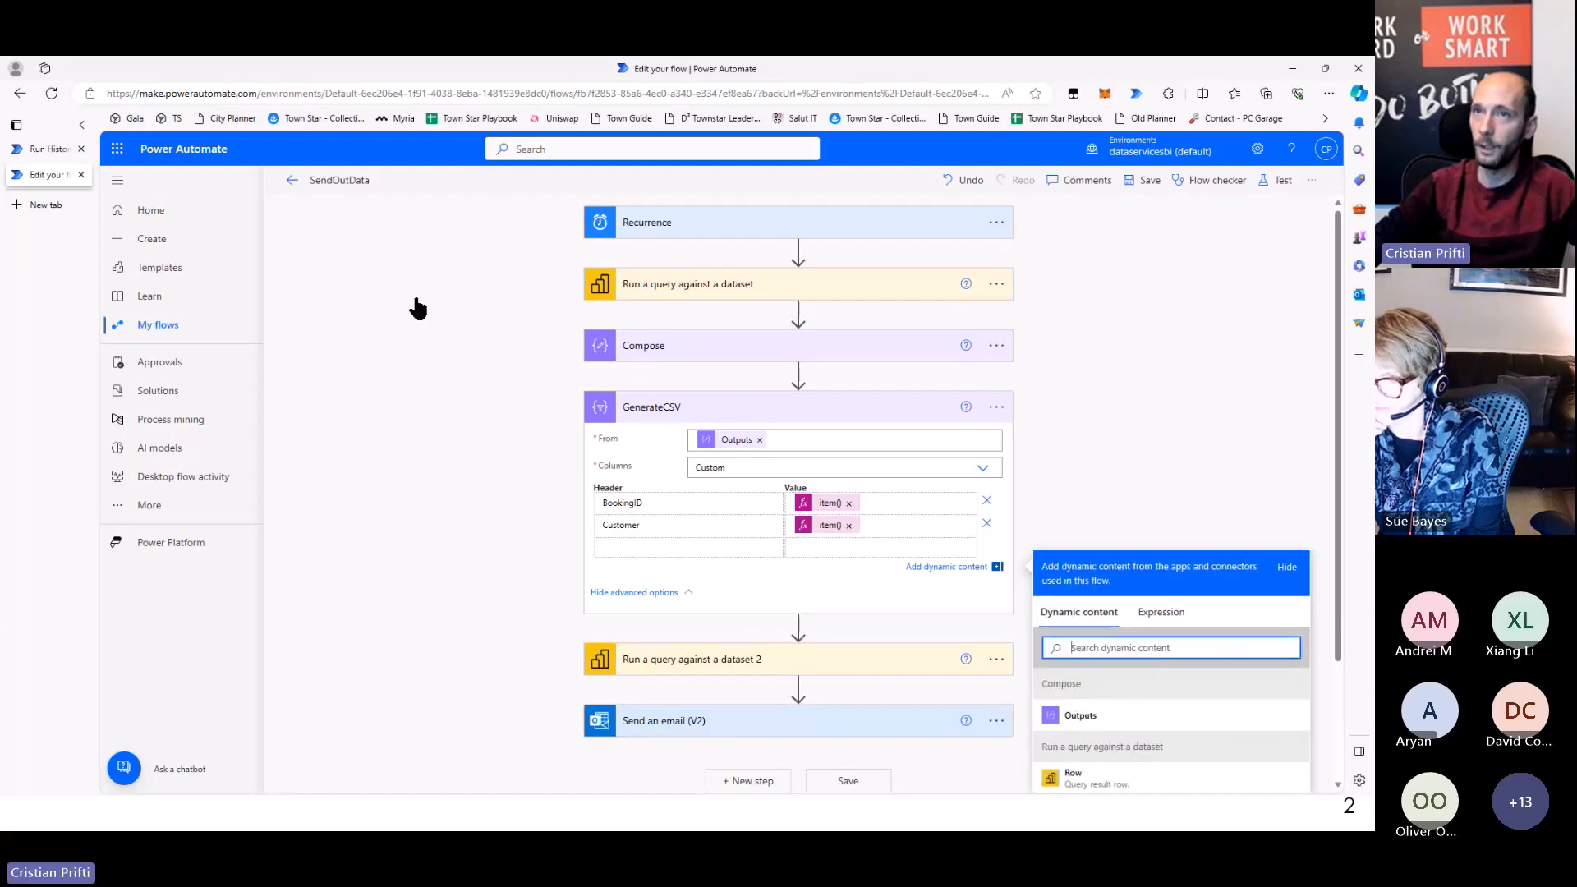
# Add a Date column valued item()?['Bookings[BookingDate]'] and save the flow
pyautogui.click(36, 151)
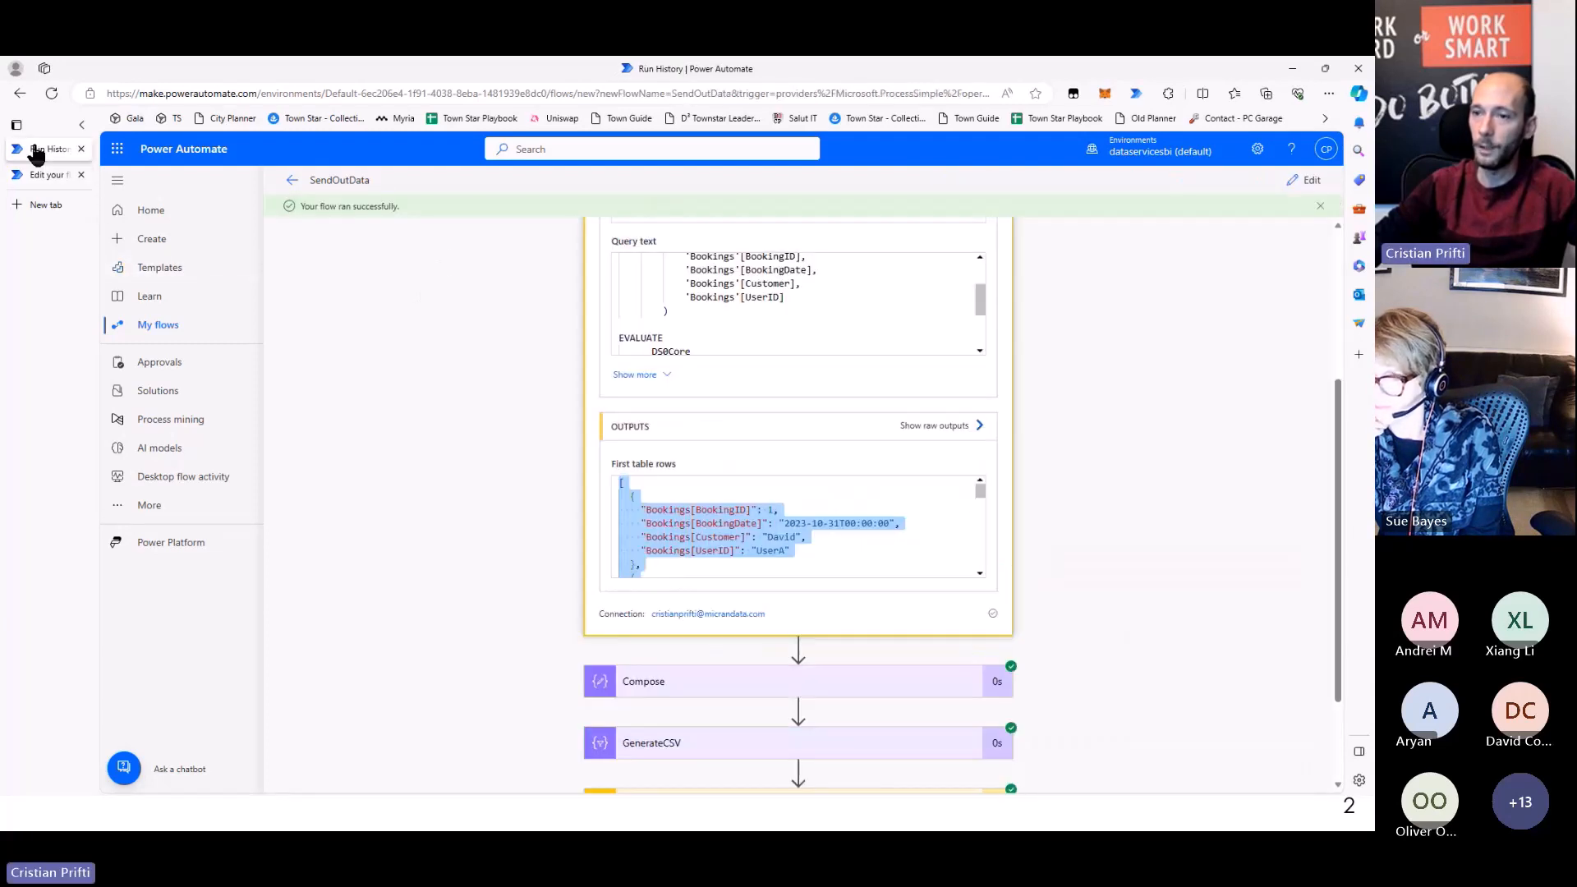
pyautogui.click(740, 551)
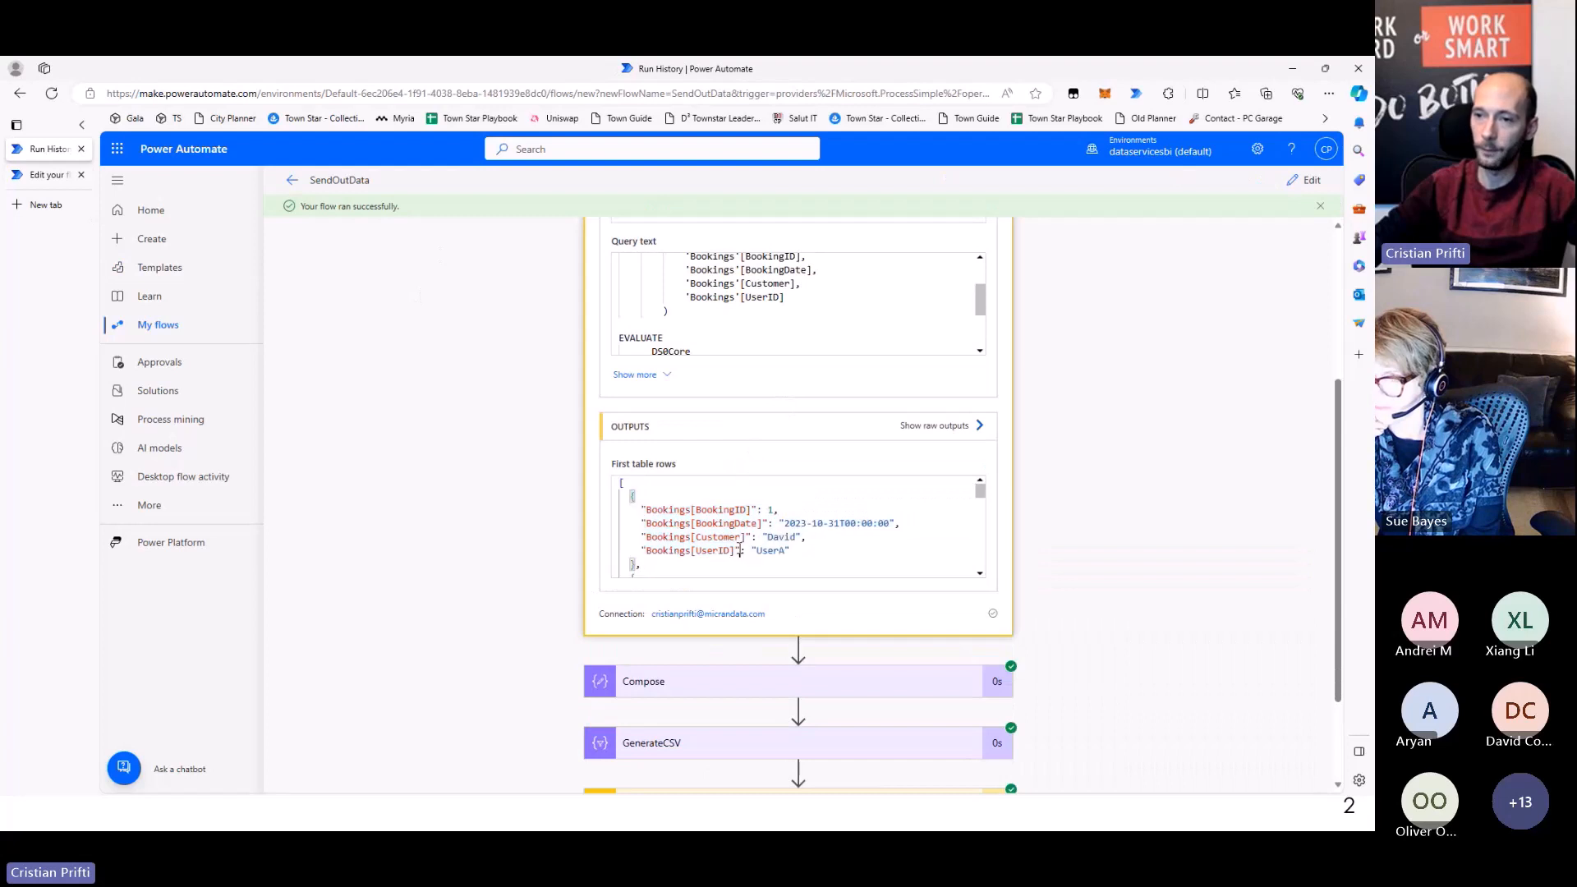
pyautogui.moveTo(647, 522); pyautogui.dragTo(763, 523)
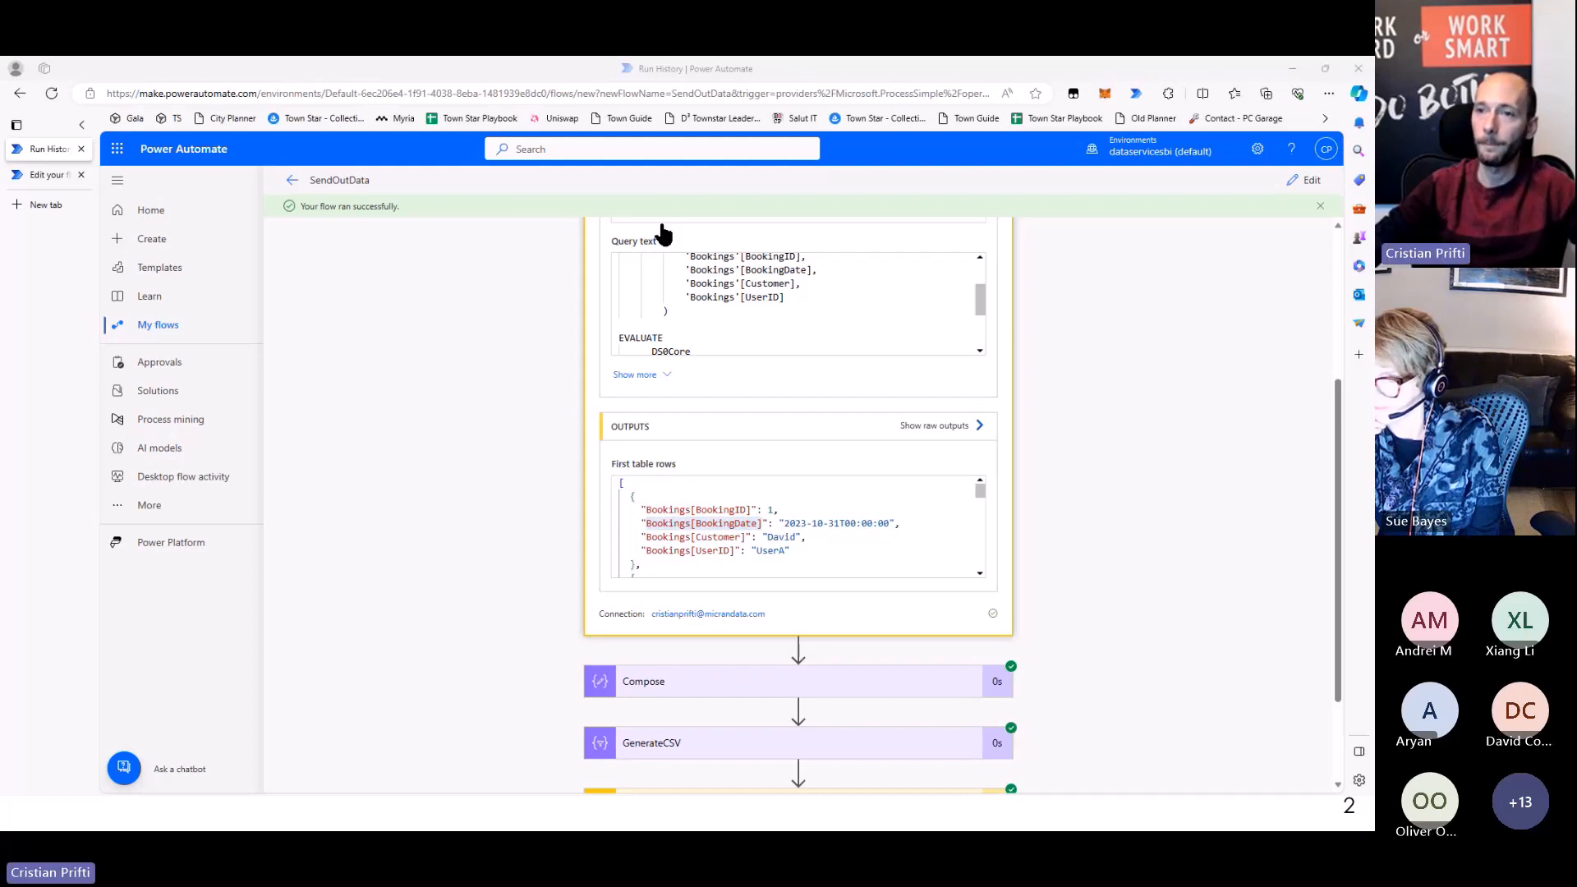
pyautogui.click(45, 175)
pyautogui.write('Date')
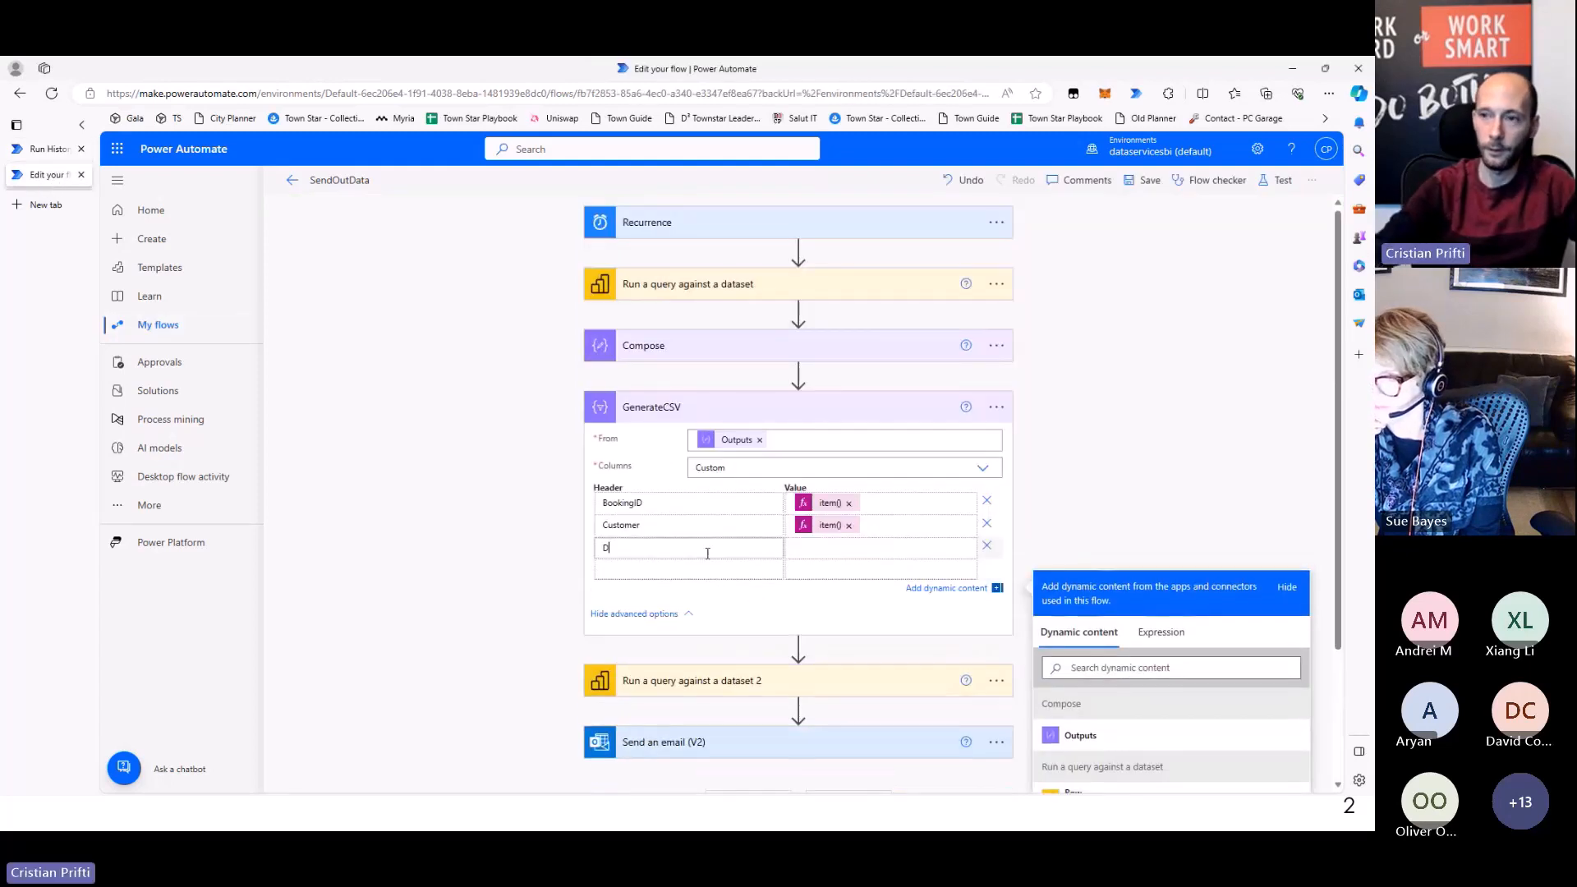
pyautogui.press('Tab')
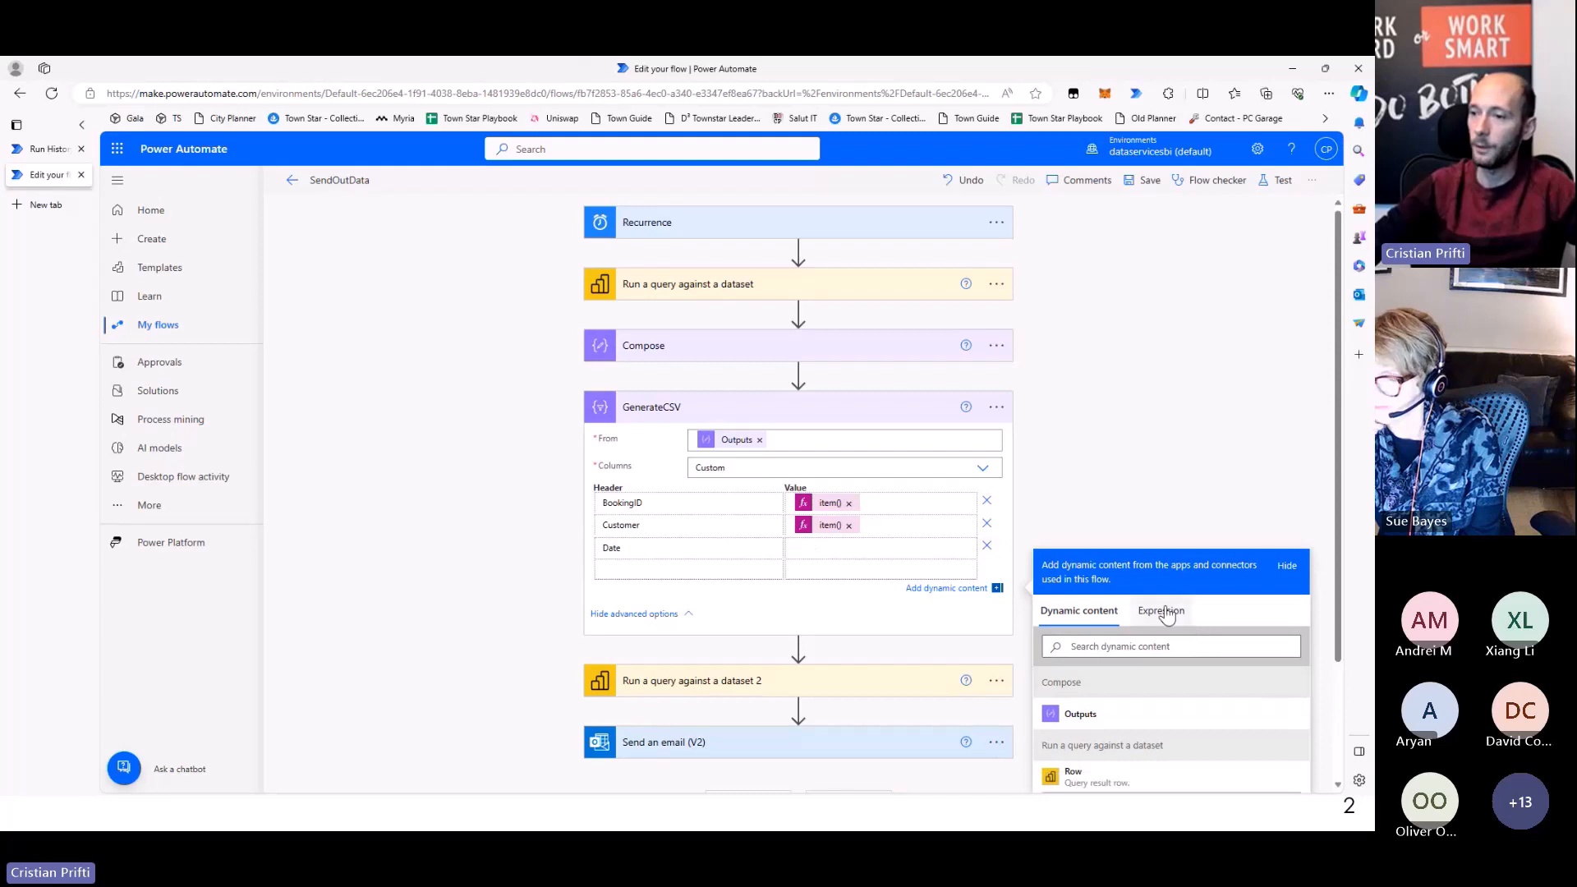
pyautogui.click(1160, 611)
pyautogui.write("item()?['Bookings[BookingDate]']")
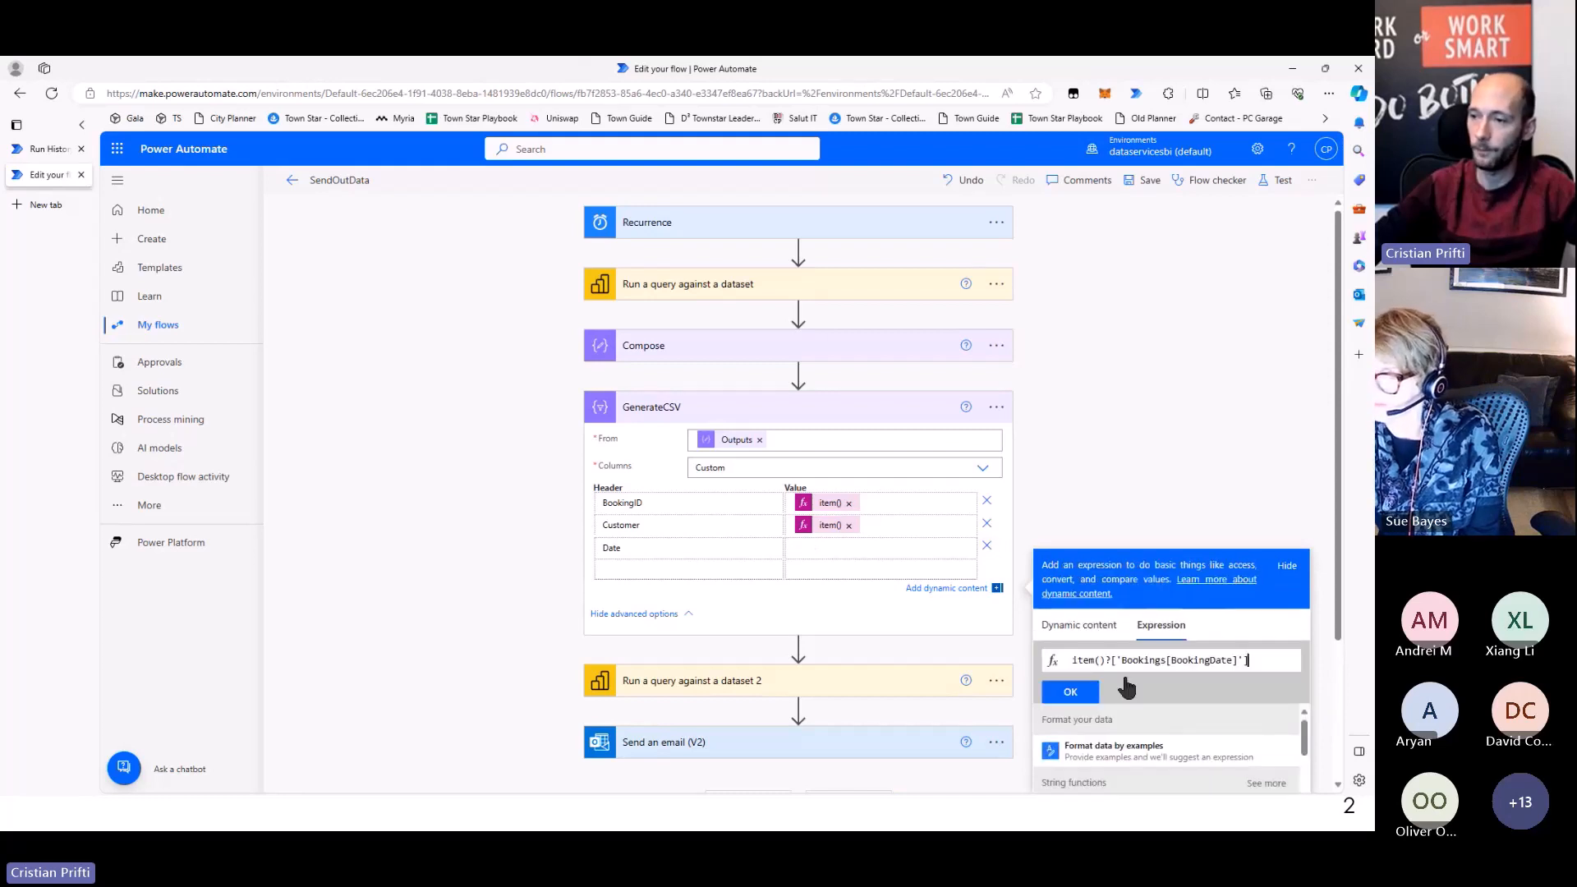
pyautogui.click(1072, 694)
pyautogui.click(1143, 182)
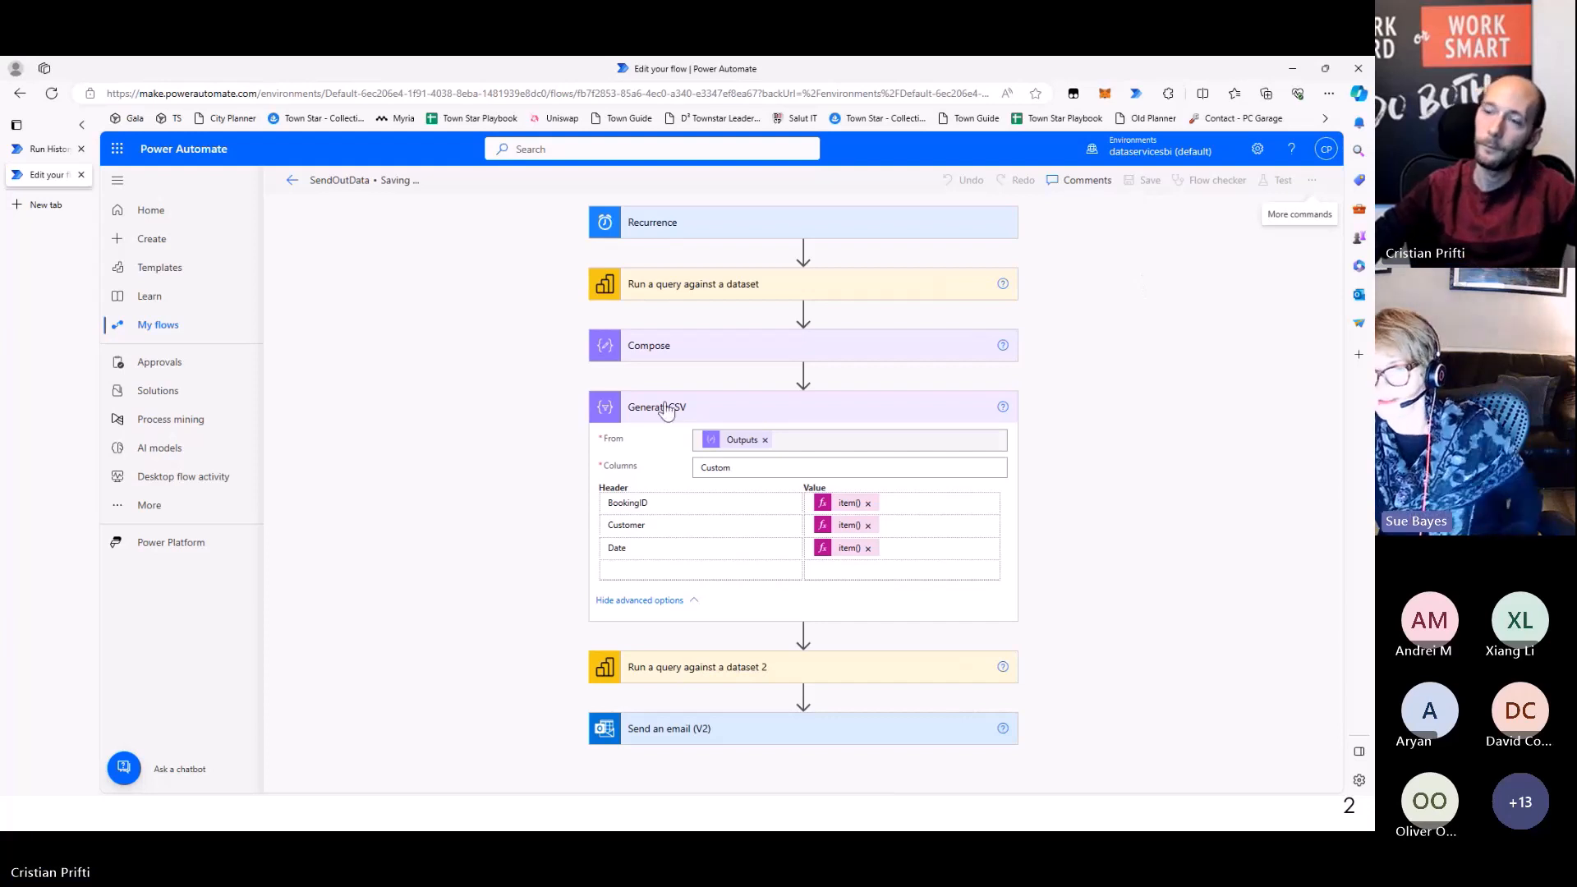
pyautogui.click(666, 432)
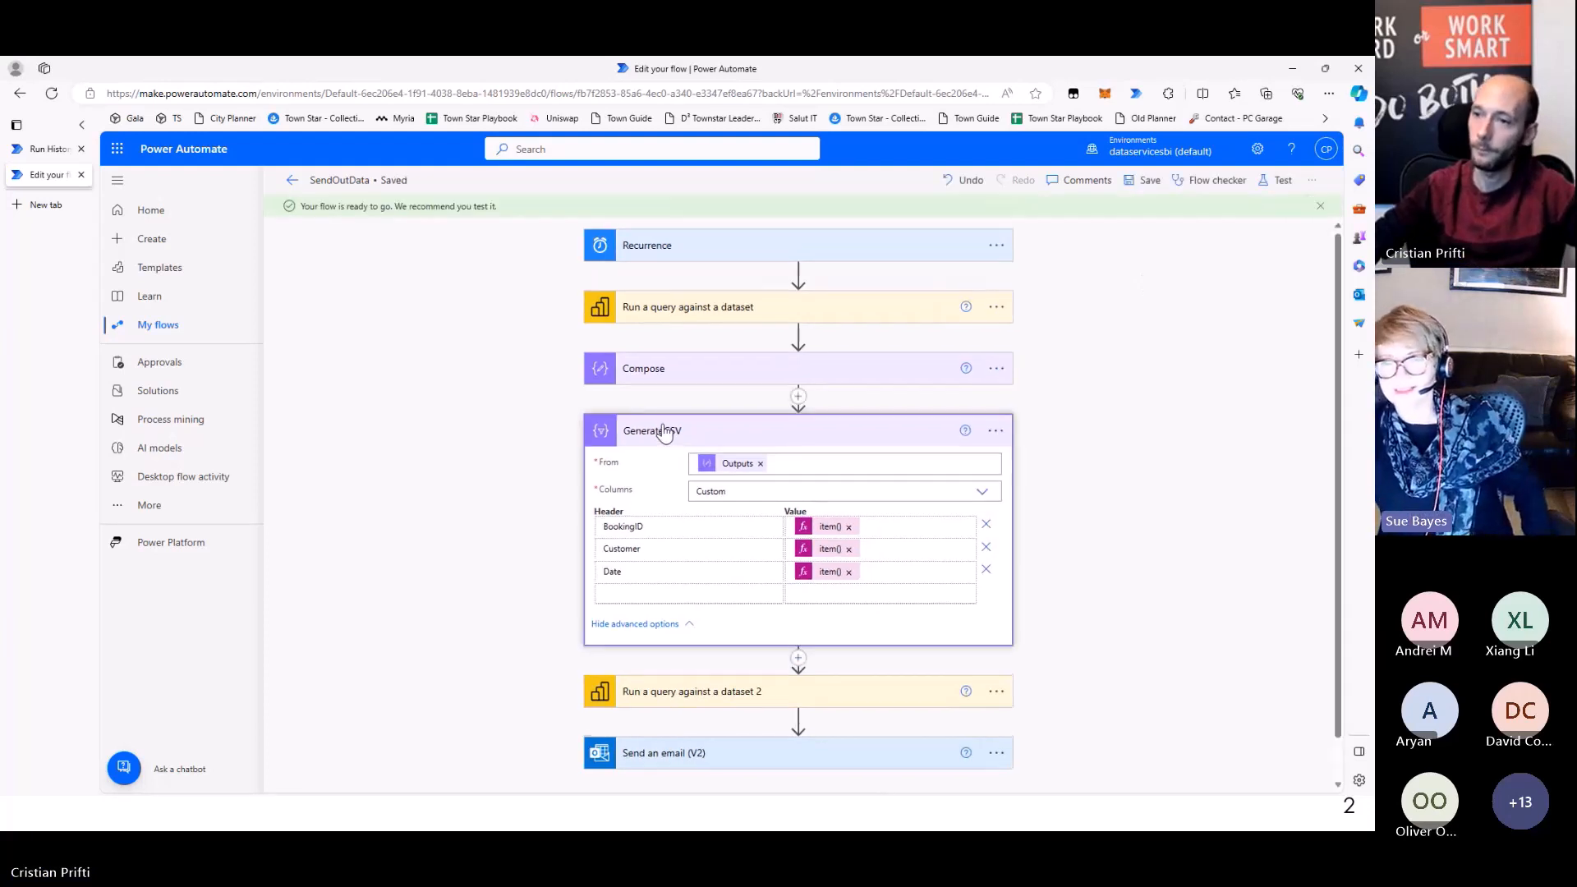
# Expand GenerateCSV to confirm the Date value and save the flow again
pyautogui.click(708, 435)
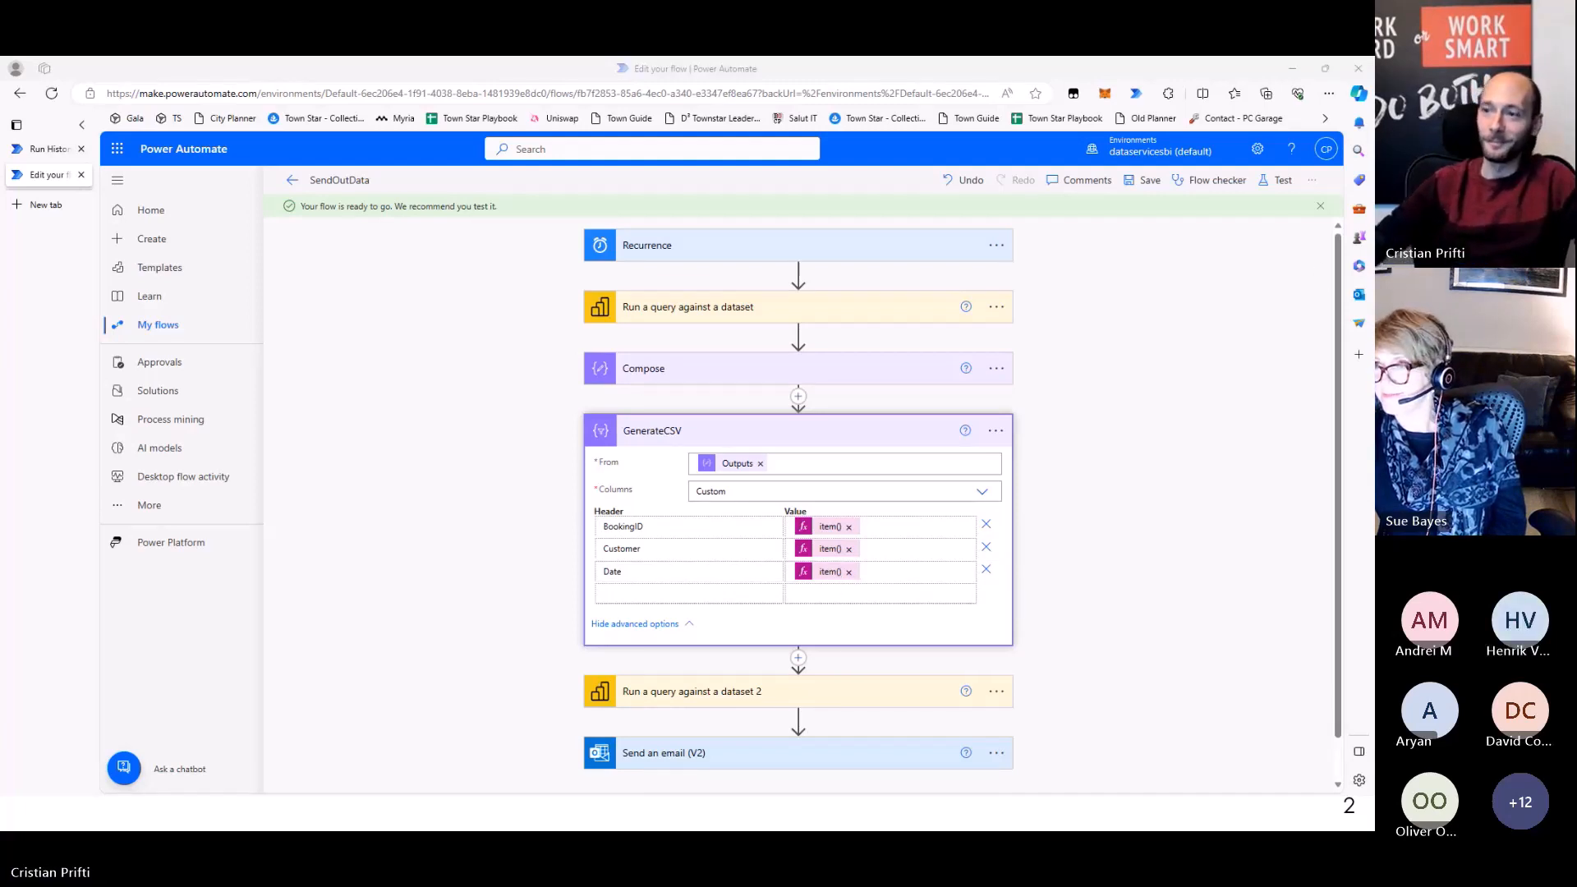
pyautogui.click(1140, 179)
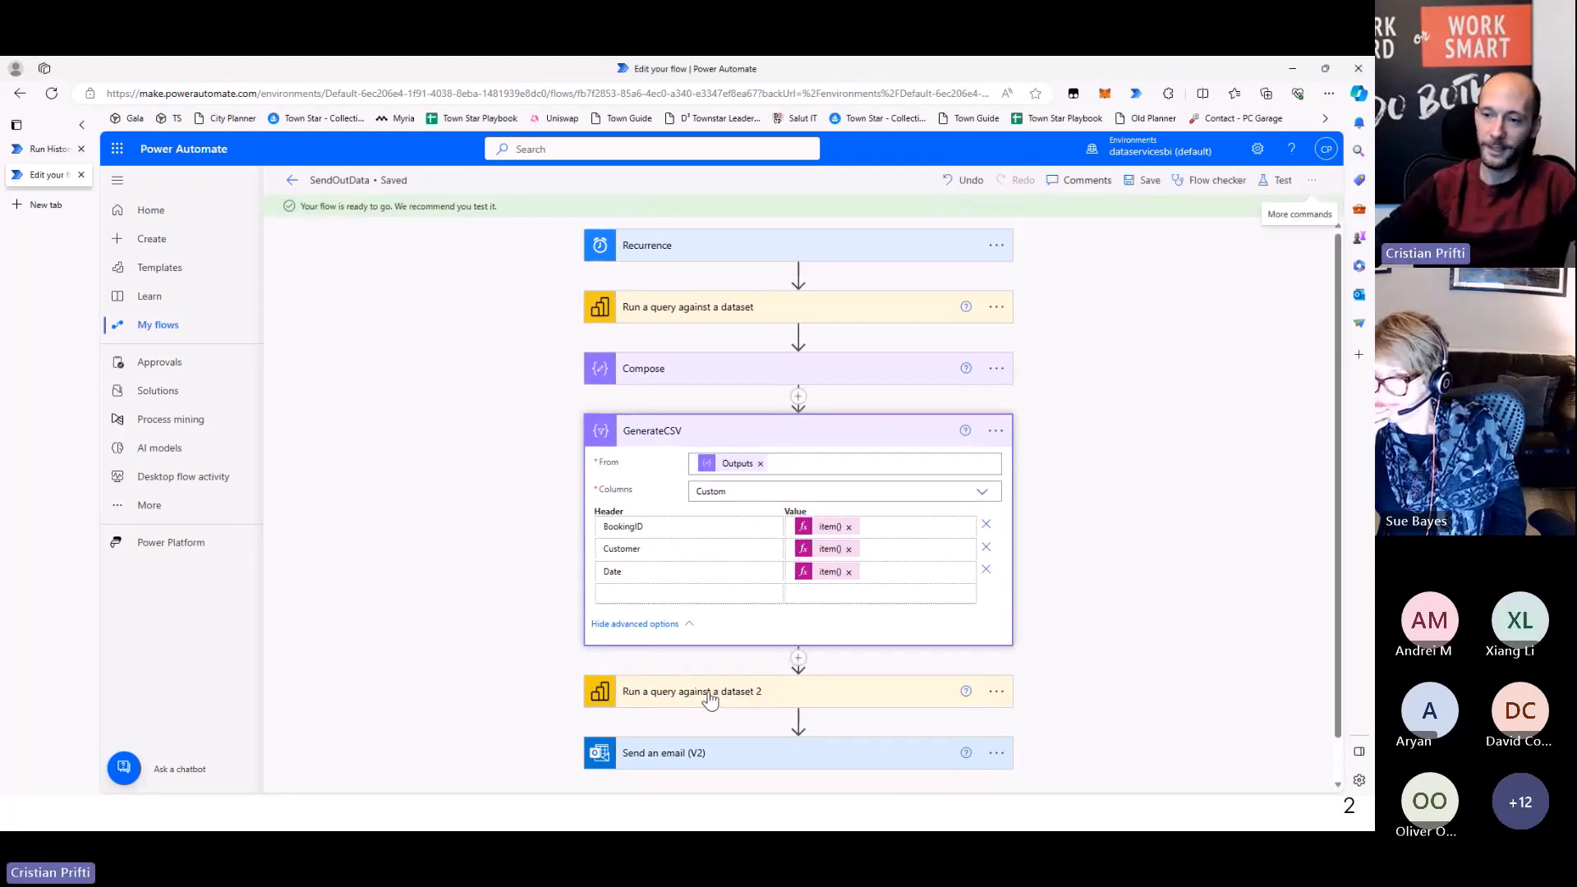
# Rename the 'Run a query against a dataset 2' step to RunSingleValue
pyautogui.click(1002, 697)
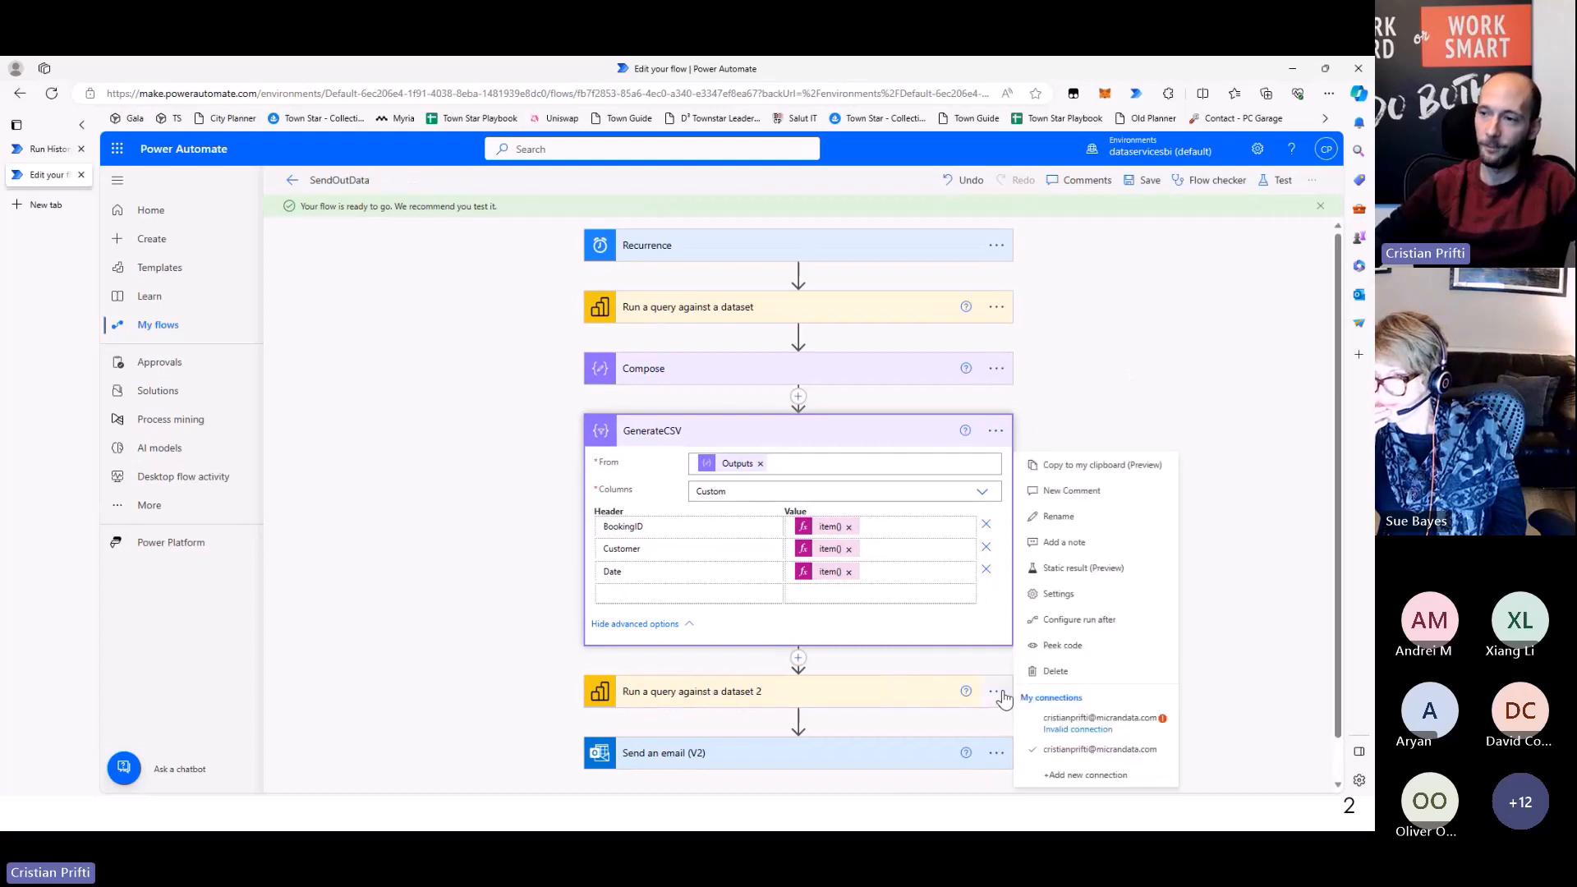
pyautogui.click(1060, 517)
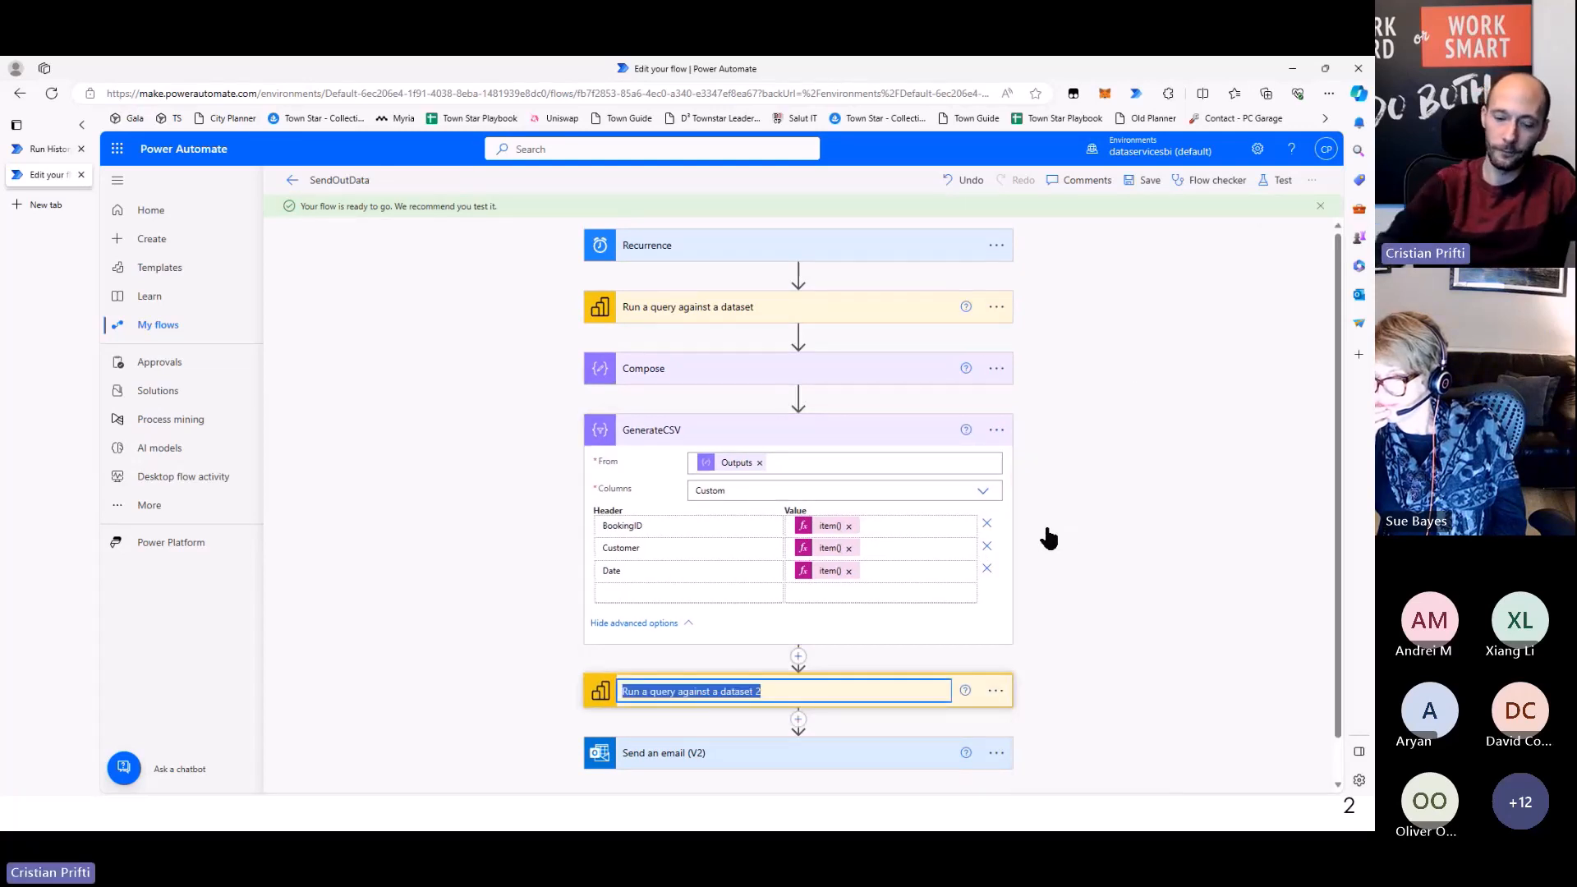
pyautogui.write('RunS')
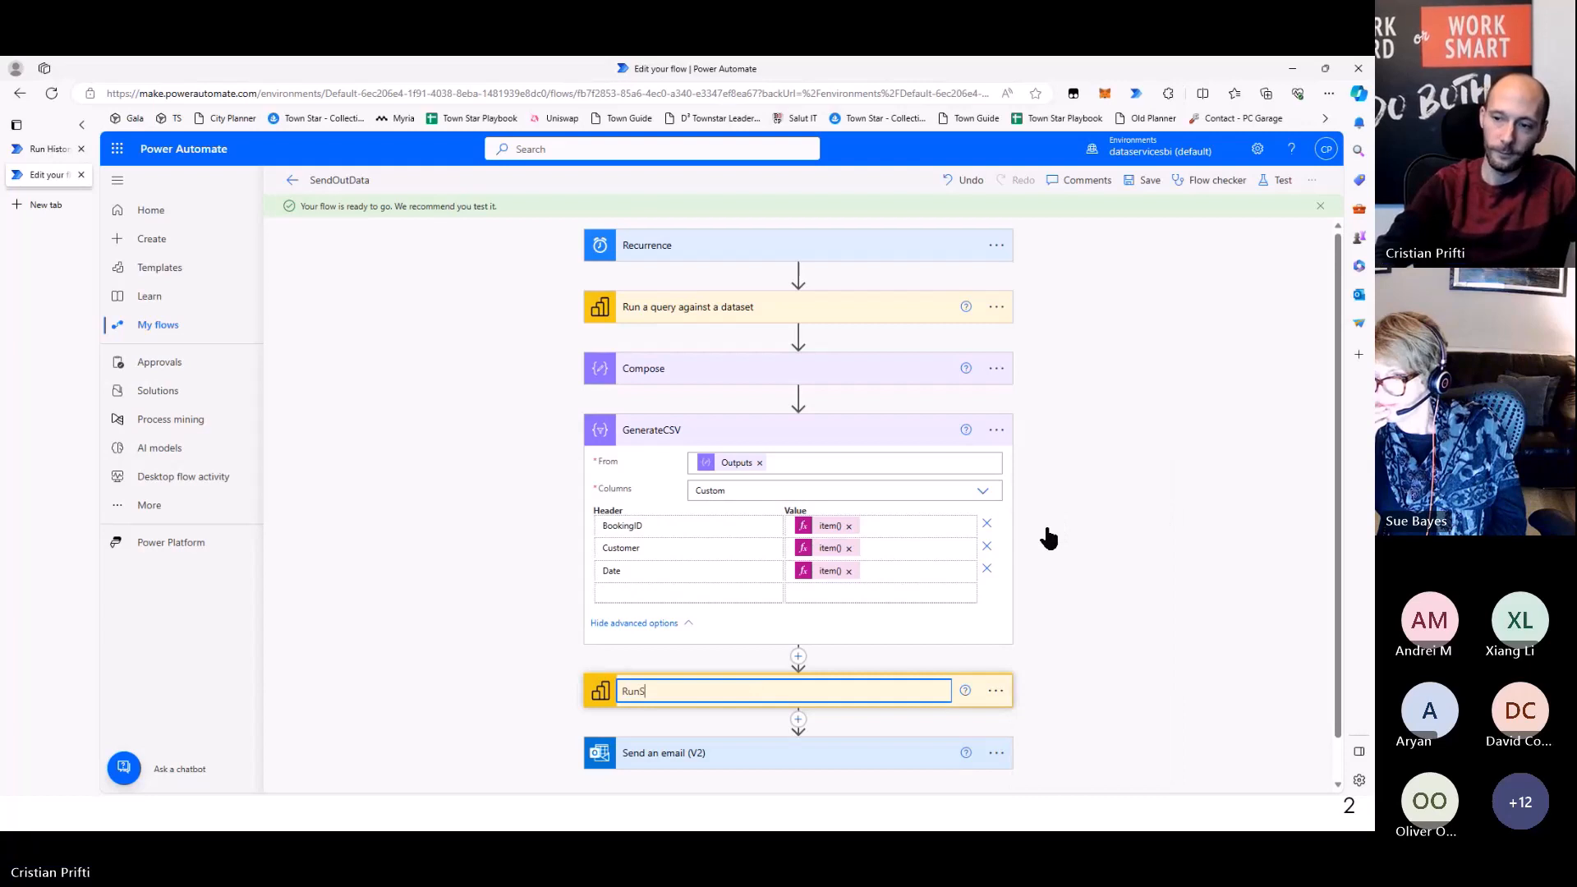
pyautogui.write('ingleValue')
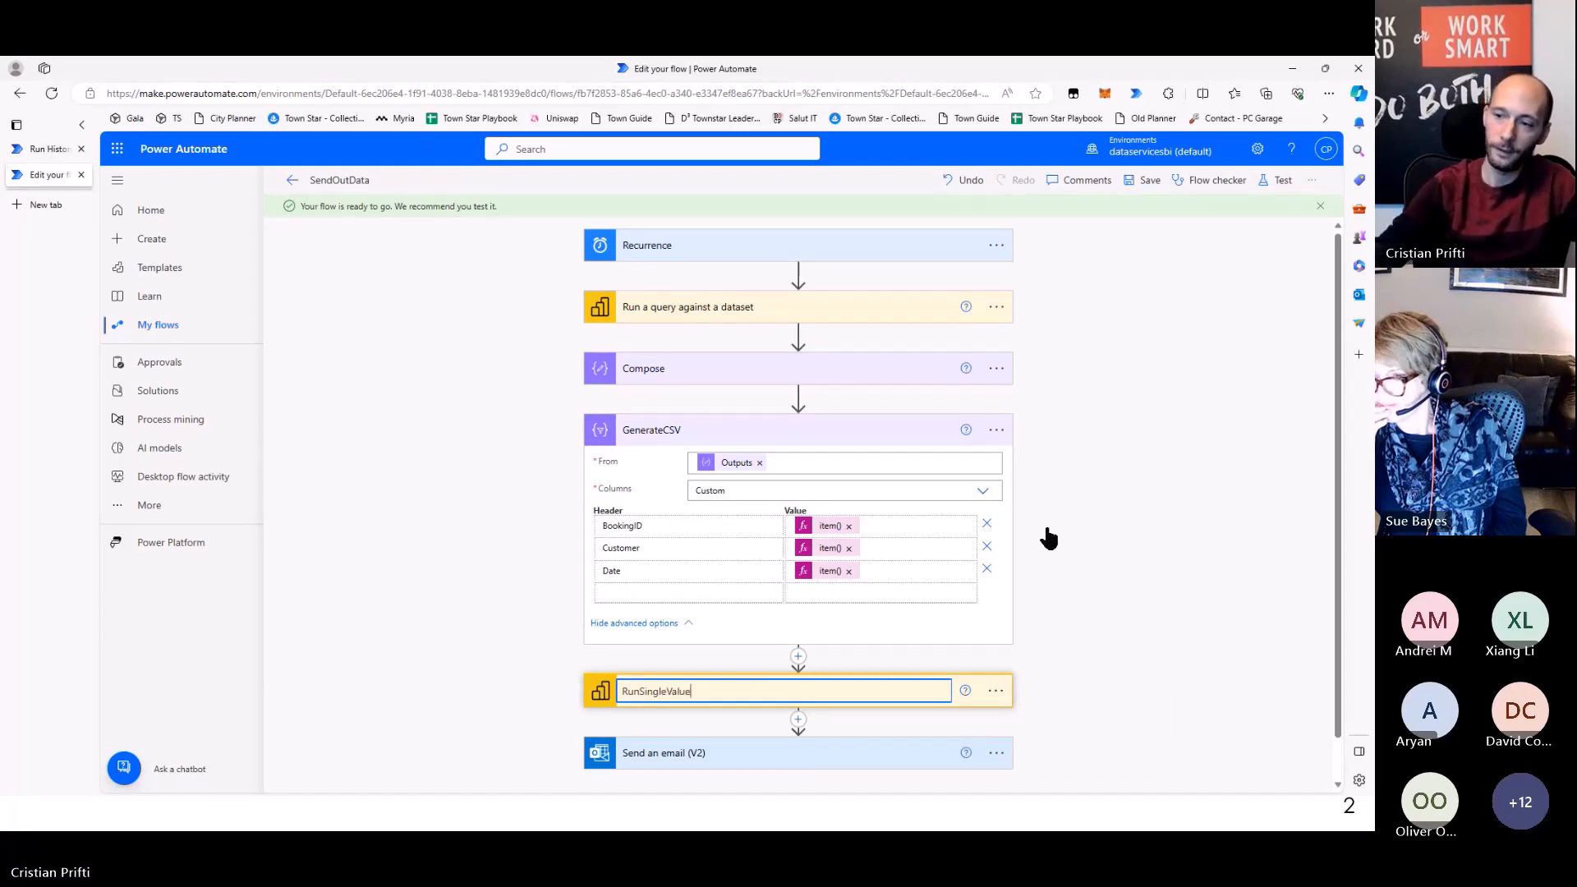
pyautogui.press('Return')
# Compare the RunSingleValue query with the Power BI report and show its 400-booking run result
pyautogui.click(674, 694)
pyautogui.scroll(-2, 1095, 411)
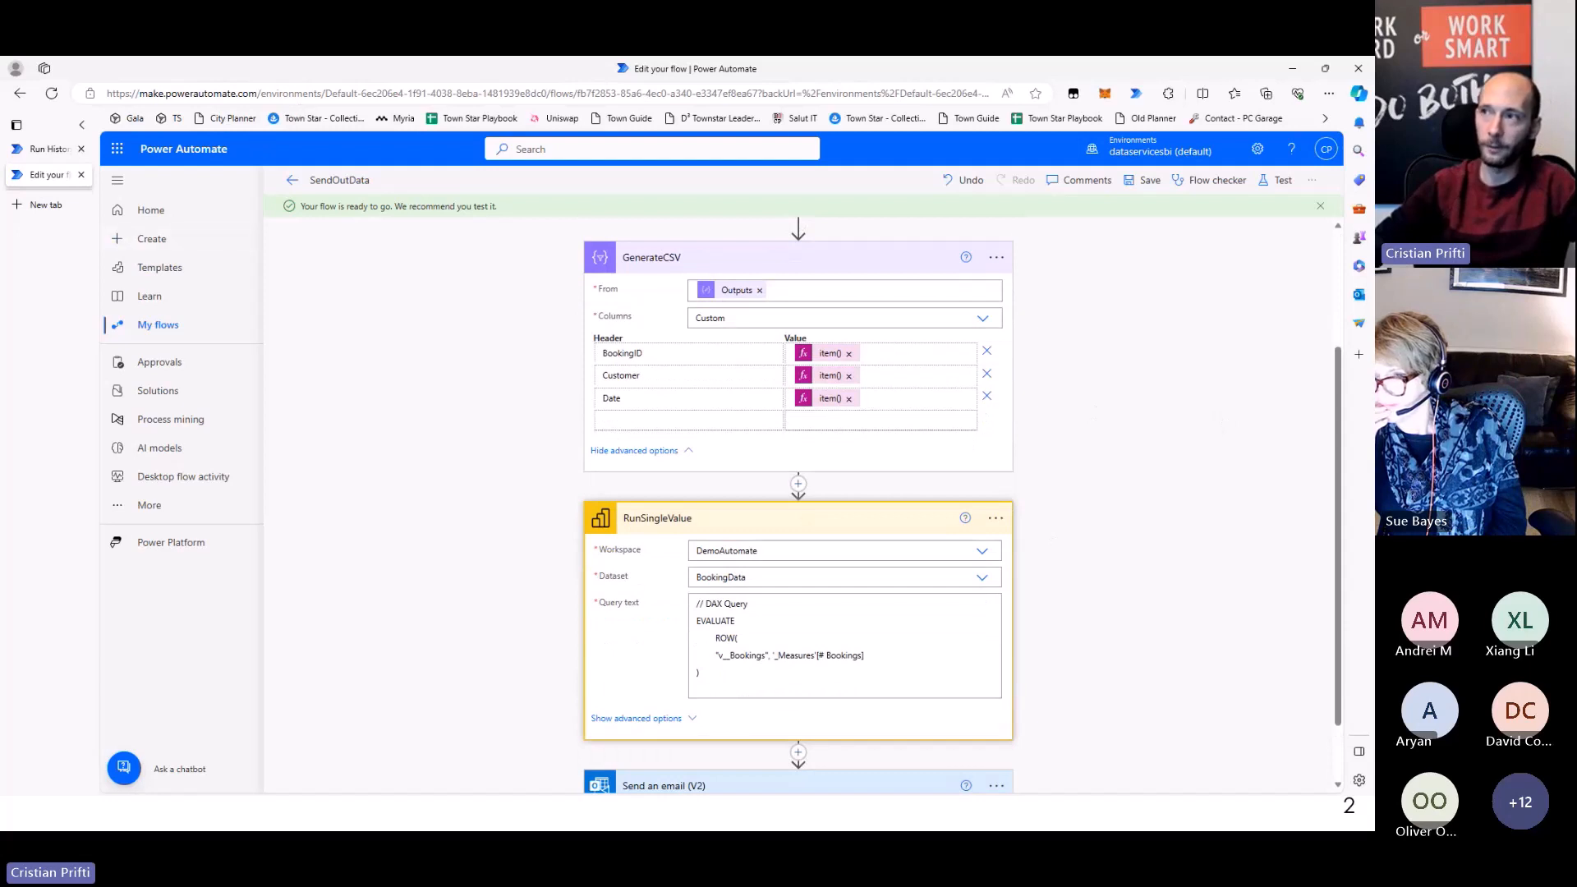
pyautogui.hotkey('alt', 'Tab')
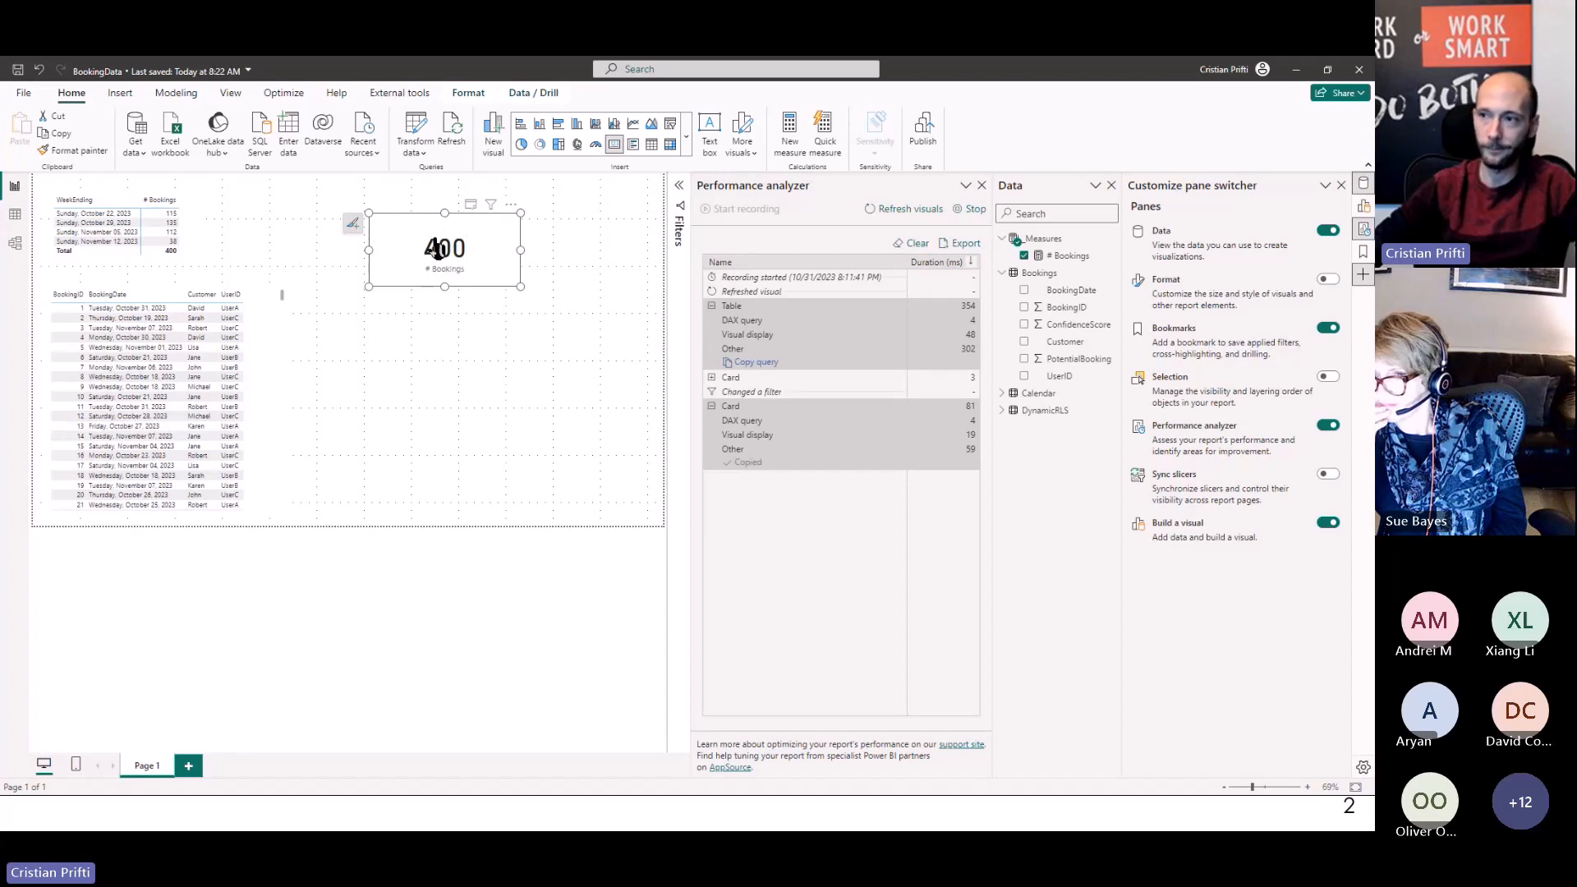
pyautogui.hotkey('alt', 'Tab')
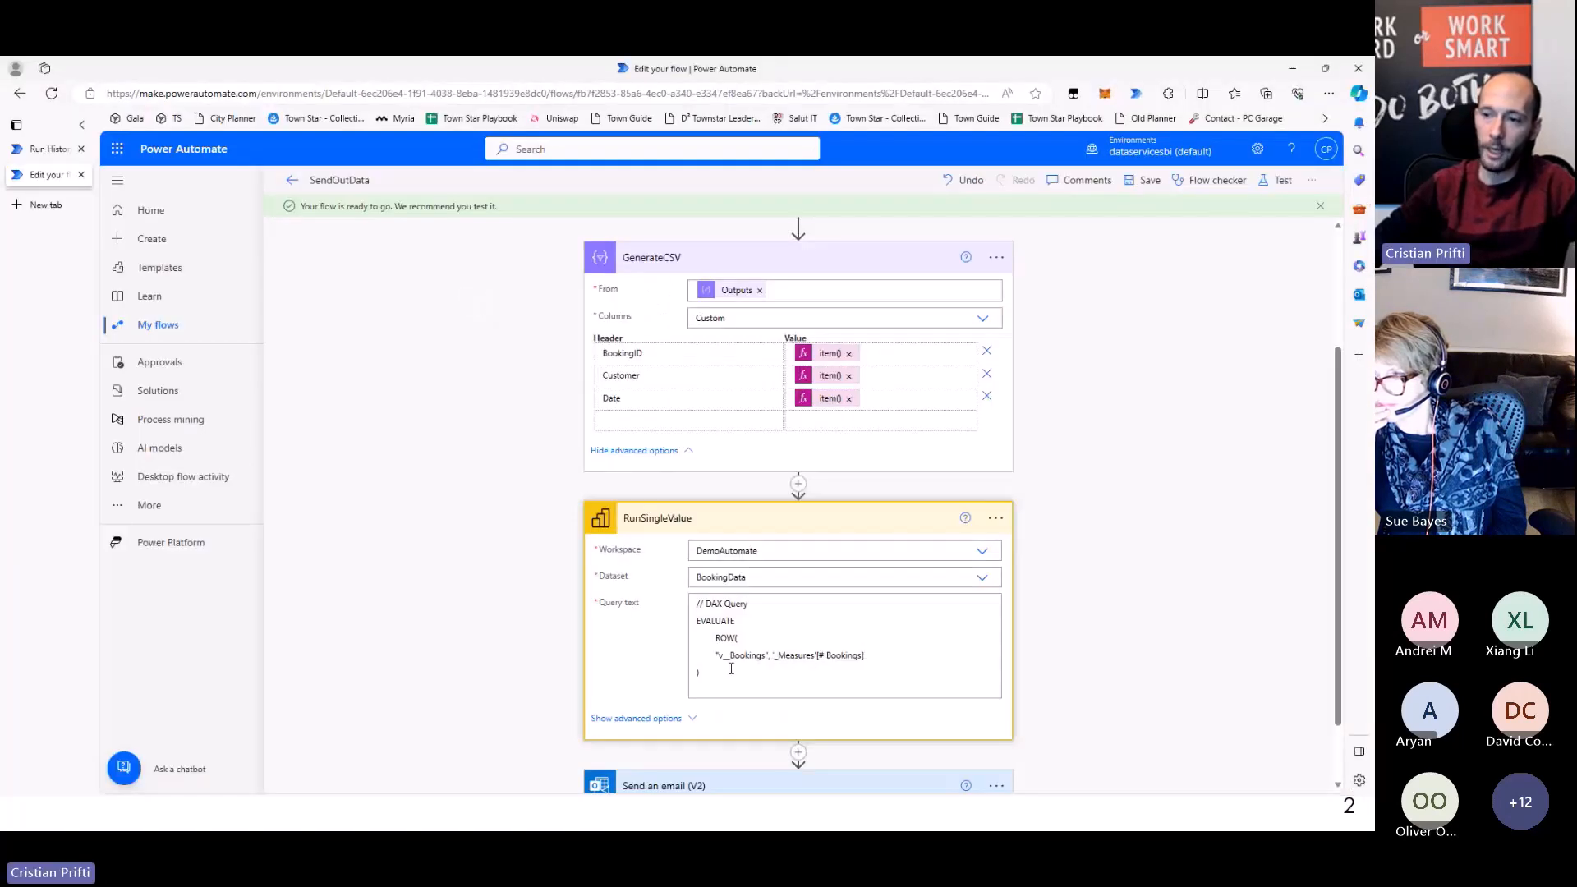
pyautogui.click(731, 669)
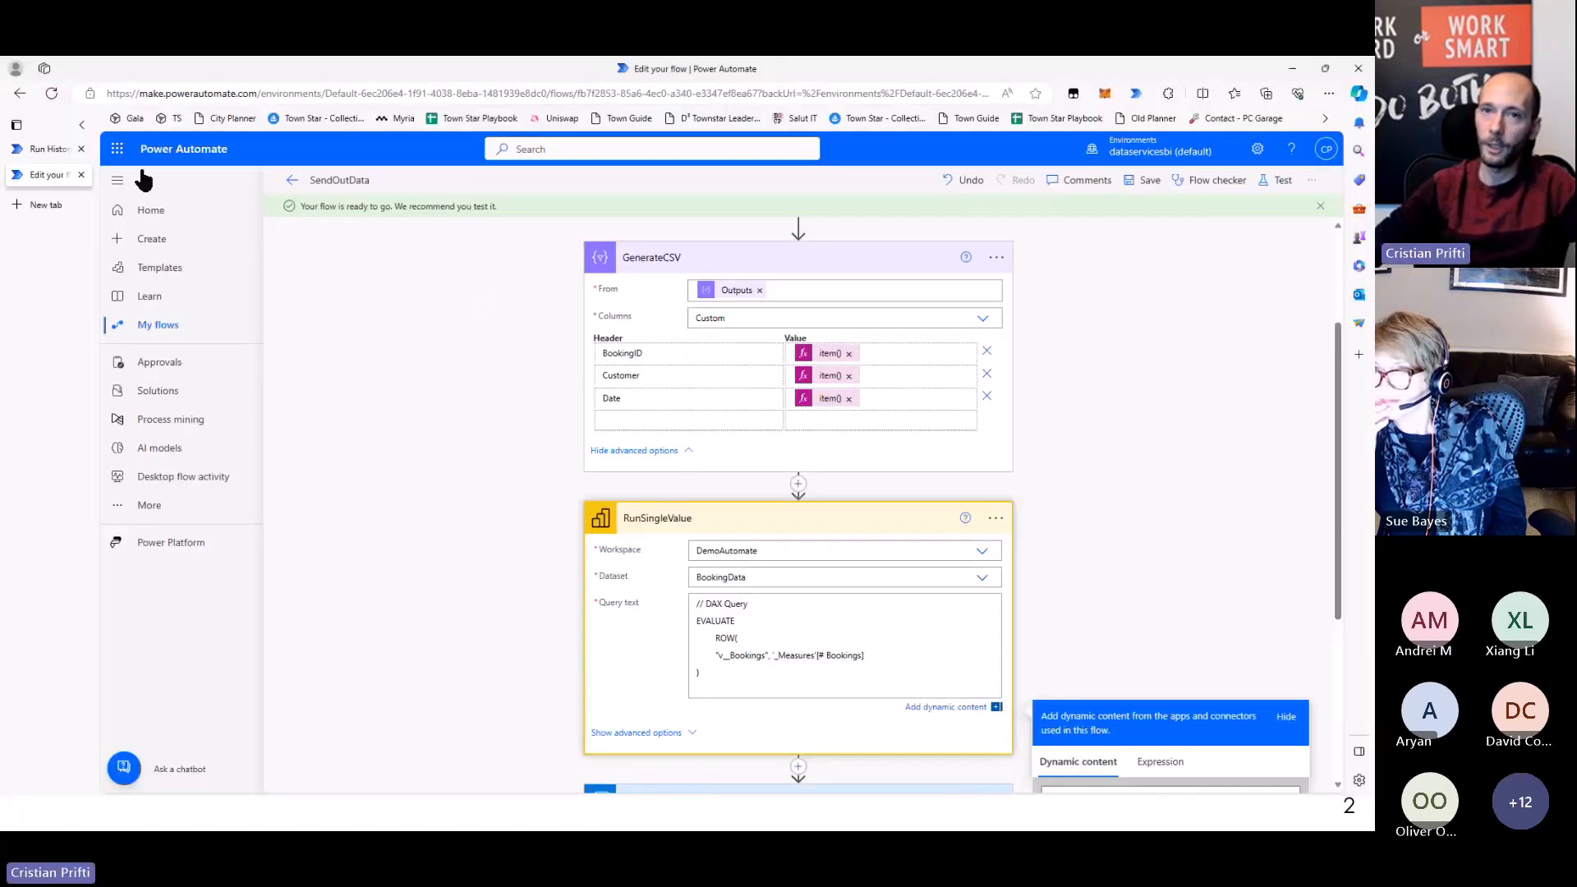
pyautogui.click(29, 149)
pyautogui.scroll(-3, 760, 493)
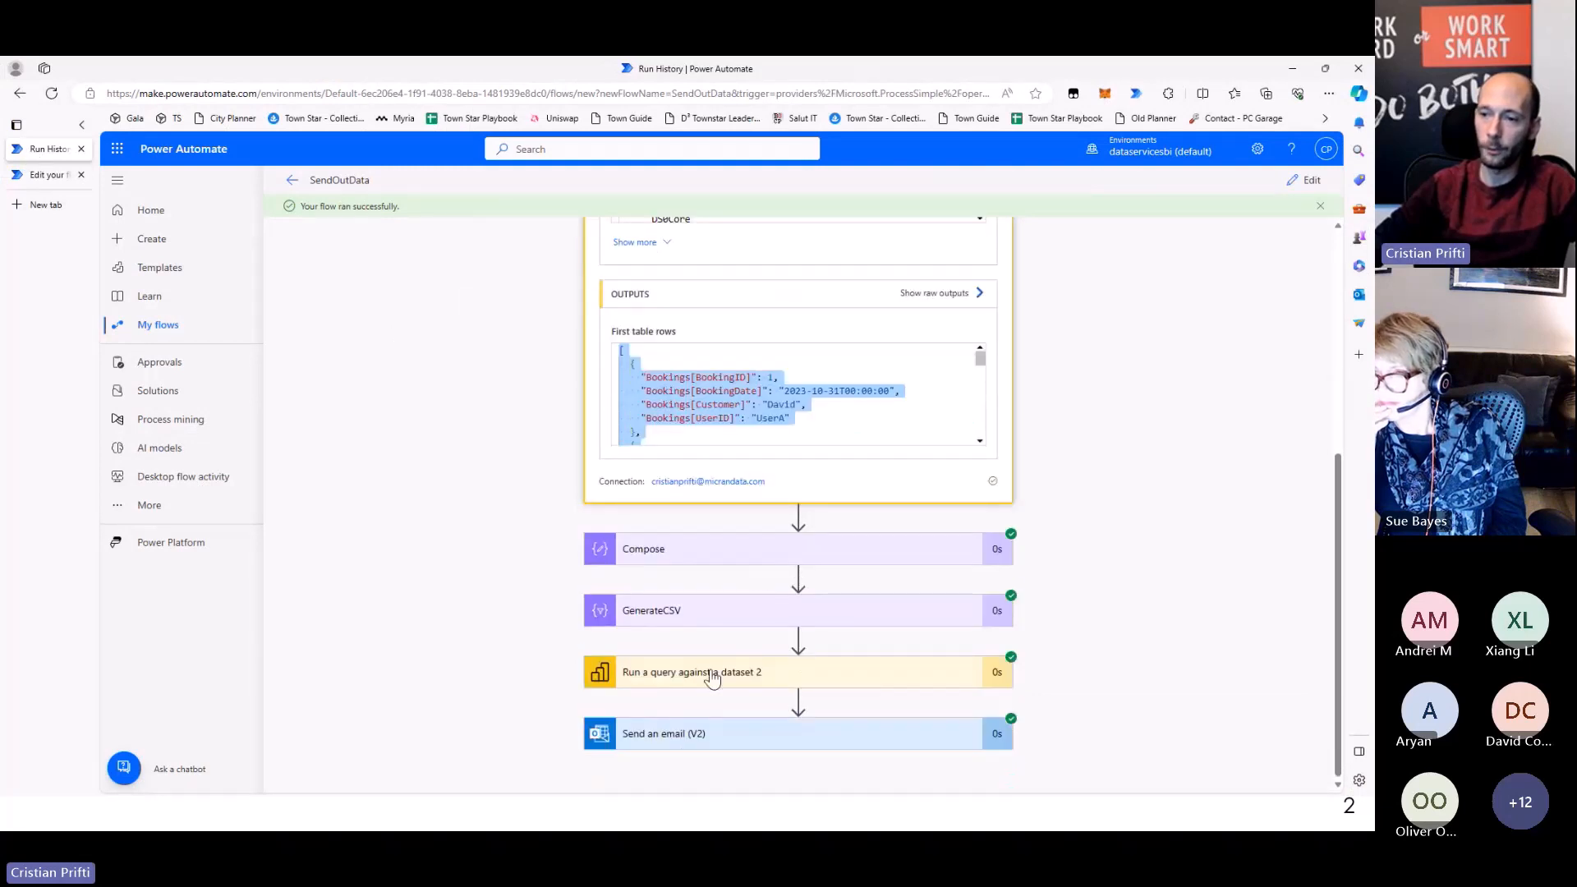
pyautogui.click(712, 673)
pyautogui.scroll(-4, 845, 573)
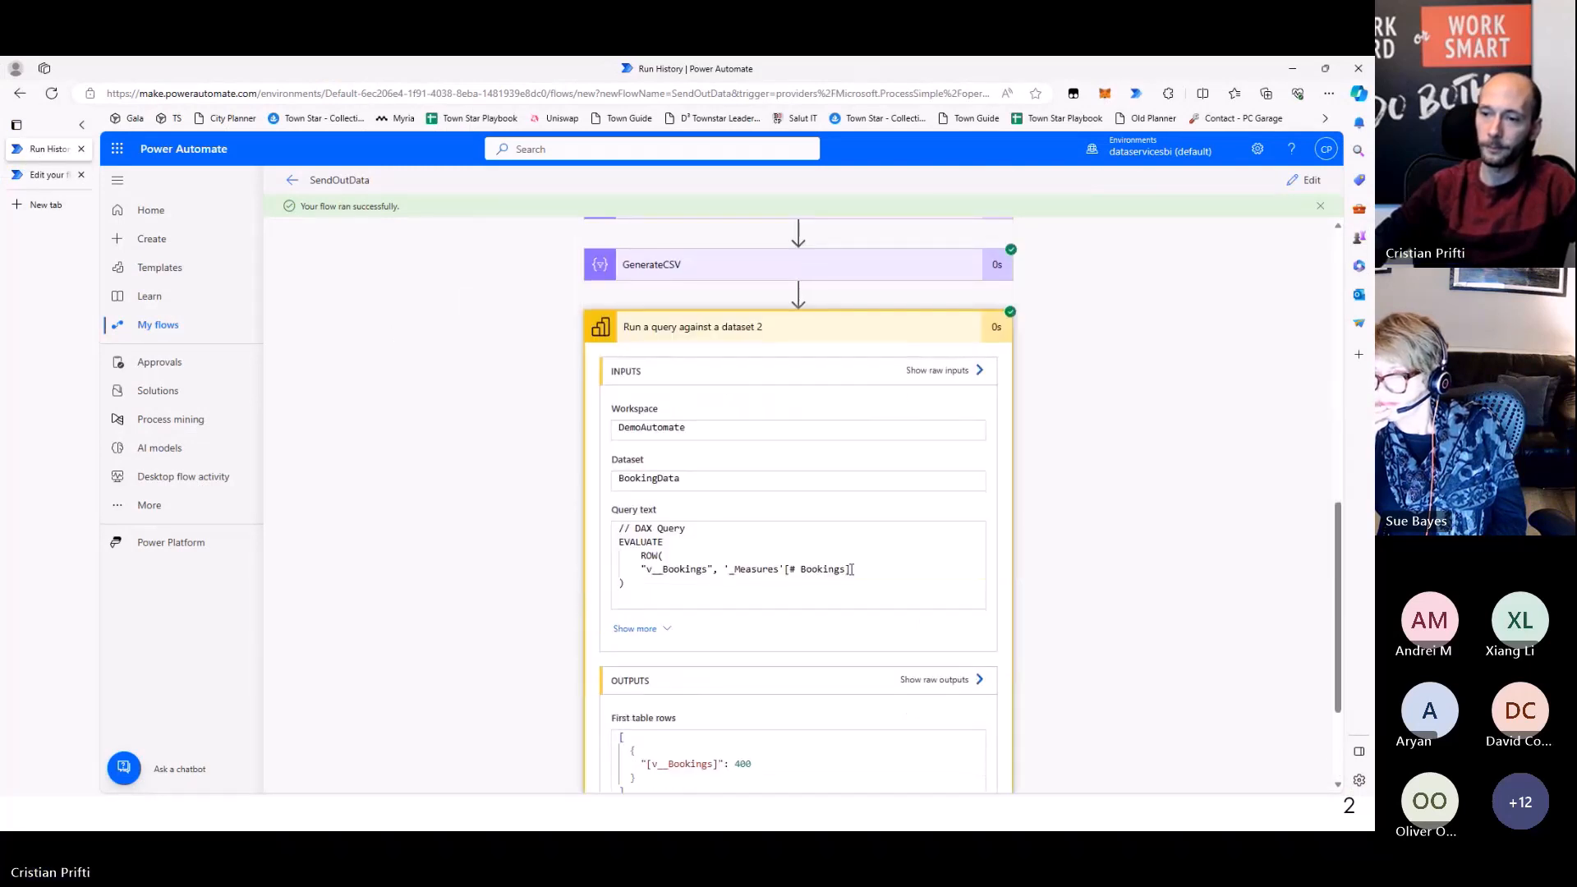
# Show the query step's raw outputs to confirm firstTableRows holds 400, then close the panel
pyautogui.scroll(-2, 824, 640)
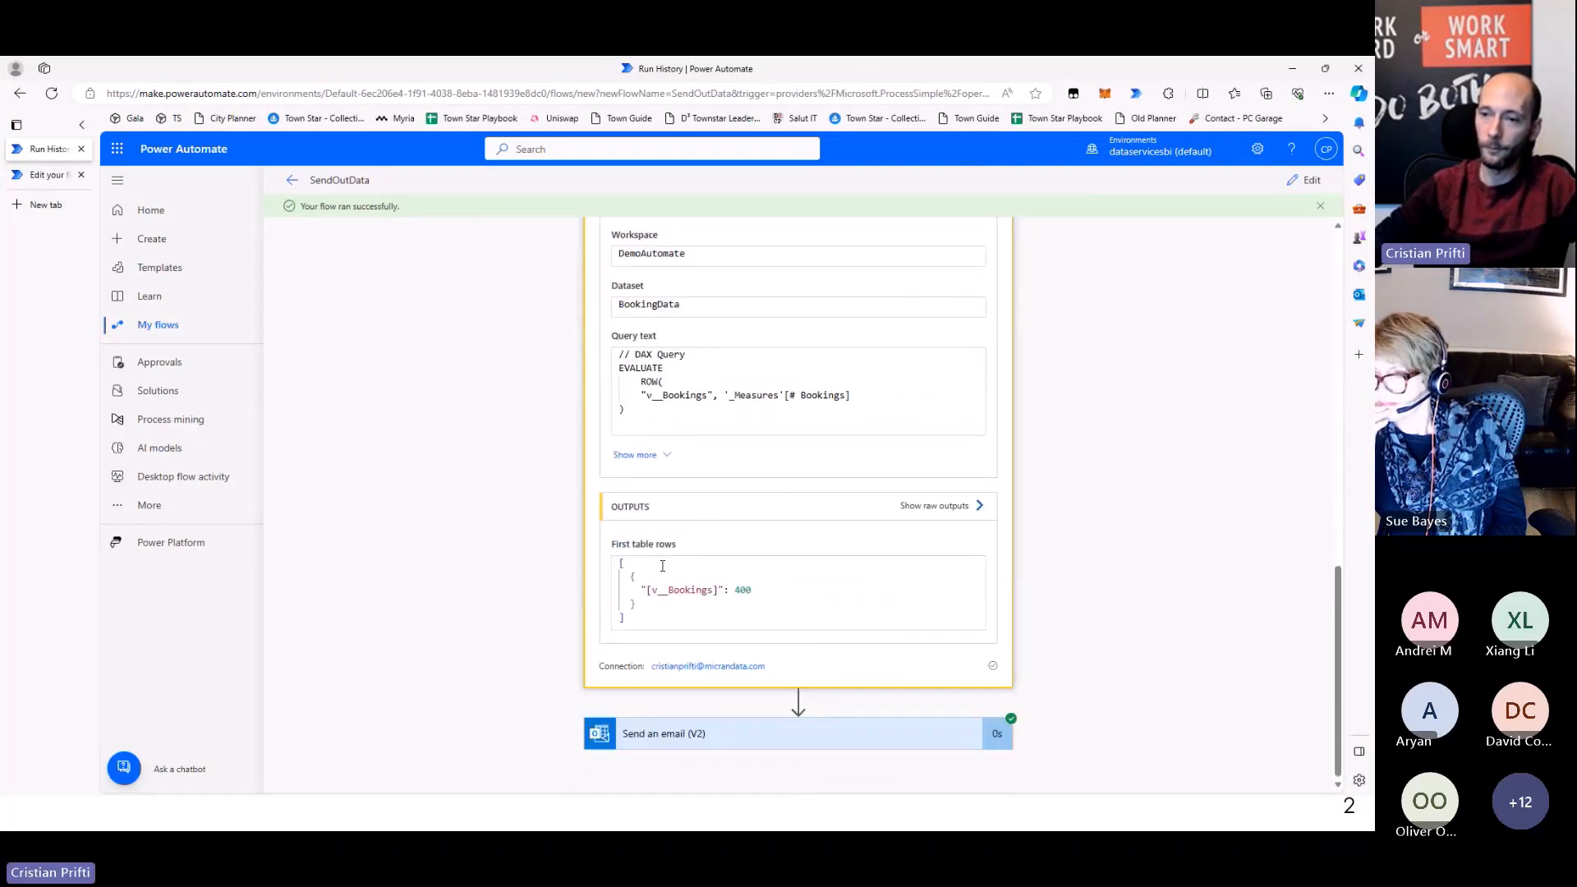
pyautogui.click(927, 511)
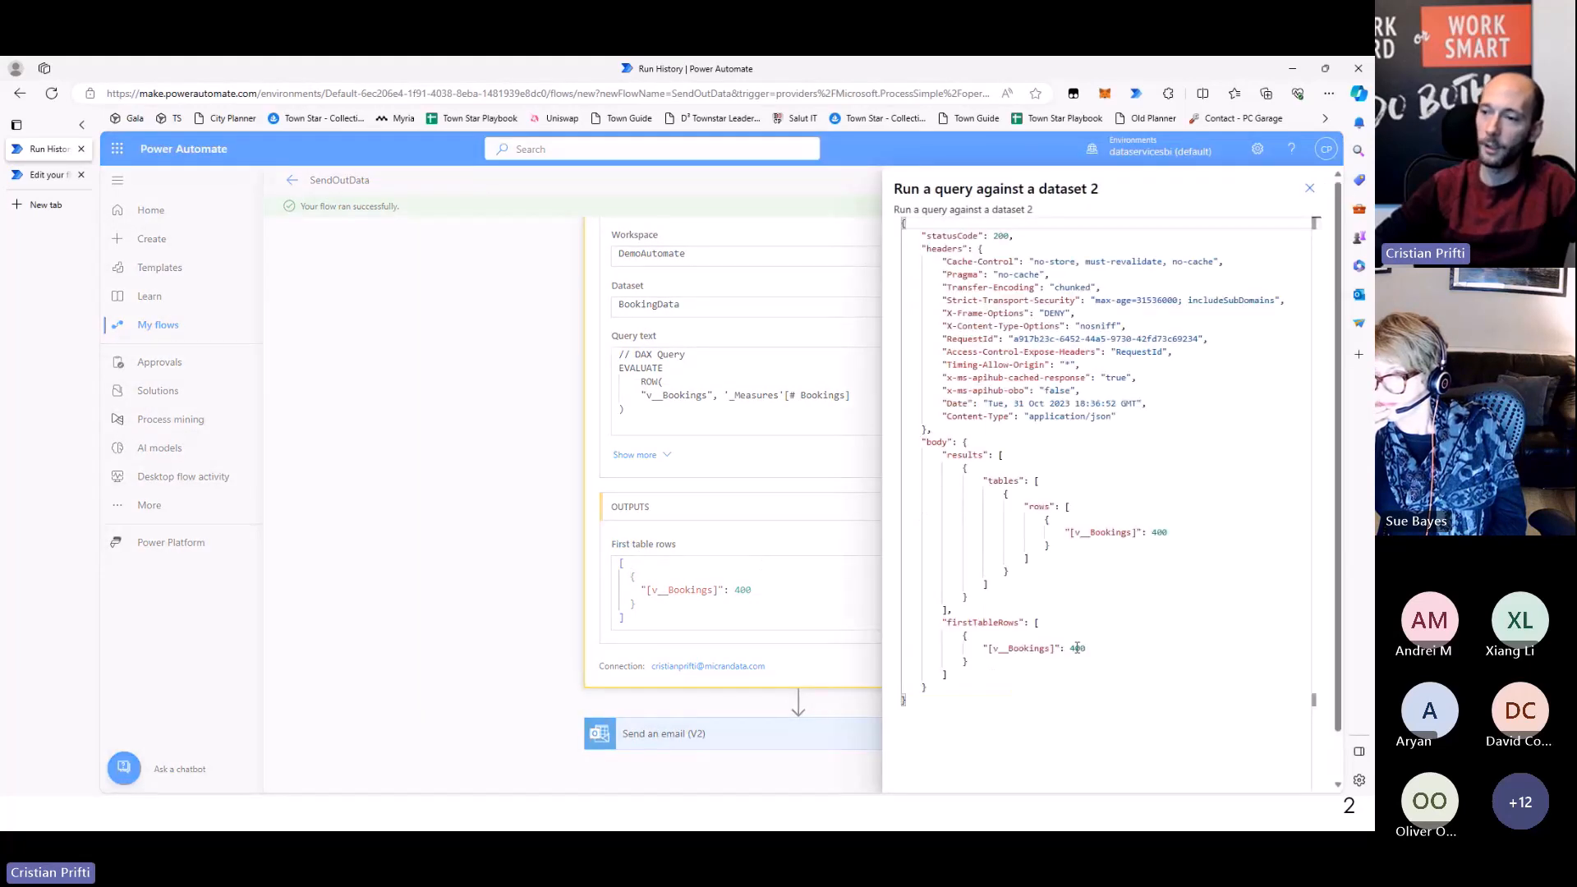
pyautogui.click(1080, 648)
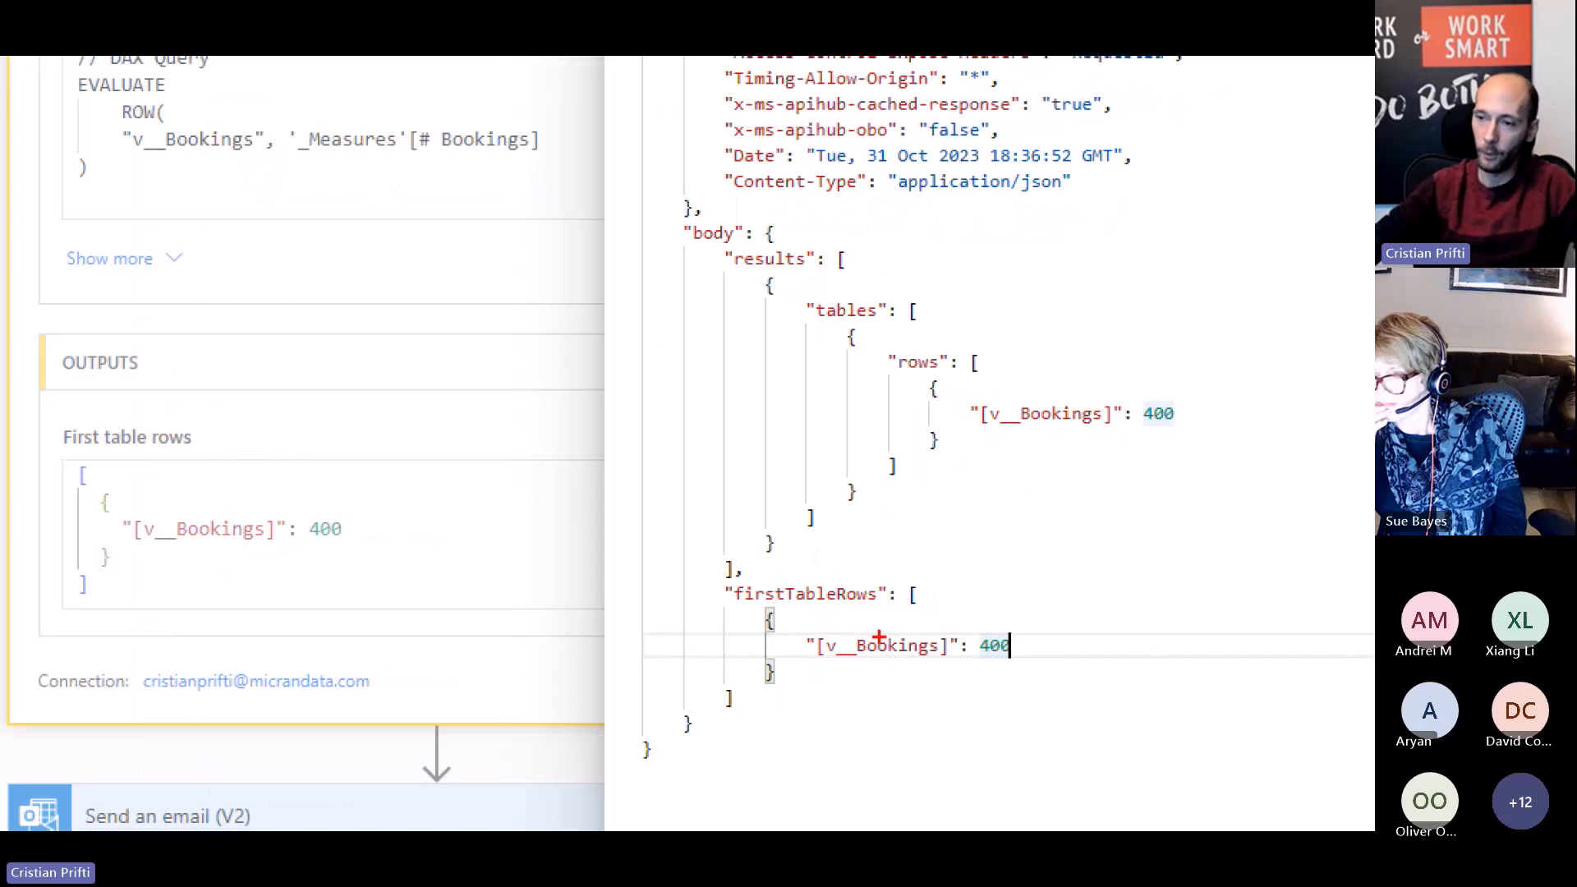
pyautogui.moveTo(710, 573); pyautogui.dragTo(943, 609)
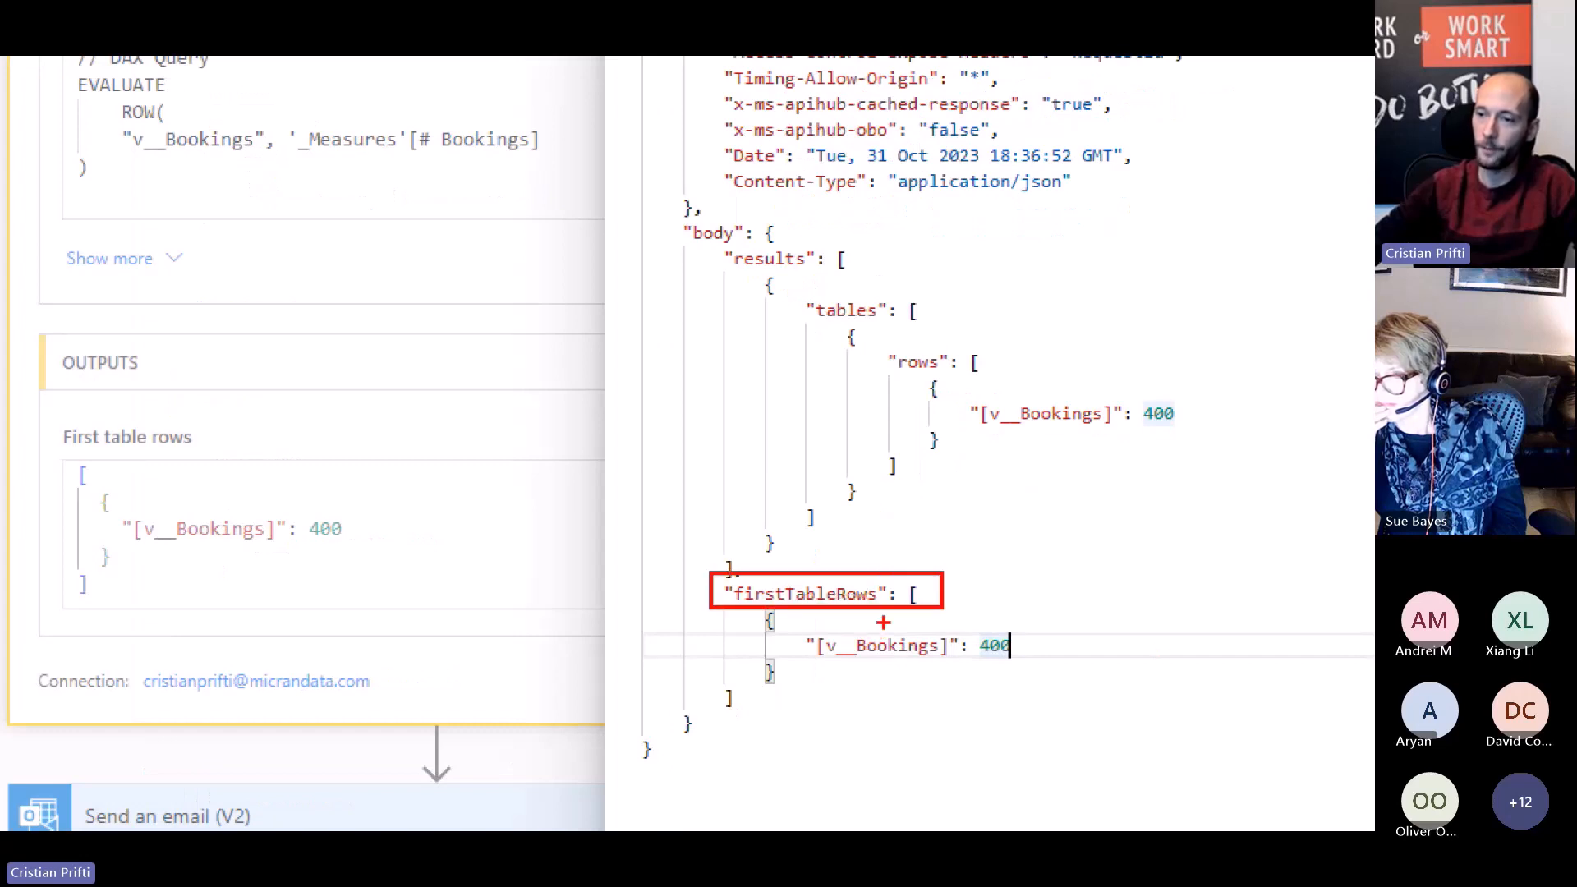
pyautogui.moveTo(782, 627); pyautogui.dragTo(1073, 678)
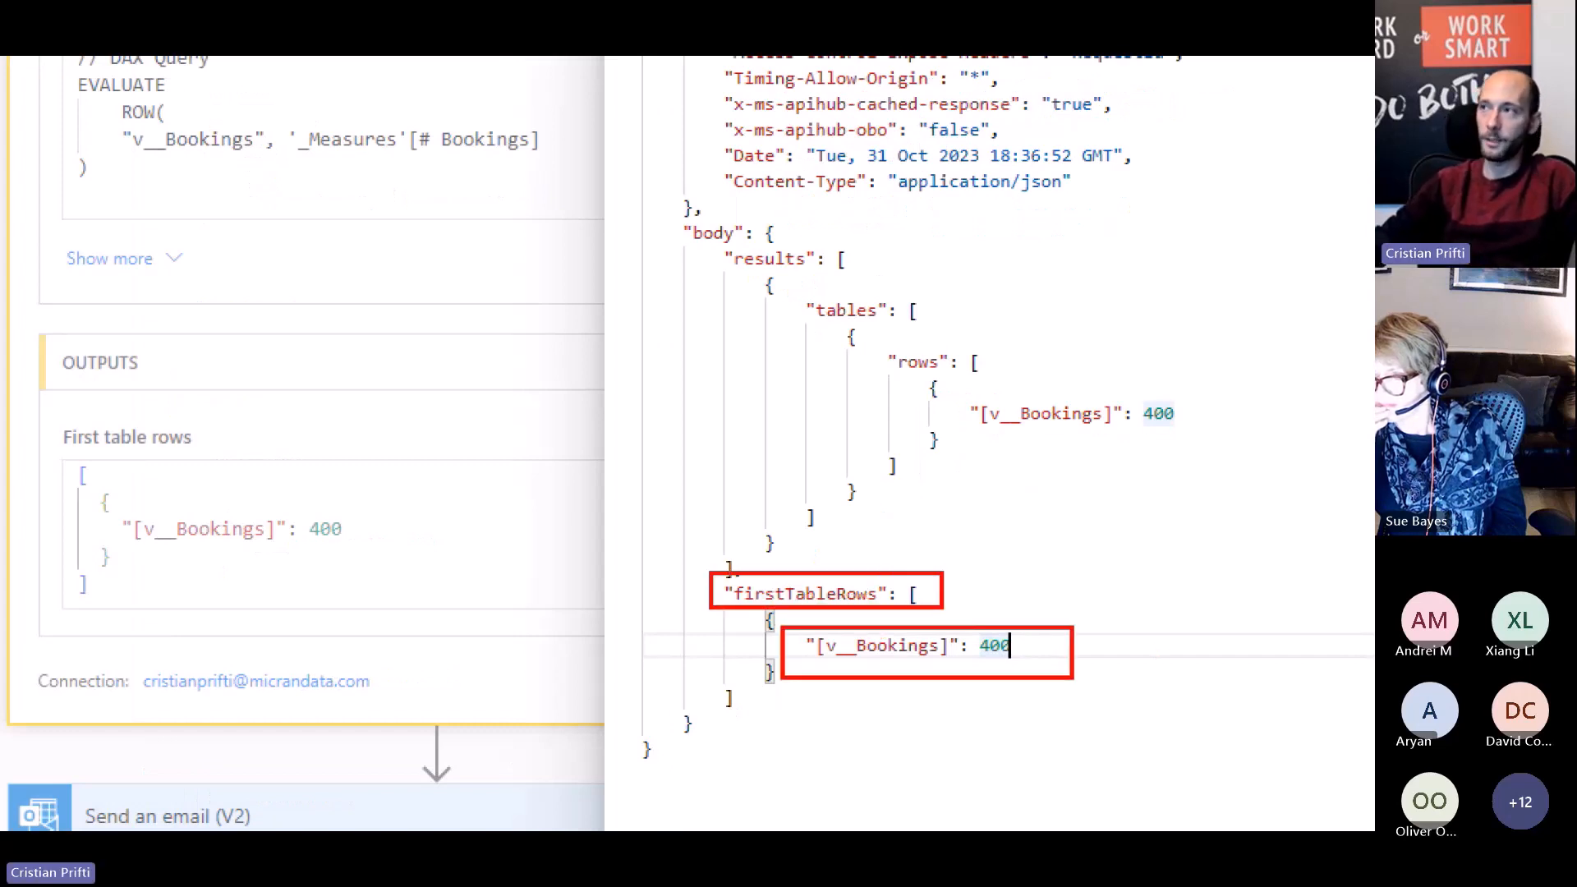
pyautogui.moveTo(976, 666); pyautogui.dragTo(1015, 666)
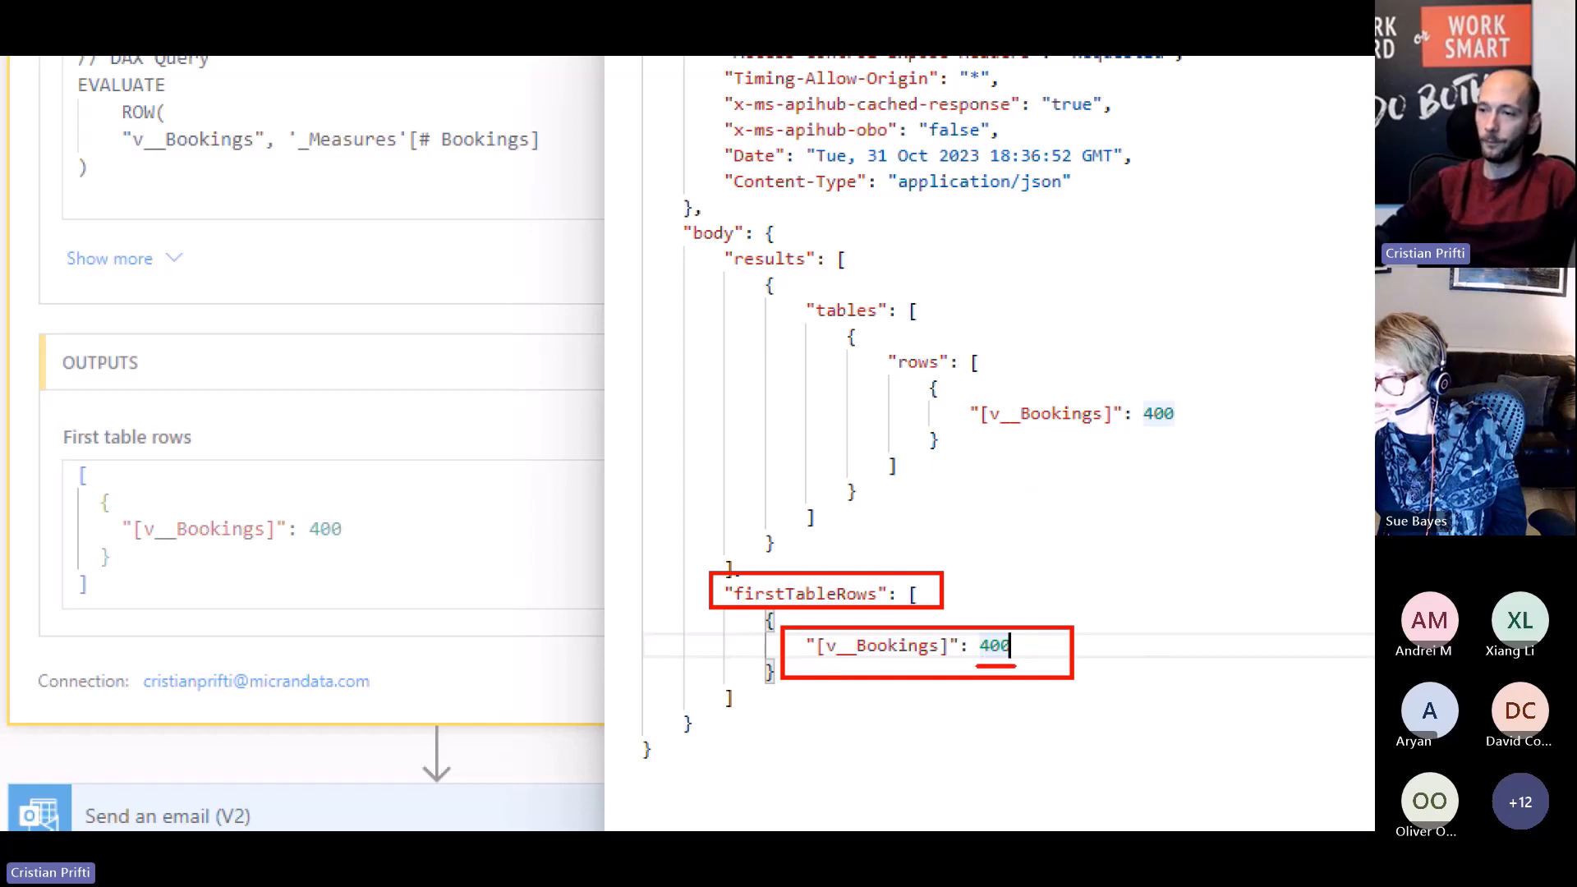
pyautogui.press('Escape')
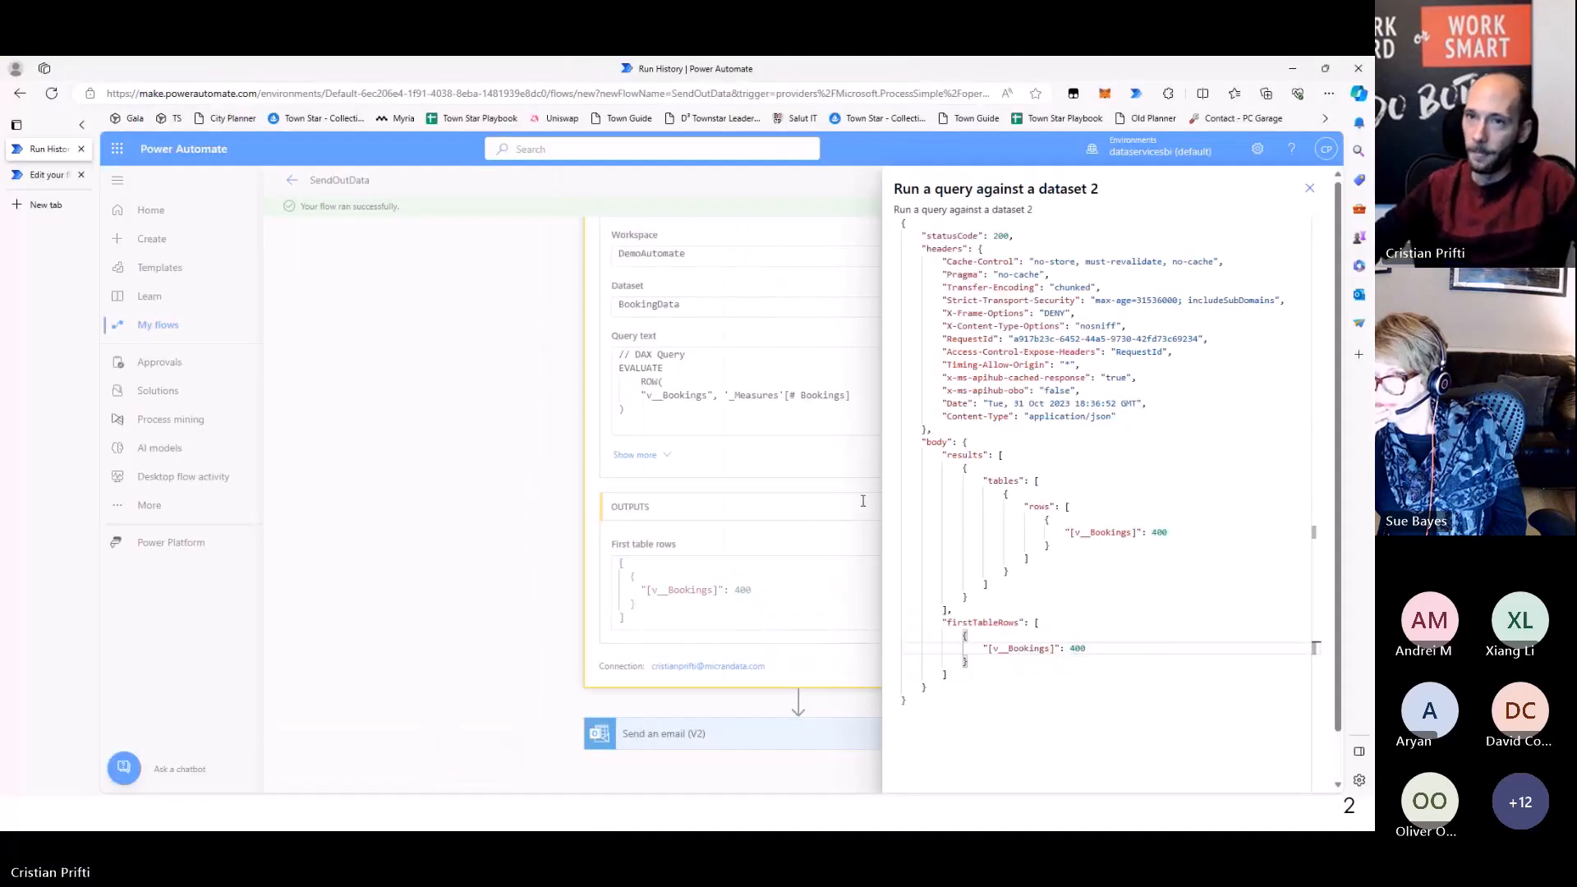
pyautogui.click(401, 371)
# Insert a Compose data operation between RunSingleValue and the Send an email step
pyautogui.click(36, 177)
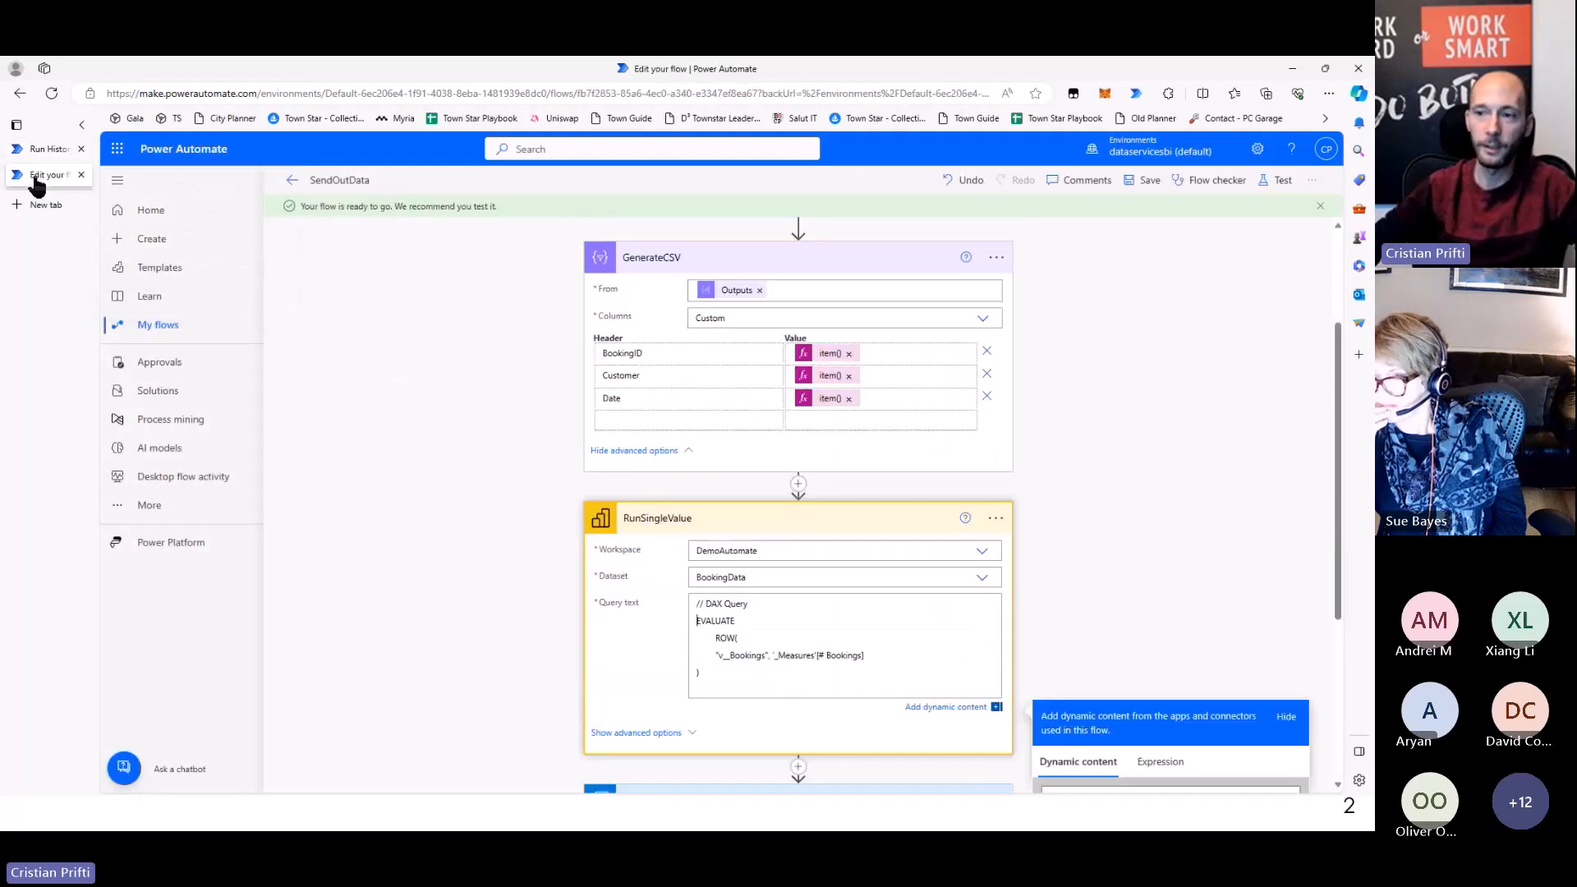
pyautogui.click(394, 496)
pyautogui.scroll(-1, 493, 492)
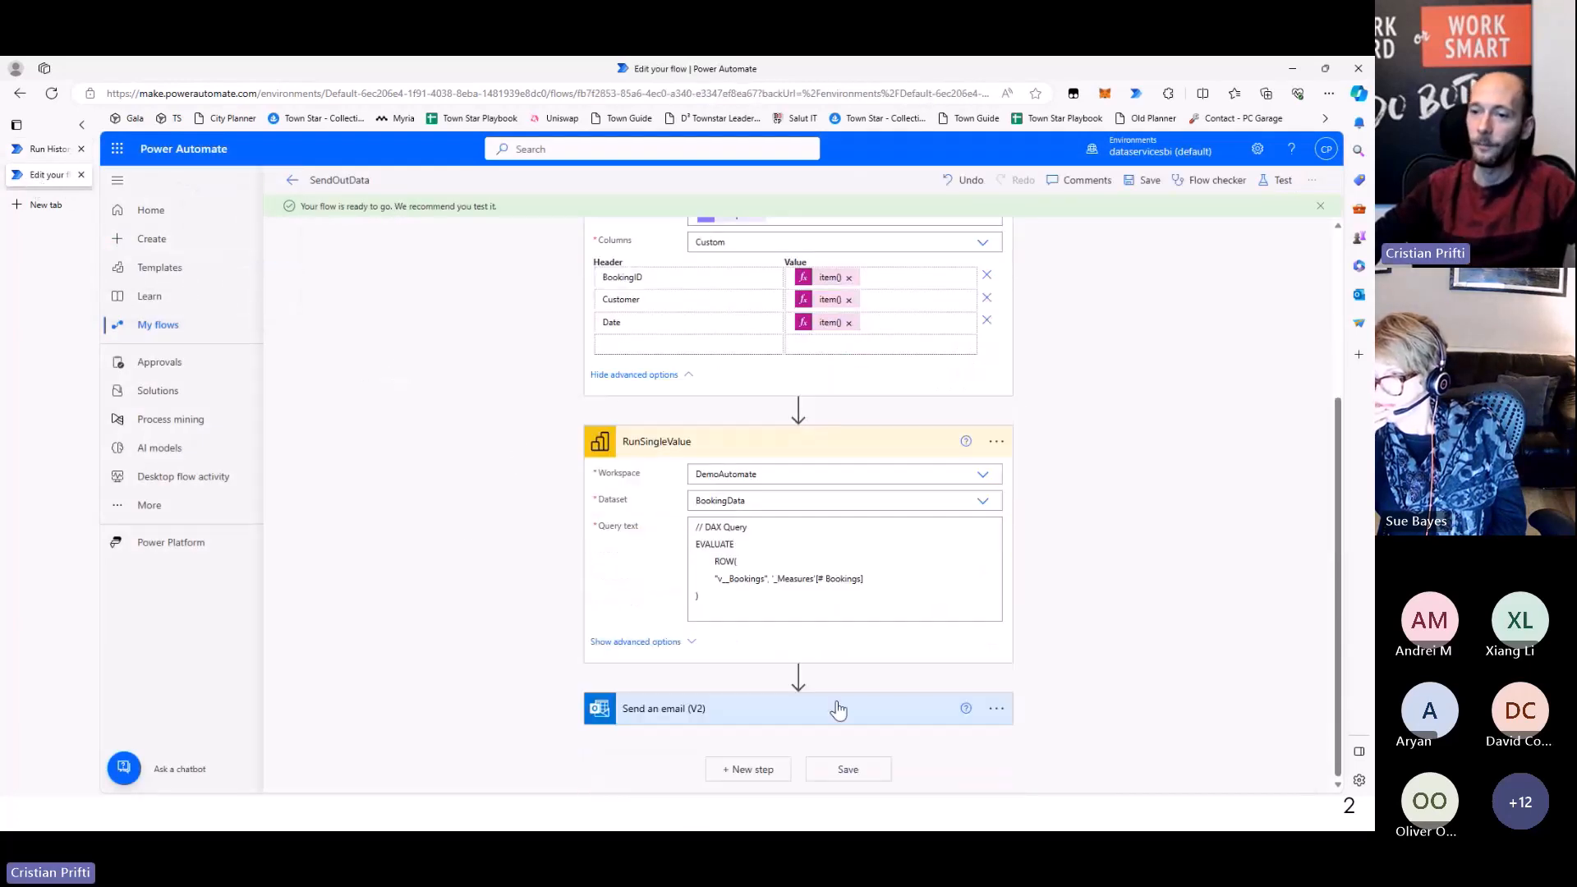
pyautogui.click(799, 675)
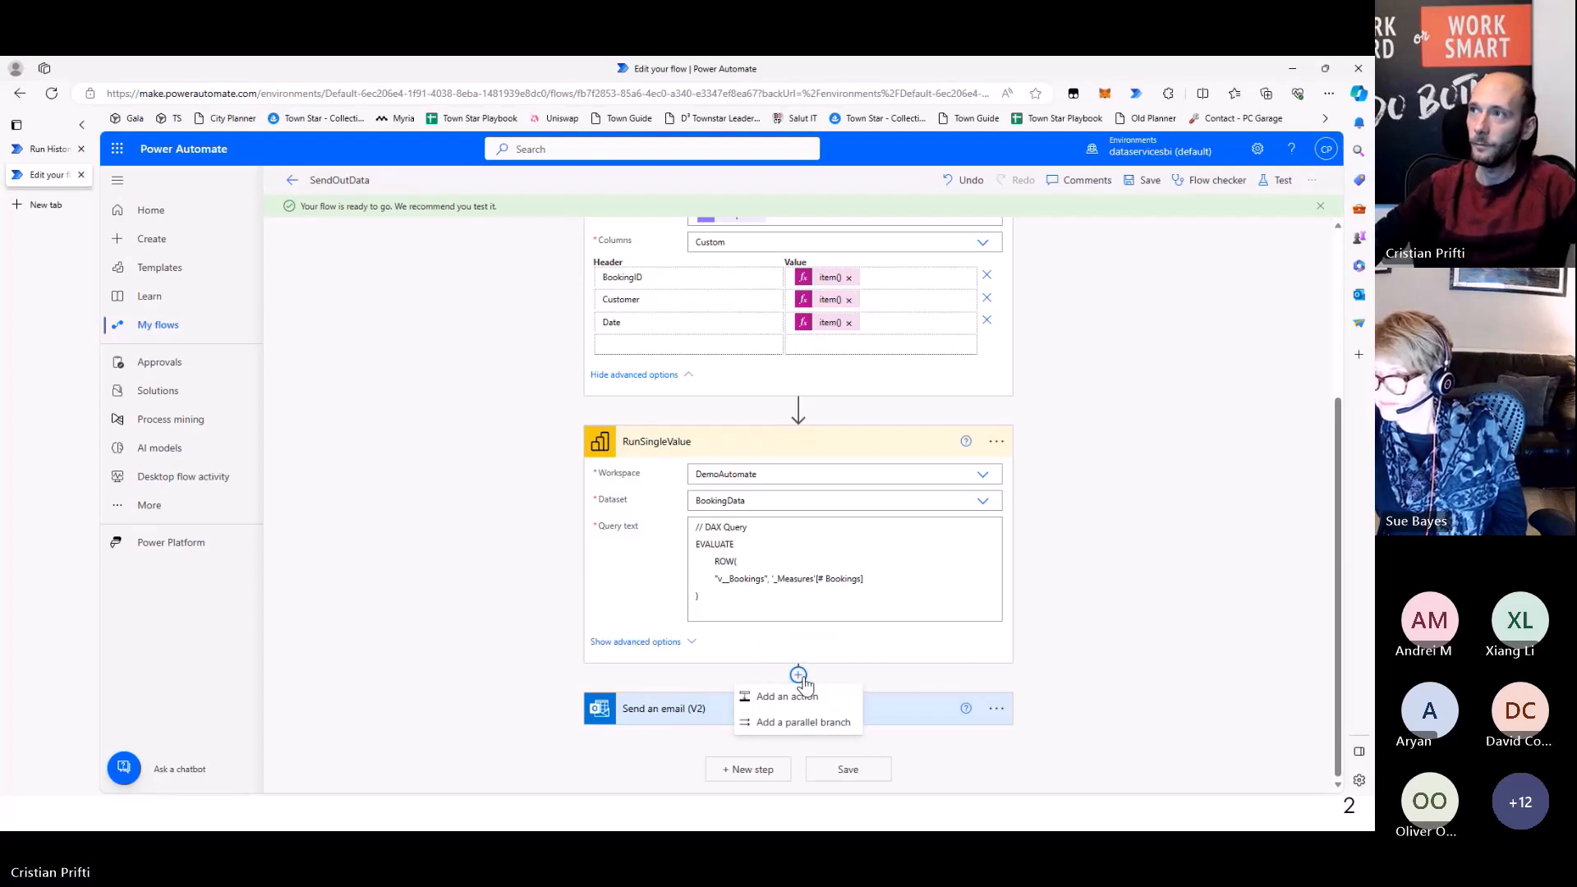
pyautogui.click(784, 697)
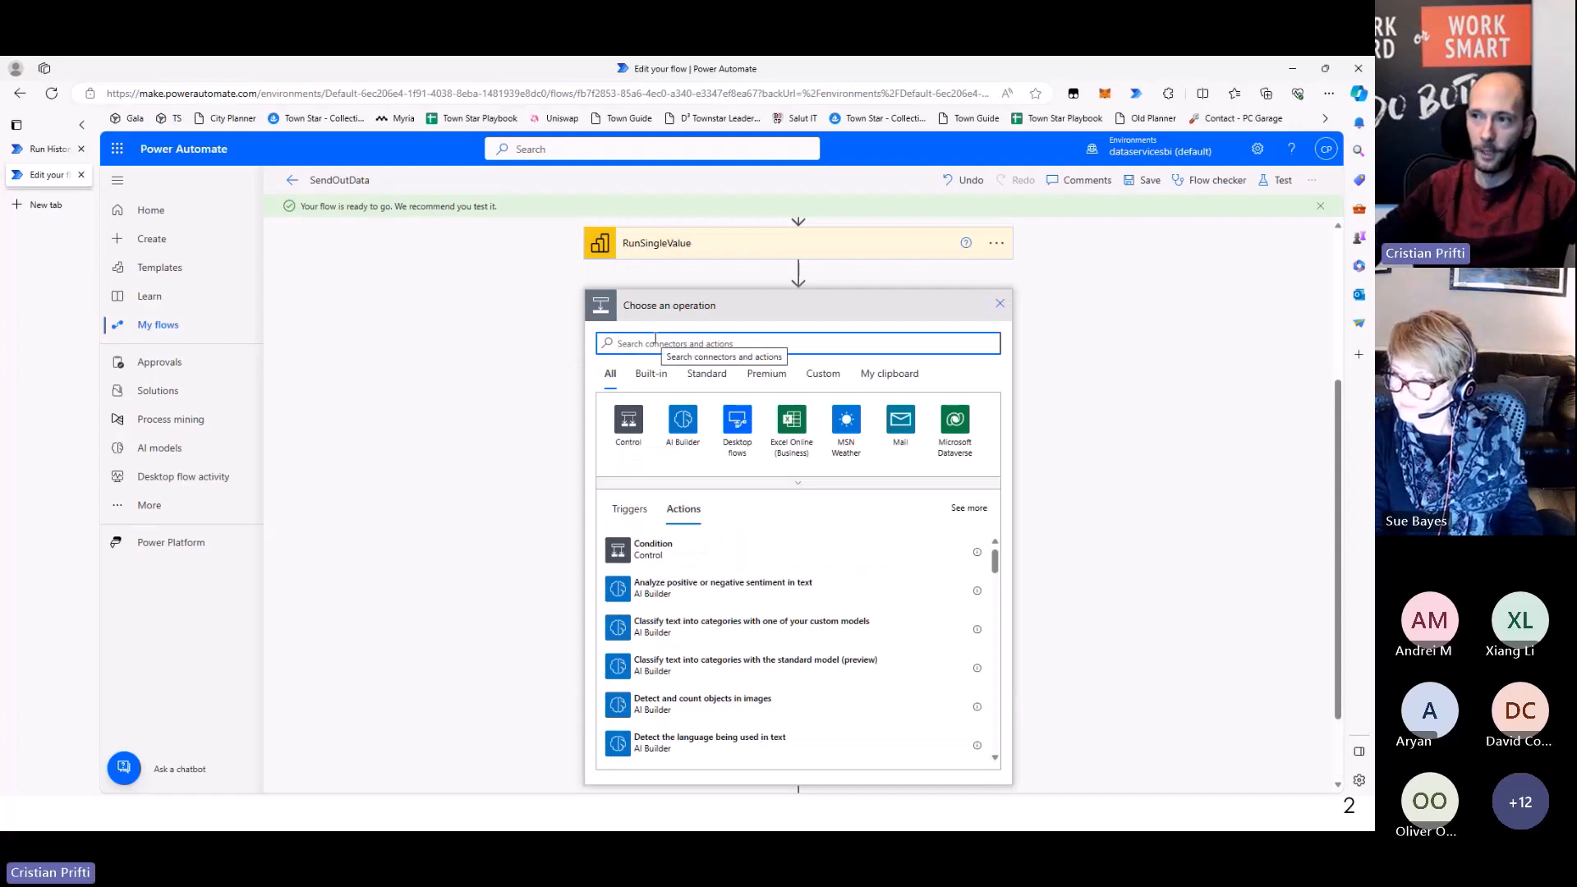
pyautogui.write('compose')
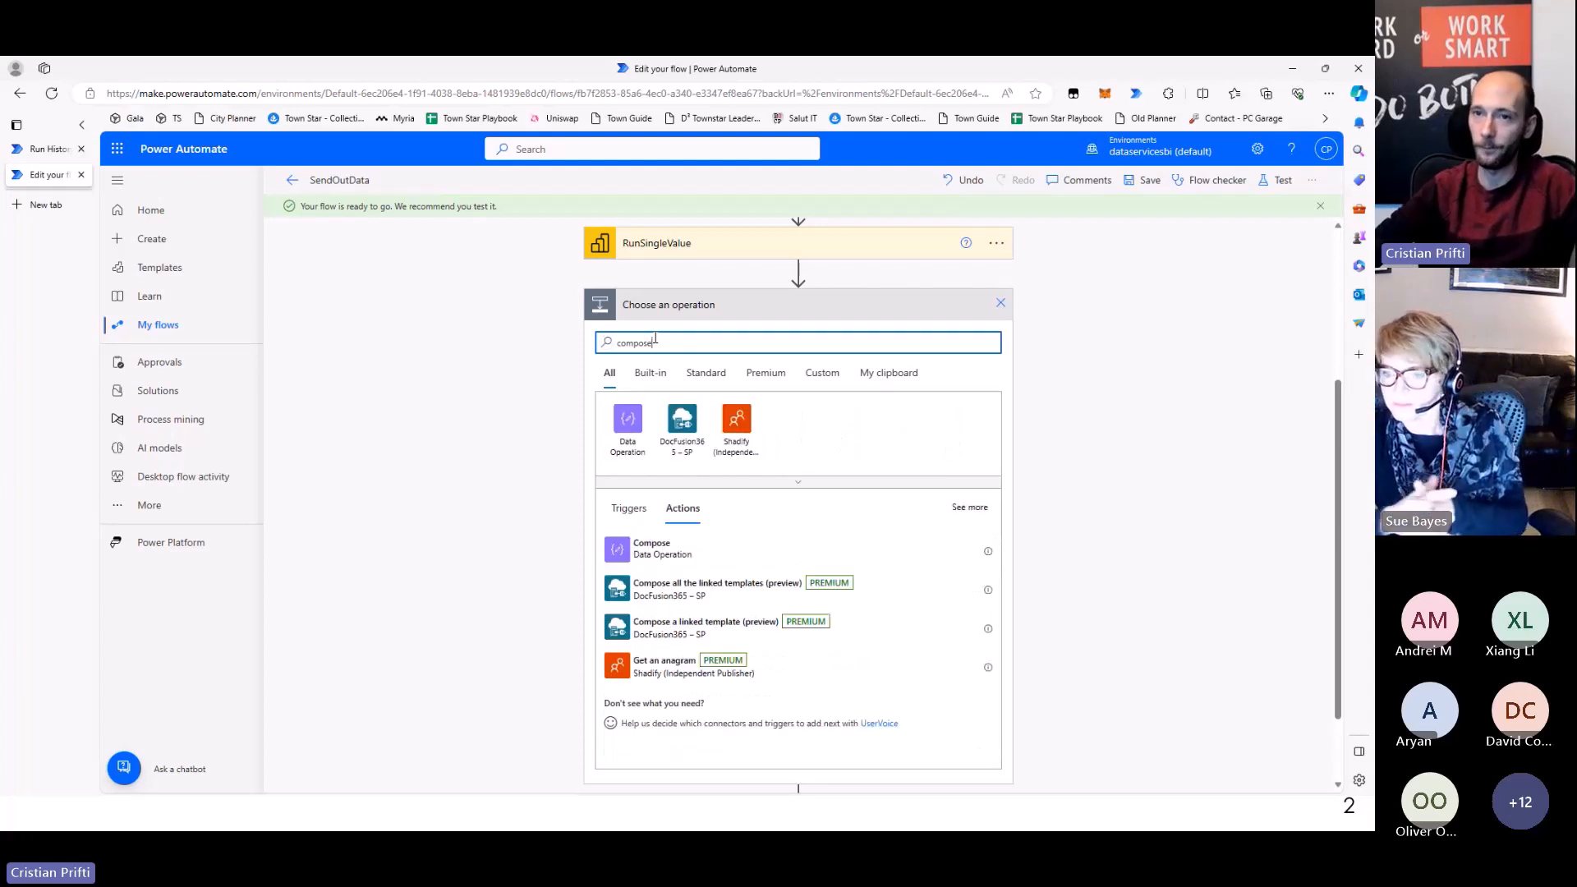
pyautogui.click(660, 557)
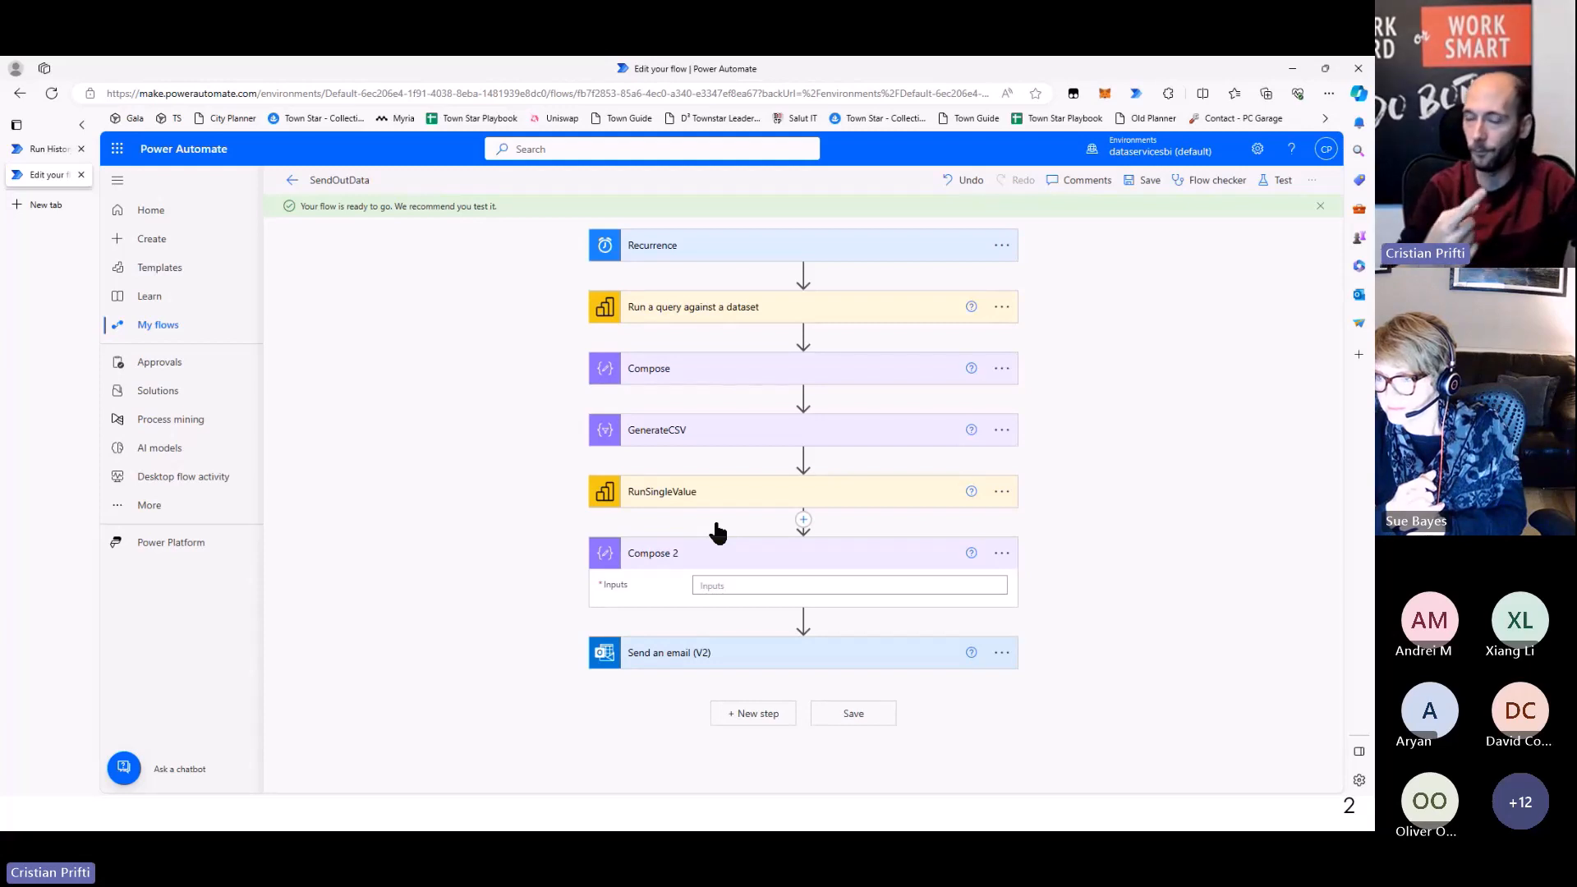
# Open an expression for Compose 2's Inputs and bring up the Notepad notes with the prepared outputs expression
pyautogui.click(716, 583)
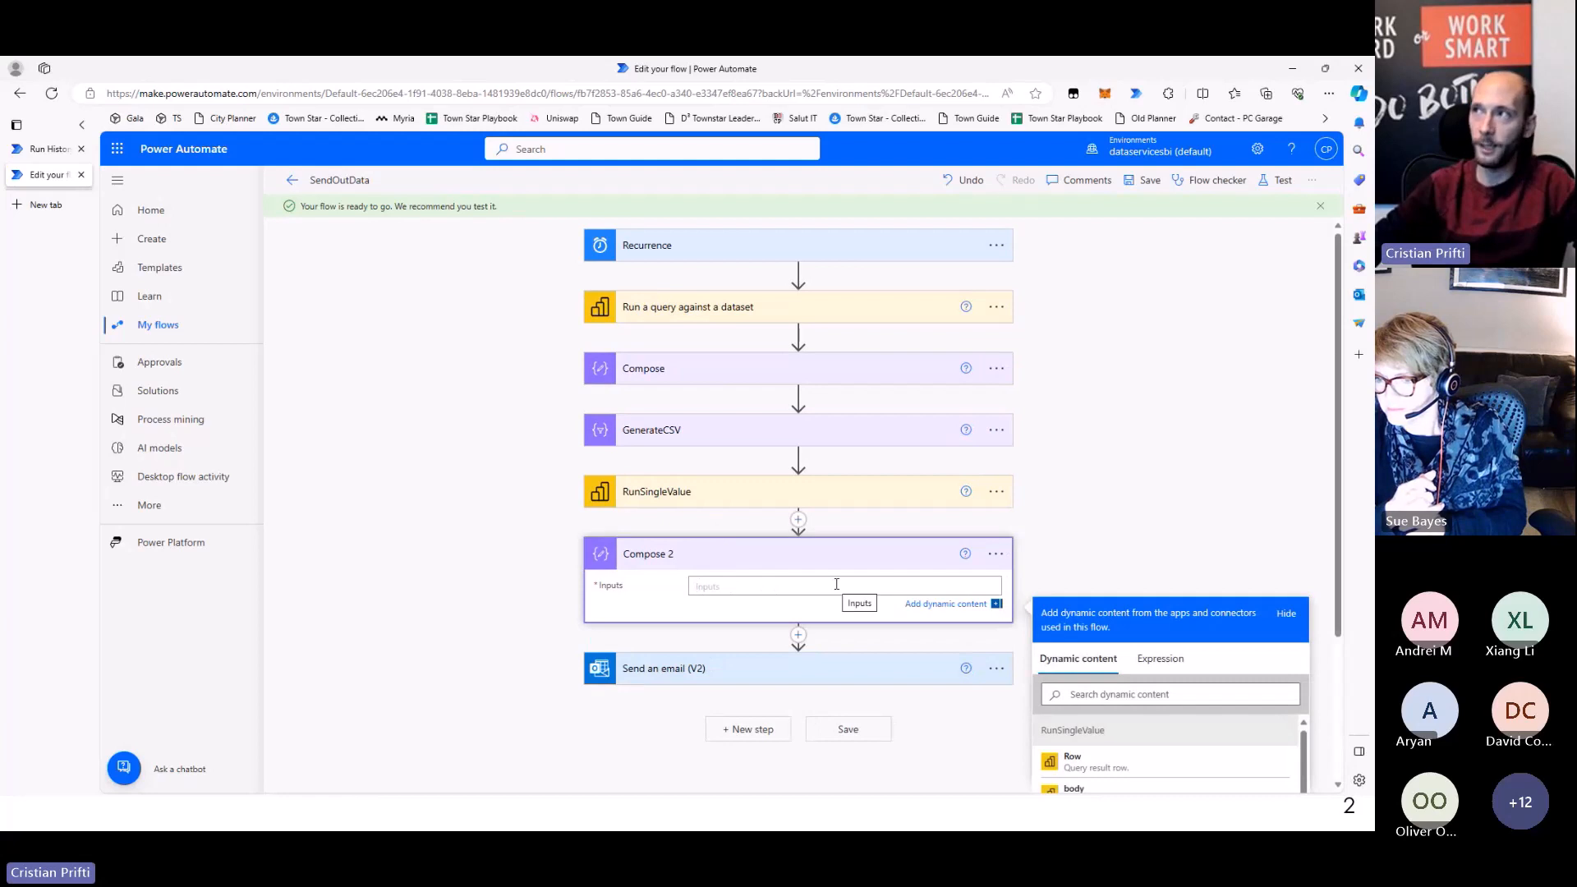
pyautogui.click(1158, 660)
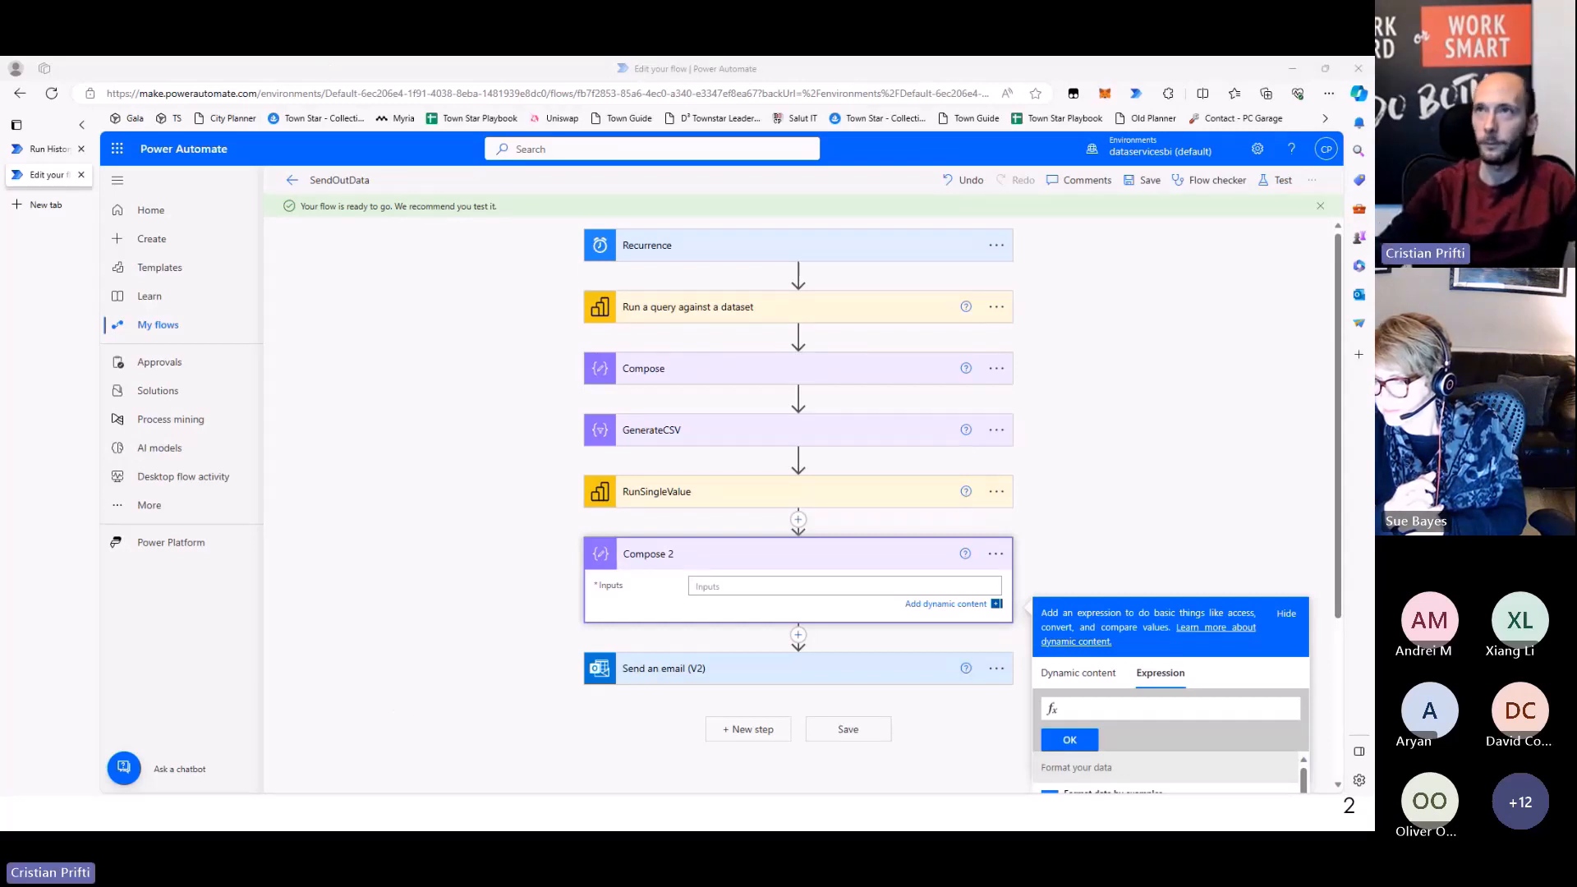
pyautogui.moveTo(986, 59); pyautogui.dragTo(841, 343)
pyautogui.hotkey('ctrl', '1')
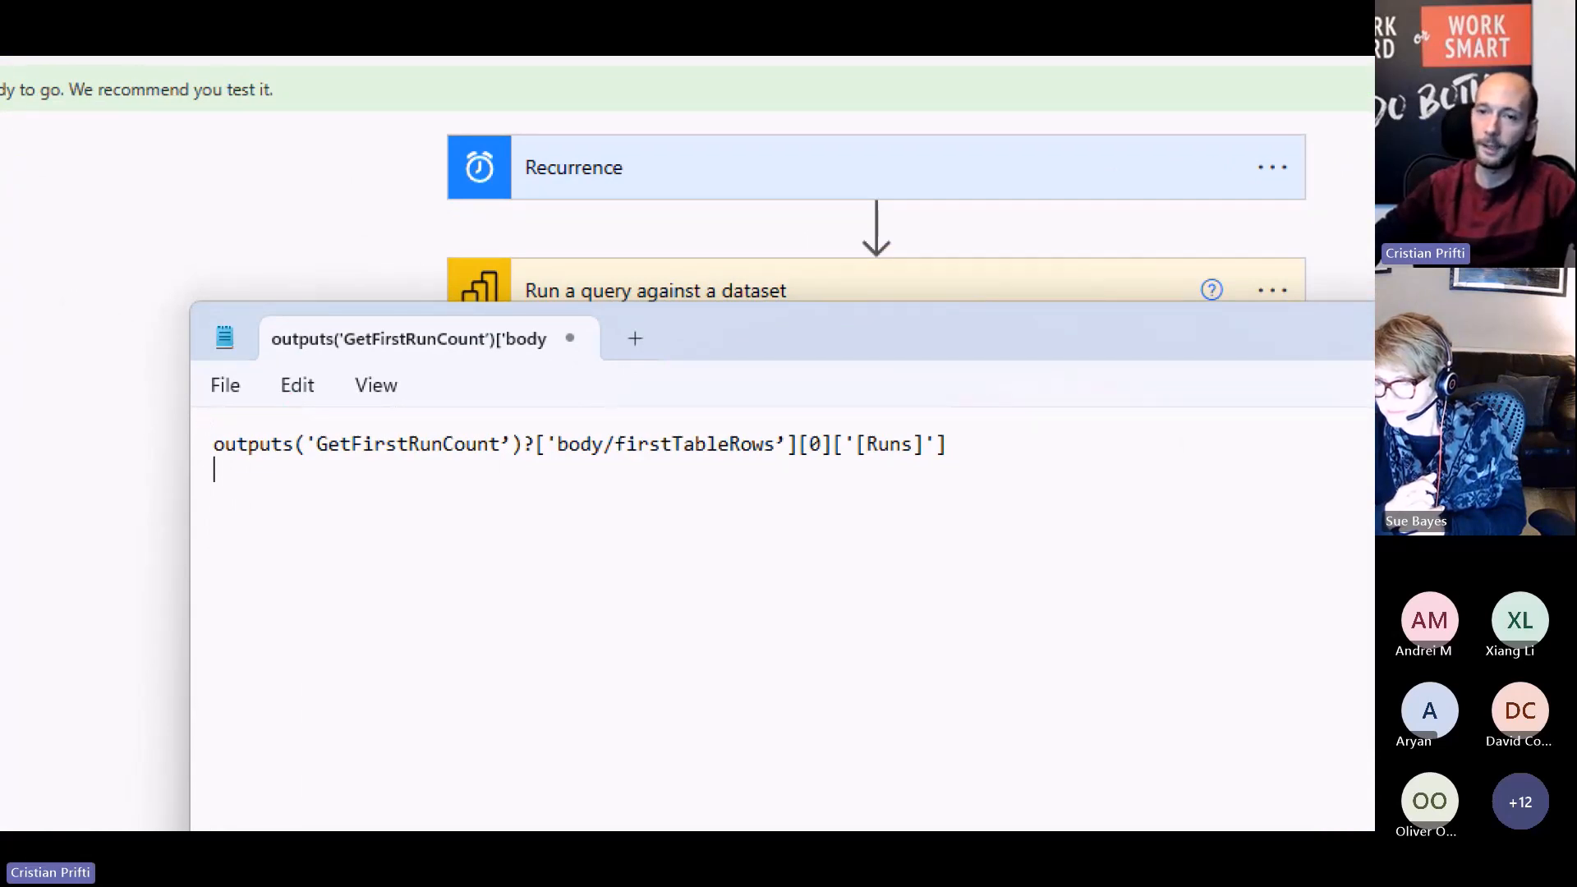
pyautogui.moveTo(207, 417)
pyautogui.mouseDown()
pyautogui.moveTo(552, 480)
pyautogui.moveTo(529, 474)
pyautogui.mouseUp()
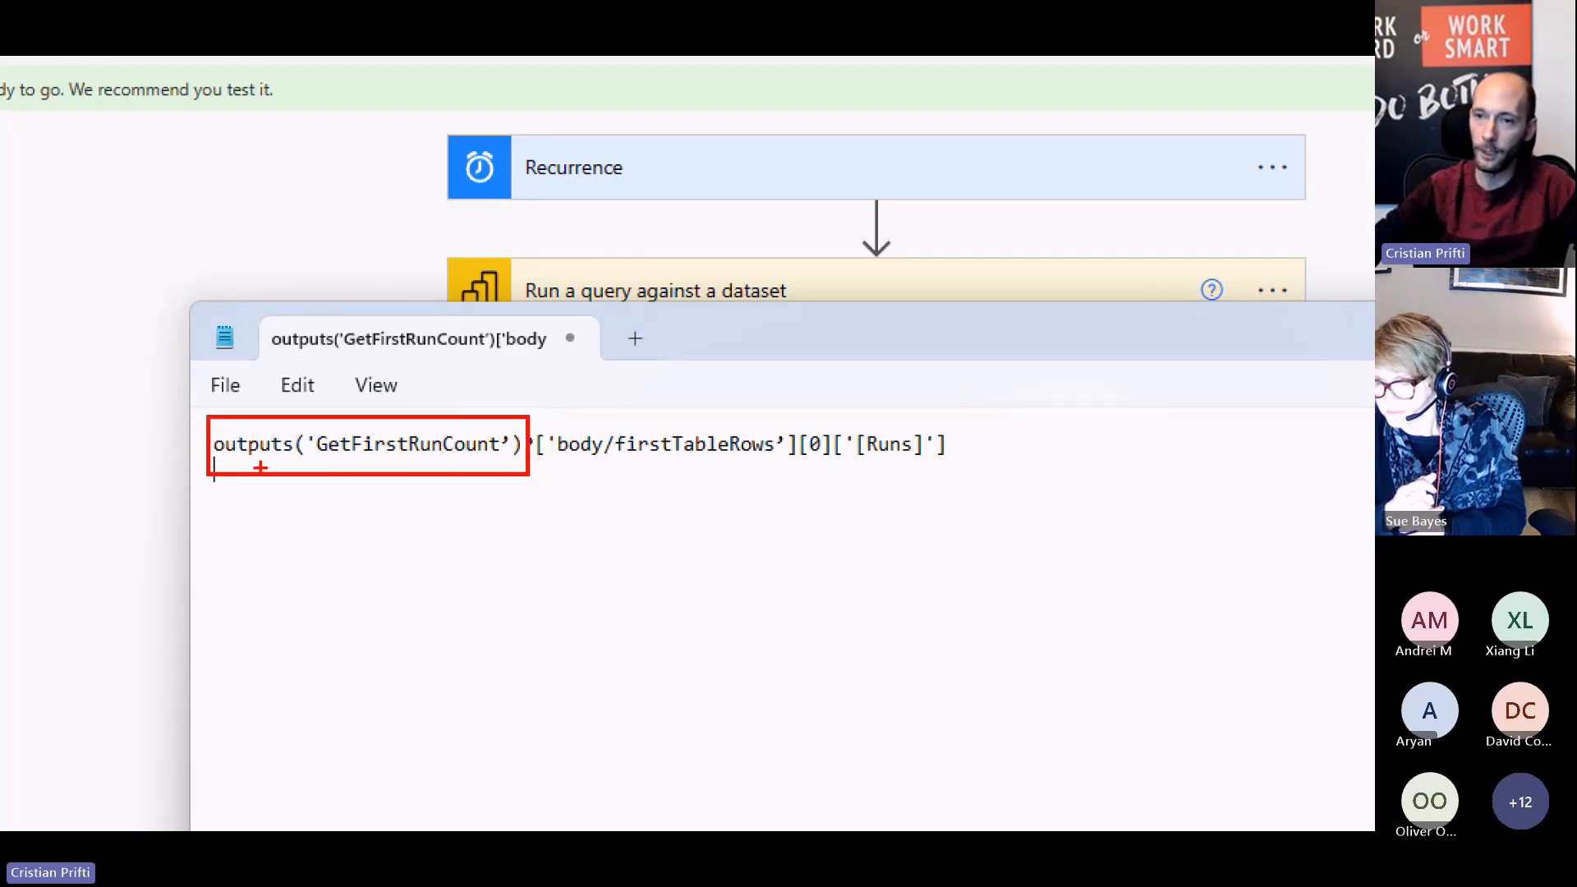
pyautogui.moveTo(316, 461); pyautogui.dragTo(497, 460)
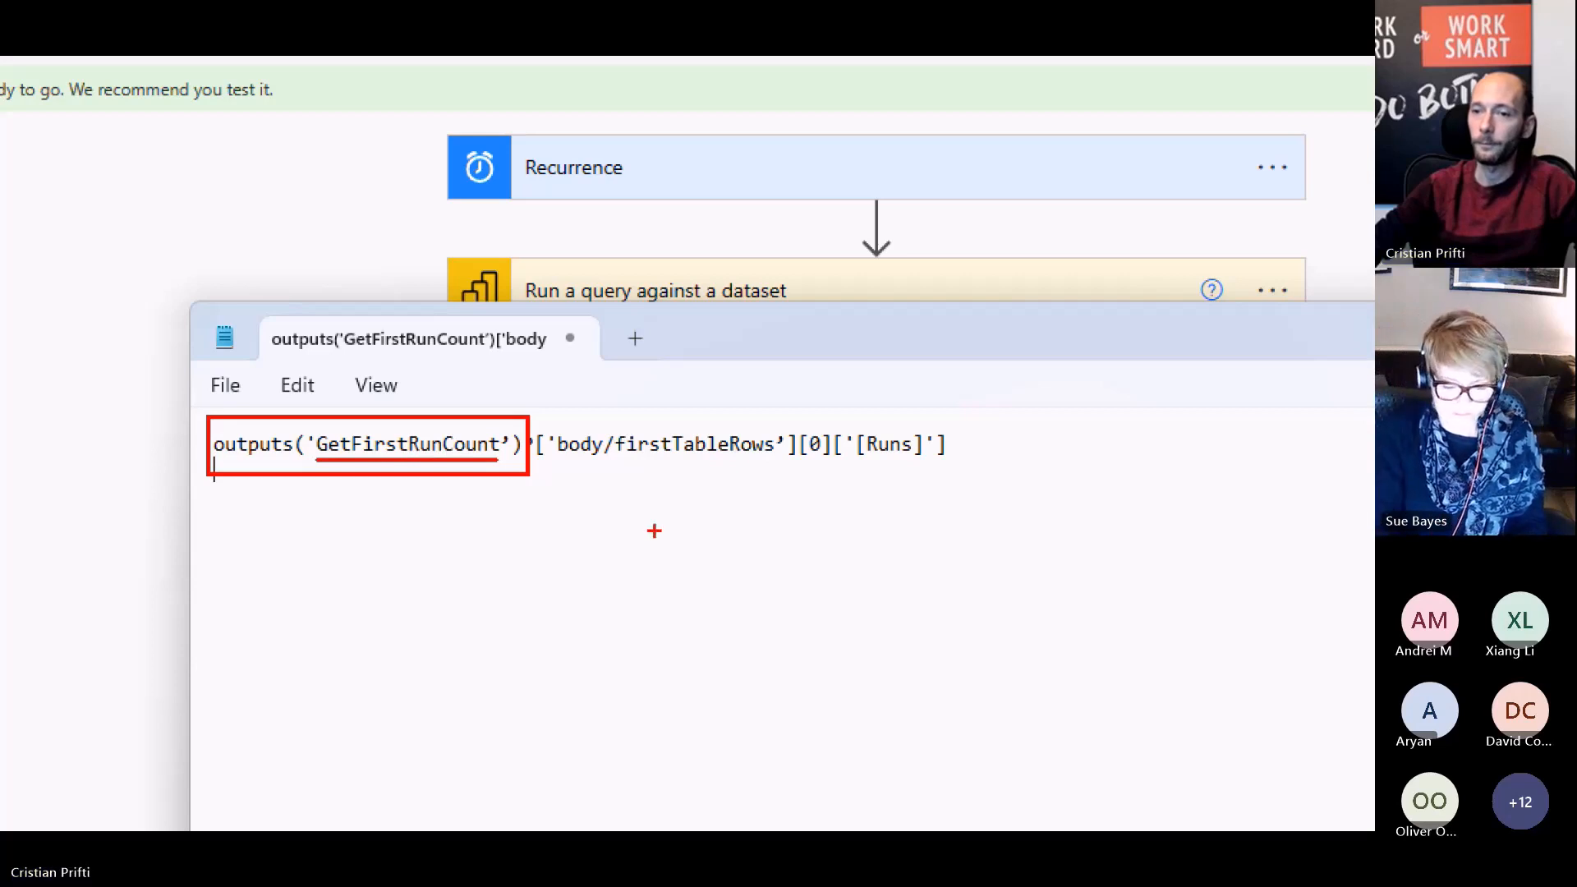
pyautogui.press('Escape')
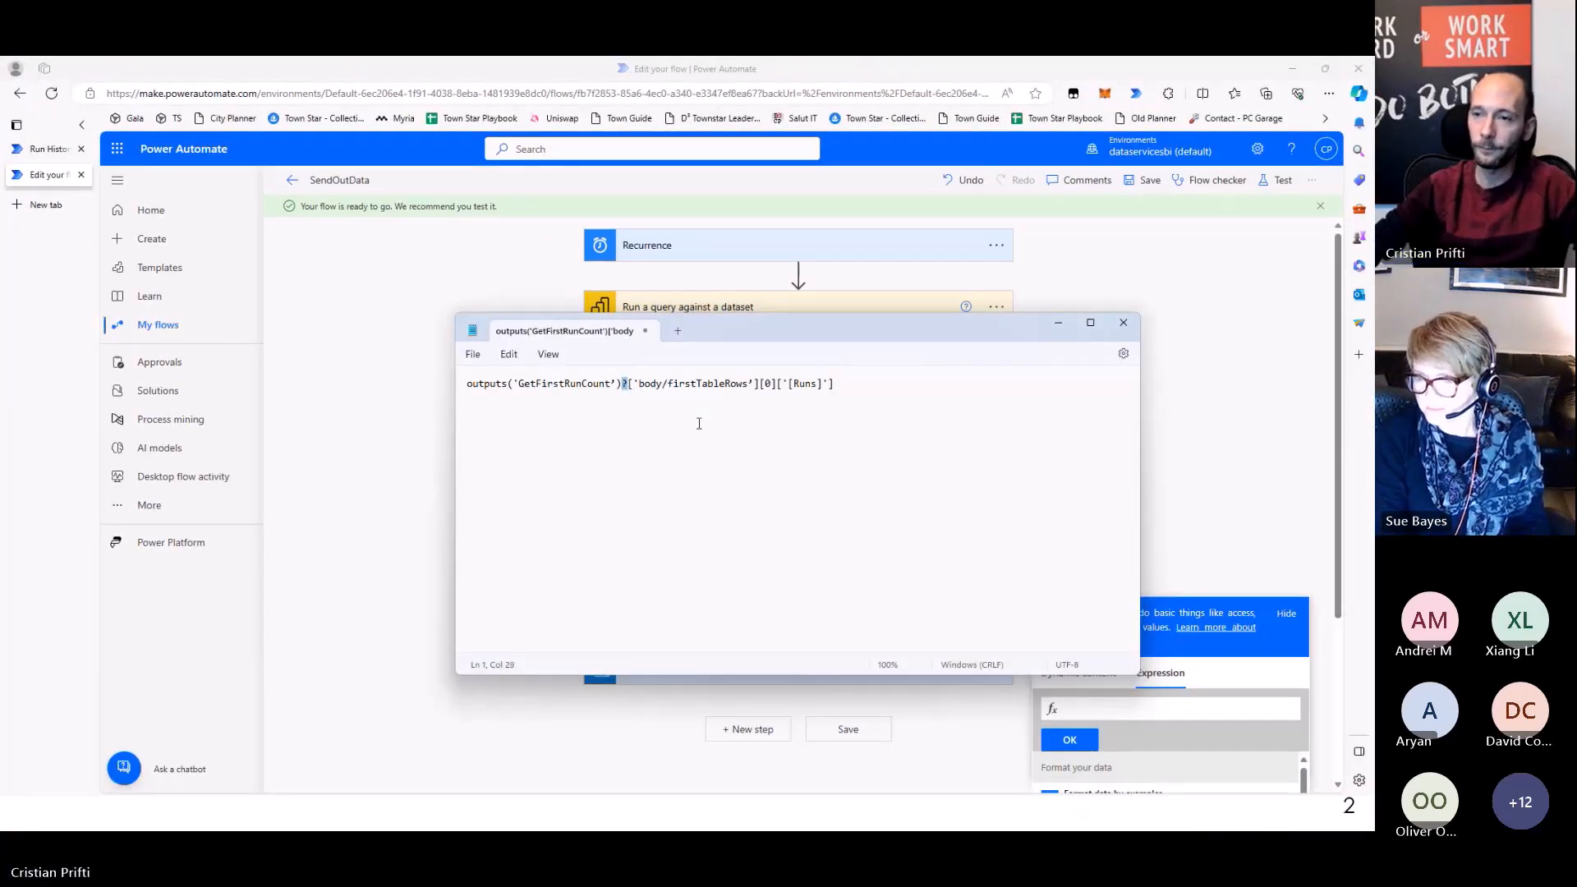
pyautogui.scroll(5, 699, 423)
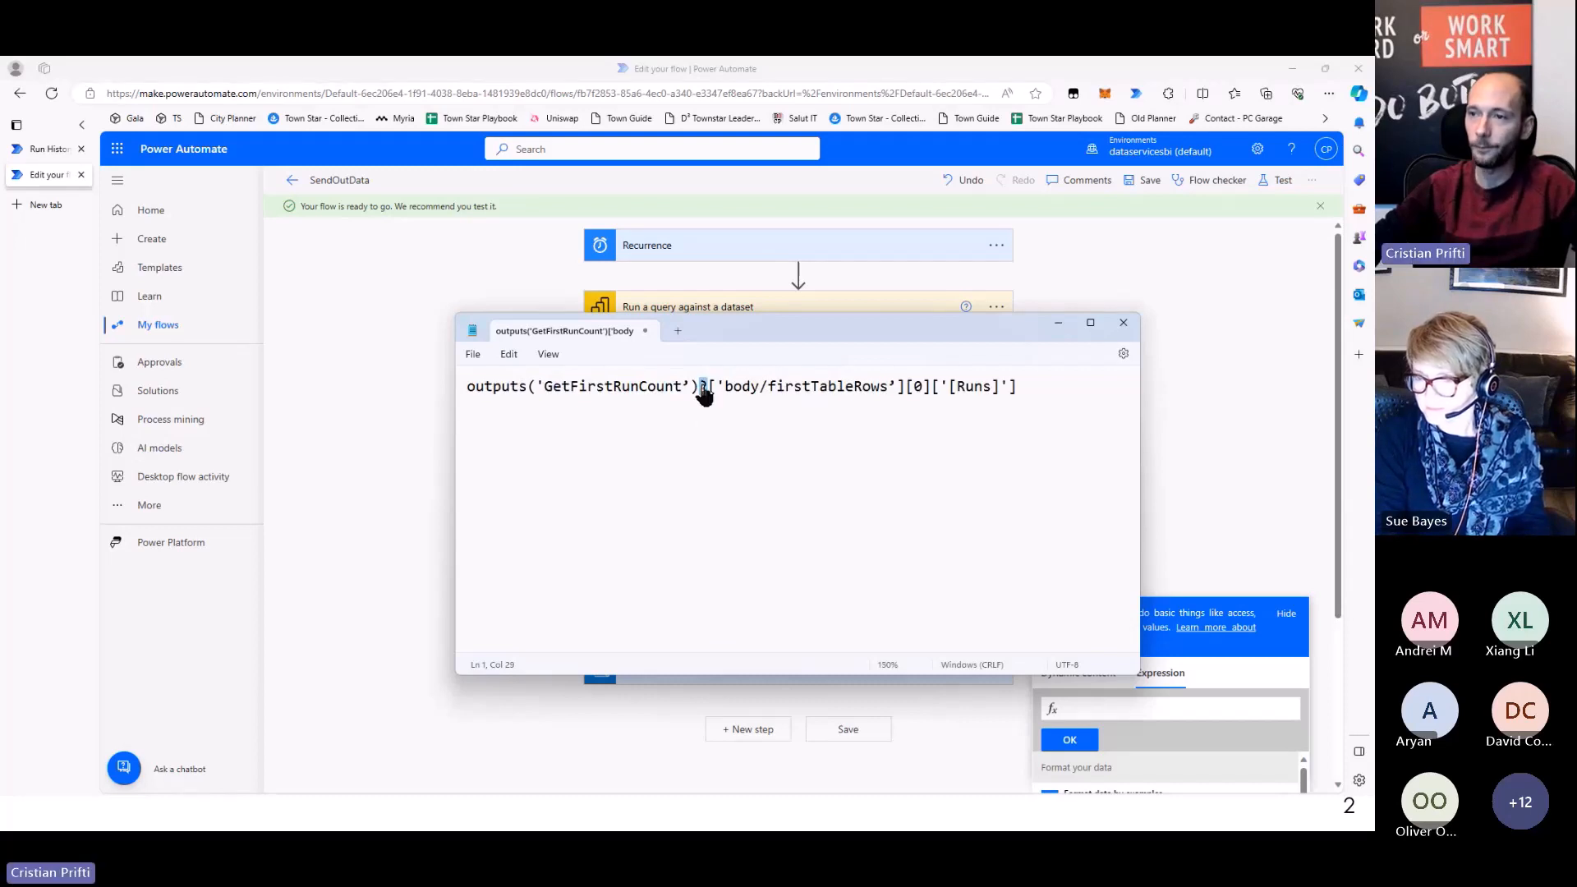
pyautogui.click(856, 443)
pyautogui.hotkey('ctrl', '1')
pyautogui.click(856, 443)
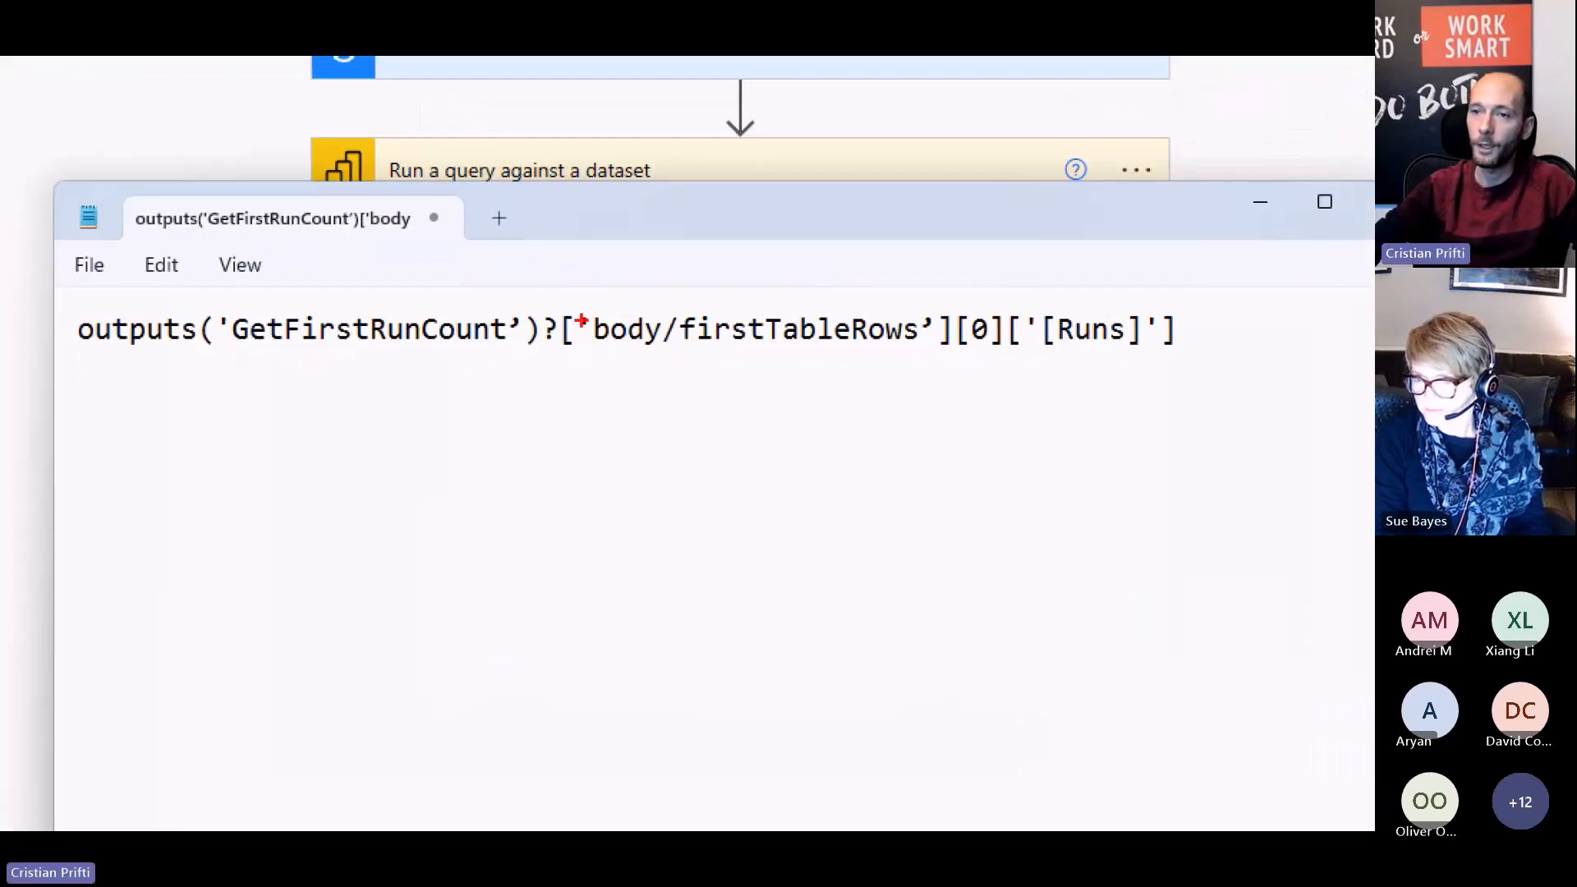
pyautogui.moveTo(555, 301); pyautogui.dragTo(957, 359)
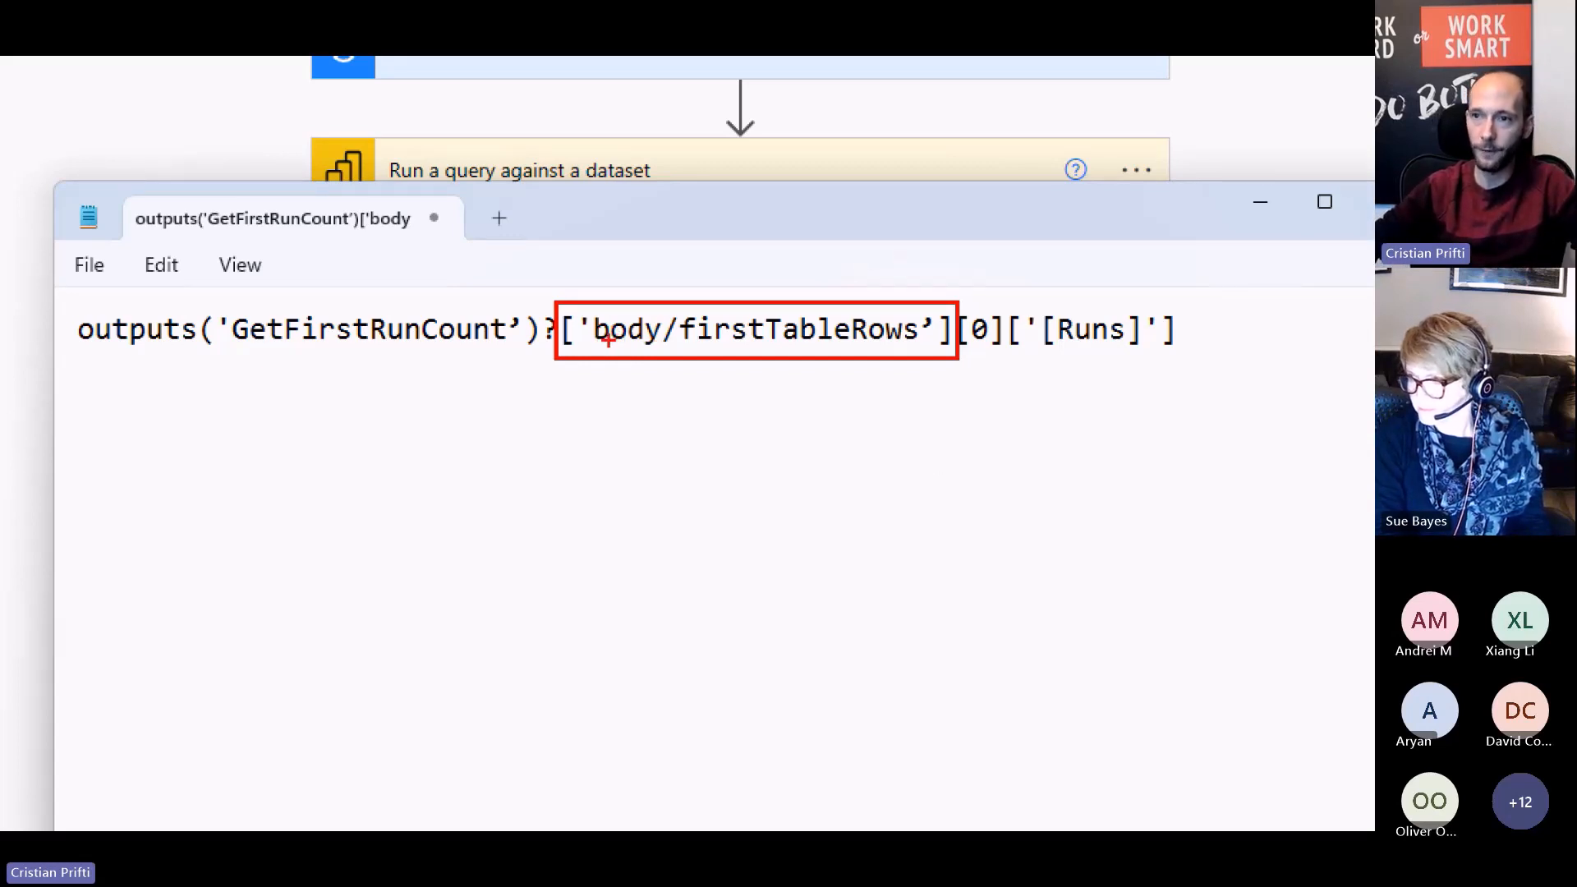
pyautogui.moveTo(591, 345); pyautogui.dragTo(651, 346)
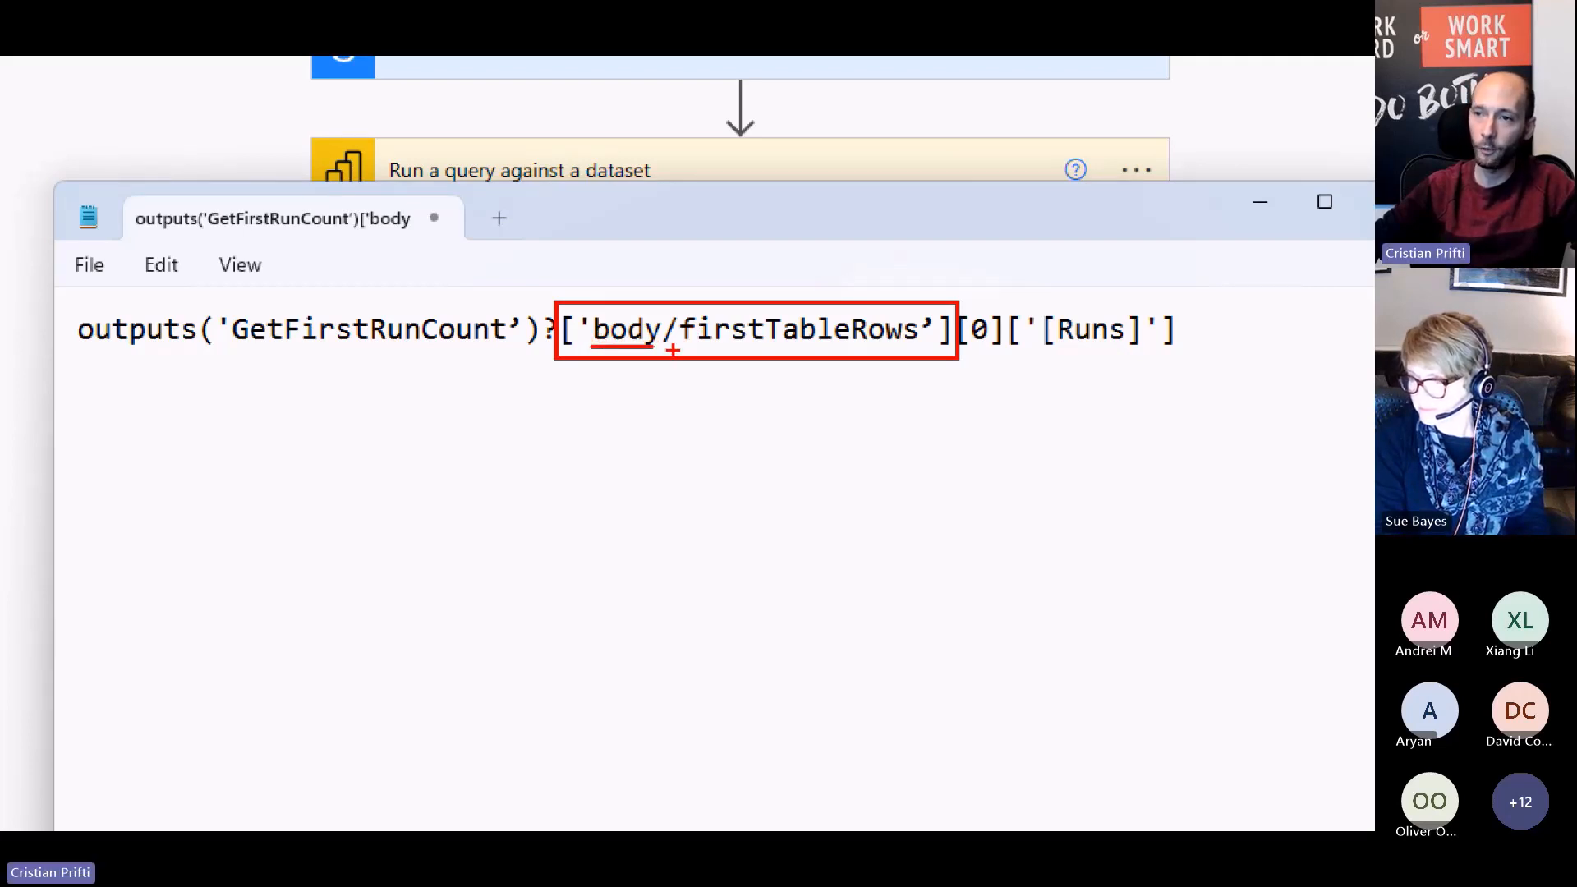
pyautogui.moveTo(676, 349); pyautogui.dragTo(920, 350)
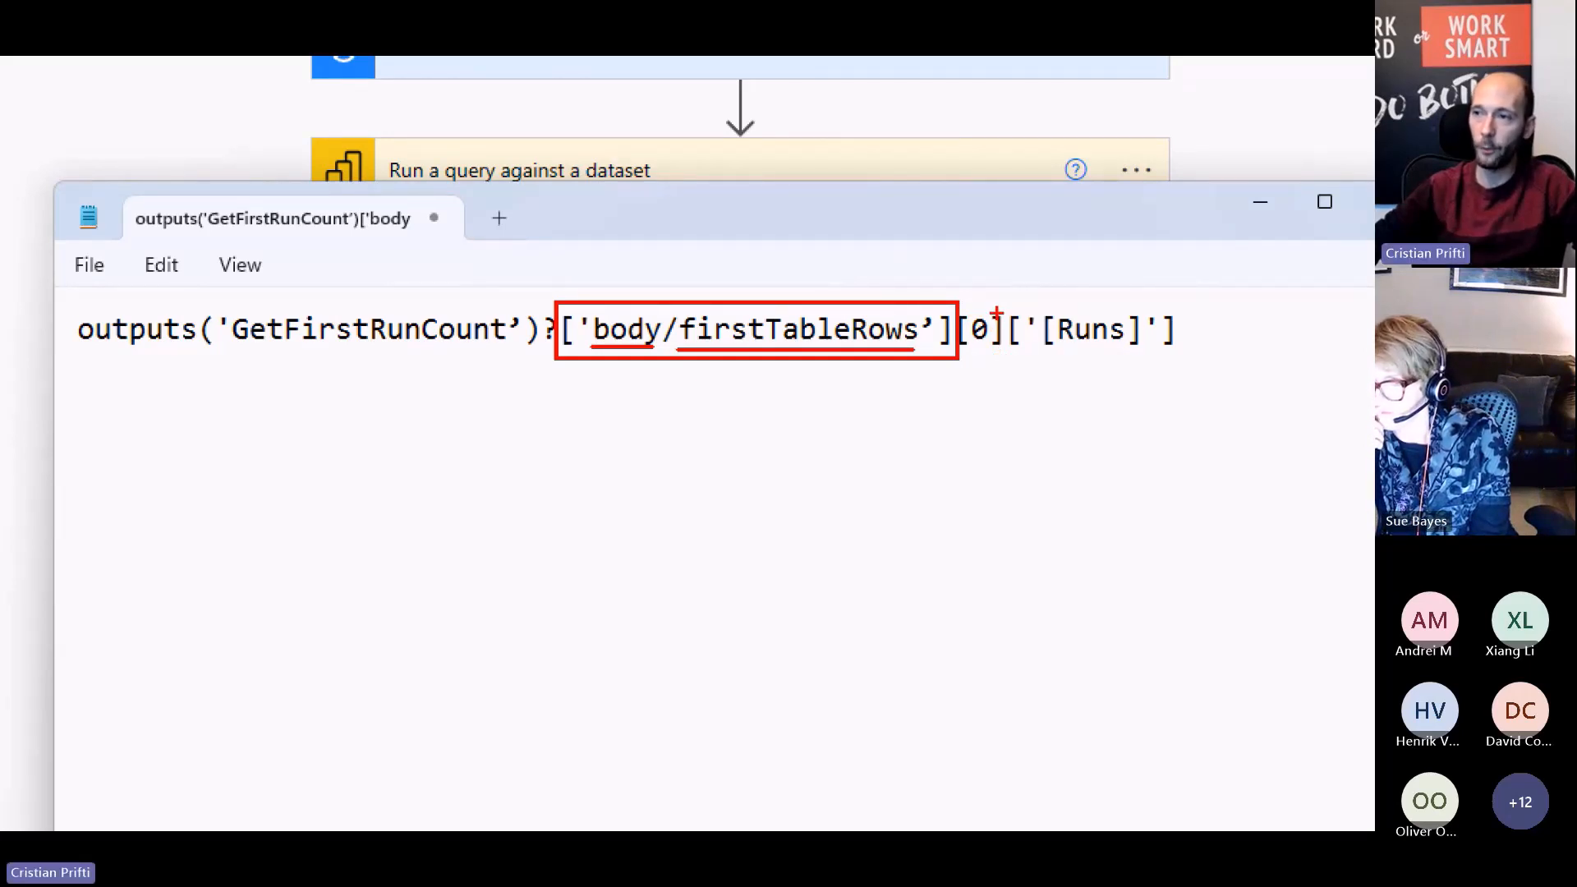
pyautogui.moveTo(966, 352); pyautogui.dragTo(996, 348)
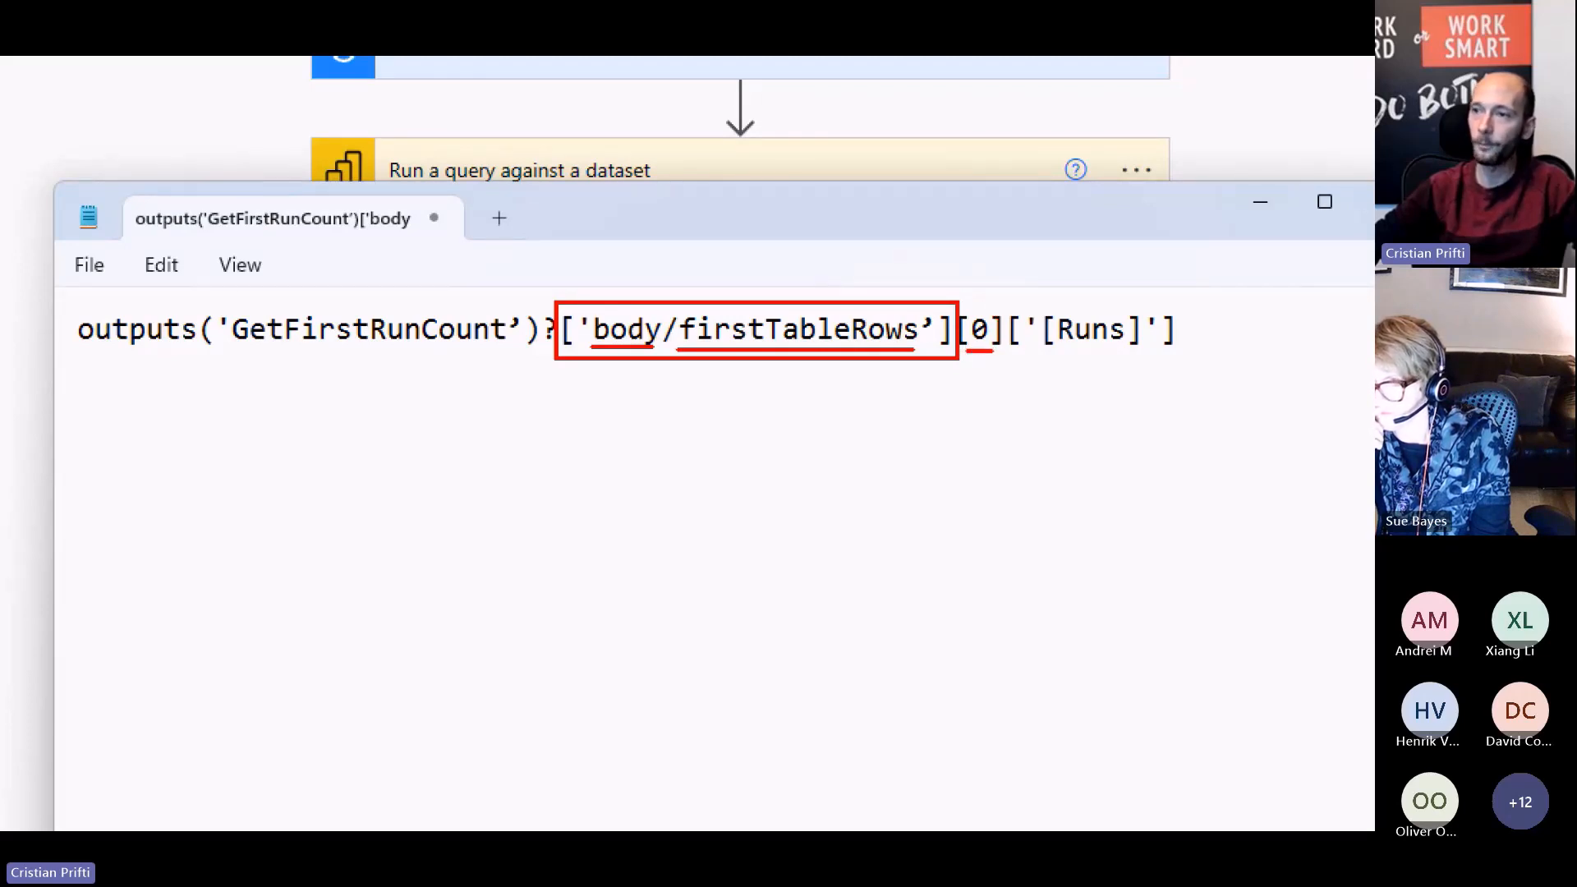
pyautogui.moveTo(1006, 305); pyautogui.dragTo(1199, 367)
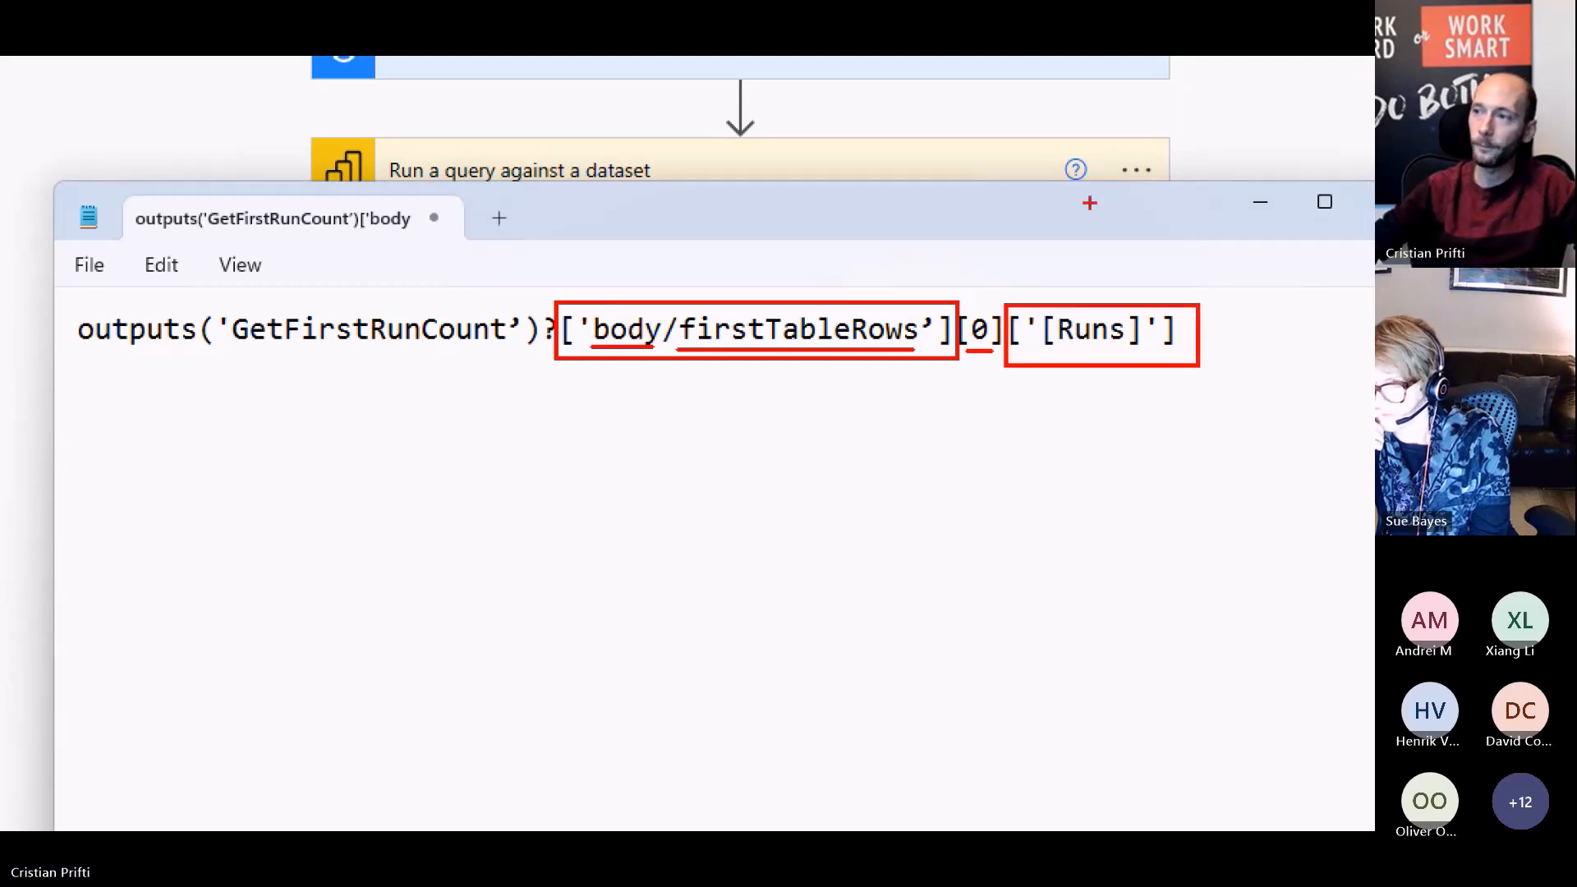
pyautogui.press('Escape')
pyautogui.moveTo(827, 340); pyautogui.dragTo(518, 56)
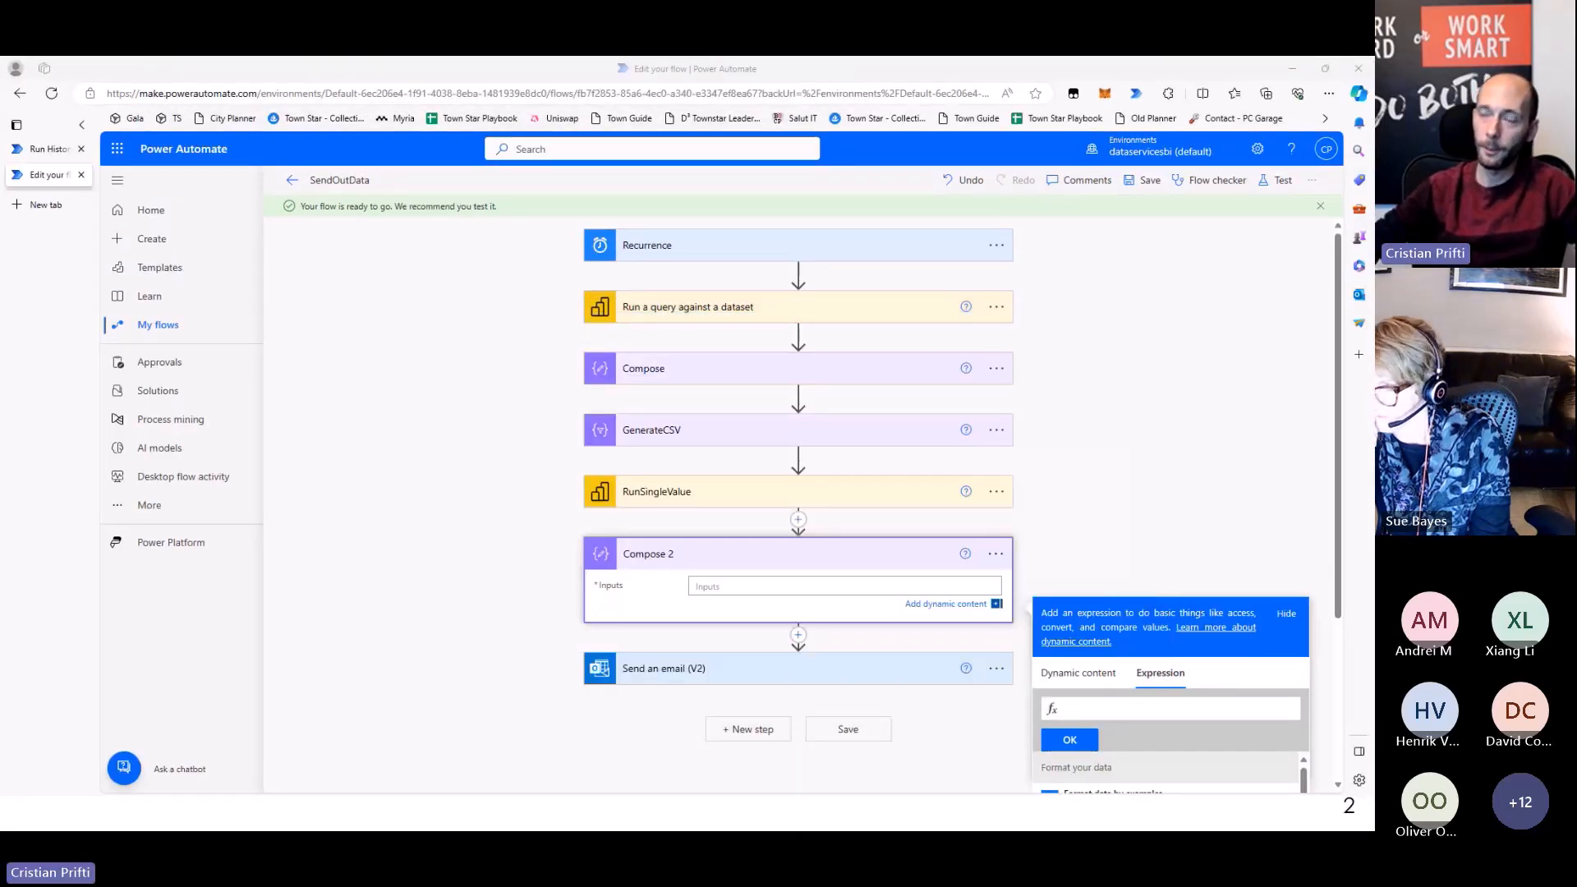
# Paste the prepared GetFirstRunCount expression into Compose 2's expression box
pyautogui.click(1083, 710)
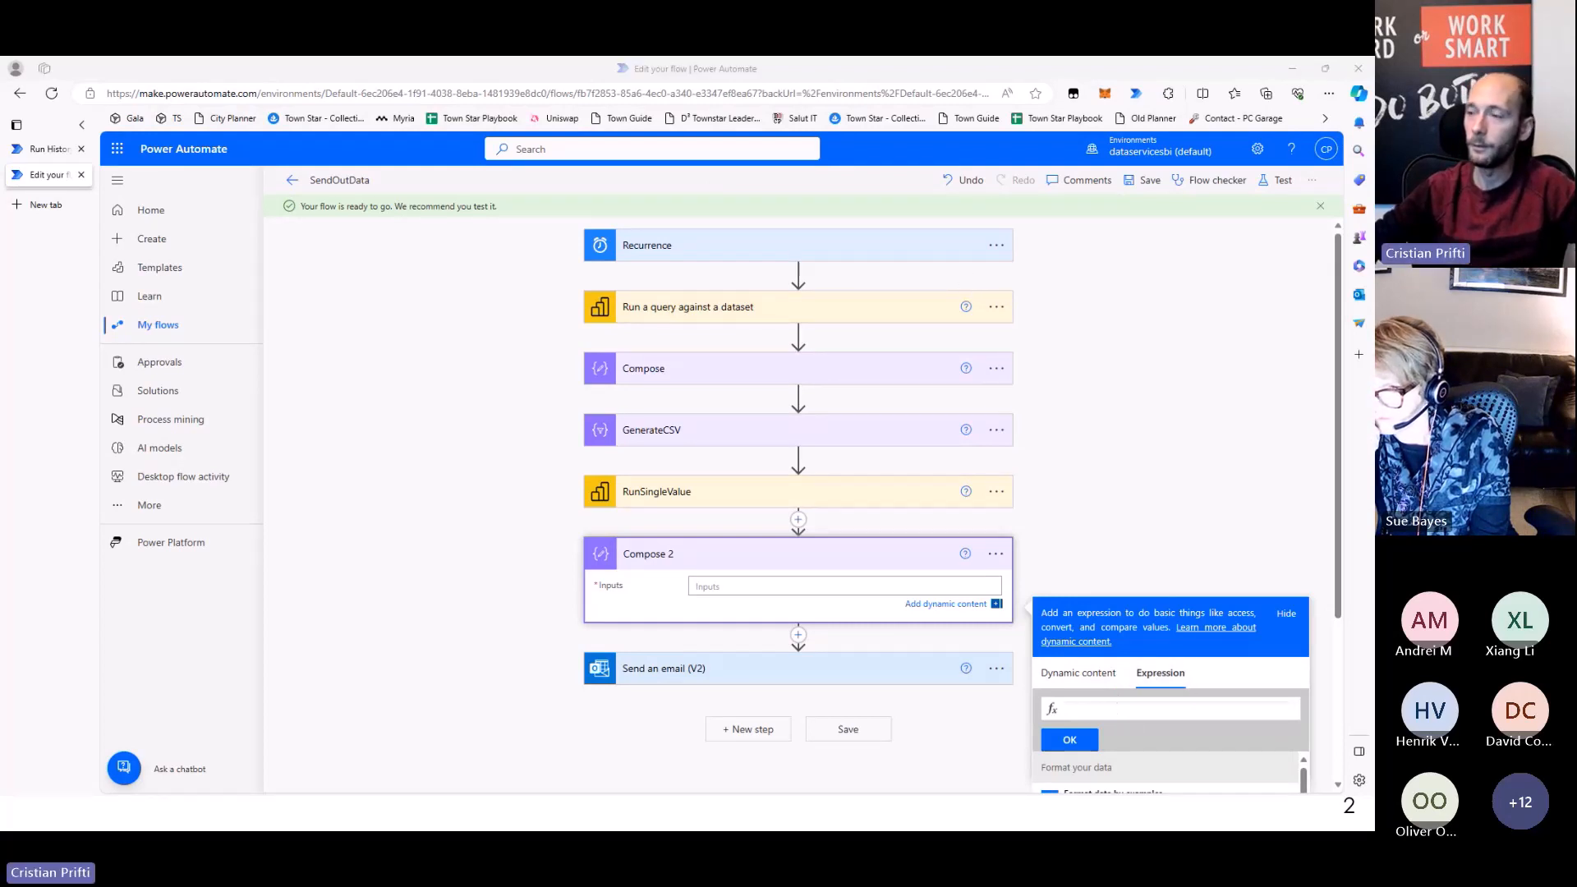
pyautogui.click(1106, 708)
pyautogui.hotkey('ctrl', 'v')
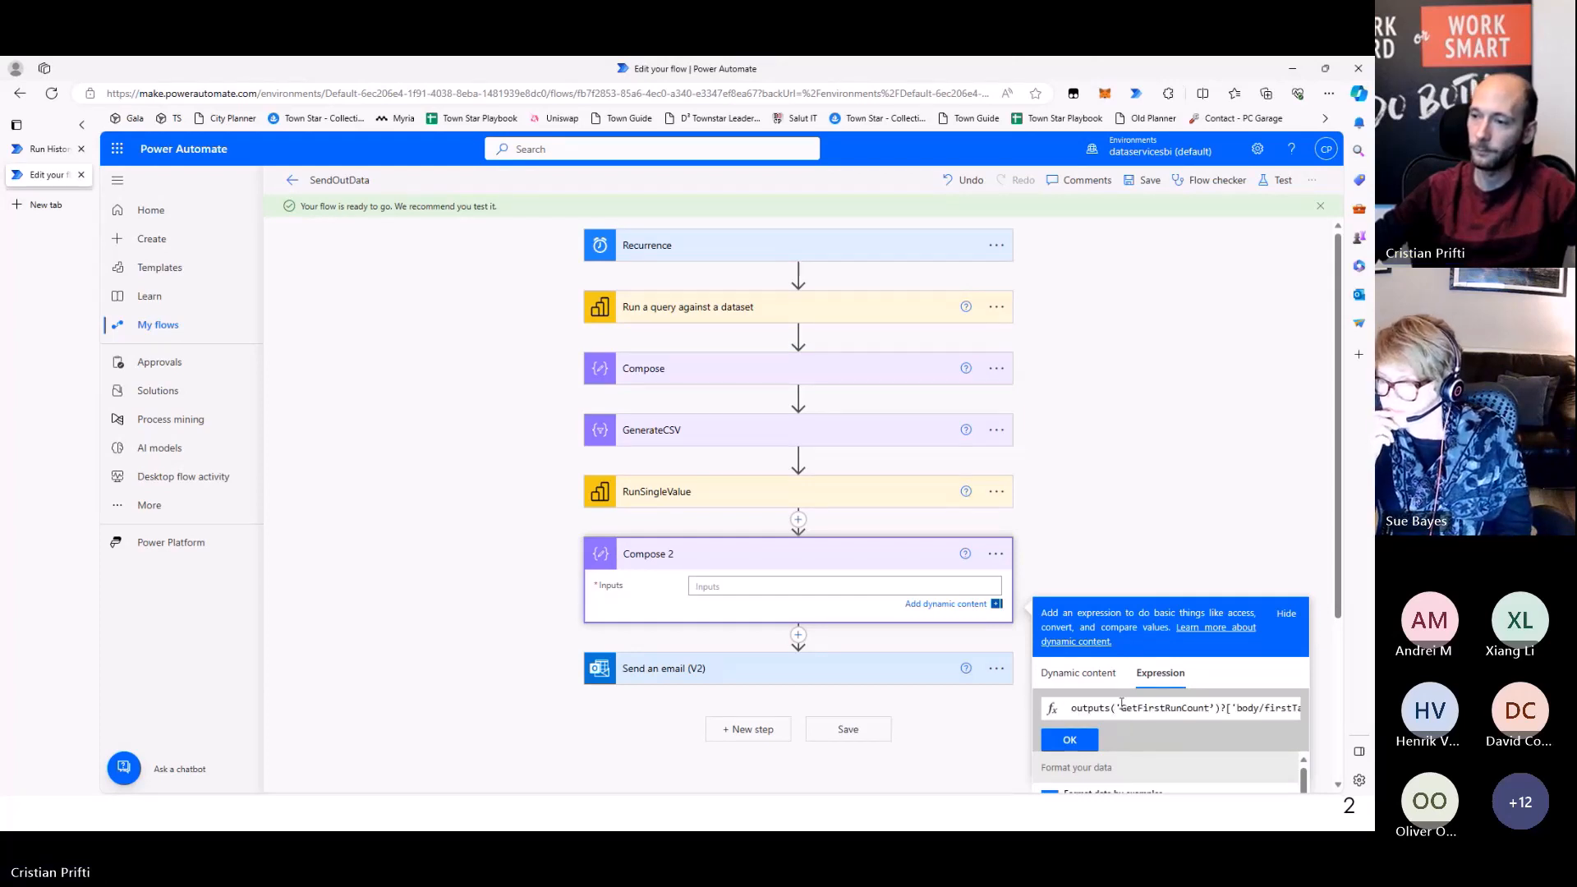
pyautogui.hotkey('ctrl', 'a')
pyautogui.hotkey('ctrl', 'c')
pyautogui.press('BackSpace')
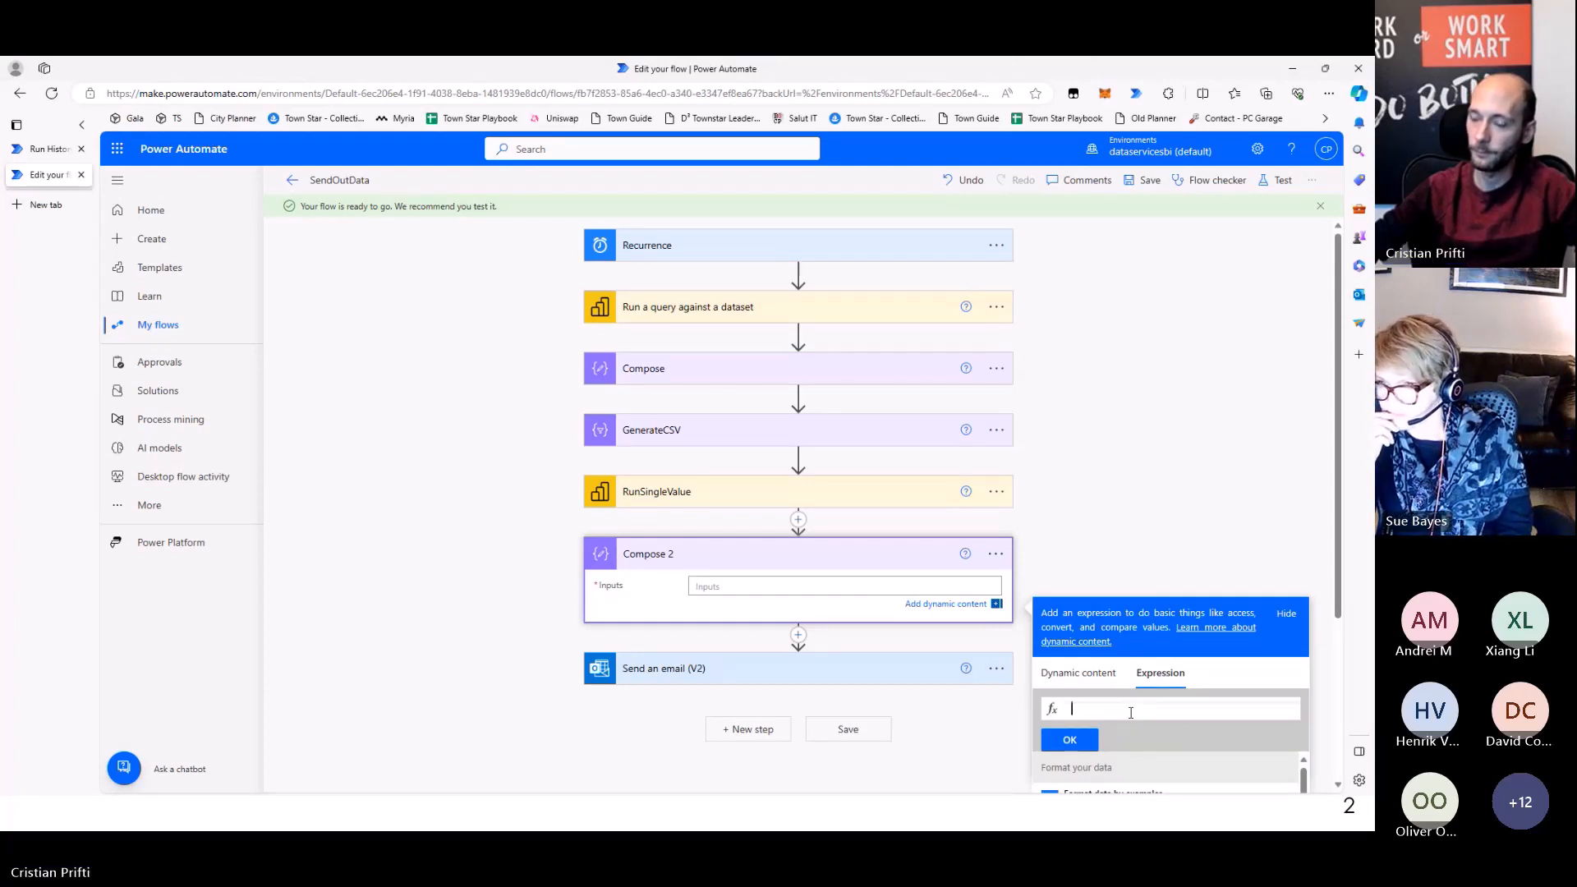
pyautogui.hotkey('ctrl', 'v')
# Replace GetFirstRunCount with RunSingleValue in the expression, restoring the closing quote
pyautogui.moveTo(1278, 708); pyautogui.dragTo(1064, 712)
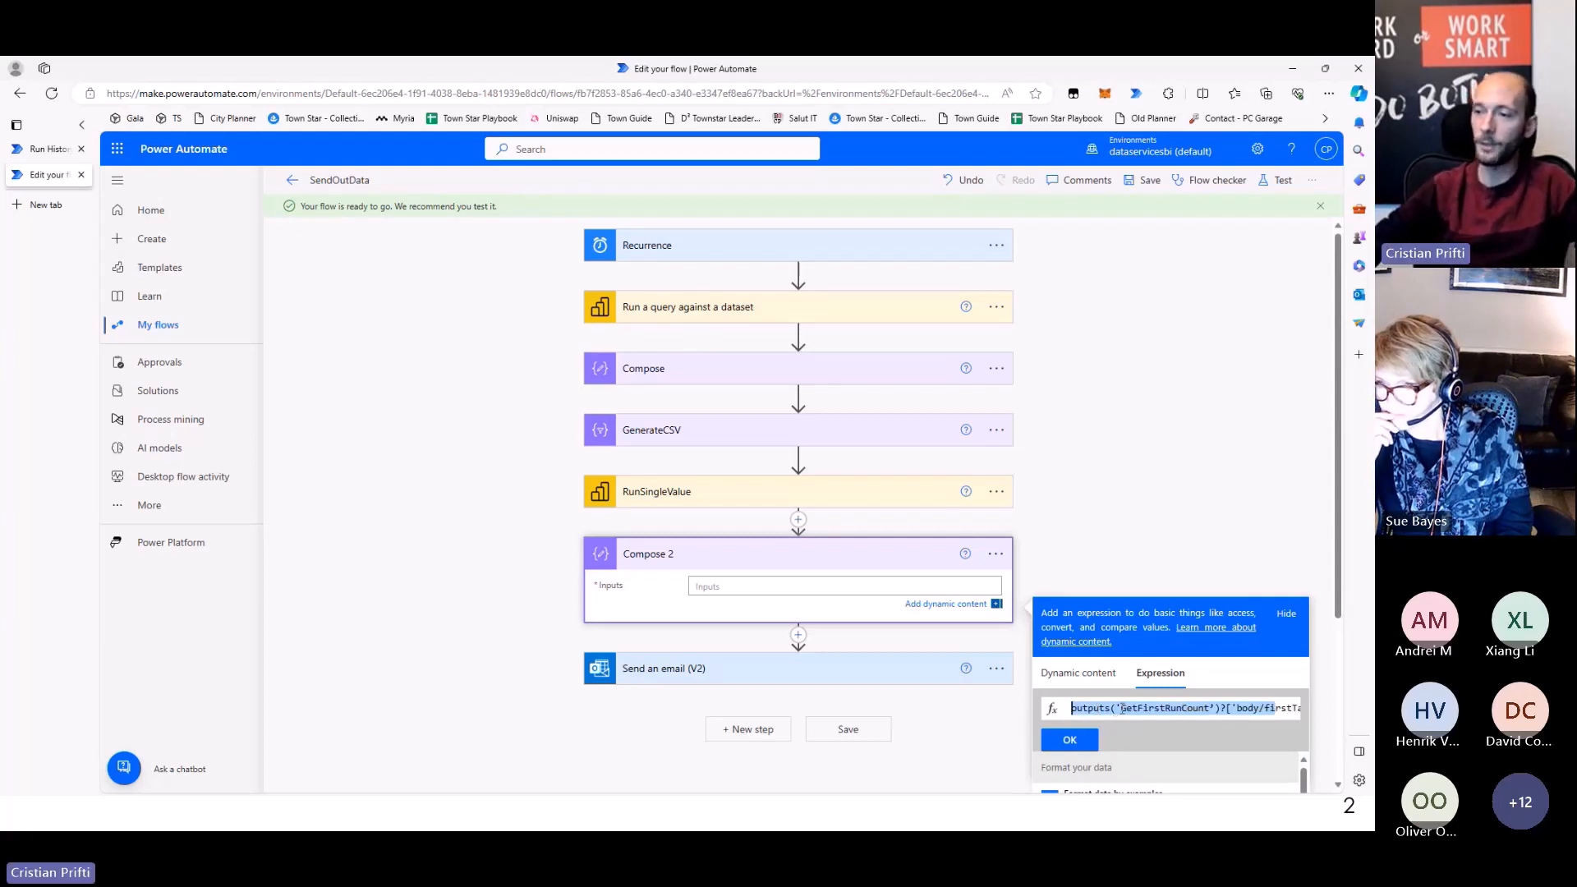
pyautogui.click(1122, 708)
pyautogui.moveTo(1121, 708); pyautogui.dragTo(1211, 705)
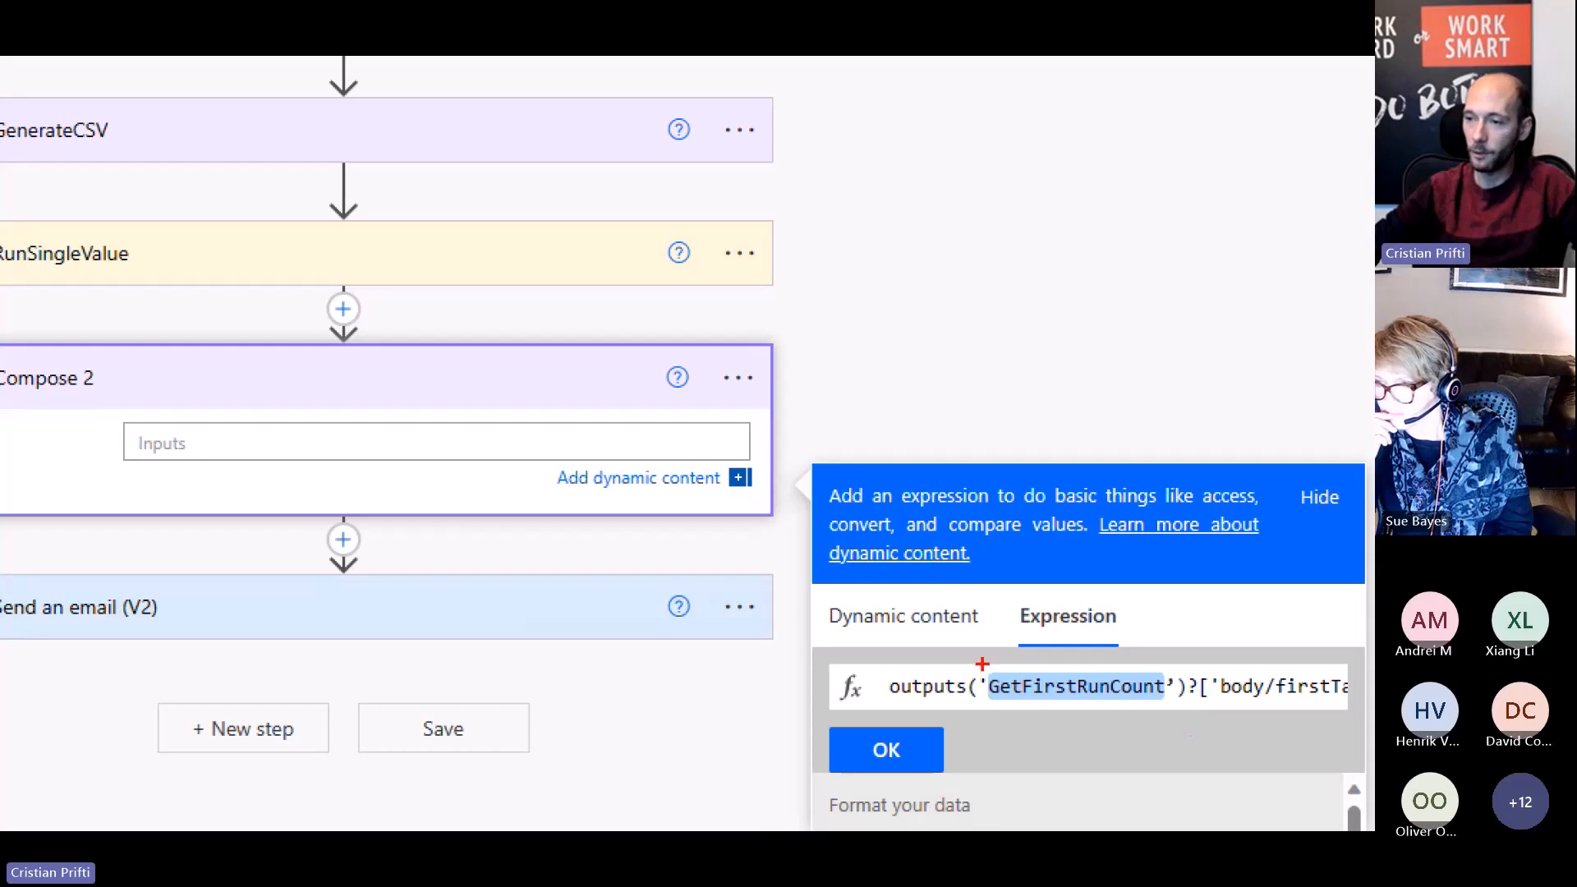
pyautogui.moveTo(983, 664); pyautogui.dragTo(1180, 712)
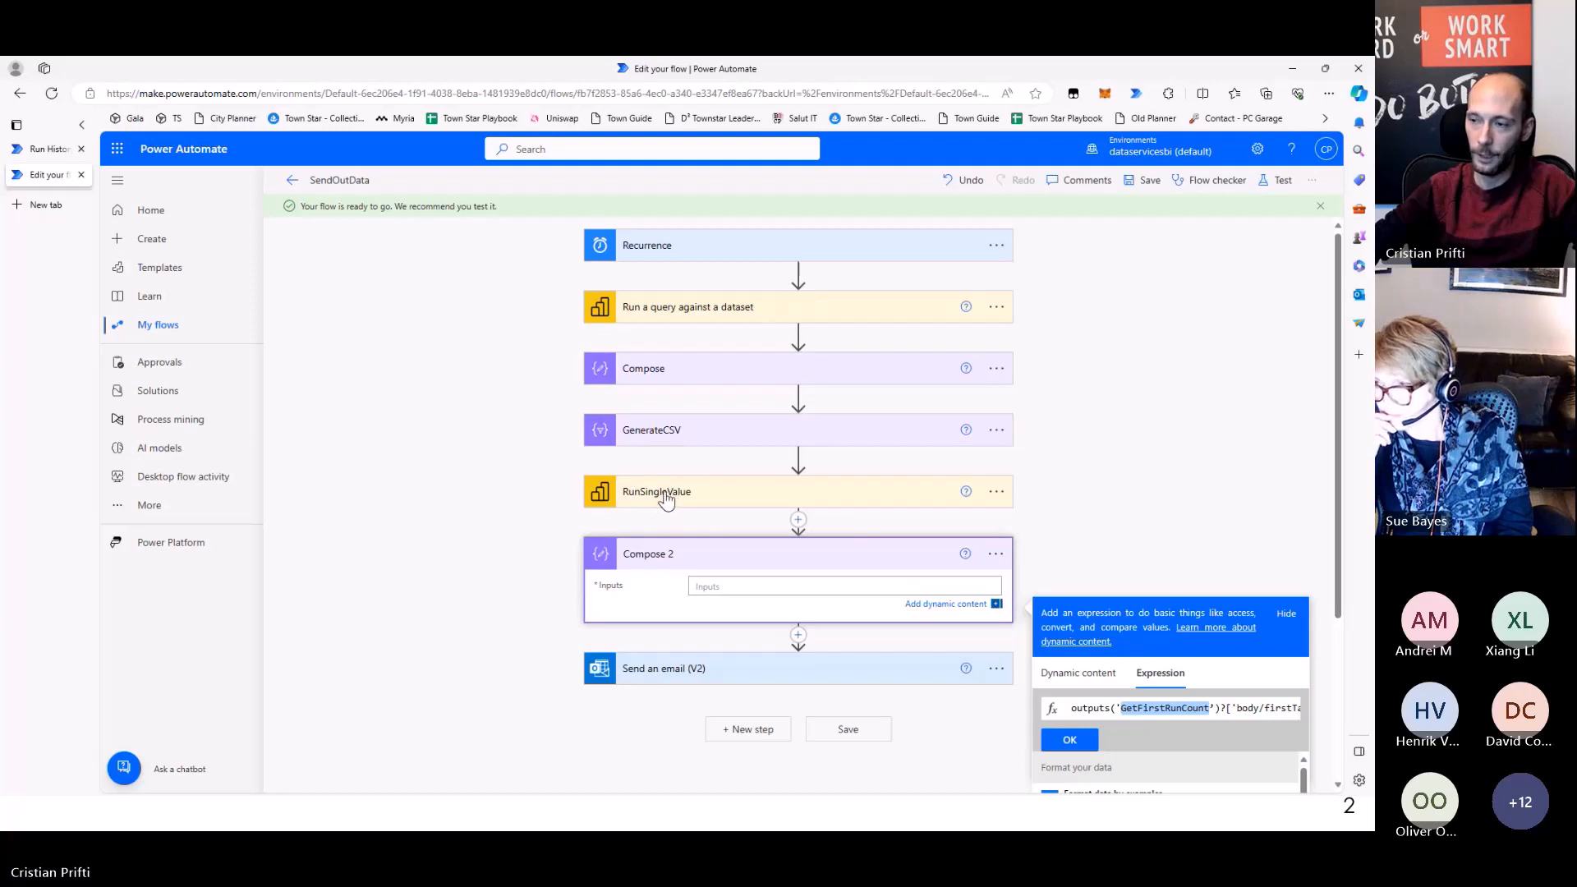
pyautogui.write('RunSingleValue')
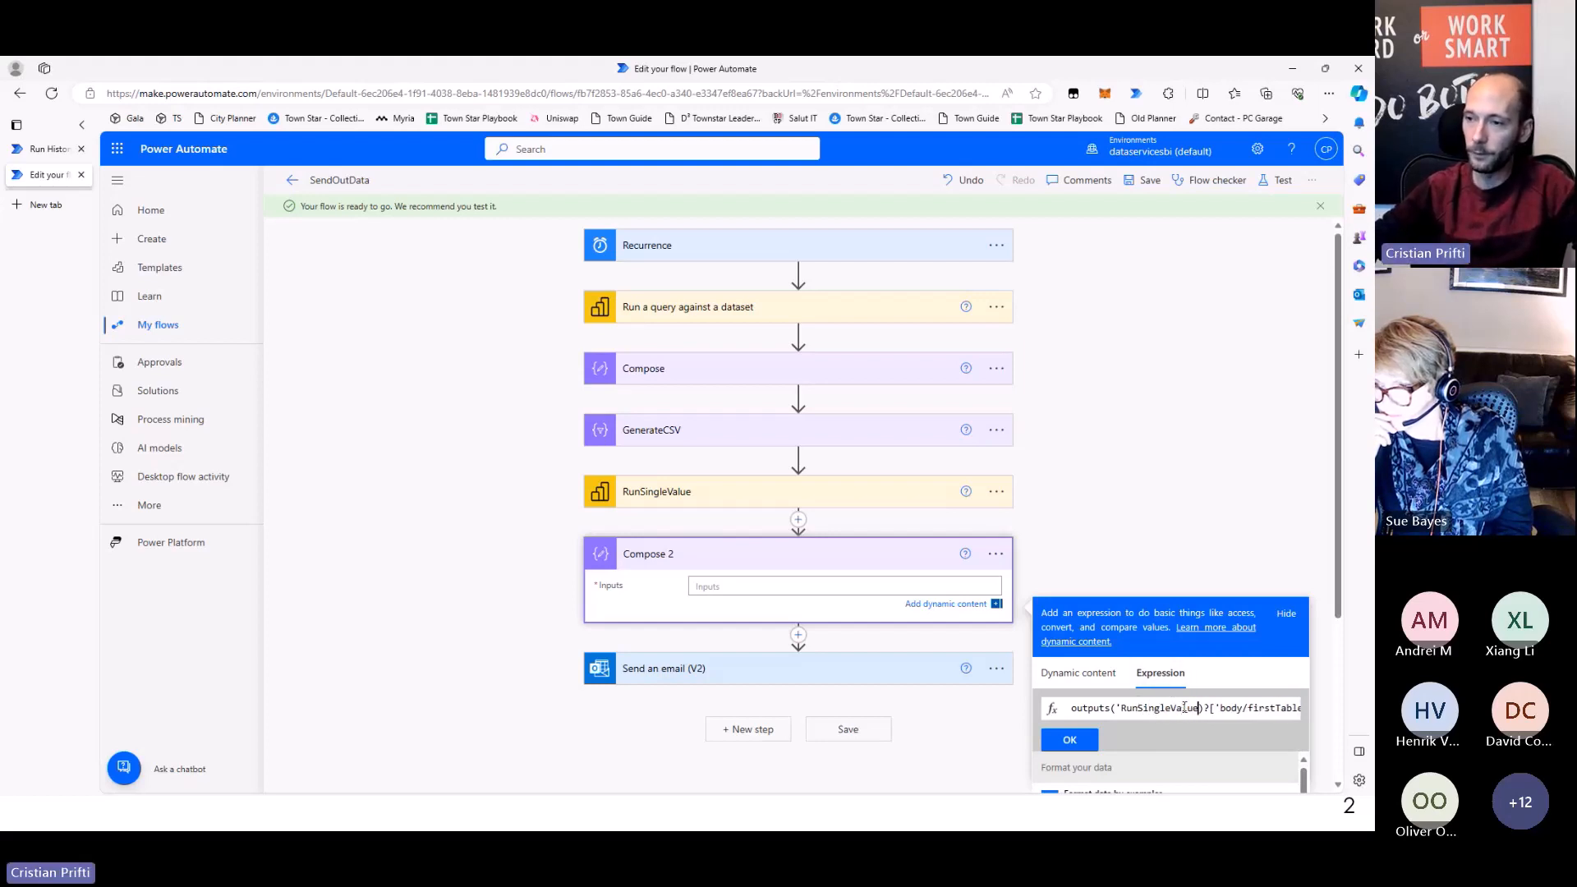
pyautogui.moveTo(1138, 707); pyautogui.dragTo(1225, 707)
pyautogui.click(1226, 707)
pyautogui.doubleClick(1228, 707)
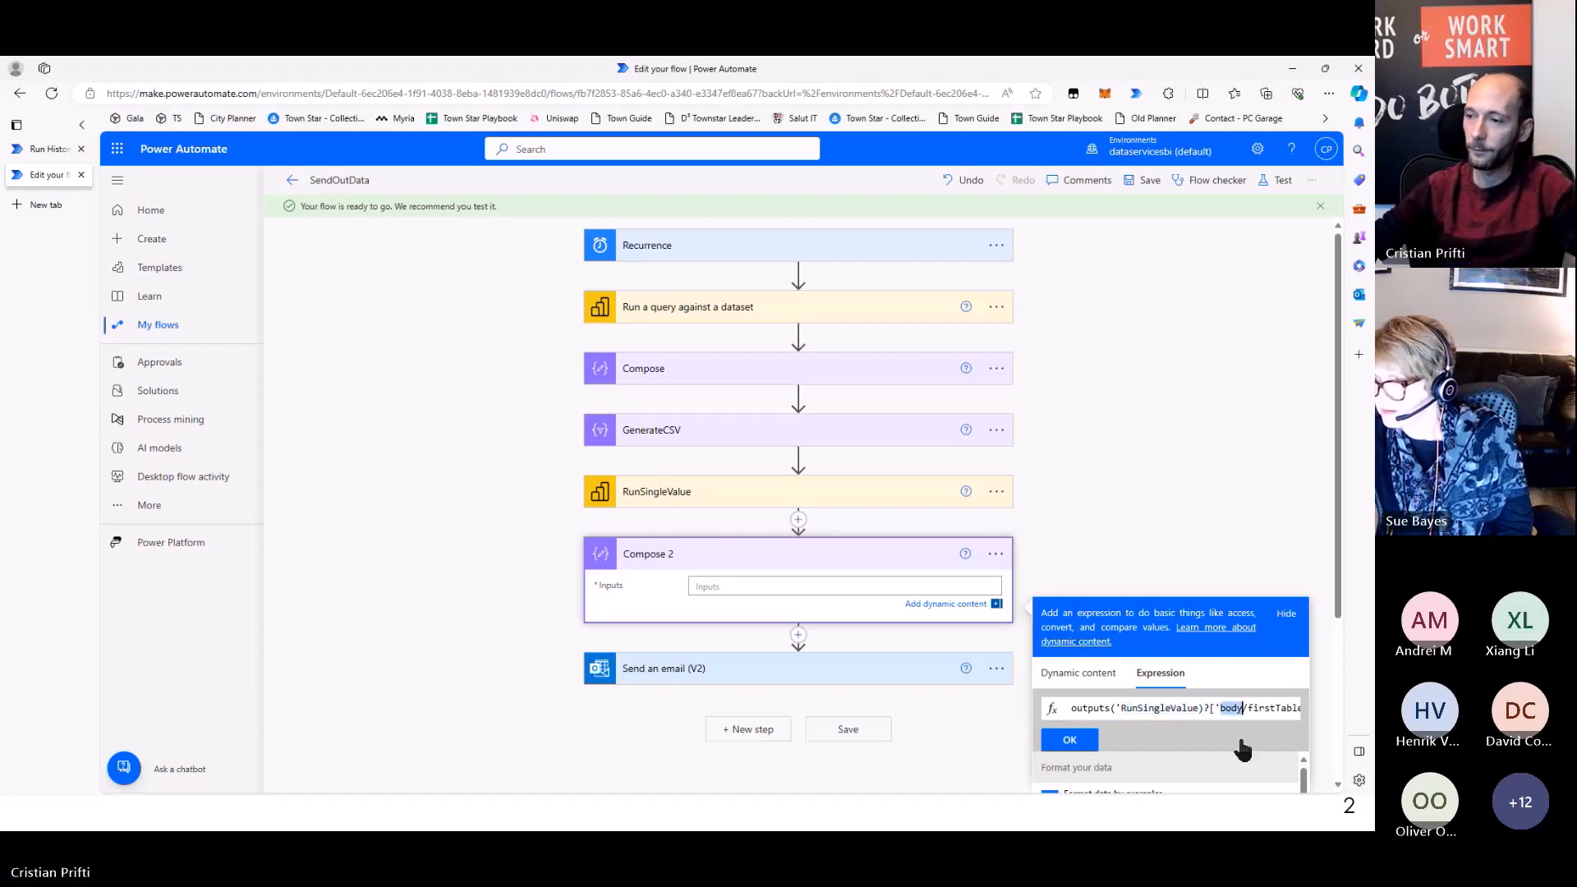
pyautogui.moveTo(1190, 710); pyautogui.dragTo(1314, 716)
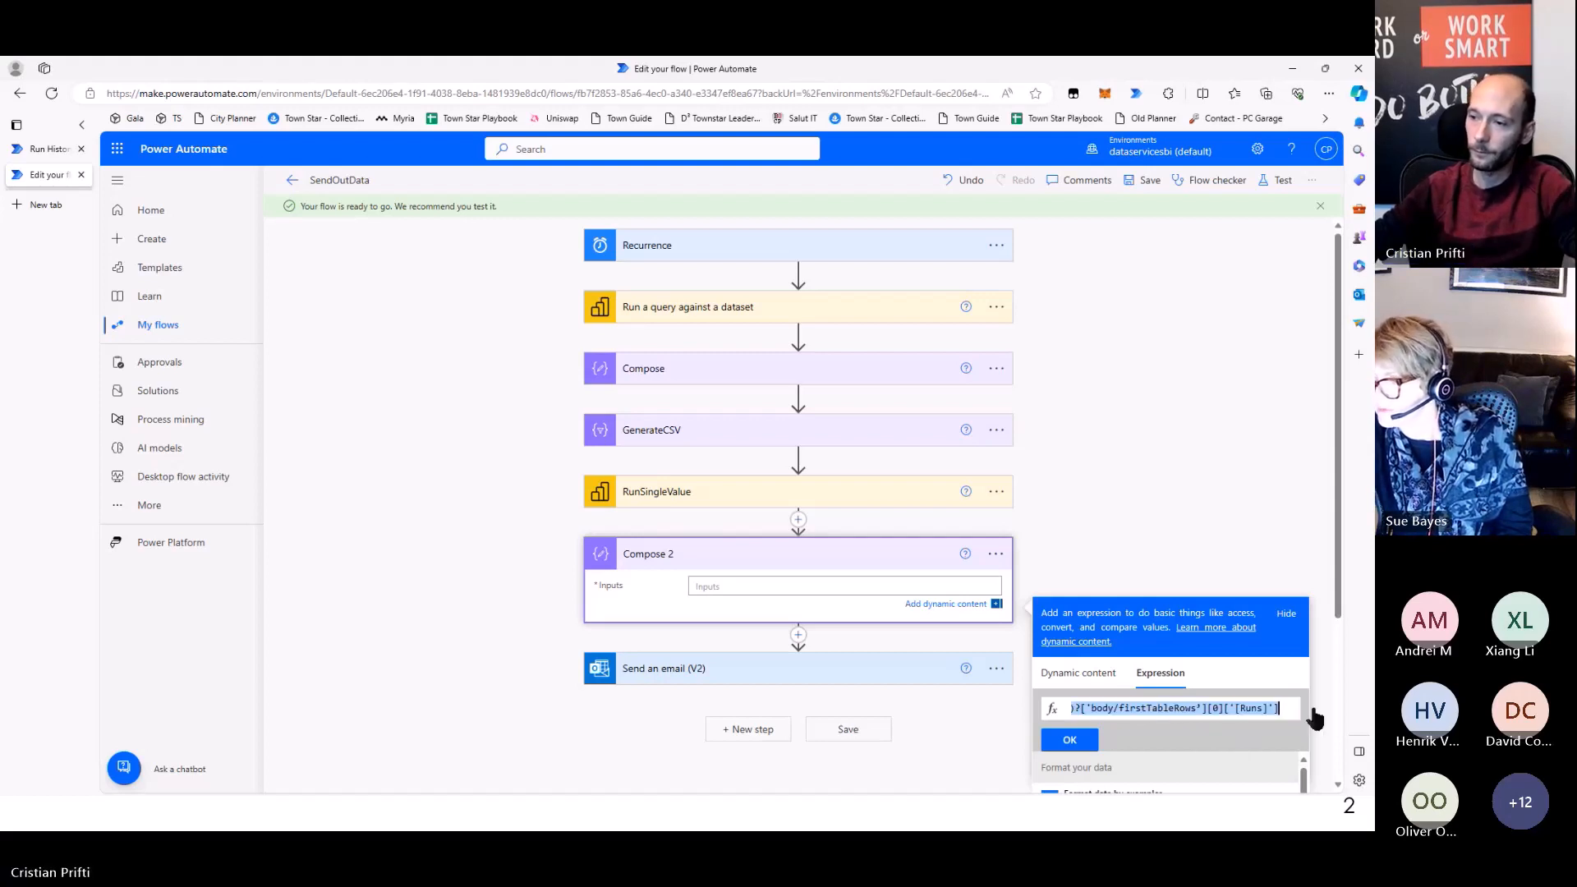
pyautogui.click(1130, 708)
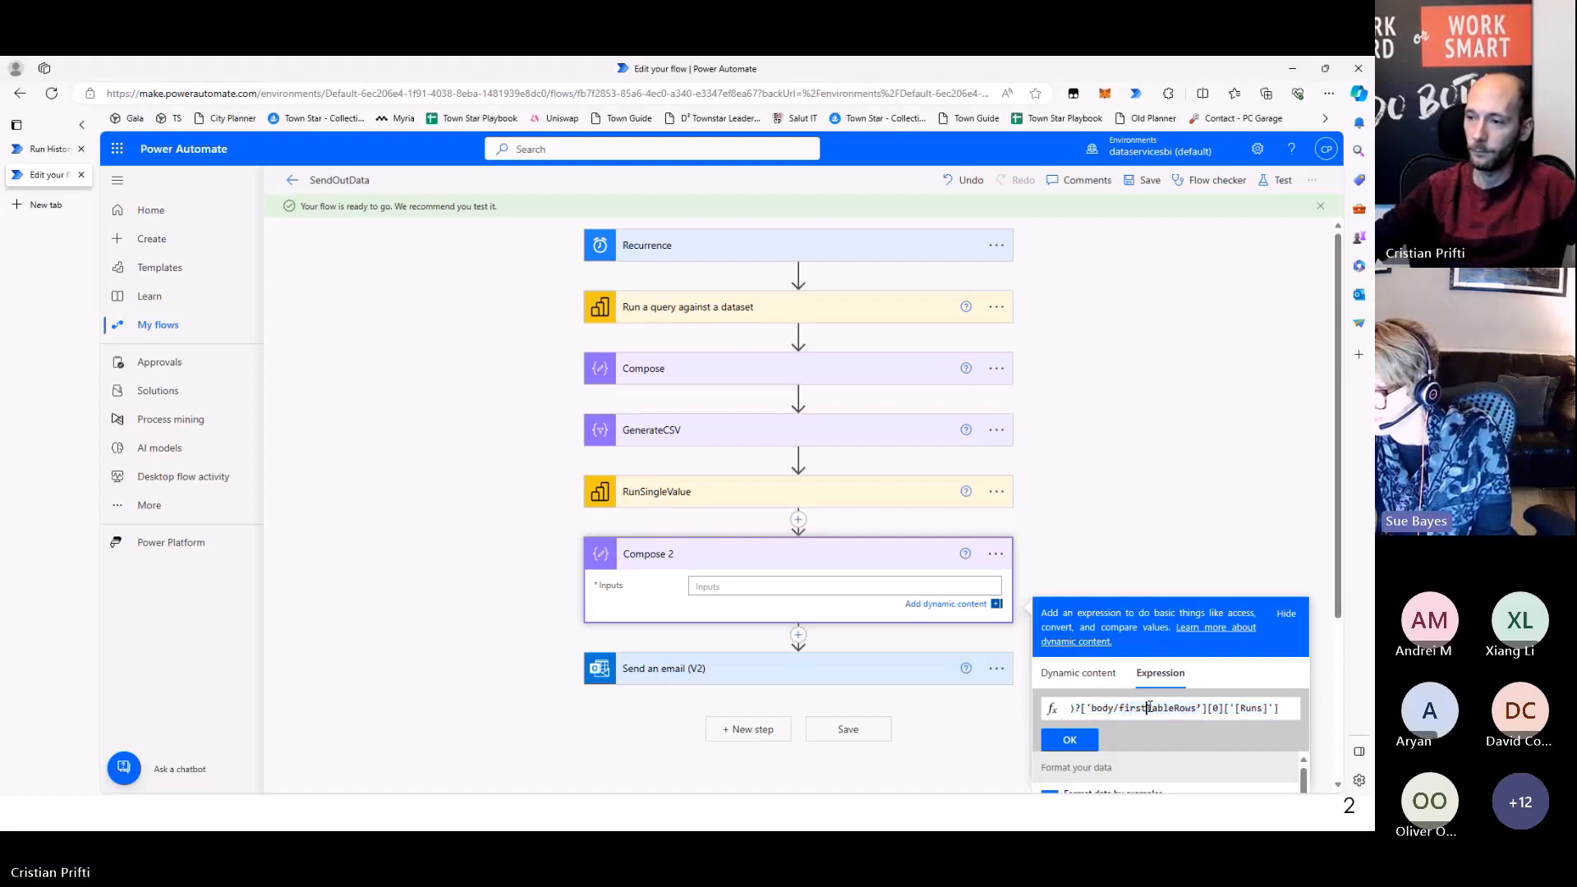
pyautogui.moveTo(1150, 707); pyautogui.dragTo(1051, 708)
pyautogui.click(1199, 711)
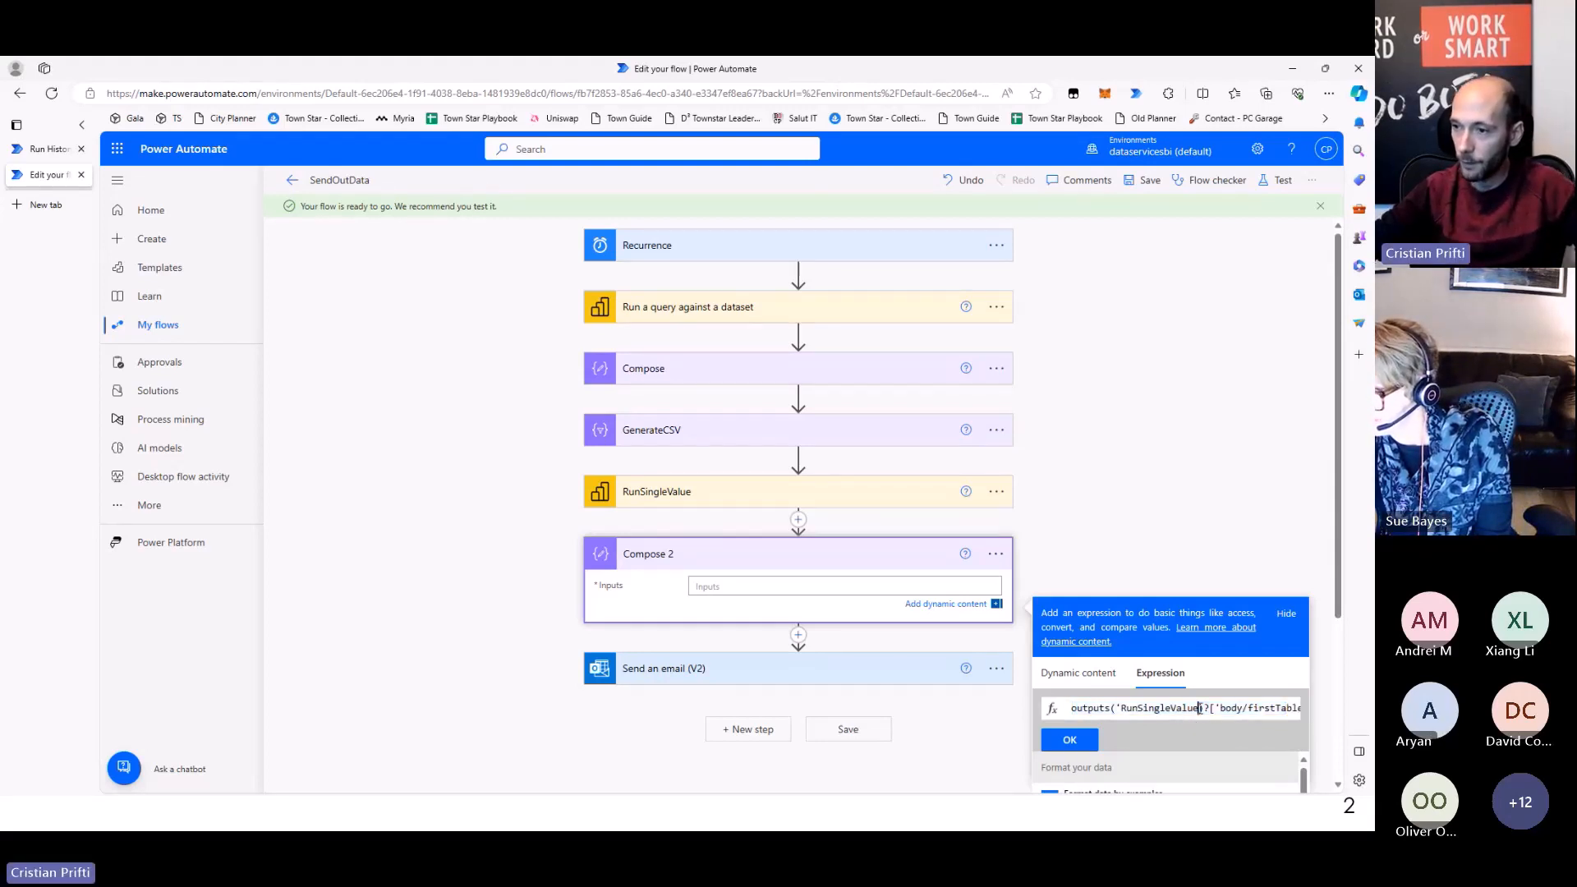
pyautogui.write("'")
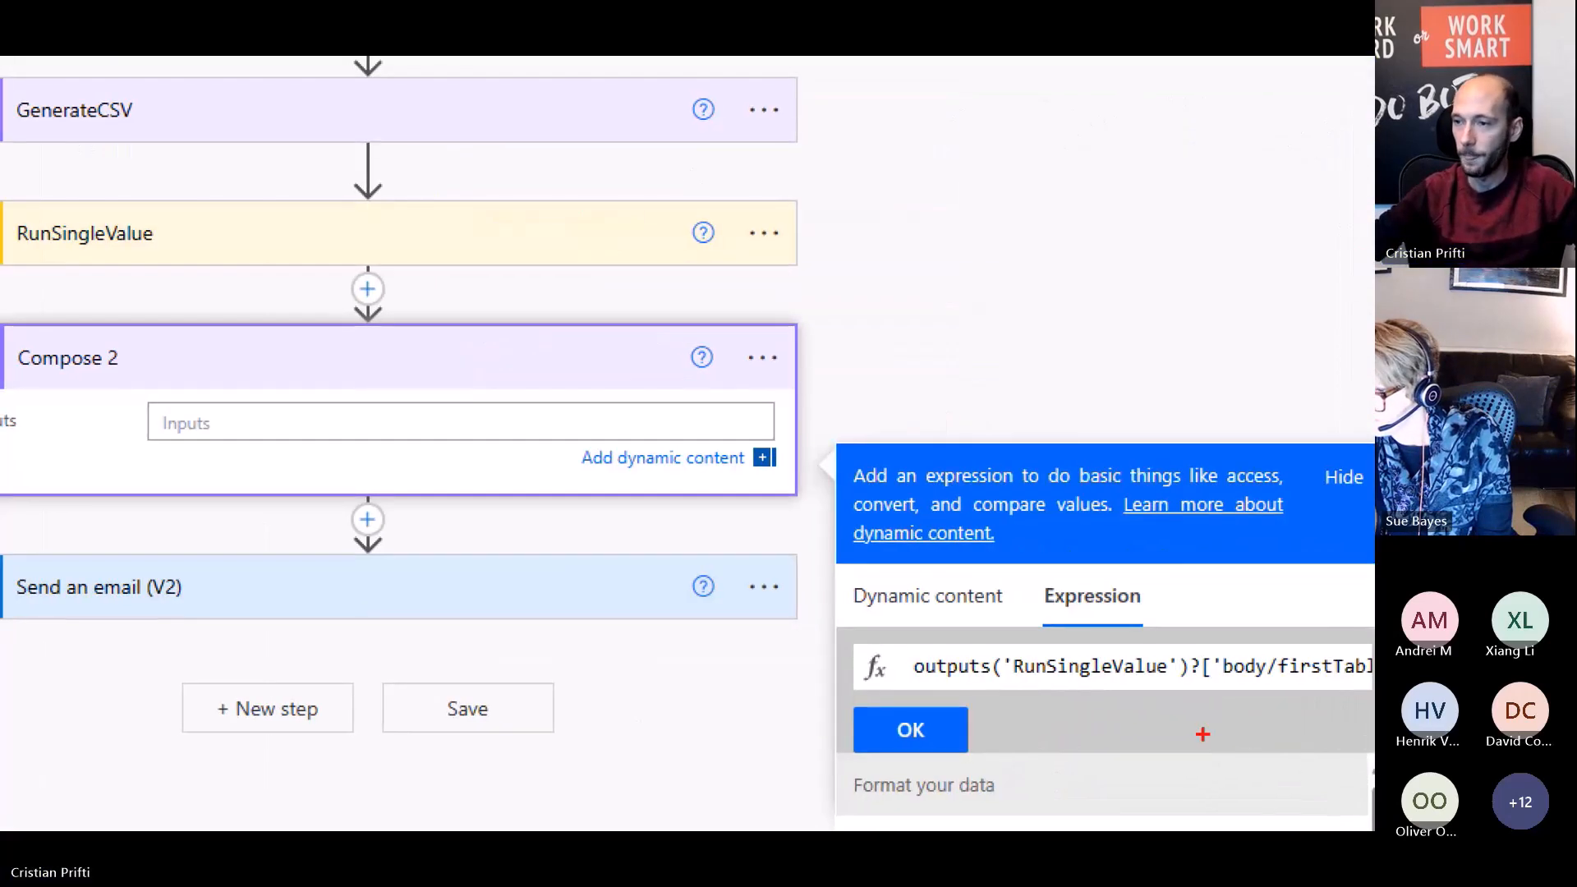
# Delete 'body/' from the expression path before firstTableRows
pyautogui.moveTo(1162, 646); pyautogui.dragTo(1183, 690)
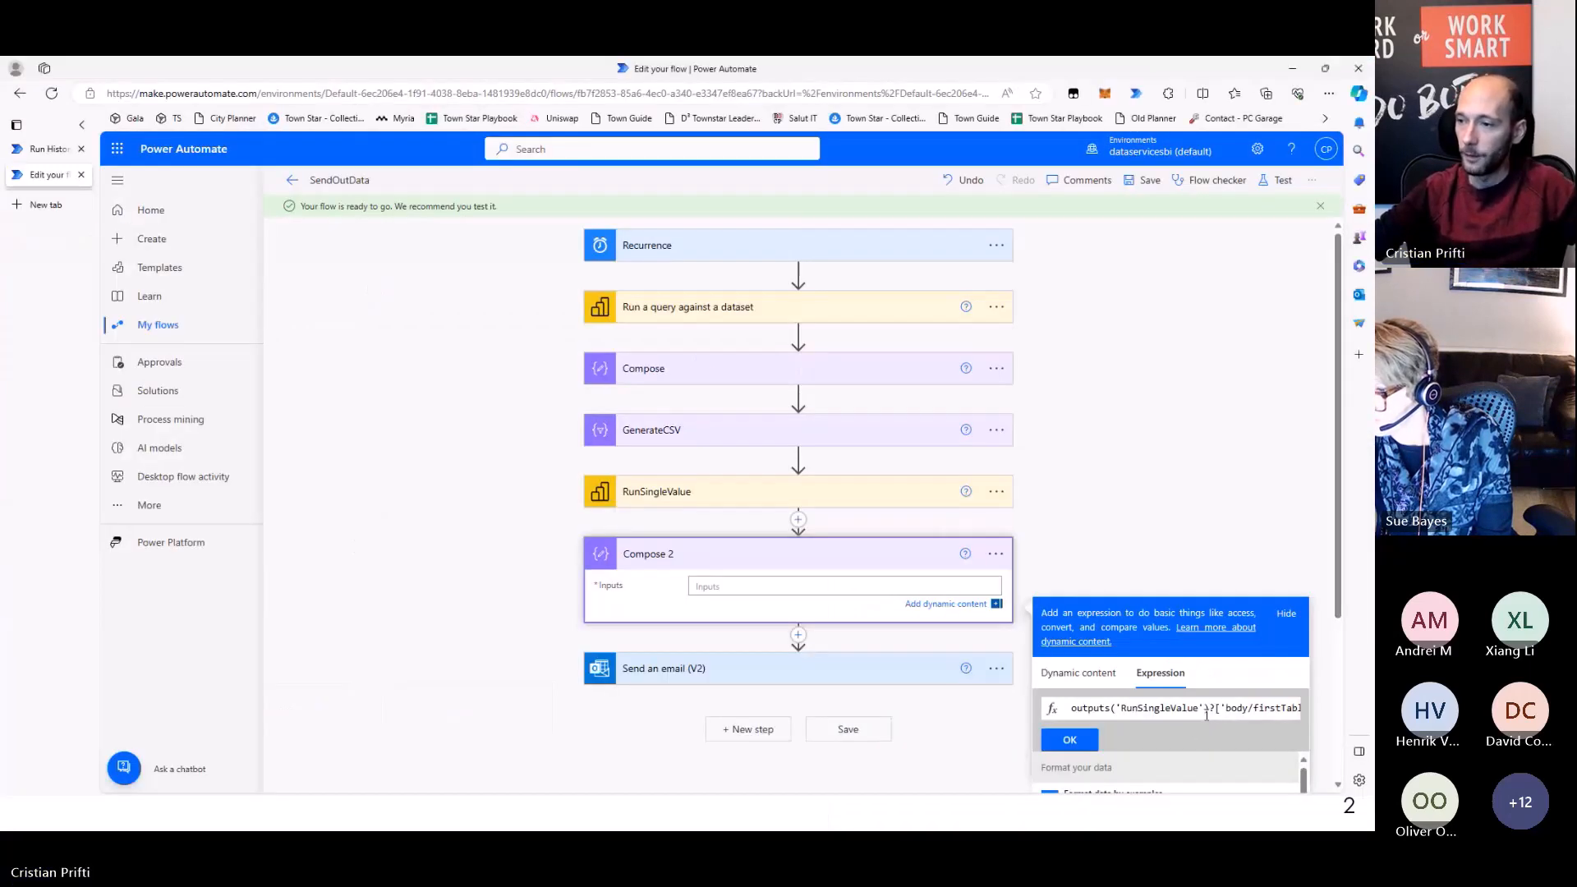
pyautogui.moveTo(1227, 707); pyautogui.dragTo(1265, 708)
pyautogui.doubleClick(1103, 707)
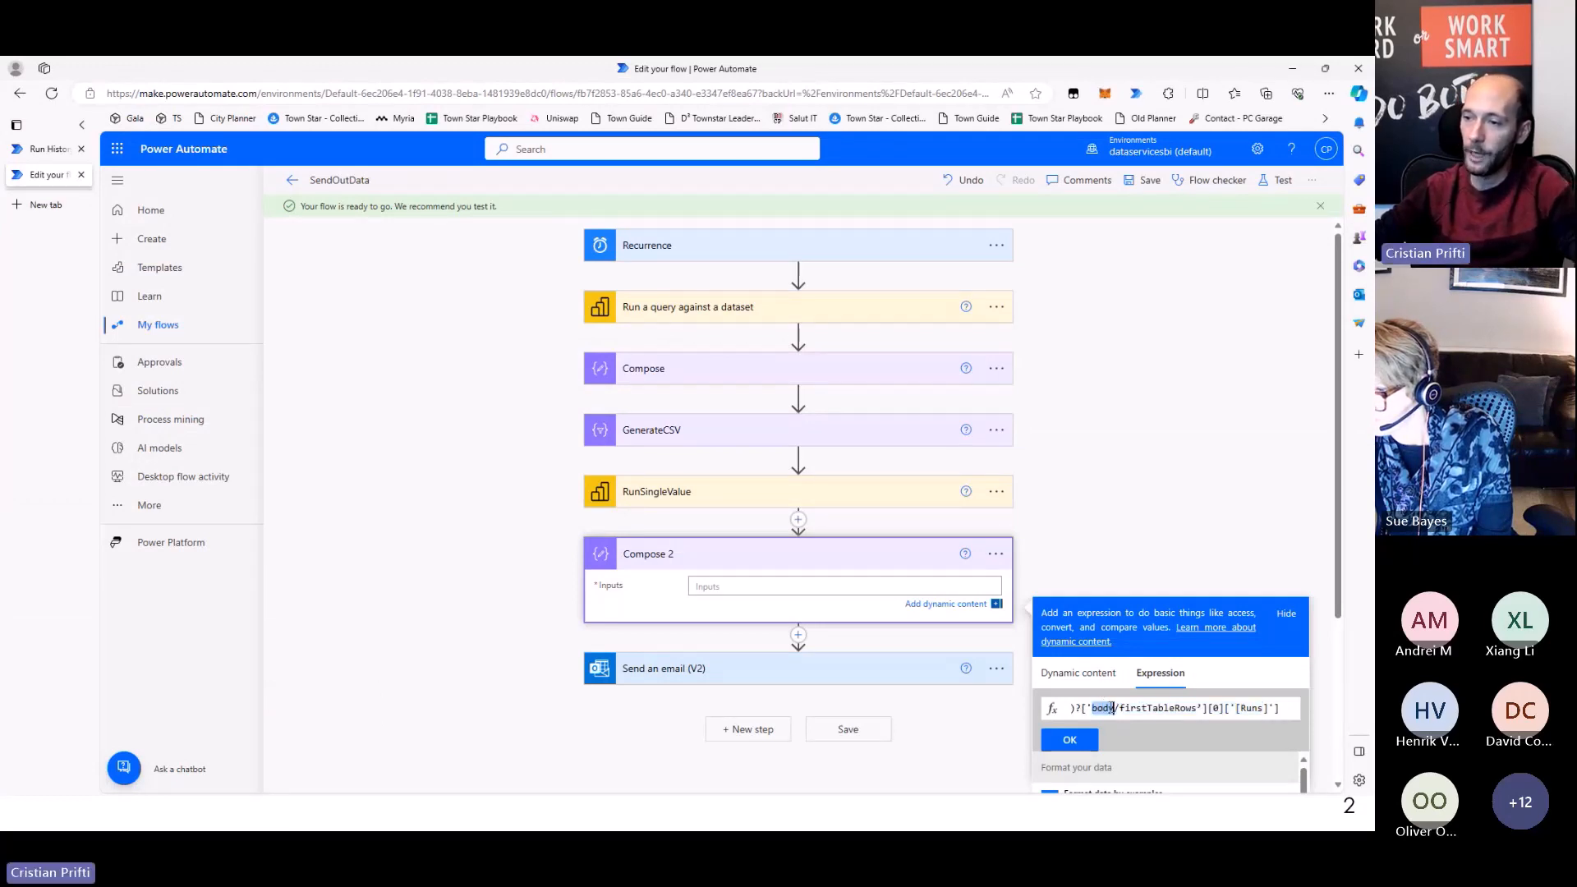
pyautogui.moveTo(1082, 707); pyautogui.dragTo(1218, 707)
pyautogui.doubleClick(1229, 707)
pyautogui.press('BackSpace')
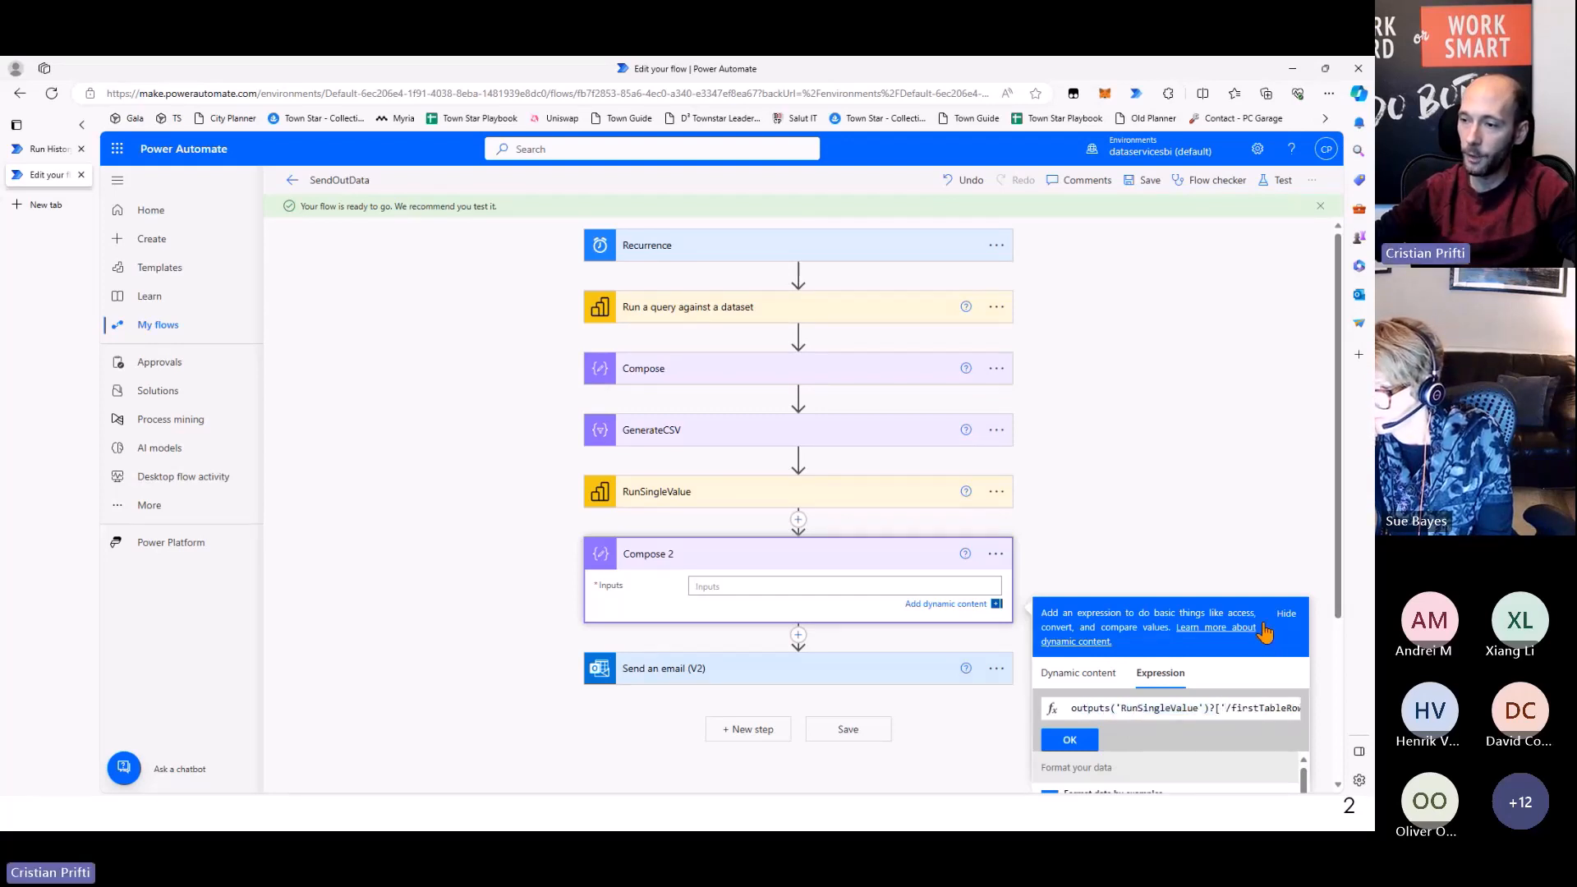
pyautogui.moveTo(1241, 707); pyautogui.dragTo(1286, 709)
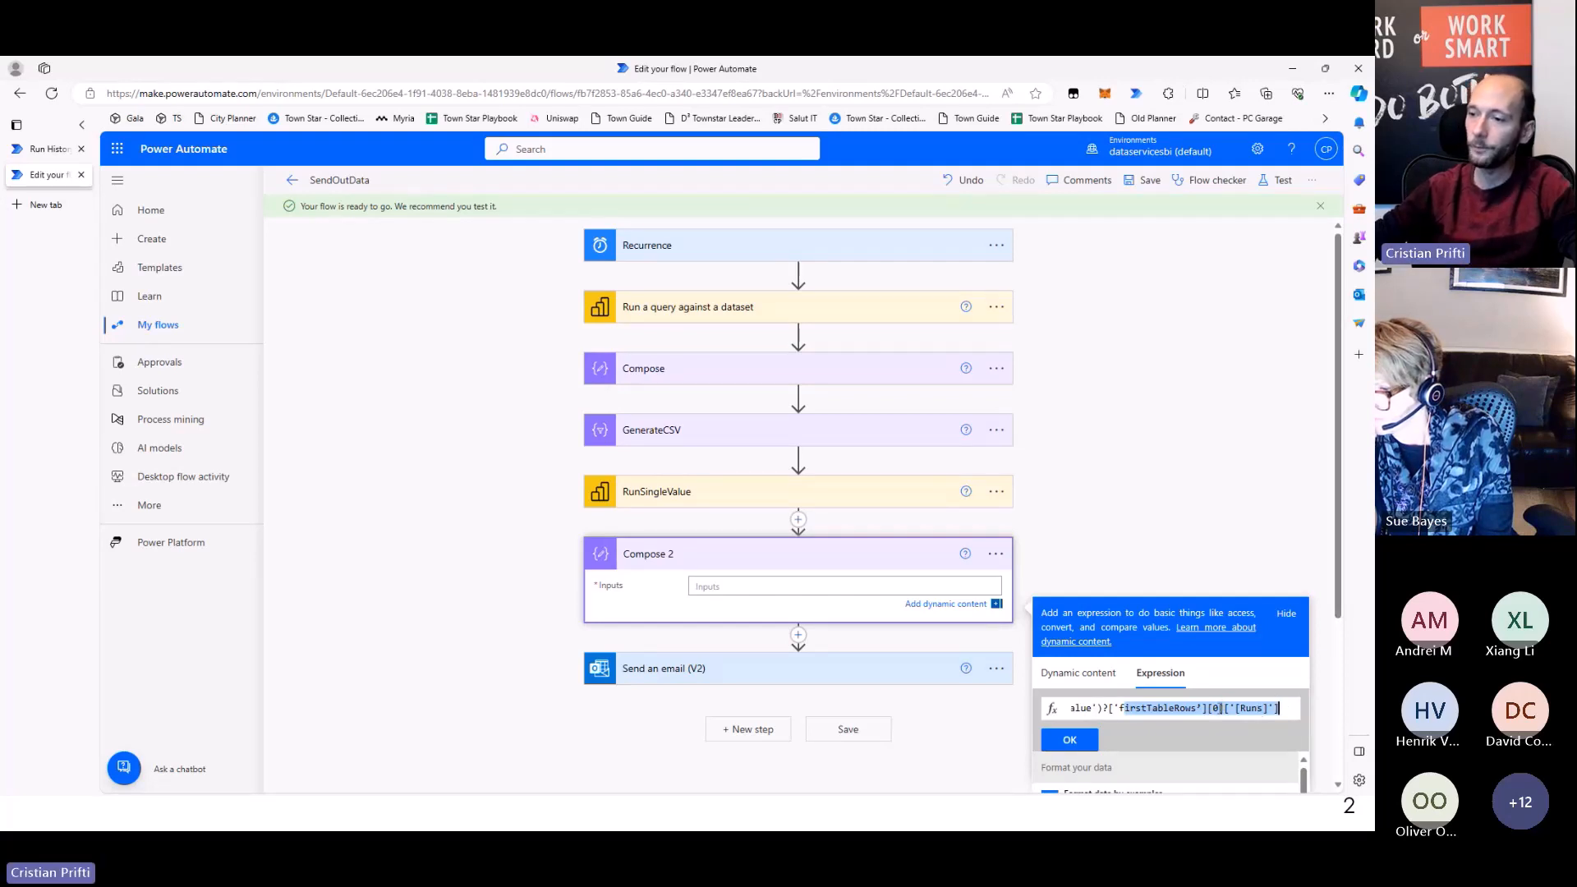
pyautogui.click(1232, 707)
# Replace [Runs] with the [v__Bookings] column name copied from the run history output
pyautogui.moveTo(1235, 707); pyautogui.dragTo(1267, 706)
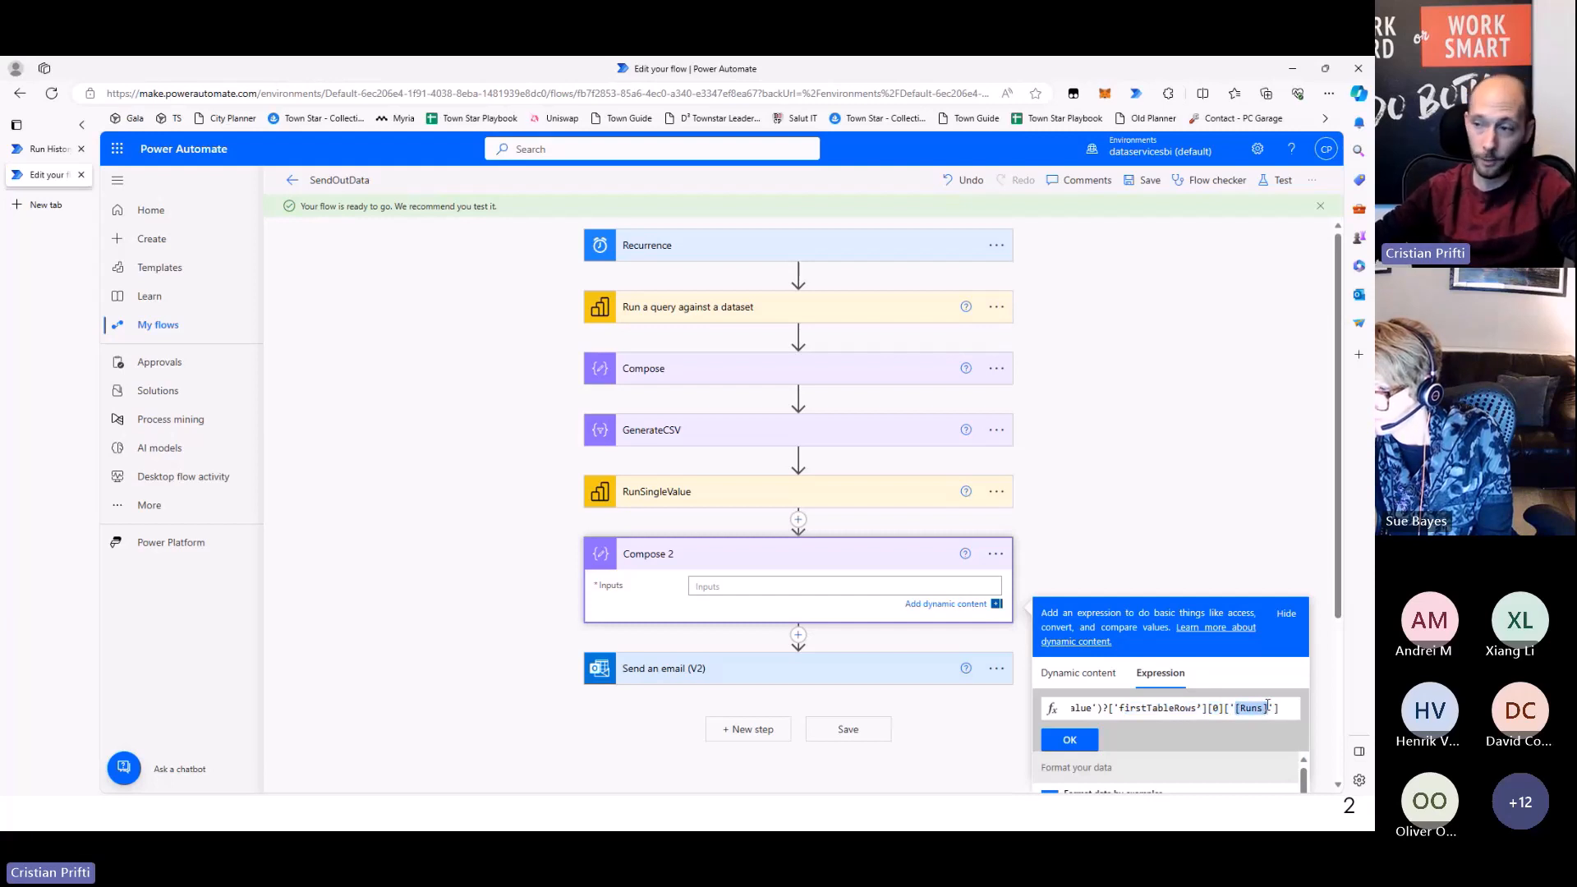
pyautogui.click(37, 150)
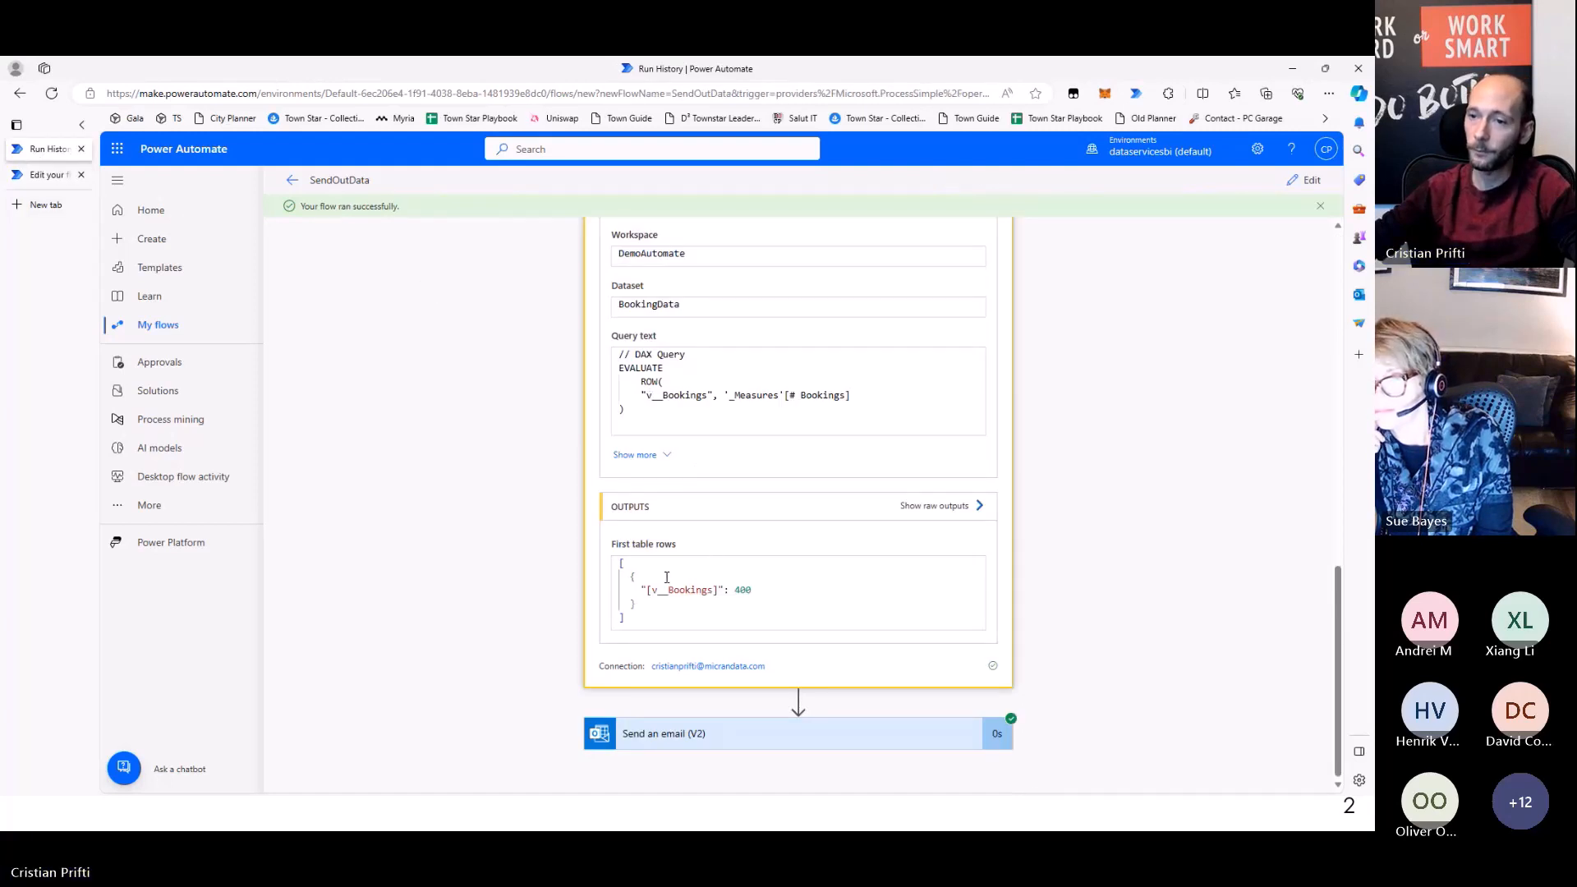
pyautogui.moveTo(648, 590); pyautogui.dragTo(718, 587)
pyautogui.hotkey('ctrl', 'c')
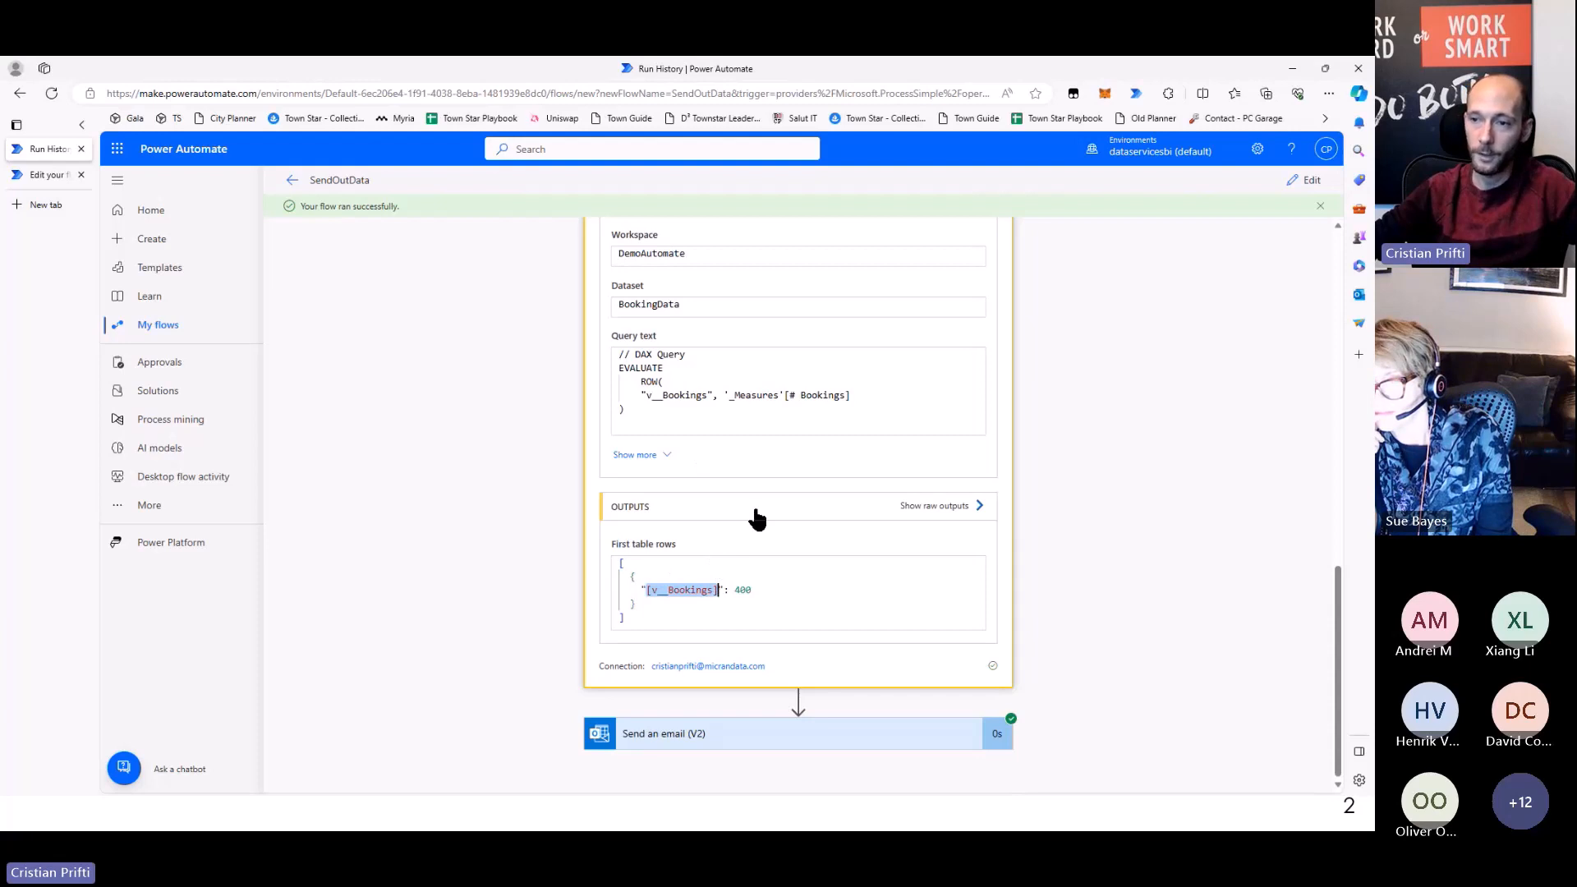
pyautogui.click(65, 177)
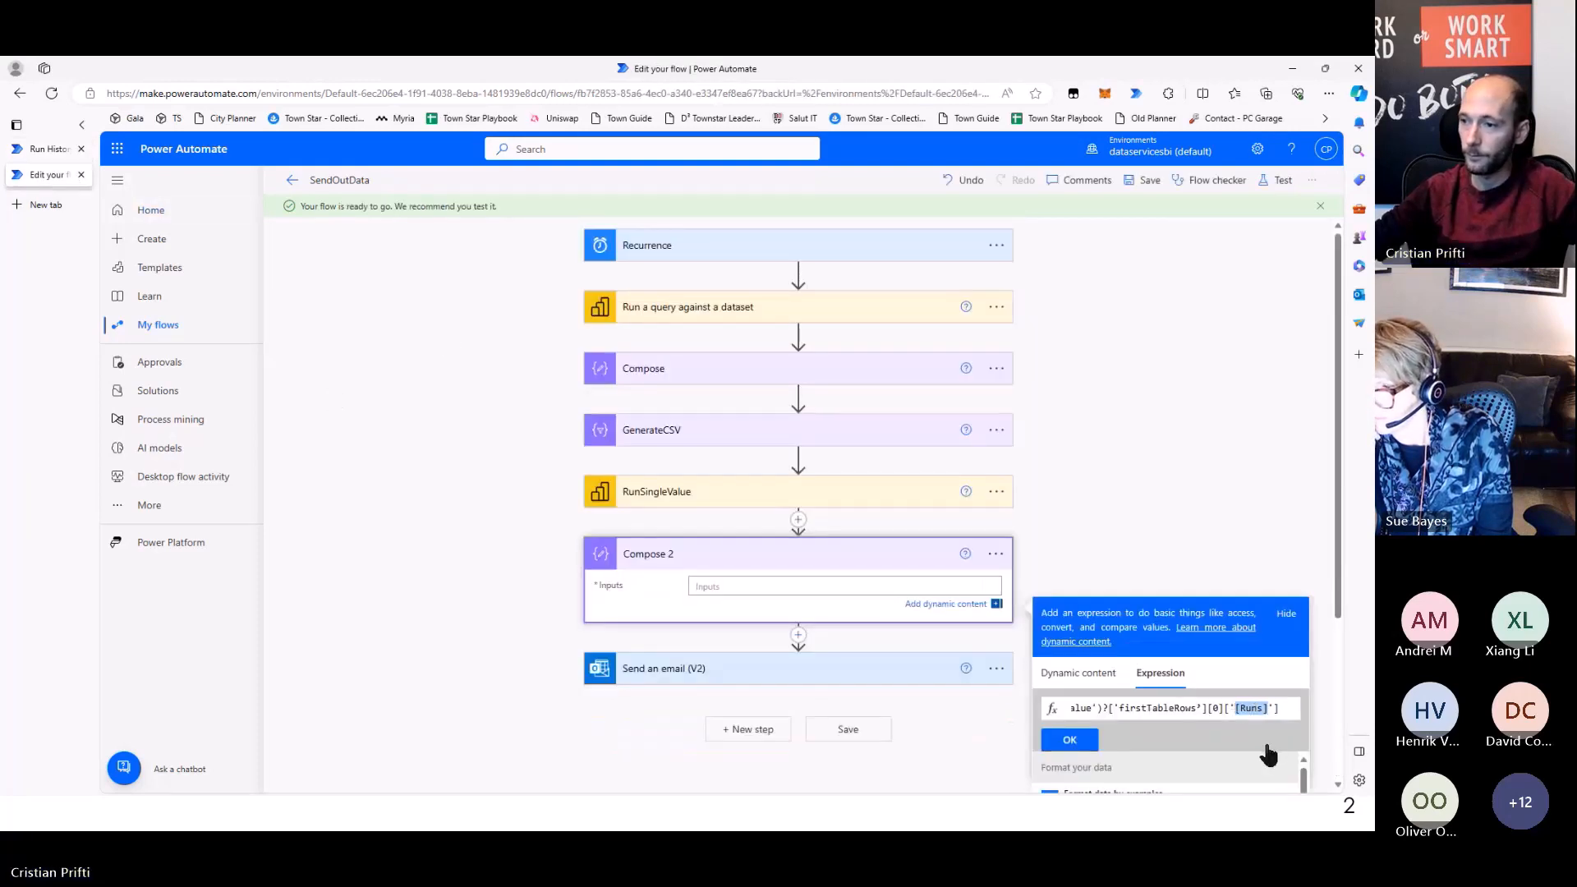
pyautogui.hotkey('ctrl', 'v')
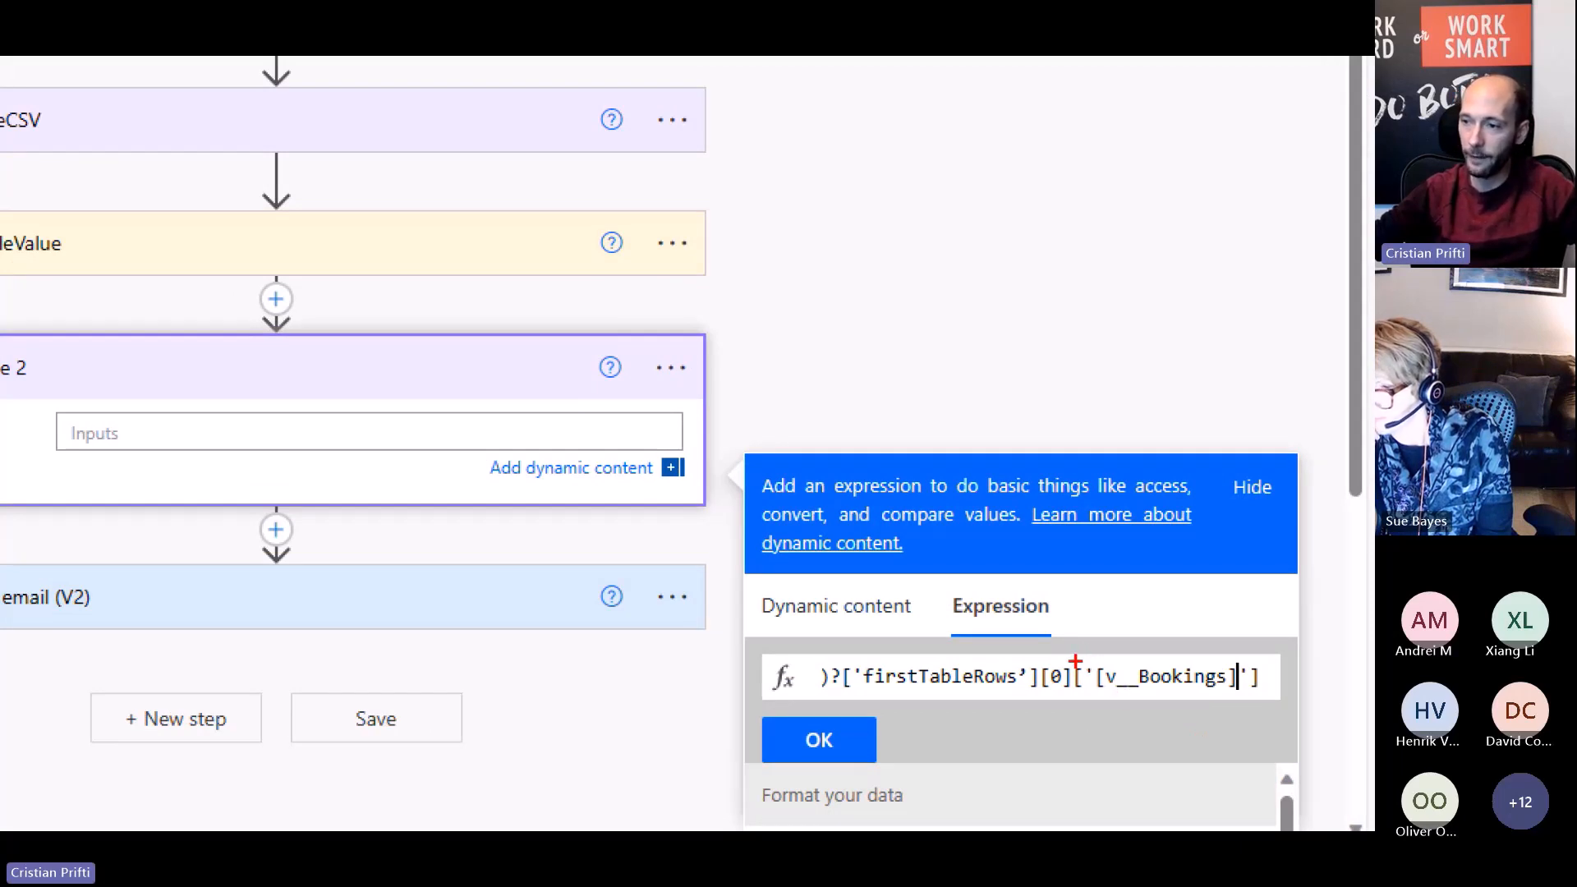
pyautogui.moveTo(1066, 662); pyautogui.dragTo(1089, 696)
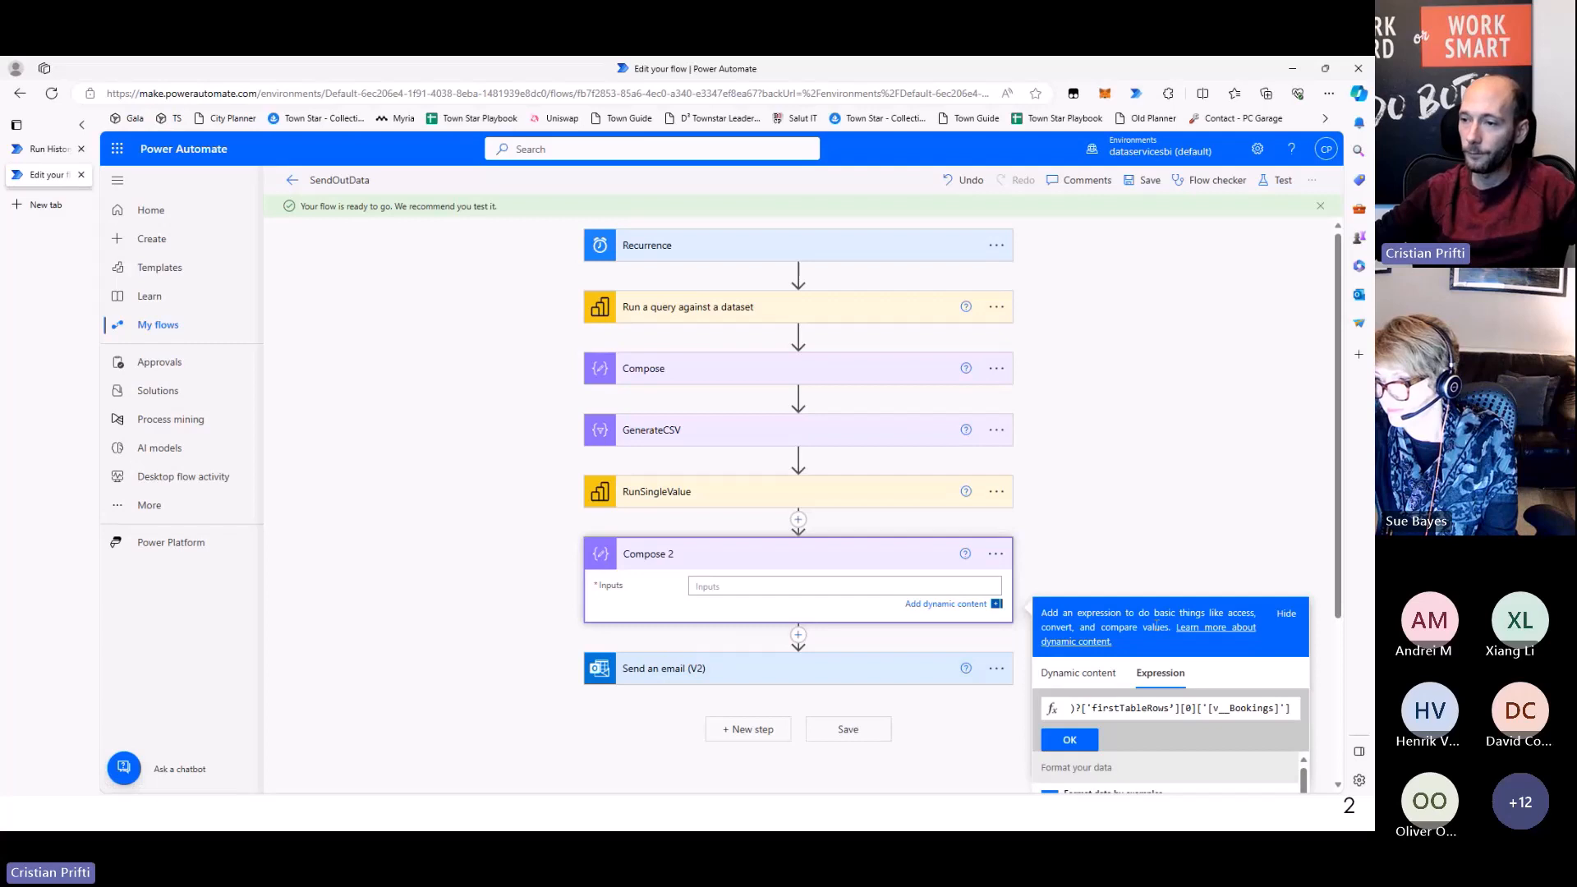
# Change firstTableRows to firstTablesRows, apply it, and dismiss the invalid-expression warning
pyautogui.click(1152, 708)
pyautogui.write('s')
pyautogui.click(1081, 739)
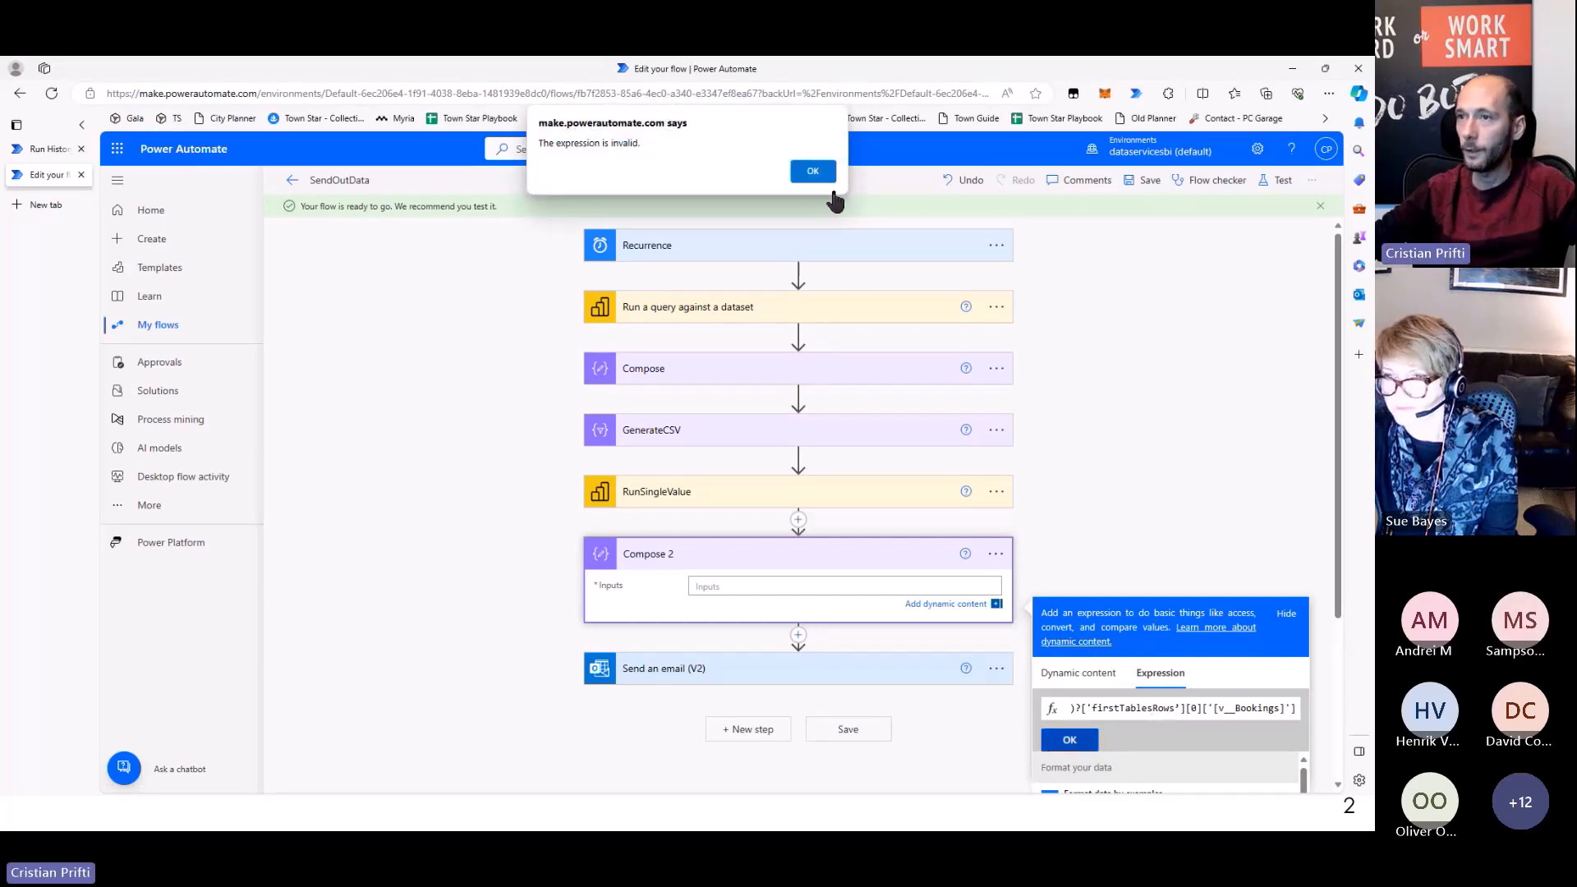
pyautogui.click(812, 170)
# Copy the whole Compose 2 expression into Notepad for inspection
pyautogui.click(1241, 708)
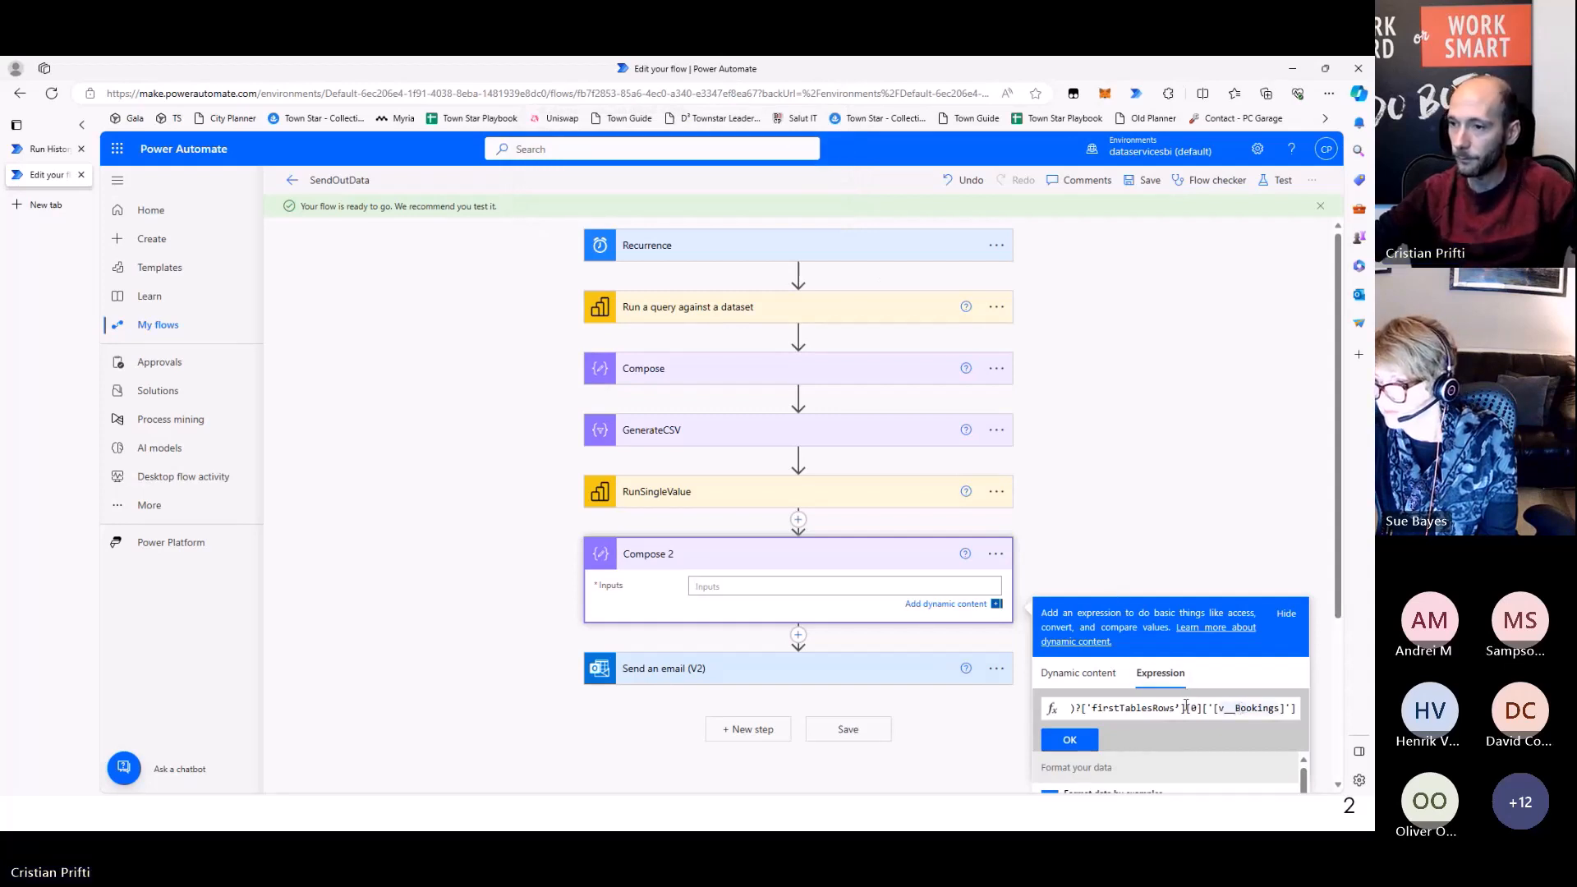
pyautogui.moveTo(1164, 708); pyautogui.dragTo(1045, 708)
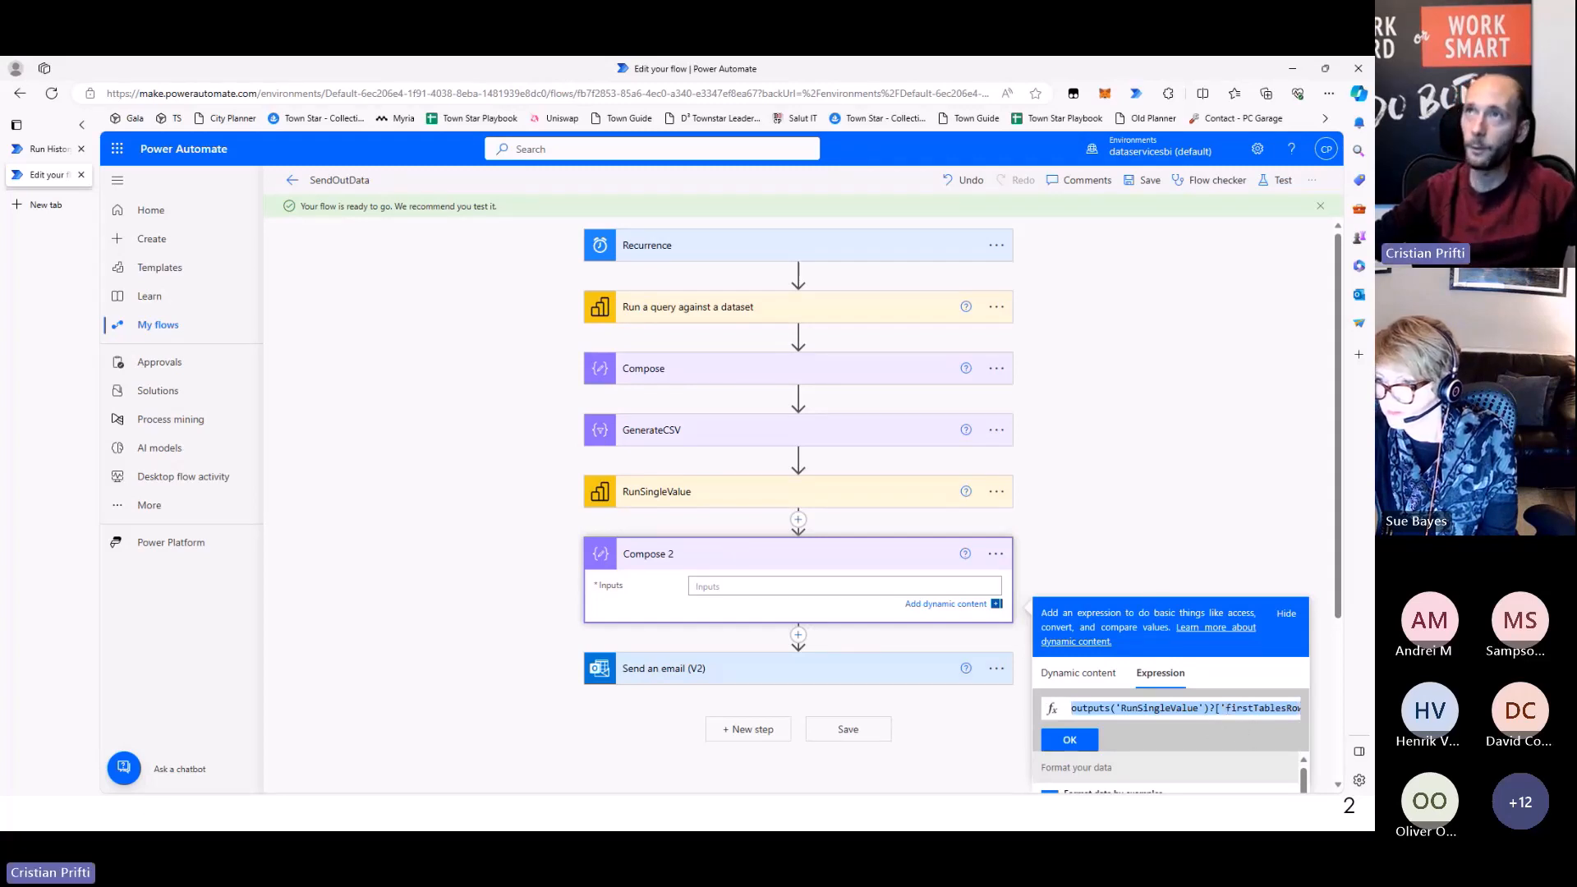
pyautogui.hotkey('alt', 'Tab')
pyautogui.moveTo(921, 59); pyautogui.dragTo(825, 411)
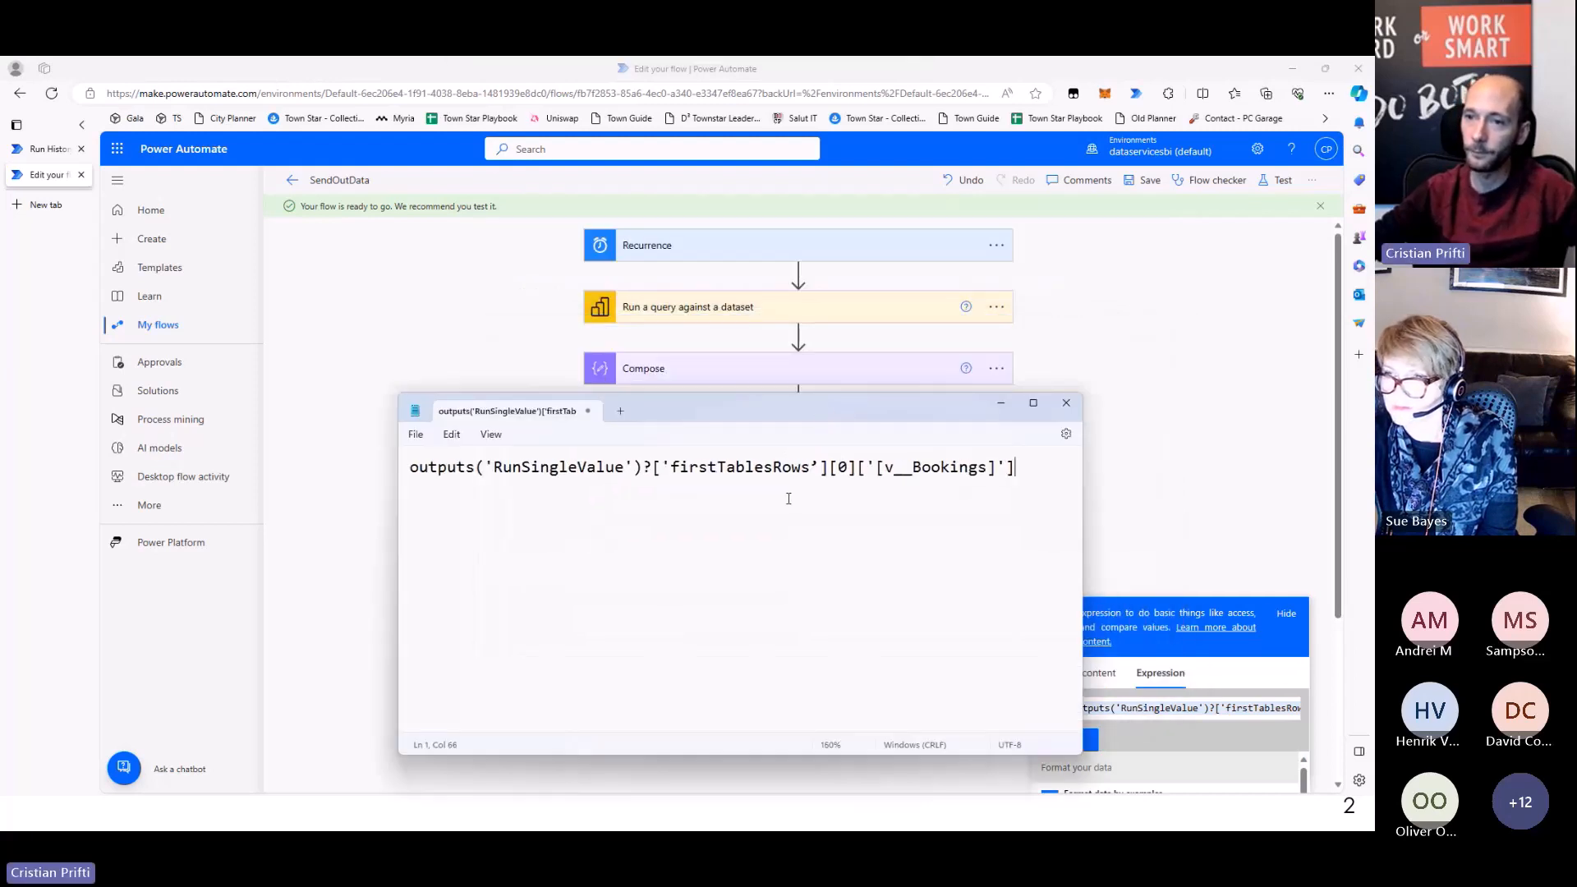
# Review the RunSingleValue expression text in Notepad against the flow steps and run history
pyautogui.click(636, 497)
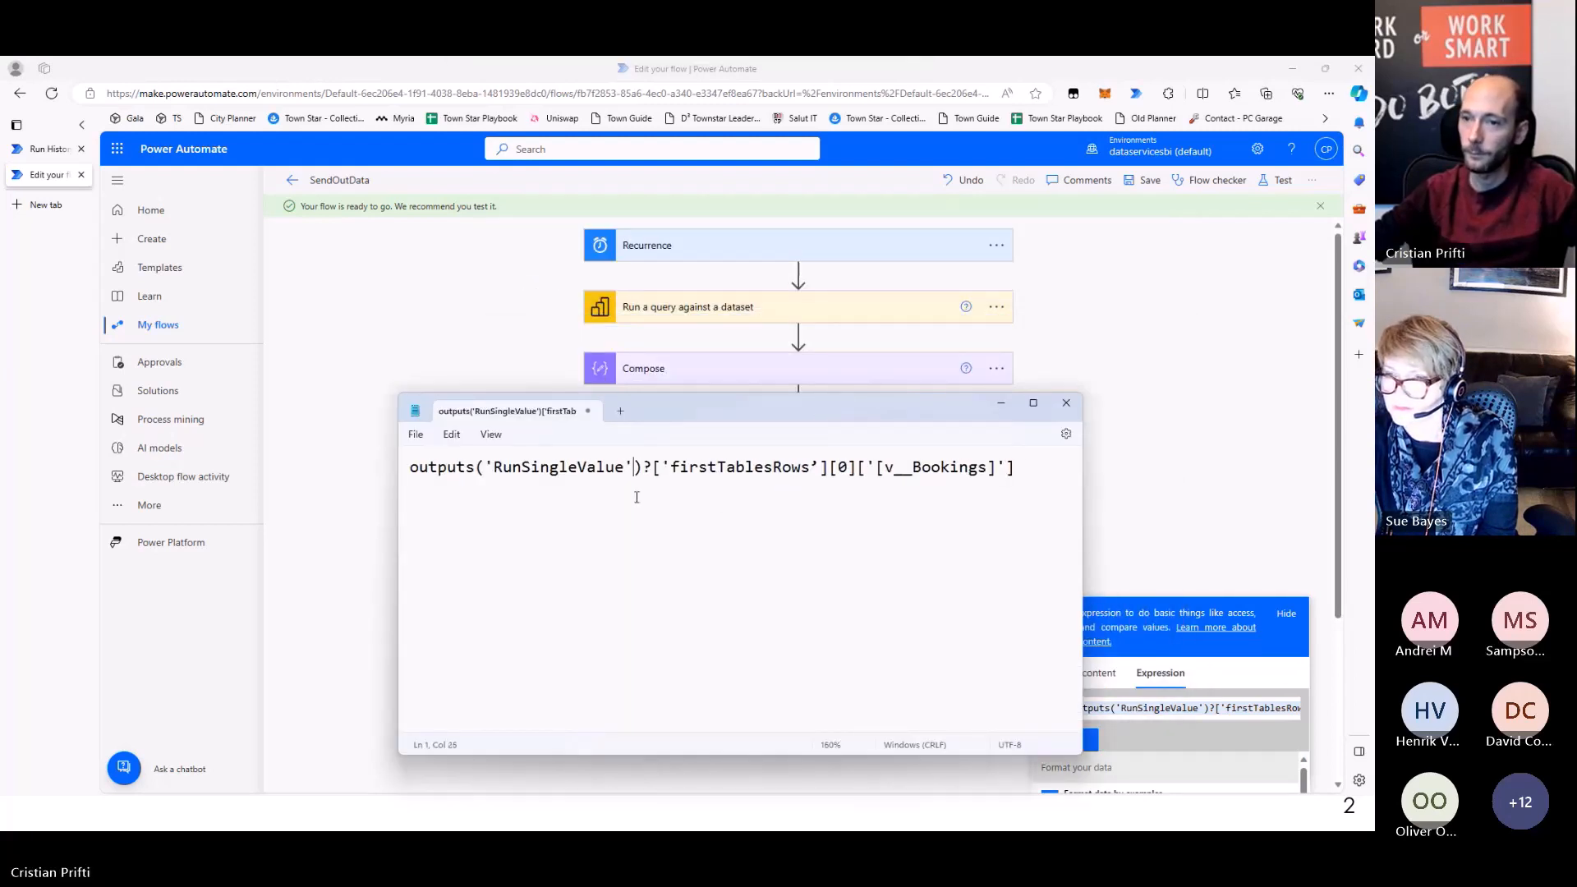
pyautogui.click(466, 465)
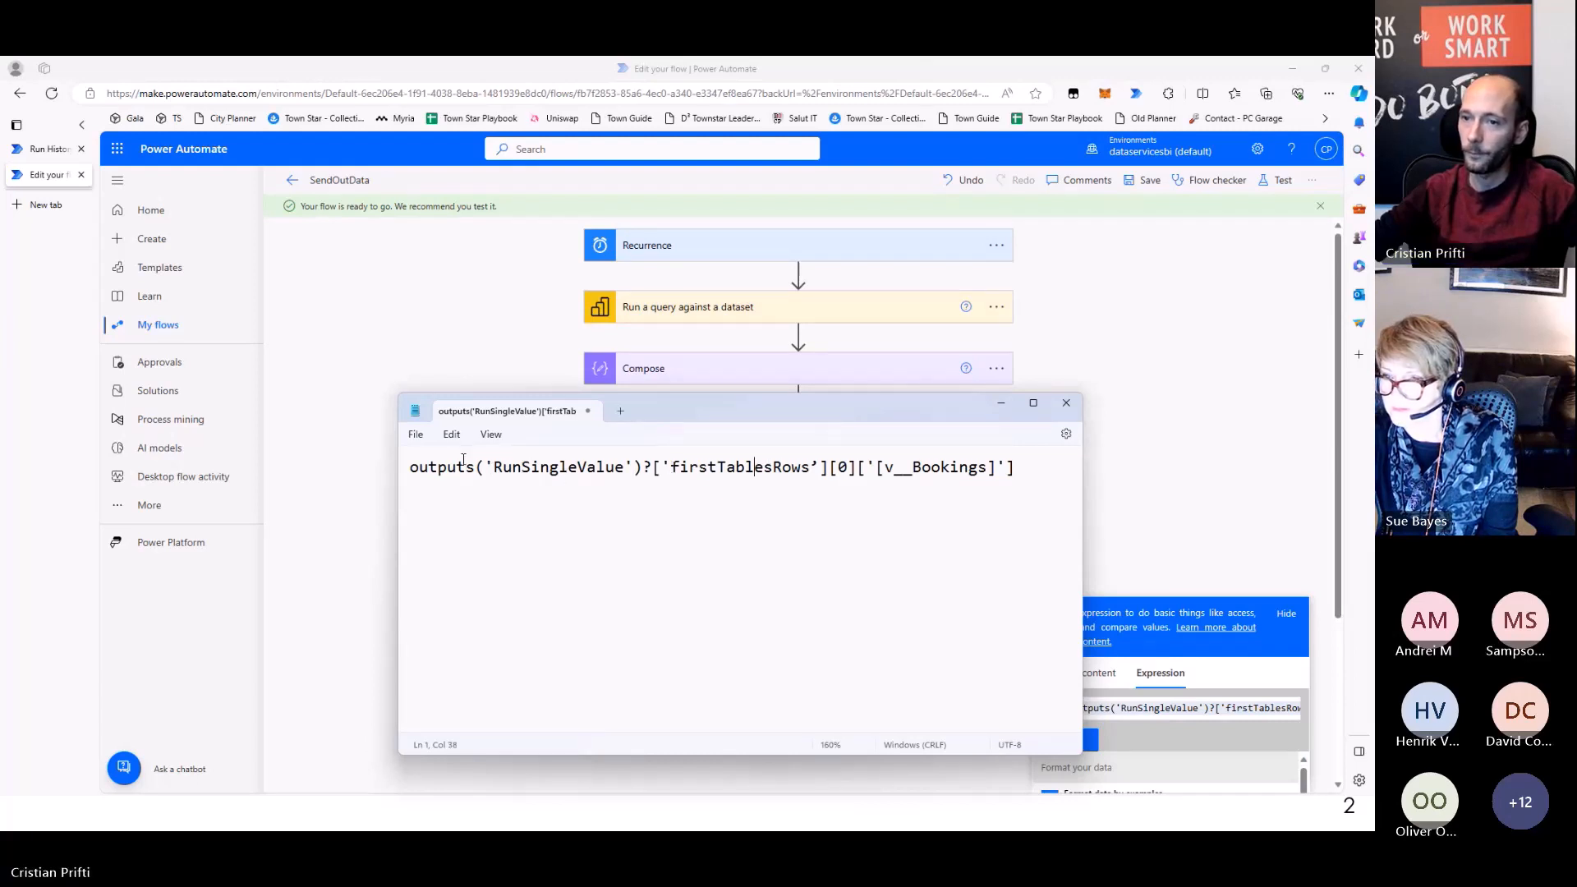
pyautogui.moveTo(418, 467); pyautogui.dragTo(632, 465)
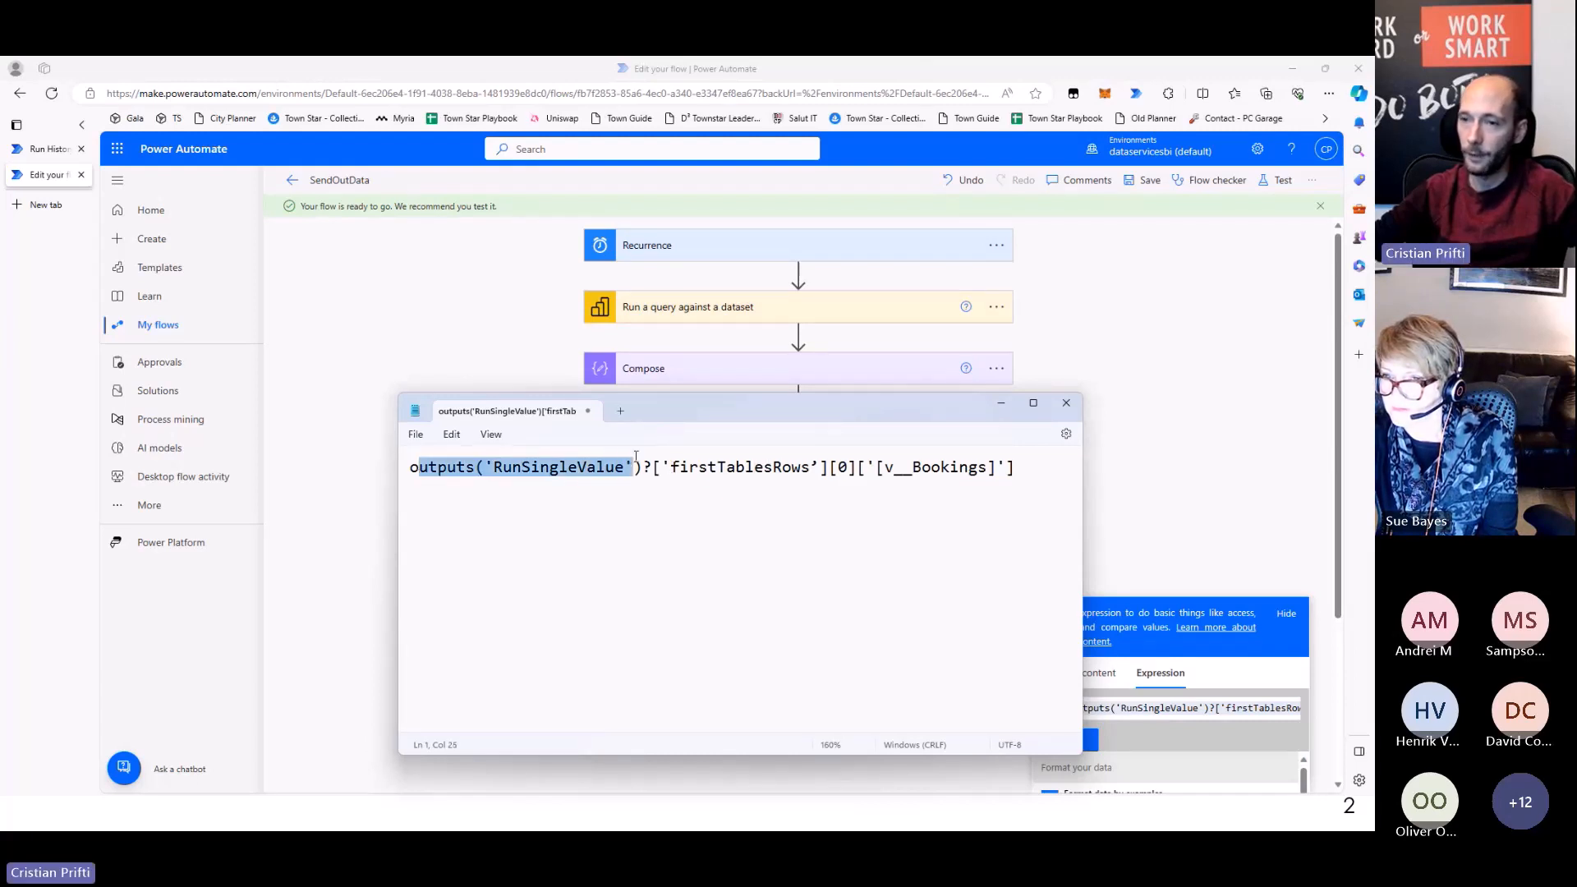
pyautogui.moveTo(697, 423); pyautogui.dragTo(627, 562)
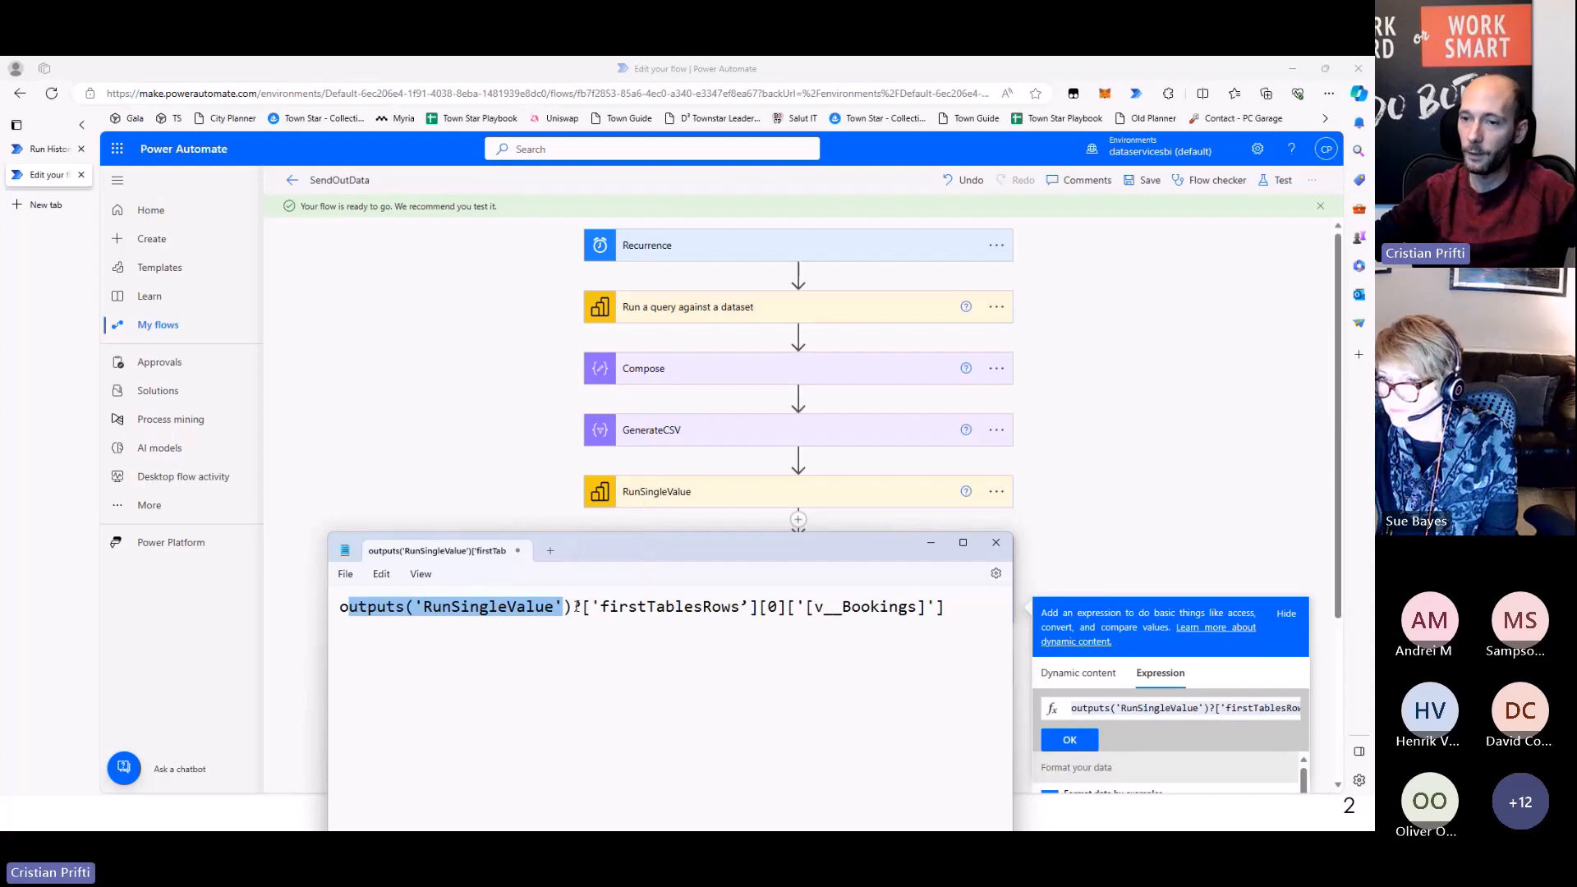
pyautogui.moveTo(601, 606); pyautogui.dragTo(743, 604)
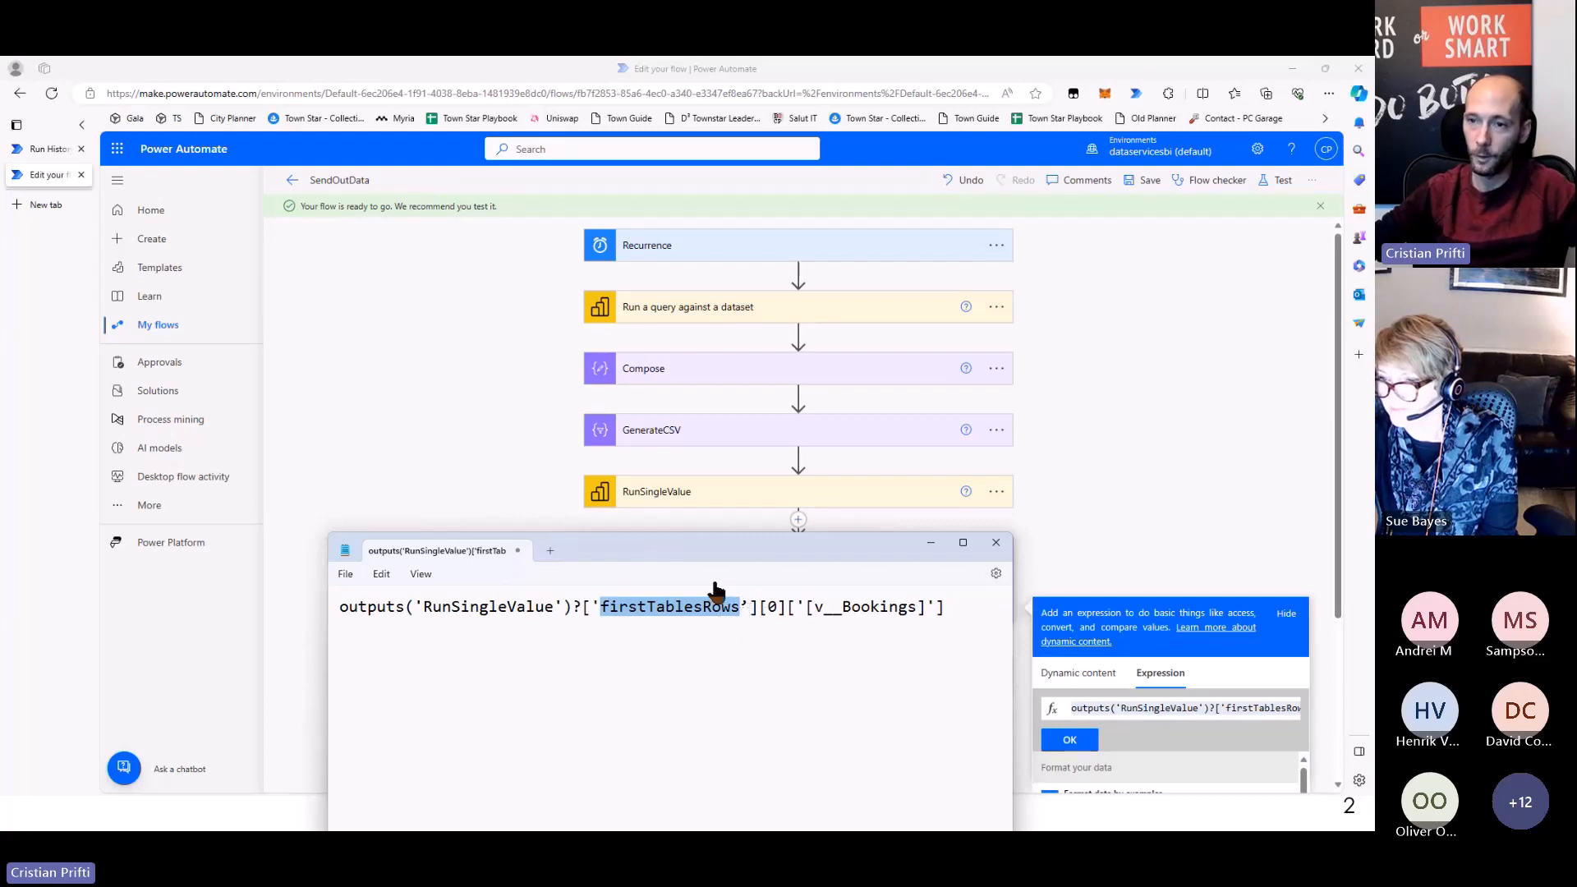
pyautogui.click(669, 614)
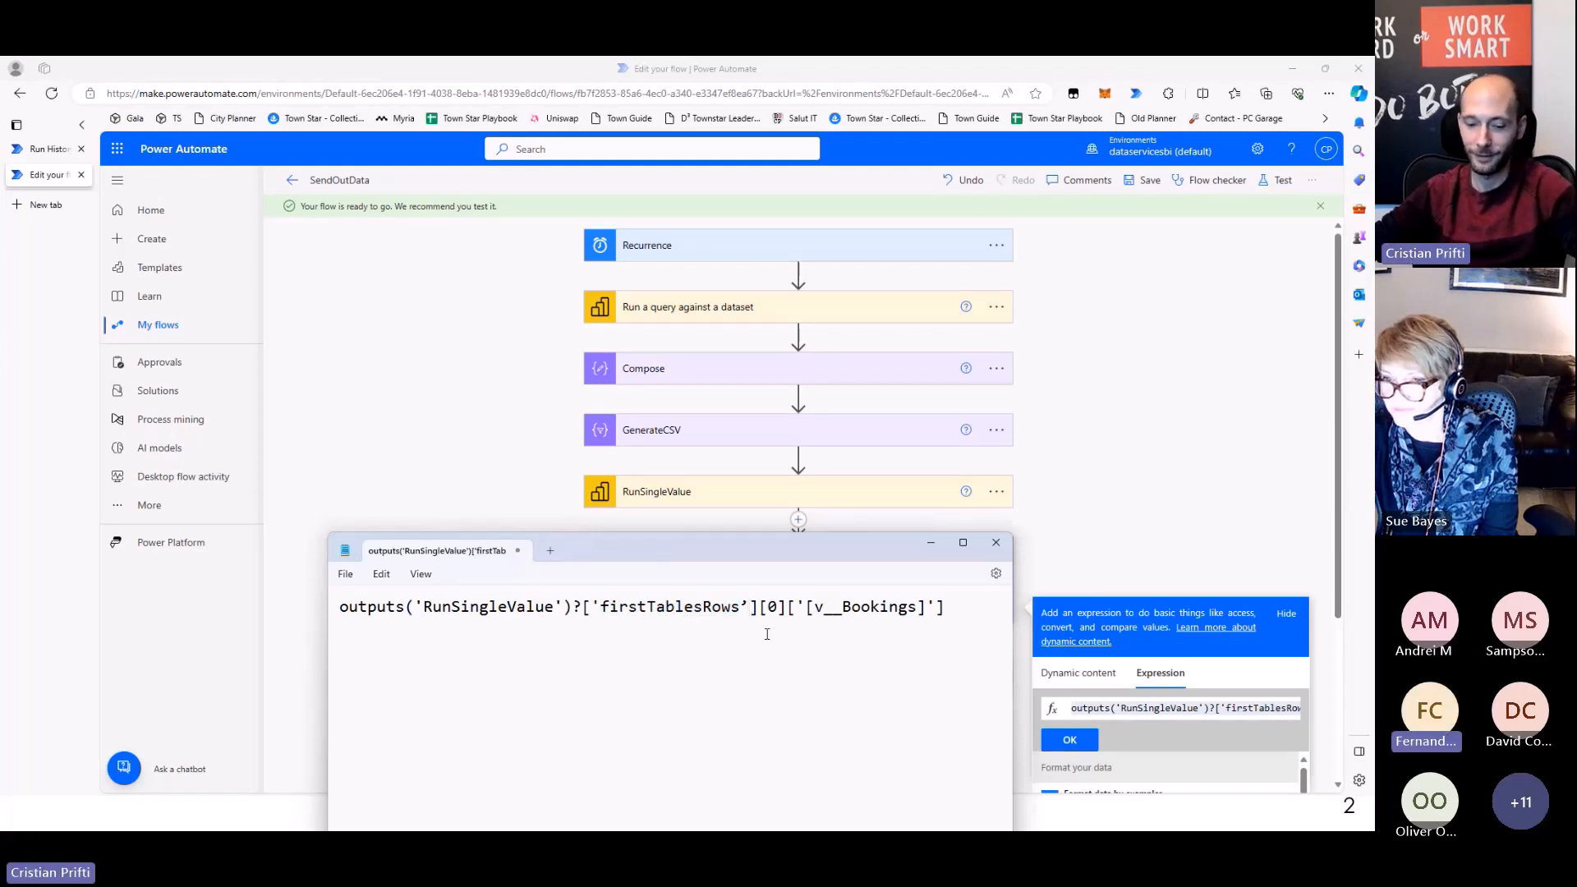
pyautogui.click(749, 607)
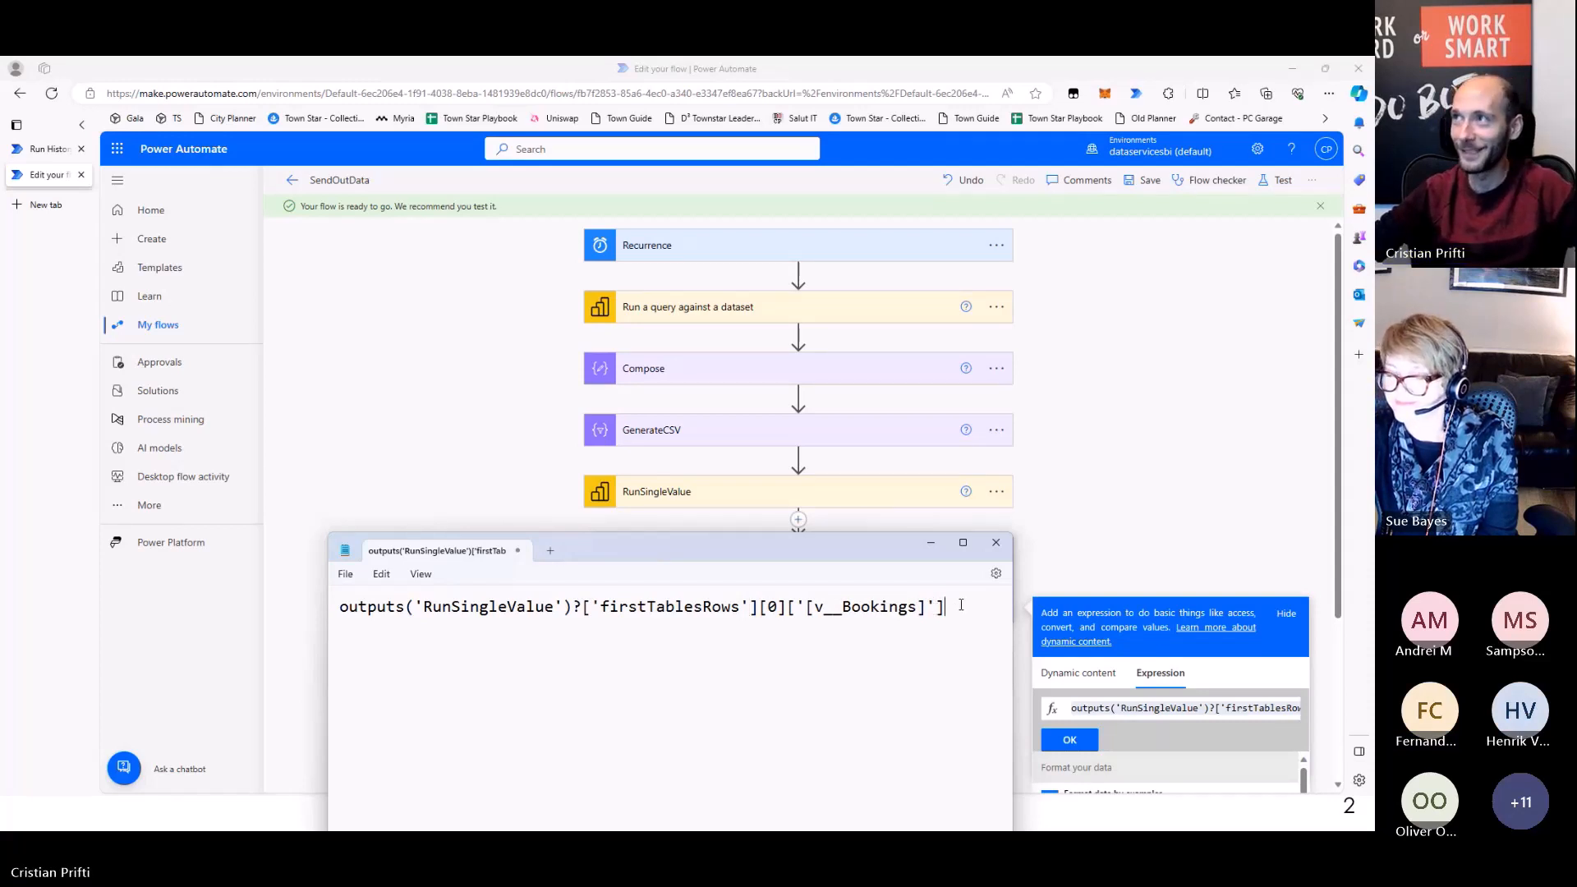
pyautogui.moveTo(961, 605); pyautogui.dragTo(331, 608)
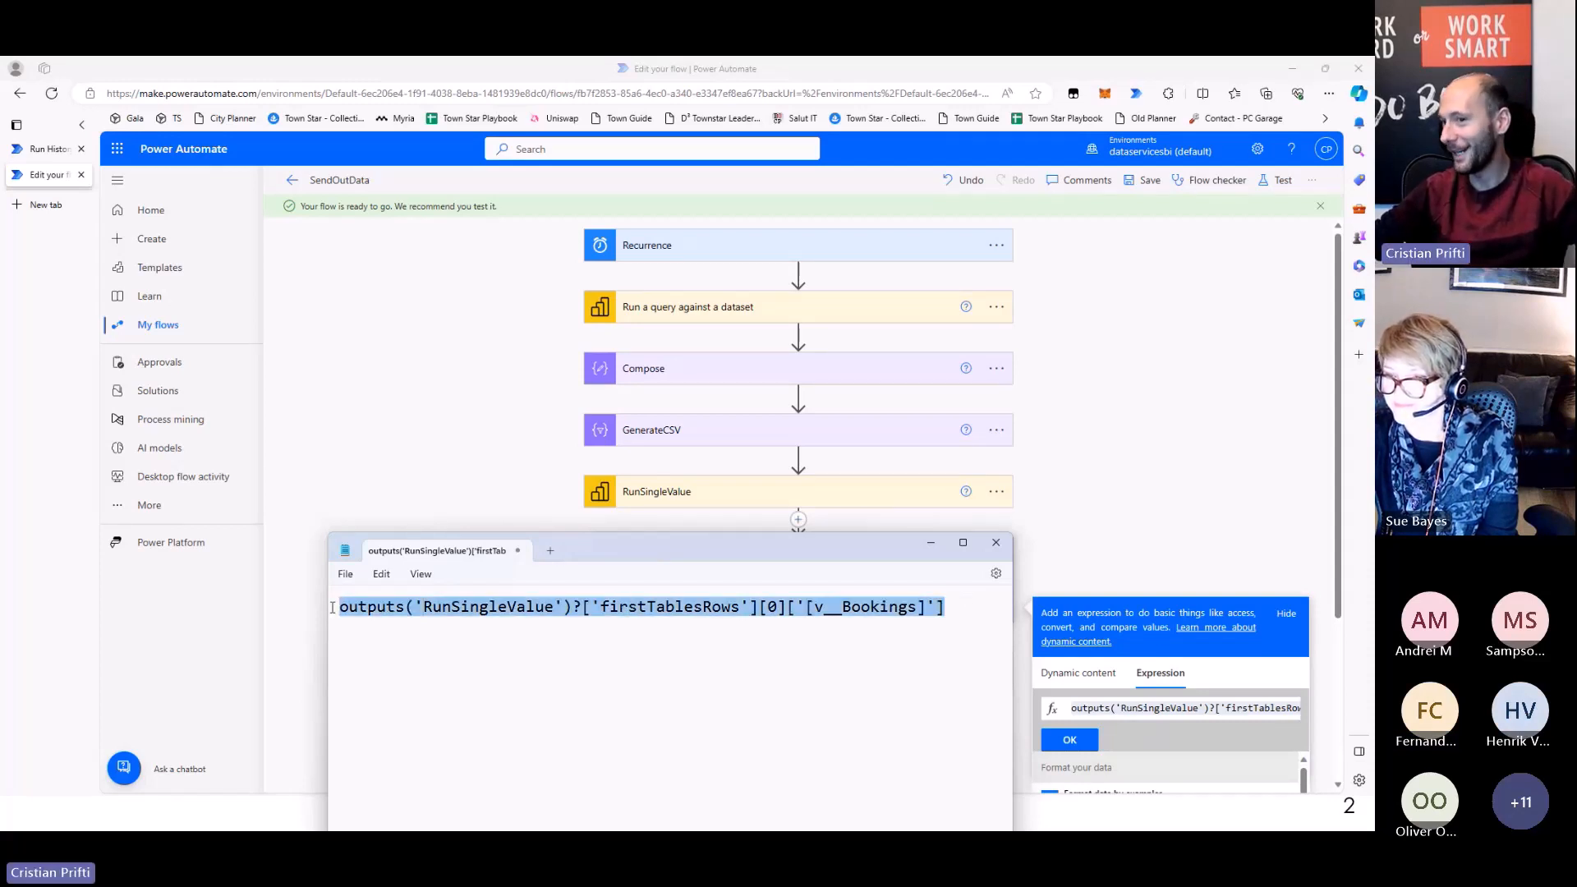
pyautogui.click(780, 616)
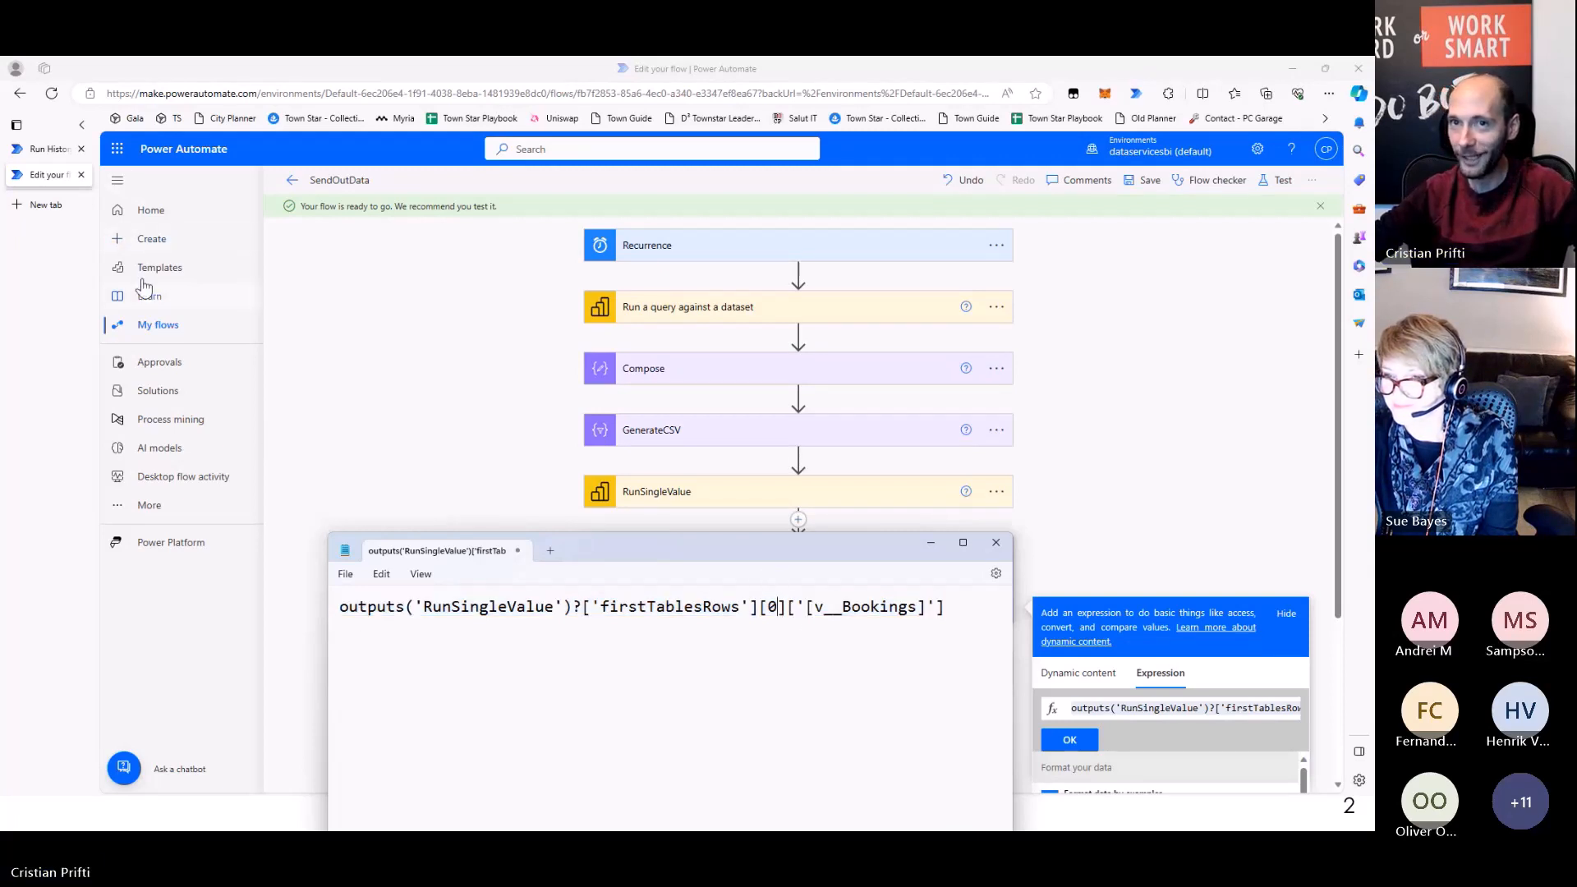
pyautogui.click(41, 152)
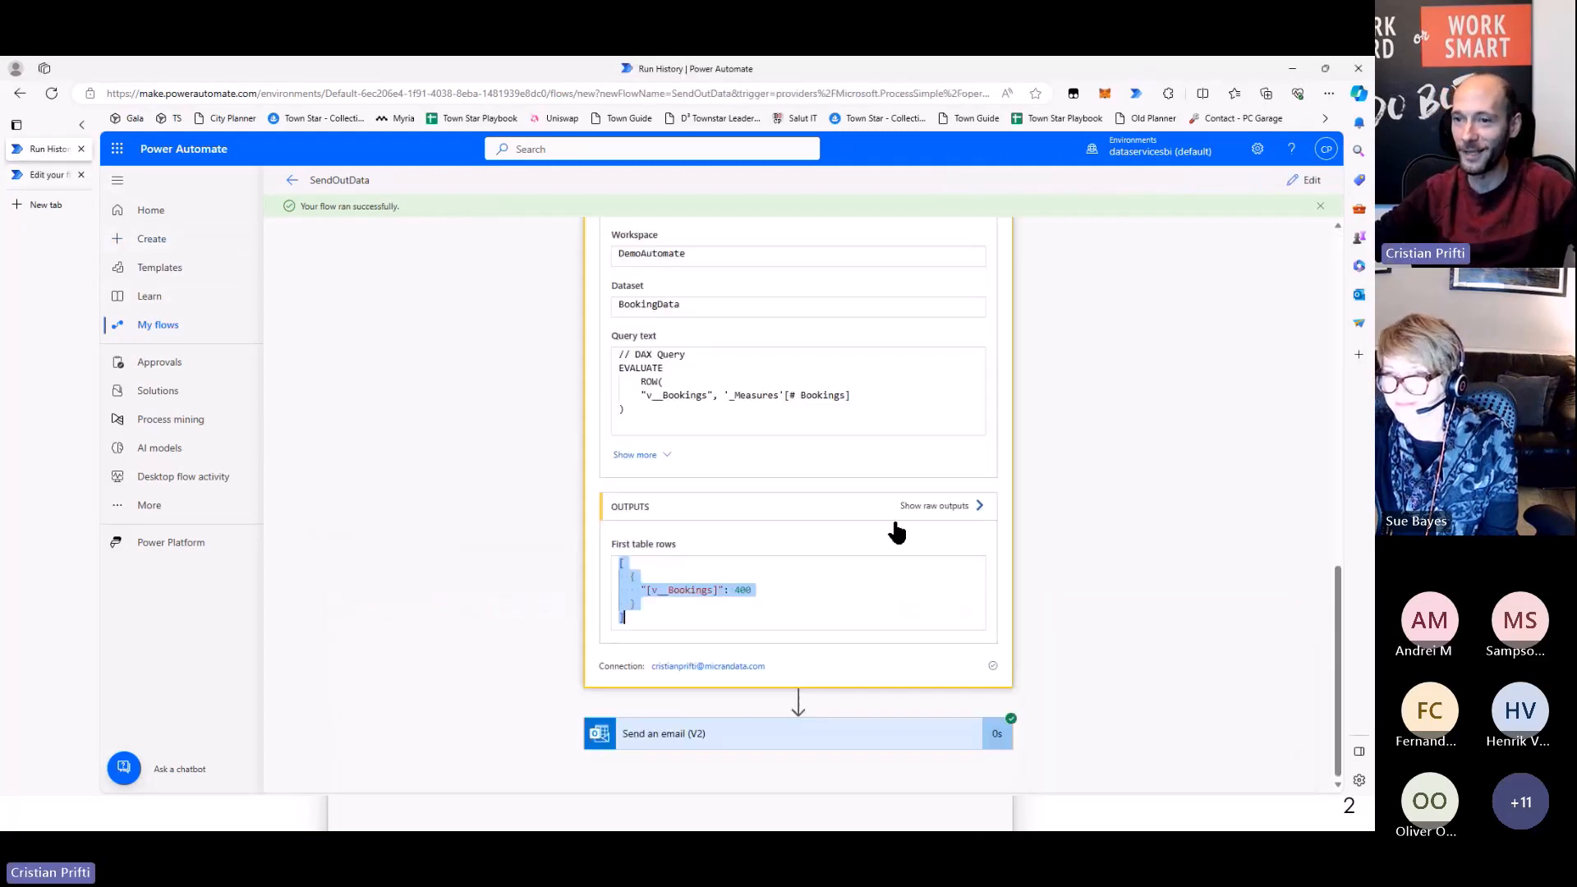
# In Notepad, make the reference read firstTablesRows and select the whole expression line
pyautogui.hotkey('alt', 'Tab')
pyautogui.moveTo(809, 581); pyautogui.dragTo(715, 398)
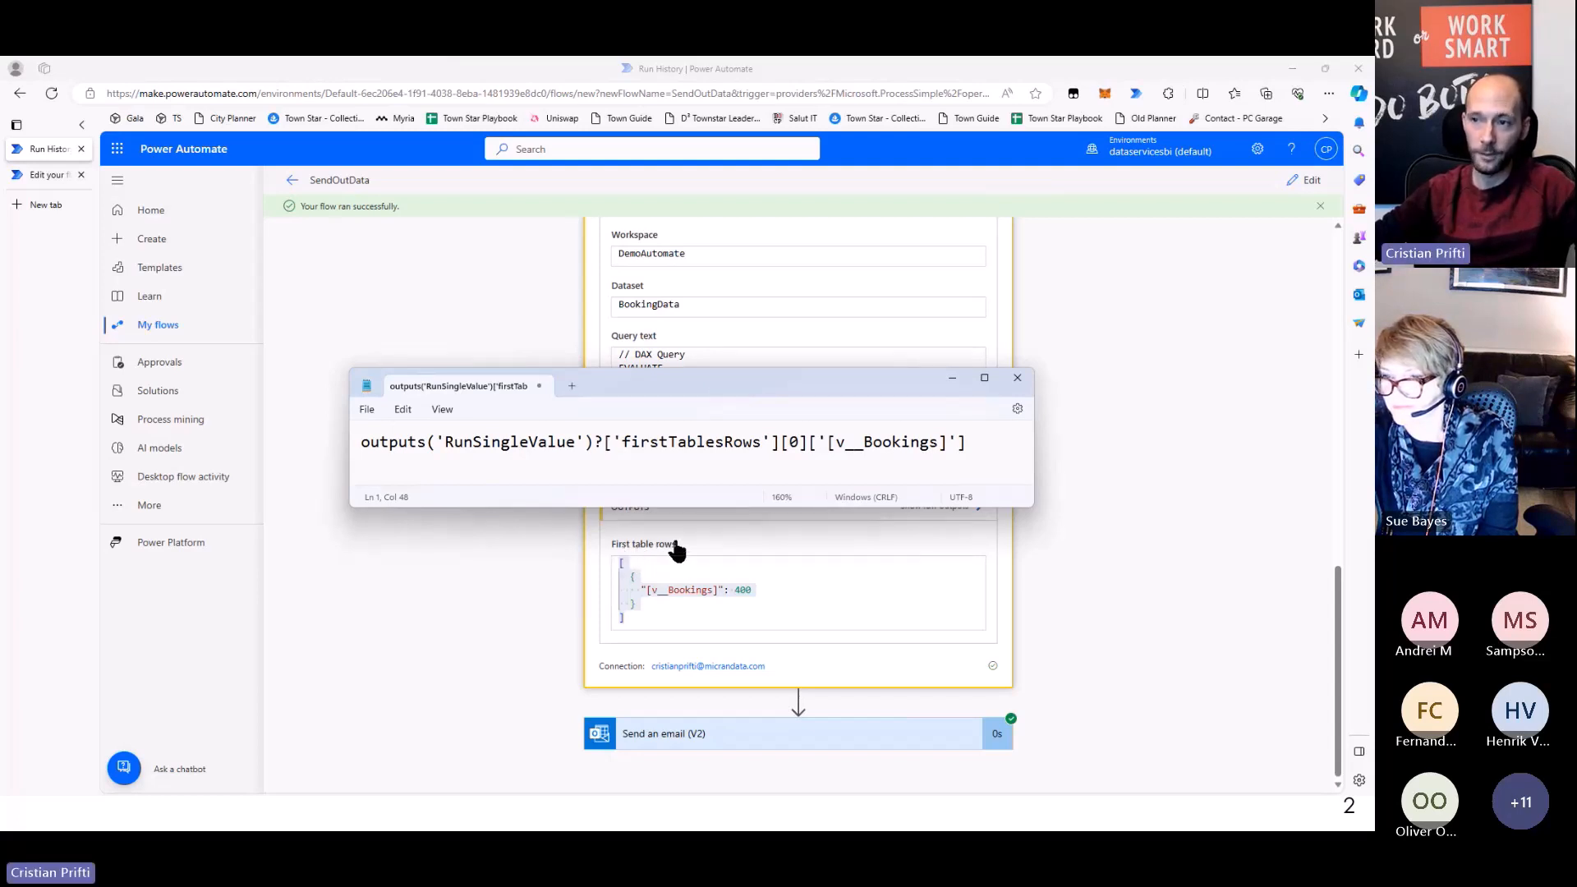
pyautogui.click(720, 442)
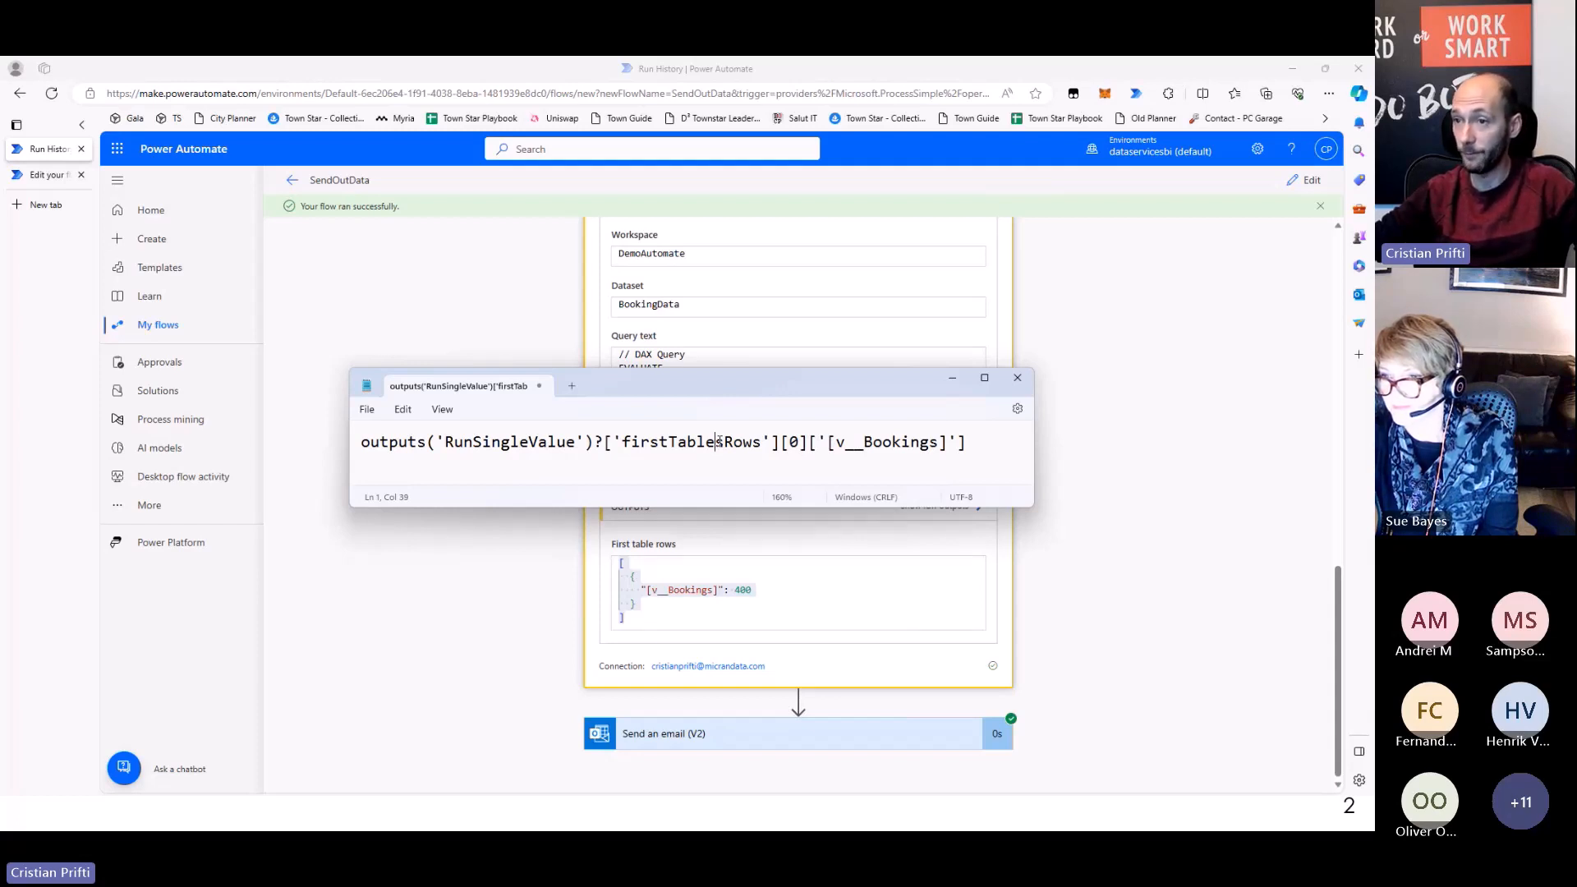
pyautogui.hotkey('ctrl', 'a')
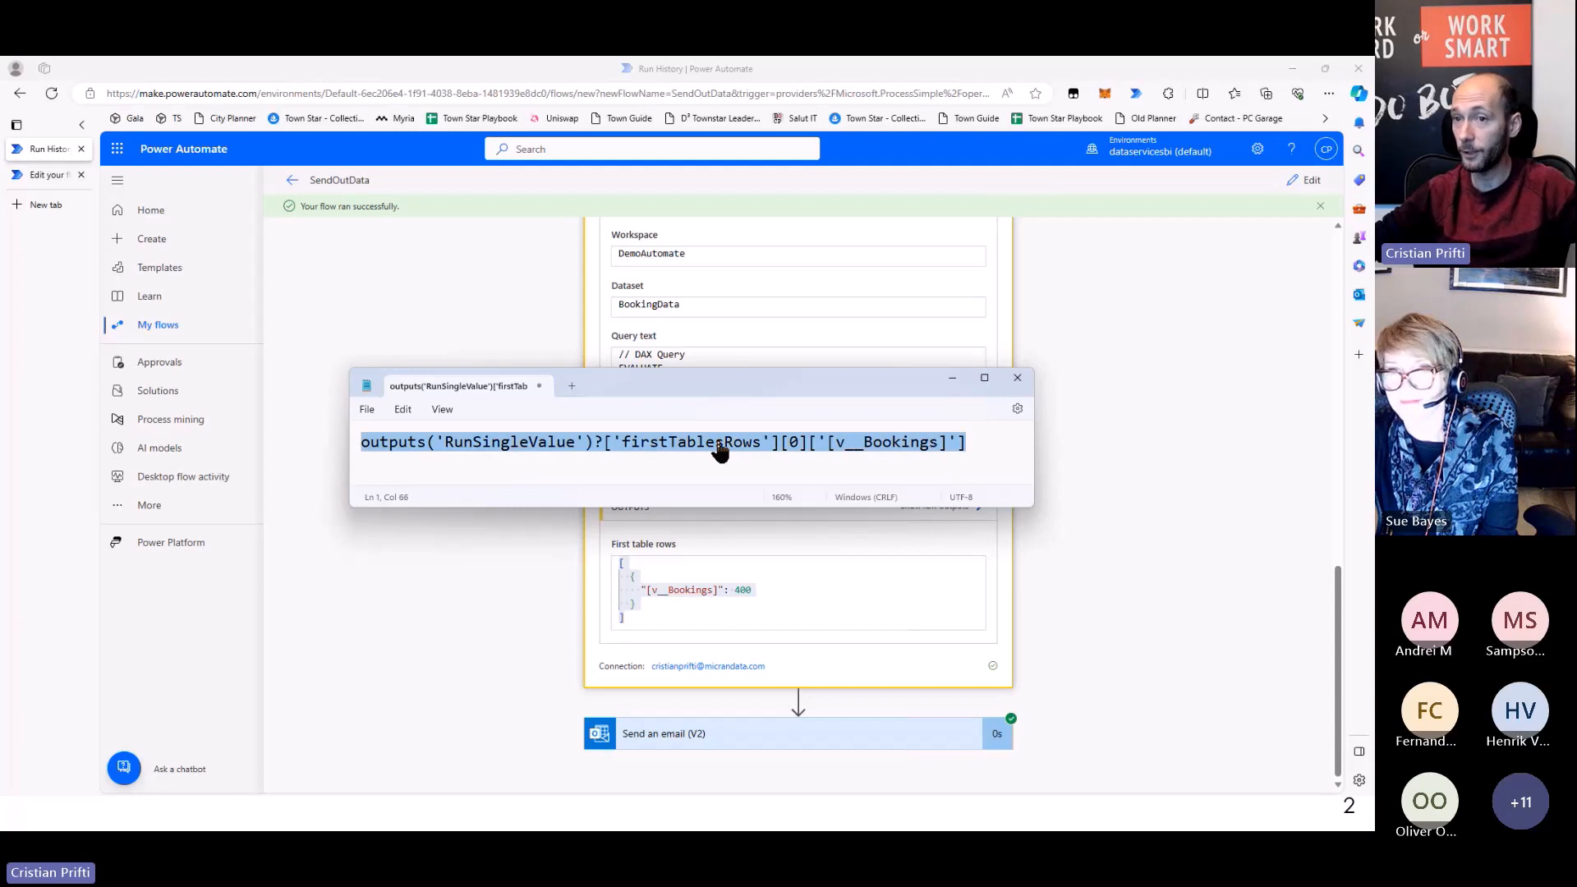
pyautogui.click(39, 176)
# Update Compose 2 with the firstTablesRows expression, save SendOutData, and run an automatic test
pyautogui.click(1144, 708)
pyautogui.click(1070, 739)
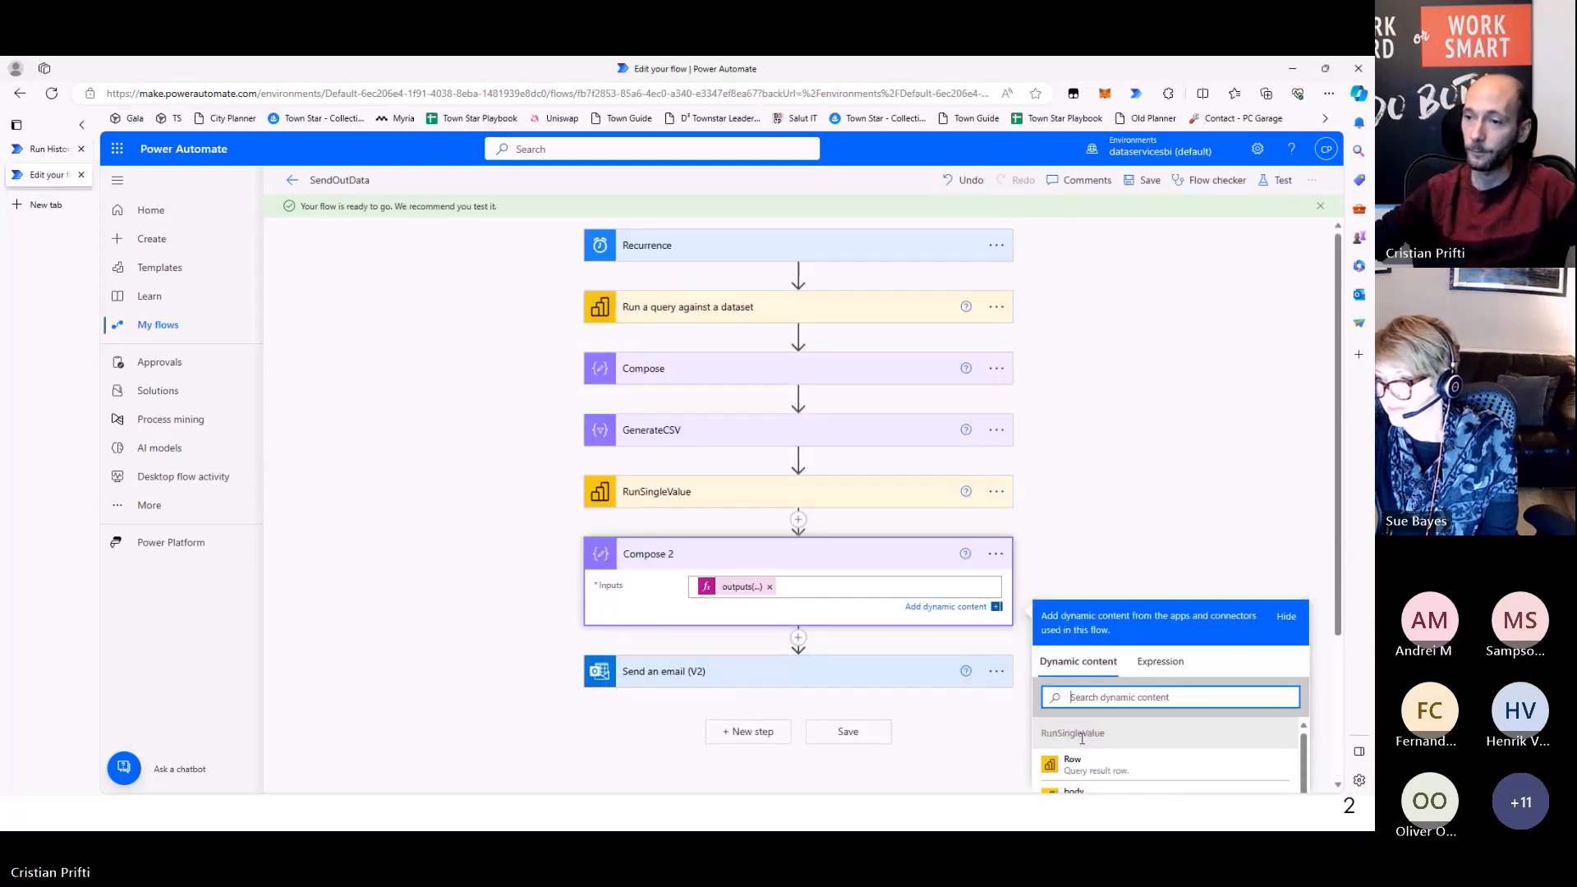
pyautogui.click(1145, 180)
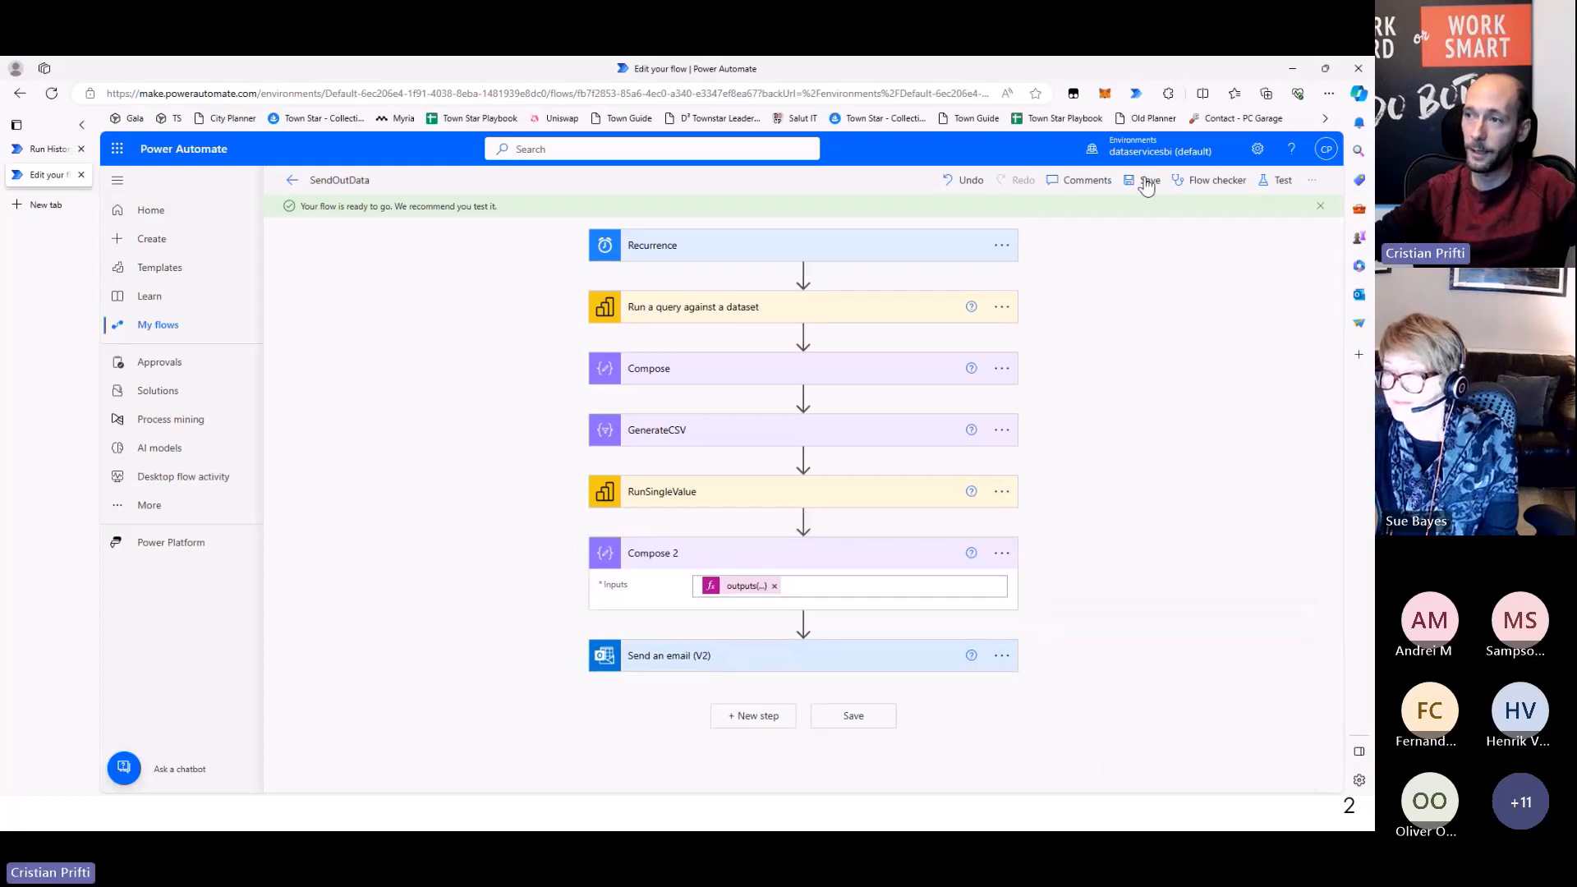
pyautogui.click(1269, 180)
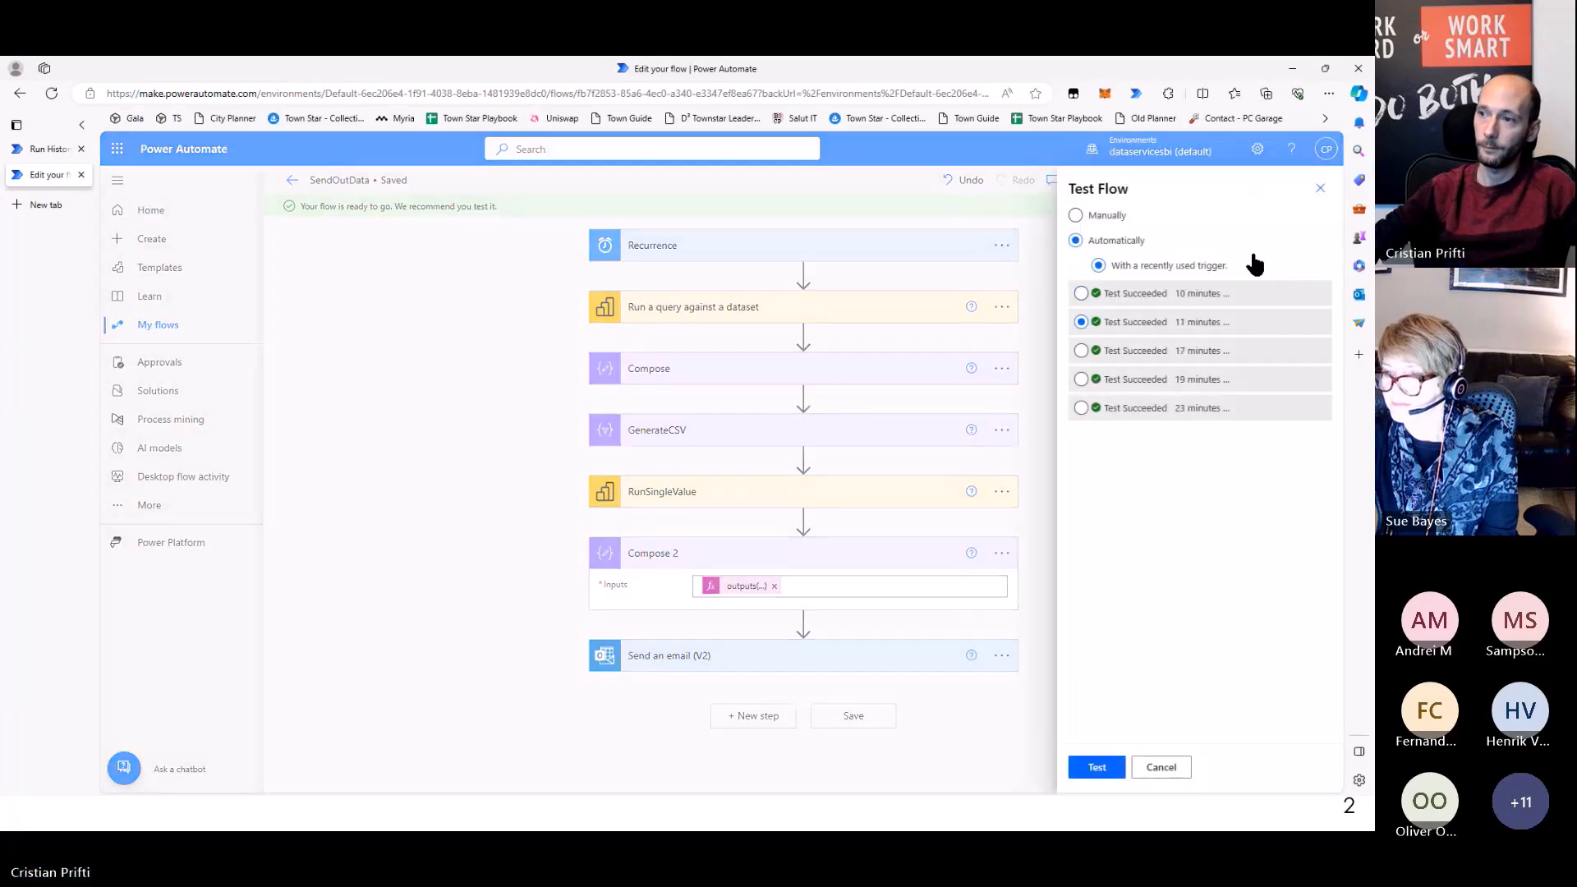
pyautogui.click(1096, 766)
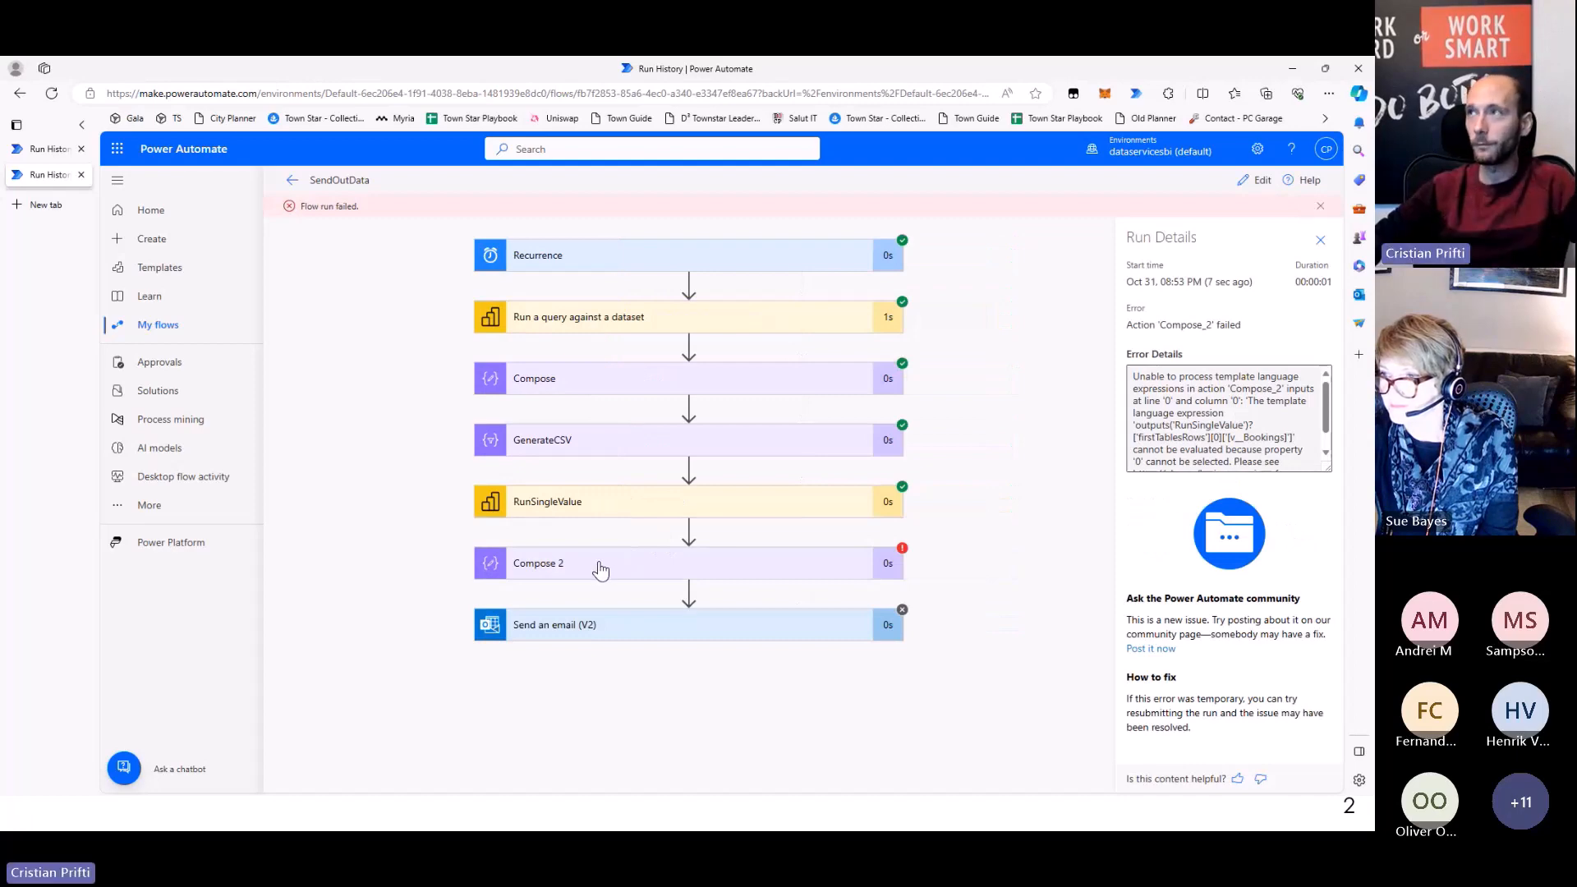
# Read Compose 2's InvalidTemplate error in the failed run
pyautogui.click(601, 570)
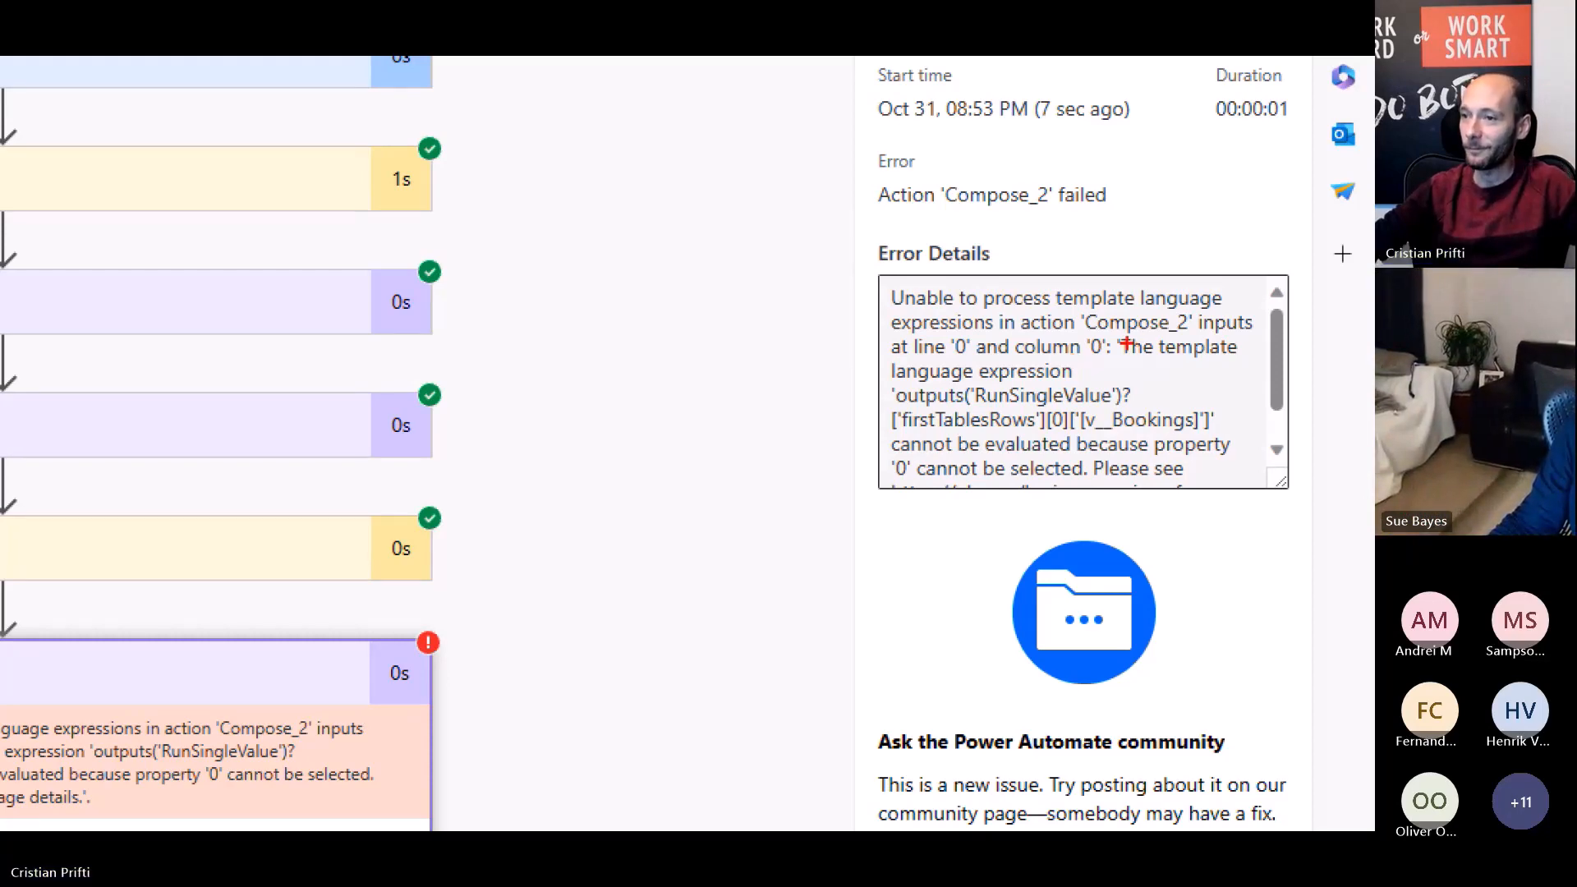
pyautogui.scroll(-2, 1175, 377)
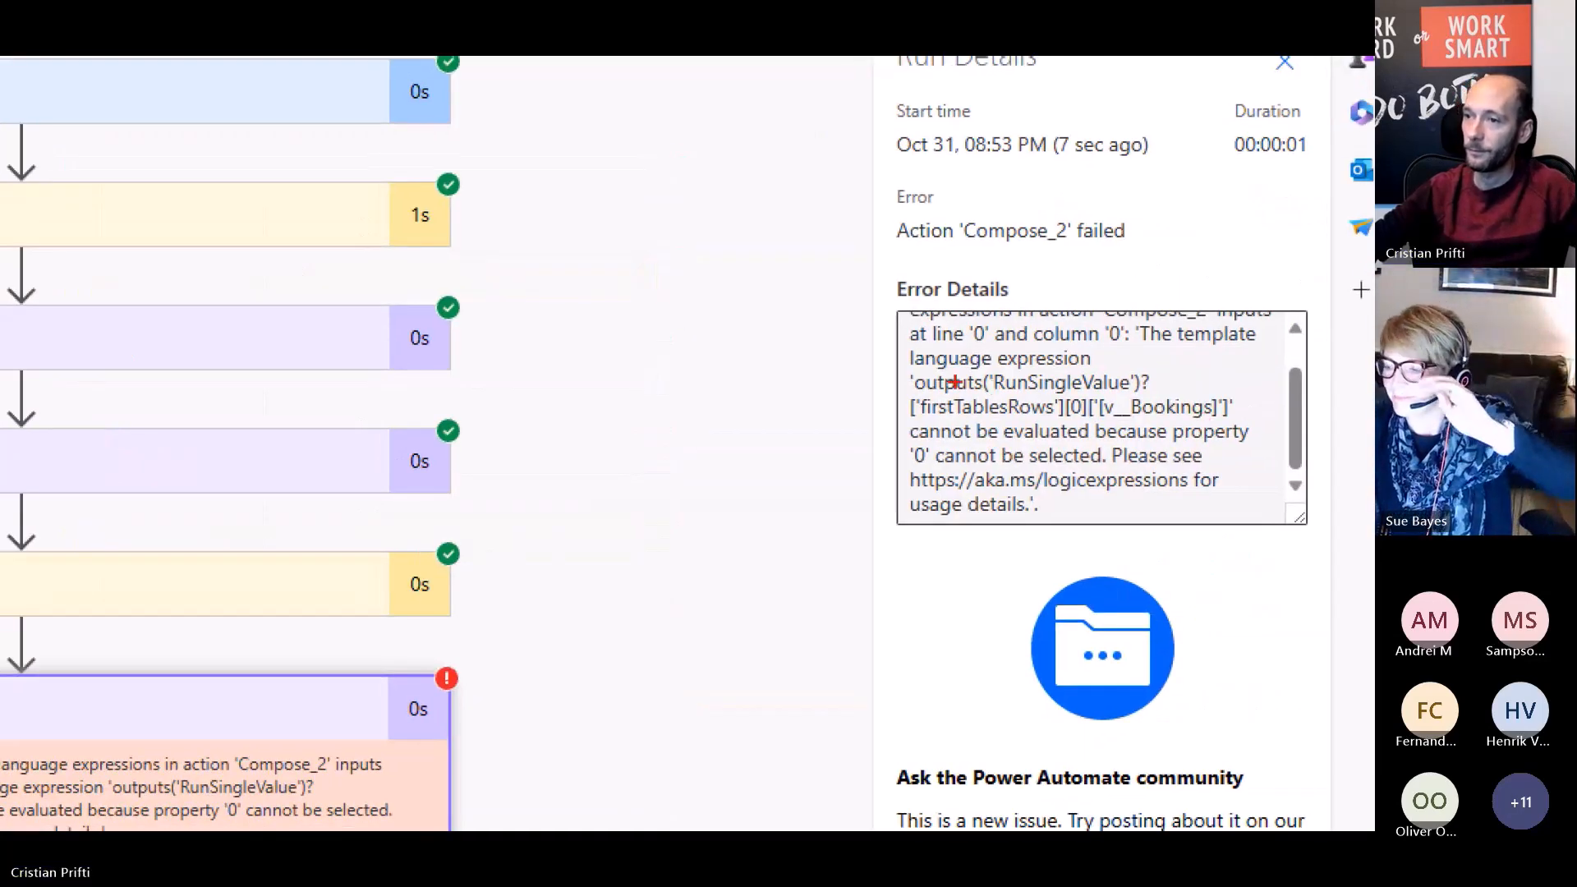
pyautogui.moveTo(896, 367)
pyautogui.mouseDown()
pyautogui.moveTo(1149, 404)
pyautogui.moveTo(1150, 390)
pyautogui.mouseUp()
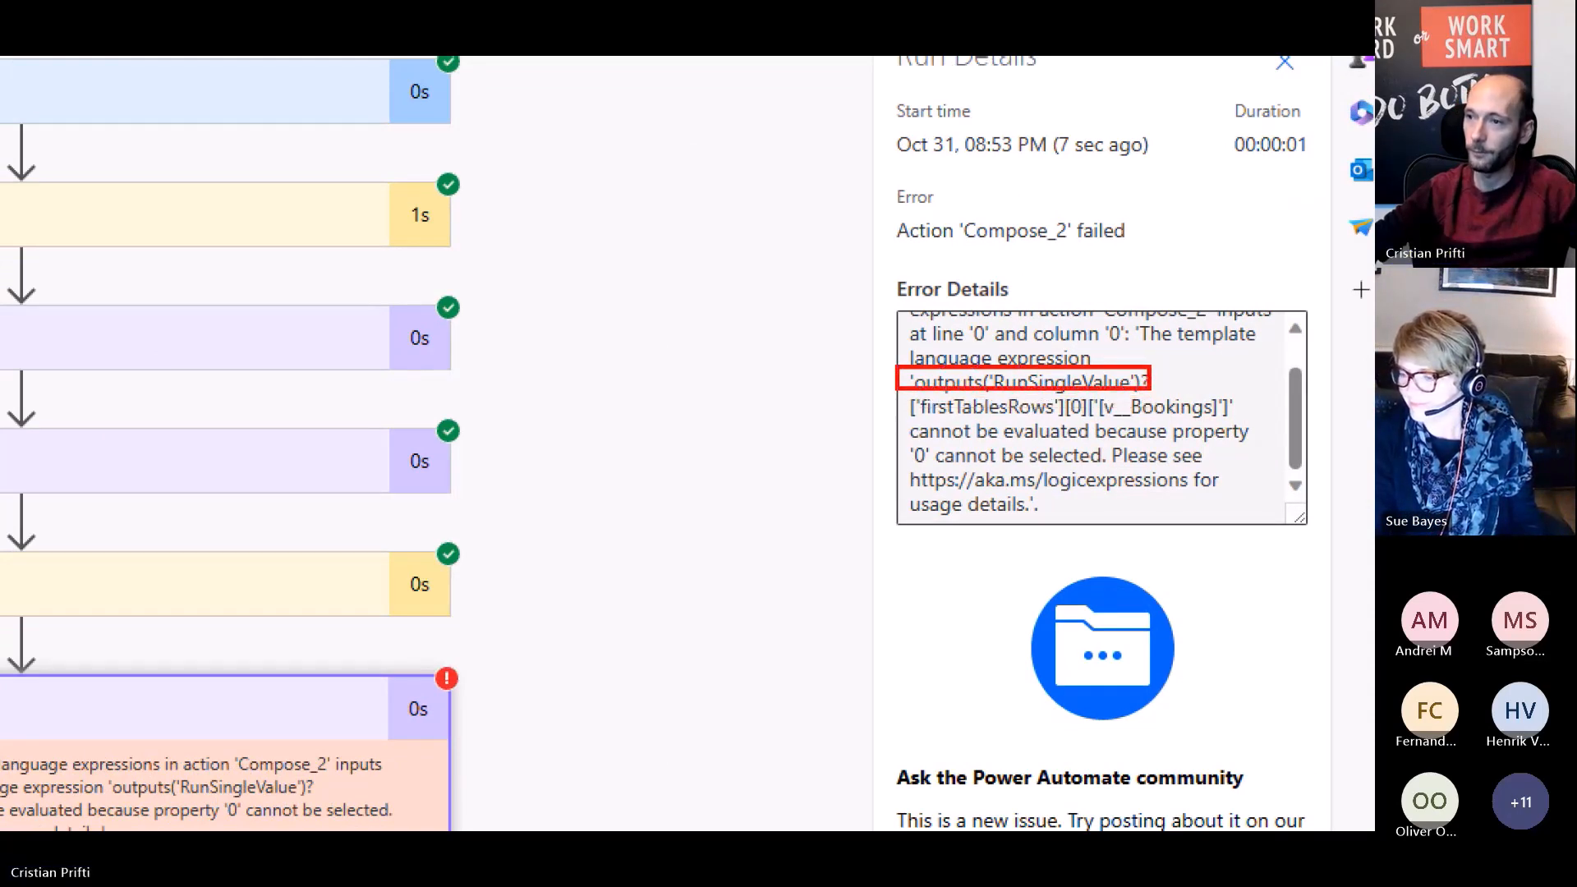
pyautogui.moveTo(901, 395); pyautogui.dragTo(1061, 427)
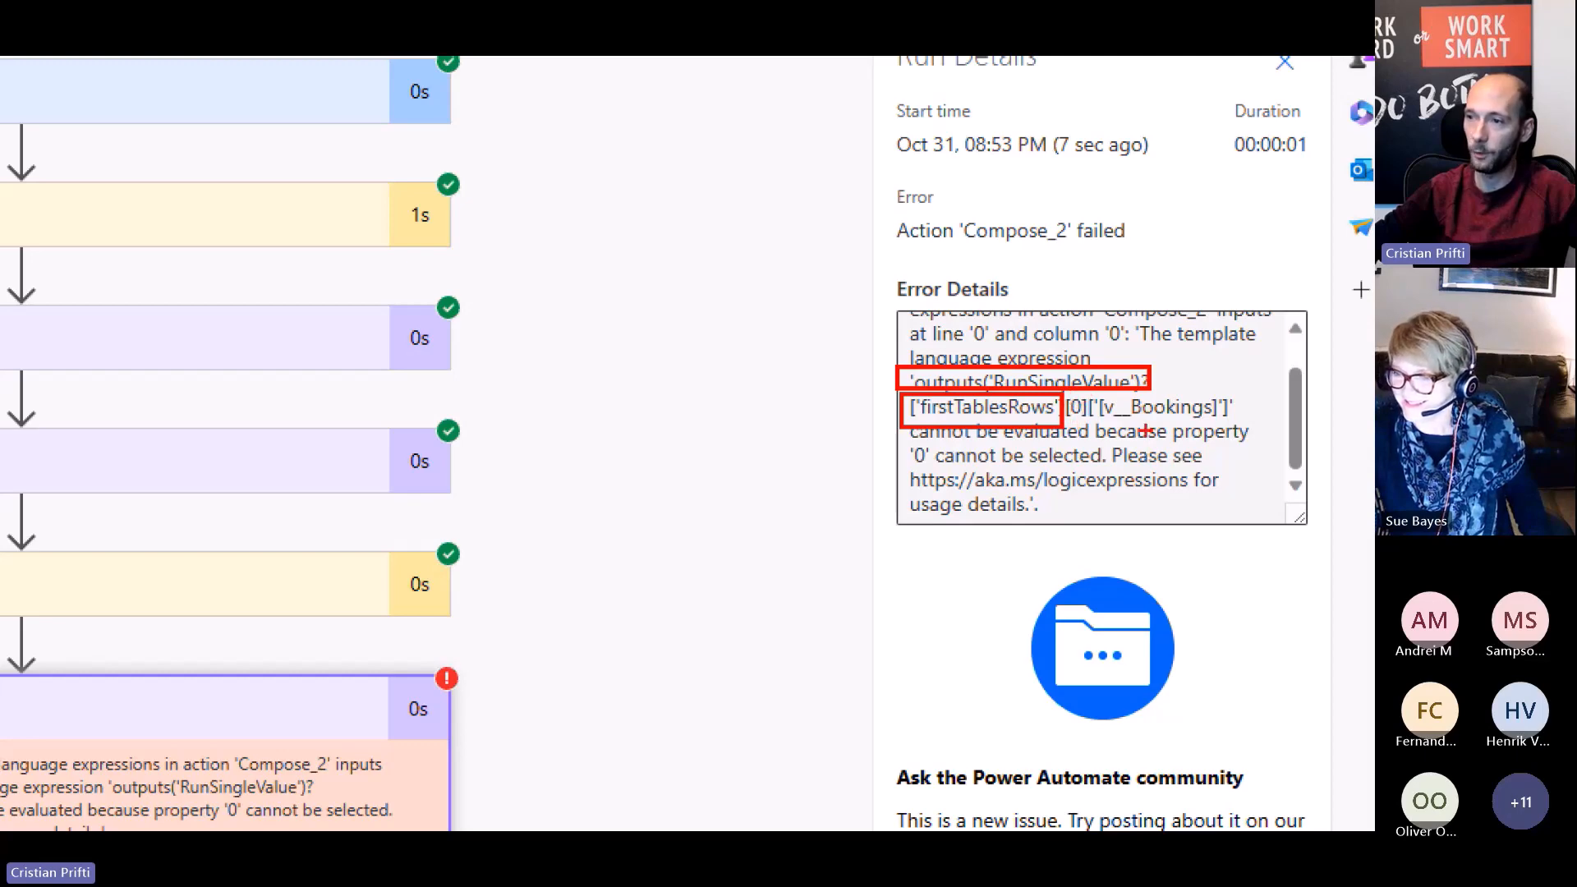
pyautogui.press('Escape')
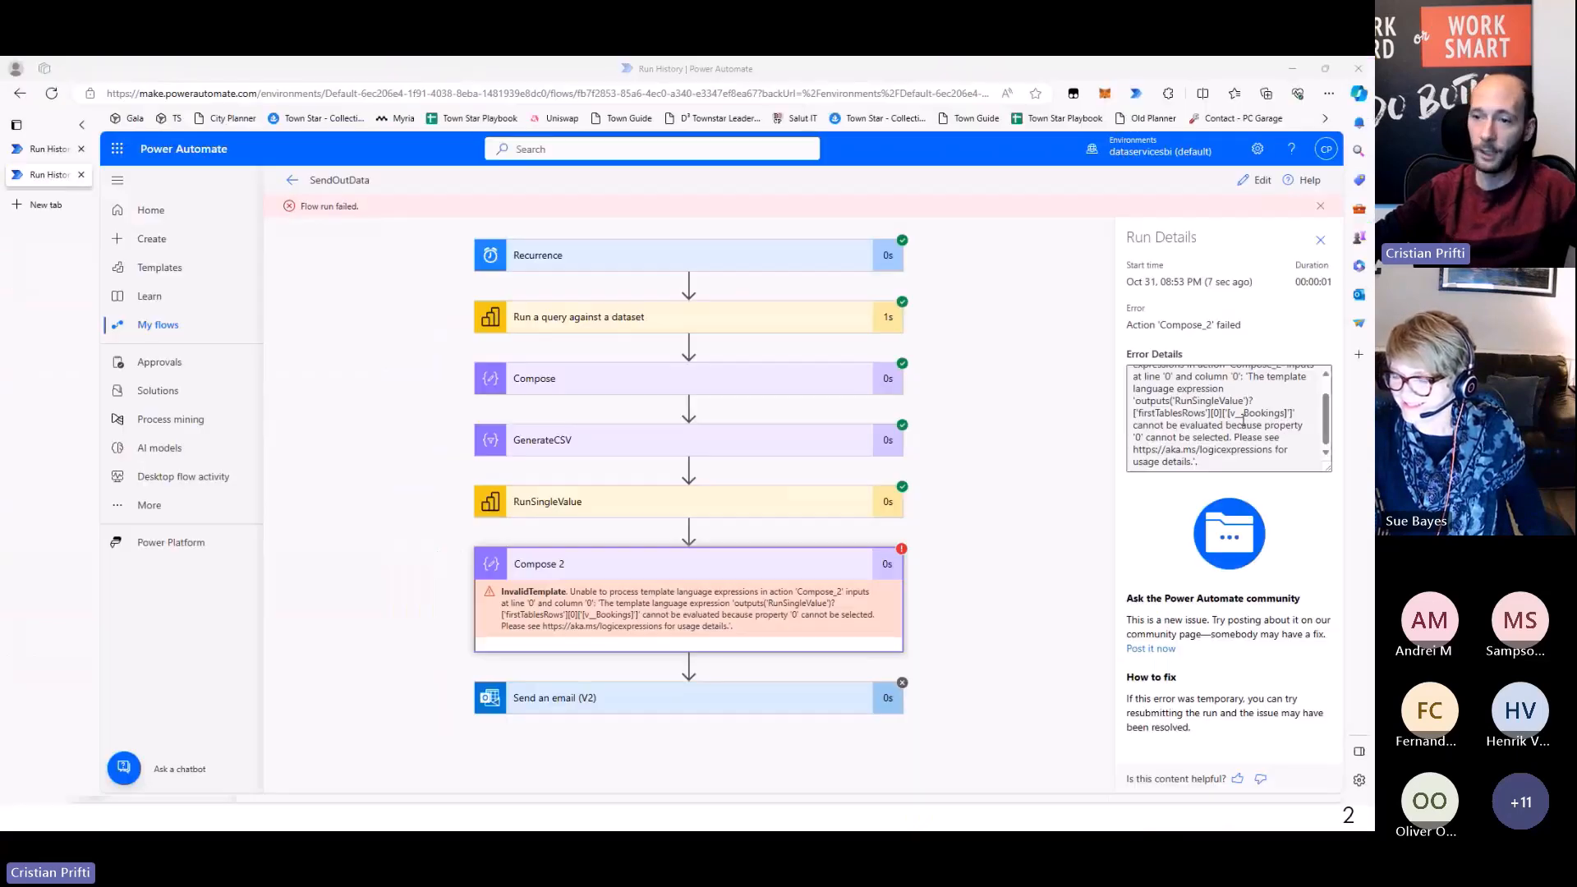
# Expand RunSingleValue to see its output holding [v__Bookings] 400
pyautogui.click(555, 503)
pyautogui.scroll(-5, 588, 422)
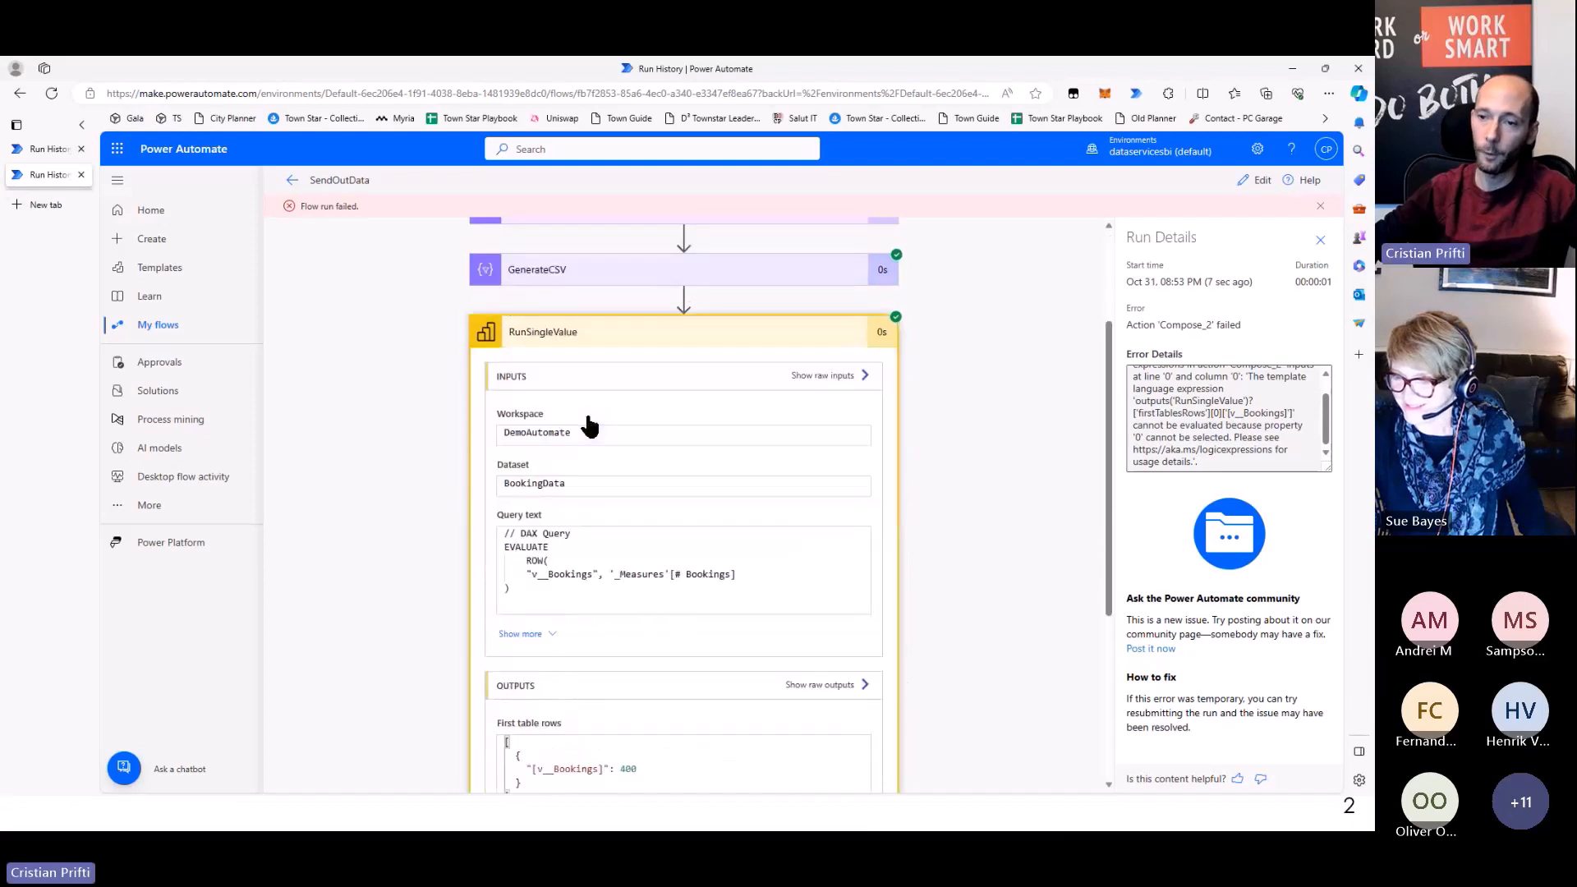
pyautogui.moveTo(532, 507); pyautogui.dragTo(604, 508)
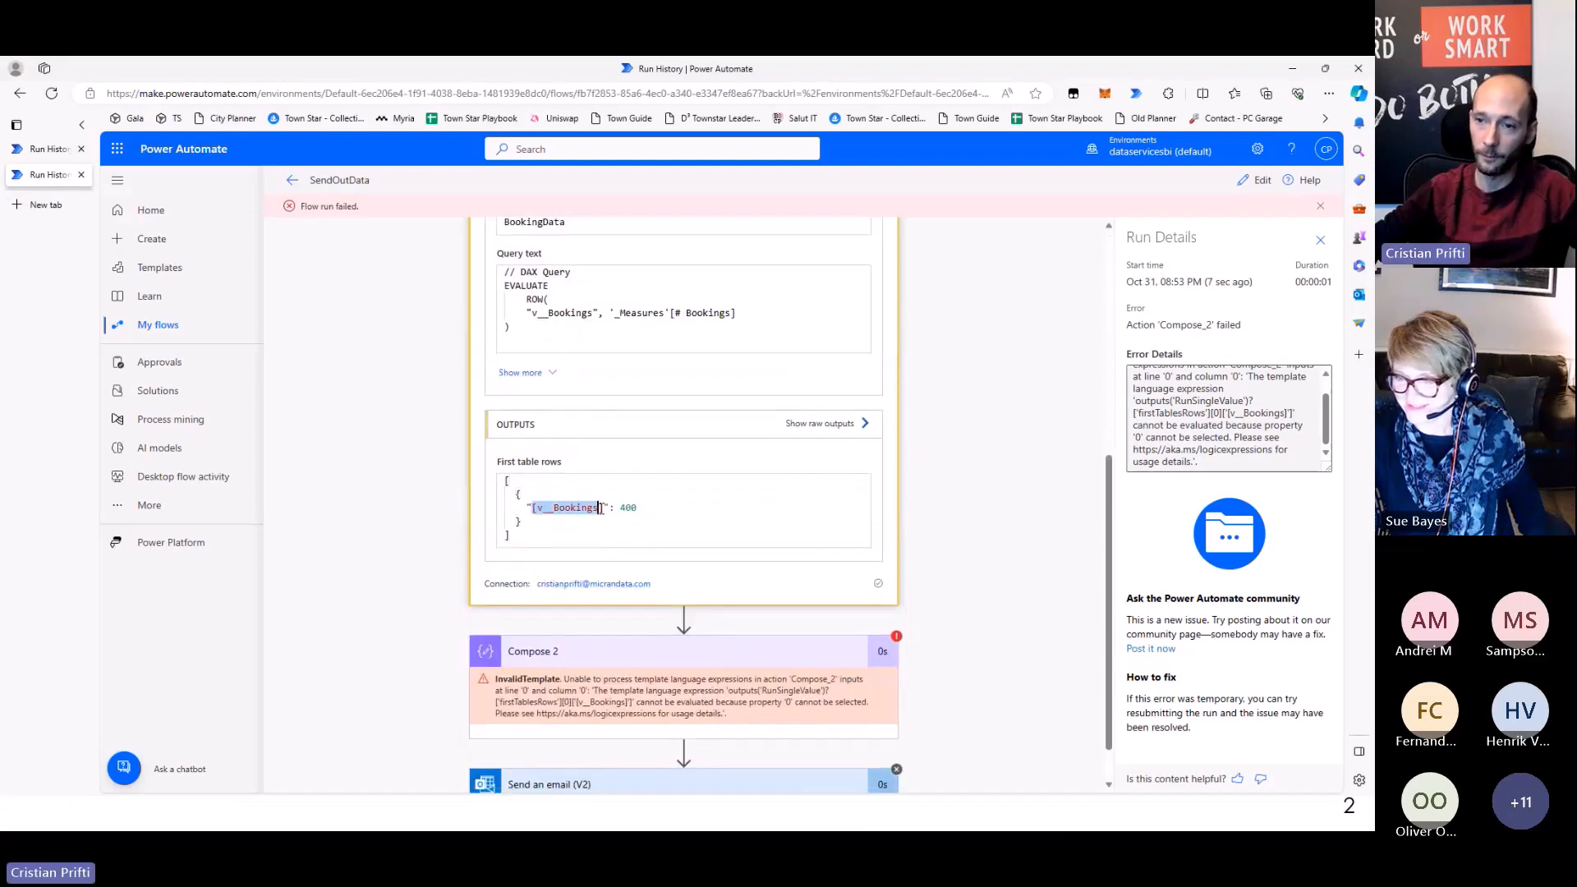
# Remove the extra 's' so Compose 2 reads firstTableRows, then save and start another test
pyautogui.click(1257, 179)
pyautogui.click(743, 564)
pyautogui.moveTo(1221, 686); pyautogui.dragTo(1280, 687)
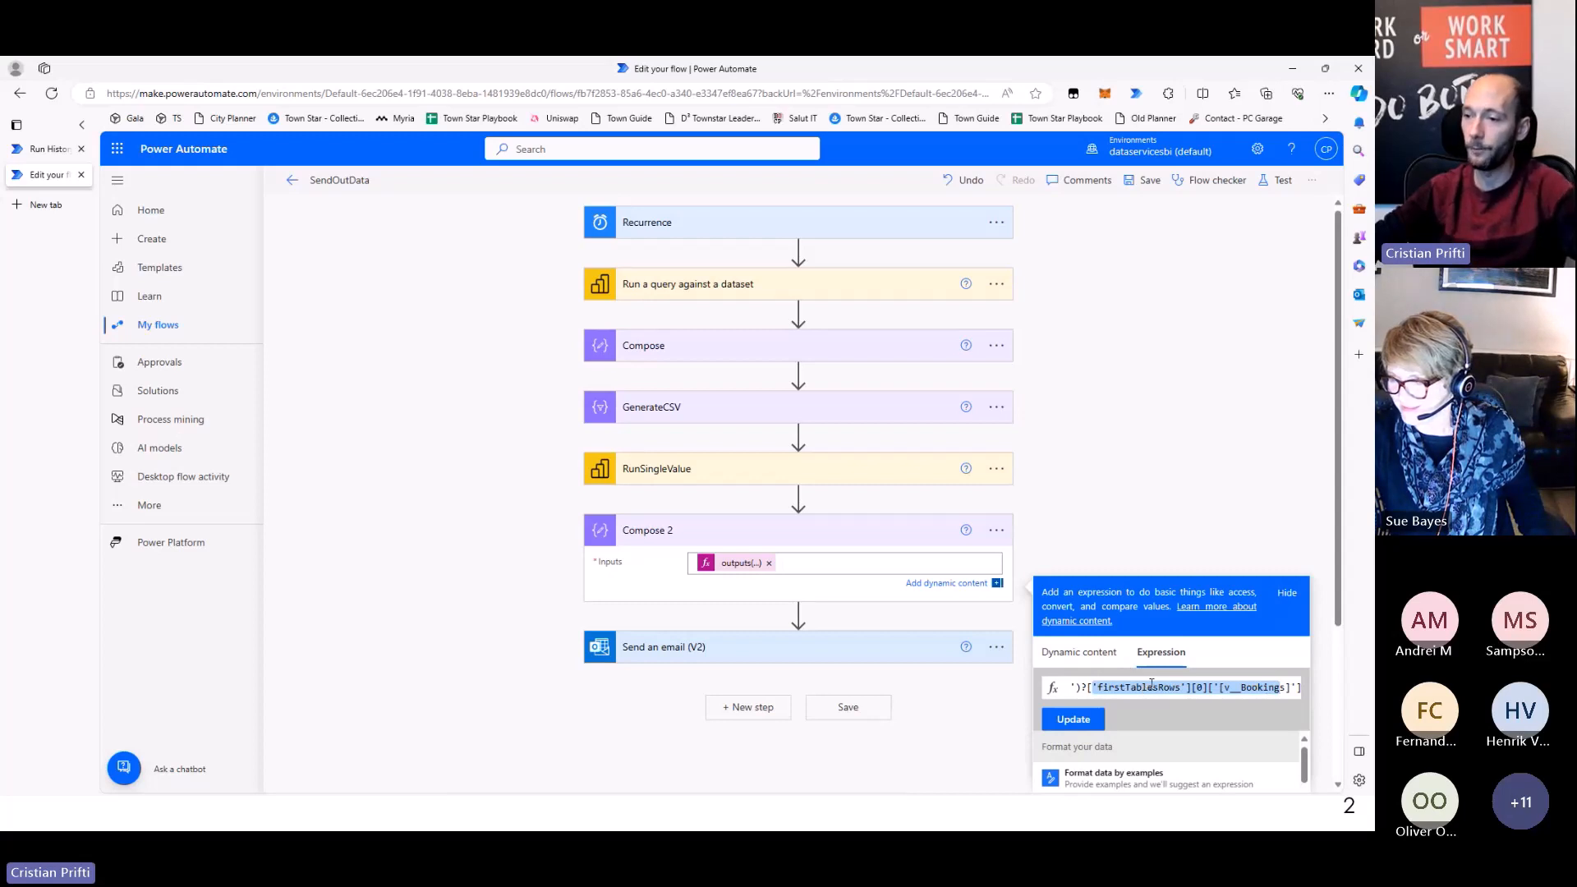
pyautogui.click(1151, 684)
pyautogui.click(1083, 720)
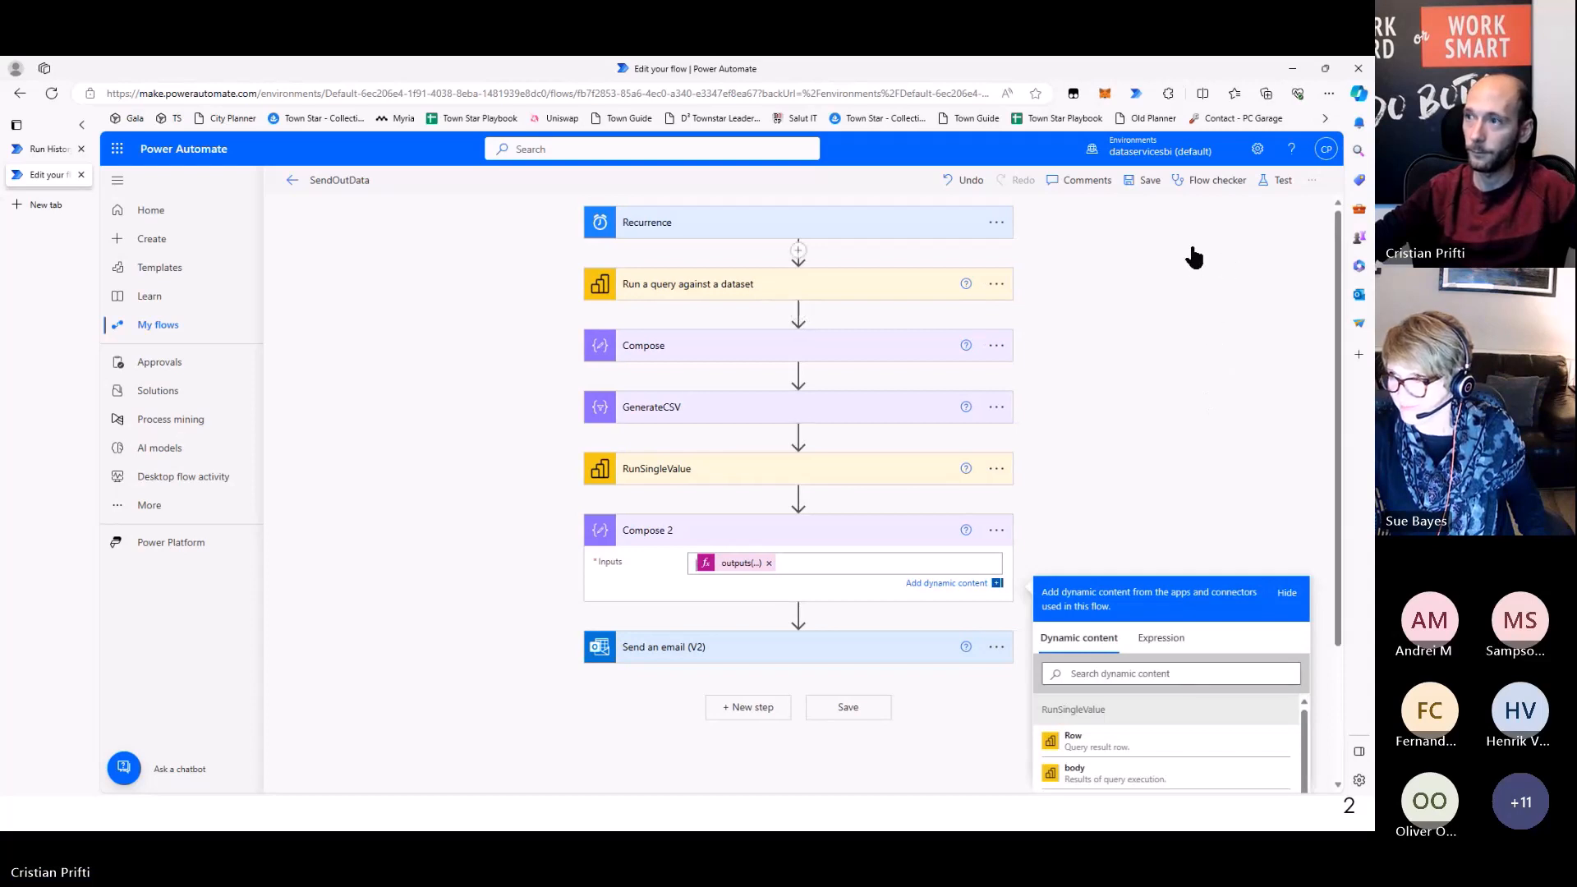
pyautogui.click(1144, 188)
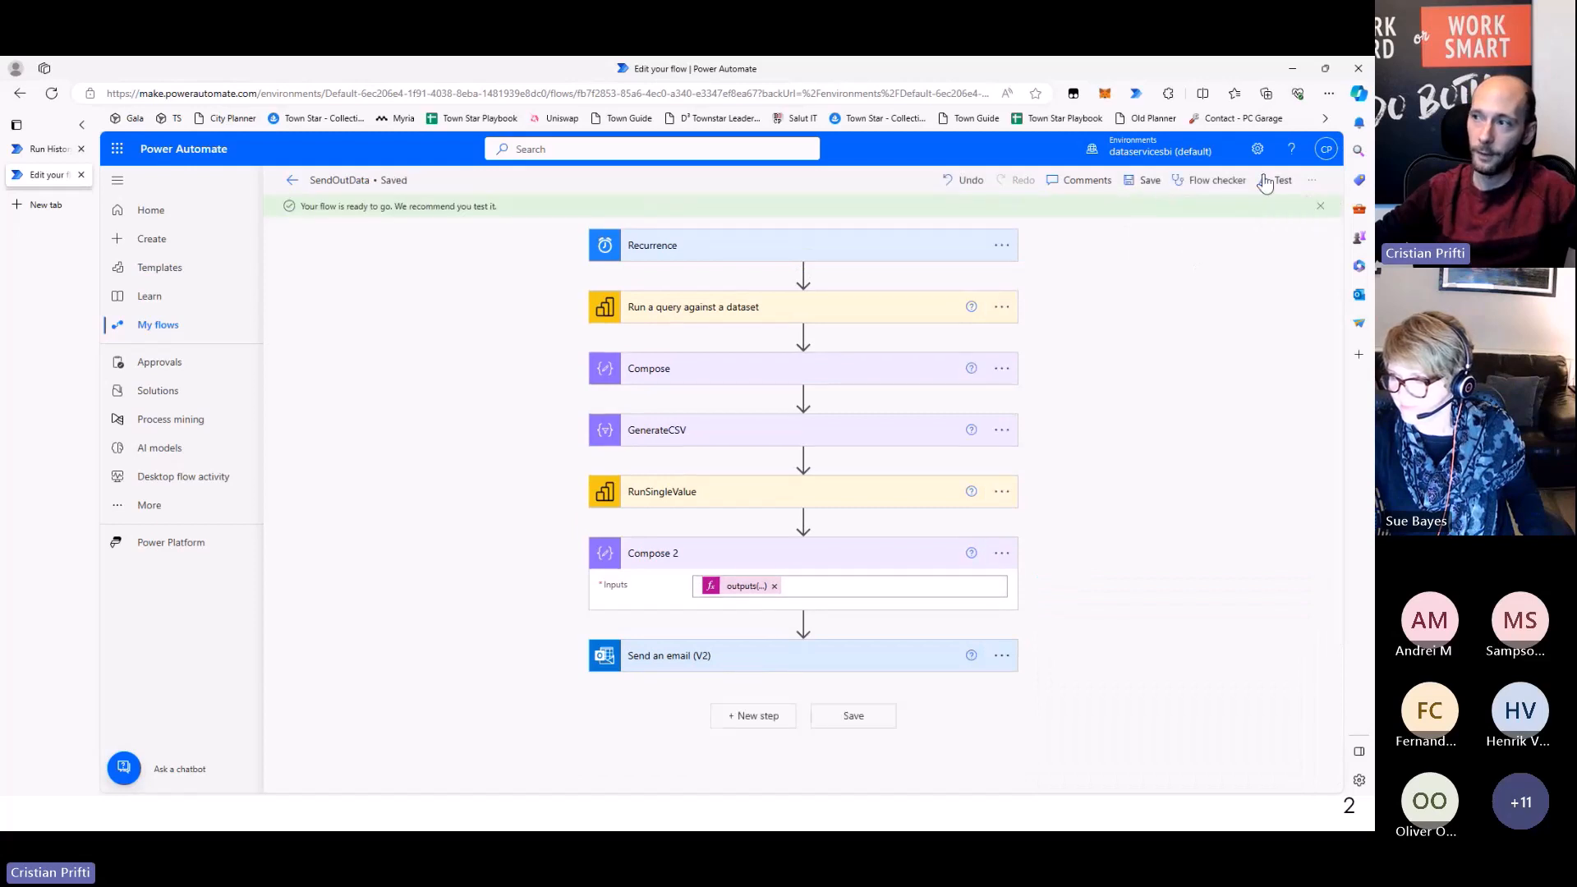
pyautogui.click(1273, 186)
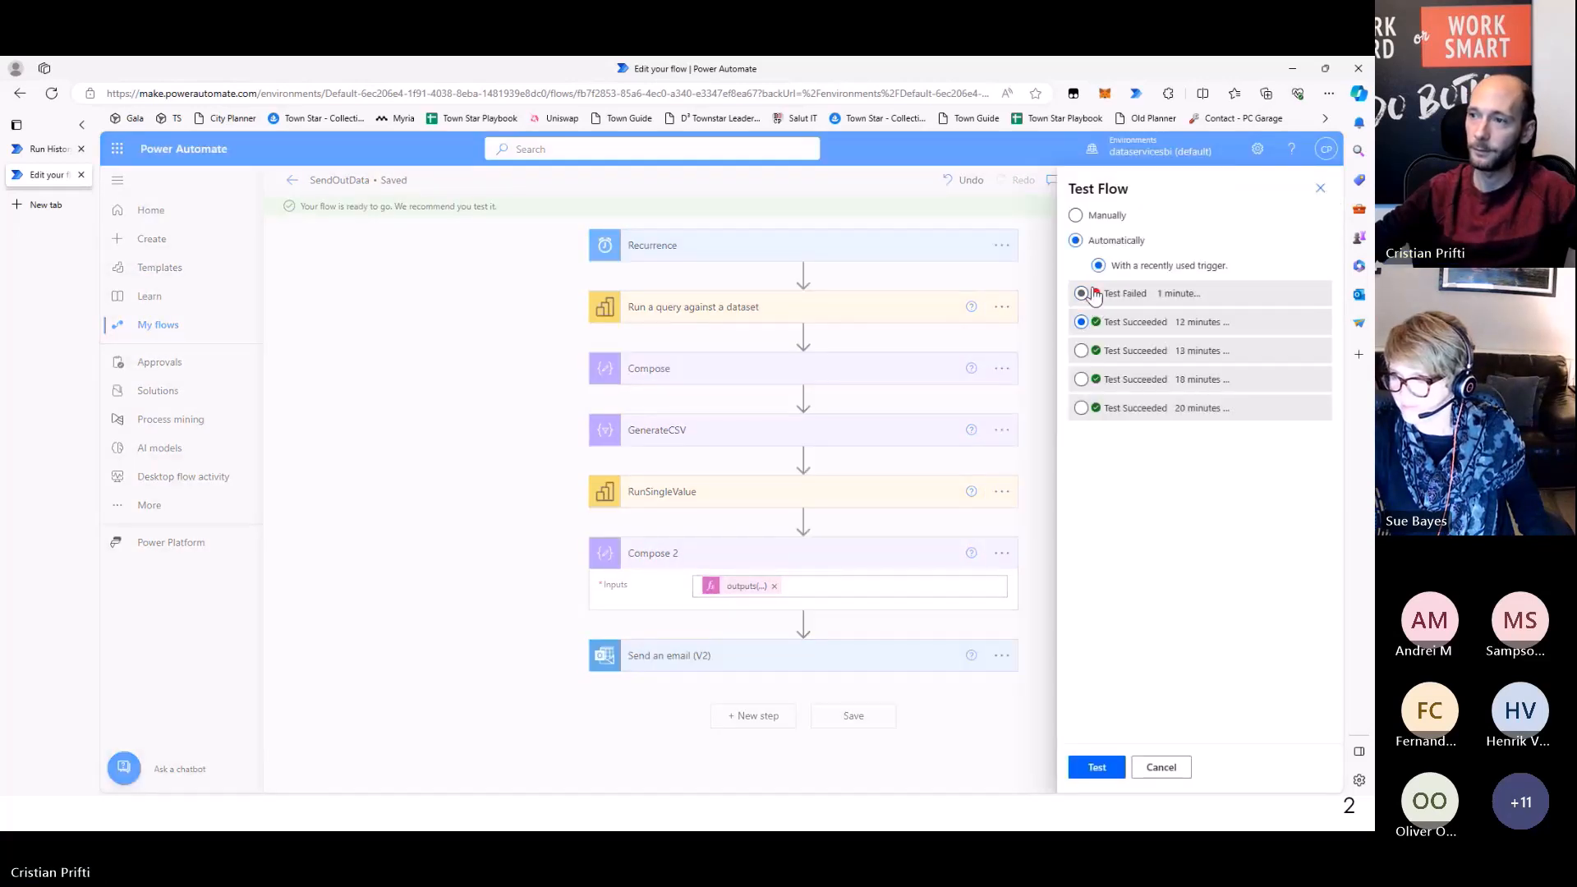
pyautogui.click(1095, 768)
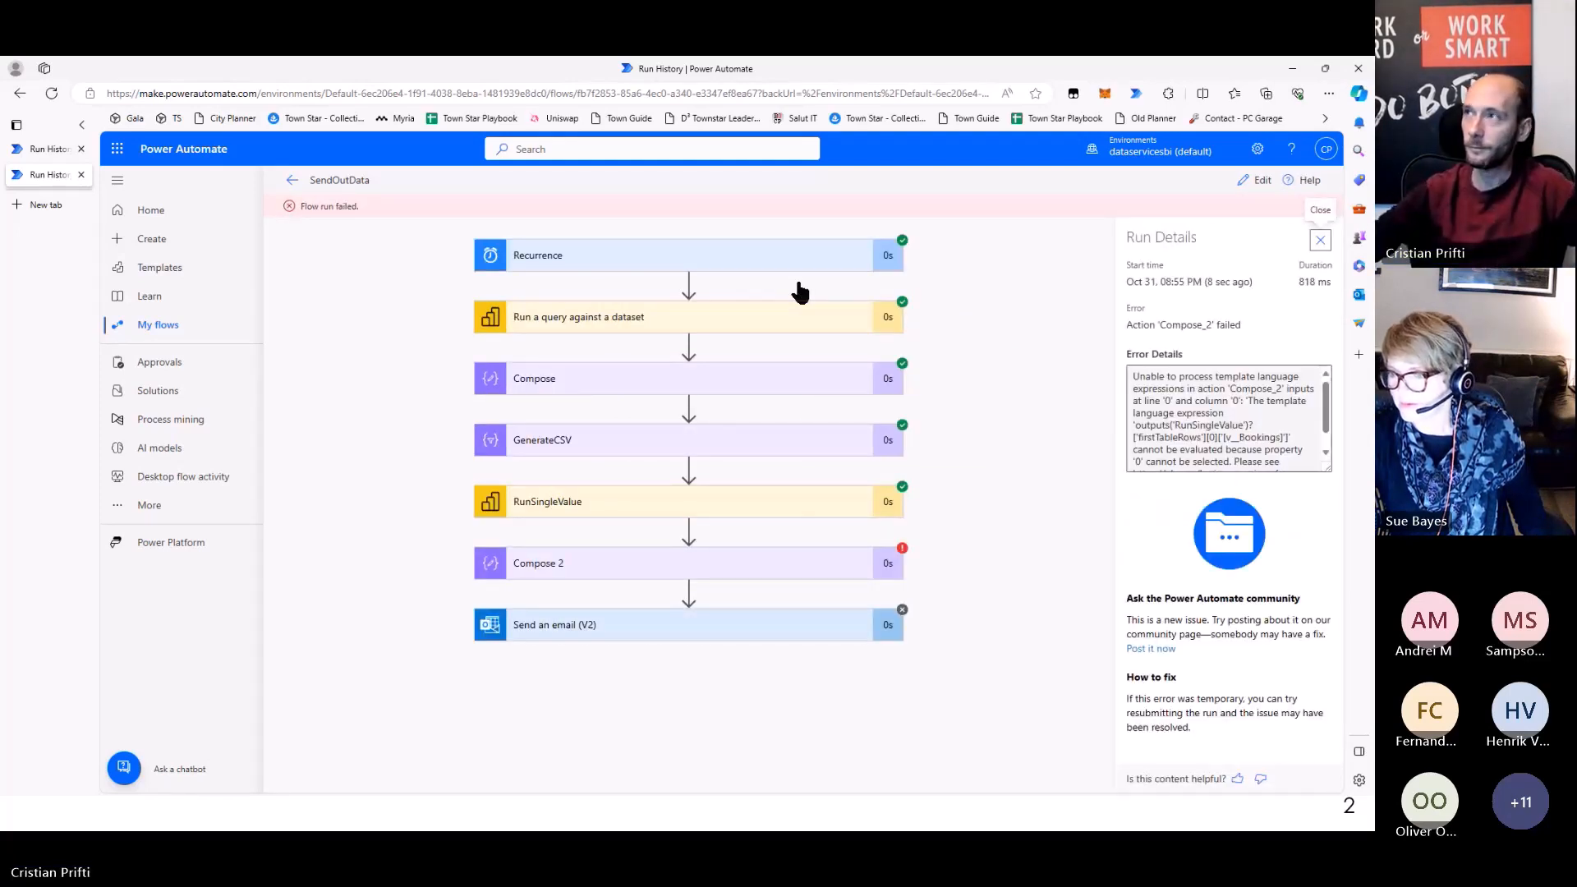
# Check Compose 2's error and RunSingleValue's raw JSON showing firstTableRows with [v__Bookings] 400
pyautogui.click(585, 569)
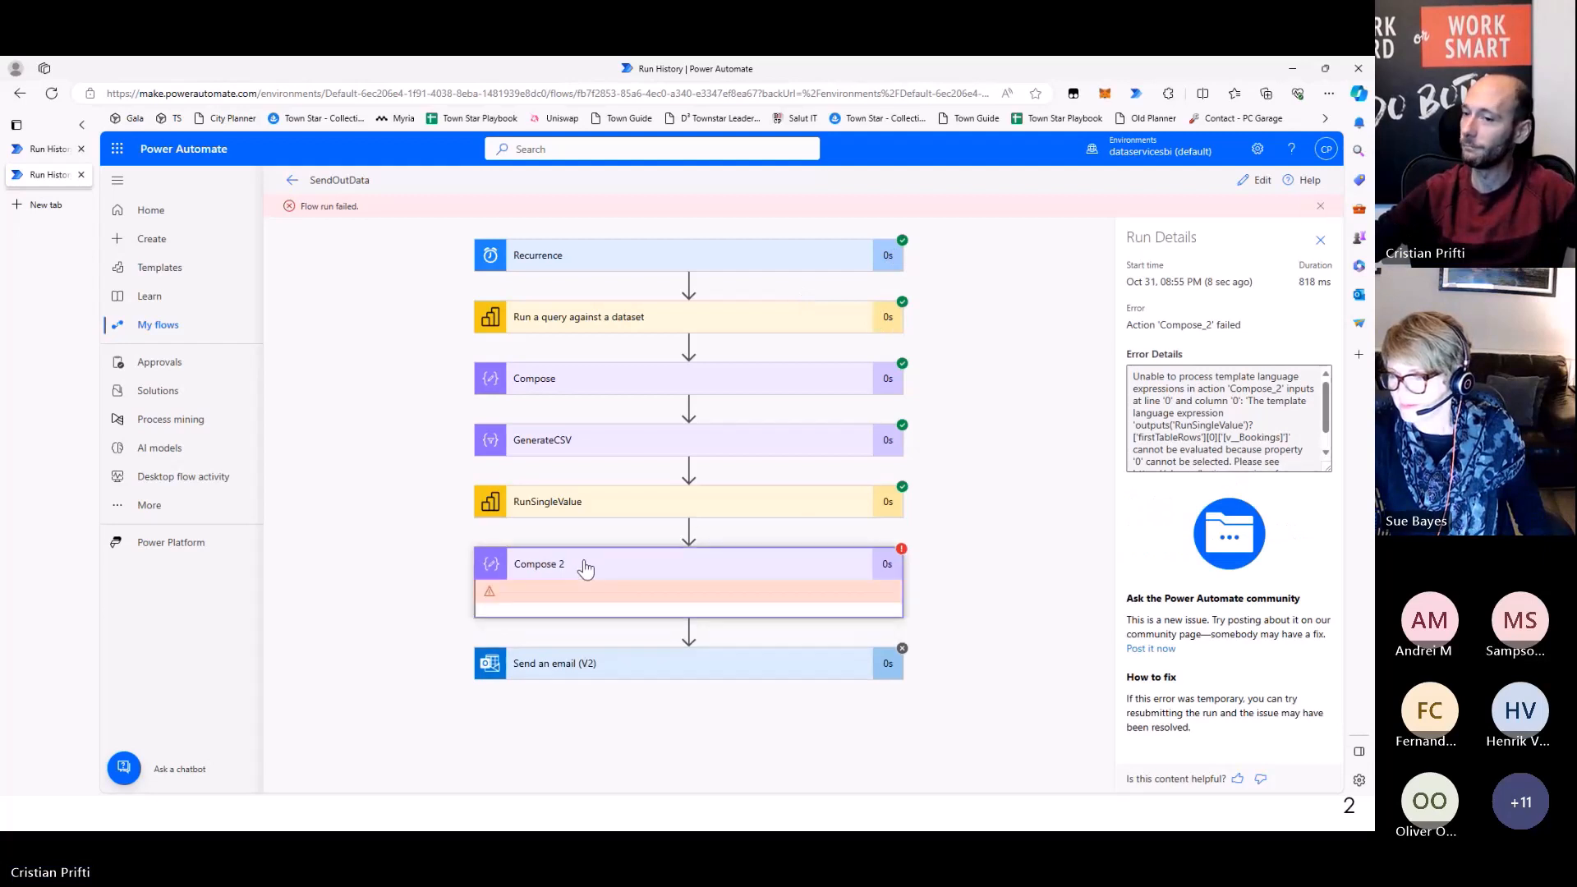
pyautogui.click(600, 506)
pyautogui.scroll(-3, 739, 443)
pyautogui.scroll(-1, 821, 493)
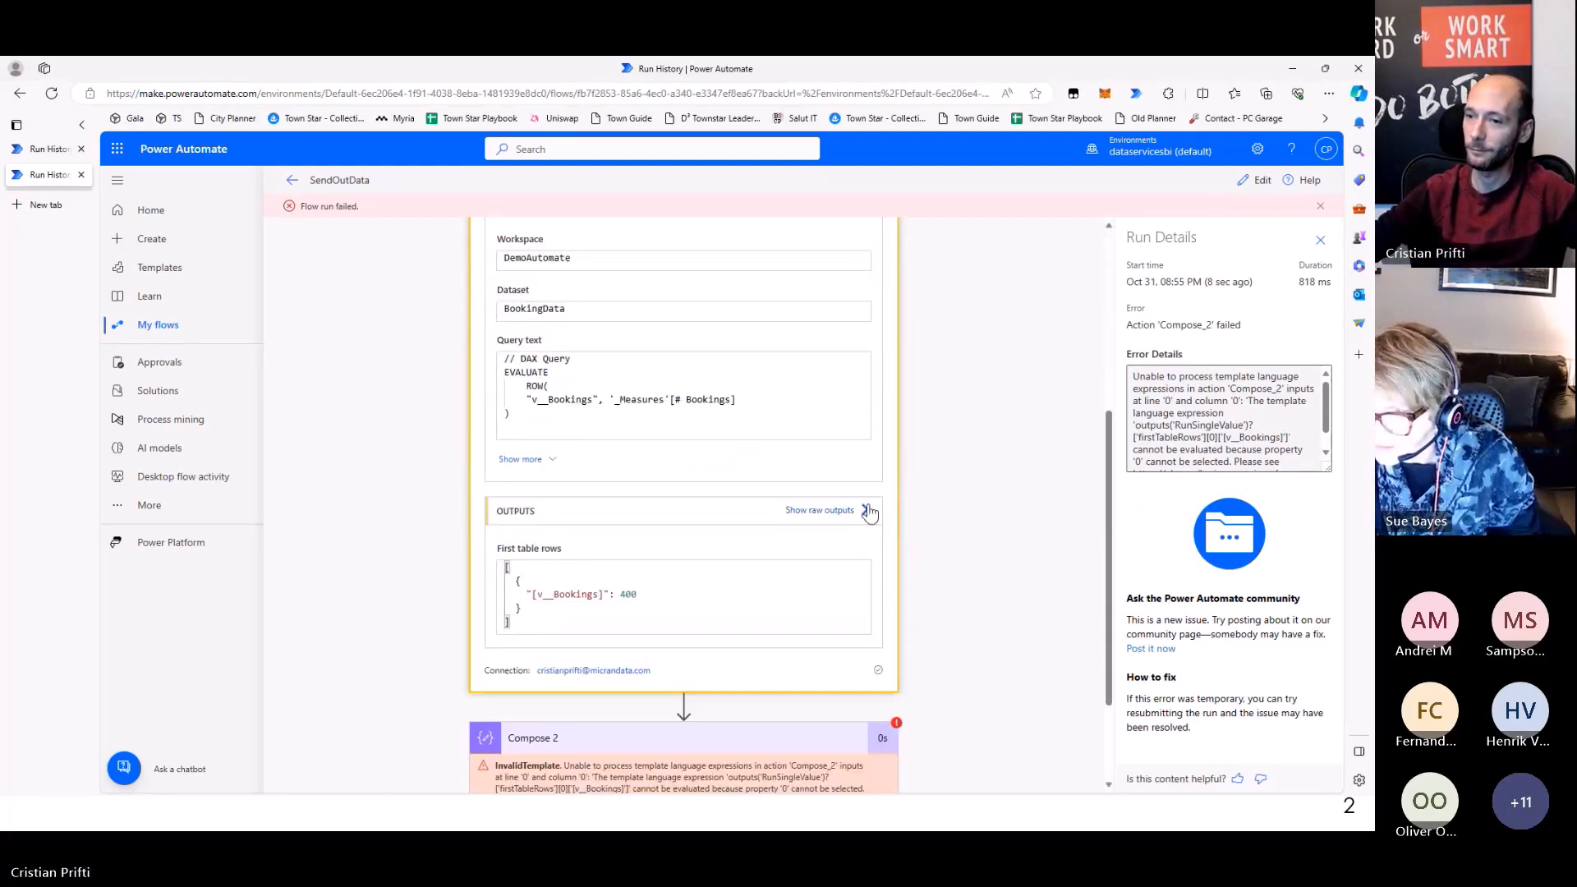
pyautogui.click(865, 508)
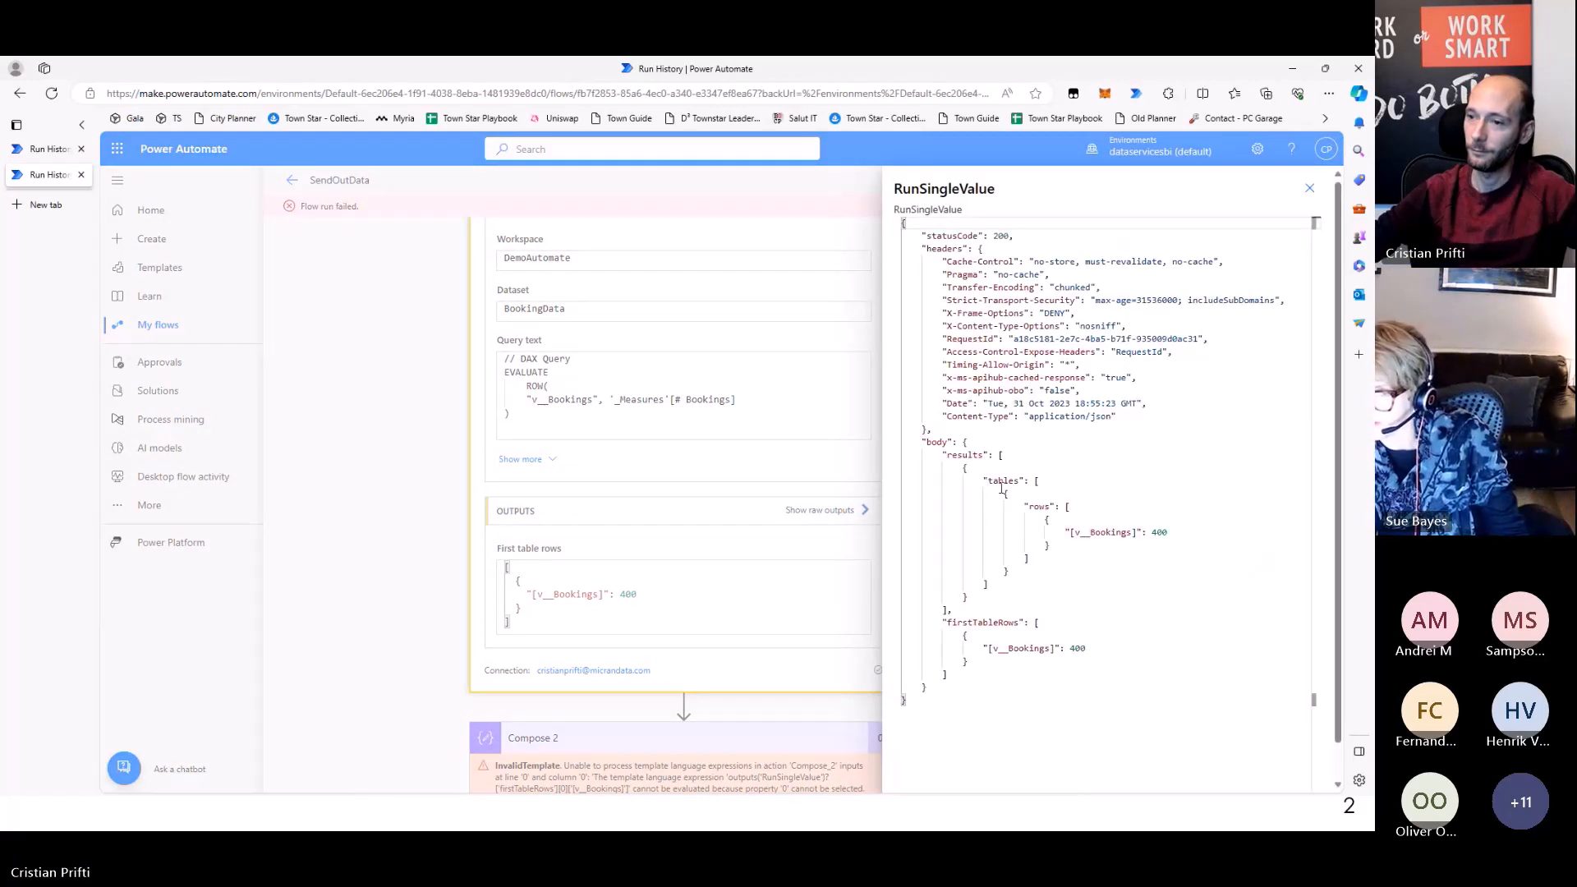
pyautogui.moveTo(942, 621); pyautogui.dragTo(1036, 620)
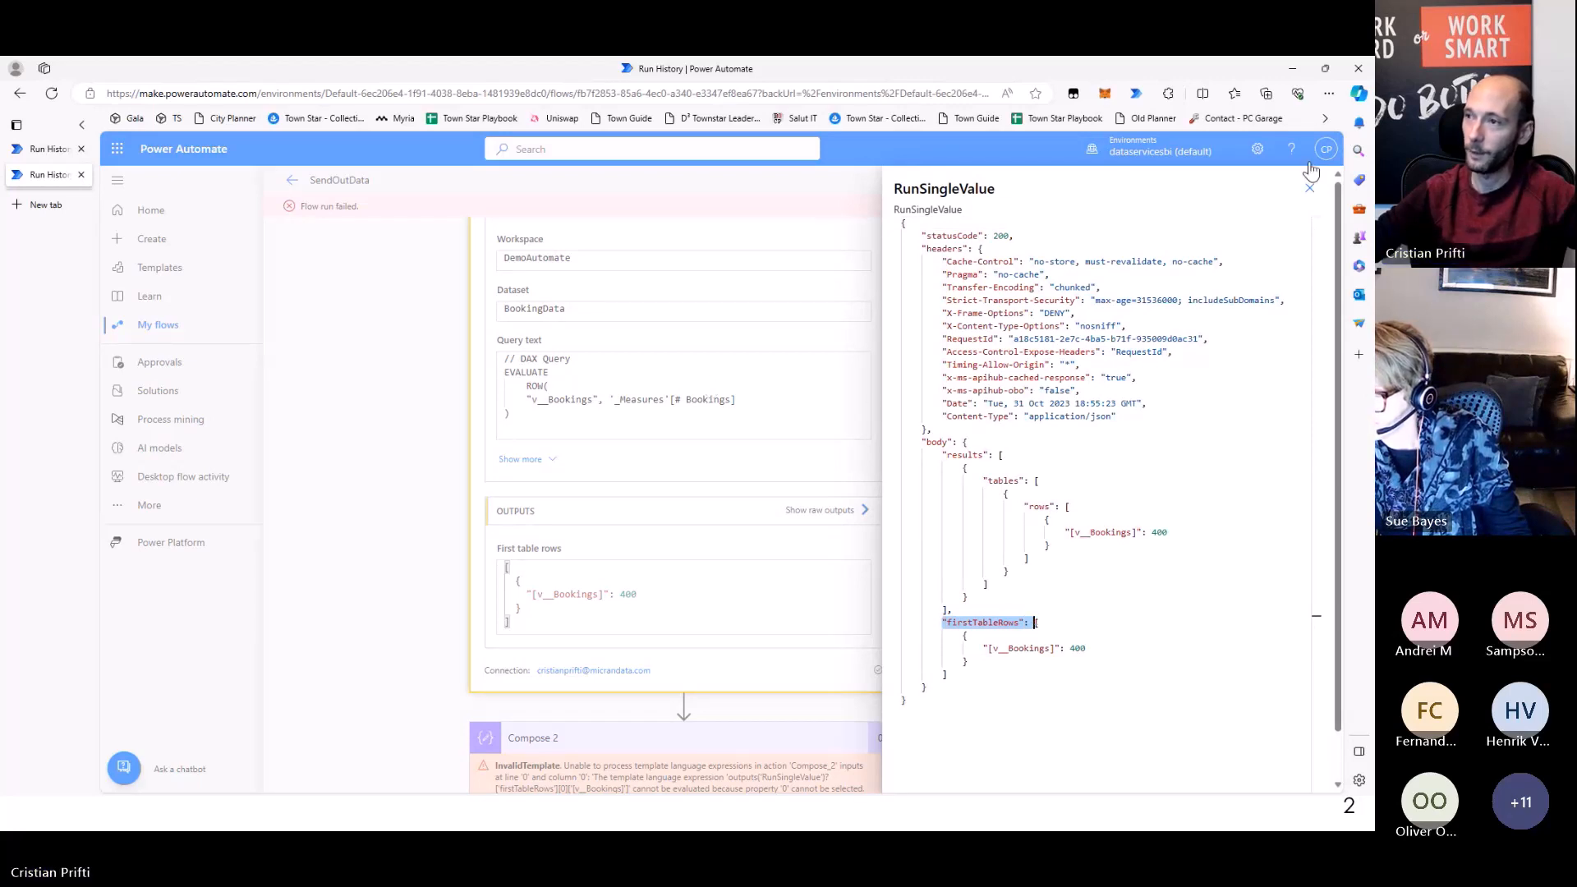
pyautogui.click(1309, 194)
pyautogui.scroll(-2, 781, 546)
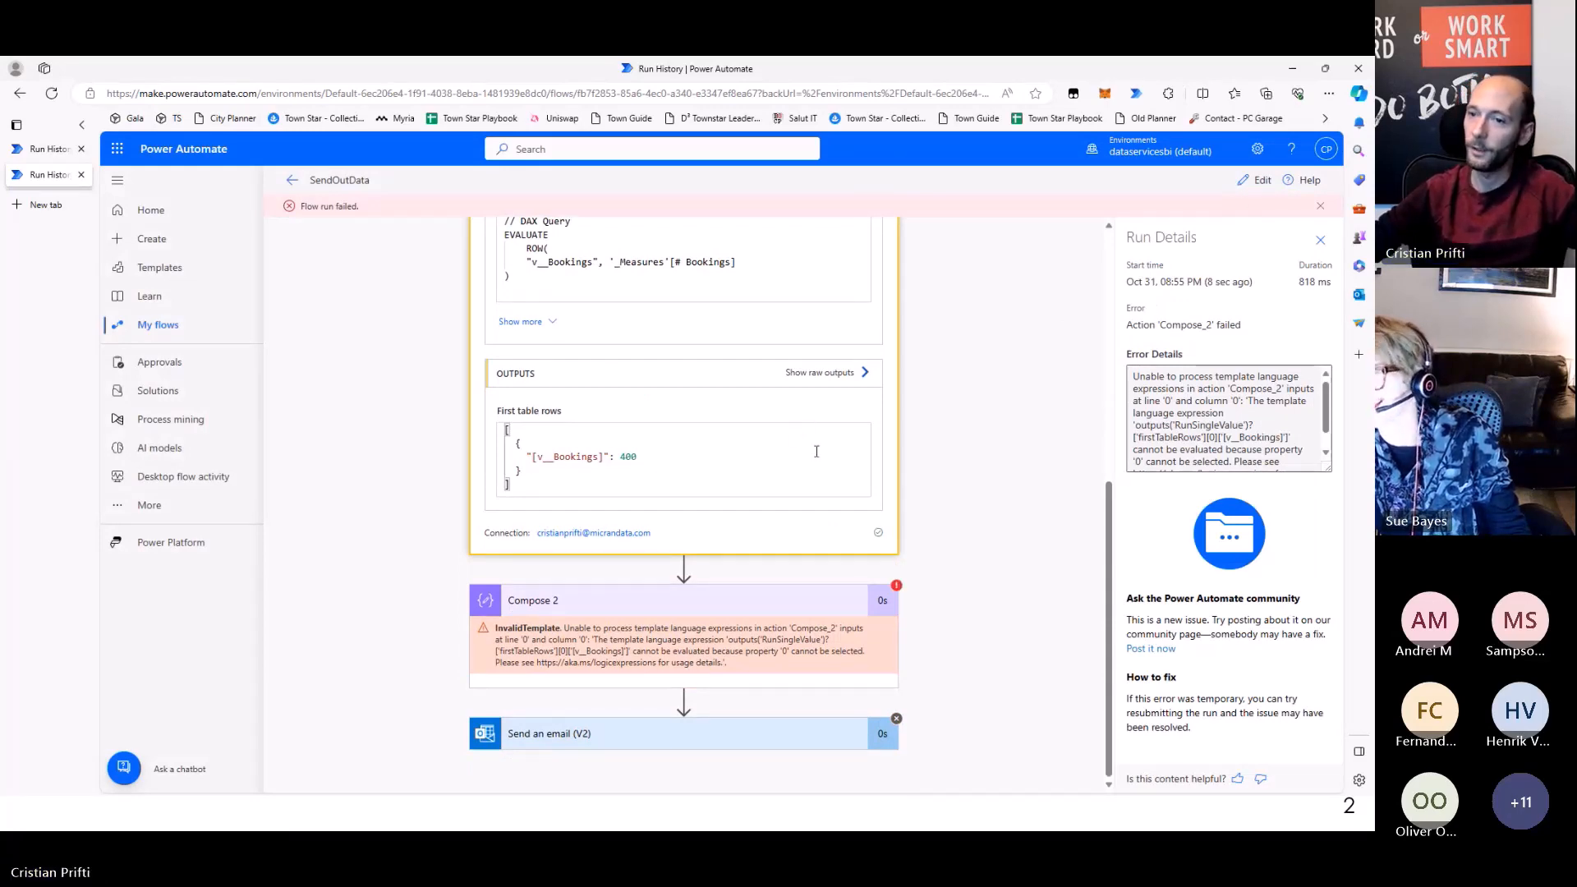
pyautogui.scroll(2, 910, 534)
pyautogui.scroll(1, 907, 530)
pyautogui.scroll(-2, 896, 493)
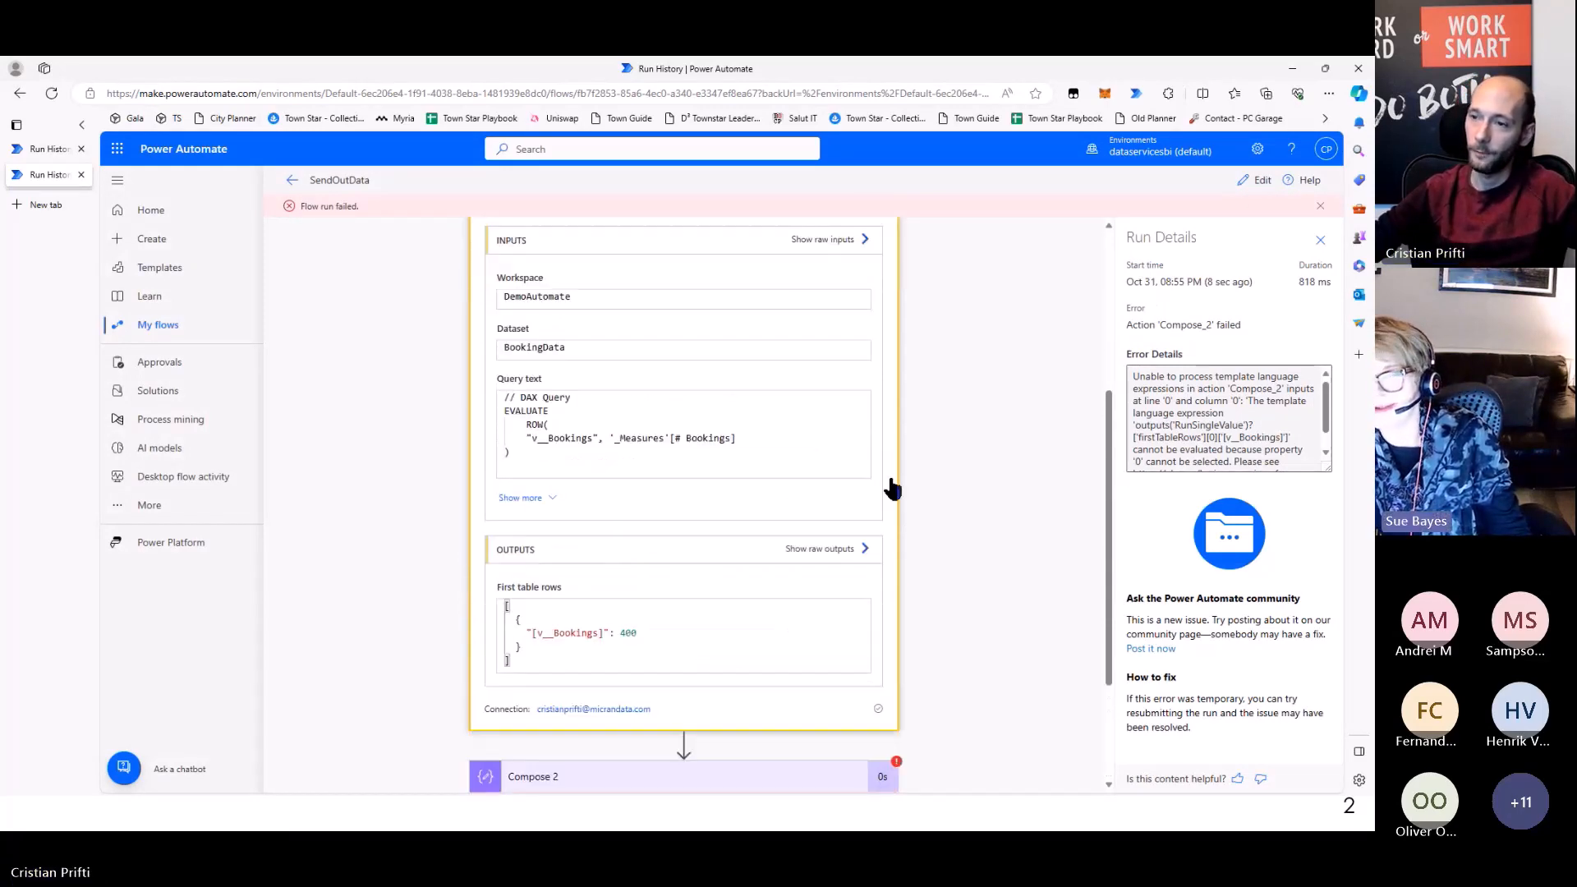
pyautogui.scroll(-2, 892, 488)
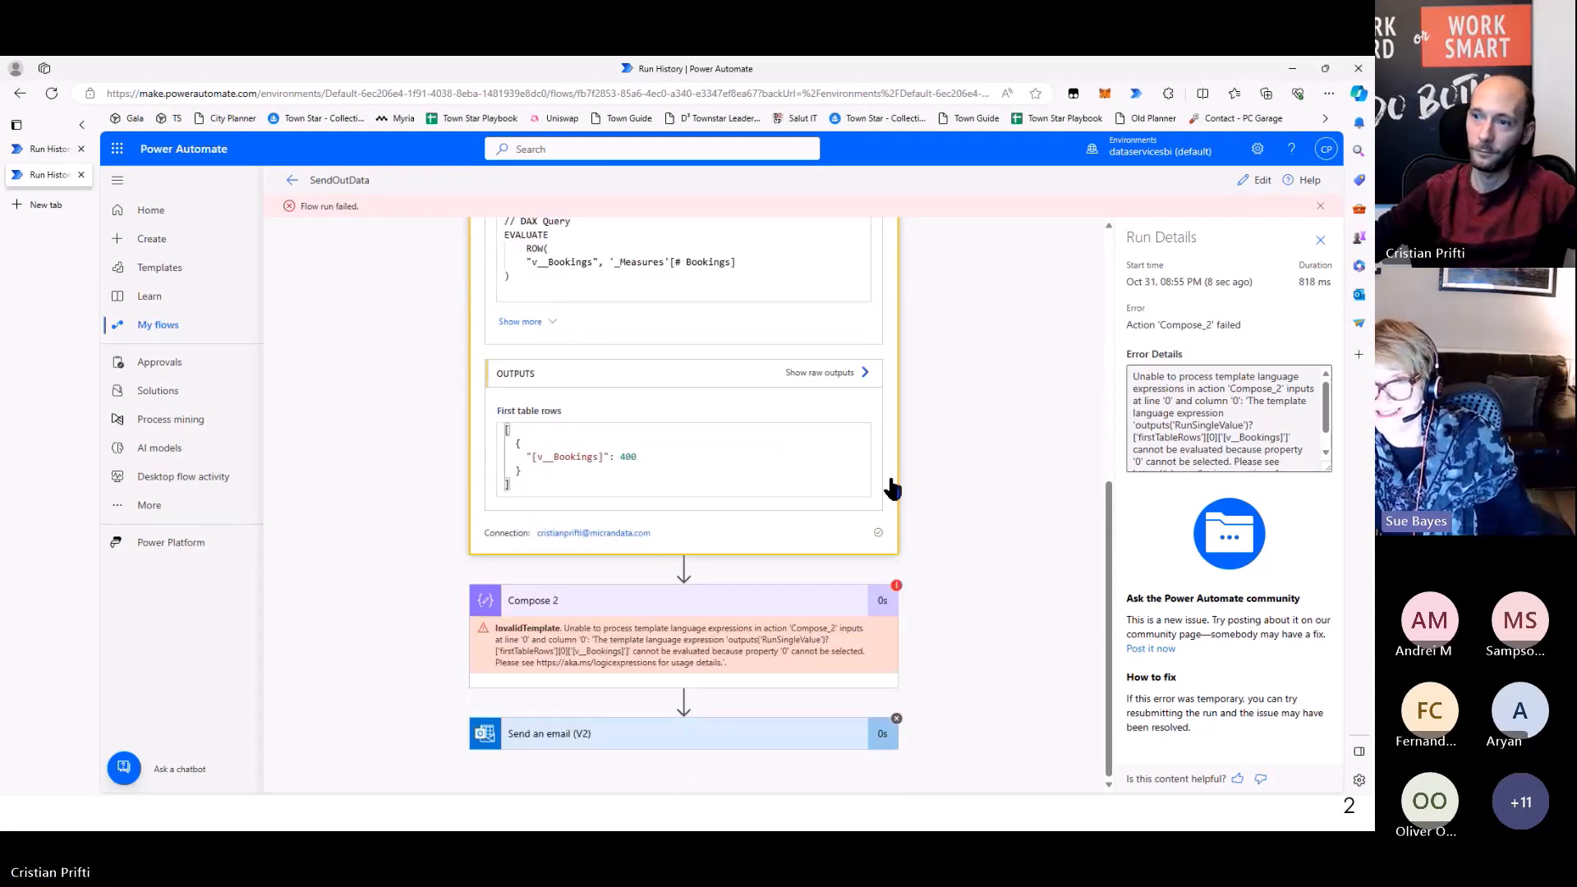
# Reopen RunSingleValue's raw output, locate body and its nested firstTableRows key, then resume editing
pyautogui.click(825, 375)
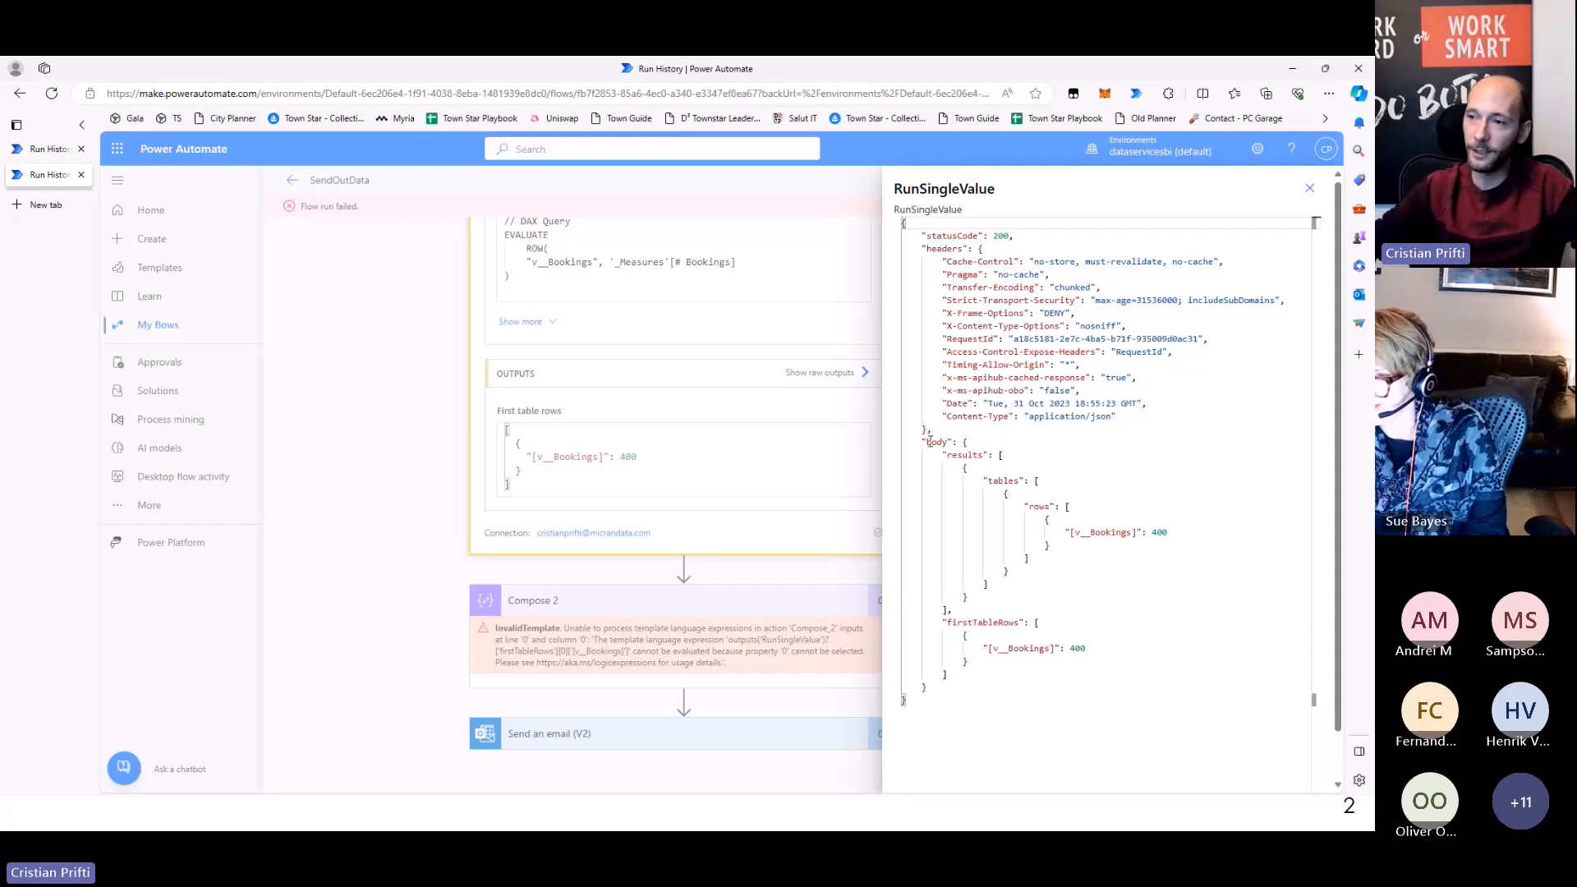
pyautogui.moveTo(927, 442); pyautogui.dragTo(948, 441)
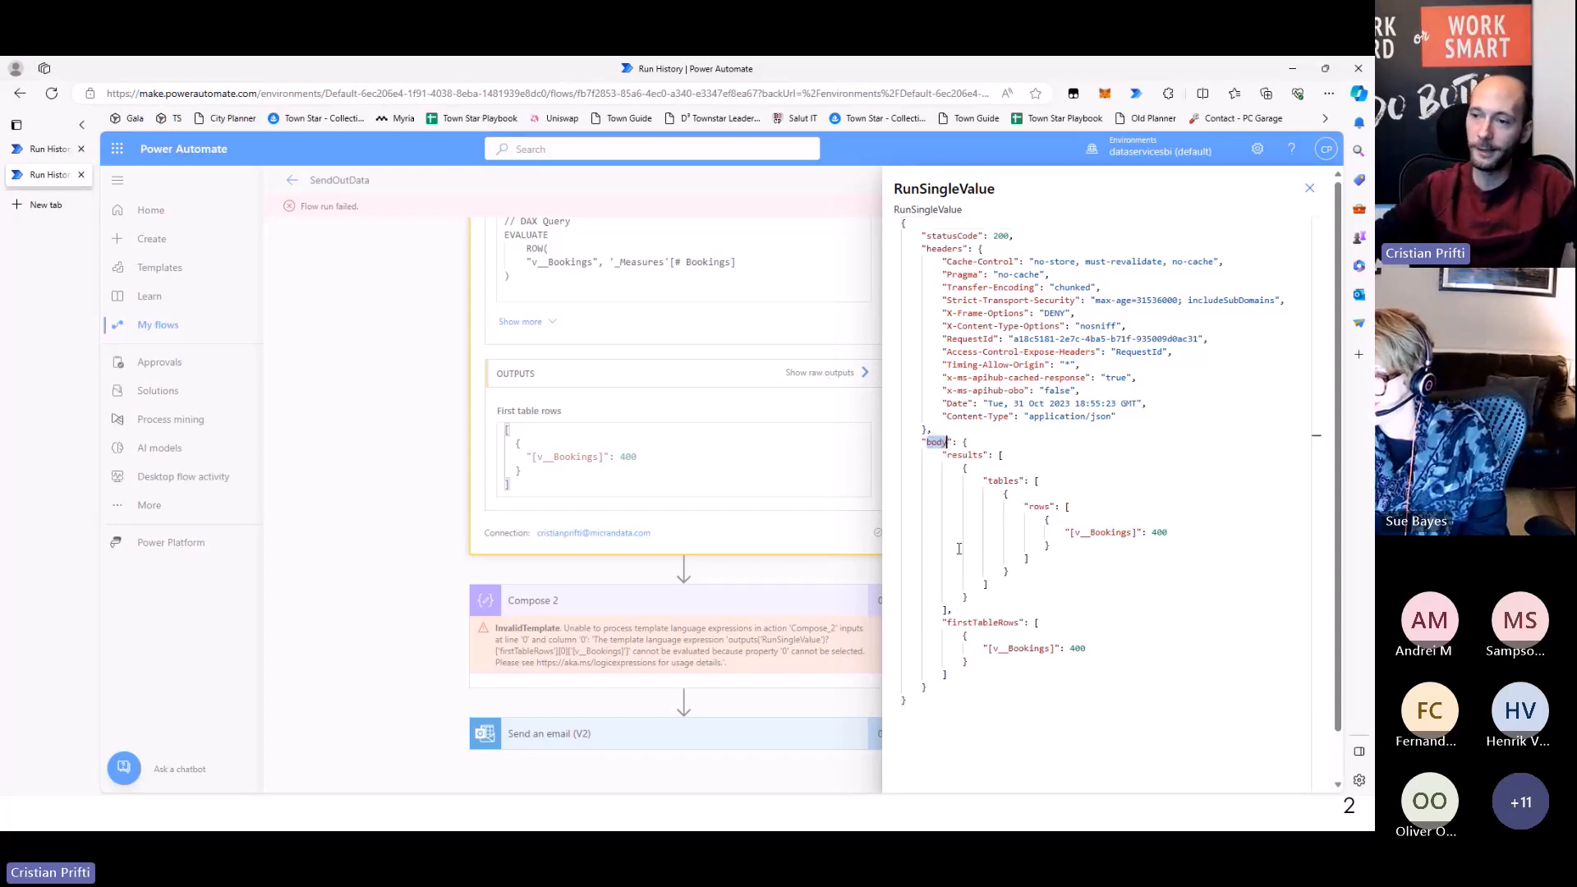
pyautogui.moveTo(946, 621); pyautogui.dragTo(1020, 623)
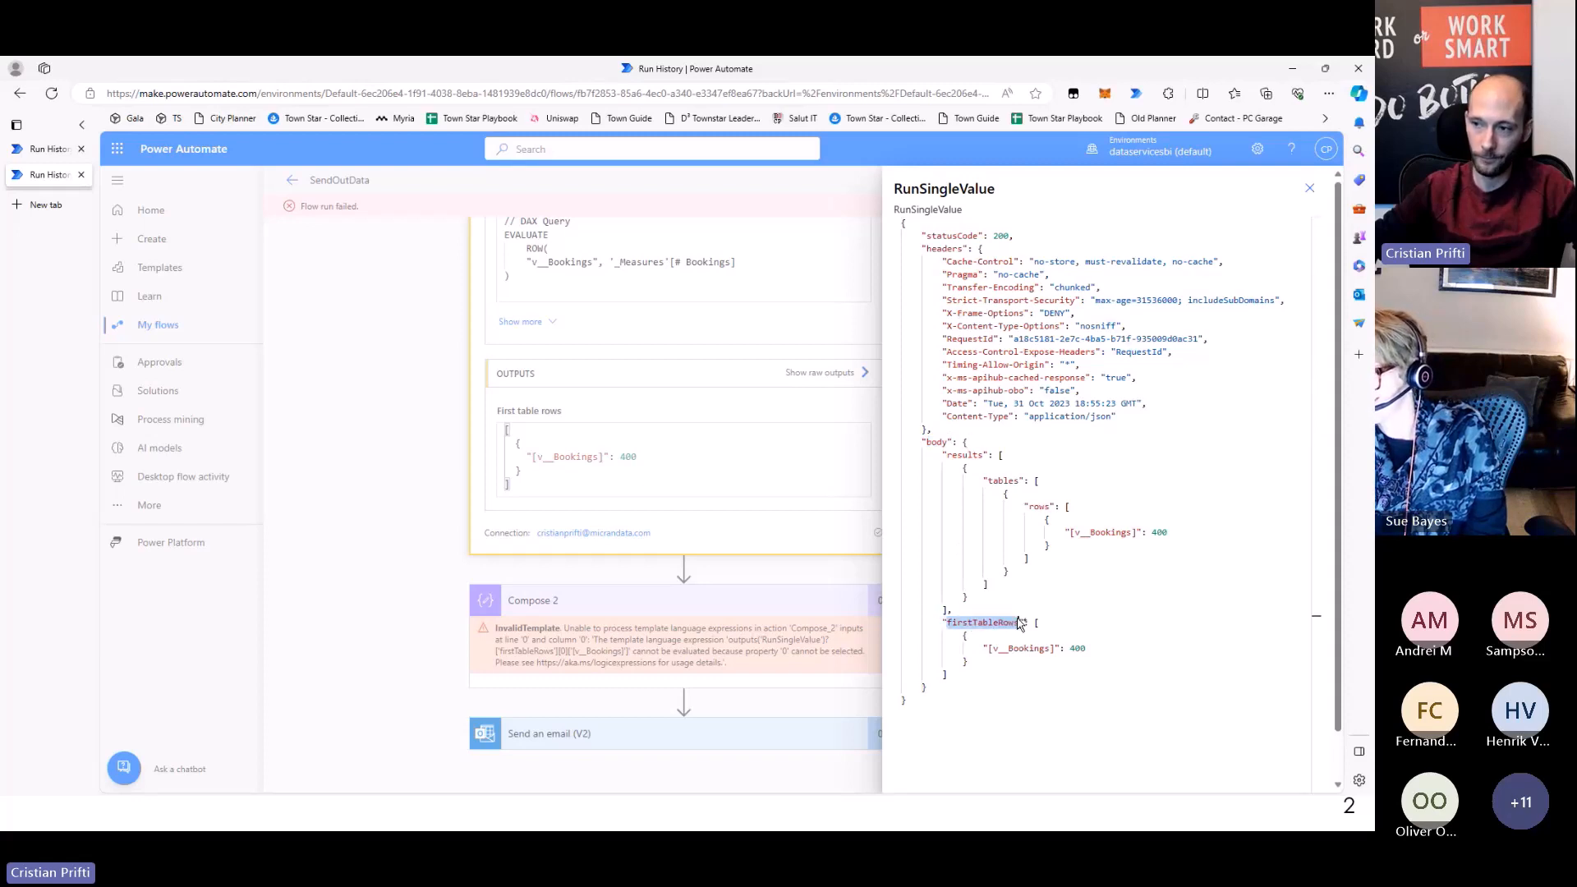
pyautogui.click(1310, 188)
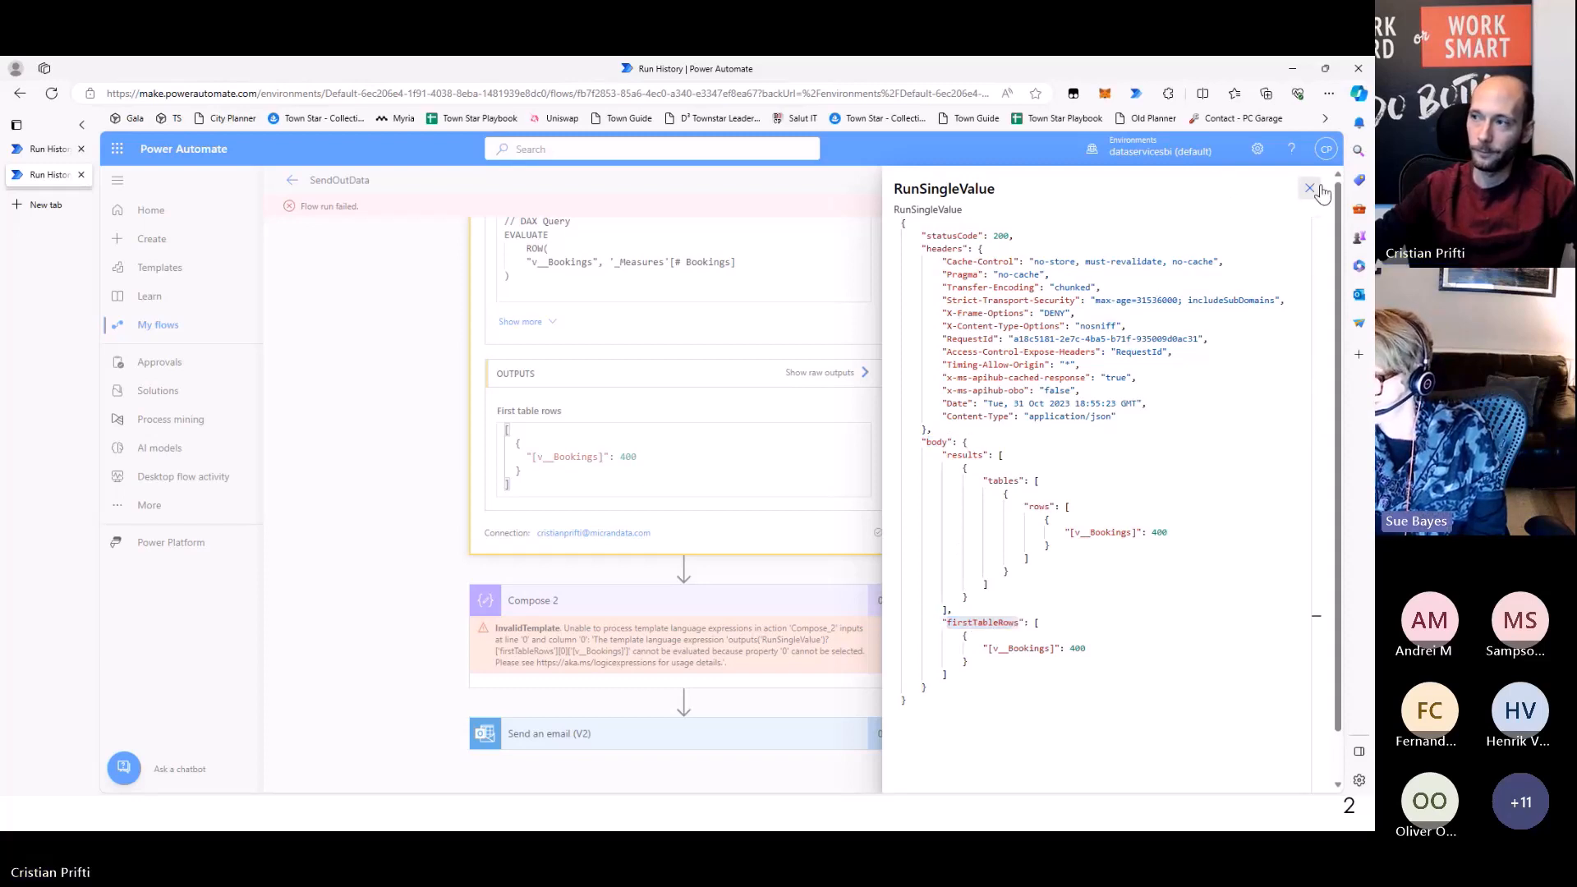
pyautogui.click(1247, 182)
# Insert 'body/' before firstTableRows in Compose 2's expression and apply it
pyautogui.click(741, 564)
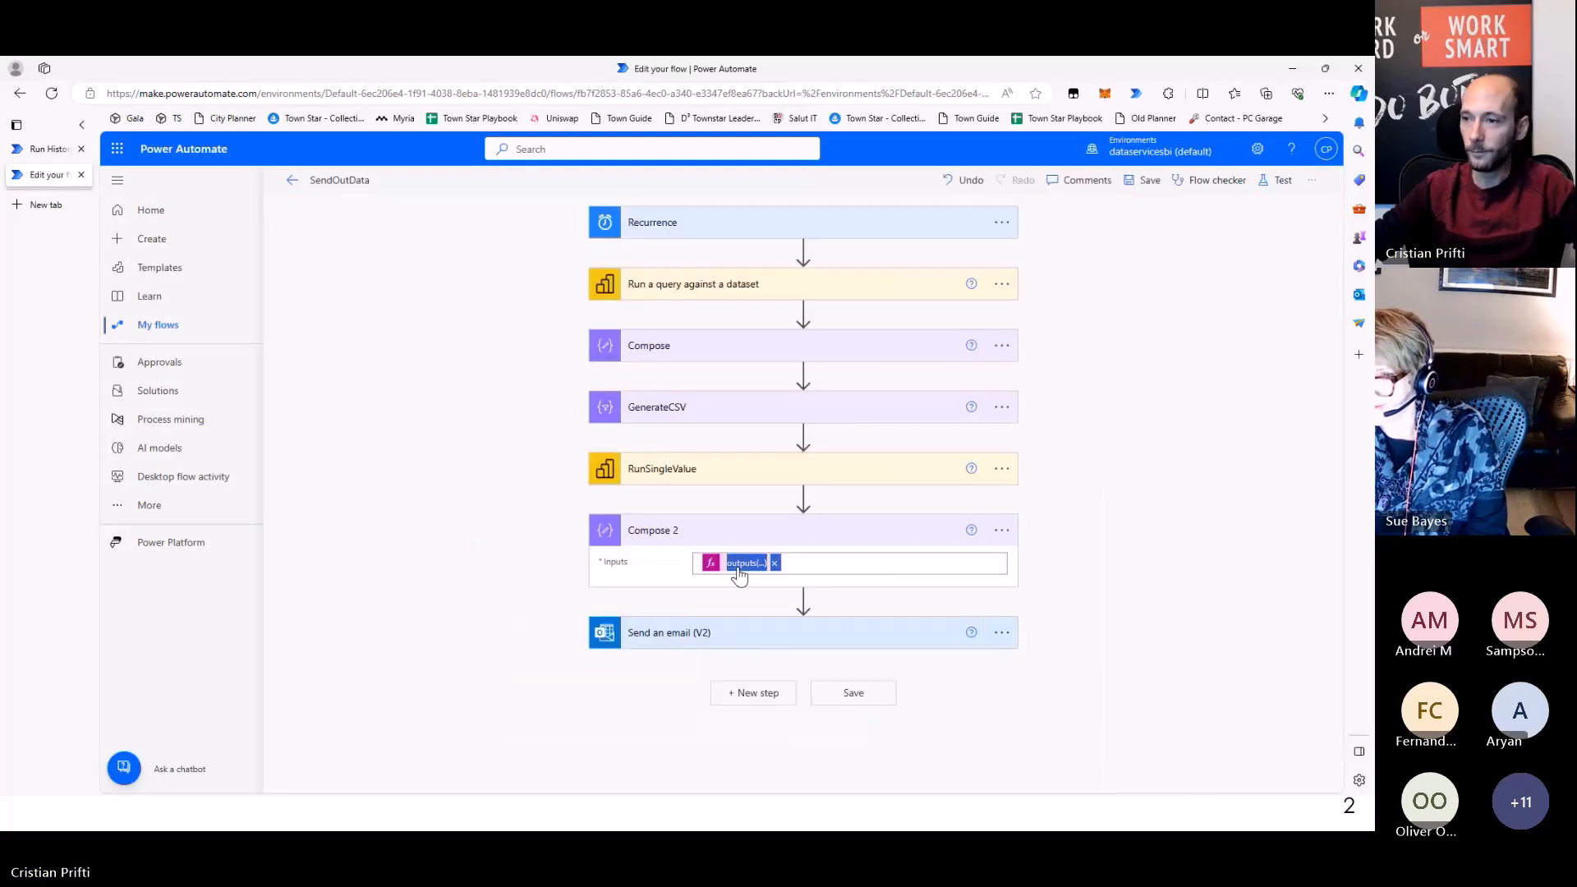
pyautogui.click(1229, 687)
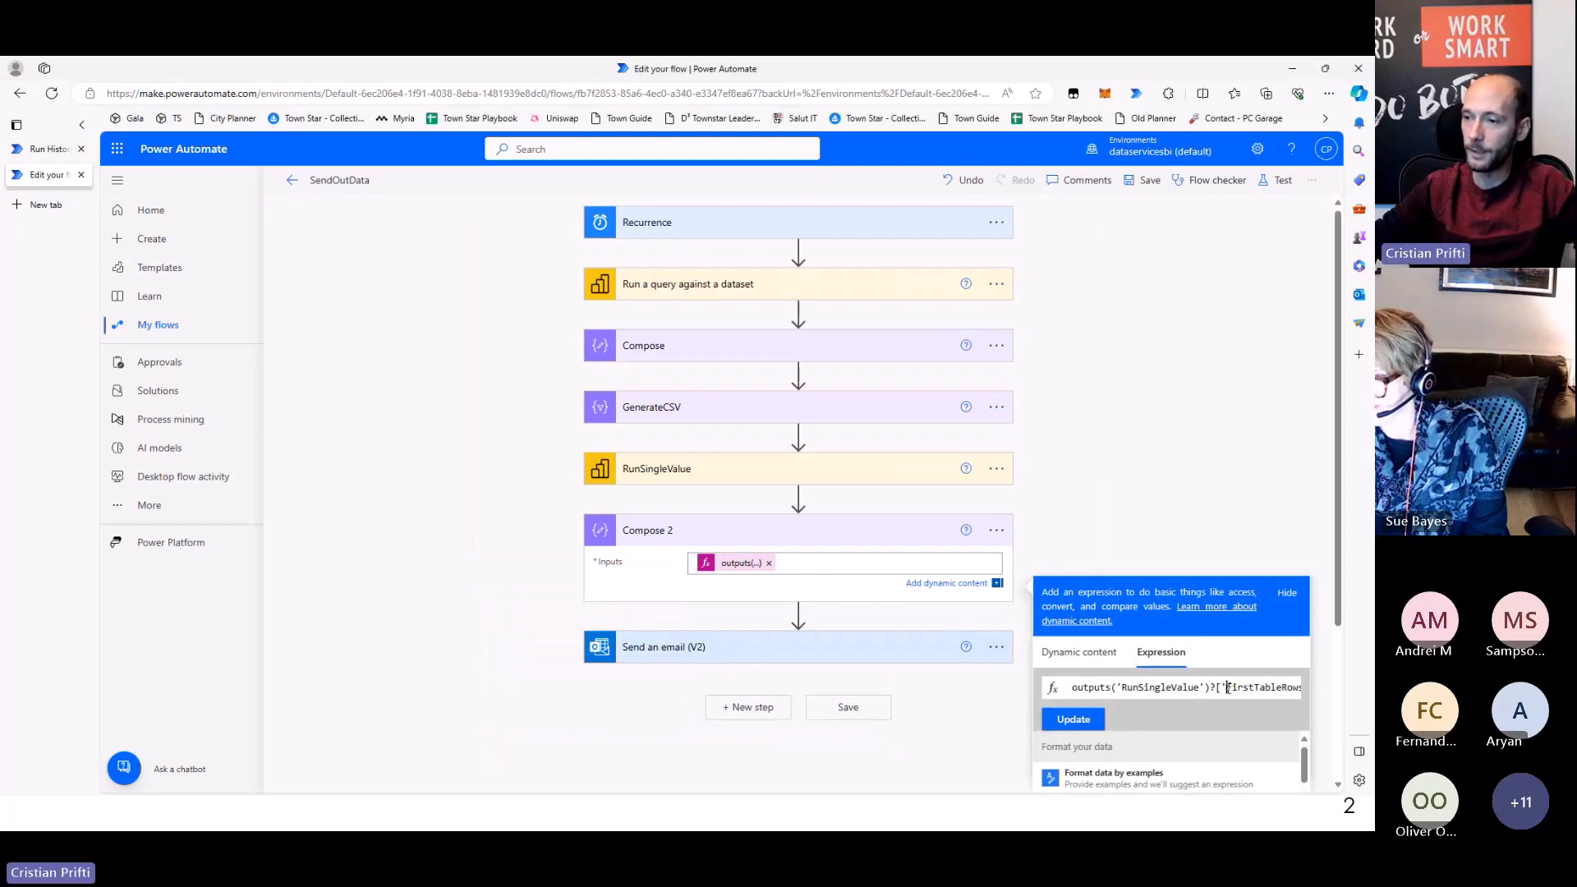
pyautogui.write('body')
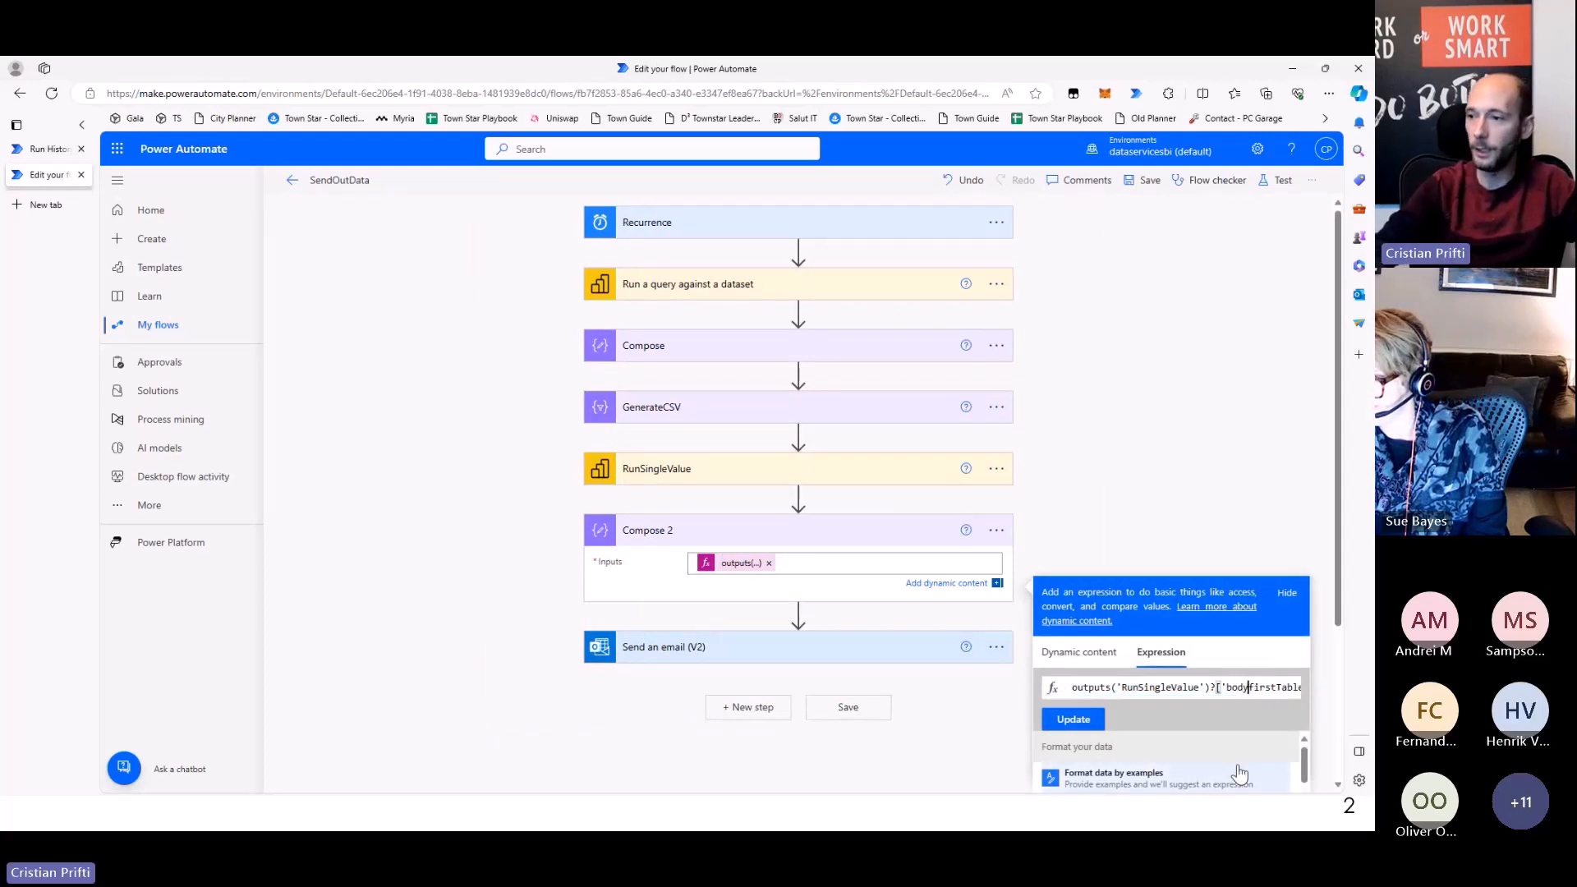
pyautogui.write('/')
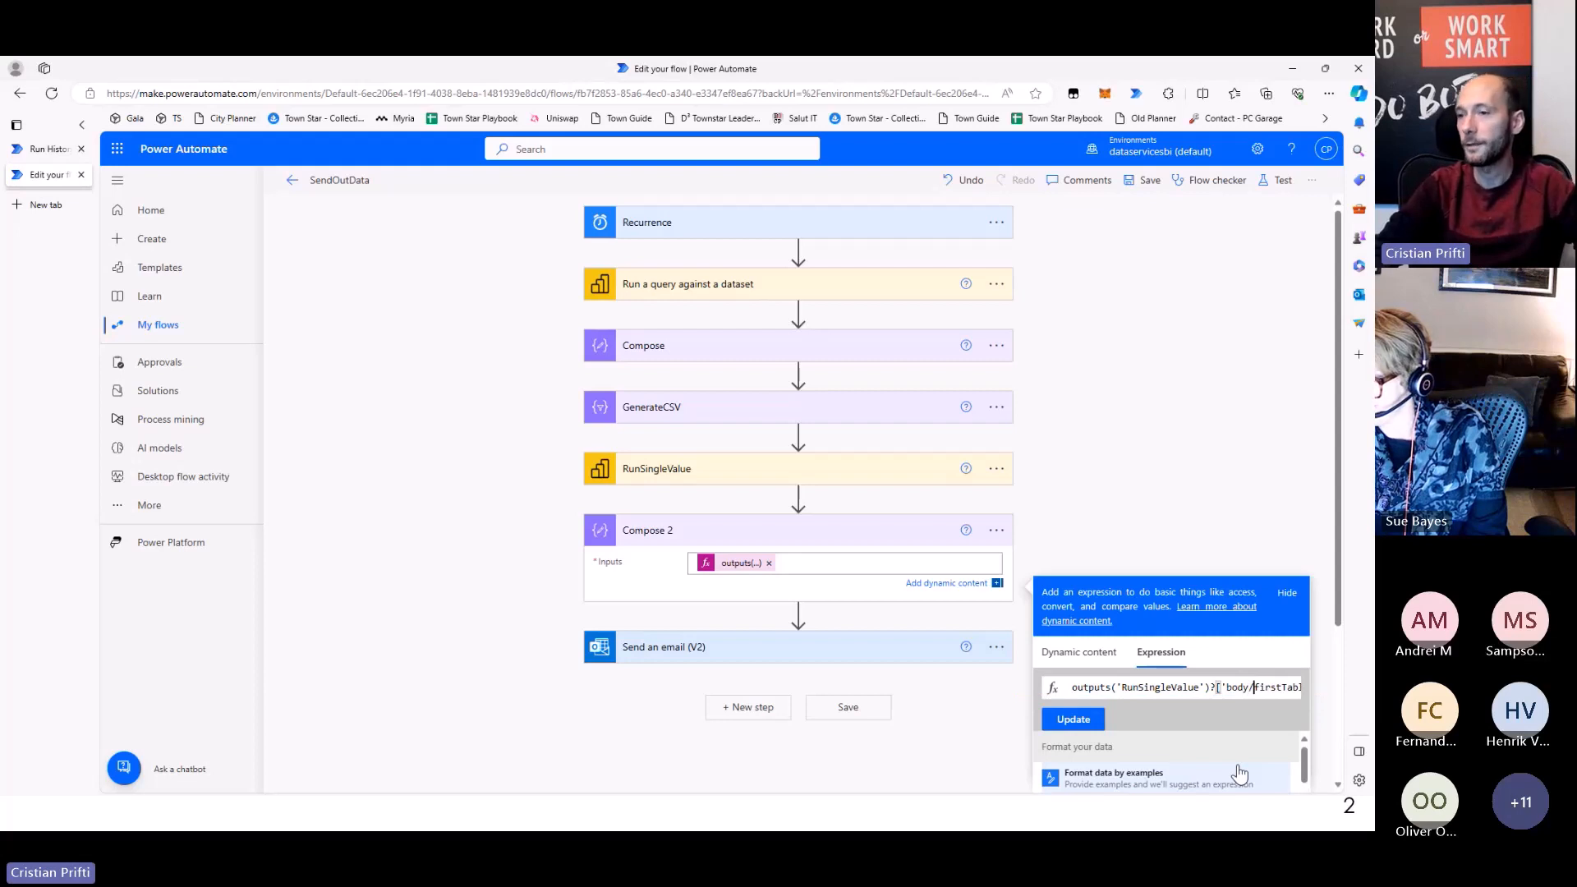
pyautogui.moveTo(1237, 688); pyautogui.dragTo(1283, 688)
pyautogui.click(1290, 687)
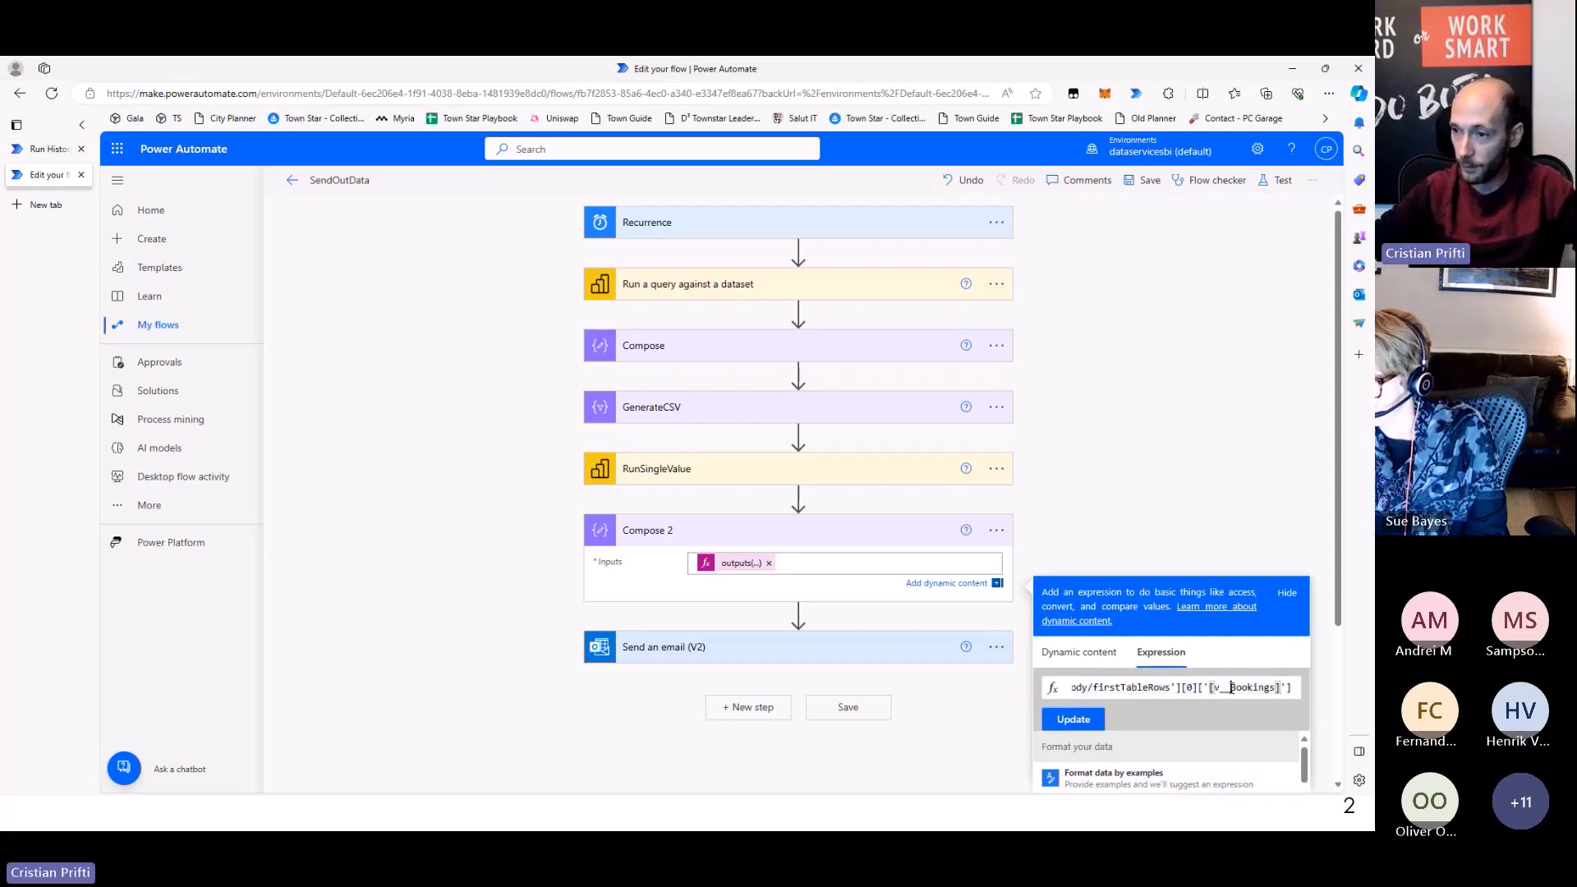
pyautogui.click(1074, 719)
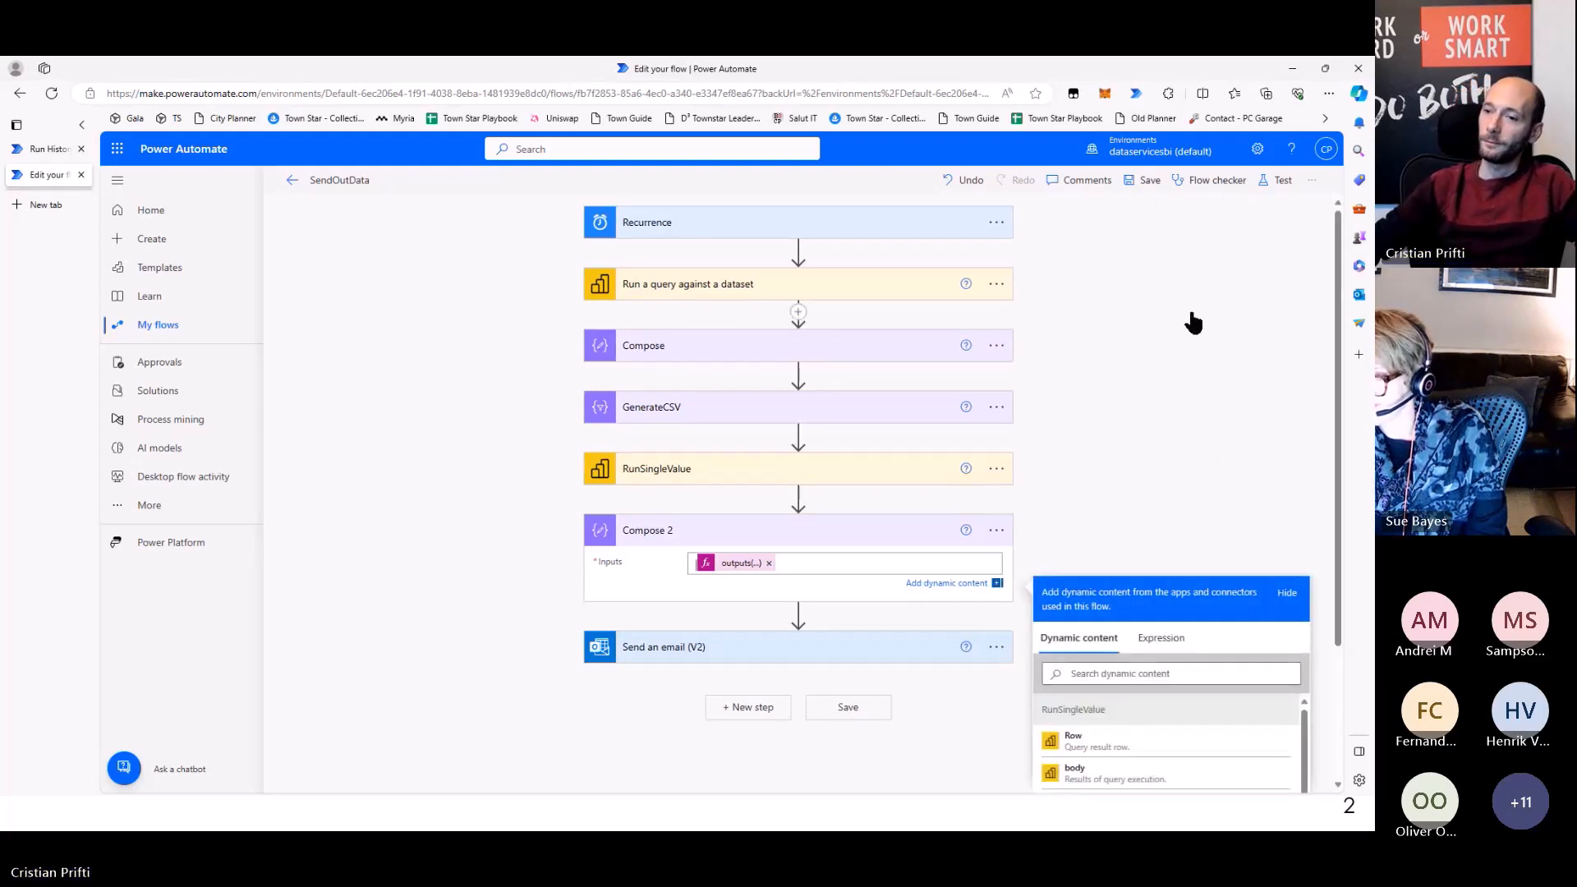
# Save SendOutData and test it with the most recent trigger run
pyautogui.click(1149, 182)
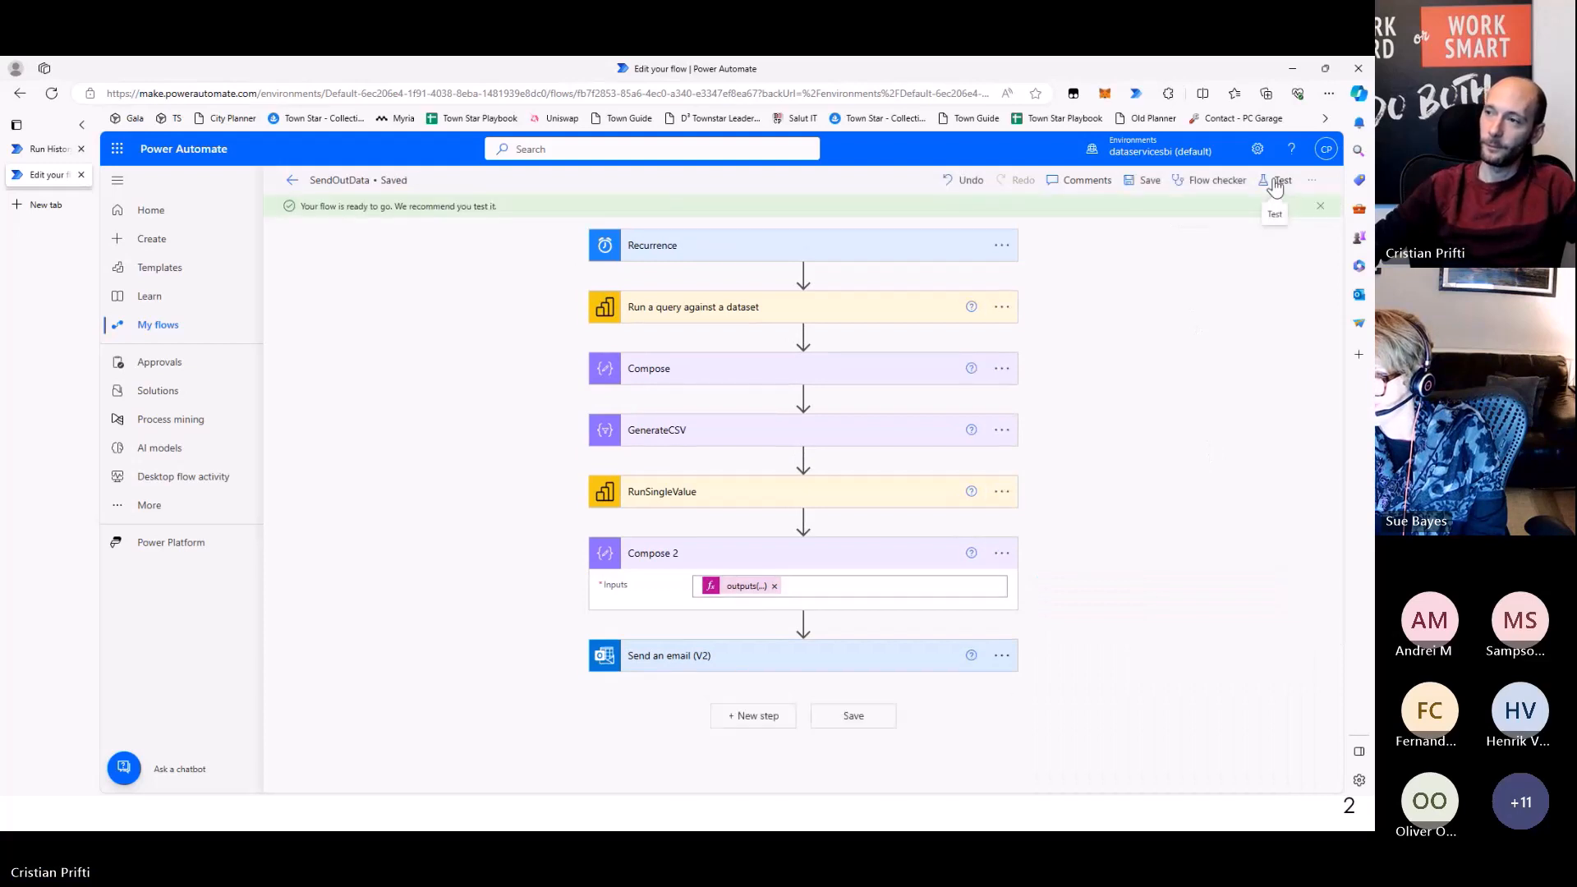
pyautogui.click(1280, 182)
pyautogui.click(1107, 297)
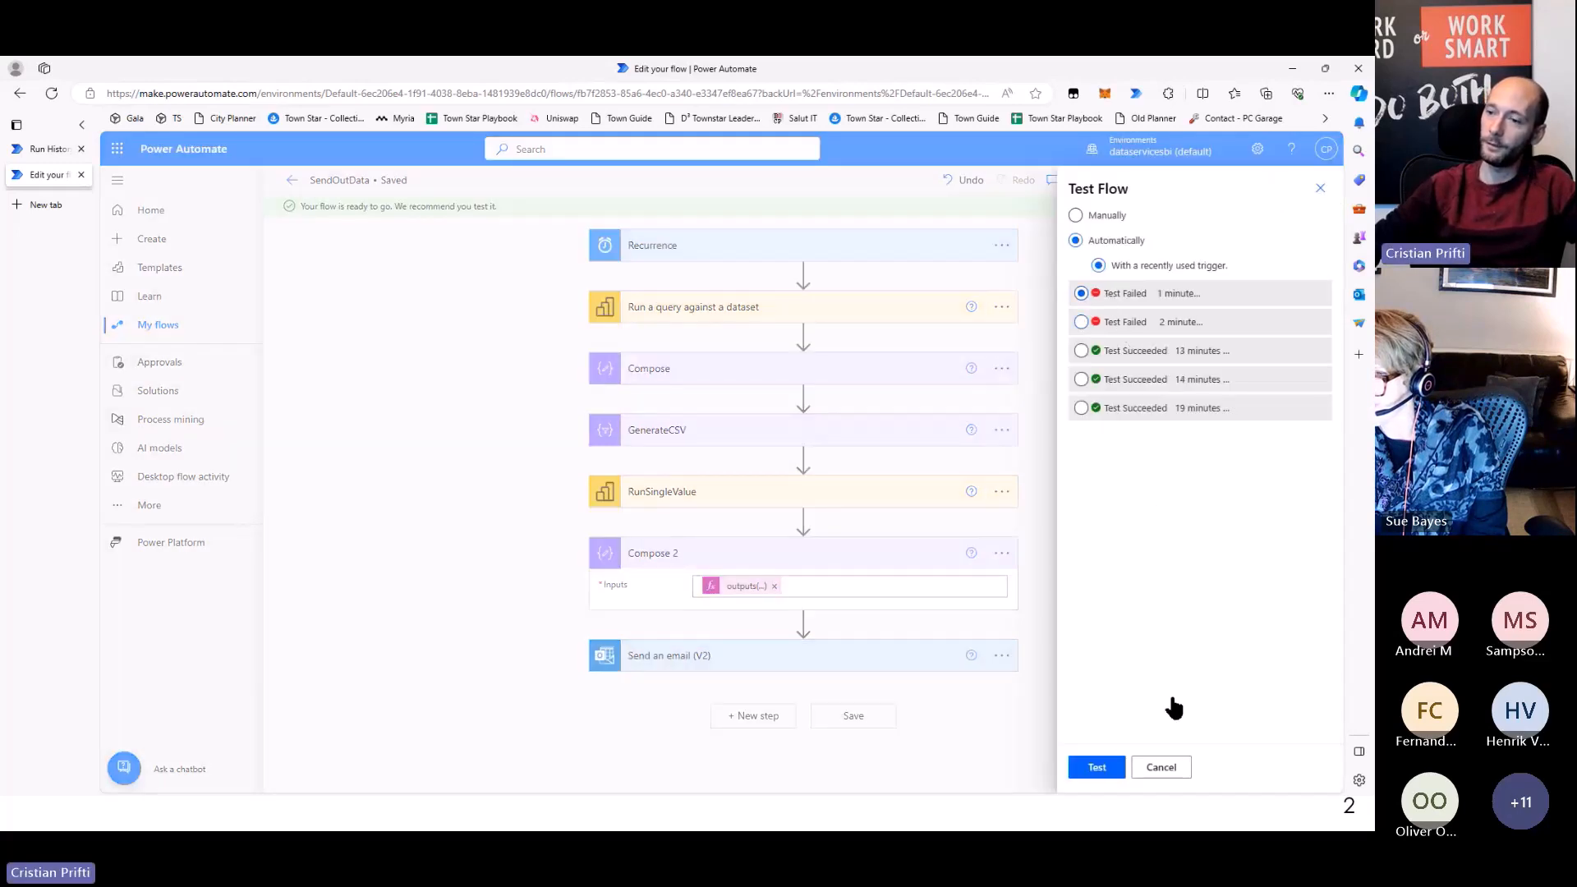
pyautogui.click(1097, 766)
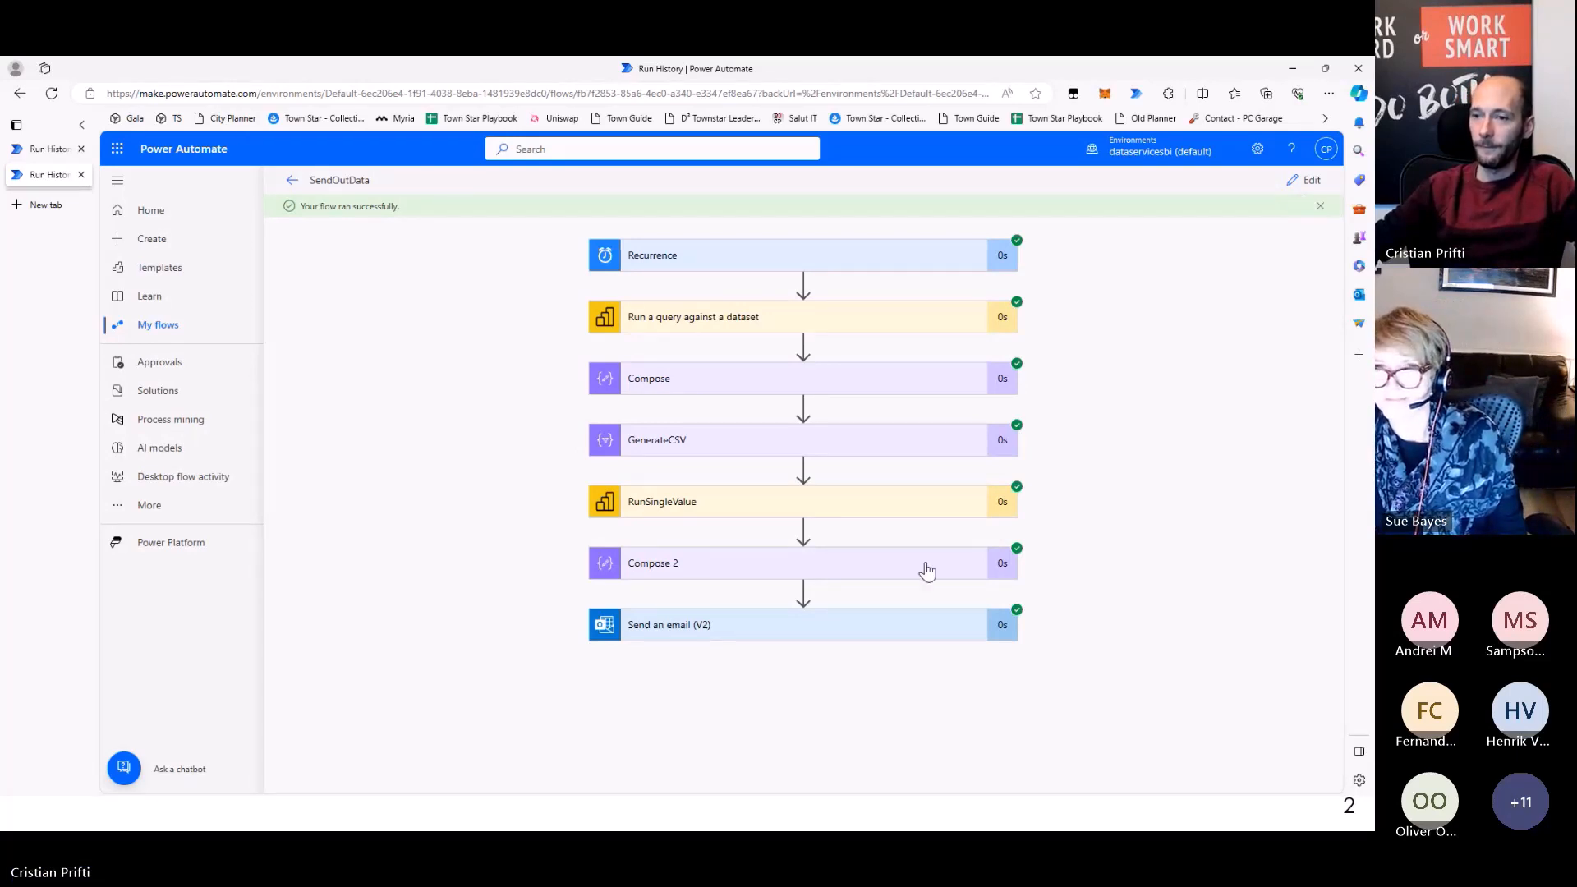
# Replace 'FYI' in the Send an email body with 'Total Bookings:'
pyautogui.click(1306, 180)
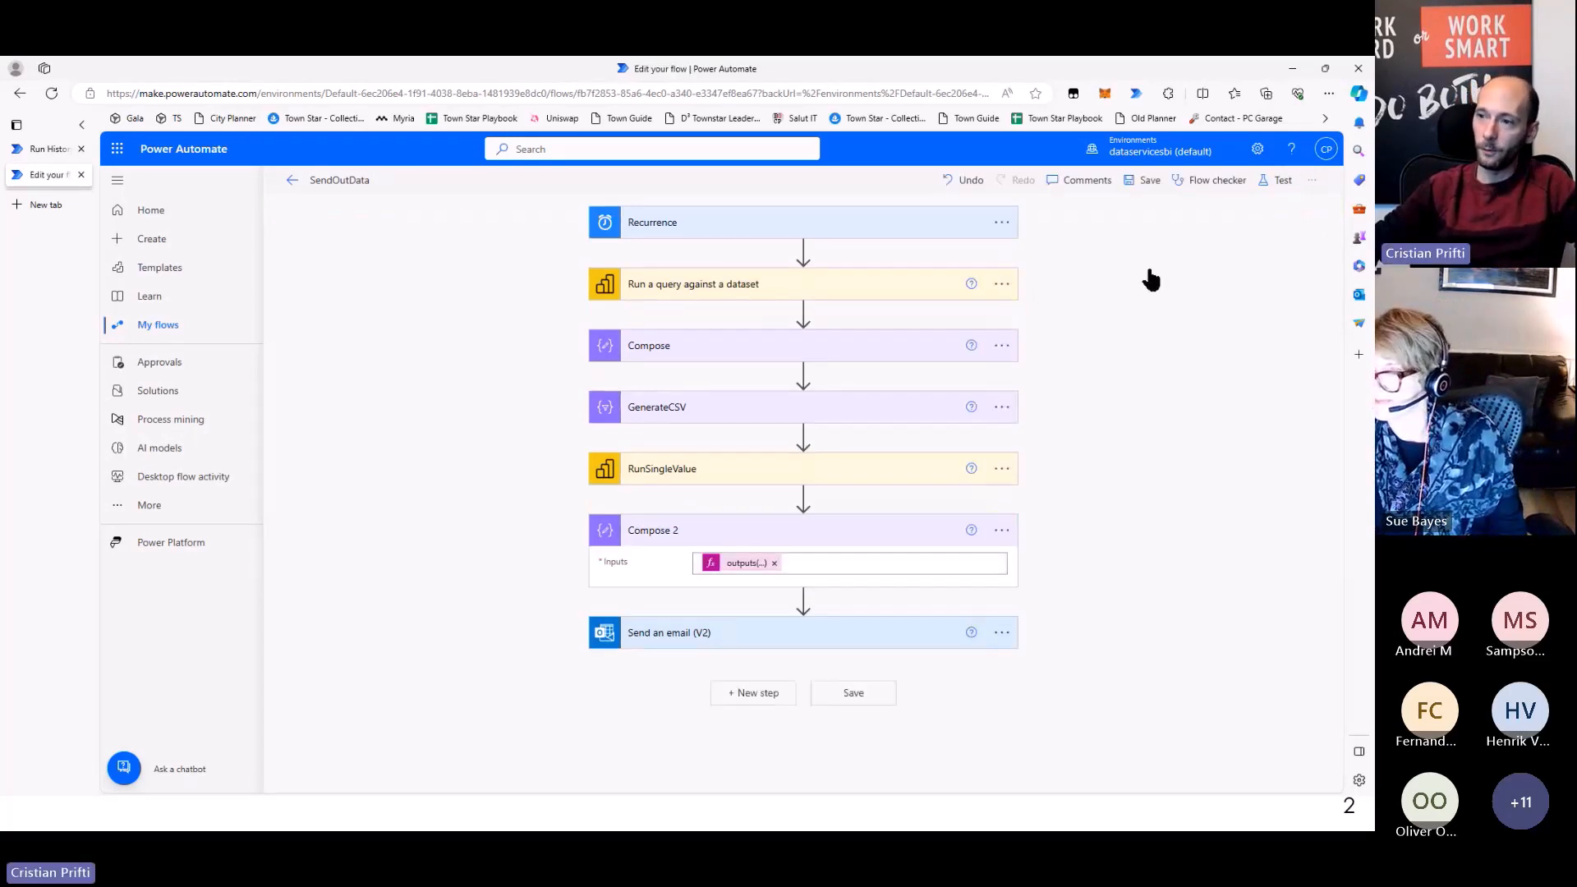
pyautogui.click(645, 634)
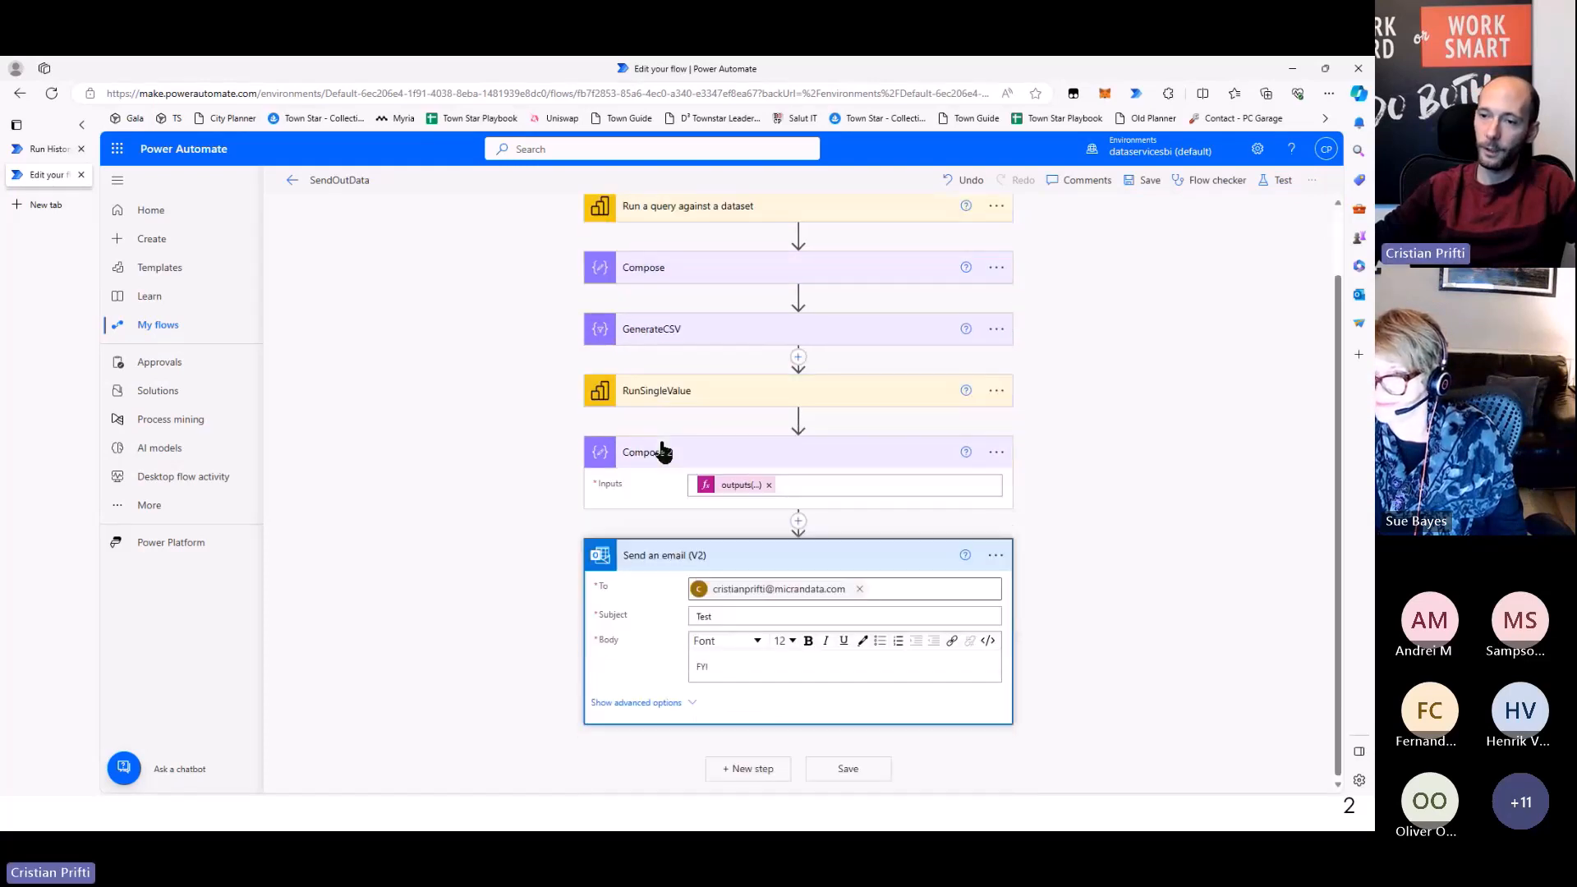
pyautogui.moveTo(740, 666); pyautogui.dragTo(674, 671)
pyautogui.write('To')
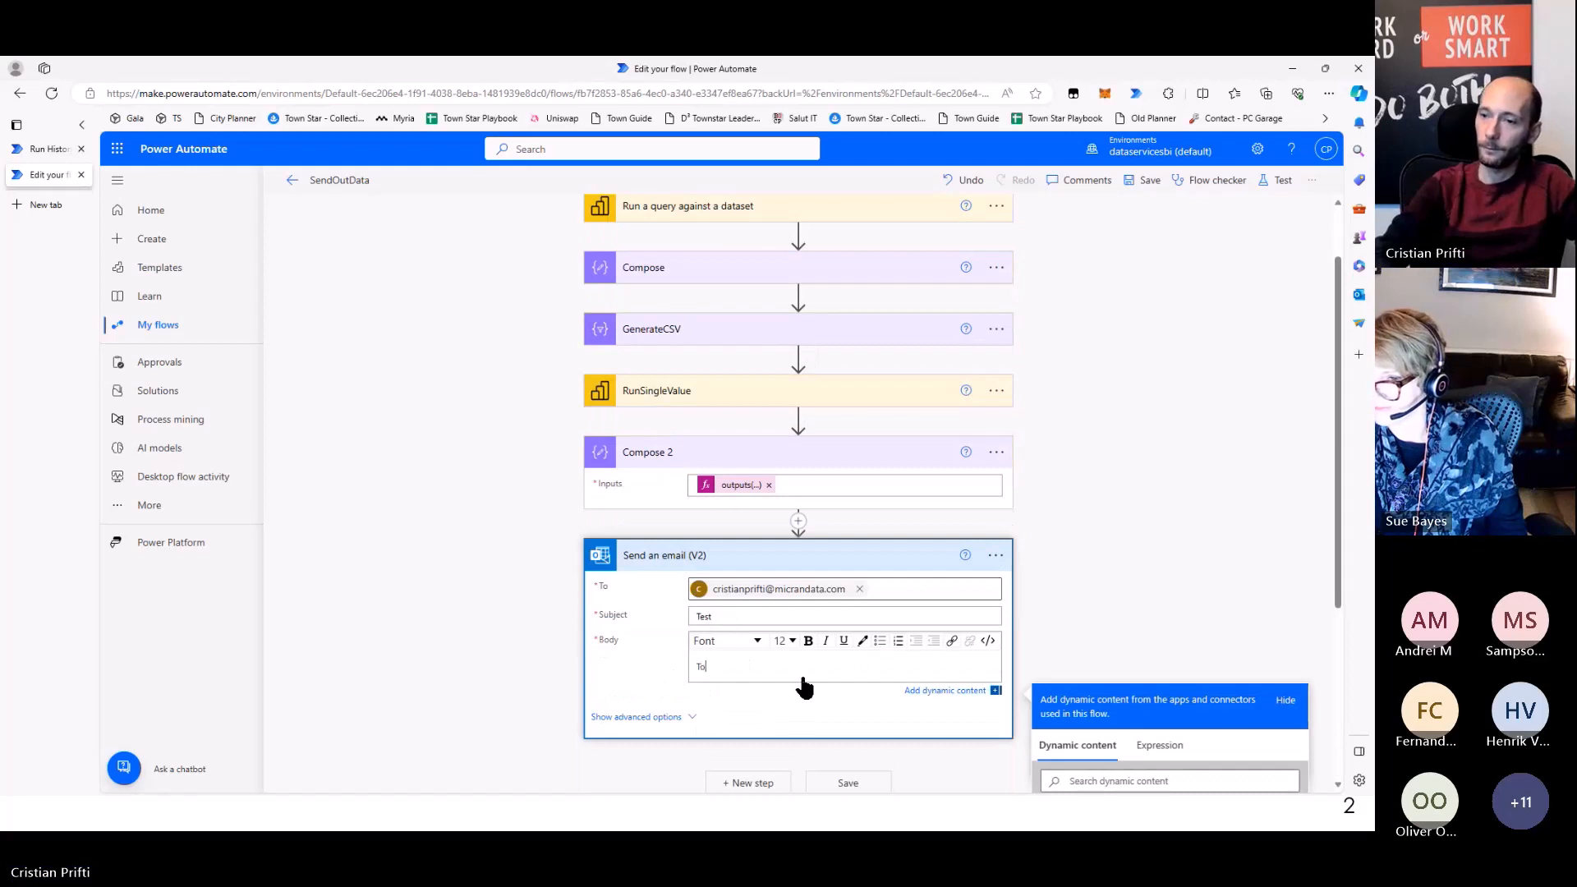
pyautogui.write('tal Booking')
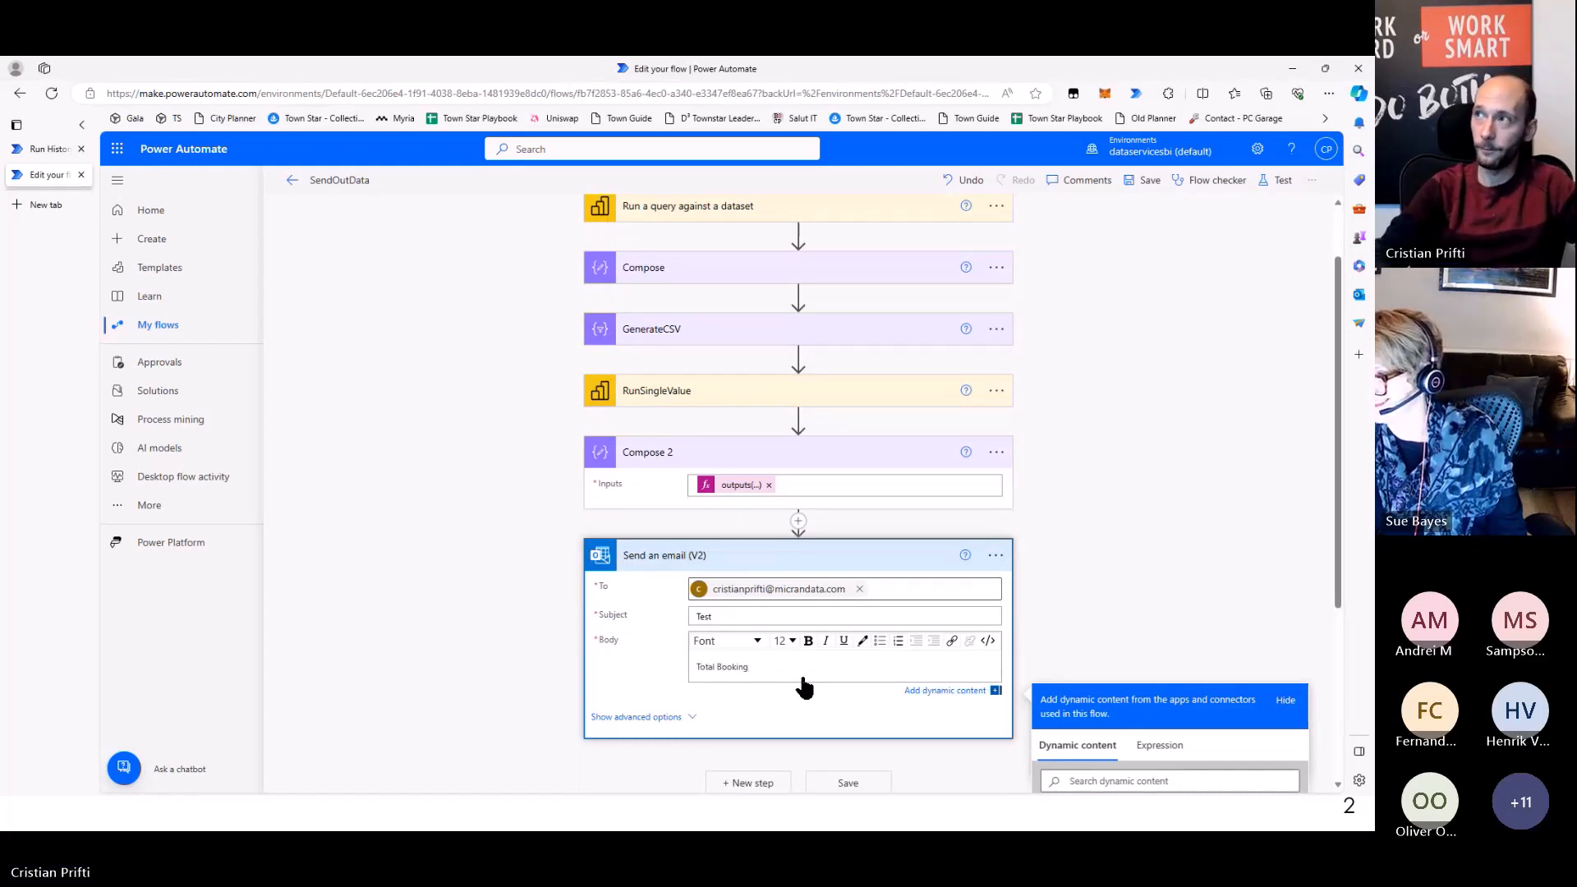
pyautogui.write('s:')
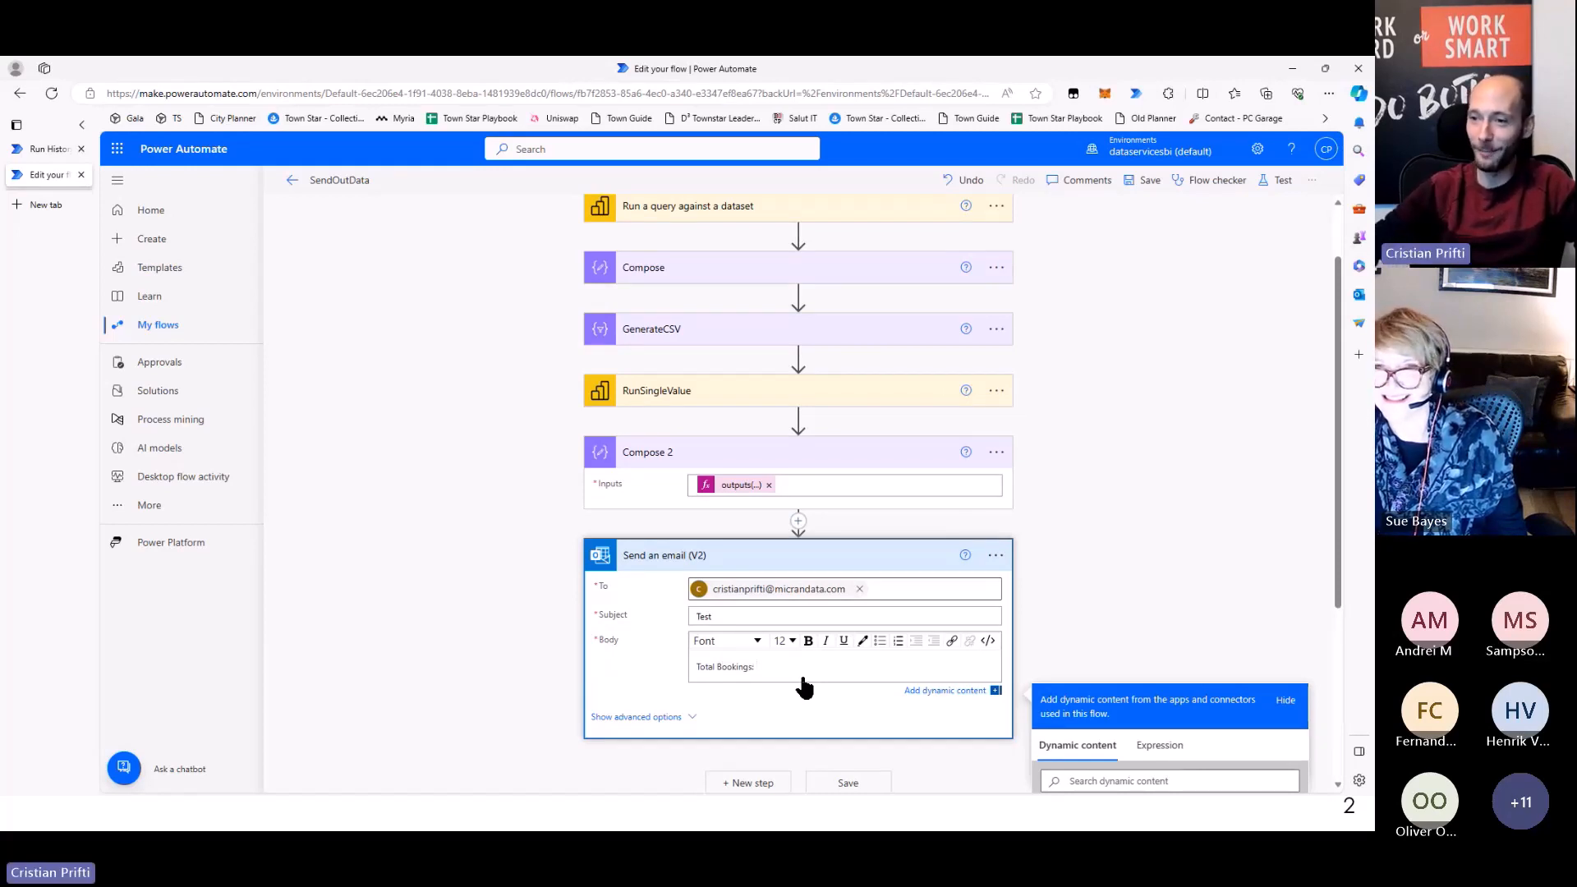
pyautogui.scroll(-1, 1166, 539)
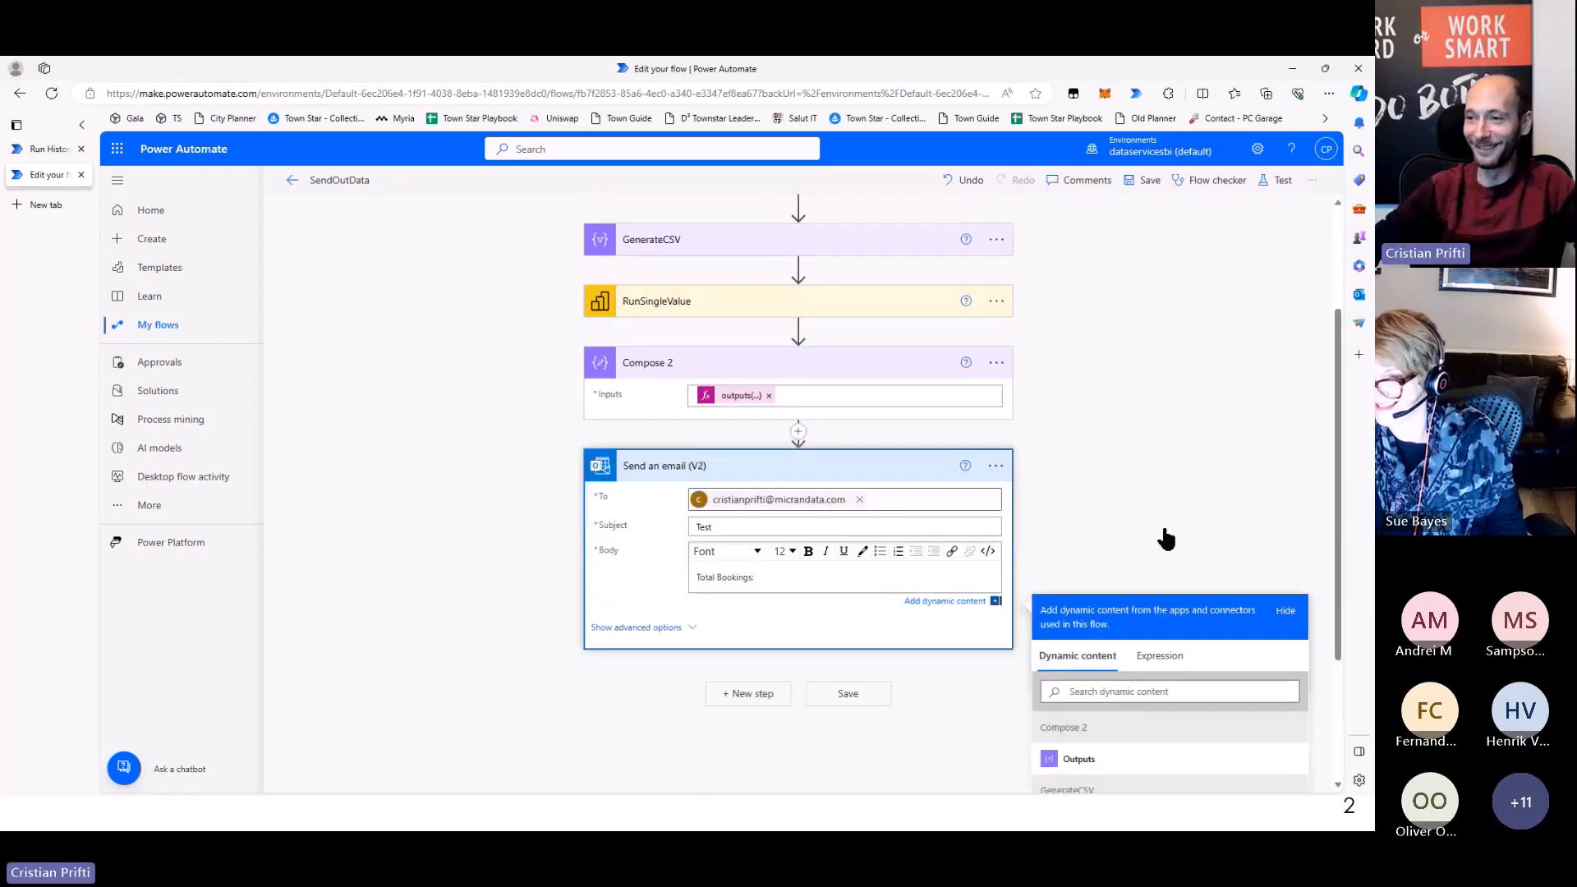
pyautogui.scroll(-1, 1167, 539)
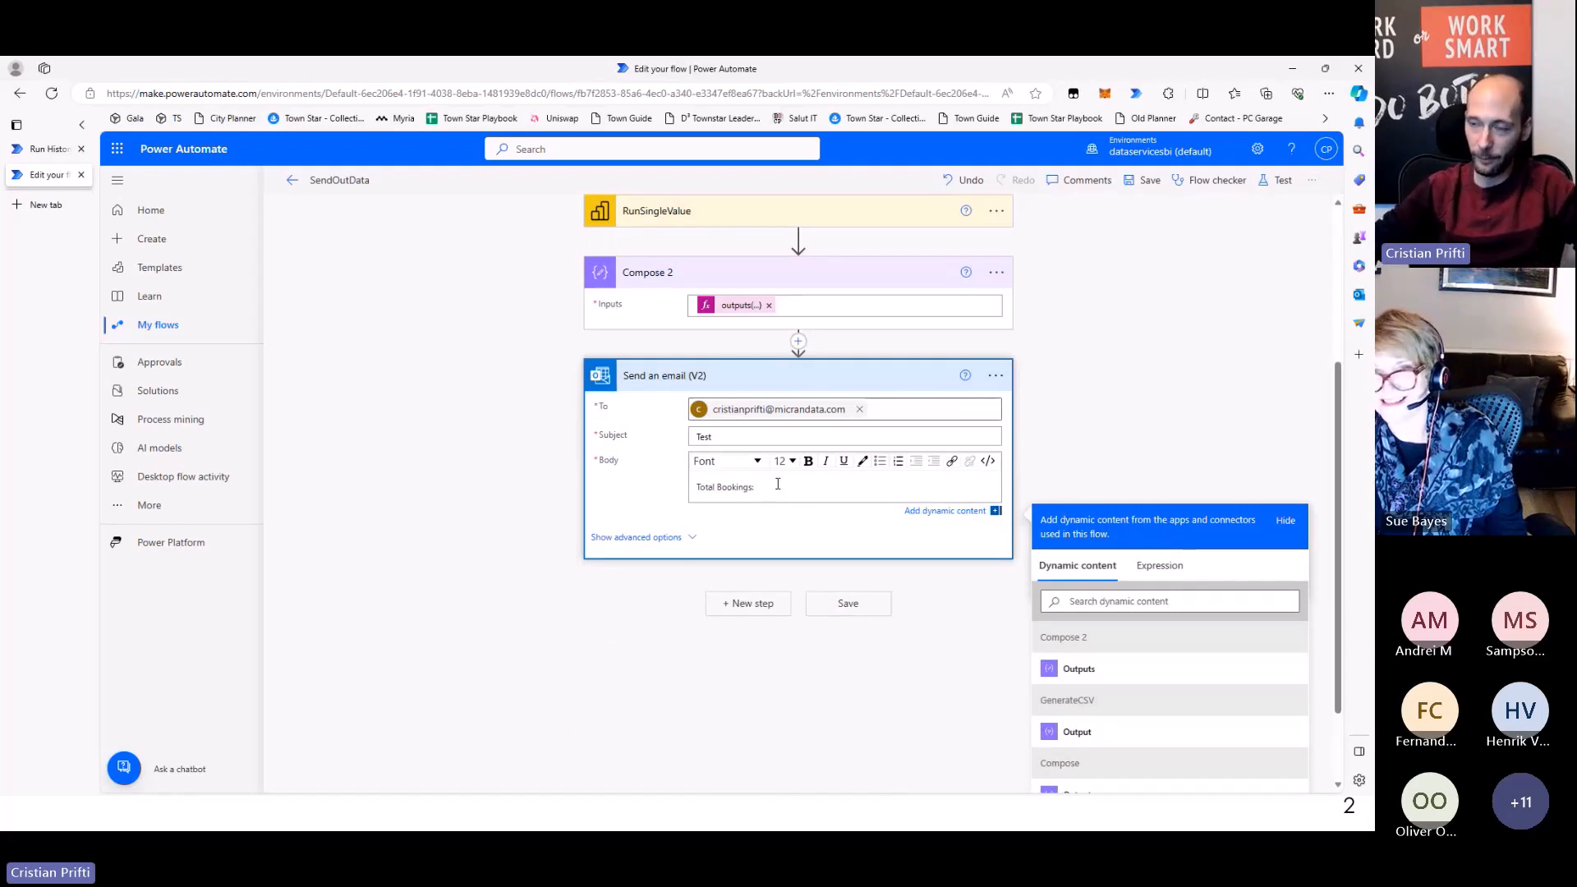
# Insert the Compose 2 Outputs after 'Total Bookings:' and save the flow
pyautogui.moveTo(778, 484); pyautogui.dragTo(695, 487)
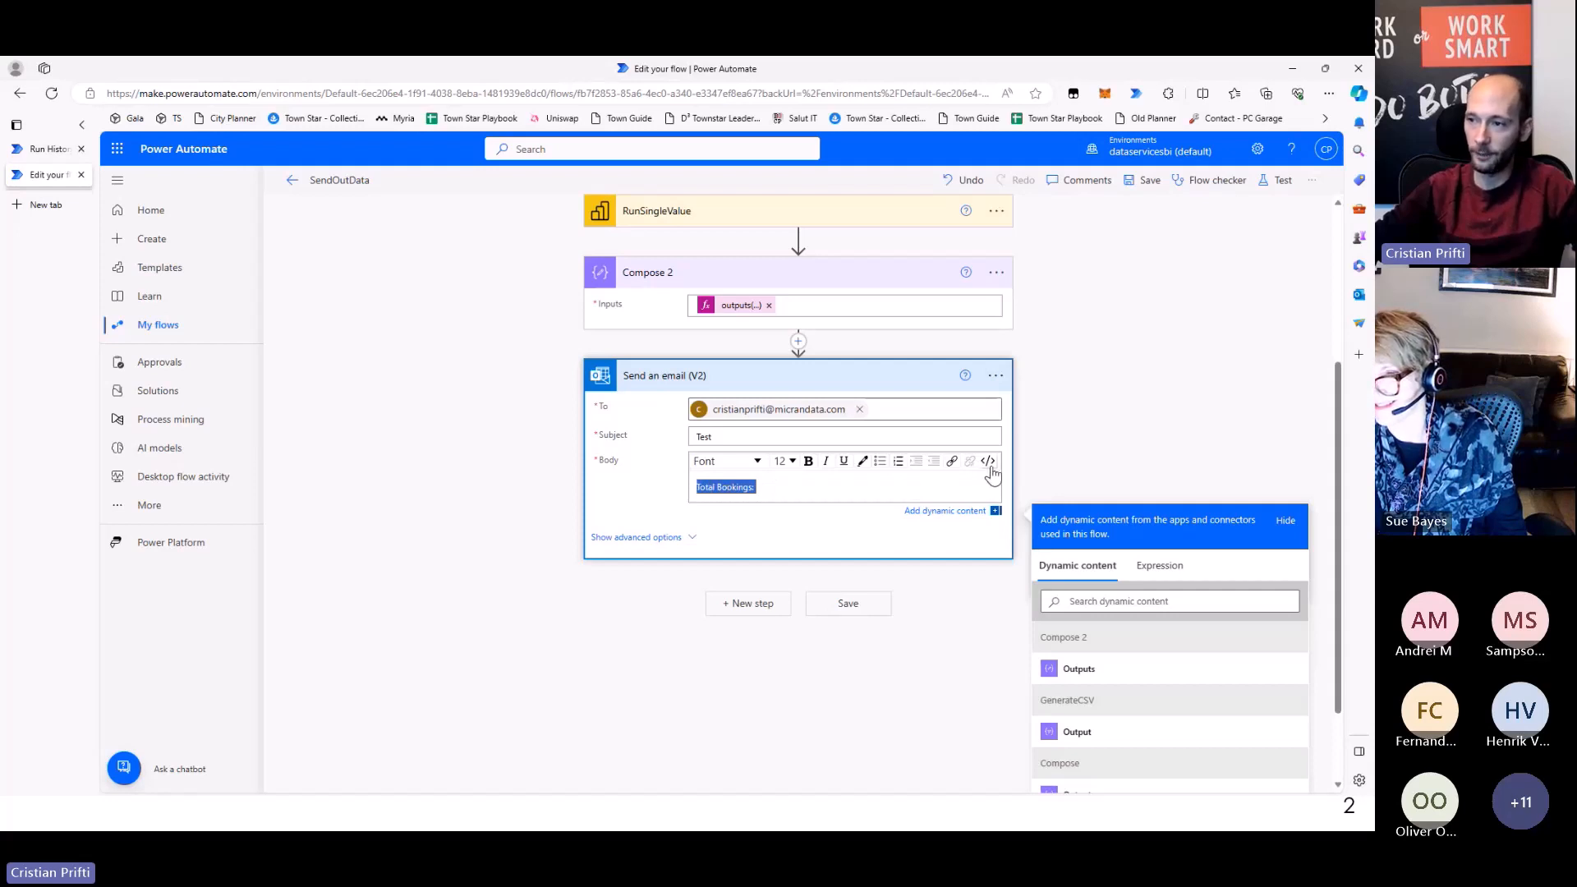
pyautogui.moveTo(946, 422)
pyautogui.mouseDown()
pyautogui.moveTo(1017, 470)
pyautogui.moveTo(1017, 493)
pyautogui.mouseUp()
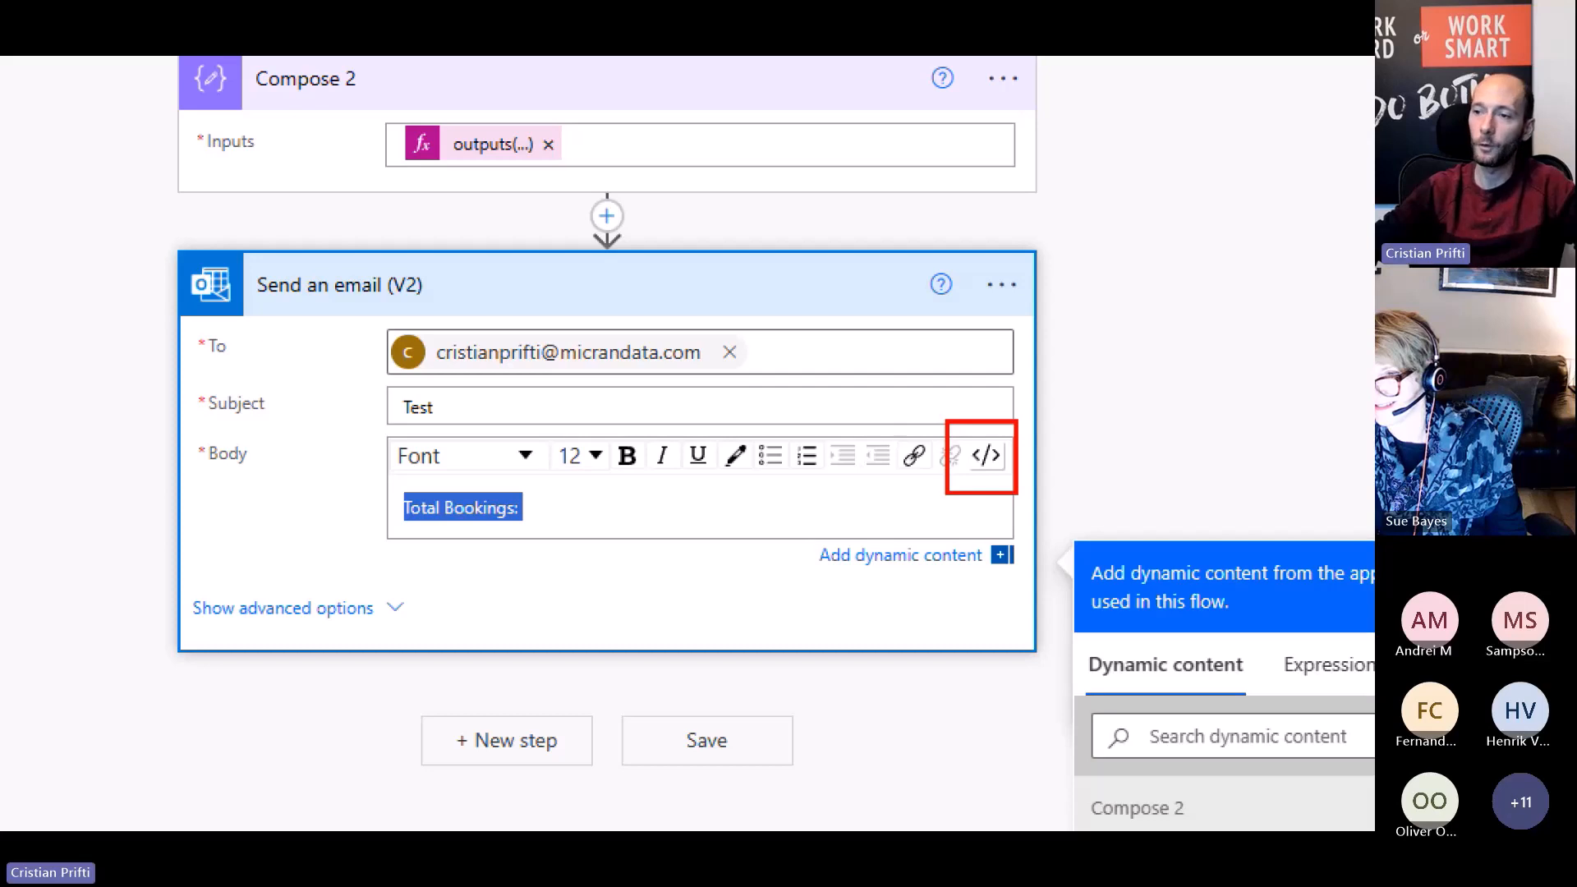
pyautogui.click(593, 501)
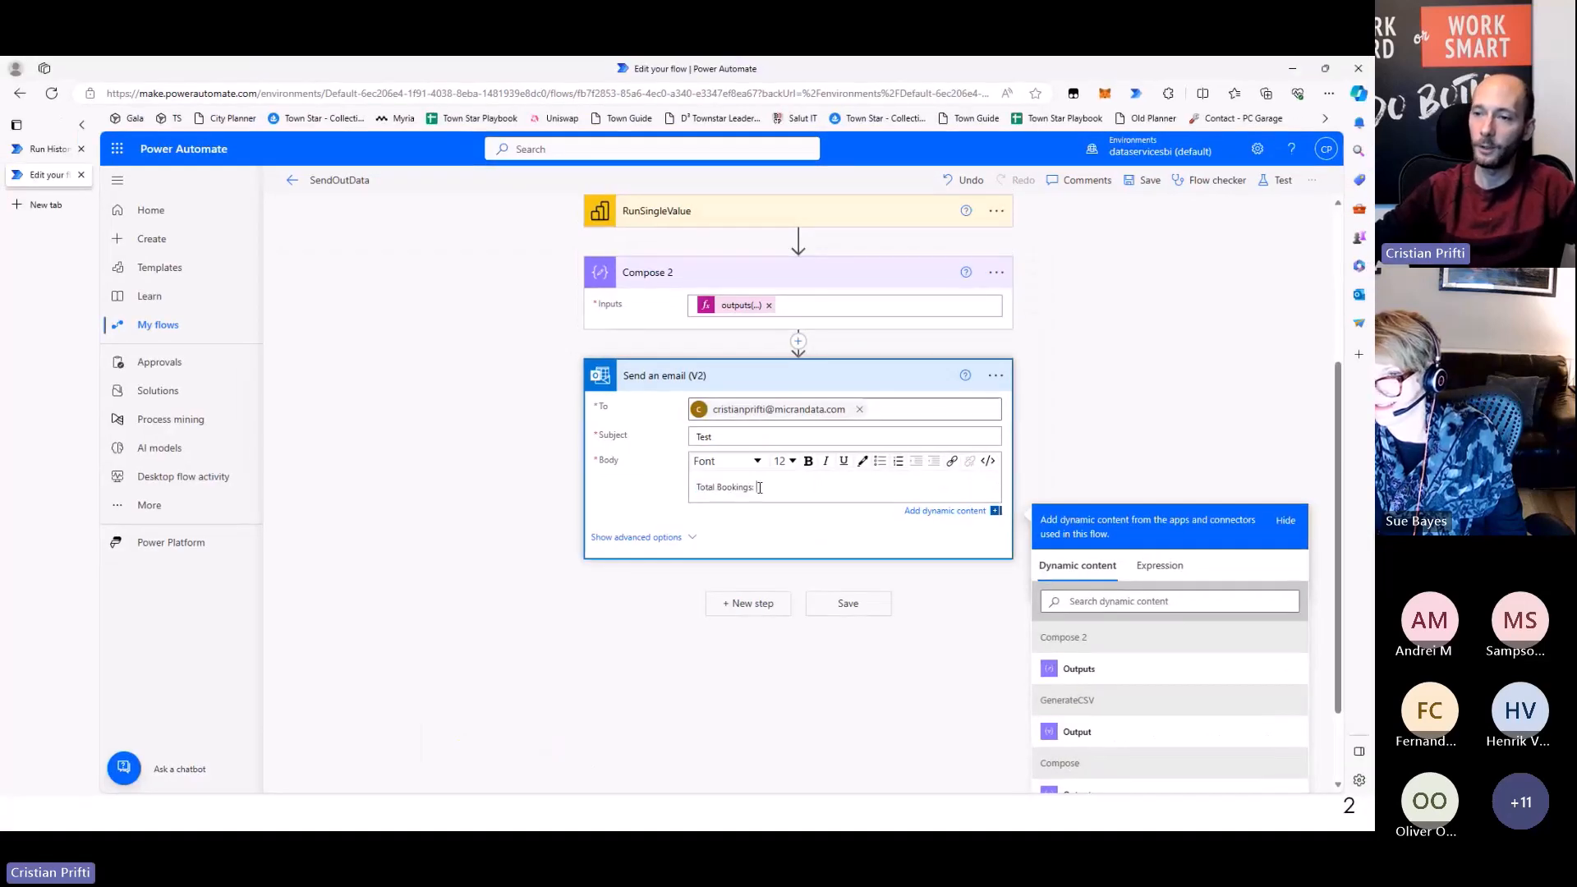
pyautogui.moveTo(760, 488); pyautogui.dragTo(692, 495)
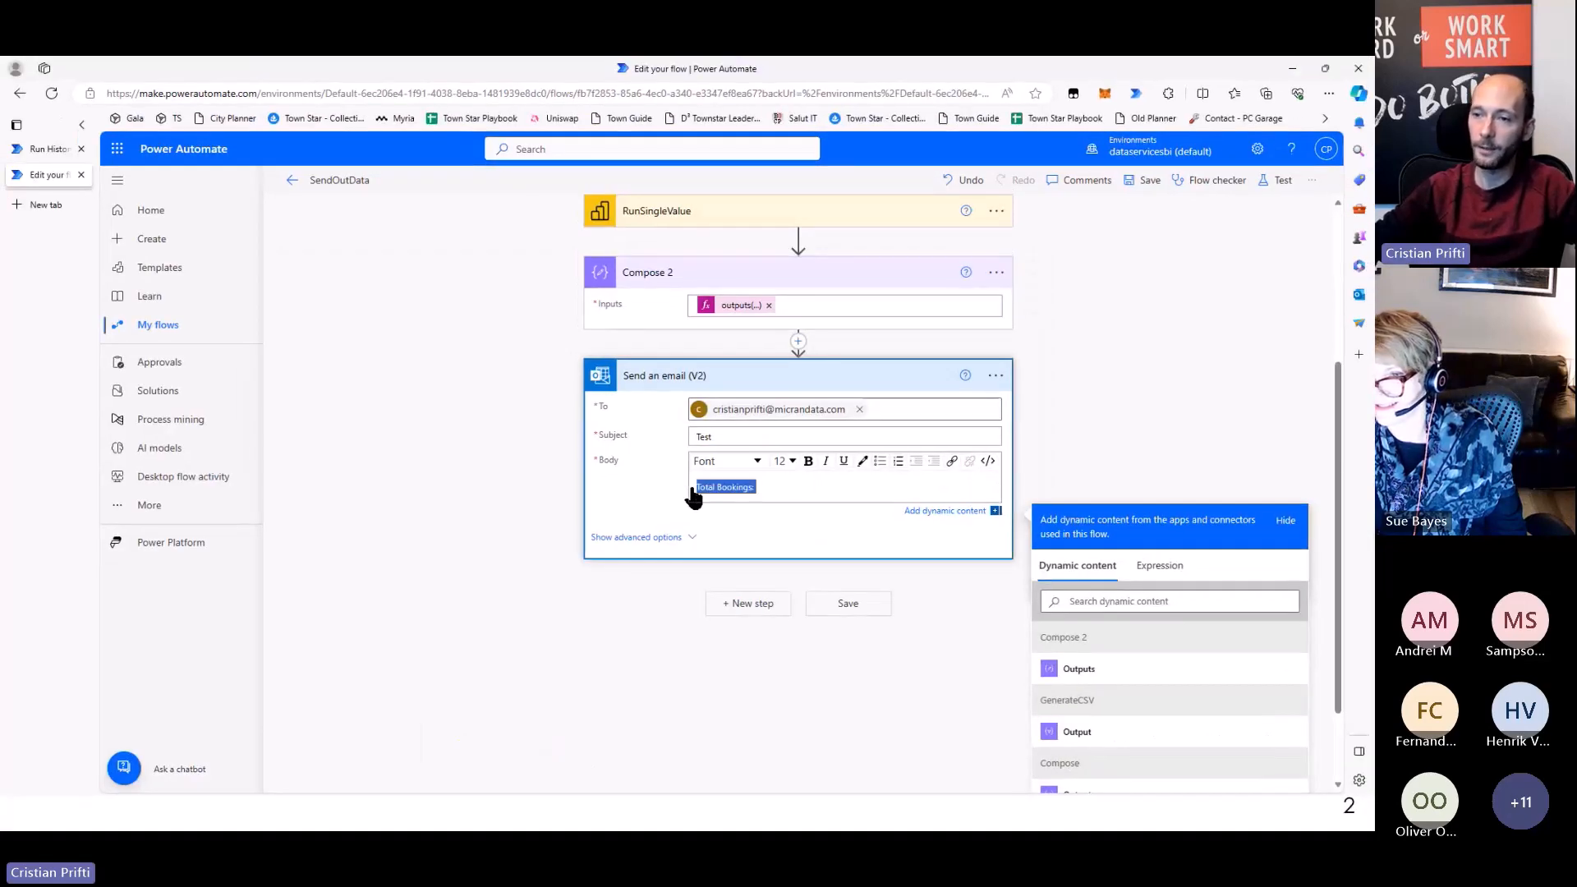
pyautogui.click(782, 483)
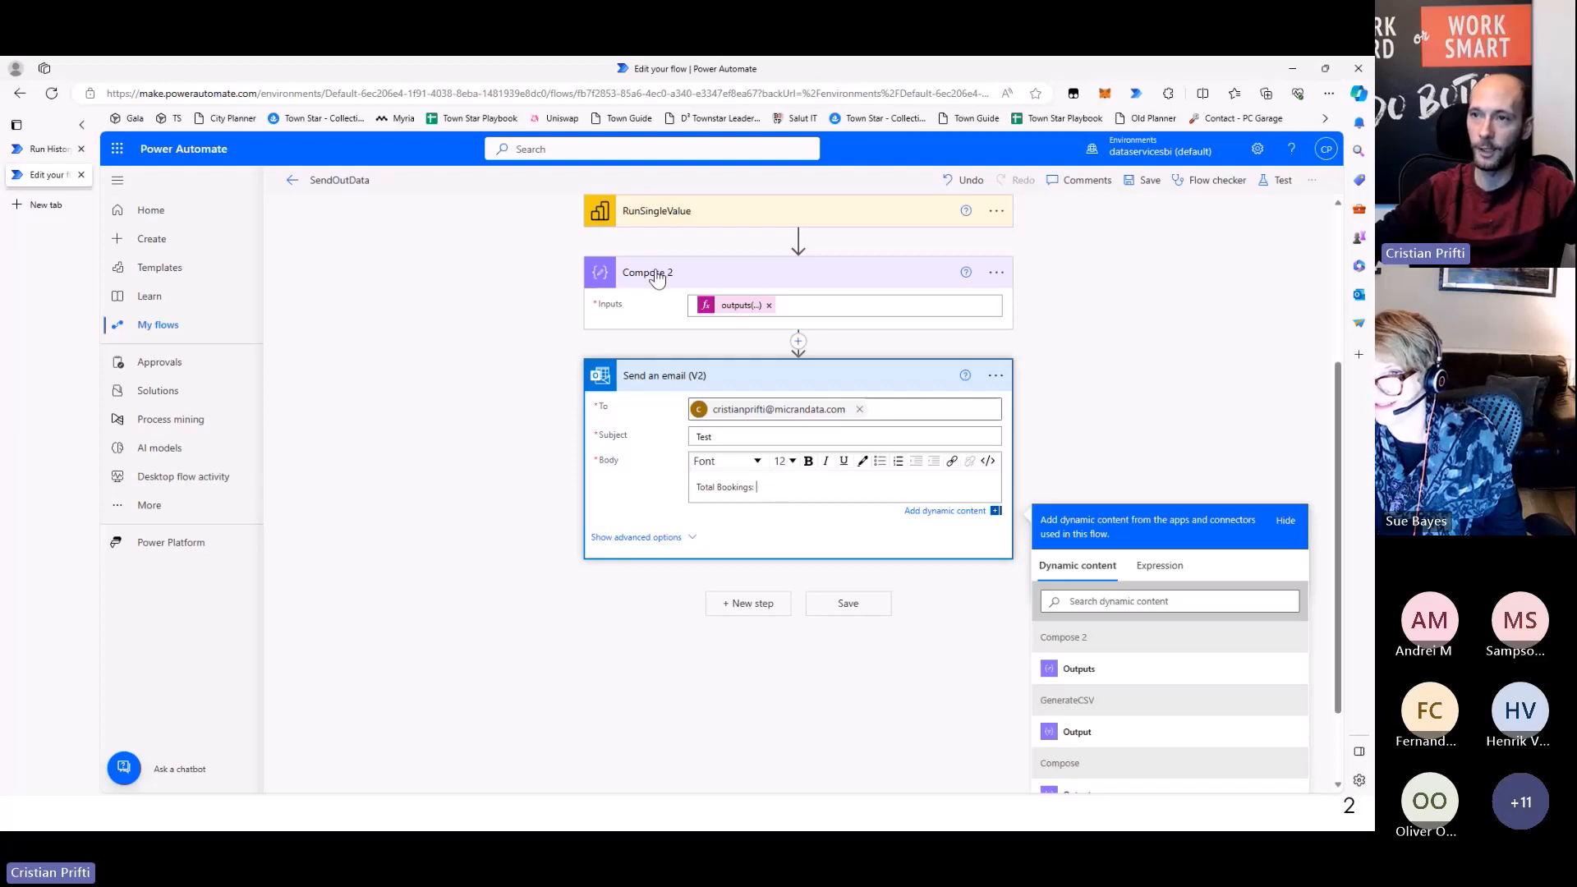
pyautogui.click(1077, 669)
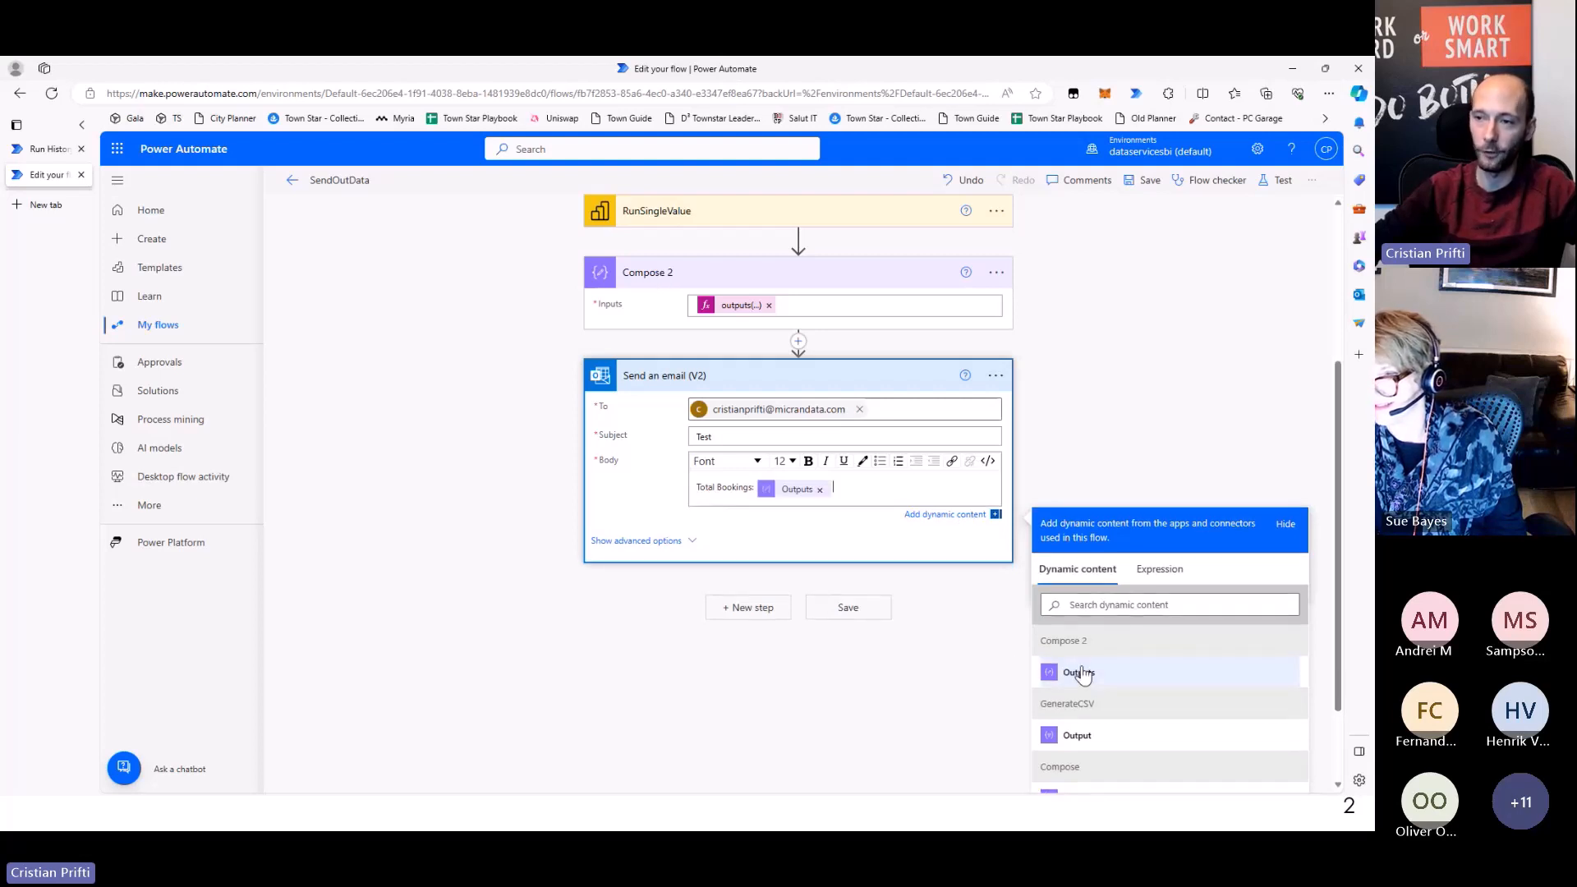
pyautogui.click(1140, 181)
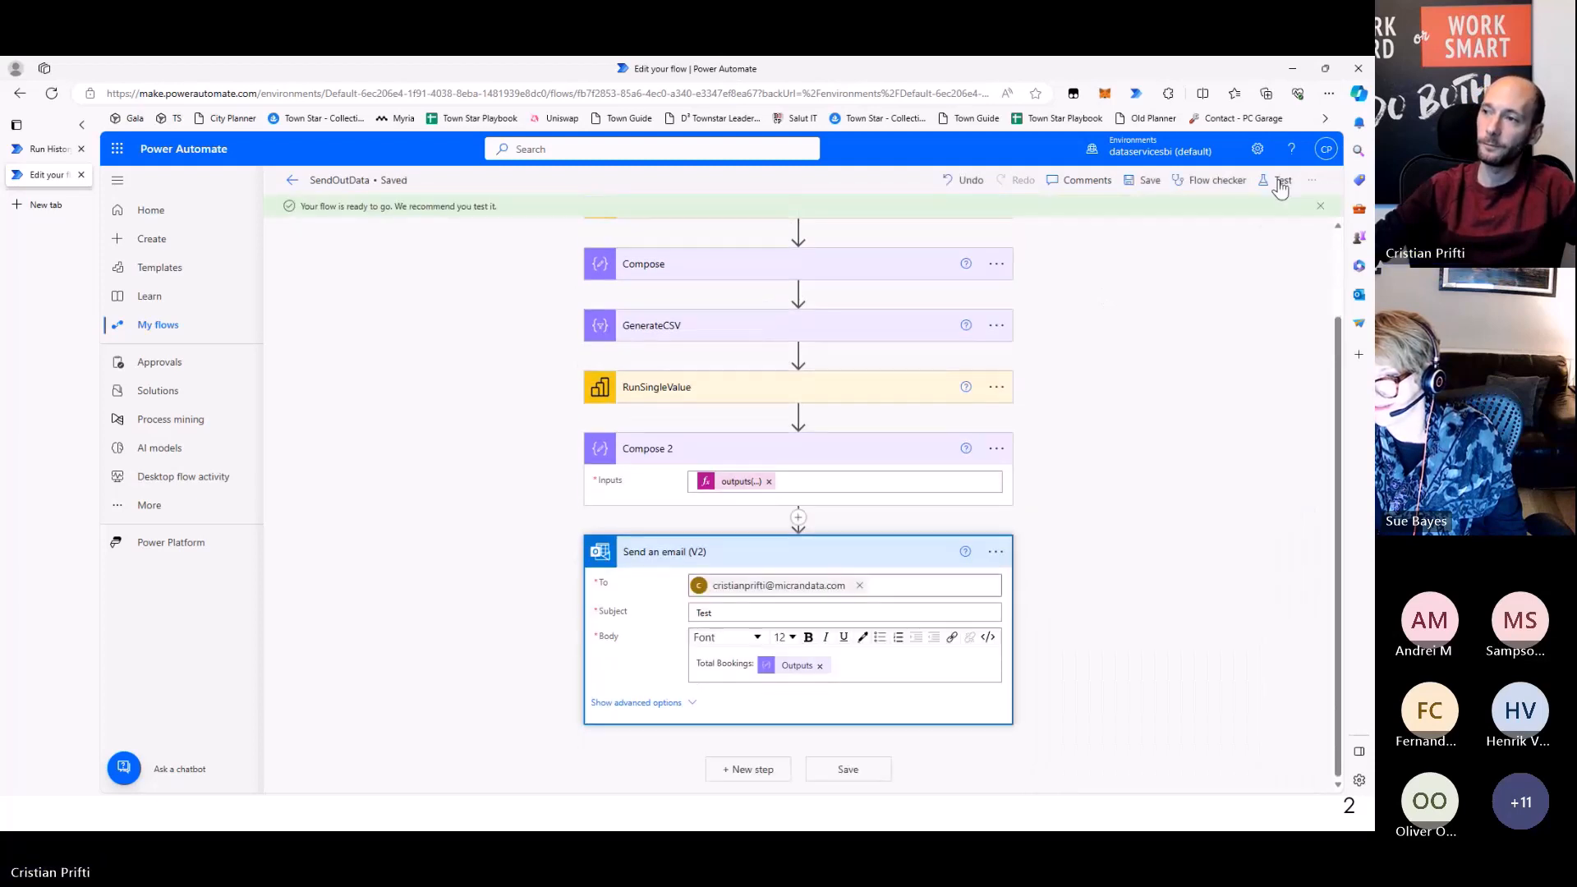
# Run a SendOutData test automatically with the recently used trigger
pyautogui.click(1279, 182)
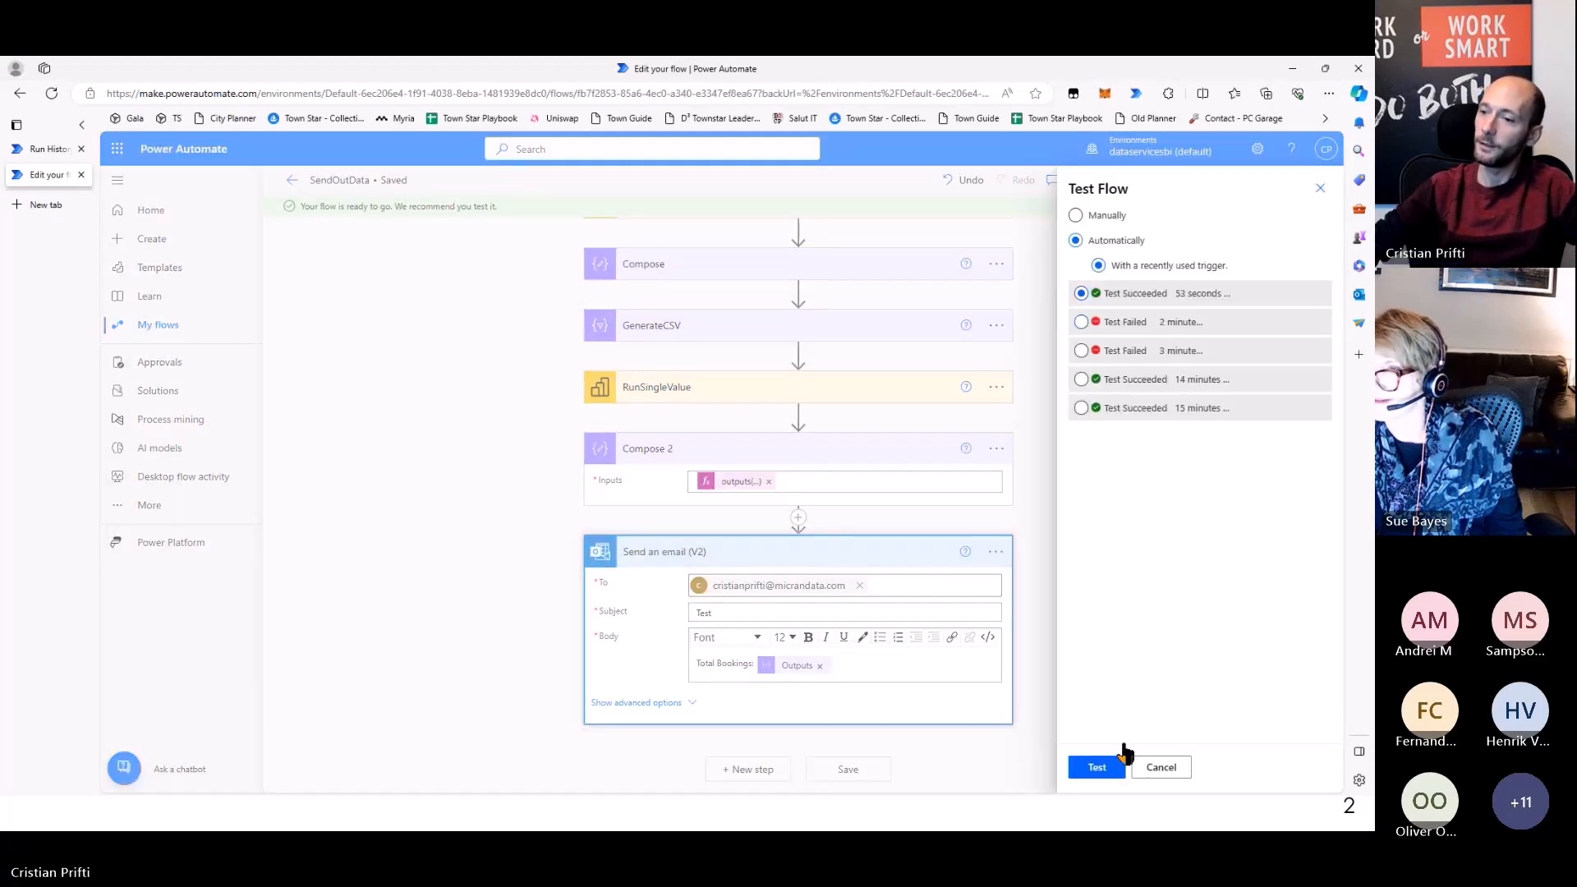
pyautogui.click(1084, 776)
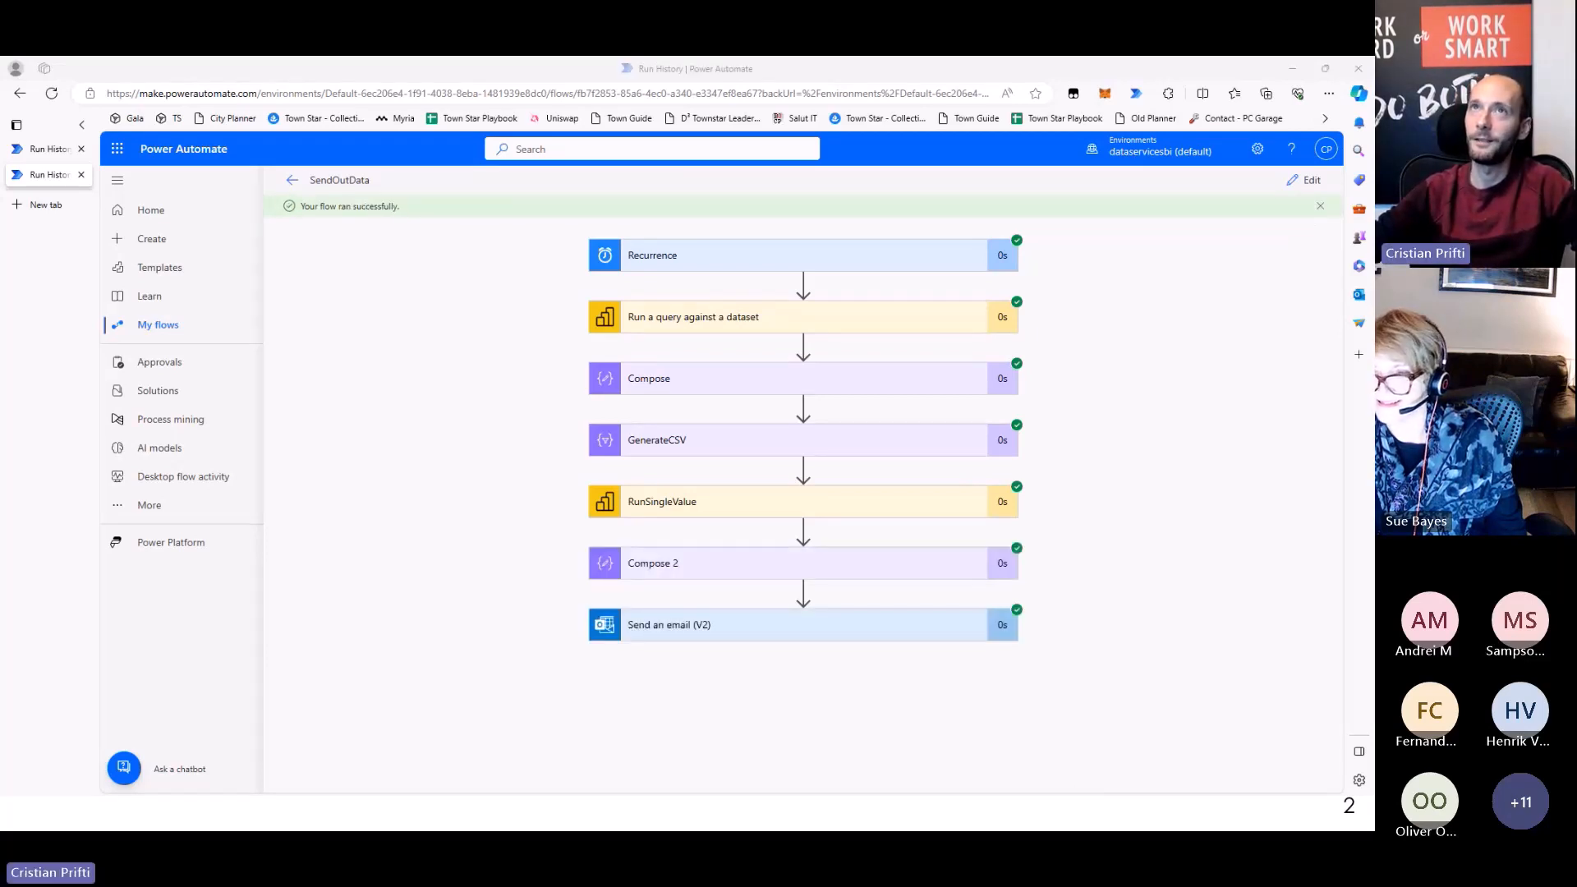
# Verify the Outlook Test email reads 'Total Bookings: 400', then close the message
pyautogui.hotkey('alt', 'Tab')
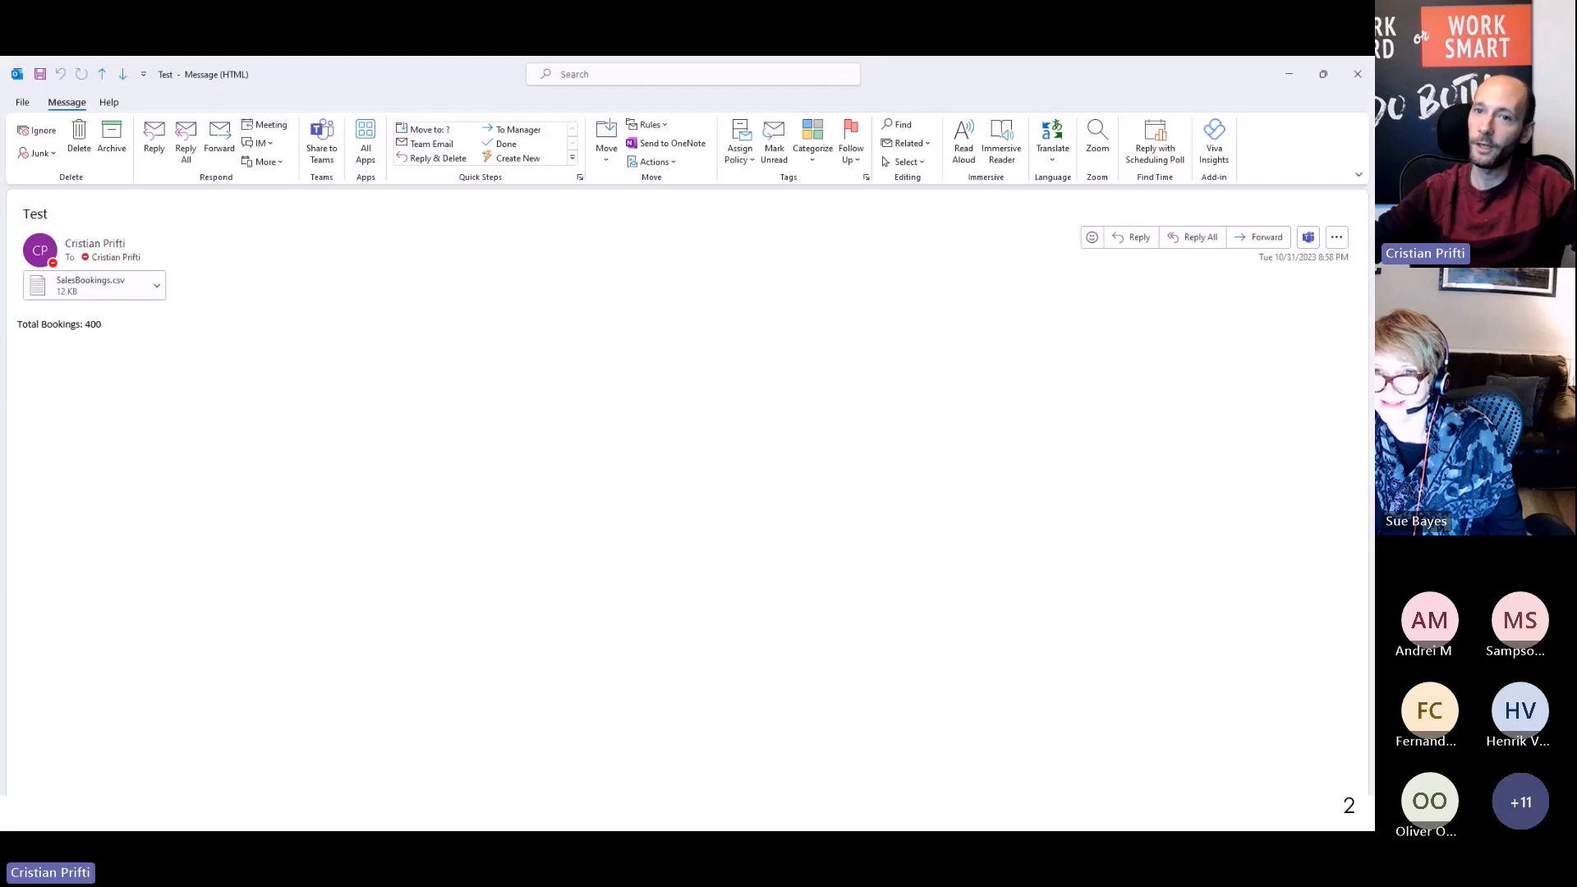
pyautogui.tripleClick(99, 325)
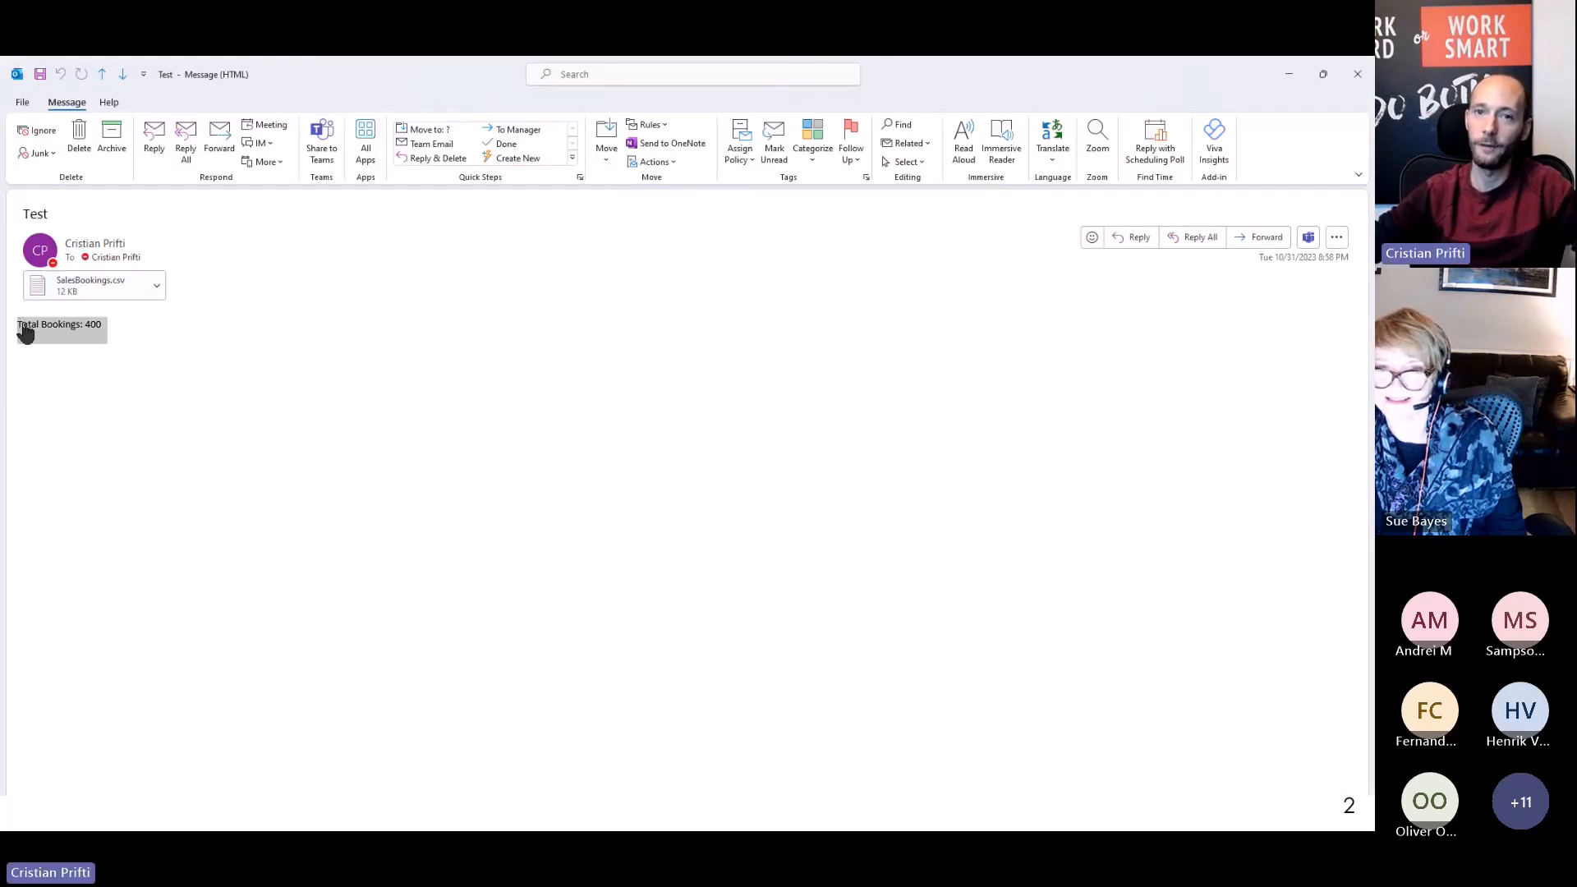
pyautogui.doubleClick(94, 325)
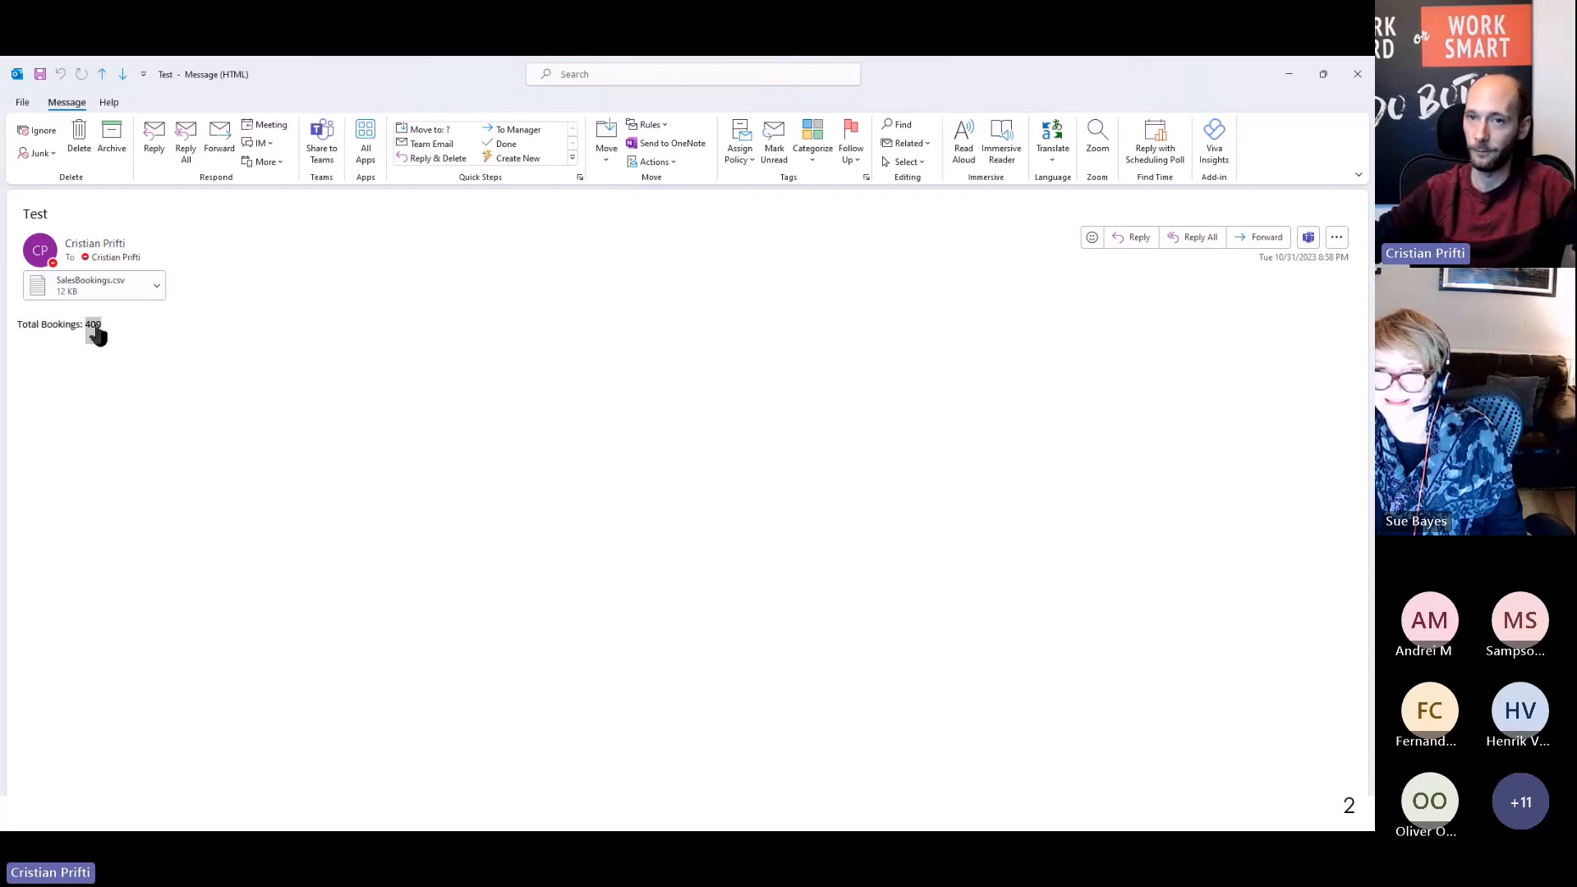
pyautogui.click(1357, 78)
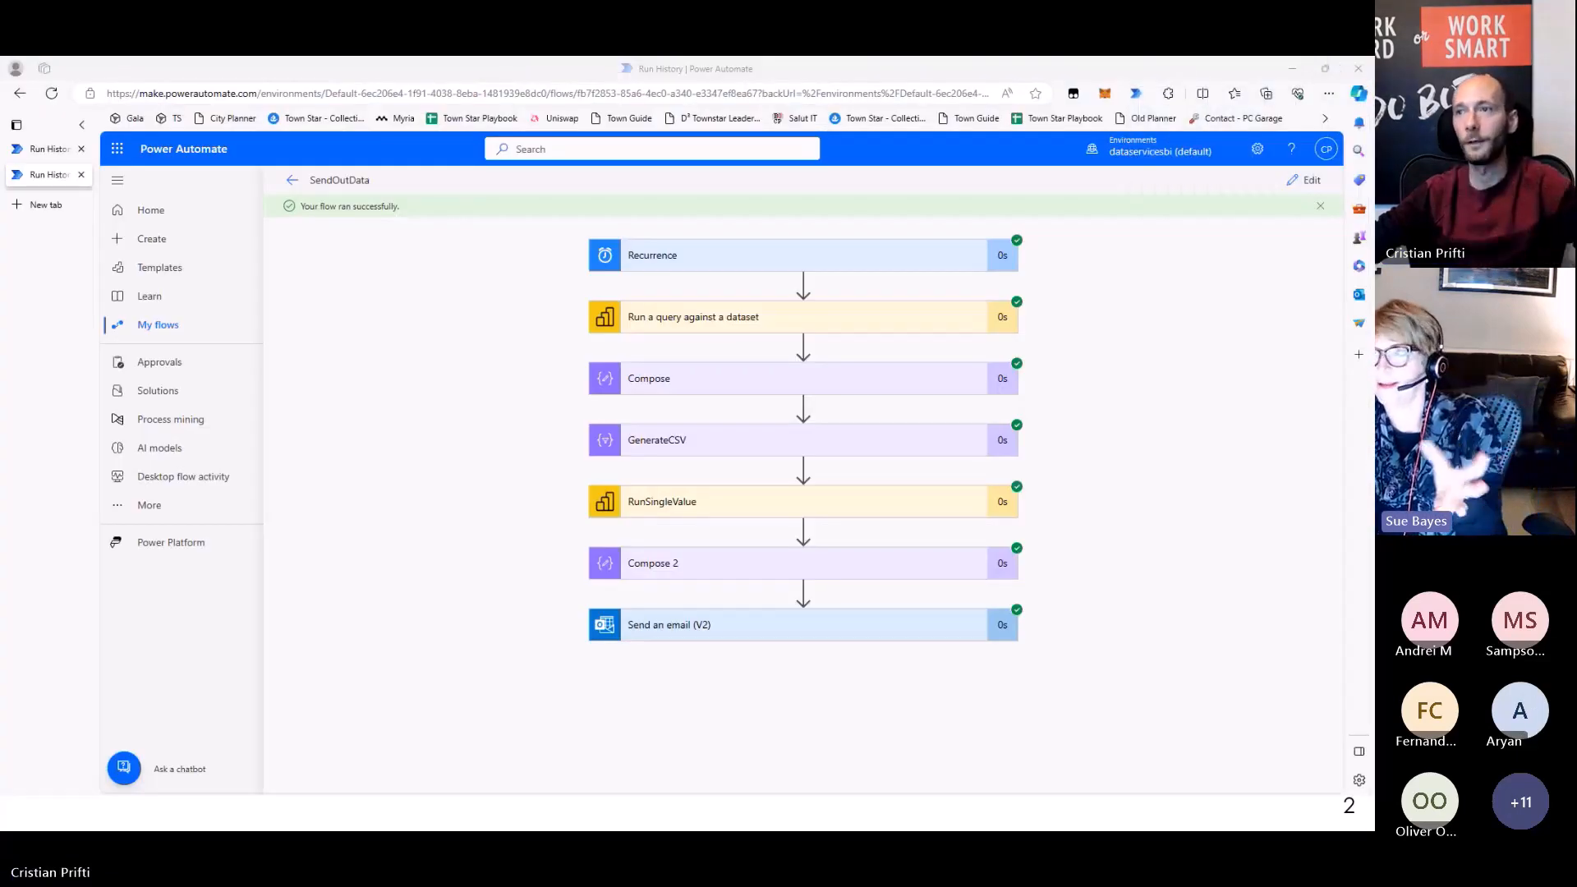